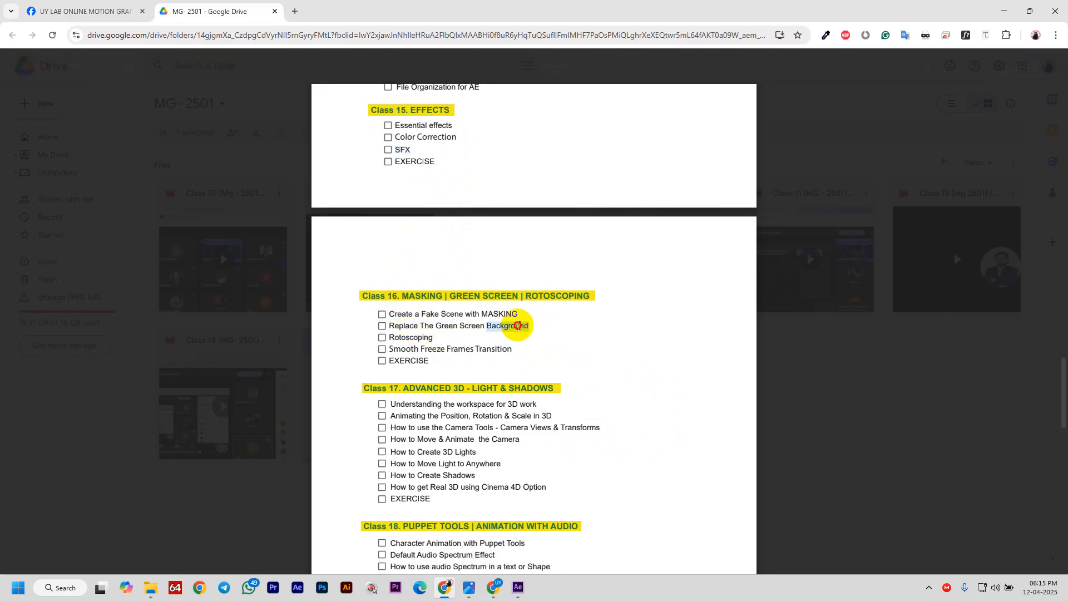
- Highlight the five Class 16 masking and green-screen topics in the outline PDF, then switch to After Effects
drag(530, 326, 394, 330)
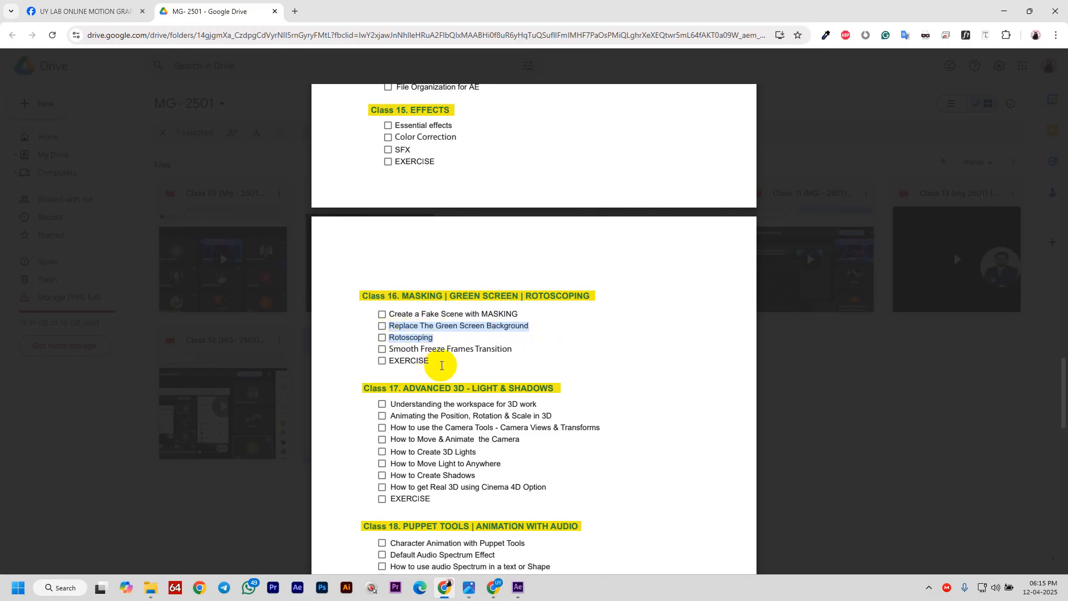
drag(431, 362, 382, 311)
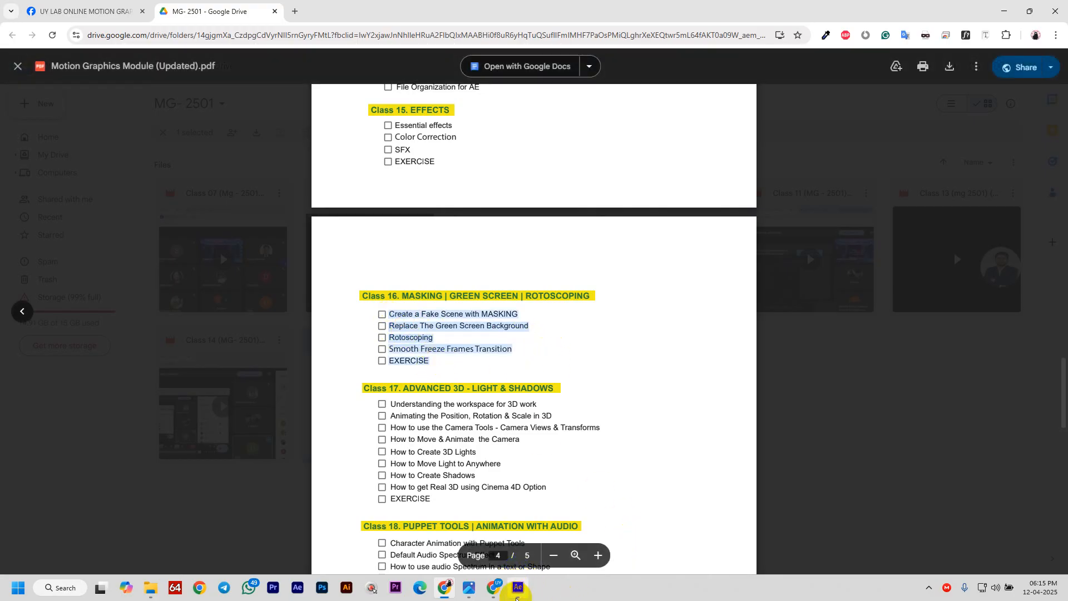
mouse_move(517, 596)
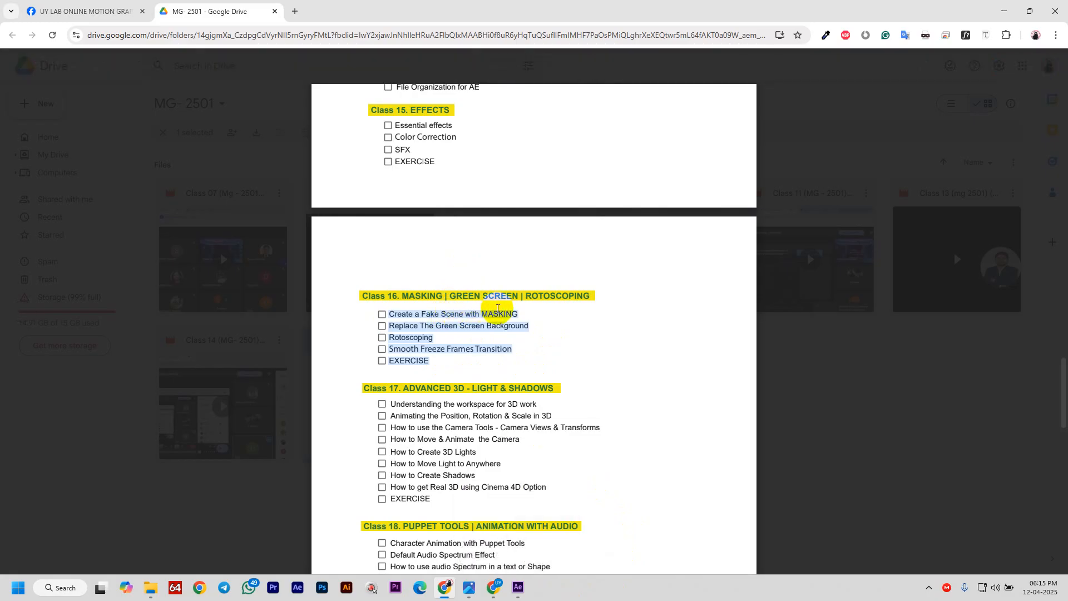
click(517, 587)
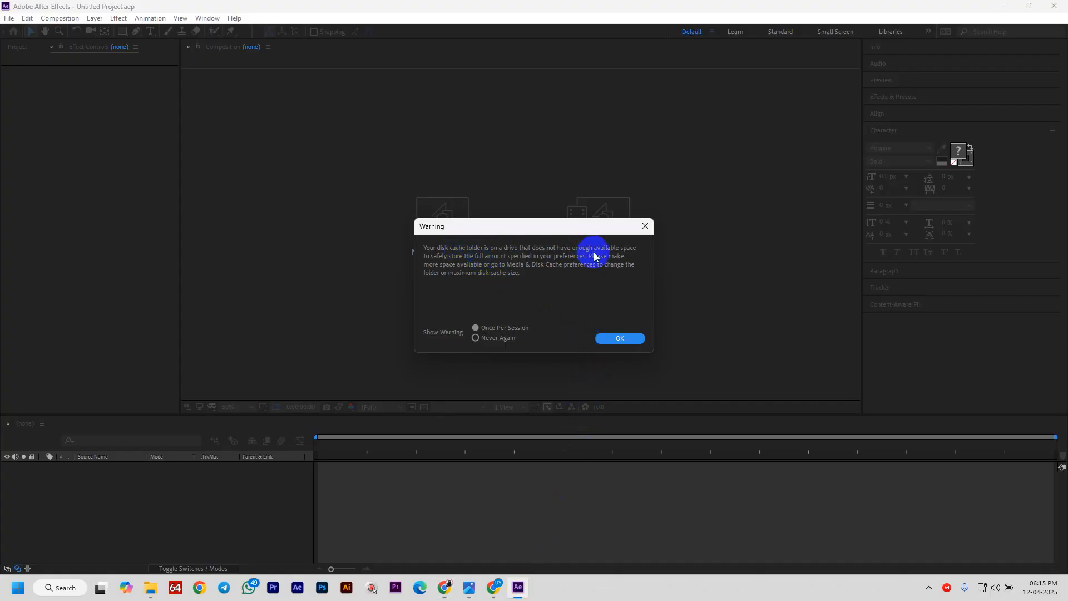
- Dismiss the disk-cache warning, close the After Effects Home screen, and bring the Desktop Explorer window forward
click(620, 338)
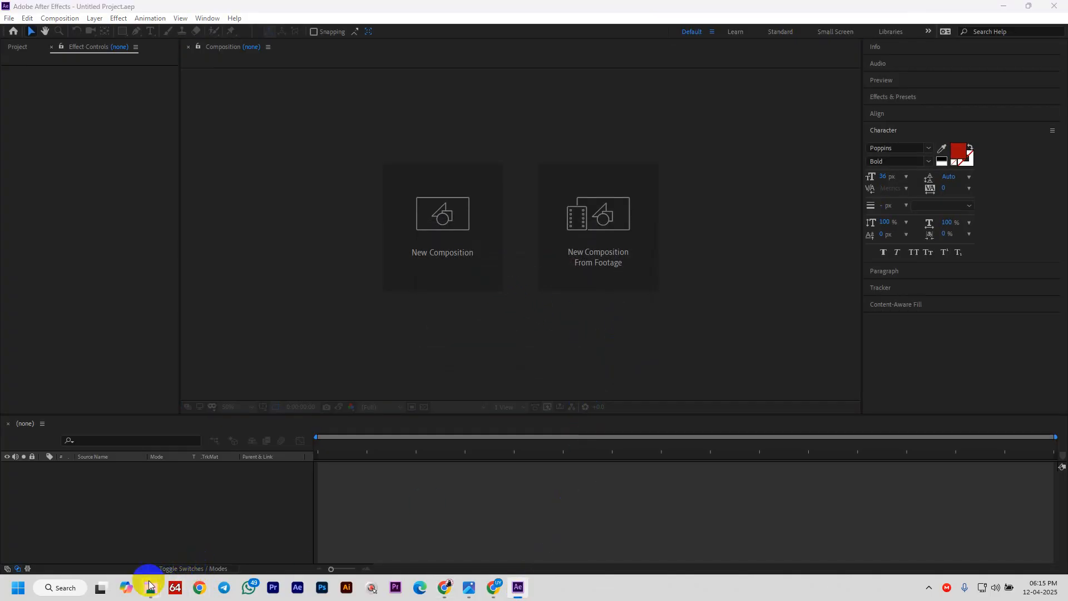
mouse_move(150, 585)
click(105, 548)
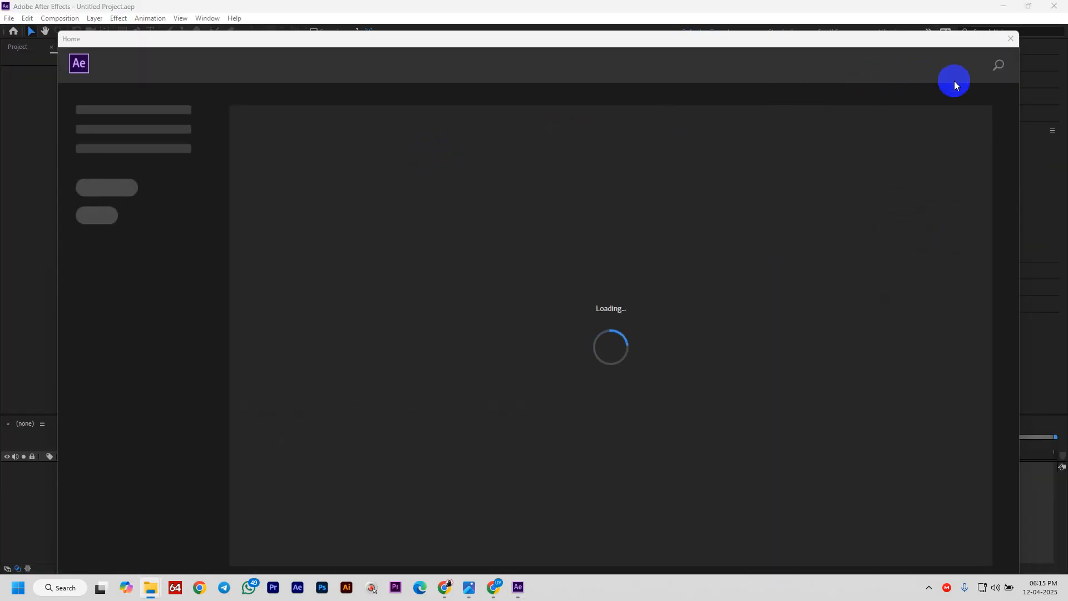
click(1010, 38)
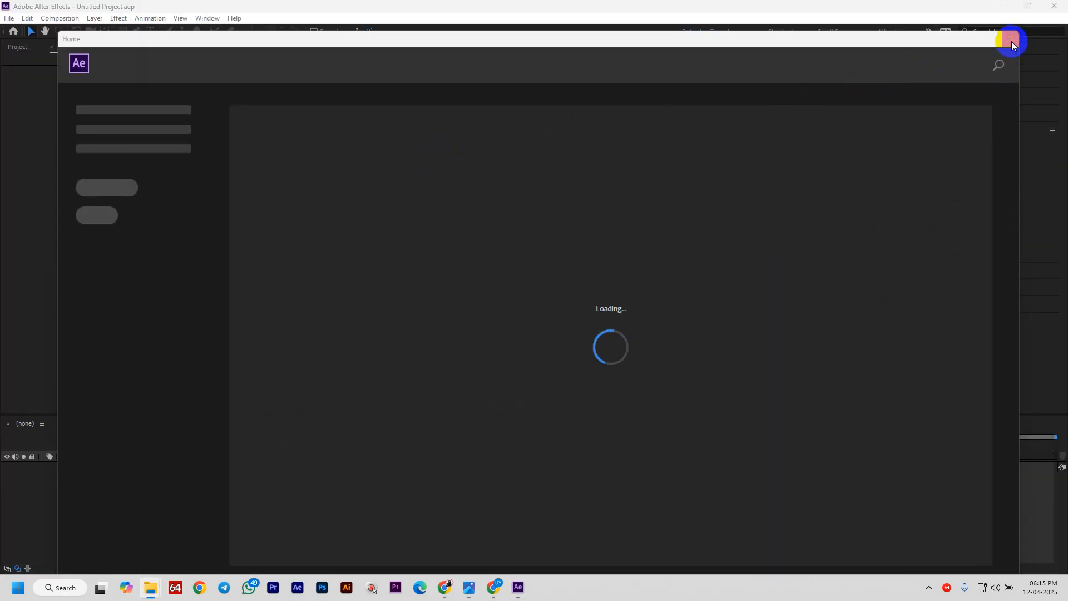
mouse_move(150, 585)
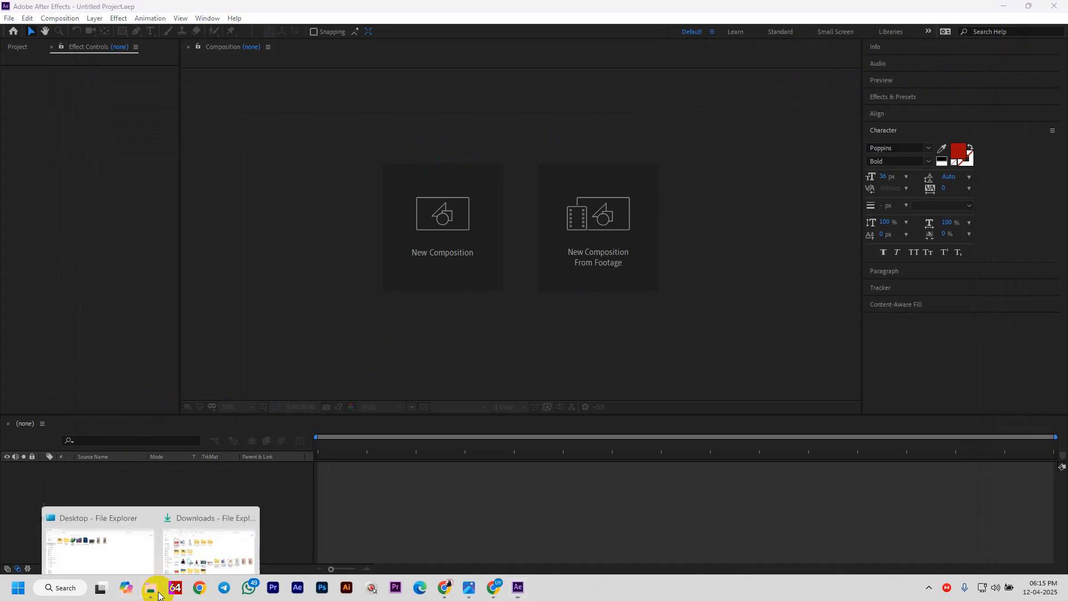
click(115, 542)
- Delete Support Class 05.wmv, Video_1.mp4, Video.mp4 and the Internet Download Manager shortcut from Desktop
click(438, 143)
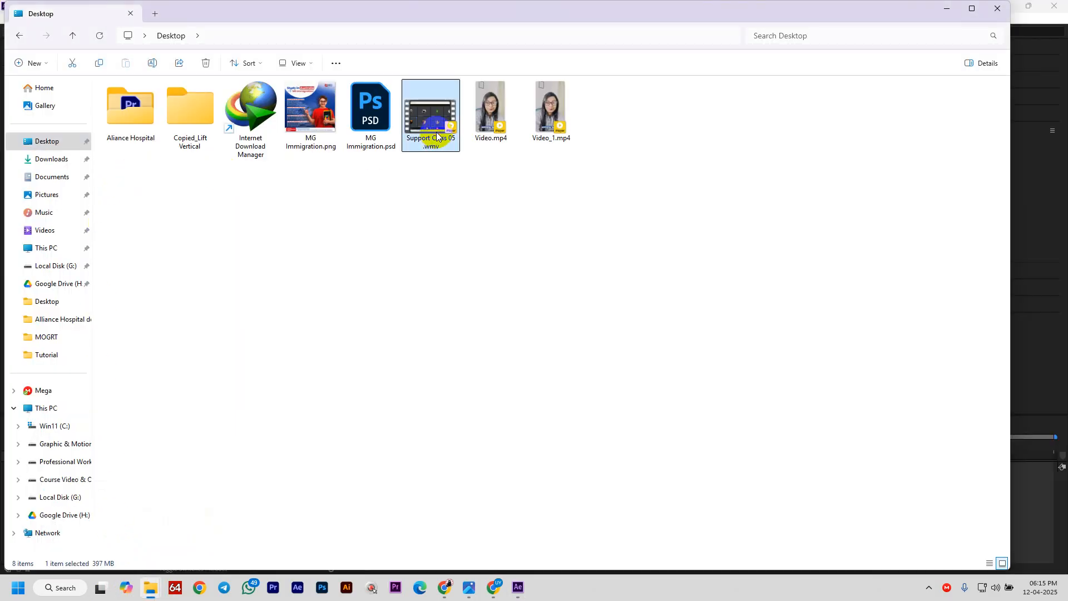
key(Delete)
click(465, 131)
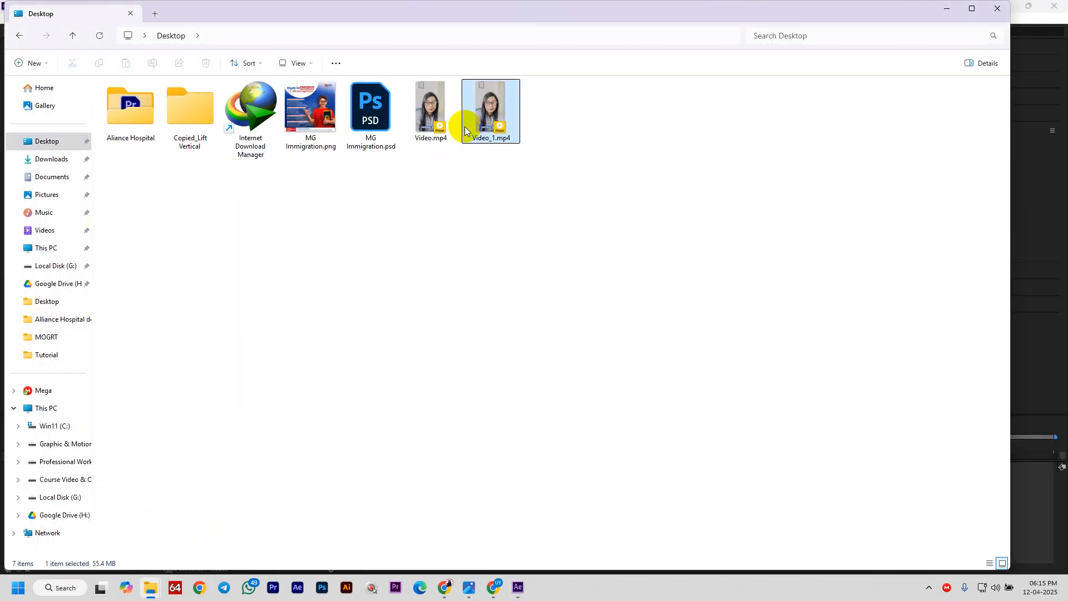
key(Delete)
click(437, 135)
key(Delete)
drag(410, 143, 273, 88)
click(242, 119)
key(Delete)
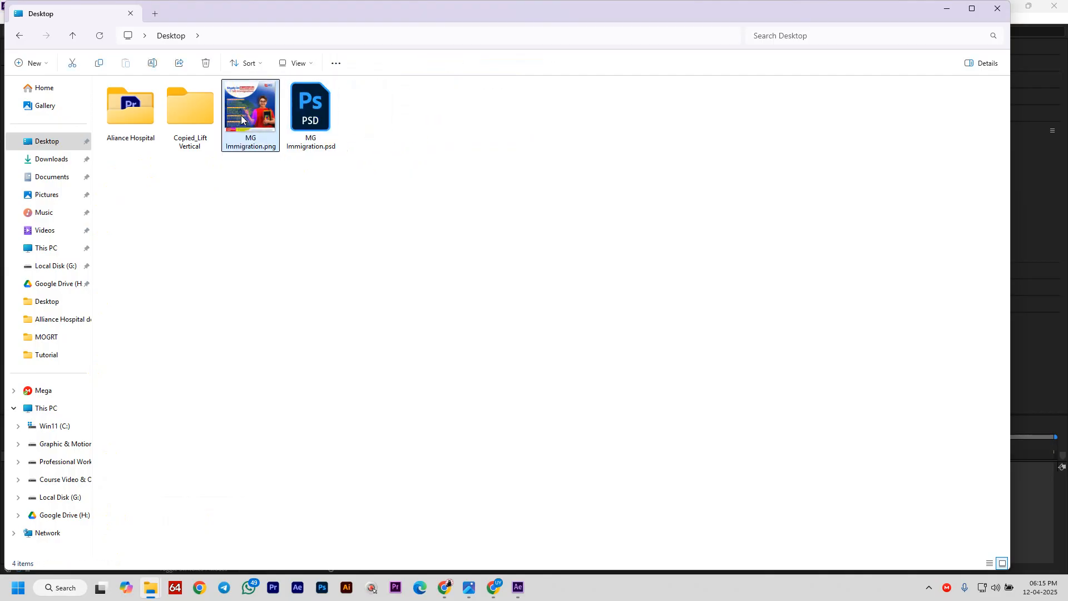
- Move the Aliance Hospital folder from Desktop into Downloads
click(112, 139)
key(ctrl+x)
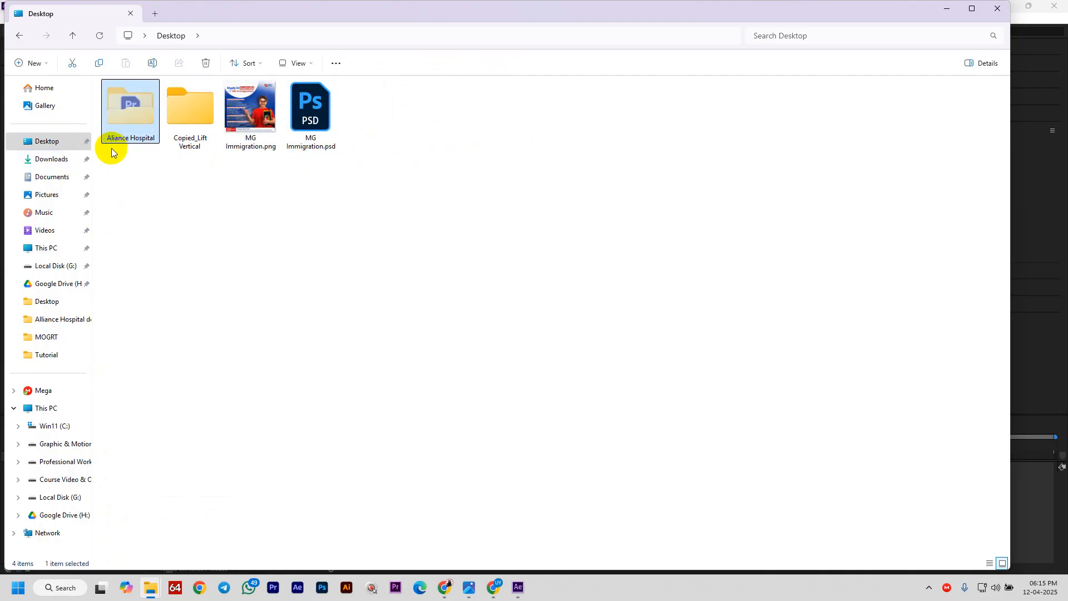
click(53, 158)
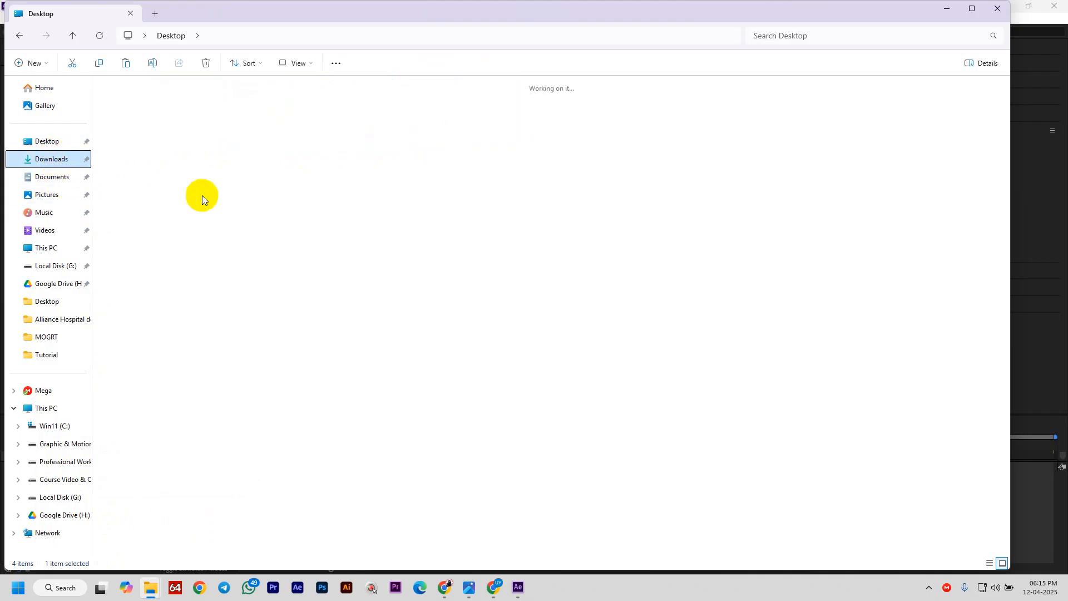
key(ctrl+v)
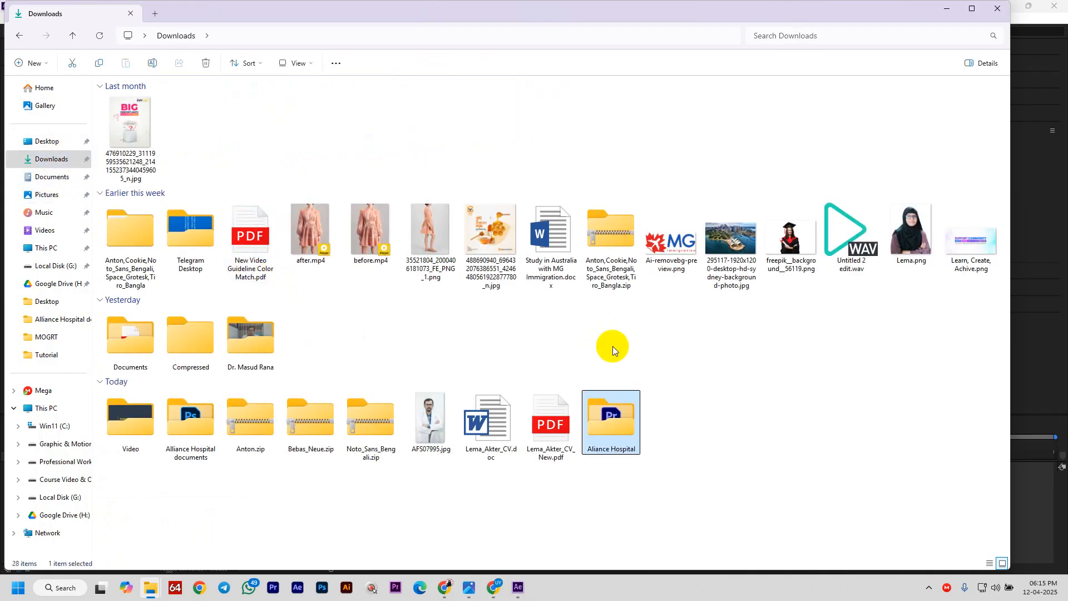
- Move everything in Downloads into the Downloads folder on drive G:, then return to After Effects
key(ctrl+a)
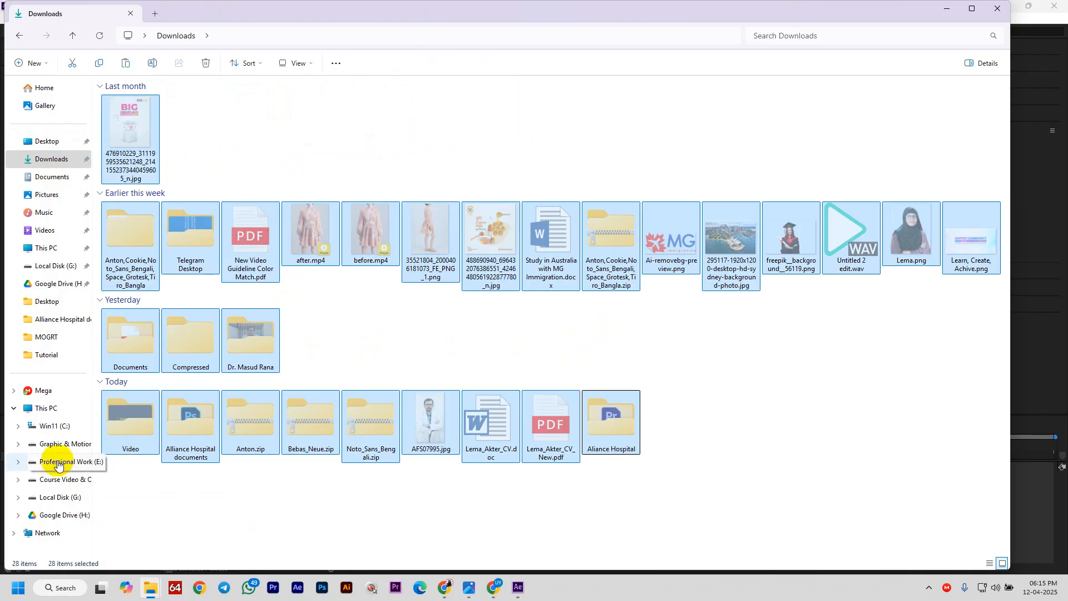
click(33, 407)
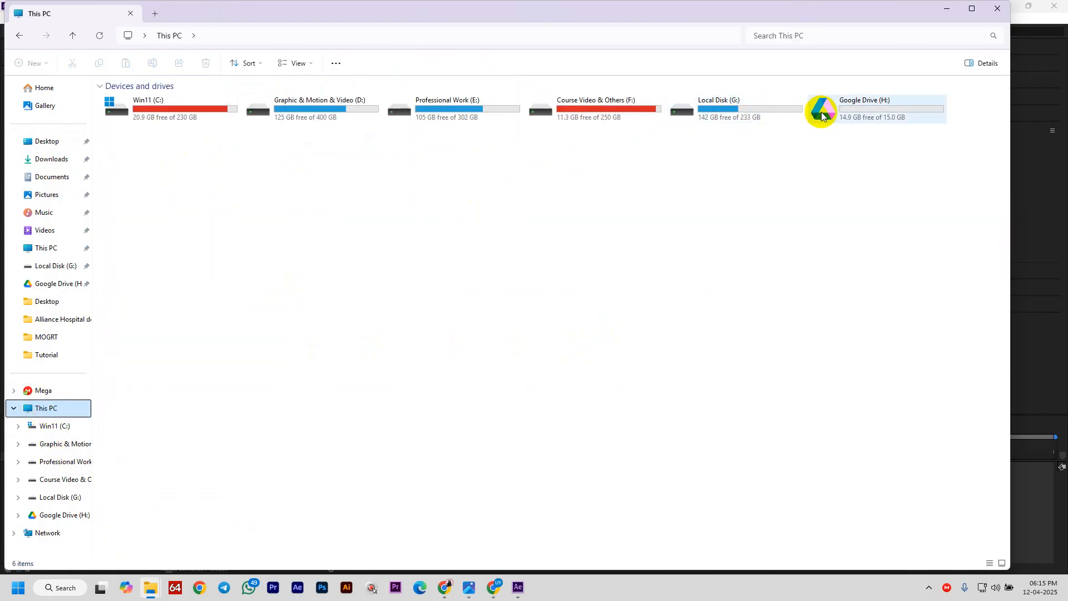
double_click(751, 112)
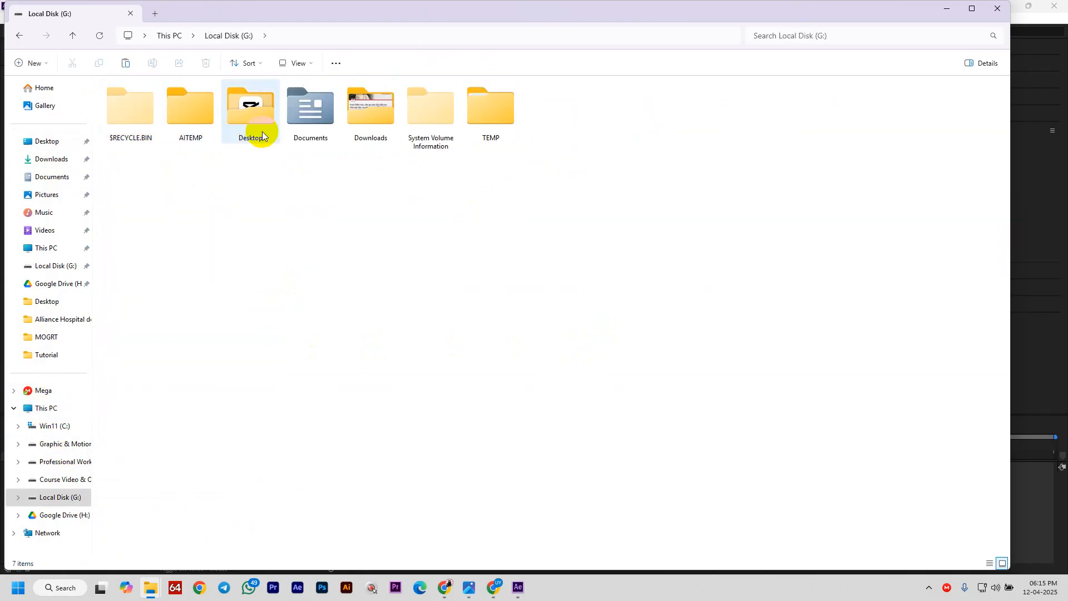
click(253, 127)
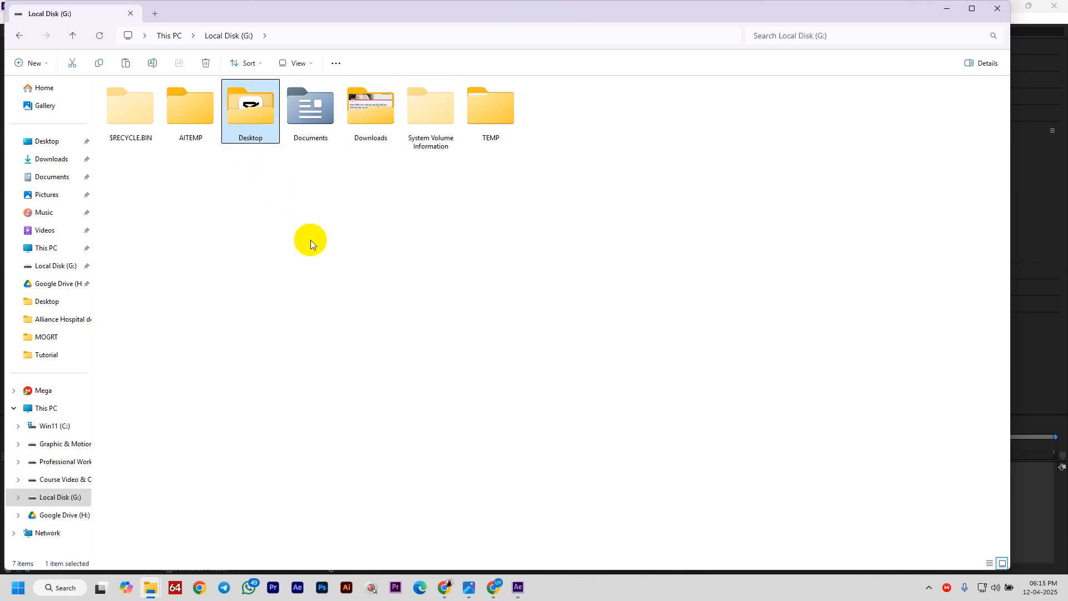
double_click(360, 127)
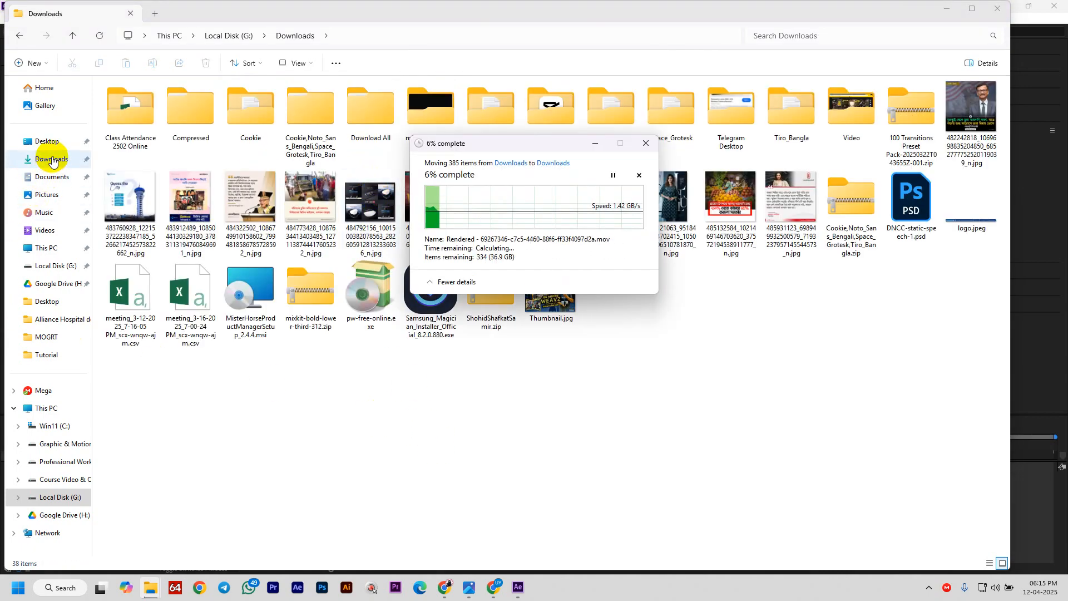
click(46, 409)
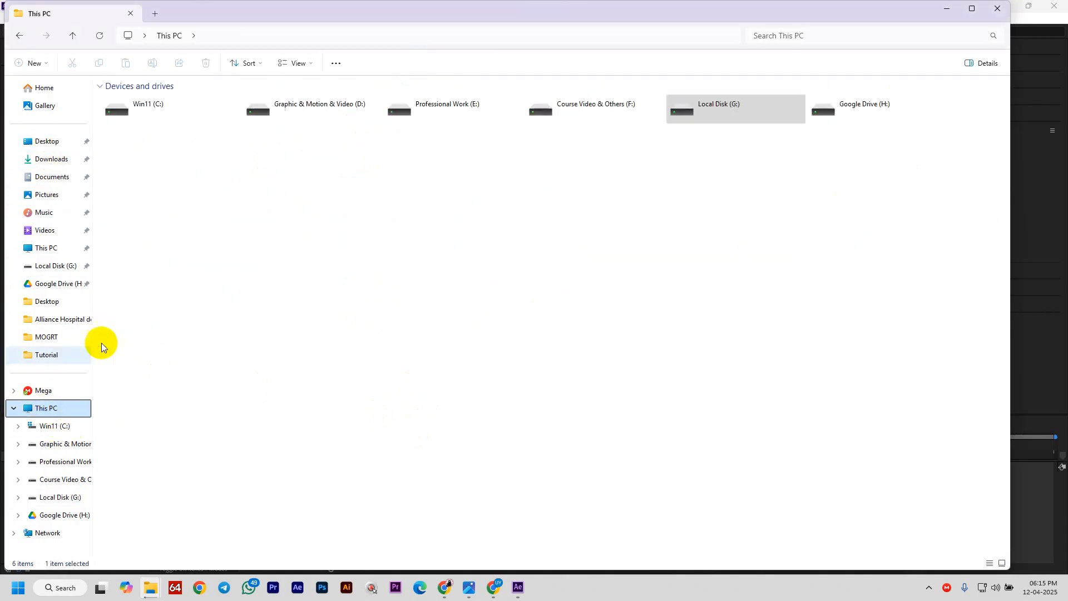
click(517, 588)
- Create Comp 1 with the Custom preset, 1920×1080 at 25 fps, and a 0:00:30:00 duration
click(431, 275)
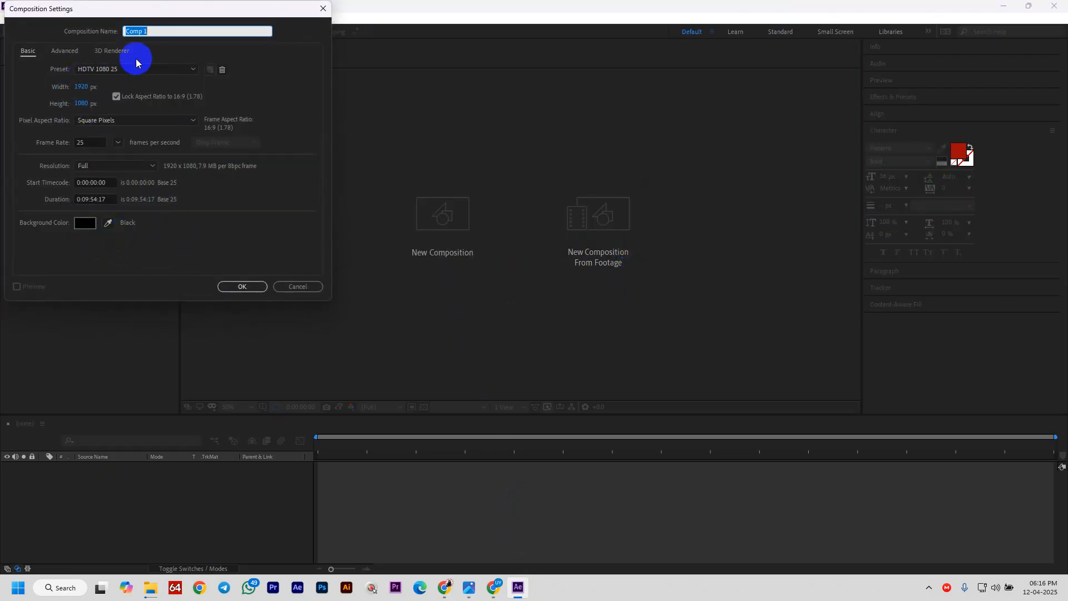
click(118, 69)
click(120, 81)
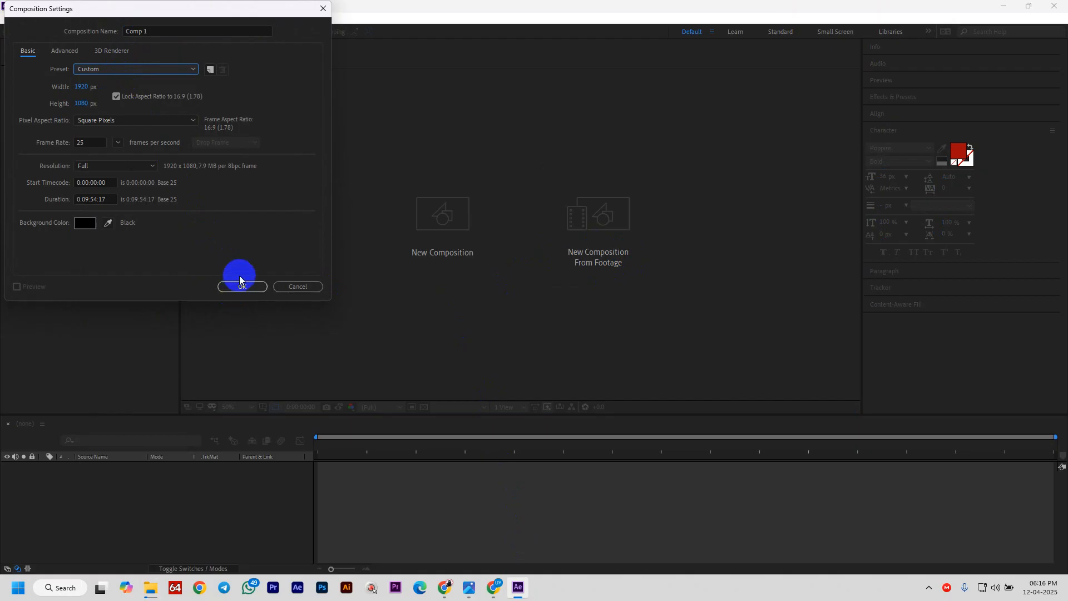
click(88, 199)
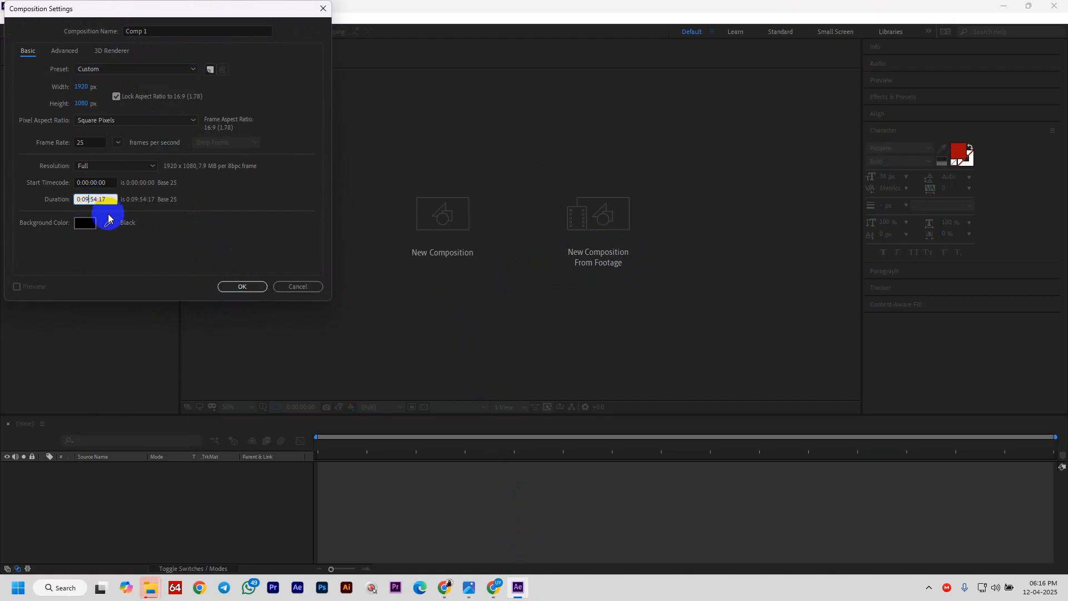
key(BackSpace)
drag(87, 199, 102, 196)
key(BackSpace)
key(BackSpace)
text(30)
click(113, 200)
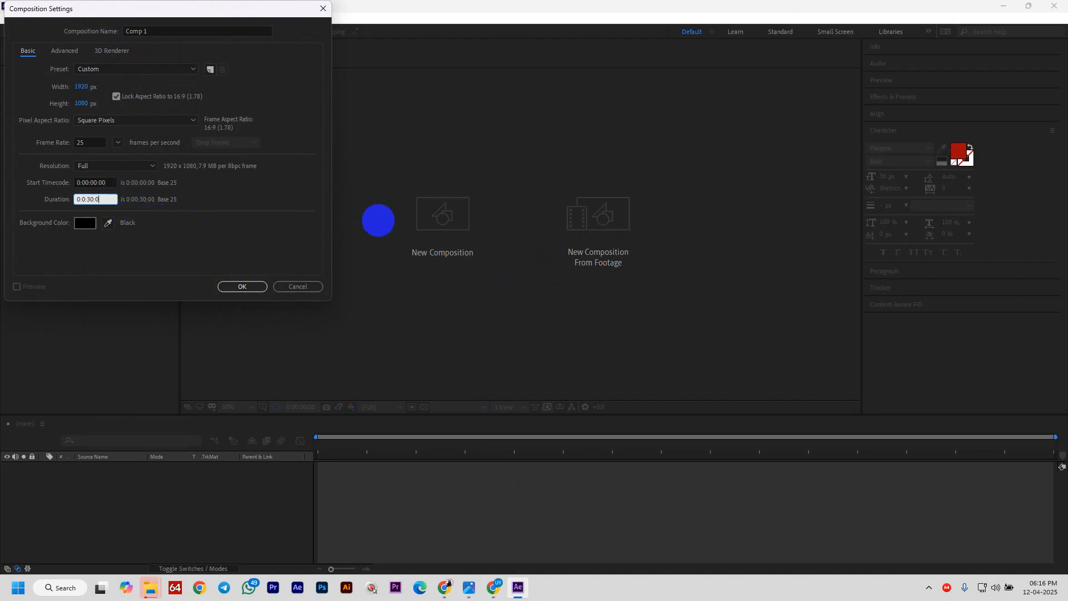
click(242, 287)
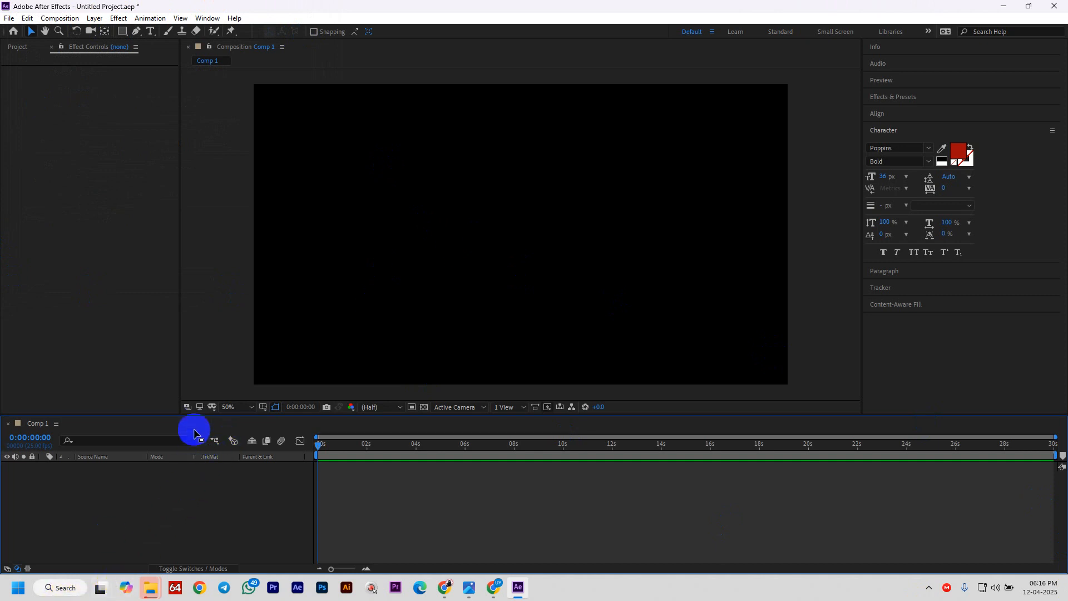
- Enlarge the timeline and open the Import File dialog on the Professional Work (E:) drive
drag(195, 415, 201, 392)
key(ctrl+i)
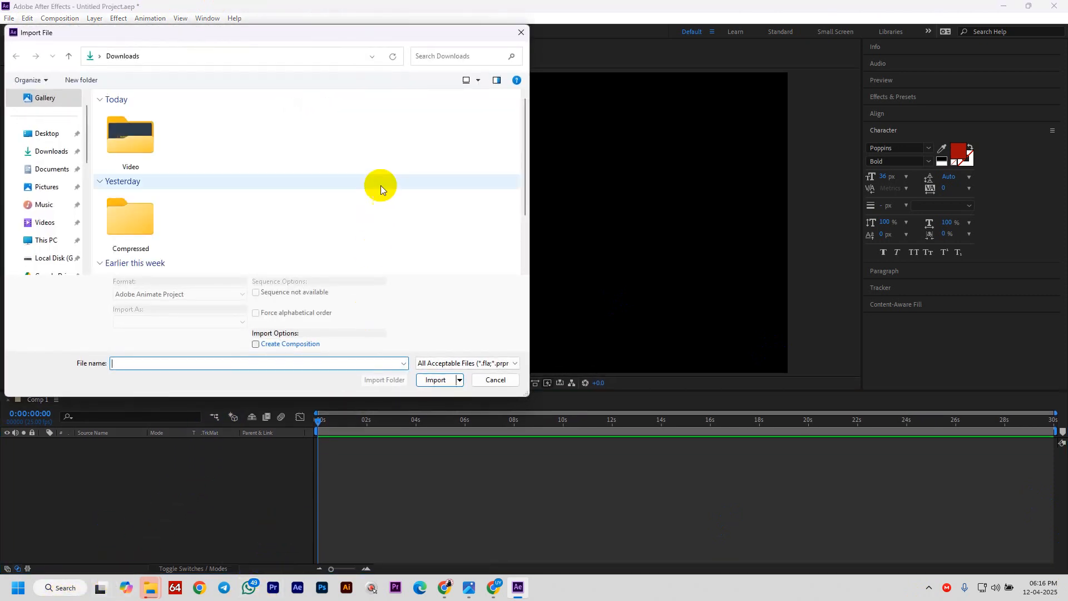
scroll(95, 150, down, 2)
scroll(21, 254, down, 1)
click(62, 187)
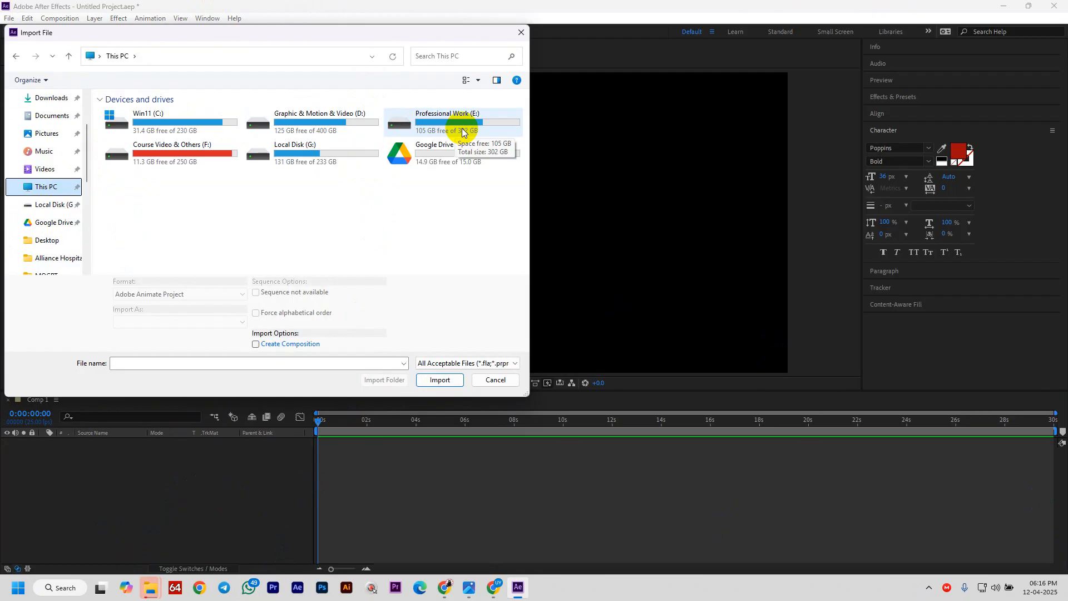
click(463, 132)
double_click(462, 132)
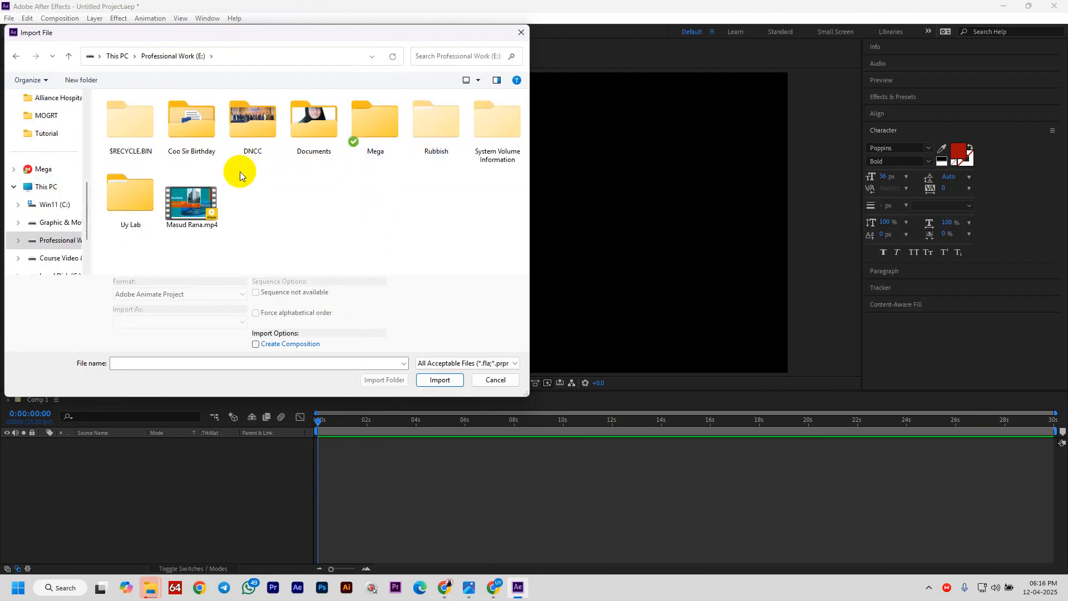
- Browse the import dialog to Uy Lab > VE & 2D Class Elements, then switch to the Google Meet window
click(128, 199)
double_click(128, 199)
click(180, 130)
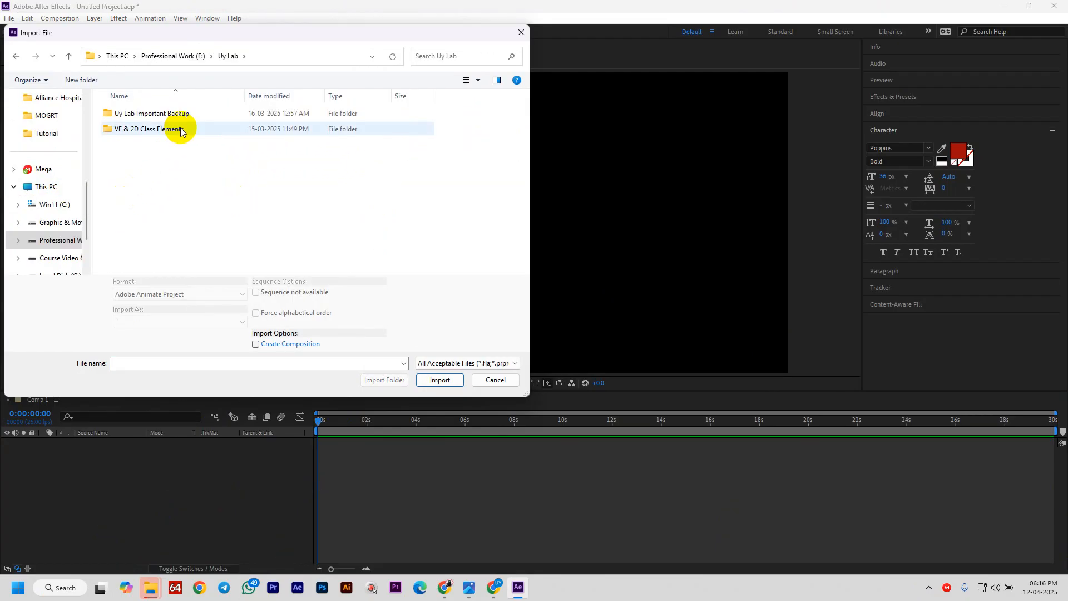
double_click(180, 131)
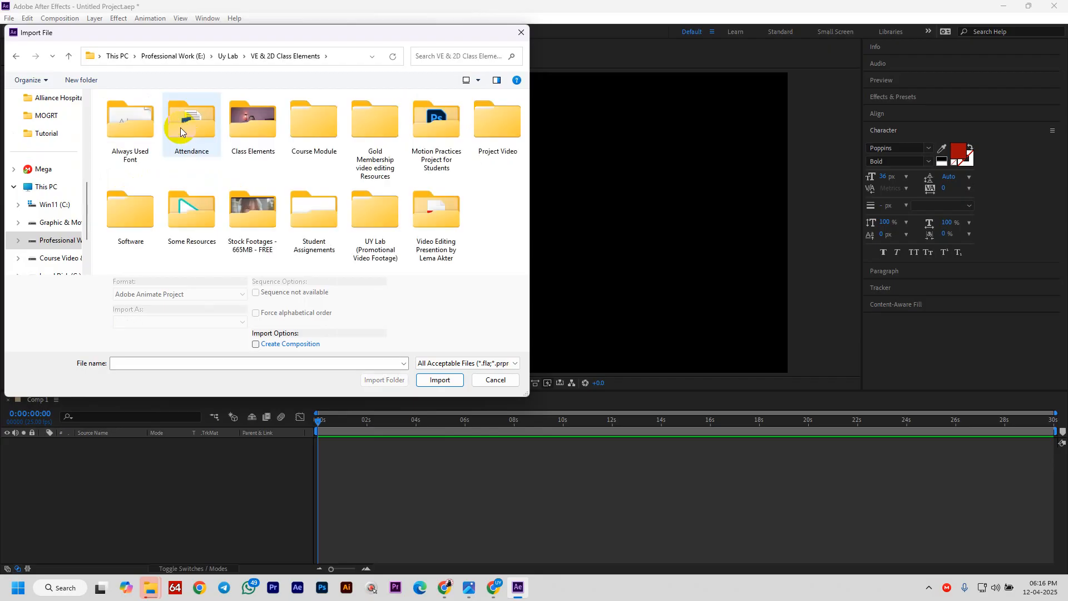
mouse_move(493, 587)
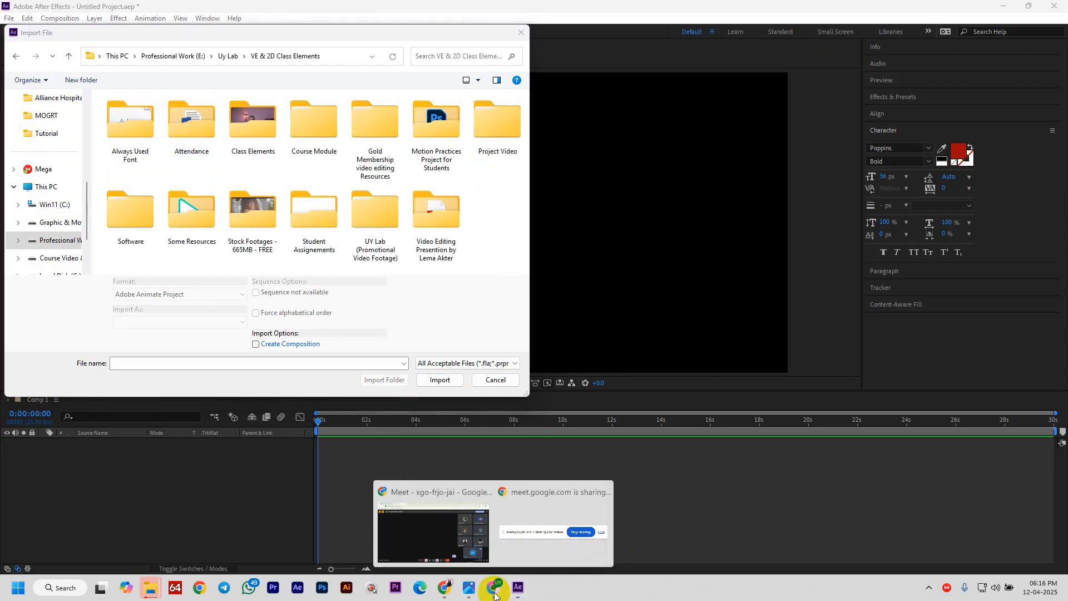
click(449, 535)
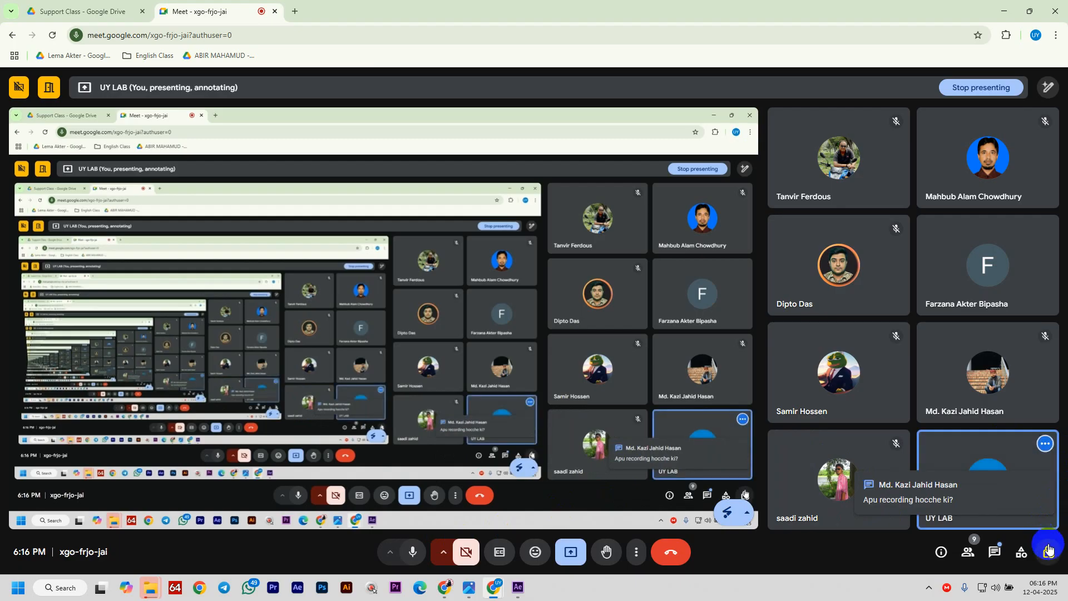
click(1048, 551)
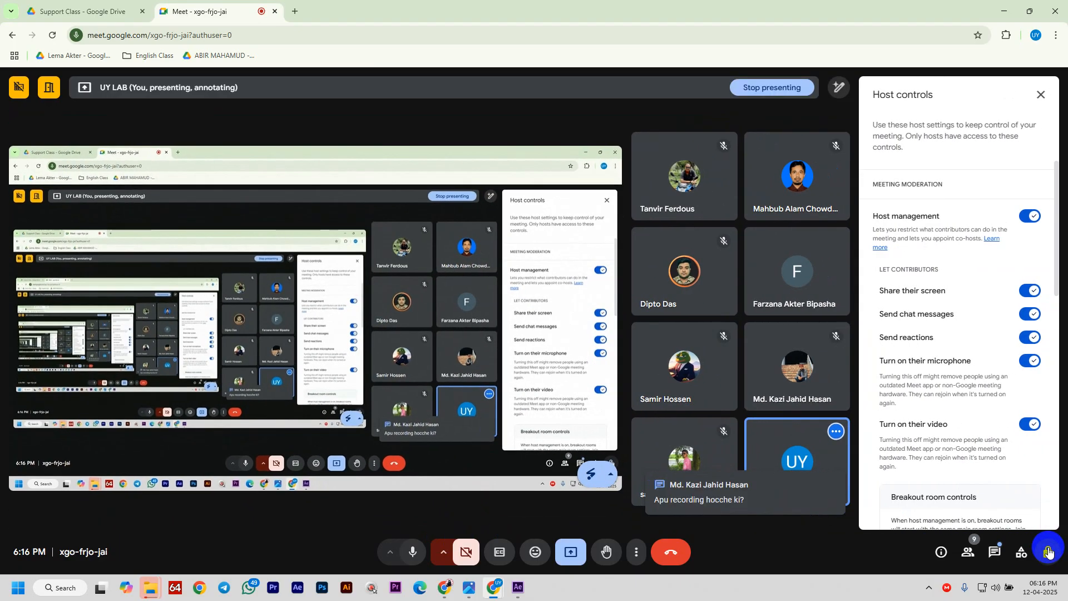
click(1048, 552)
click(994, 552)
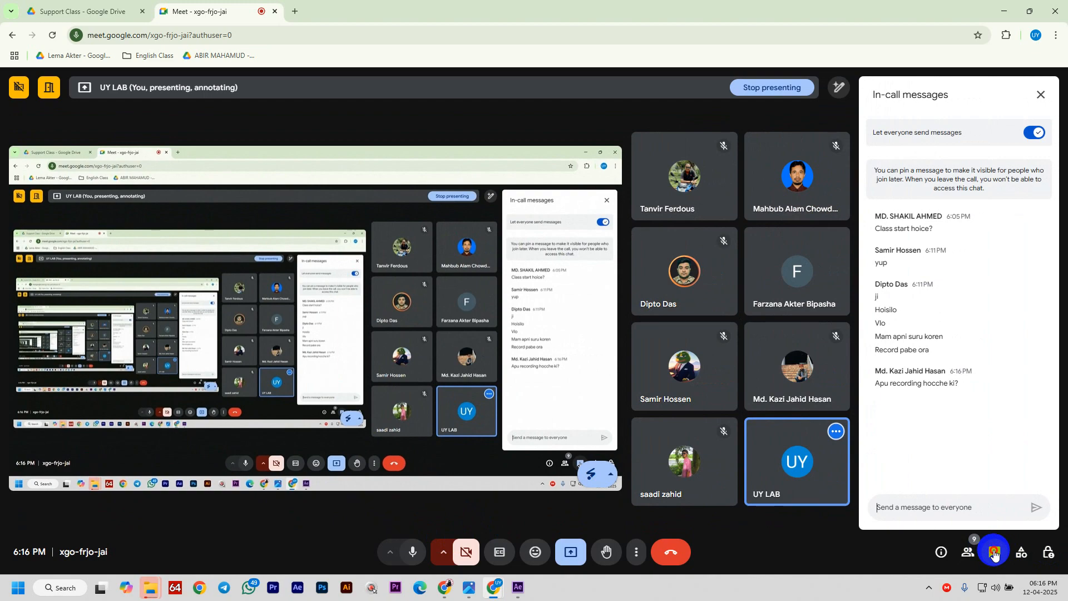
click(994, 552)
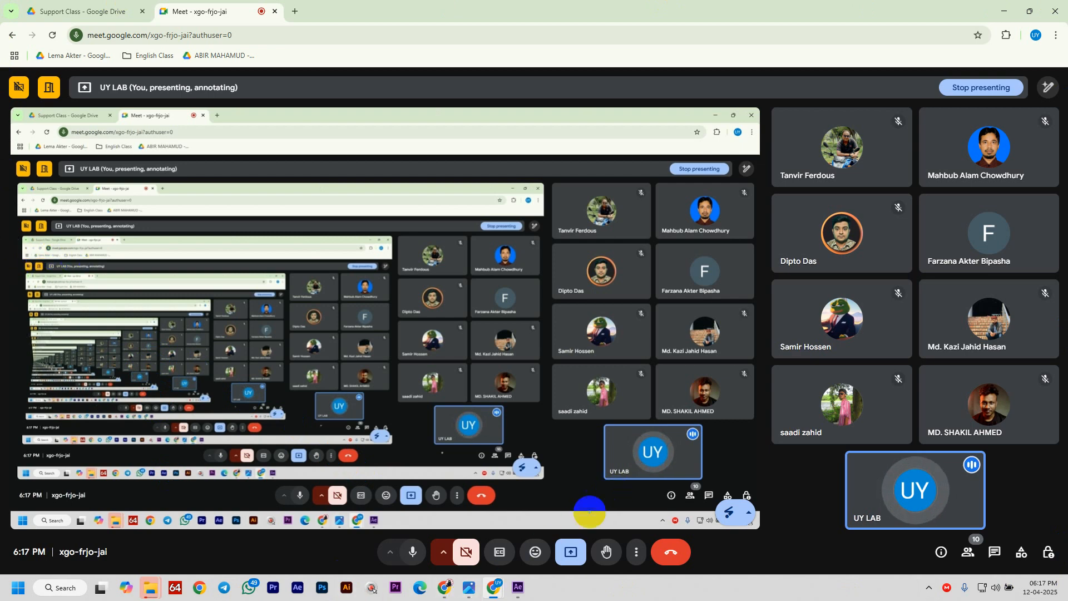
mouse_move(518, 588)
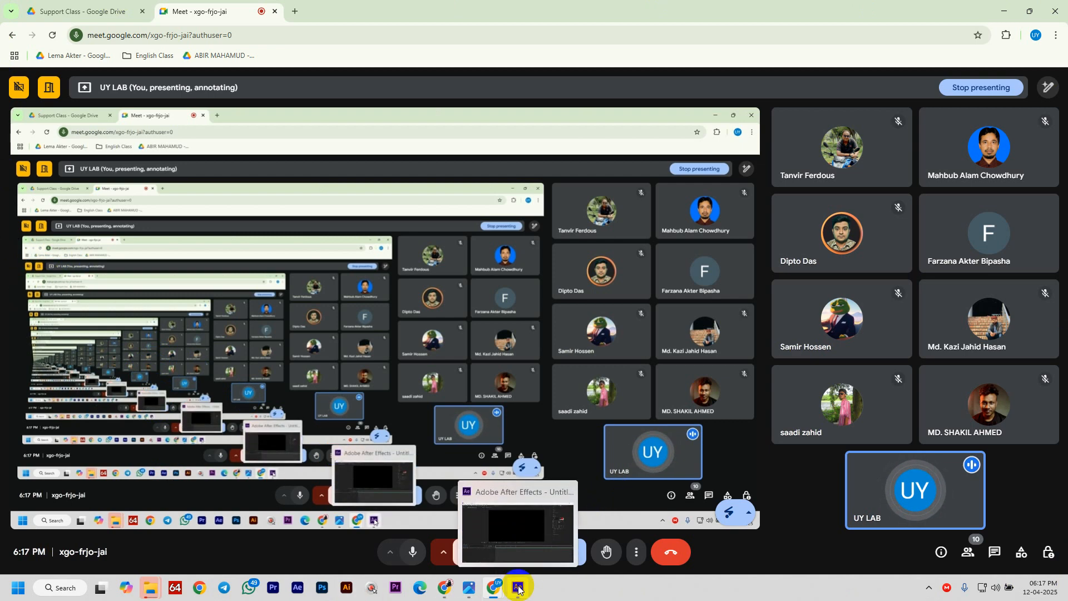
- Import Cars Highway Freeway.mp4 from the Stock Footages - 665MB - FREE folder and drop it into Comp 1
click(517, 587)
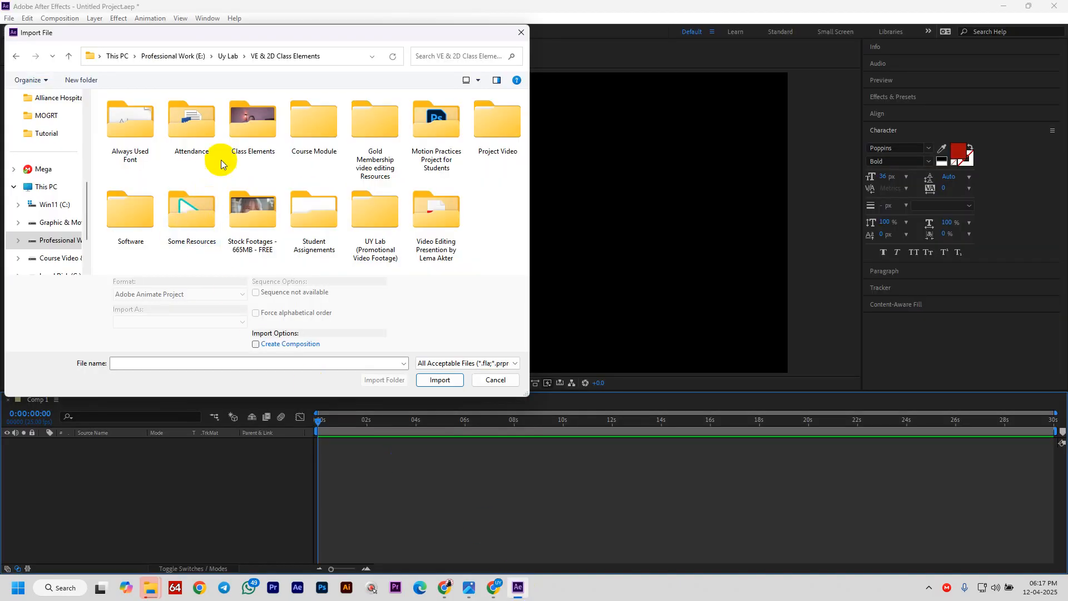
click(264, 220)
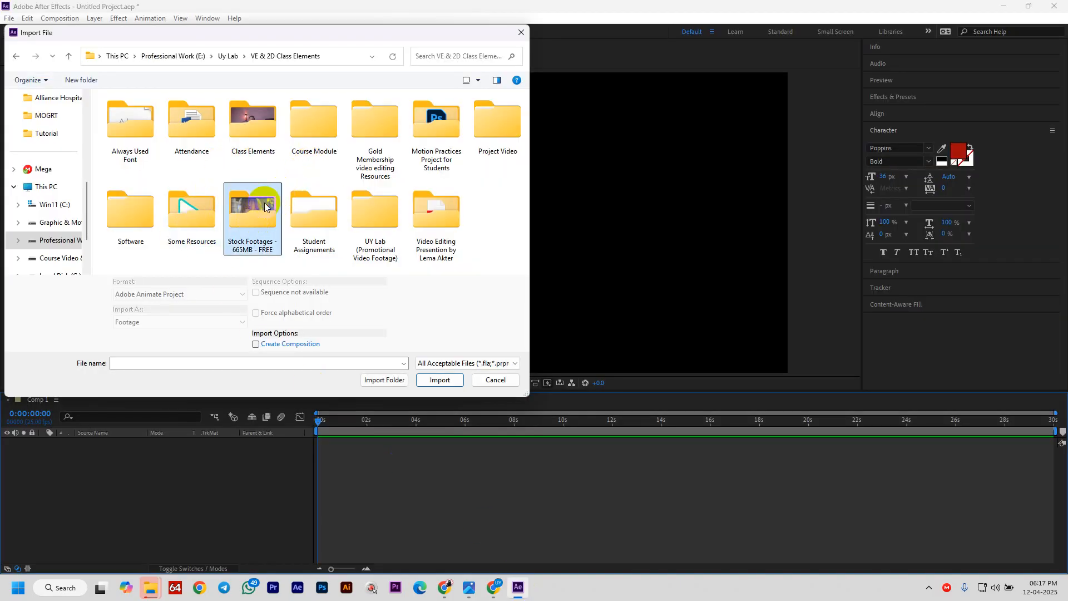
double_click(265, 202)
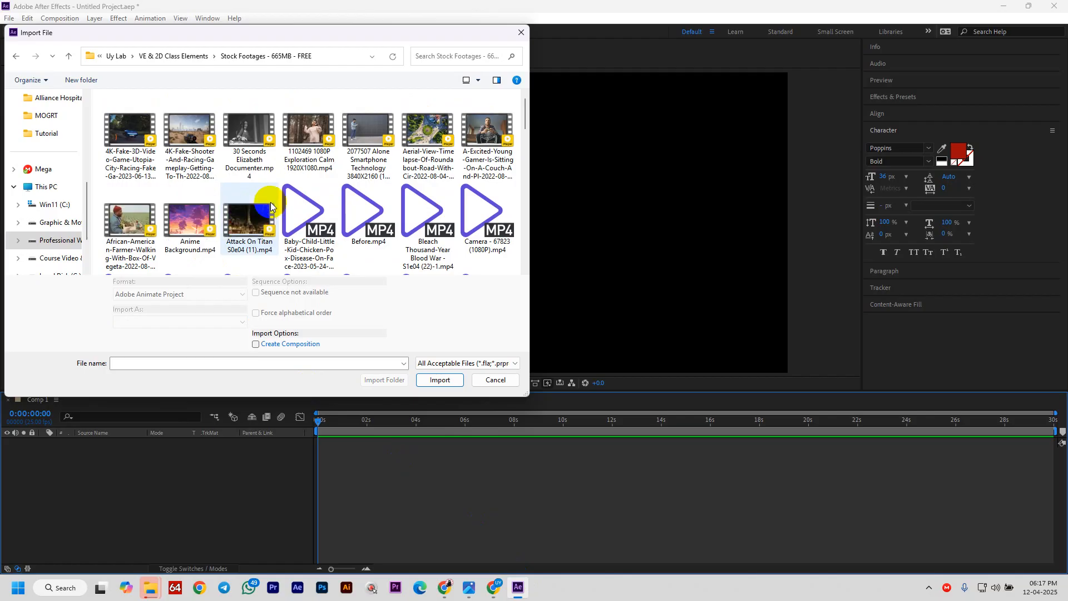
scroll(489, 131, down, 2)
scroll(489, 131, up, 2)
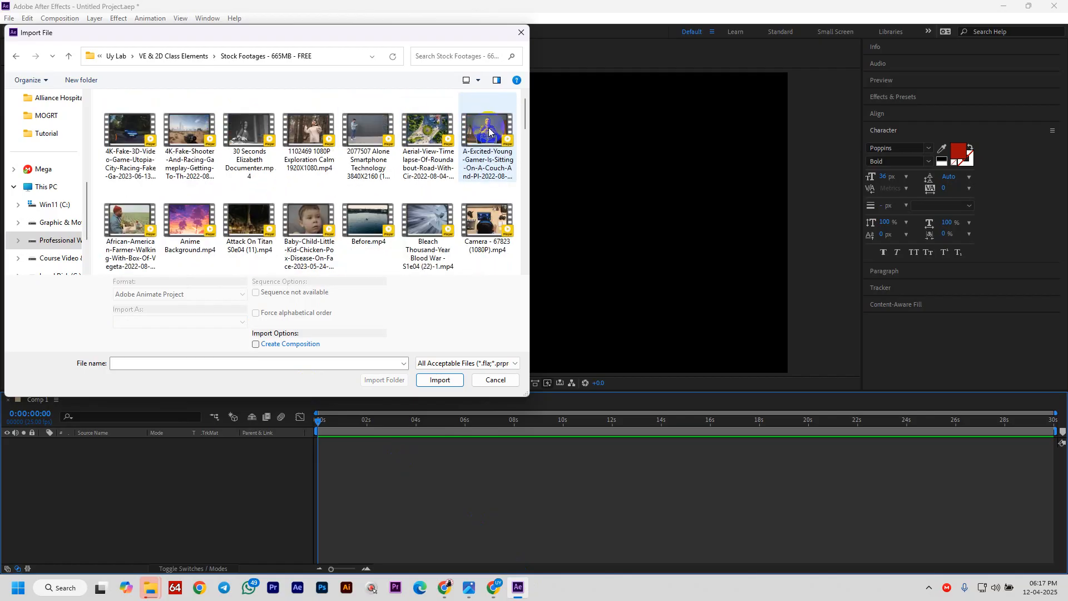
click(349, 157)
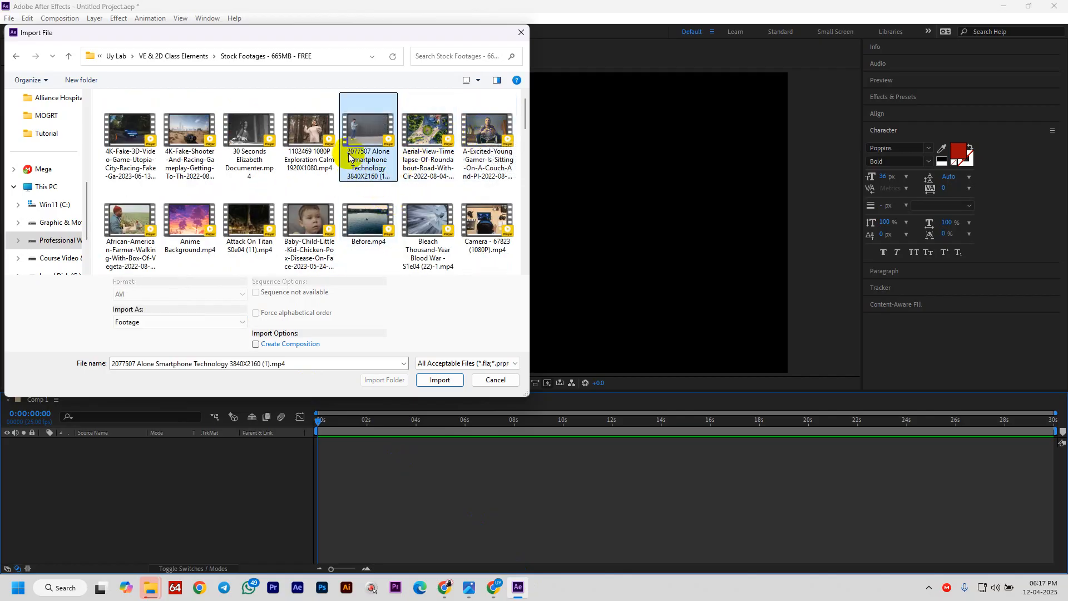
scroll(262, 155, down, 4)
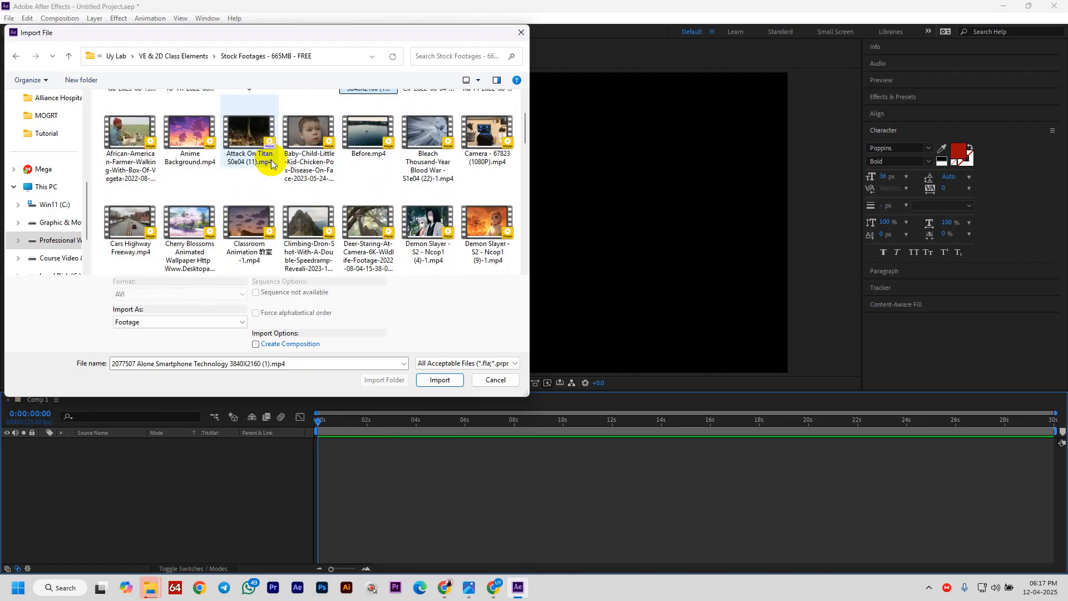
click(130, 136)
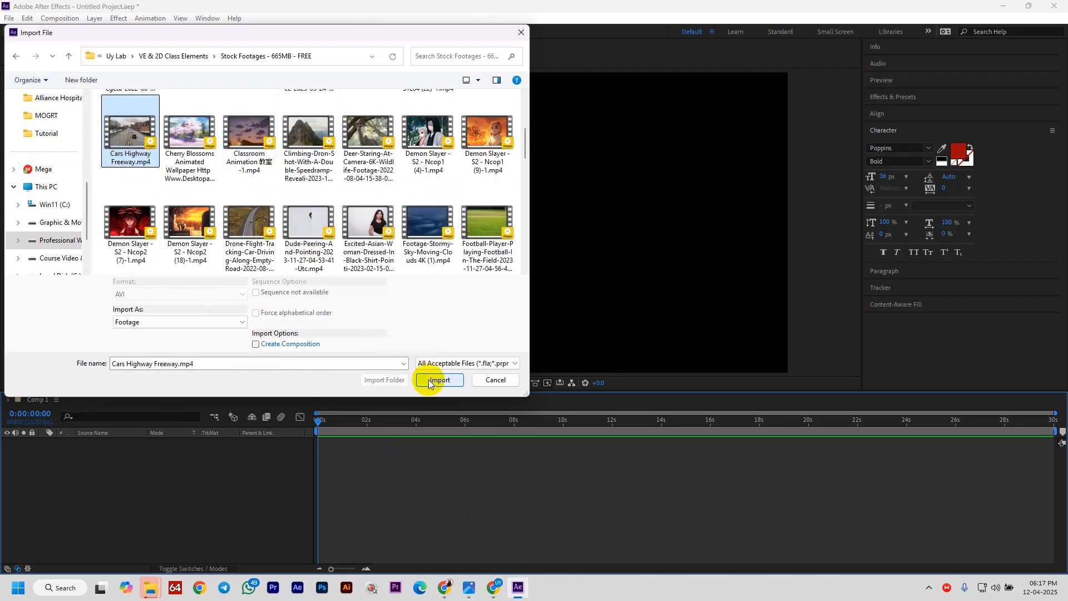
click(437, 380)
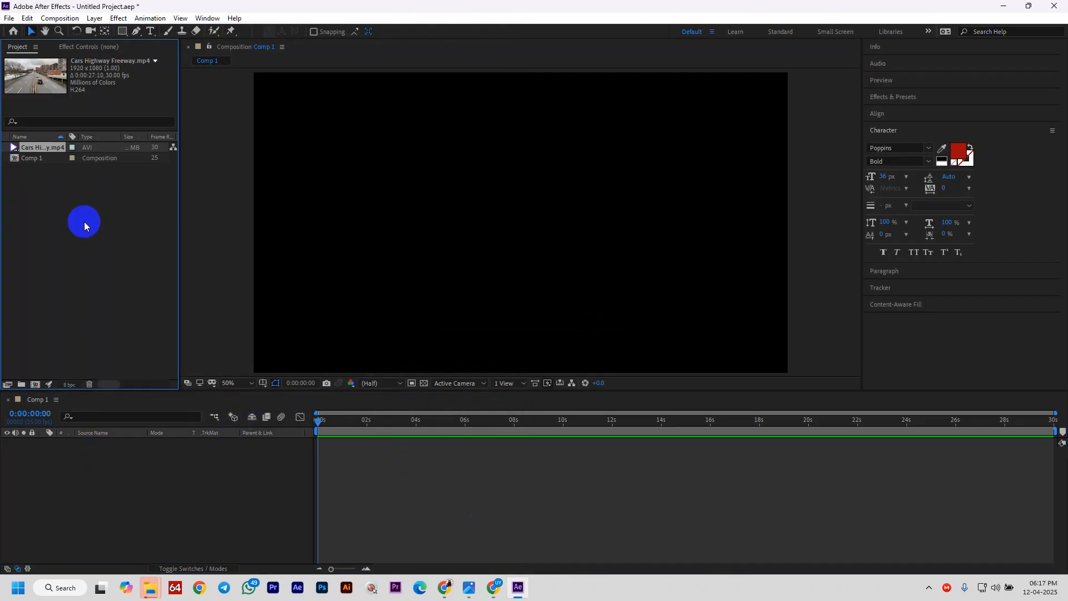
drag(41, 158, 131, 501)
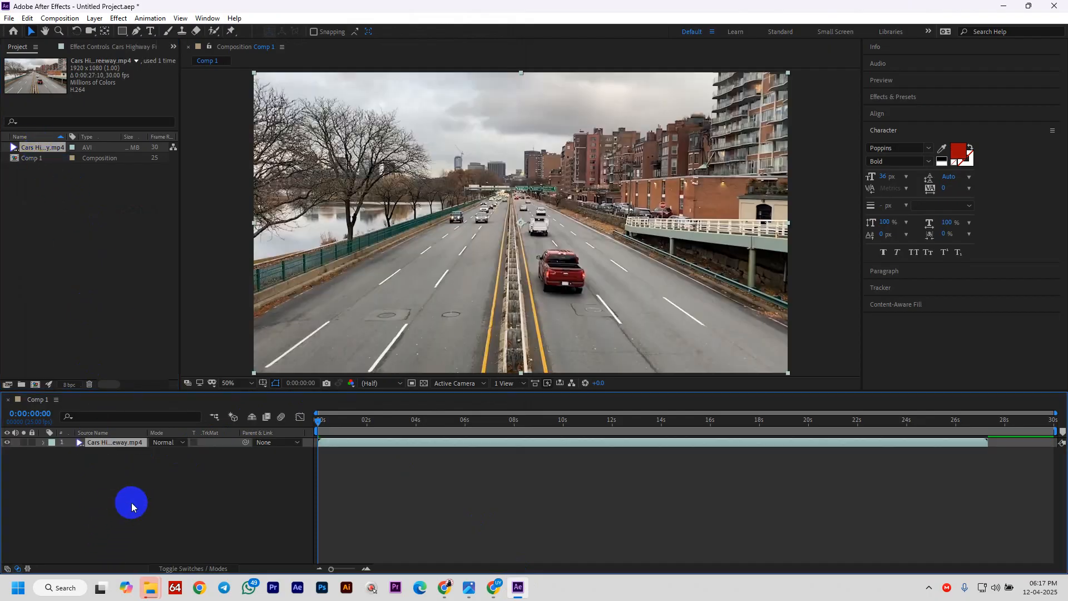
- Delete Comp 1 and build a new Cars Highway Freeway composition from the highway footage
click(30, 160)
key(Delete)
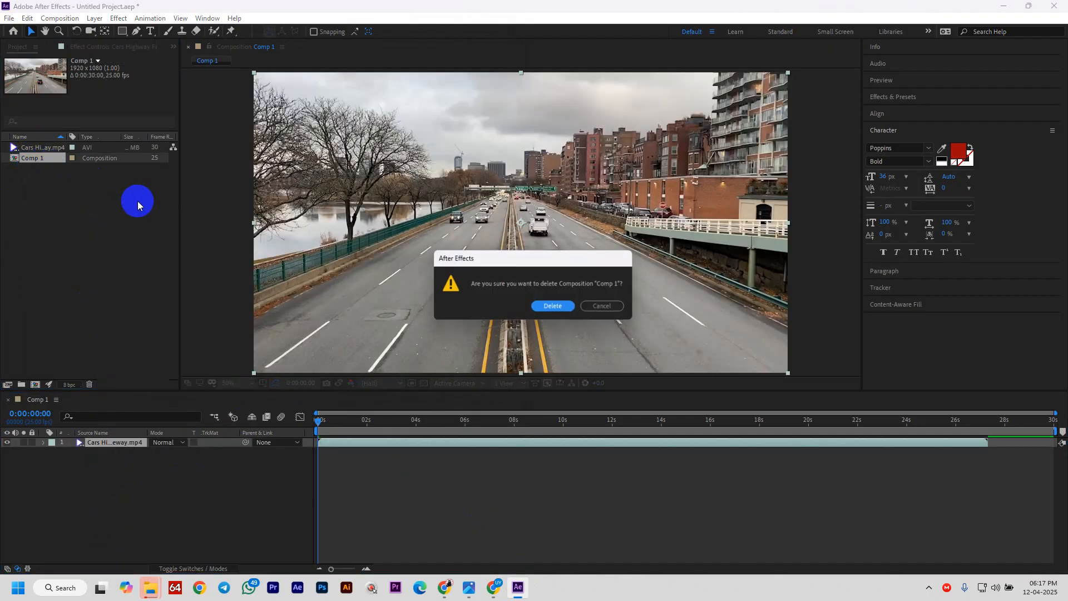
click(556, 309)
click(18, 164)
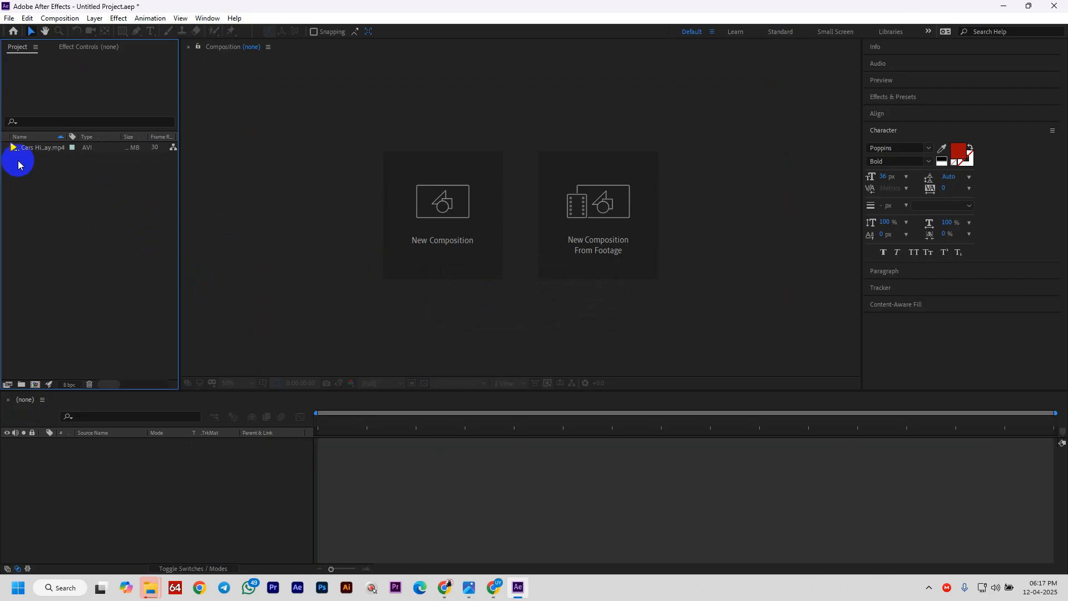
drag(28, 148, 471, 183)
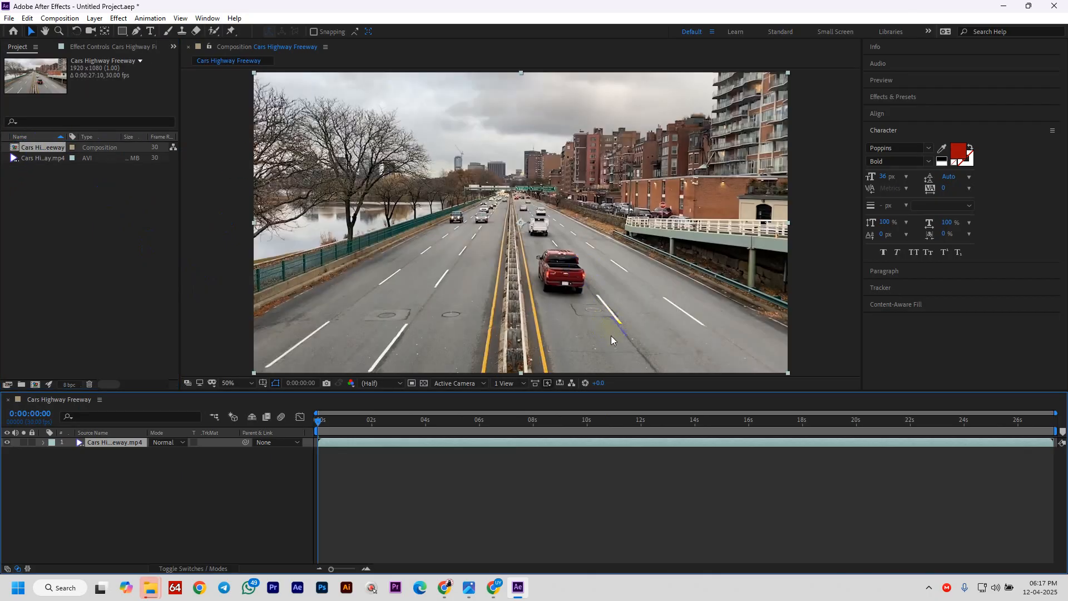
- Preview the composition, stop it at 0:00:02:14, and dismiss the incoming message notification
key(space)
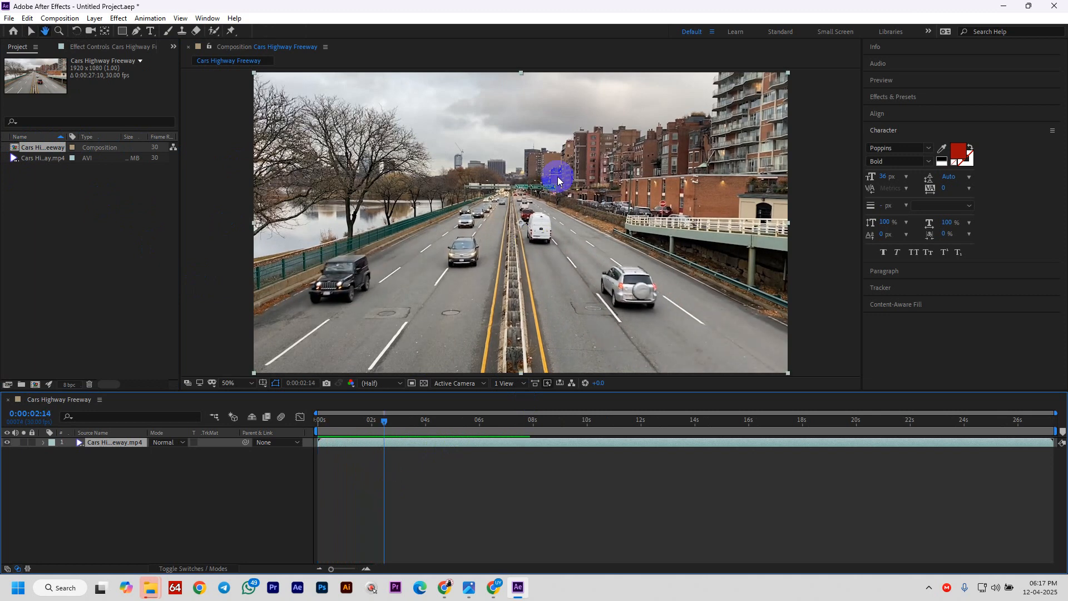
click(500, 123)
click(540, 234)
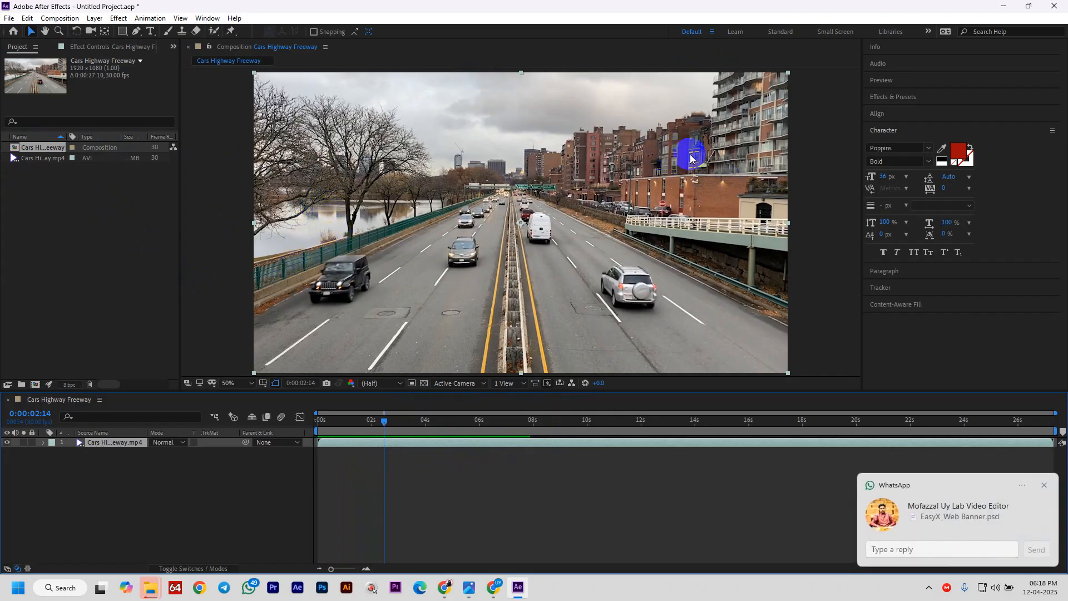
click(1046, 485)
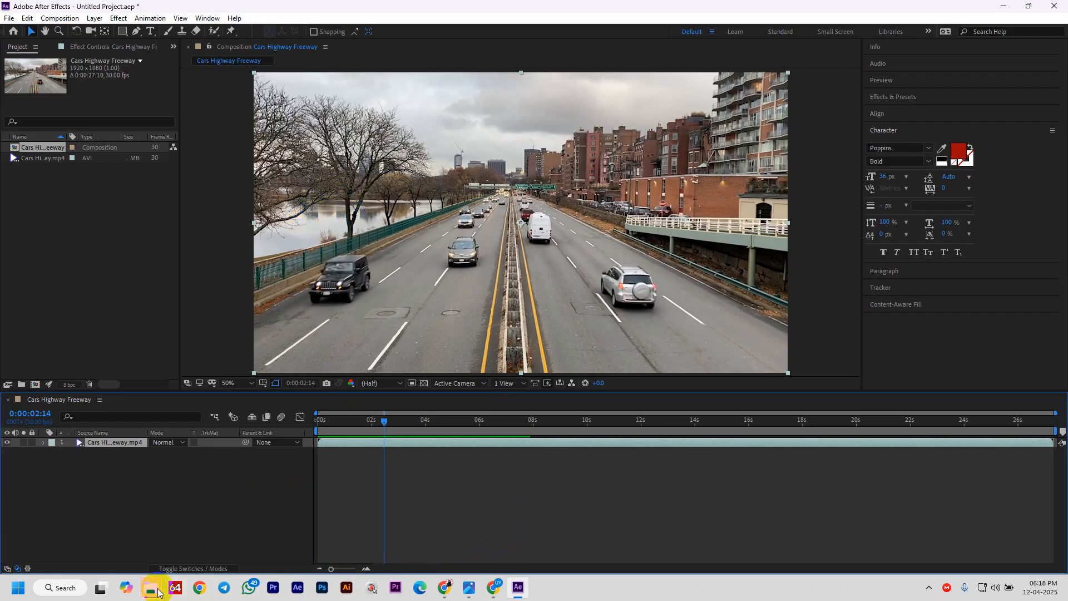
mouse_move(149, 588)
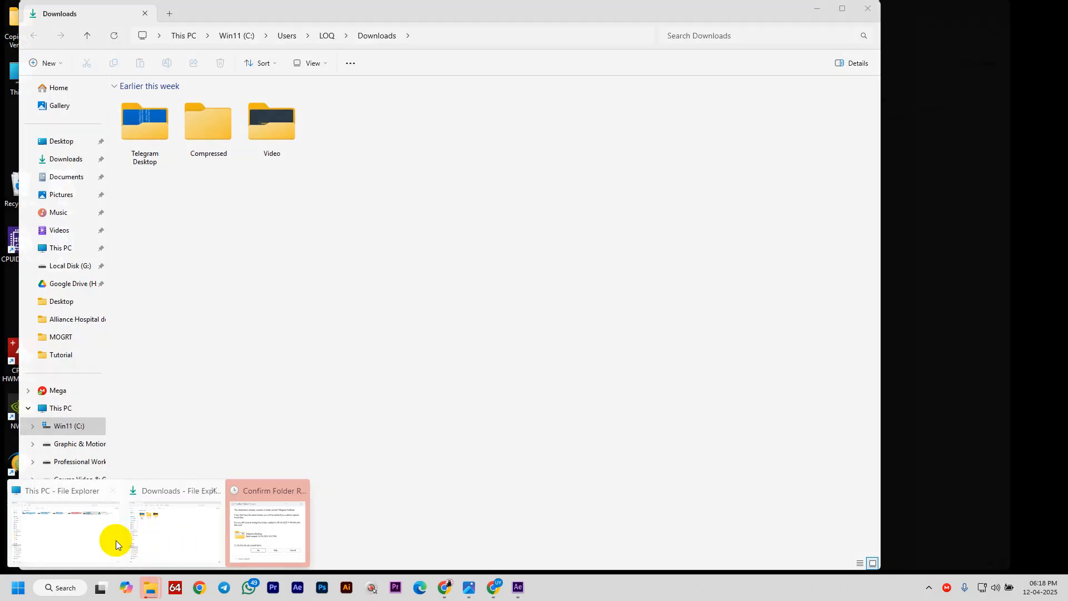
- Navigate File Explorer from Professional Work (E:) through Uy Lab and VE & 2D Class Elements to Class Elements
click(116, 539)
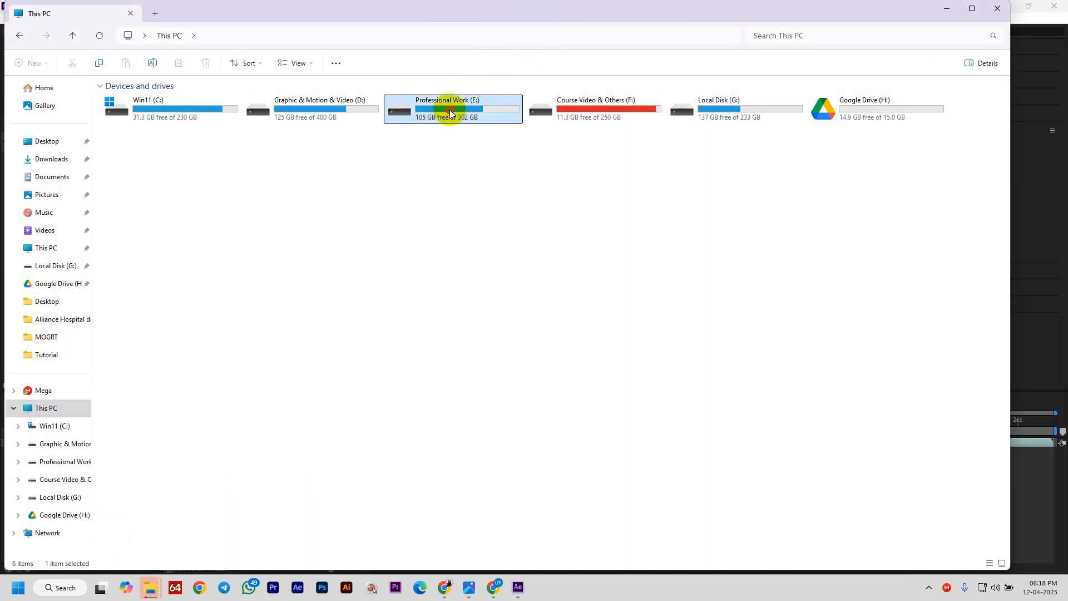
double_click(450, 112)
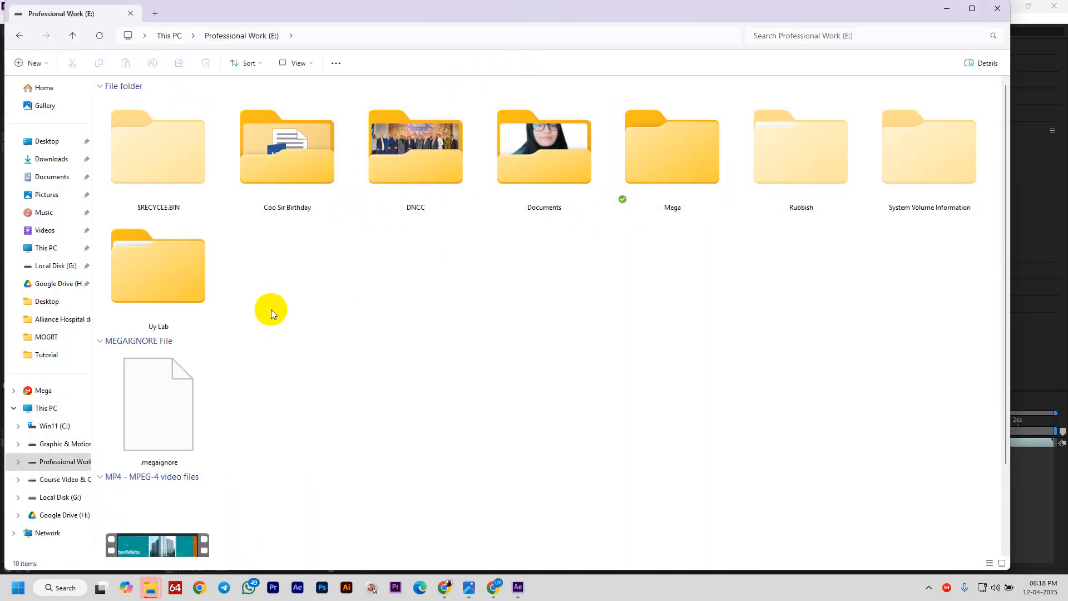
double_click(183, 307)
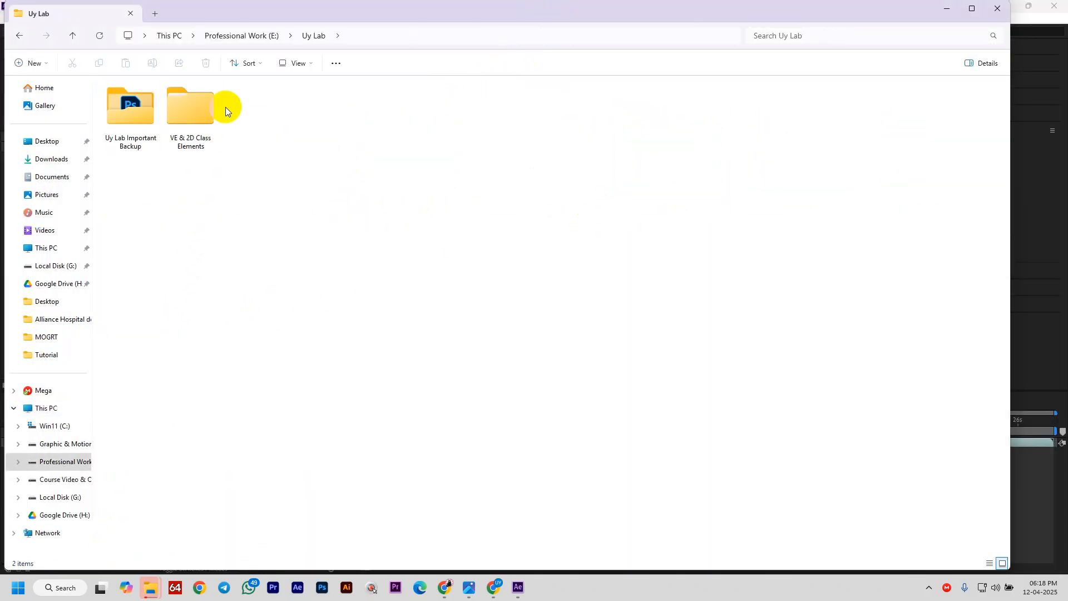
double_click(192, 114)
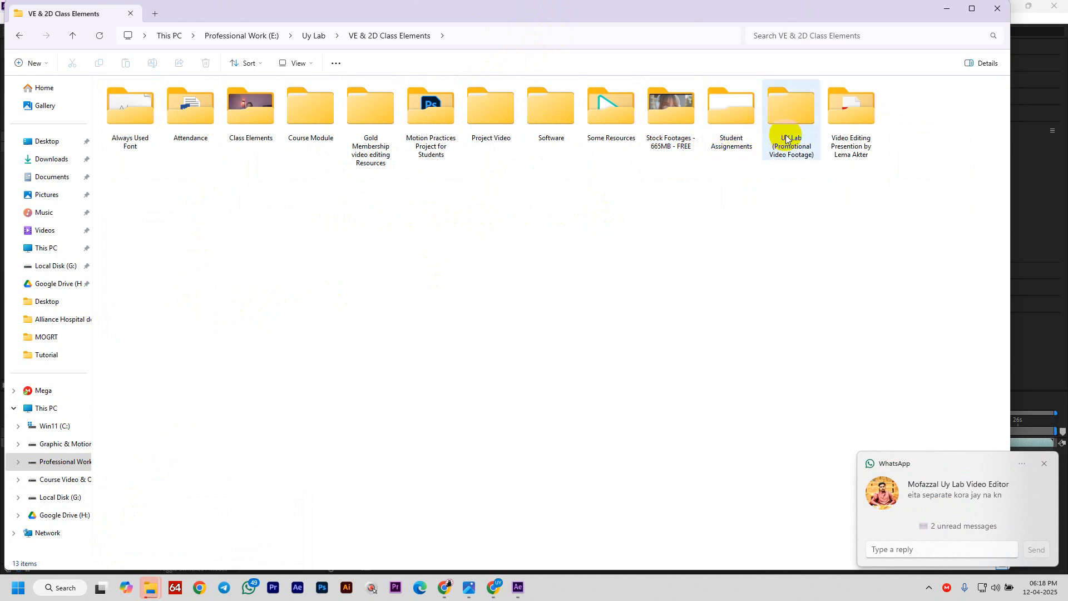
click(559, 122)
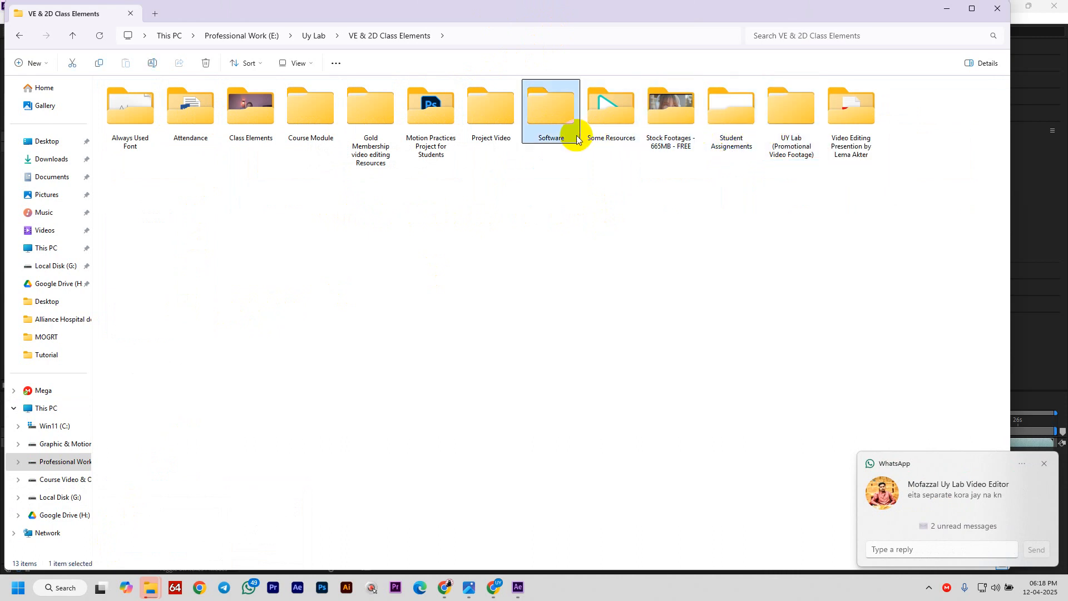
double_click(492, 119)
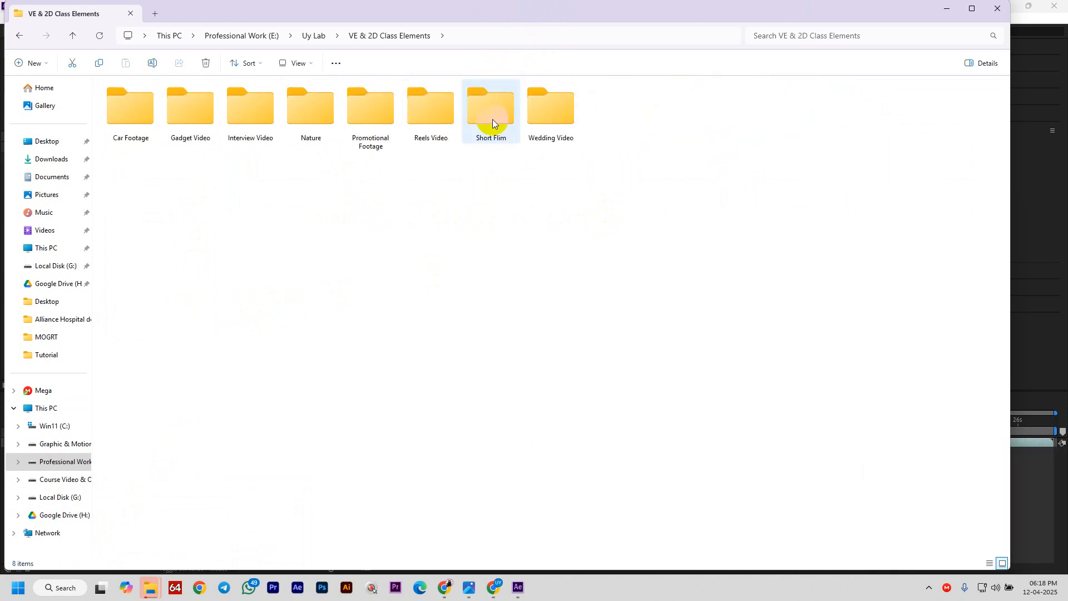
click(20, 35)
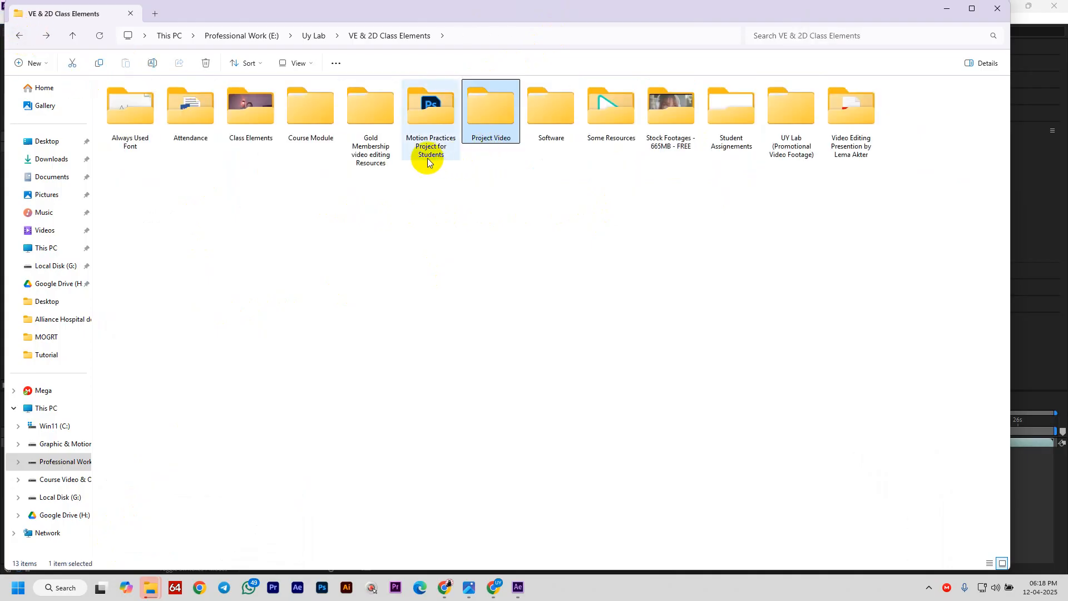
click(374, 129)
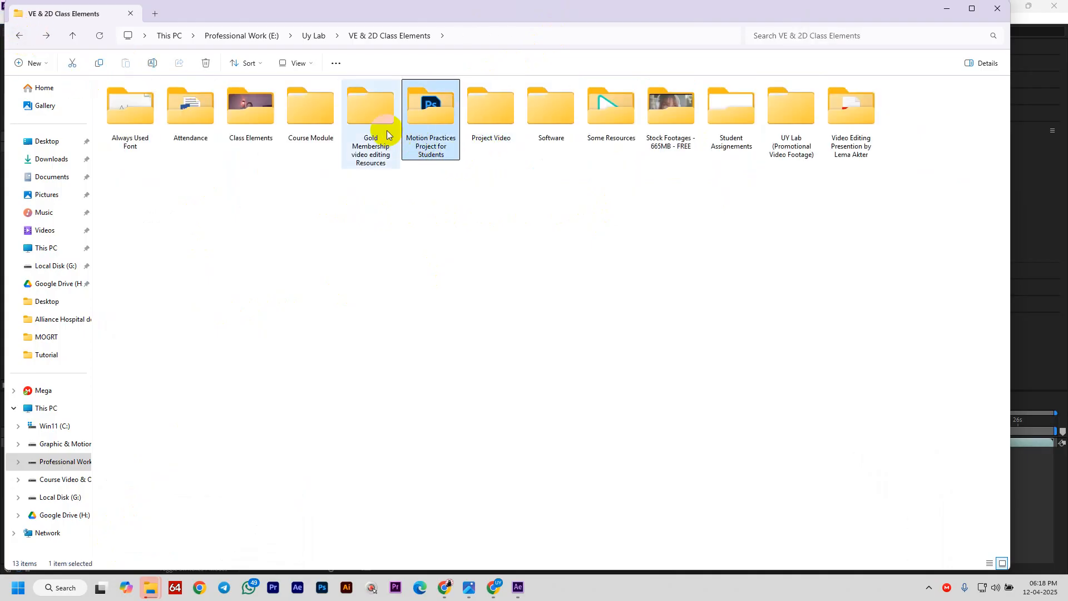
double_click(259, 115)
scroll(639, 308, down, 4)
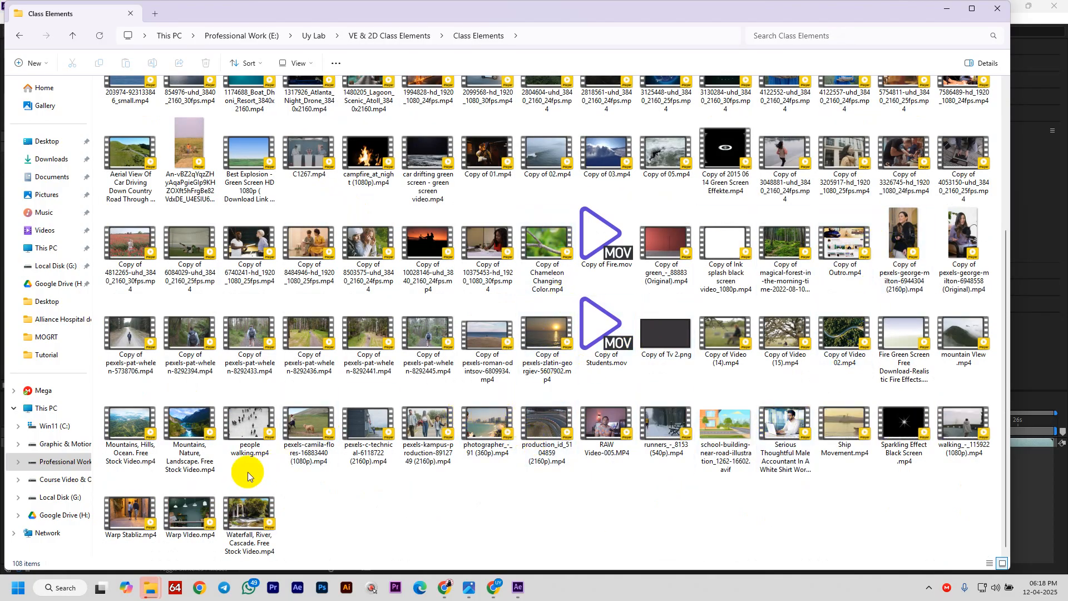
click(253, 439)
click(263, 332)
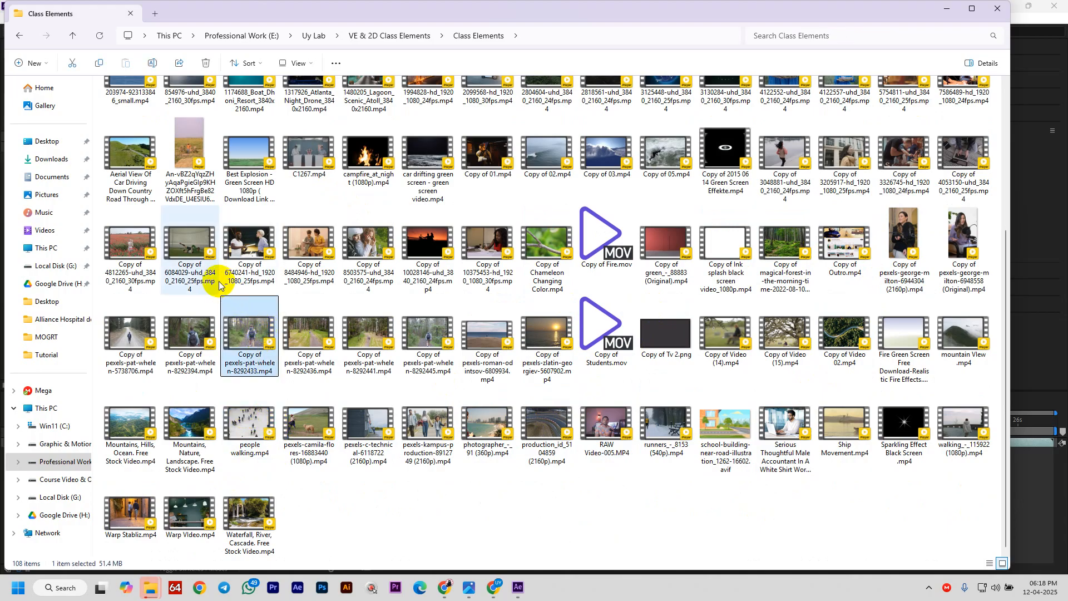
scroll(178, 280, up, 4)
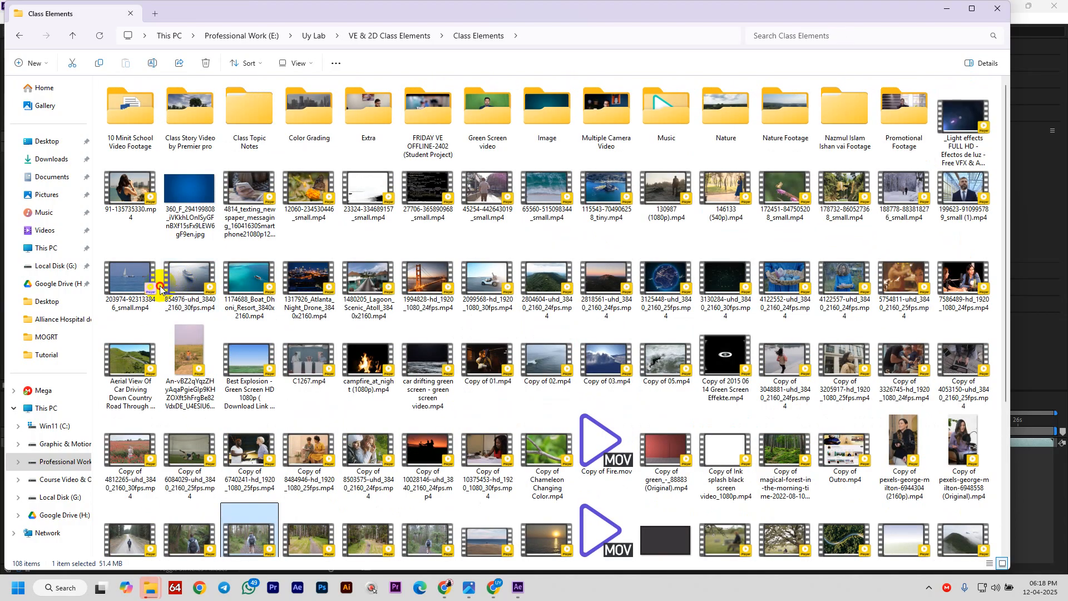
click(127, 300)
drag(116, 280, 512, 206)
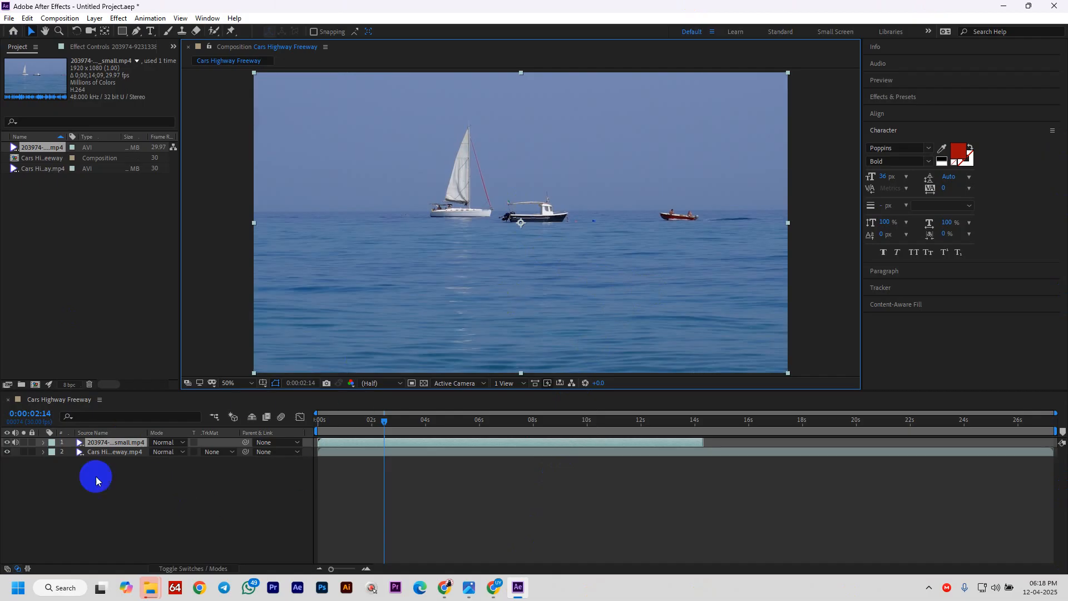
click(7, 442)
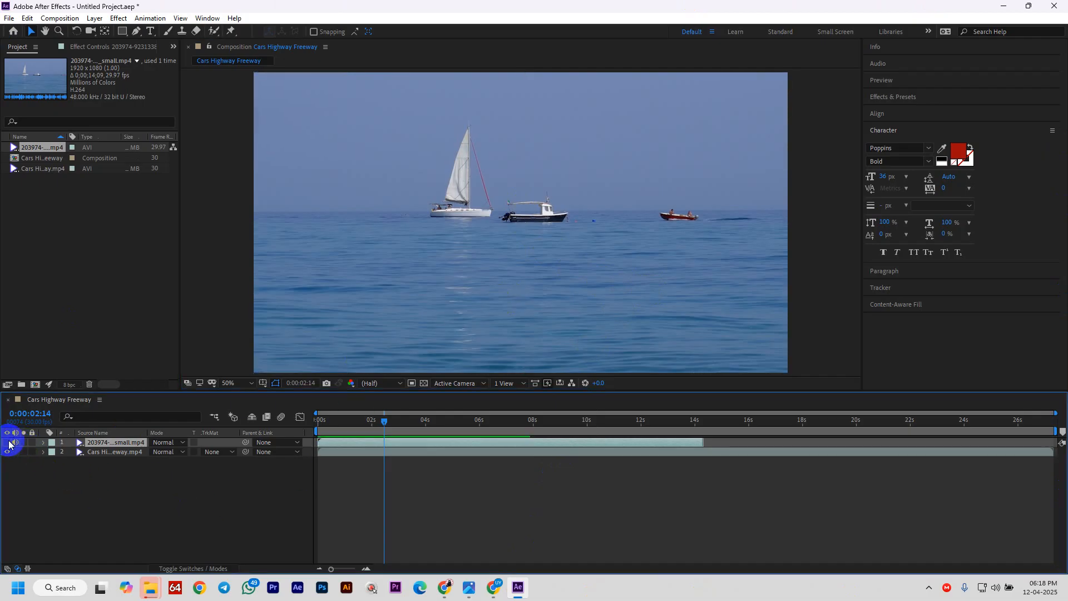
click(7, 442)
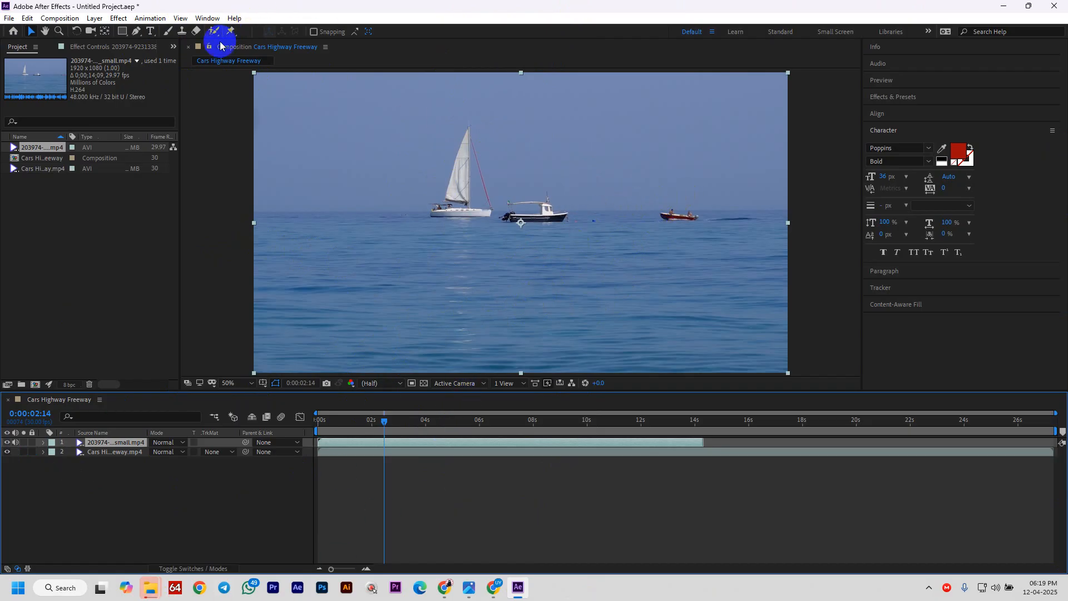
- Switch to the Ellipse Tool and drag a circular mask over the sailboat clip
click(122, 33)
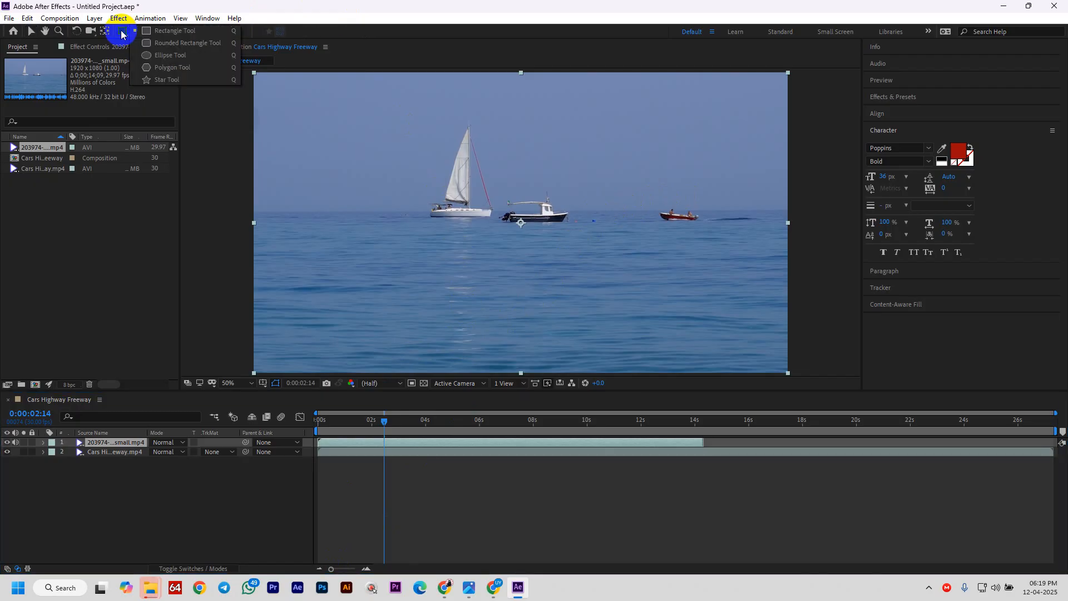
drag(123, 33, 170, 56)
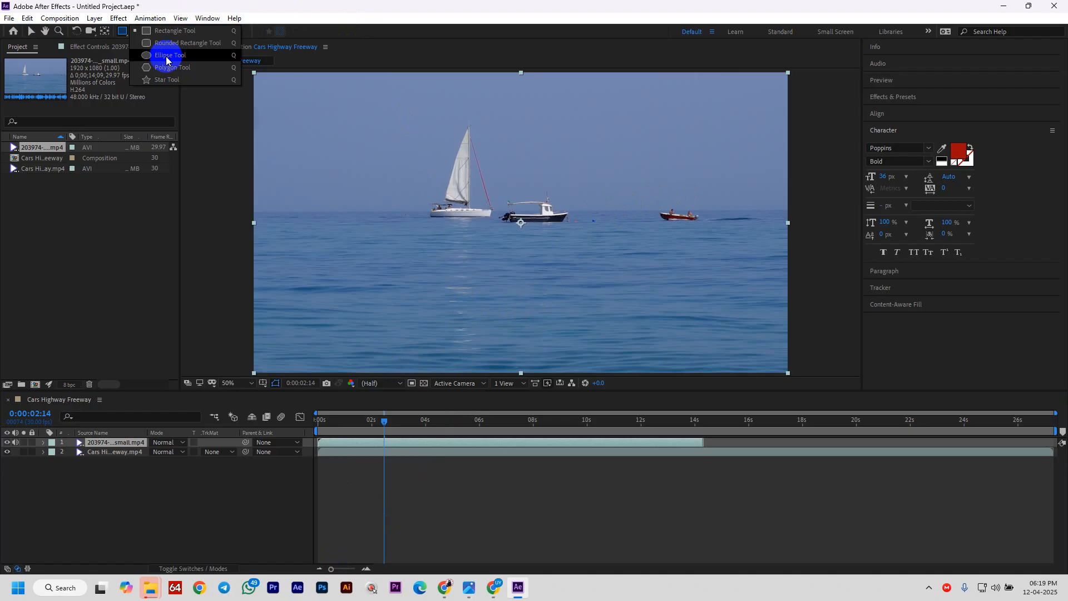
drag(167, 60, 166, 60)
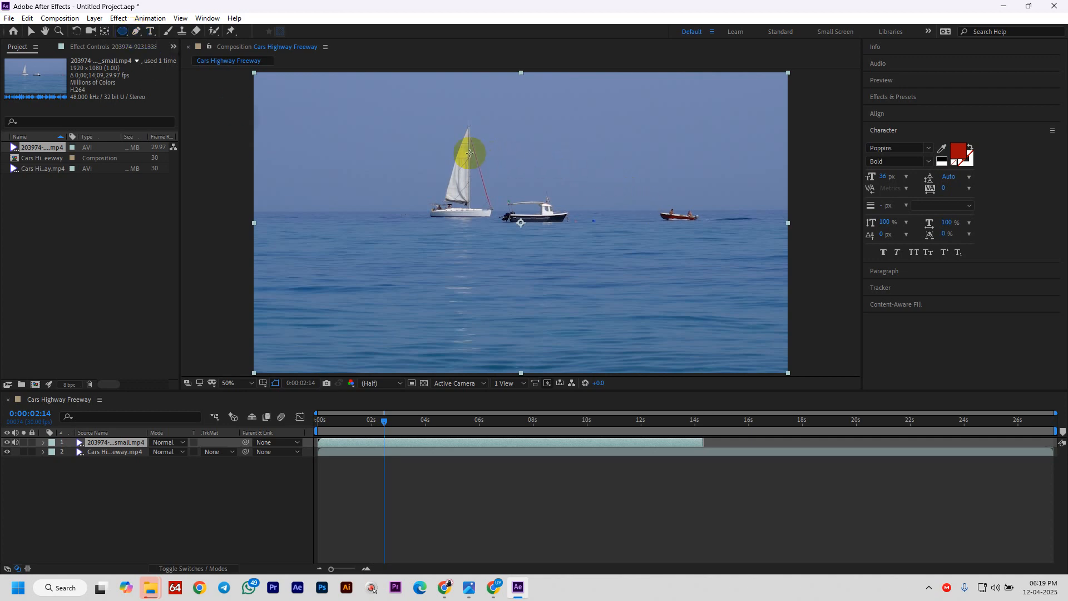
drag(468, 151, 627, 220)
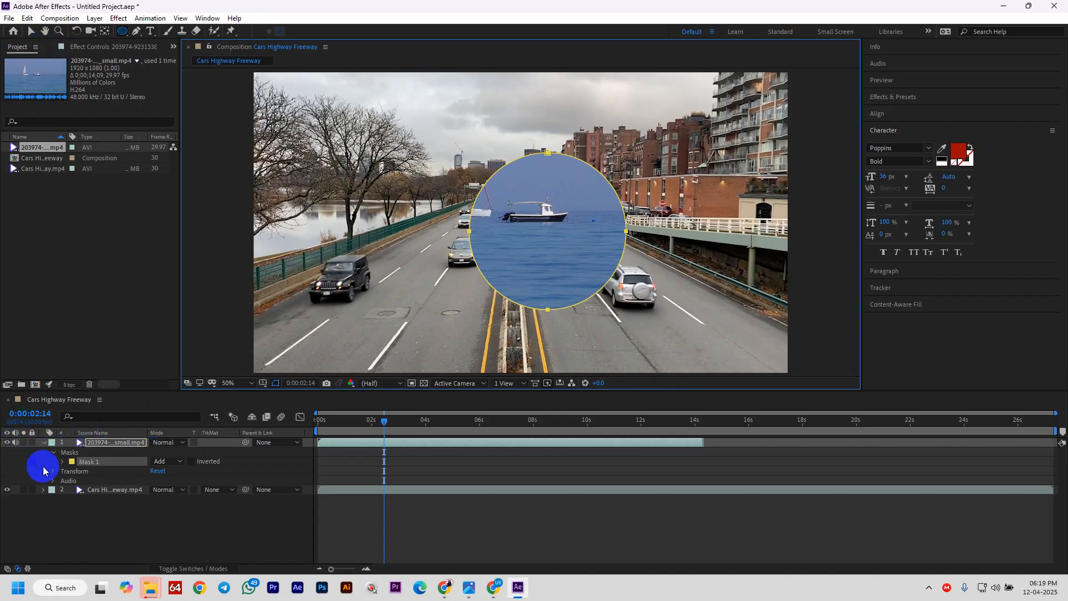
- Move the masked boat circle to the upper left and scale it down over the river
click(44, 442)
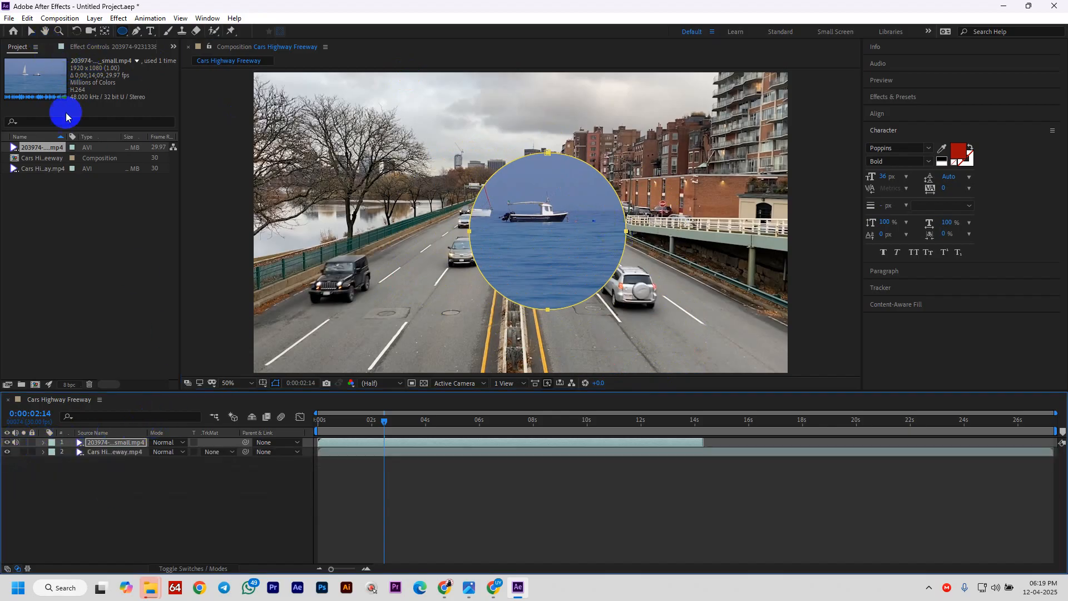
click(119, 506)
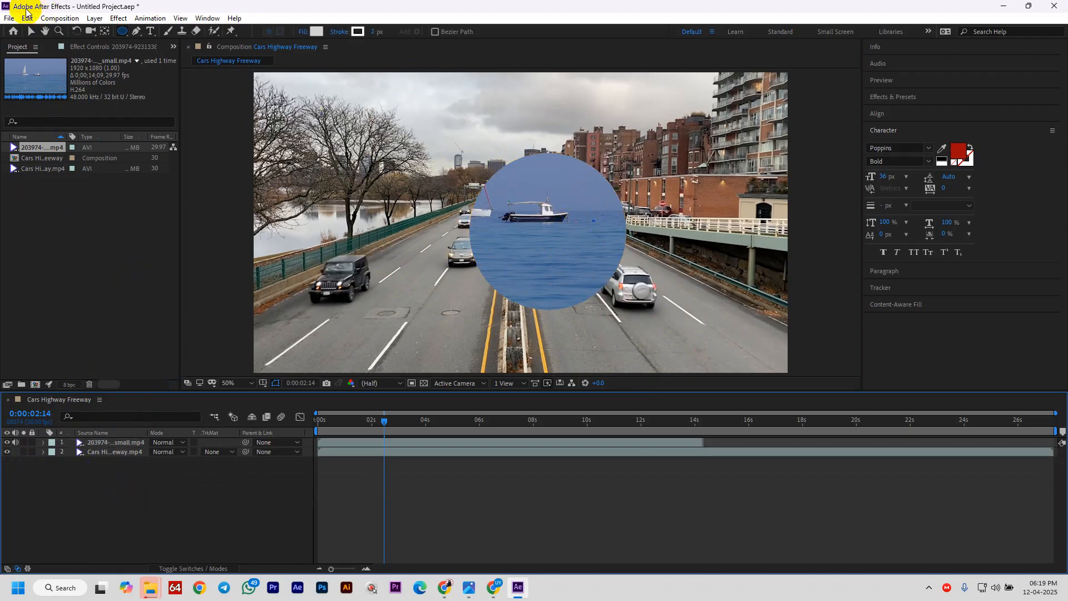
click(32, 31)
click(572, 248)
drag(571, 248, 368, 165)
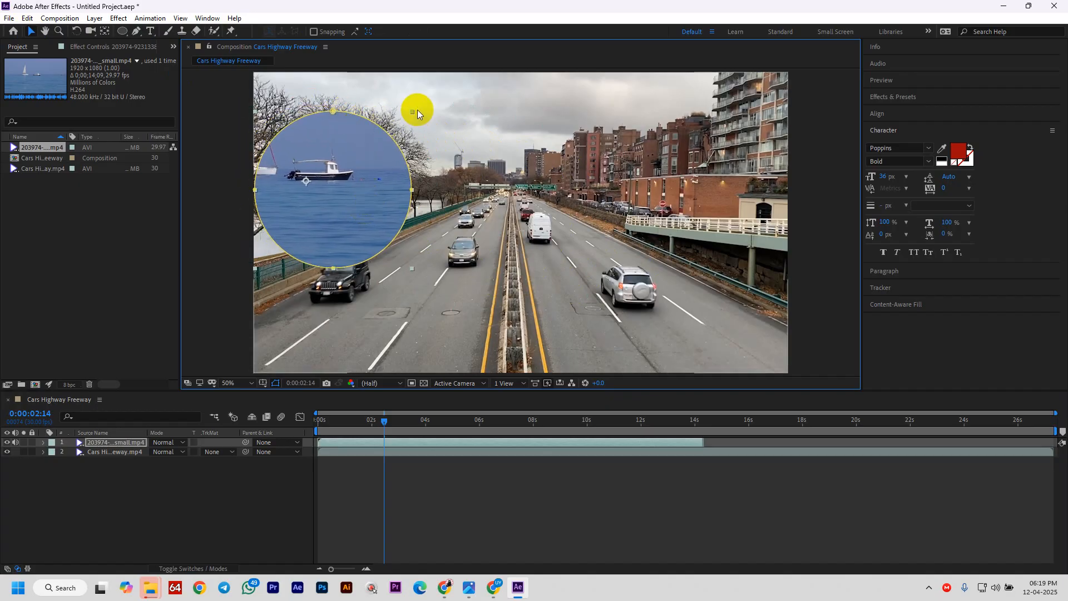
drag(417, 109, 312, 217)
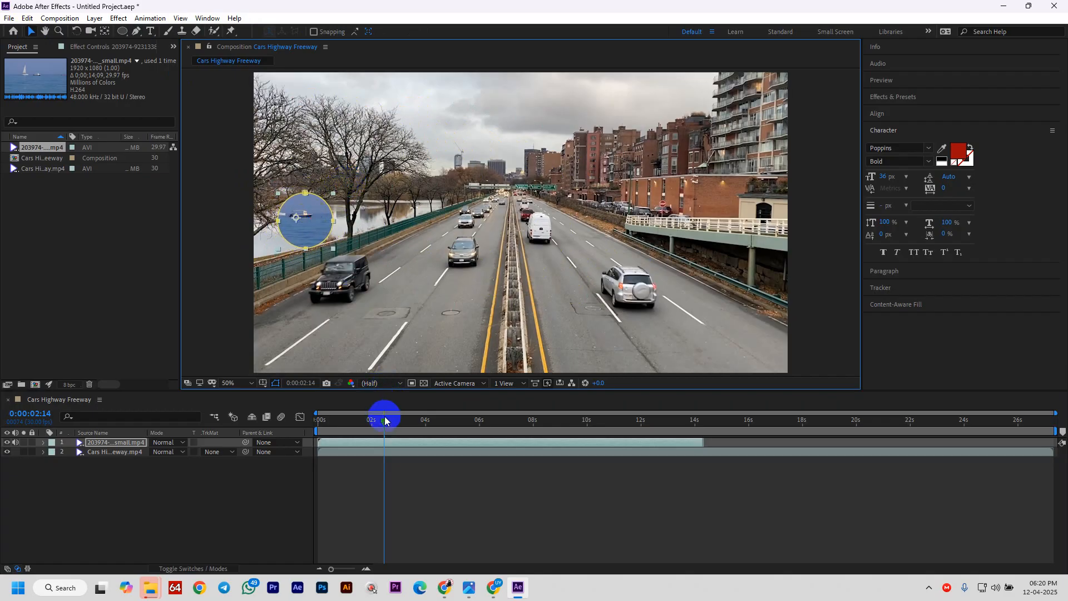
- Scrub back near the start, inspect the boat layer's properties, and enlarge the timeline panel
drag(385, 420, 343, 421)
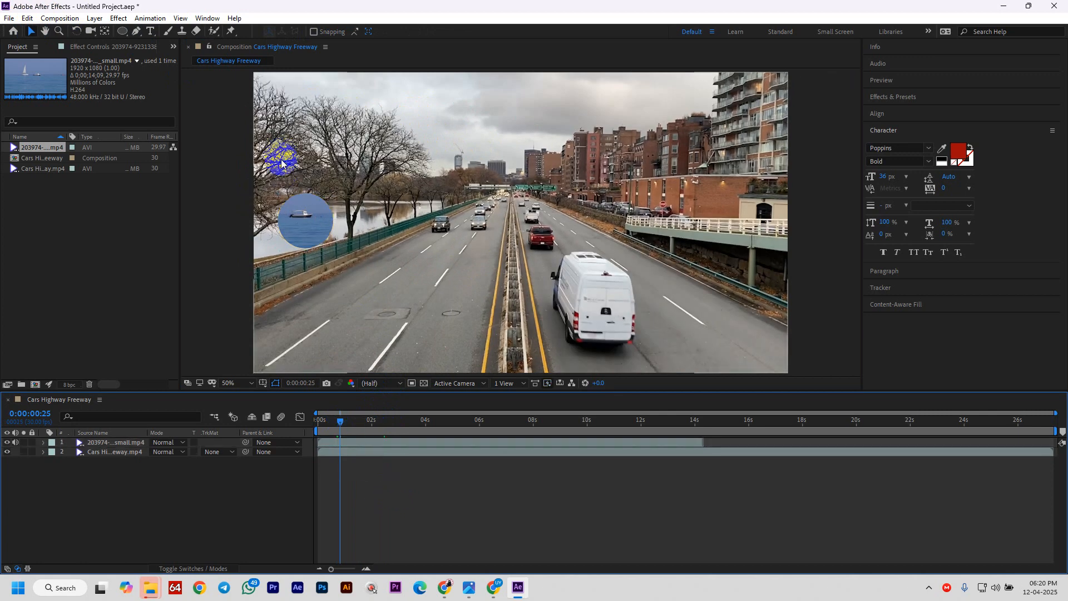
click(309, 240)
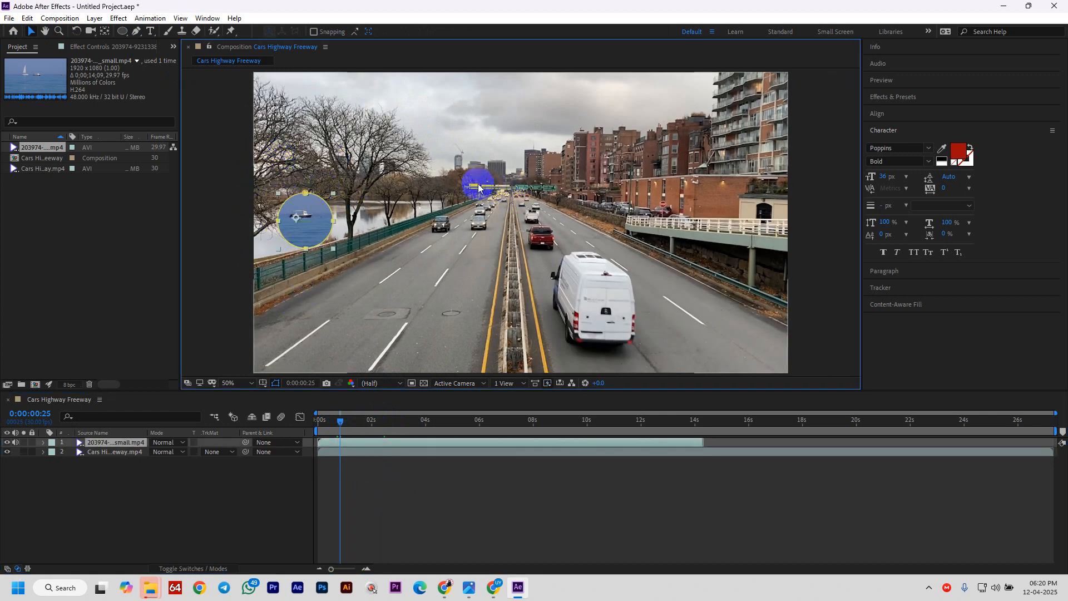
click(44, 442)
click(44, 442)
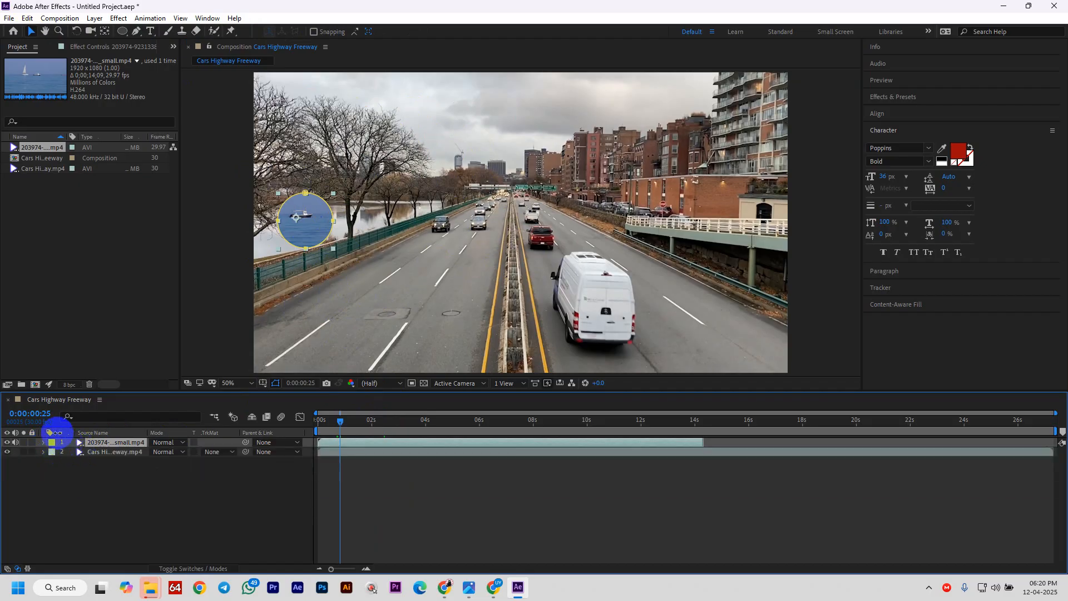
drag(82, 390, 82, 366)
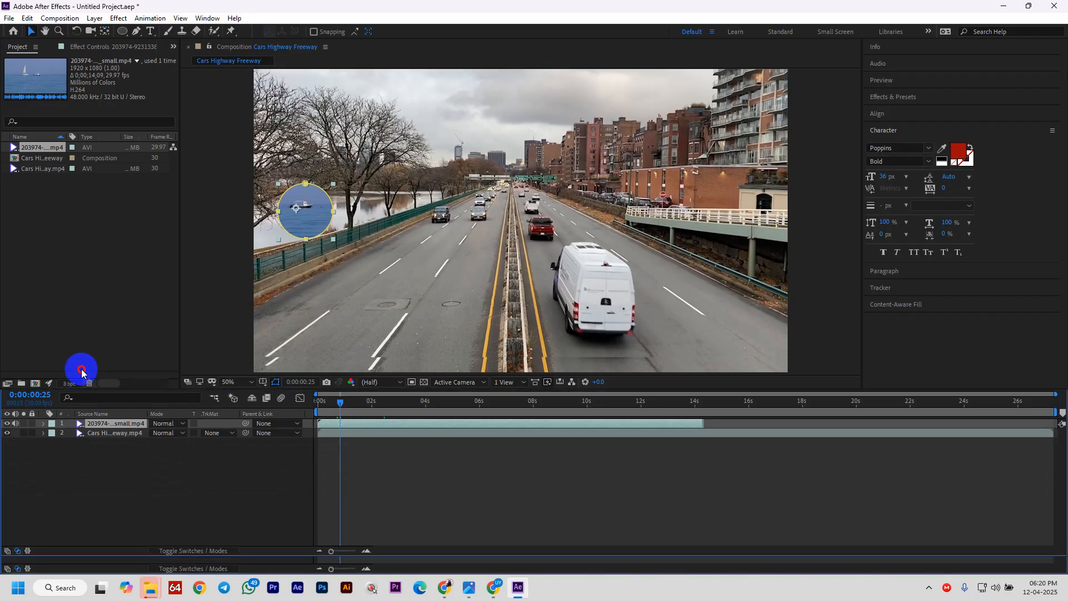
- Feather the boat layer's Mask 1 to 146 pixels to soften the circle's edge
click(44, 419)
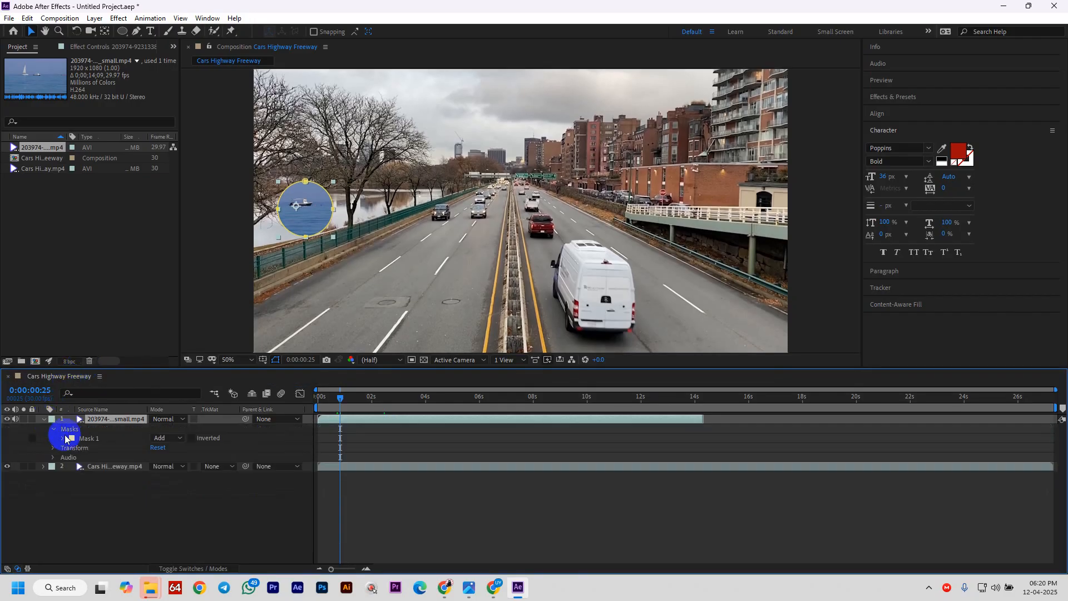
click(61, 439)
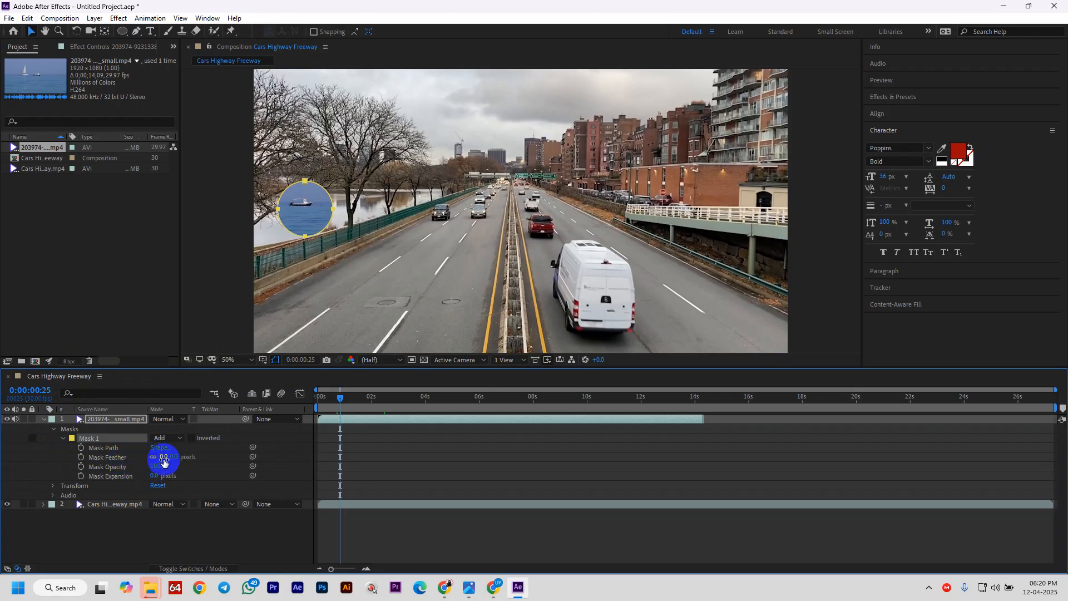
drag(164, 462, 254, 467)
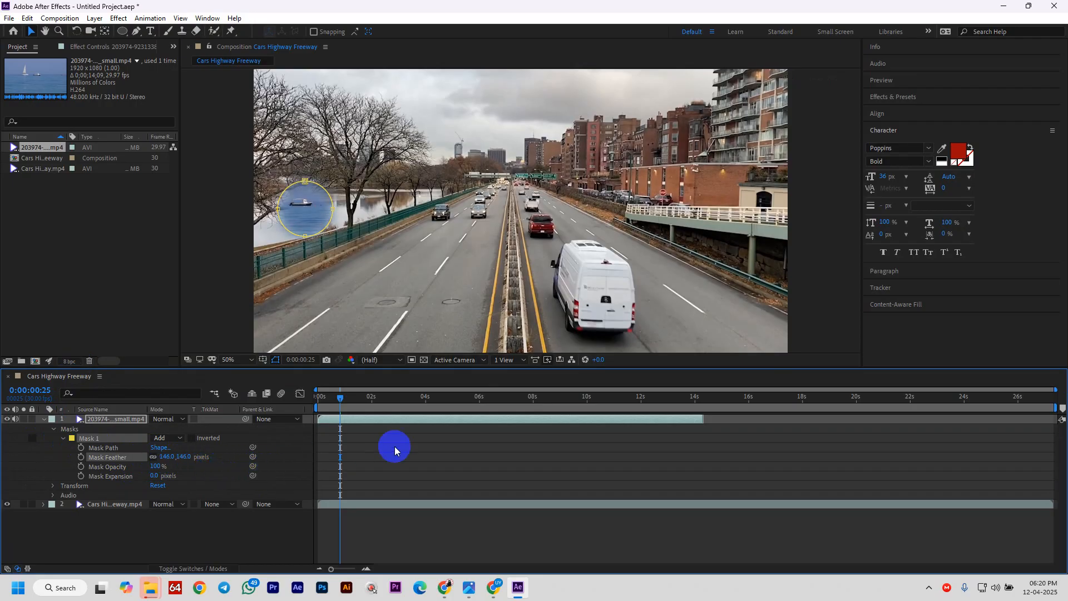
drag(340, 395, 325, 399)
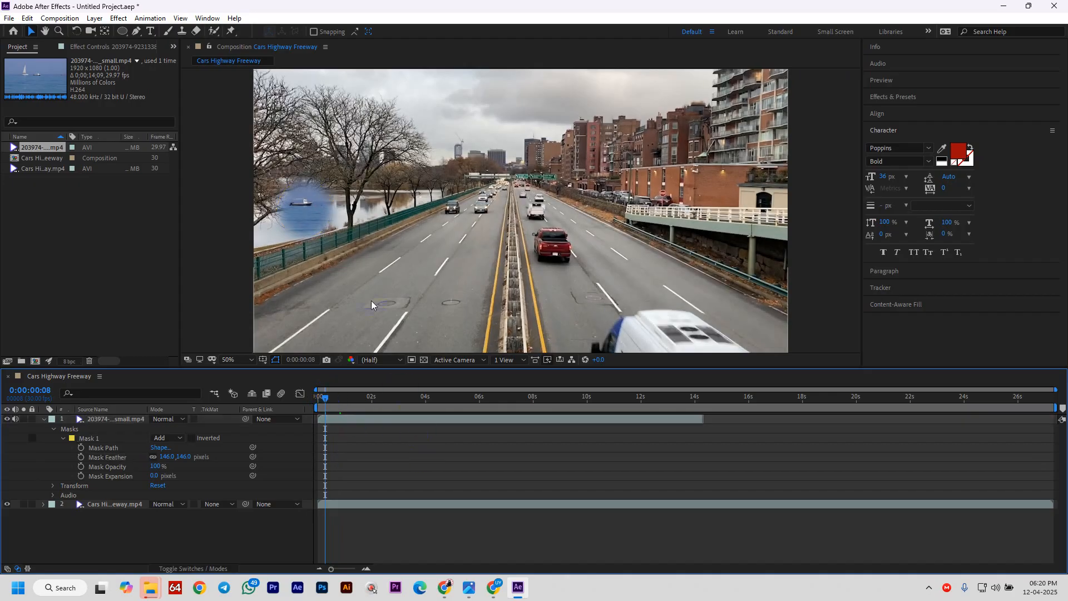
- Reshape the boat's elliptical mask into a wider, flatter oval over the river
double_click(300, 198)
drag(306, 196, 304, 205)
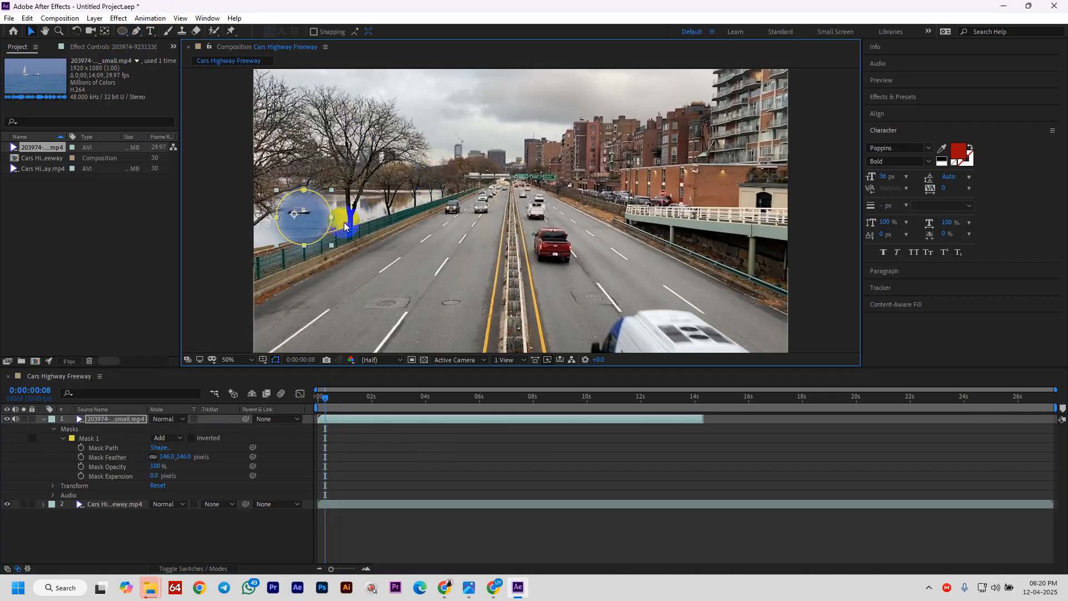
drag(334, 218, 349, 211)
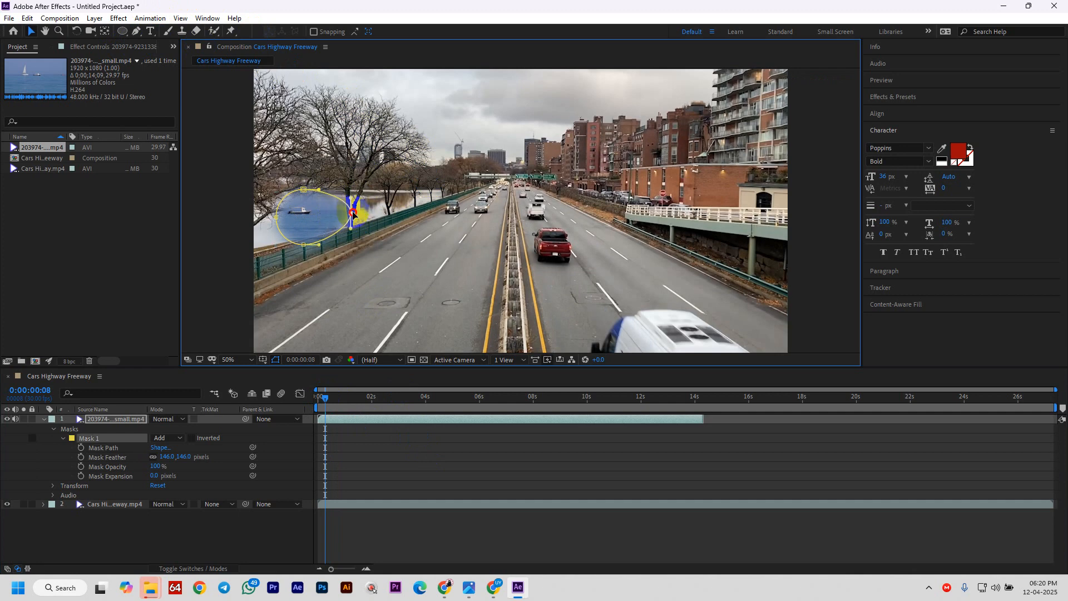
drag(277, 220, 250, 245)
drag(303, 189, 335, 180)
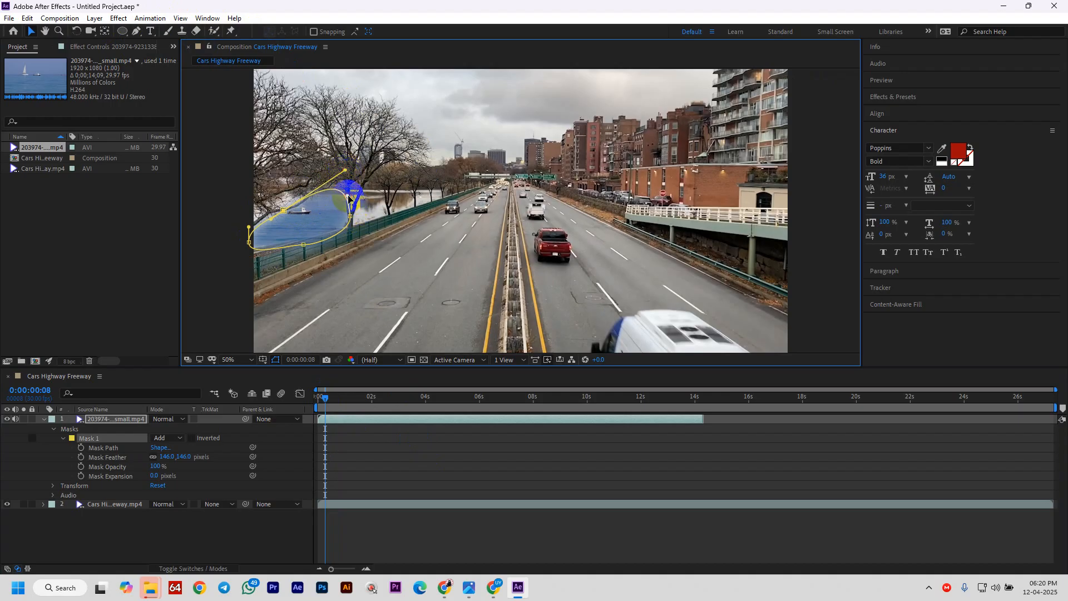
click(349, 217)
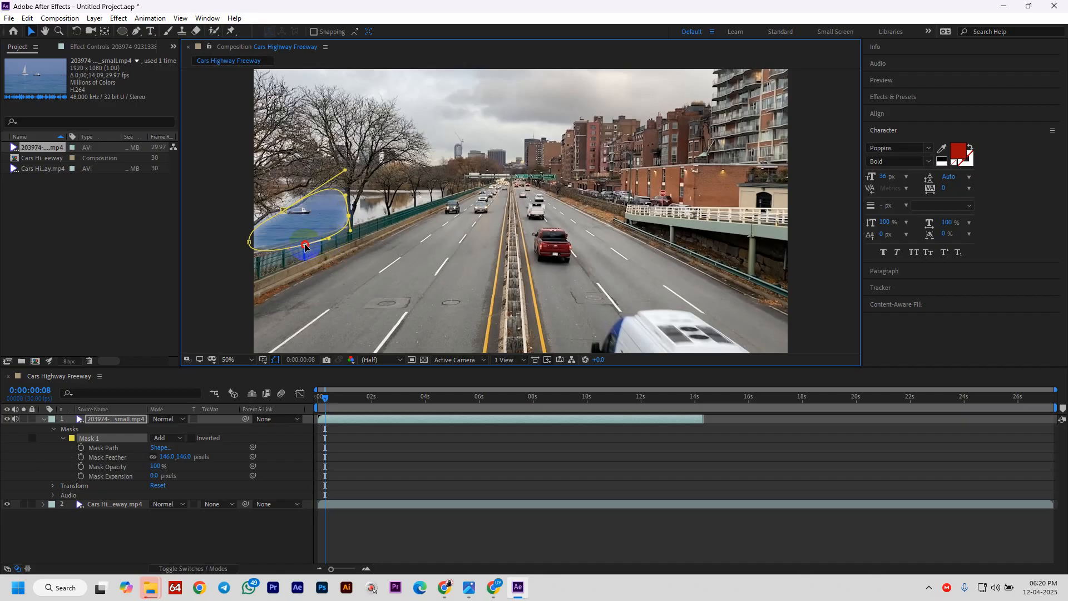
drag(304, 246, 249, 221)
click(250, 256)
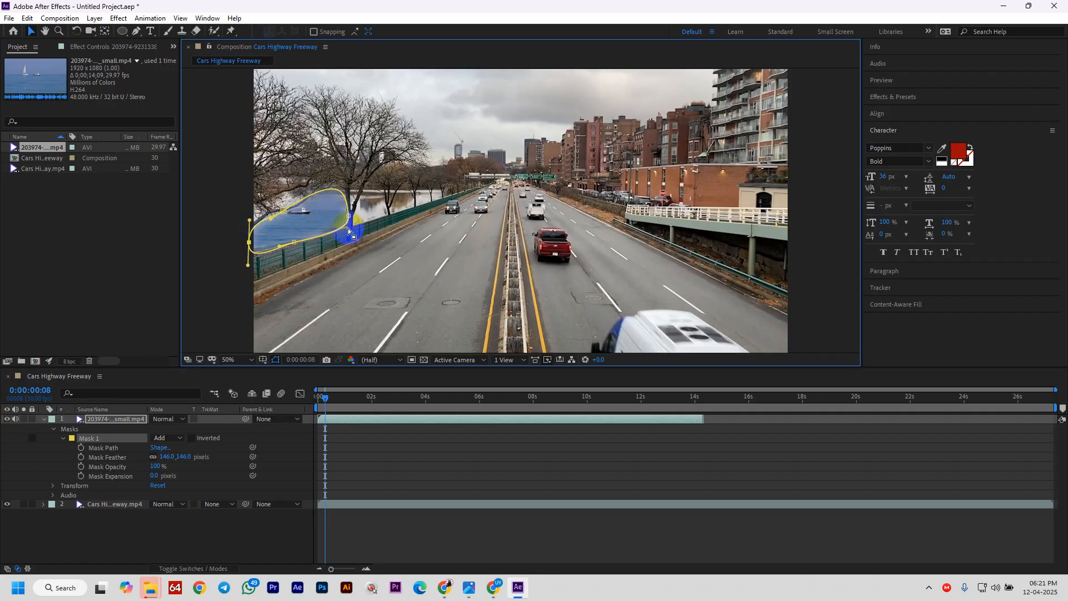
drag(348, 223, 356, 222)
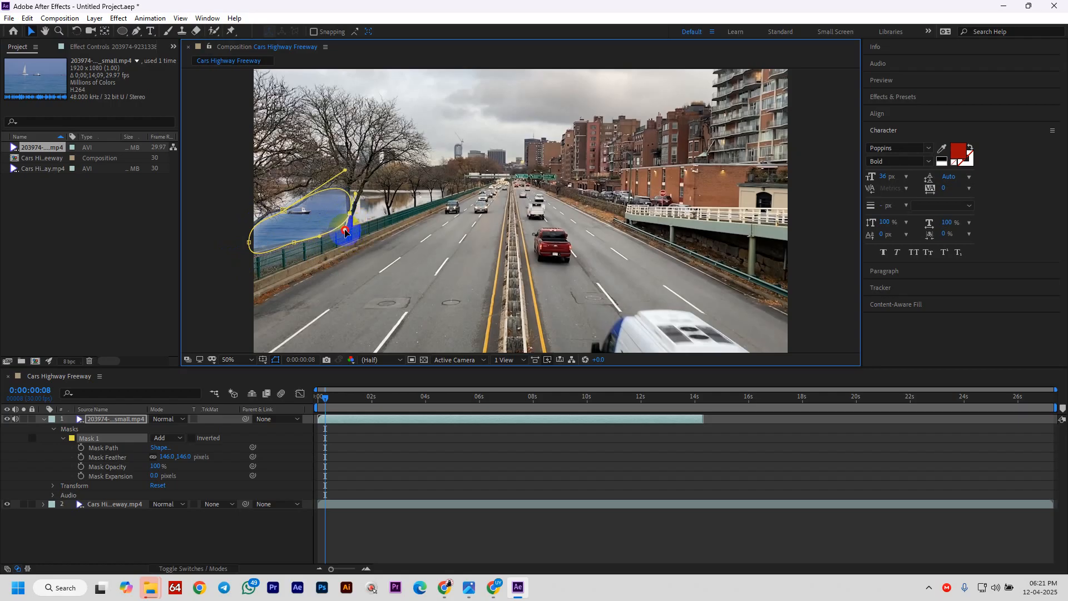
- Rewind to the first frame and preview the composition
click(327, 412)
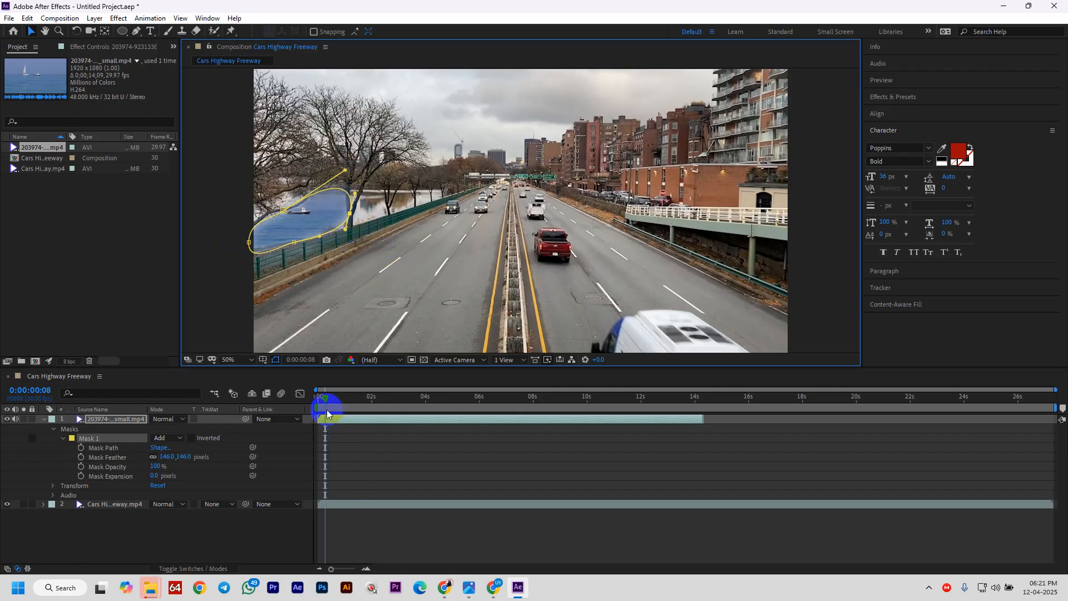
mouse_move(330, 400)
mouse_down()
mouse_move(305, 407)
mouse_move(350, 398)
mouse_move(311, 405)
mouse_up()
click(410, 488)
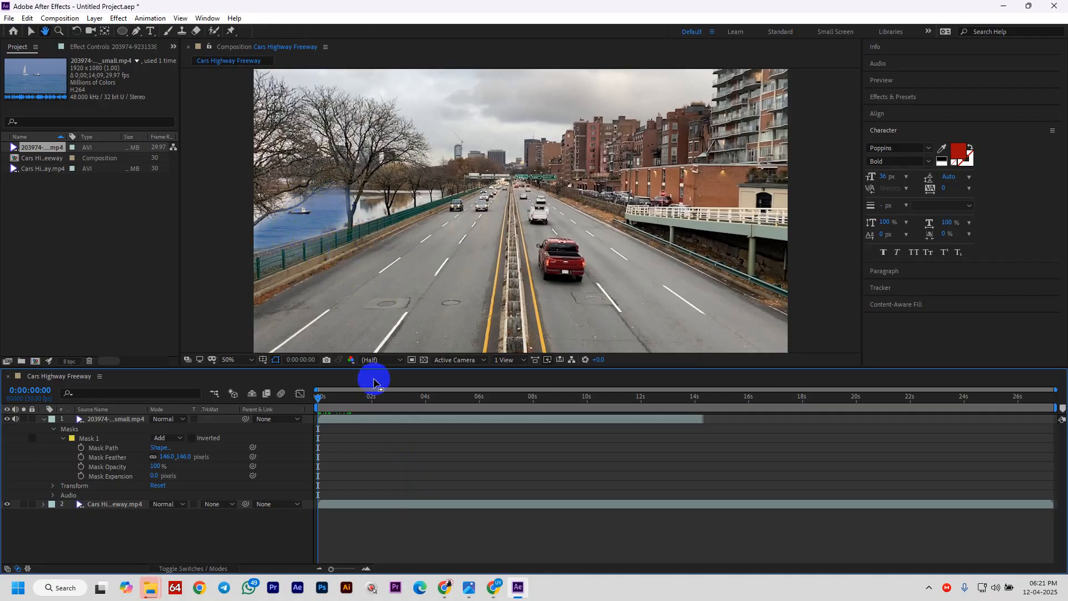
key(space)
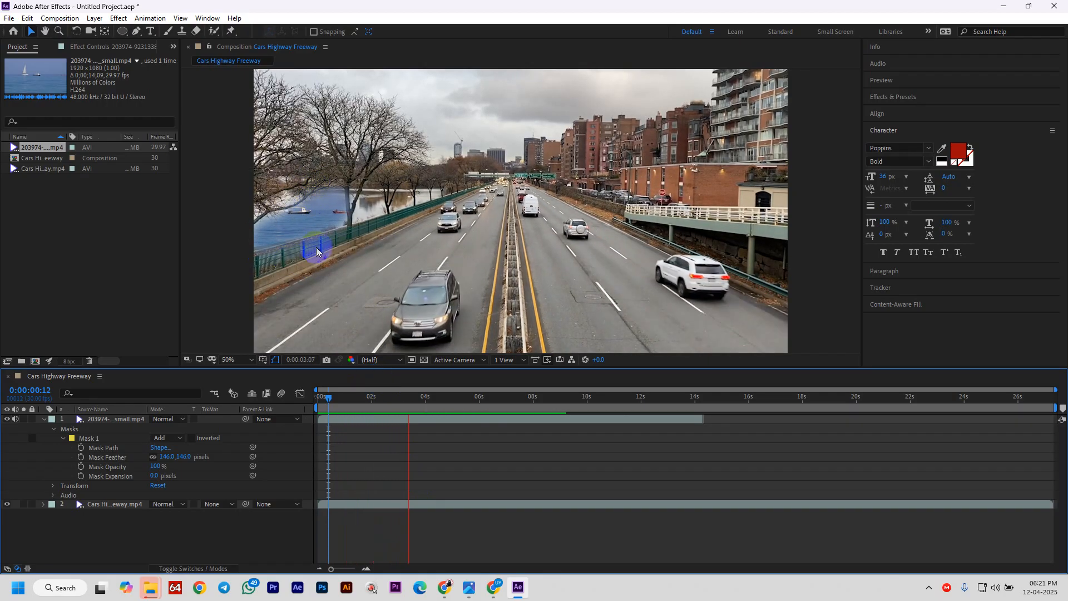
key(space)
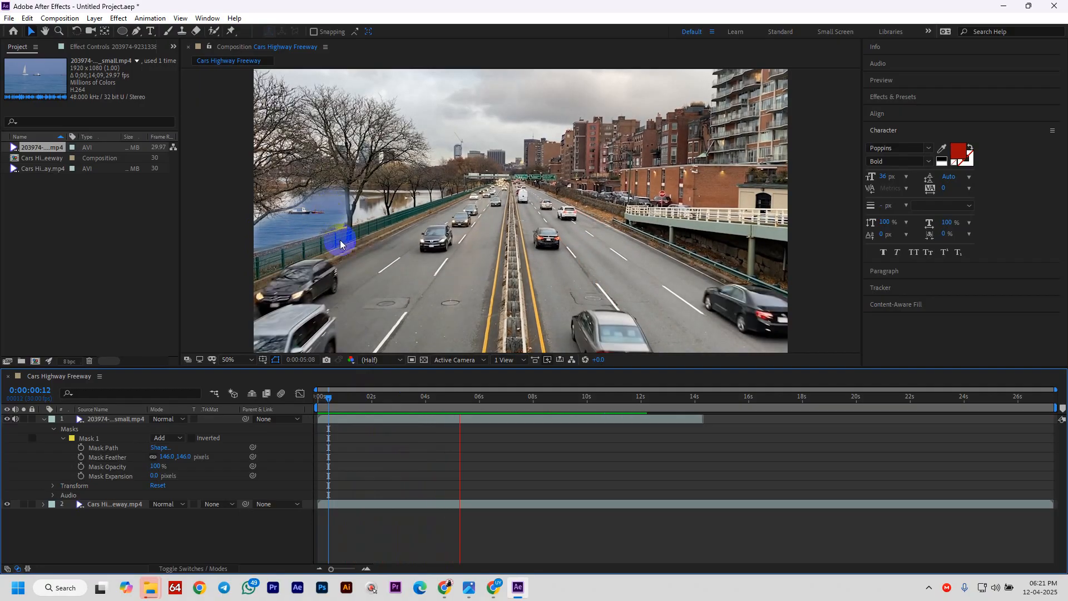
- Select the boat layer and switch from the Ellipse tool to the Pen tool
click(321, 225)
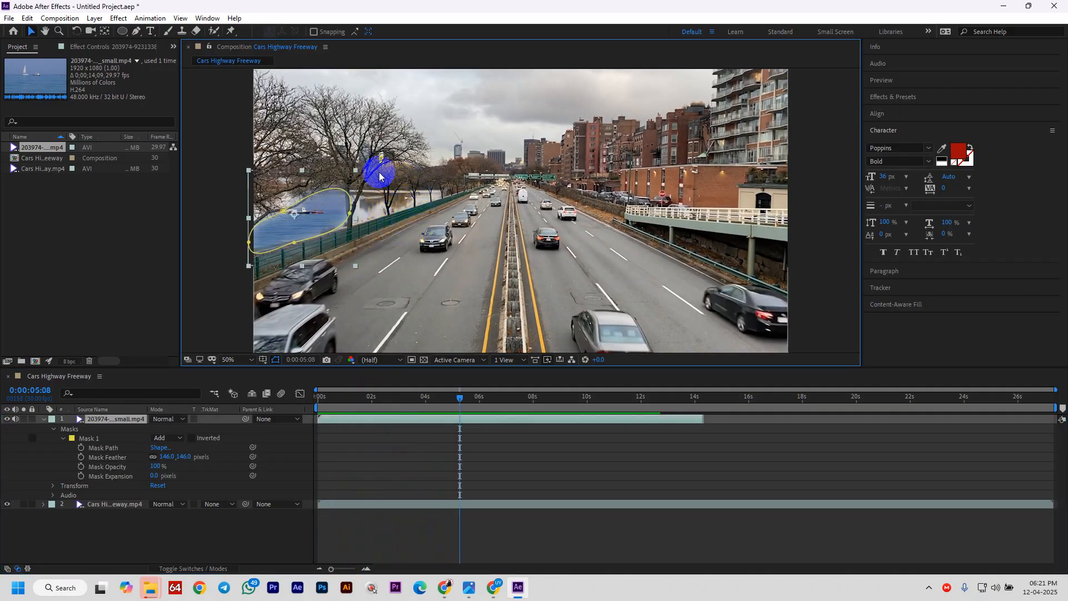
click(123, 32)
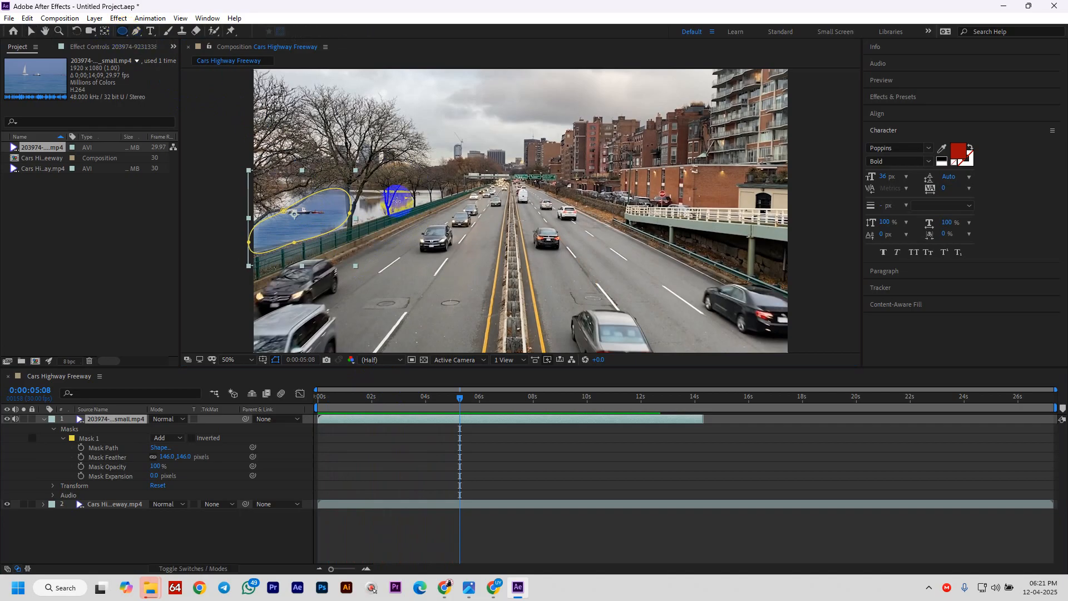
click(136, 32)
- Pen-draw Mask 2 over the river right of the boat and adjust its vertices
click(384, 215)
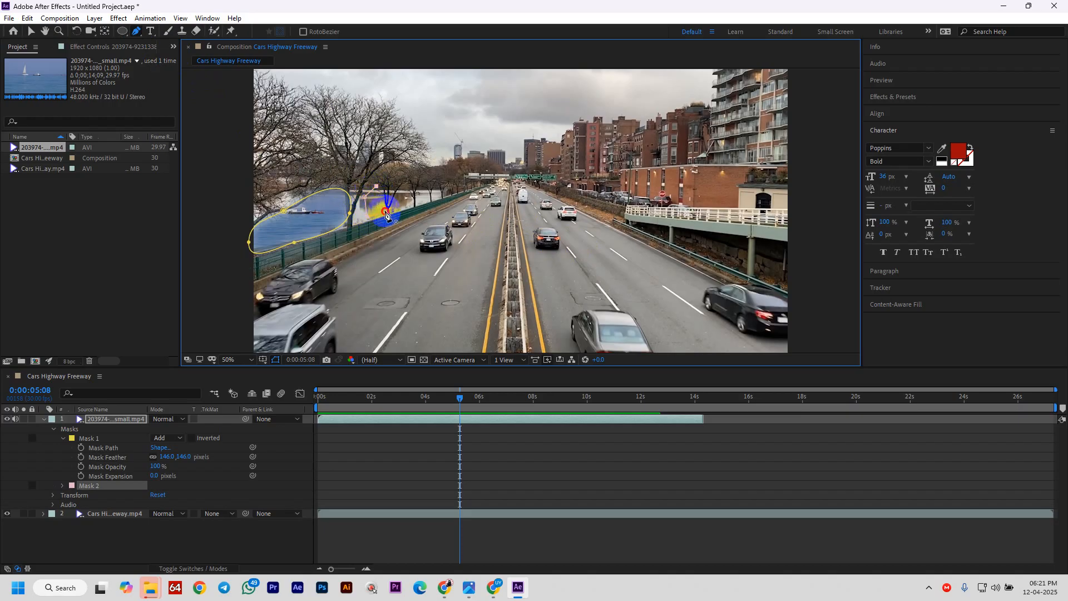
click(385, 213)
drag(367, 218, 354, 224)
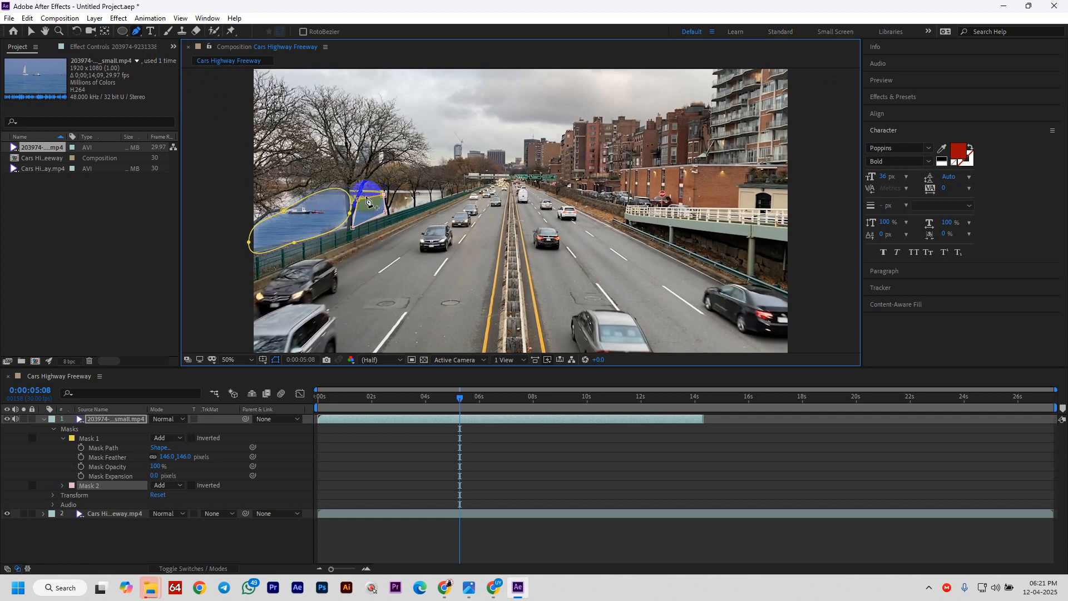
click(394, 215)
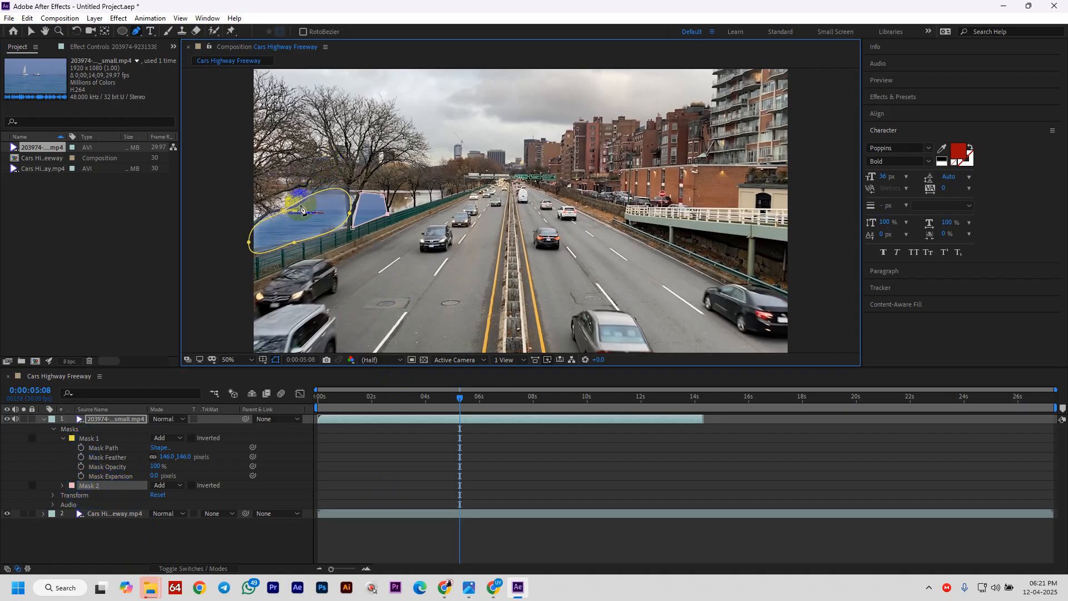
click(336, 231)
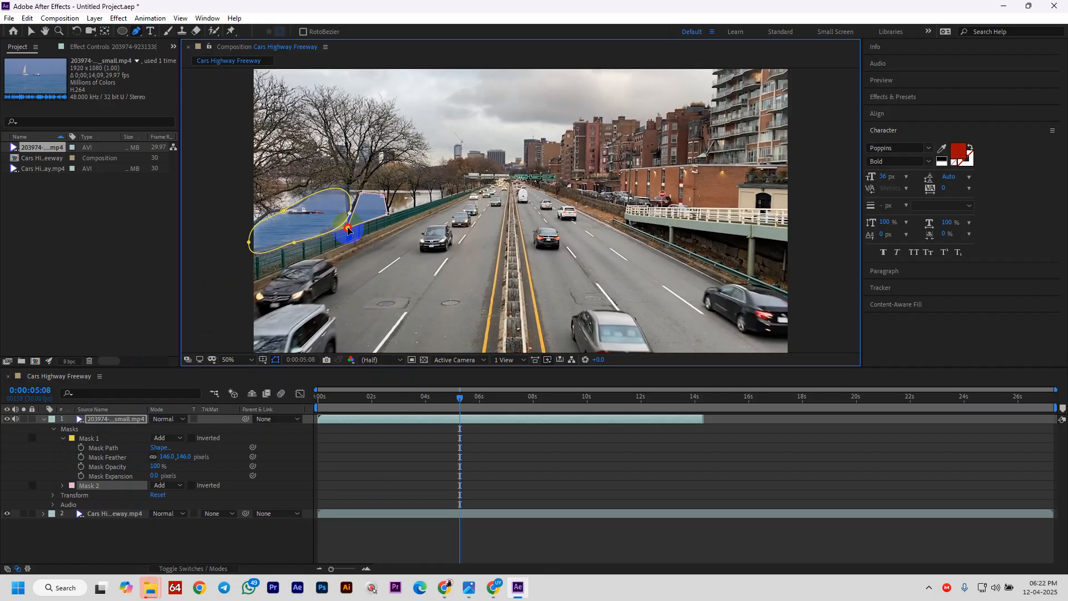
- Feather Mask 2 to 102 pixels and Mask 1 to 200 pixels
click(63, 485)
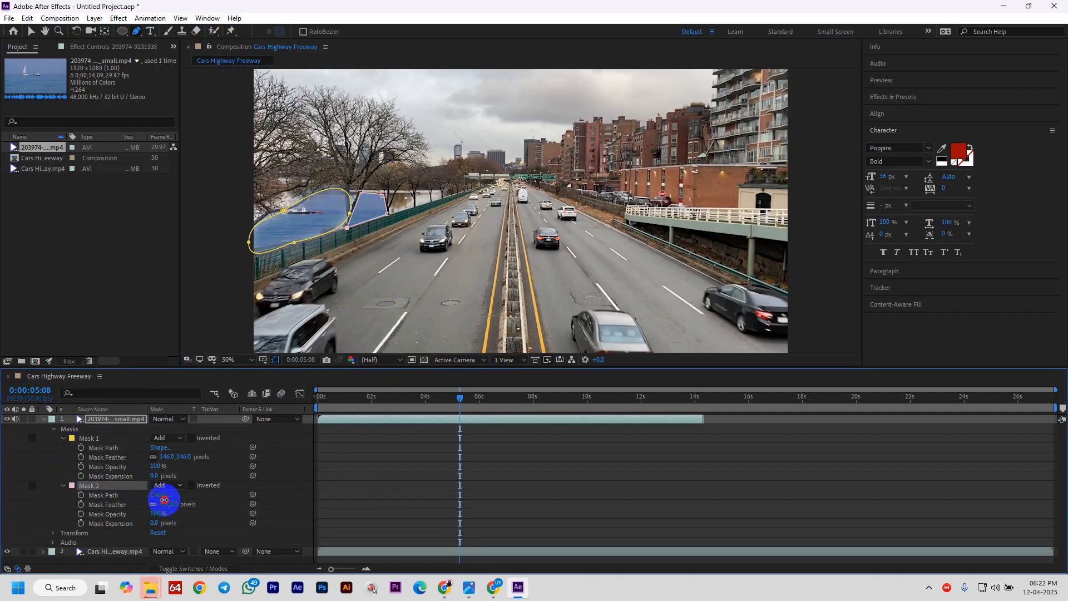
drag(164, 500, 178, 503)
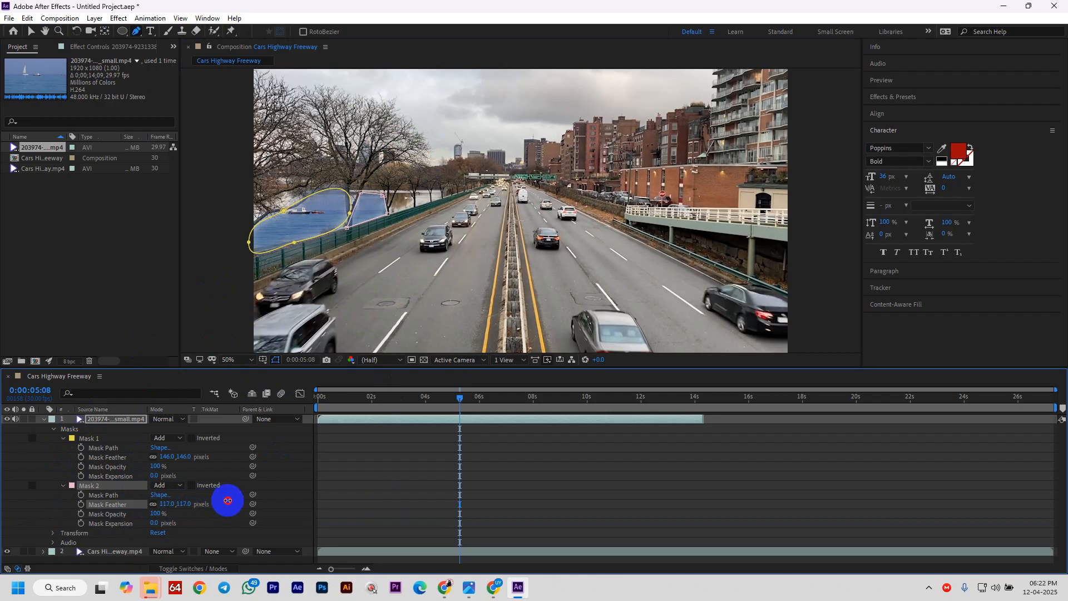
click(93, 437)
drag(165, 461, 169, 457)
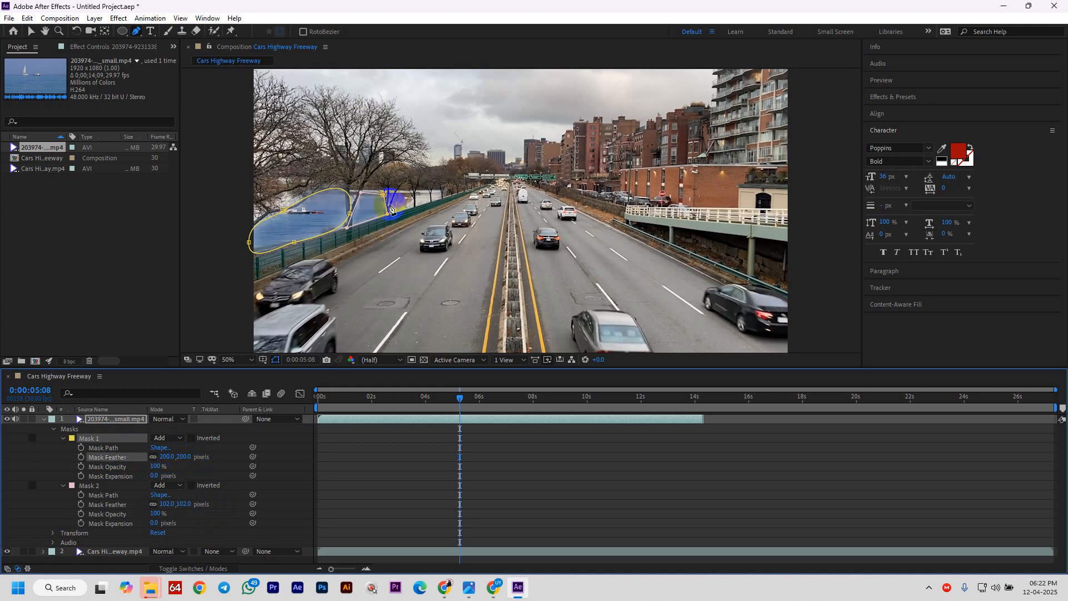
- Adjust a Mask 1 vertex near the fence and preview from the start
drag(350, 216, 349, 223)
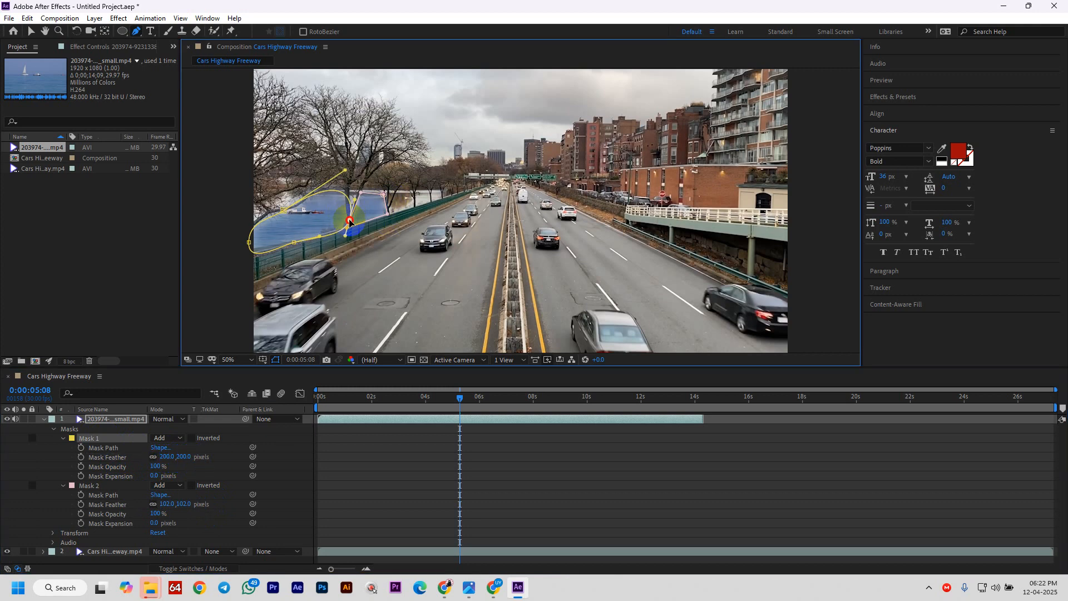
drag(460, 395, 226, 424)
key(space)
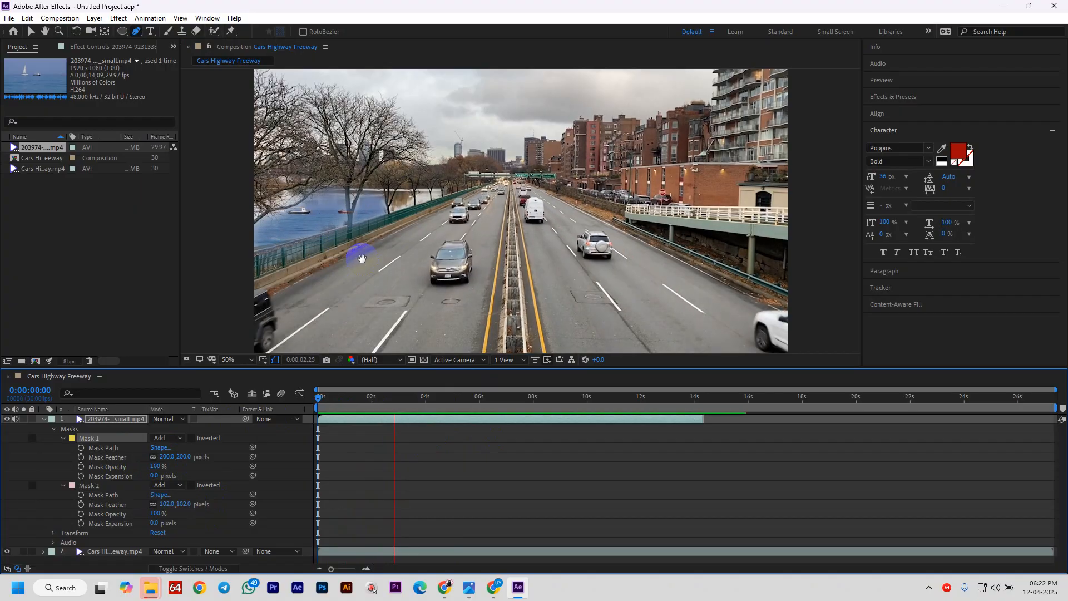
- Nudge a Mask 1 point slightly left and preview the blended river footage
key(space)
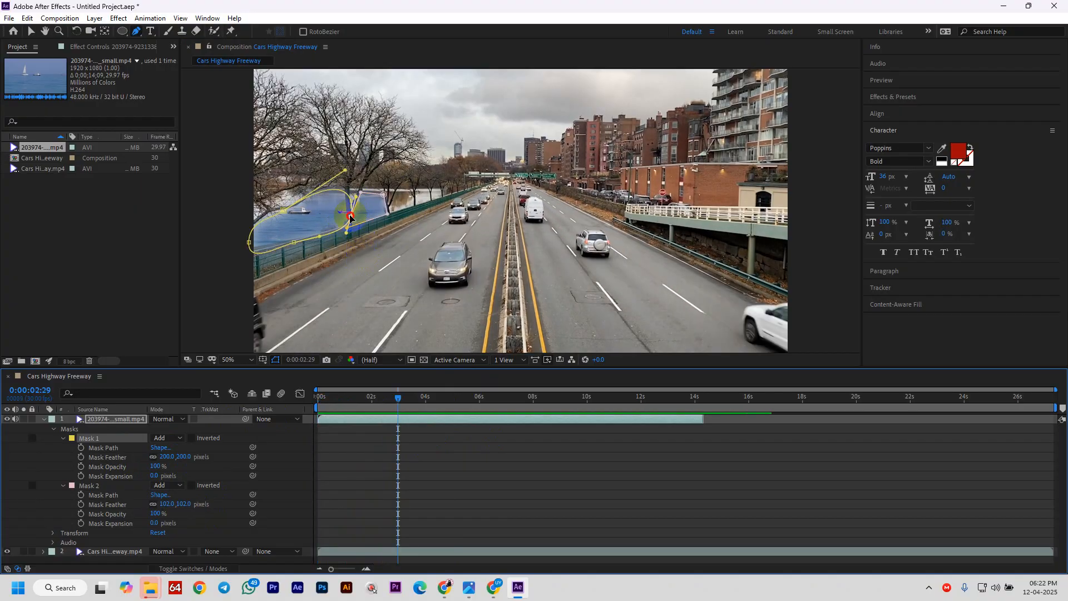
drag(350, 218, 345, 218)
click(429, 452)
key(space)
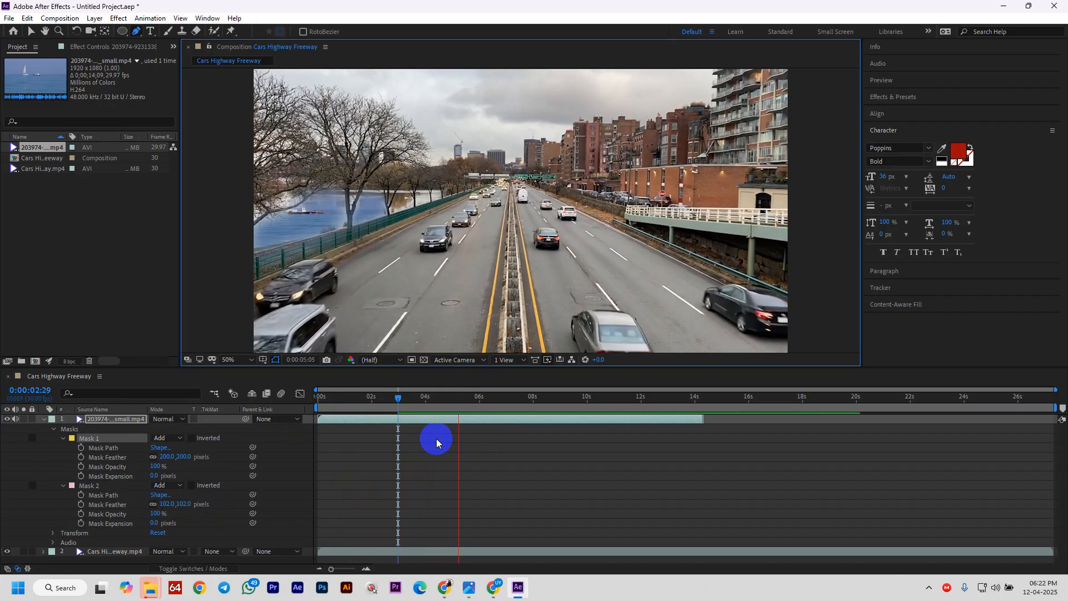
click(436, 438)
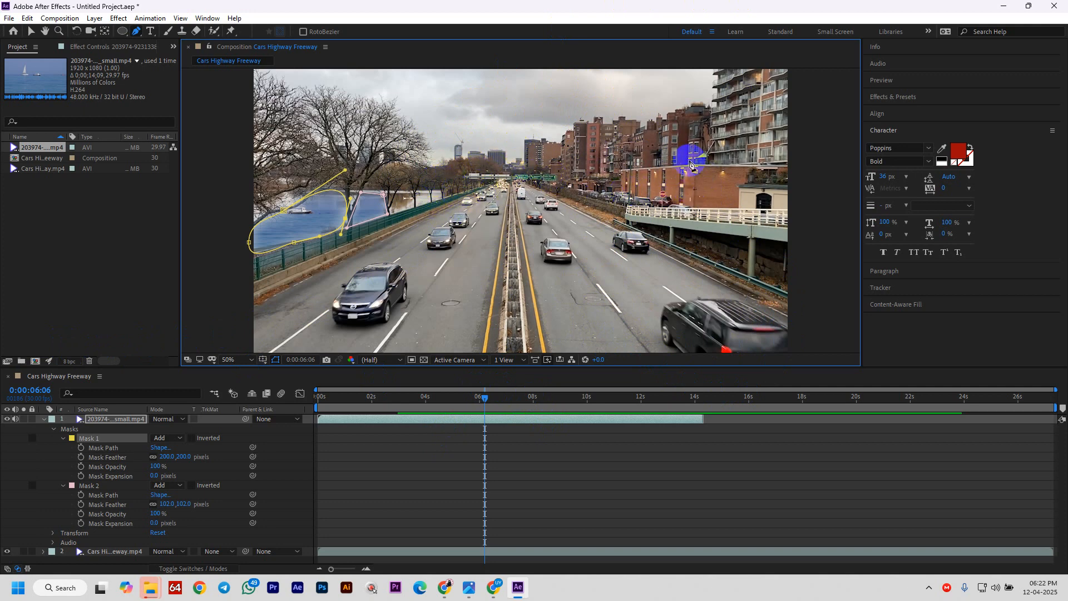
click(496, 592)
- Read the latest message in the Google Meet chat, then return to After Effects
click(433, 531)
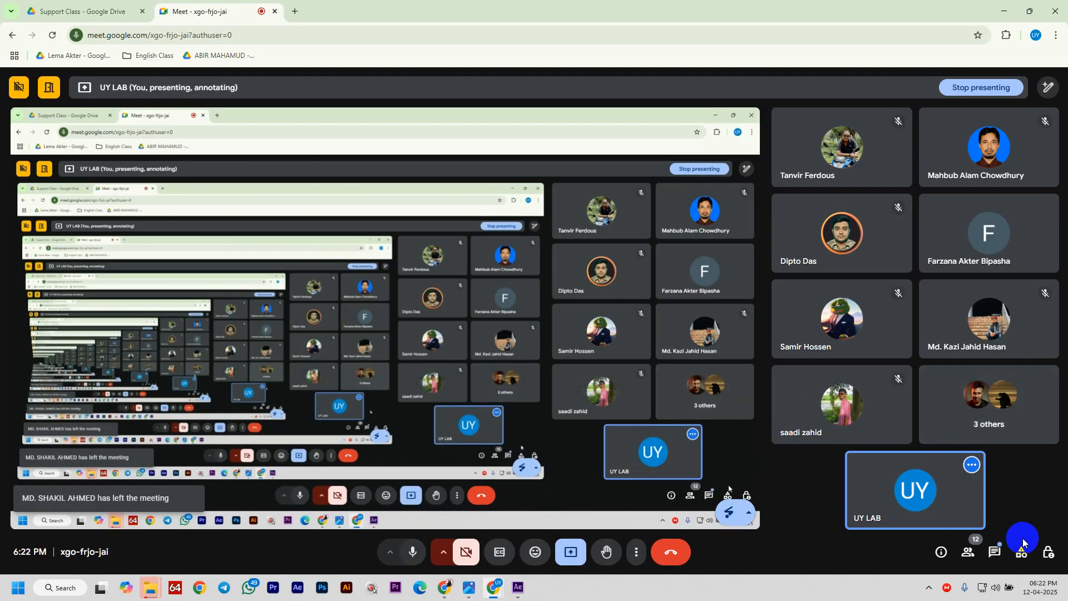
click(995, 552)
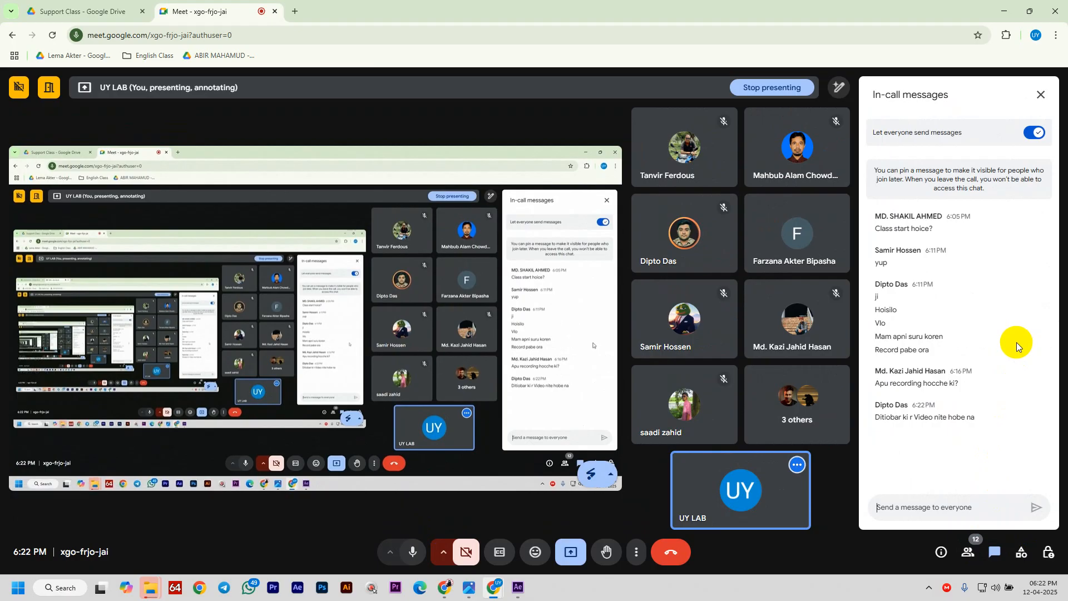
drag(946, 417, 866, 421)
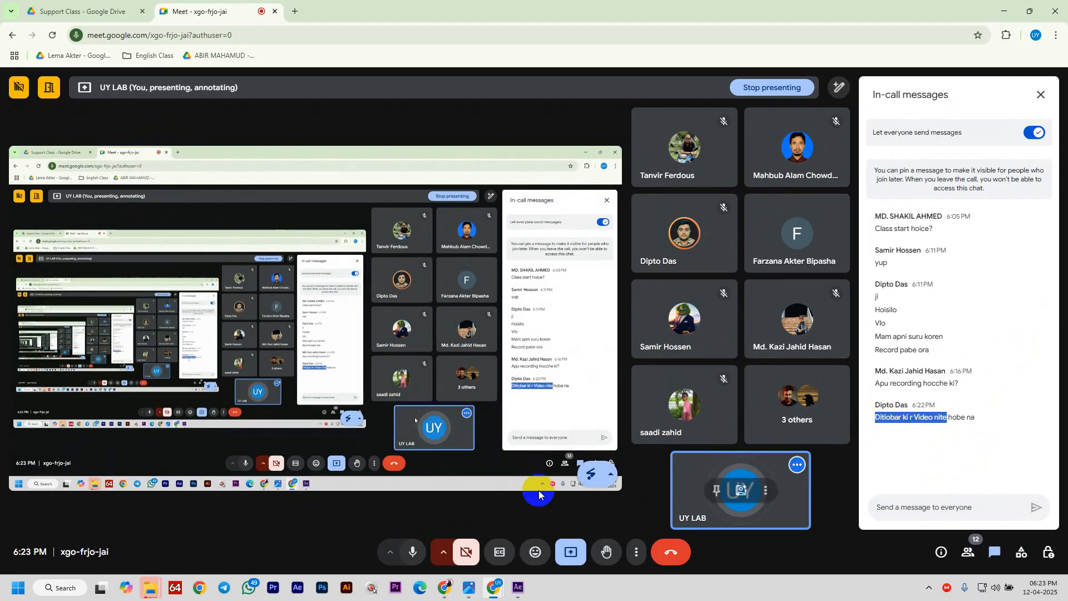
click(517, 587)
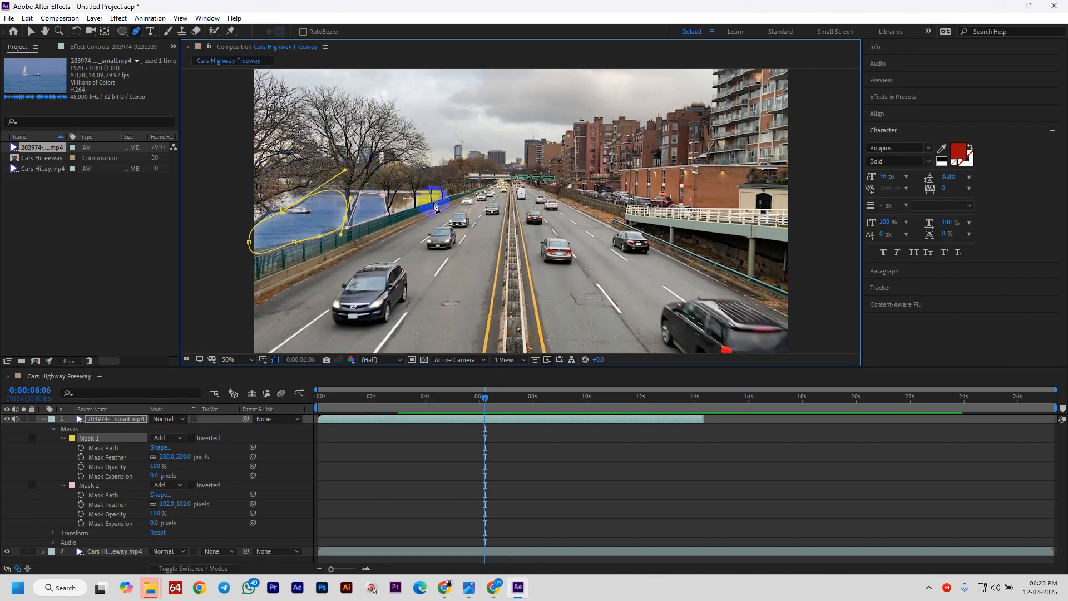
- Pen-draw a small Mask 3 on the boat layer beside the fence and collapse the layer
drag(414, 198, 416, 209)
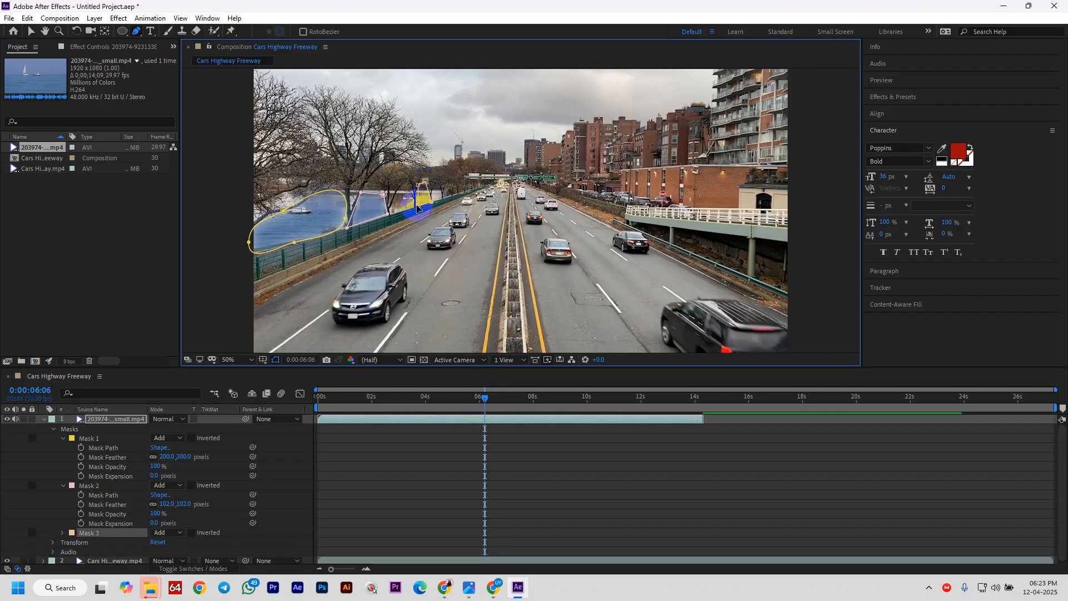
click(414, 208)
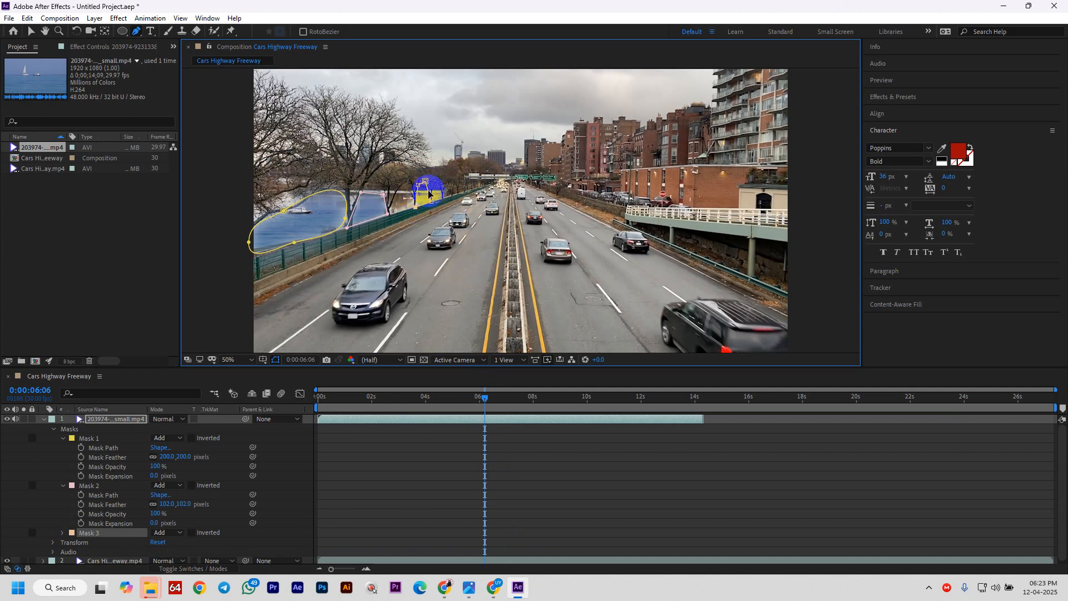
click(44, 420)
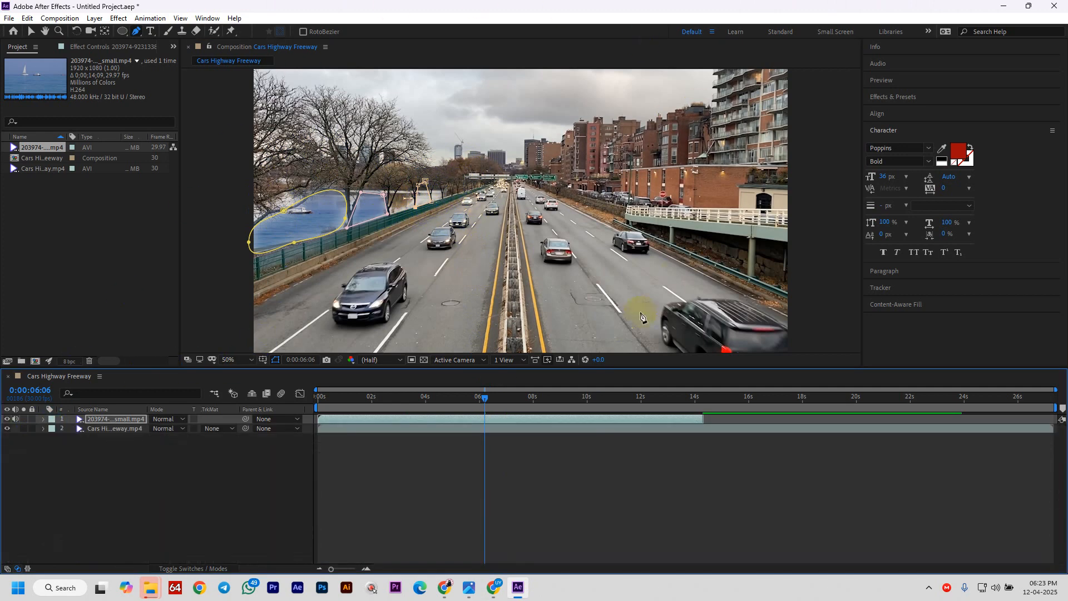
click(104, 228)
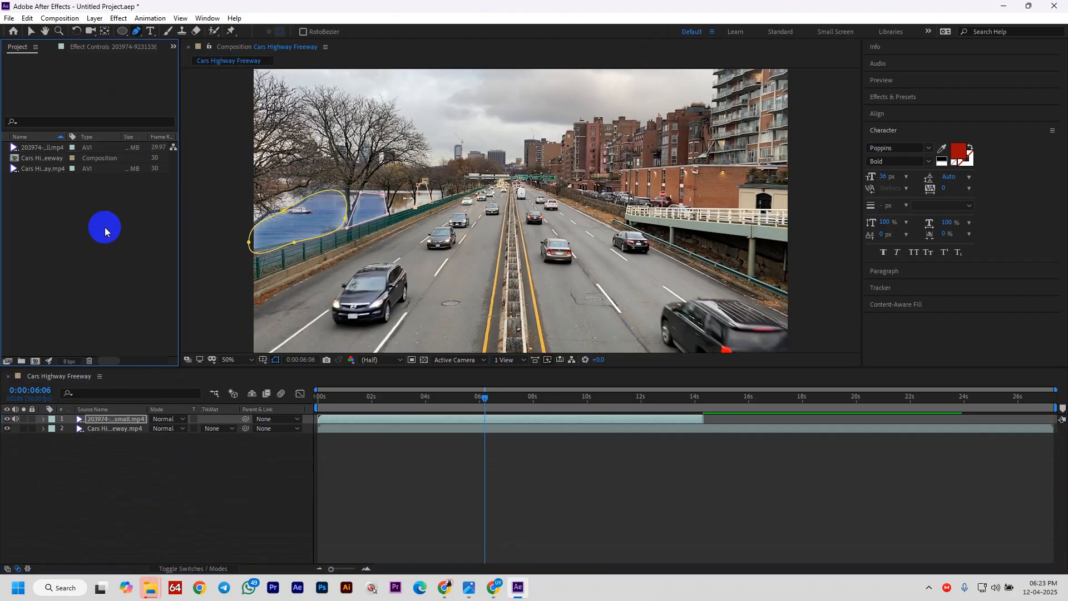
- Open the Import File dialog and go to the Class Elements folder
double_click(105, 227)
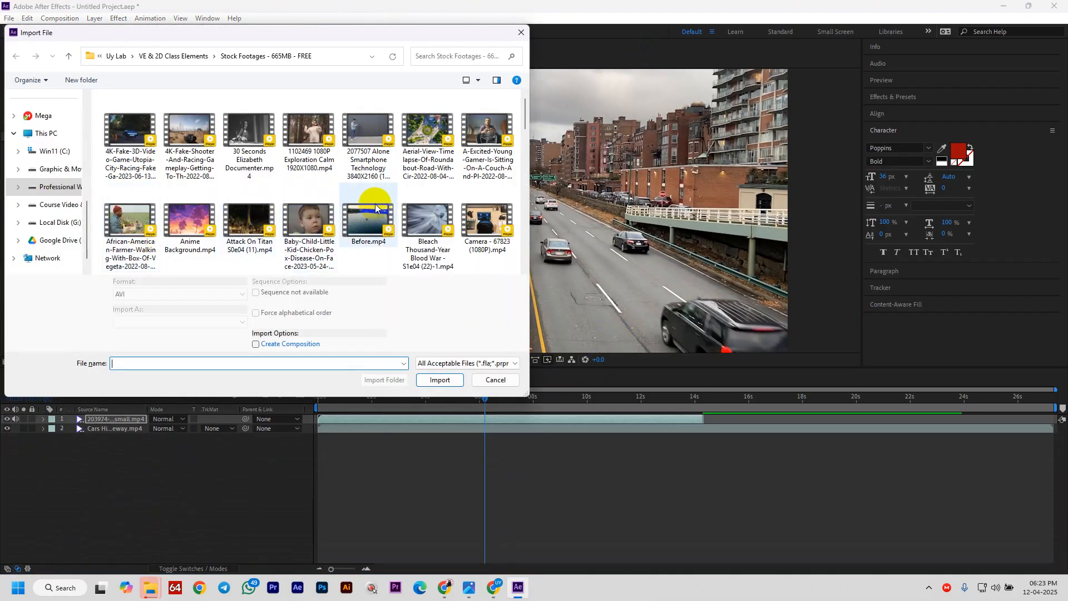
scroll(447, 264, down, 5)
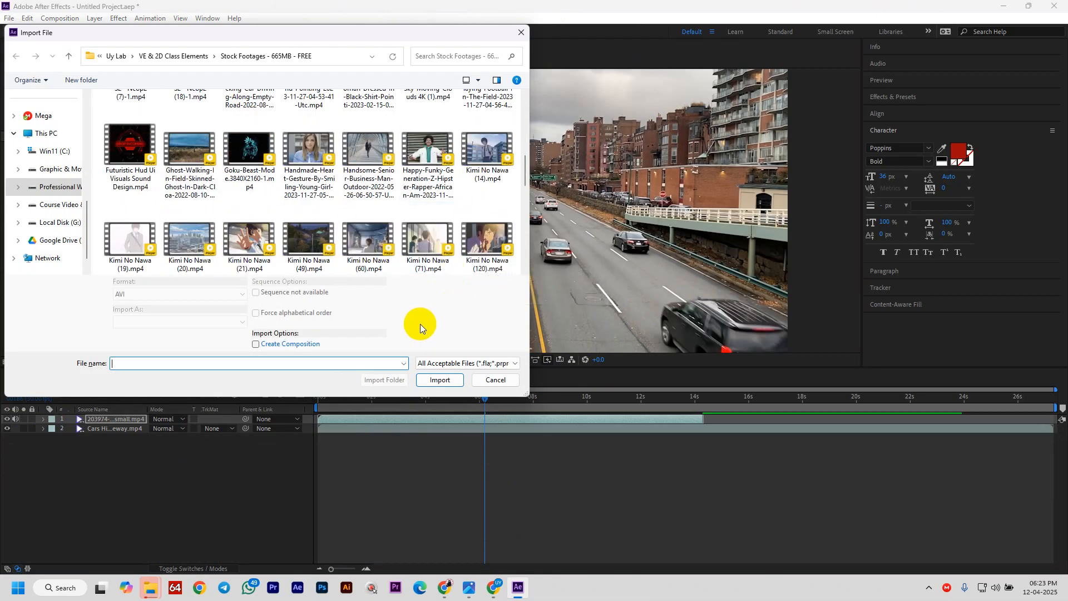
scroll(423, 233, up, 5)
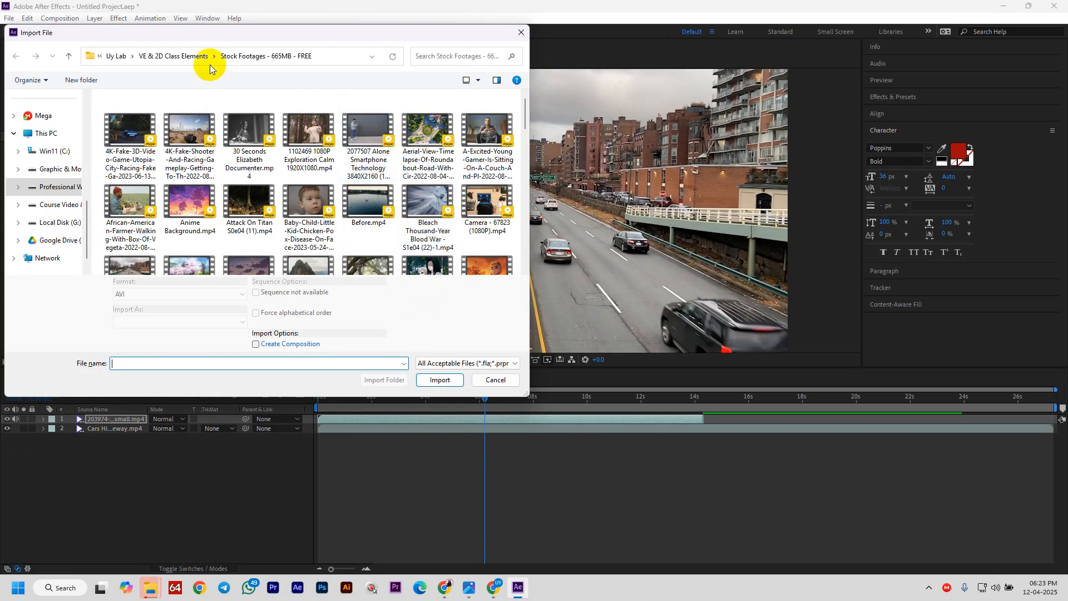
click(185, 56)
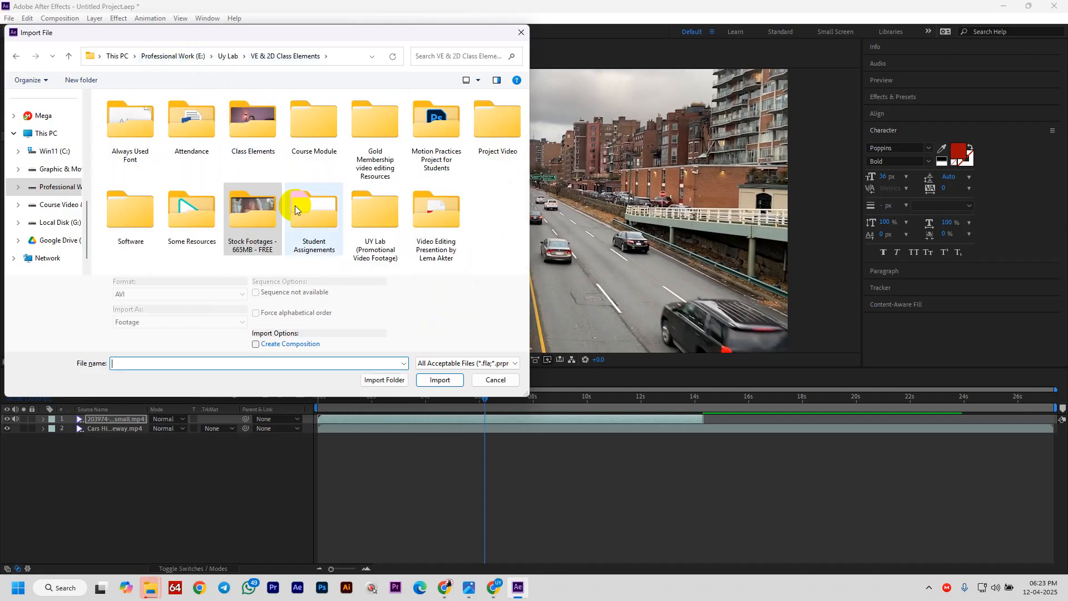
double_click(276, 140)
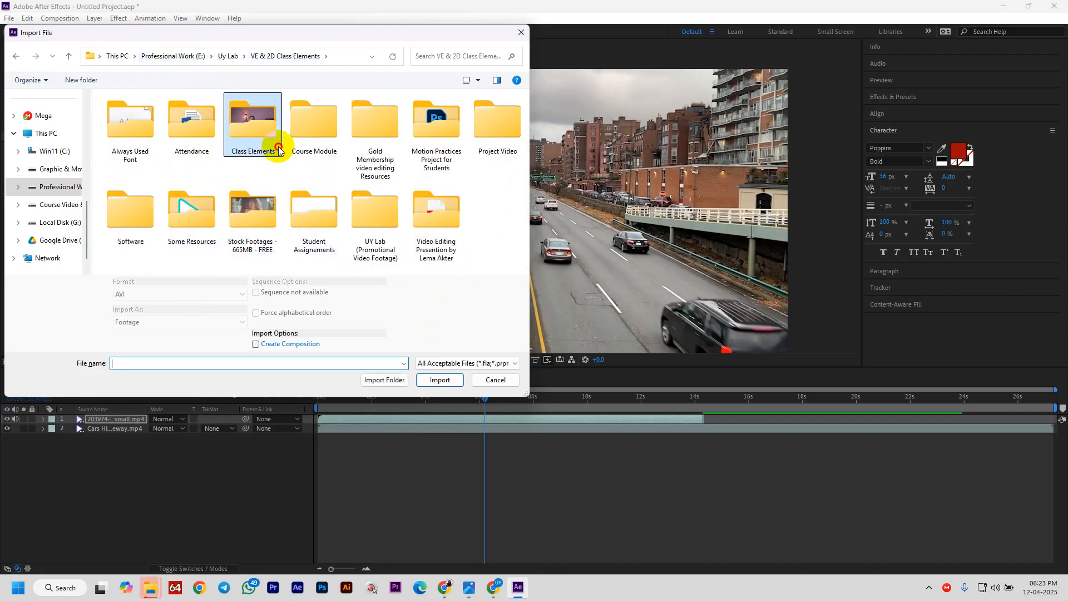
- Find campfire_at_night (1080p).mp4 in the enlarged dialog and import it
scroll(361, 204, down, 5)
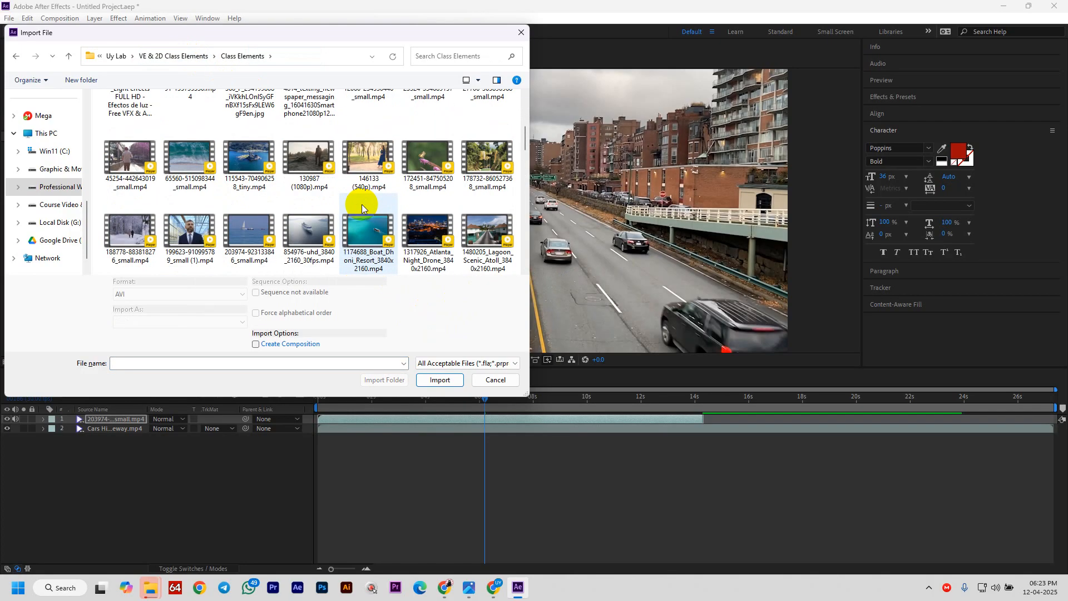
scroll(362, 205, down, 1)
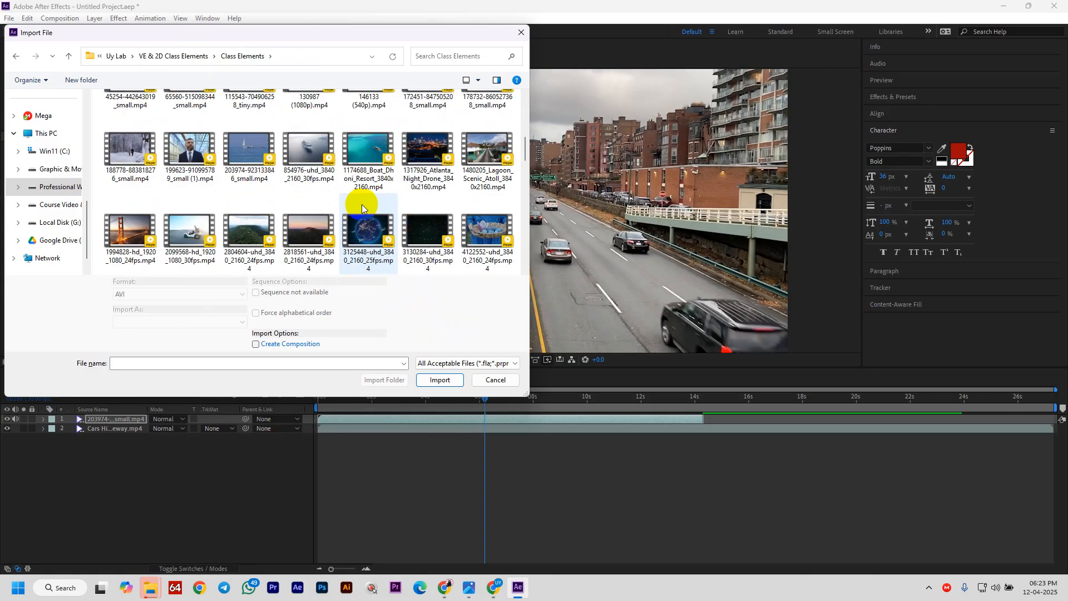
scroll(361, 204, down, 1)
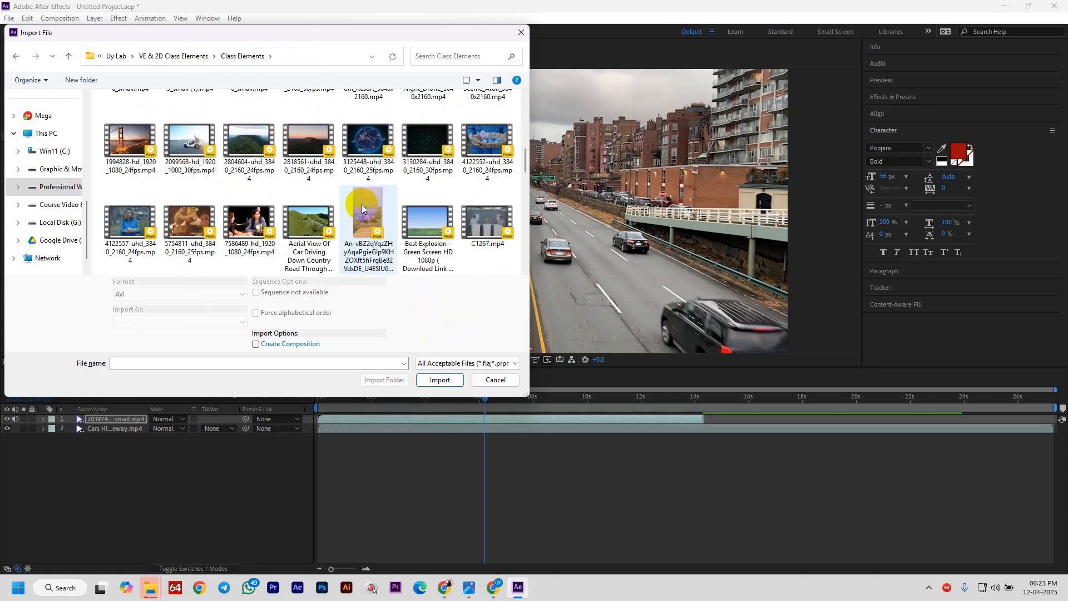
scroll(361, 204, down, 1)
scroll(367, 217, down, 2)
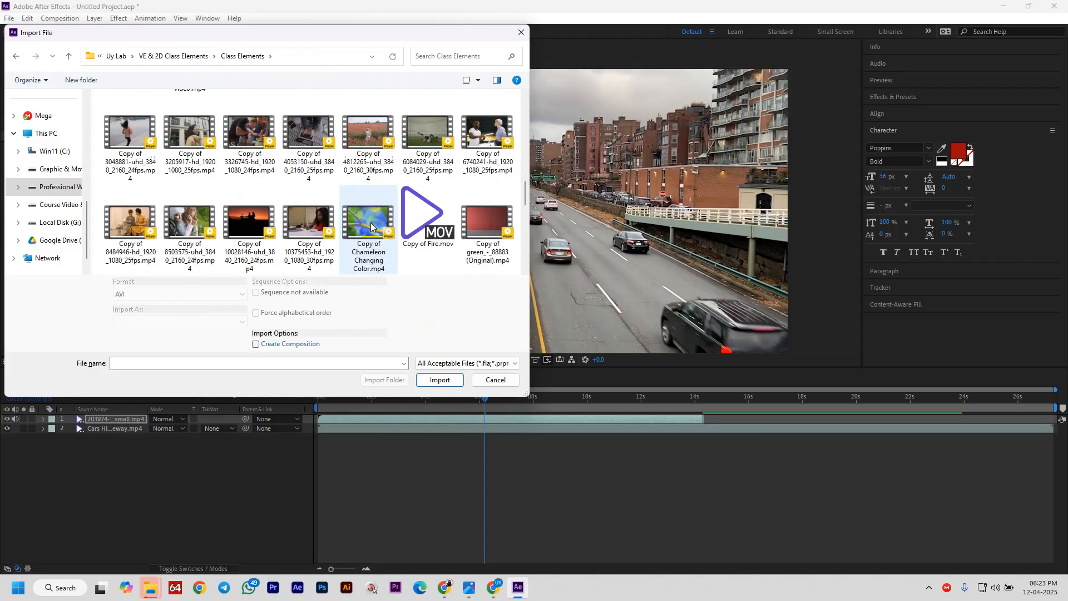
scroll(370, 225, down, 4)
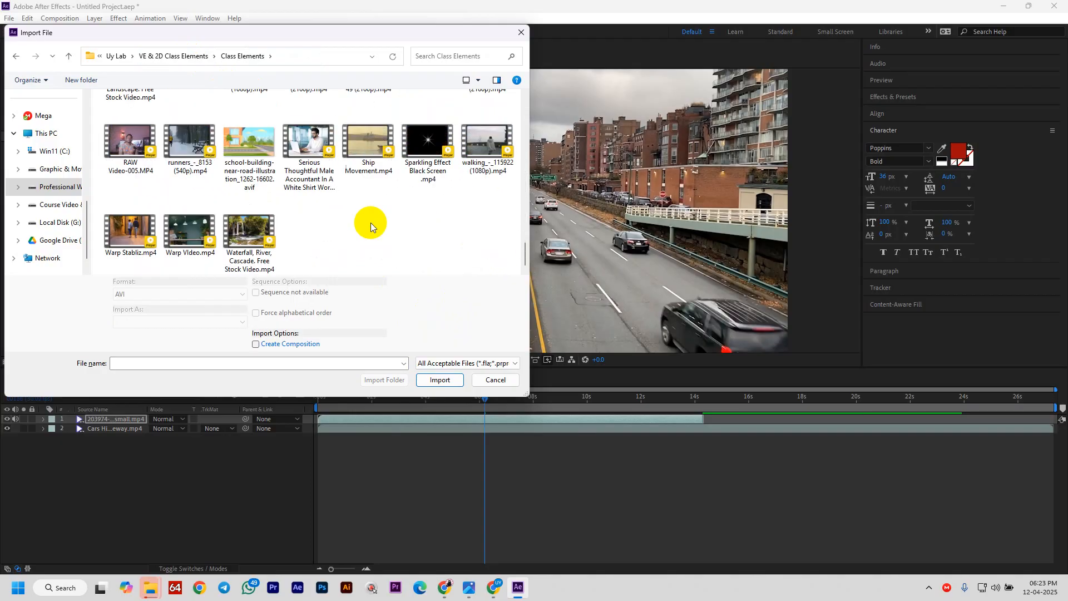
scroll(371, 222, up, 4)
scroll(371, 222, down, 4)
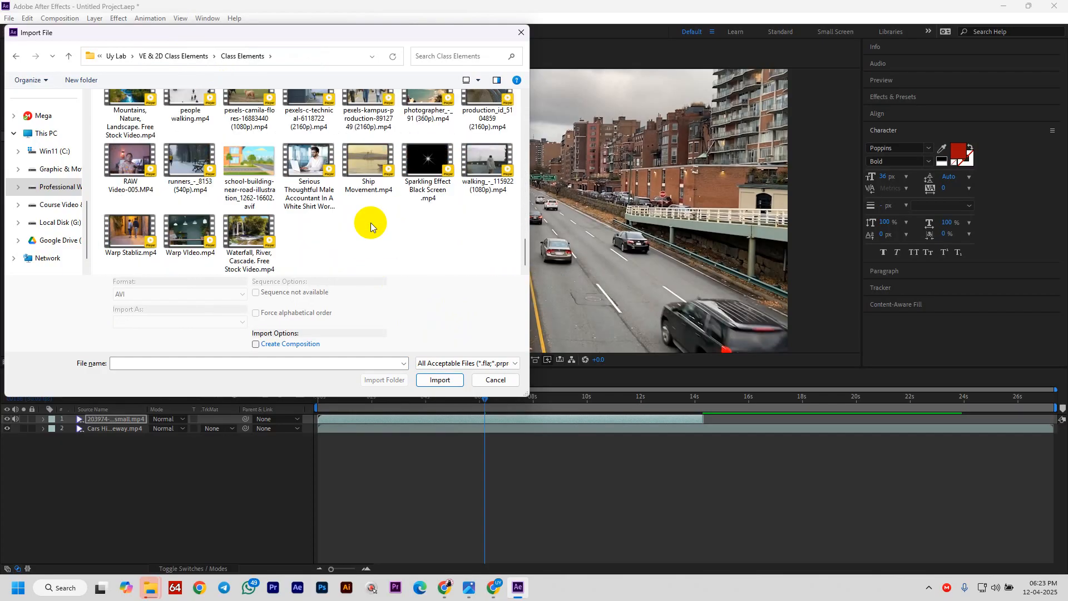
scroll(371, 222, up, 10)
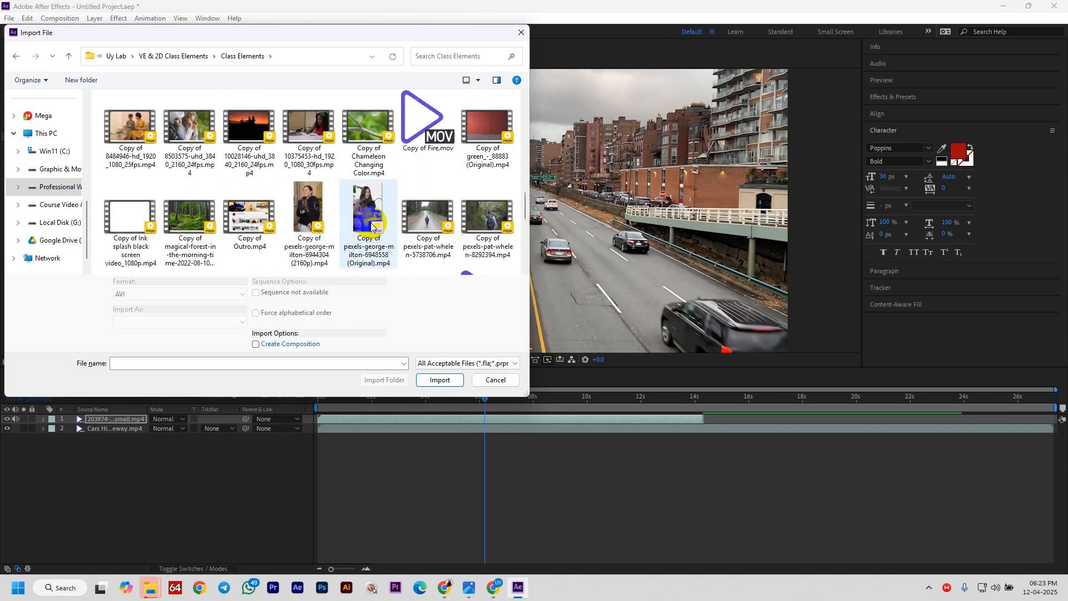
scroll(372, 238, down, 2)
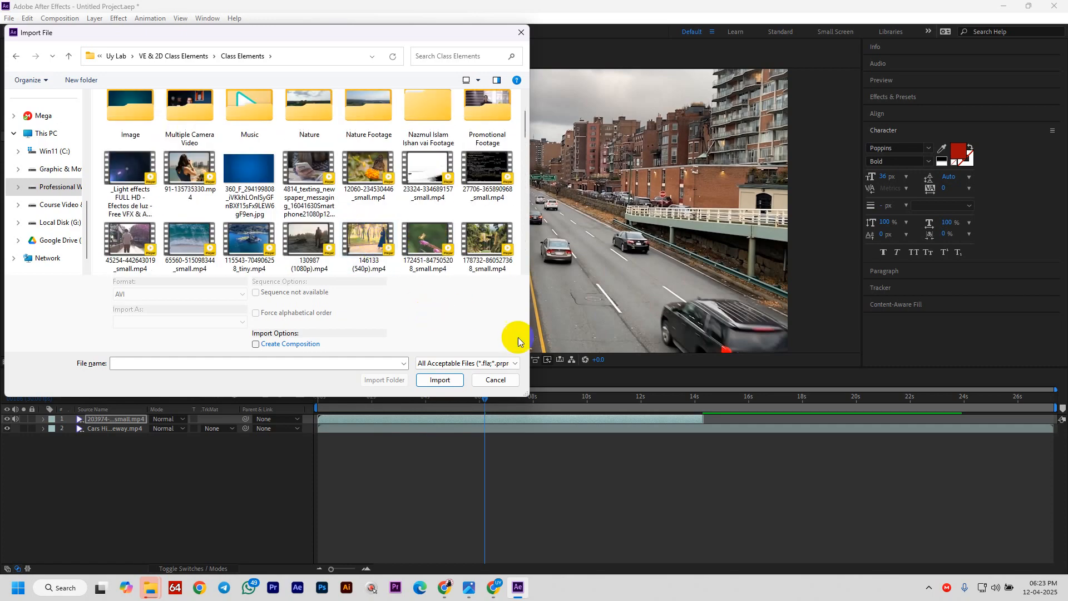
drag(524, 394, 754, 499)
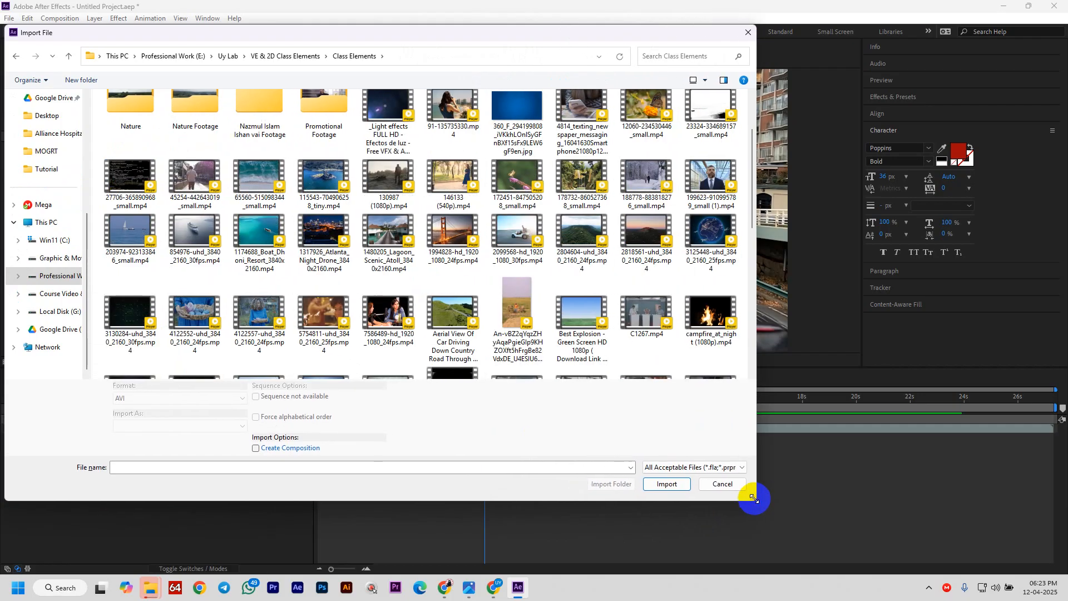
click(707, 313)
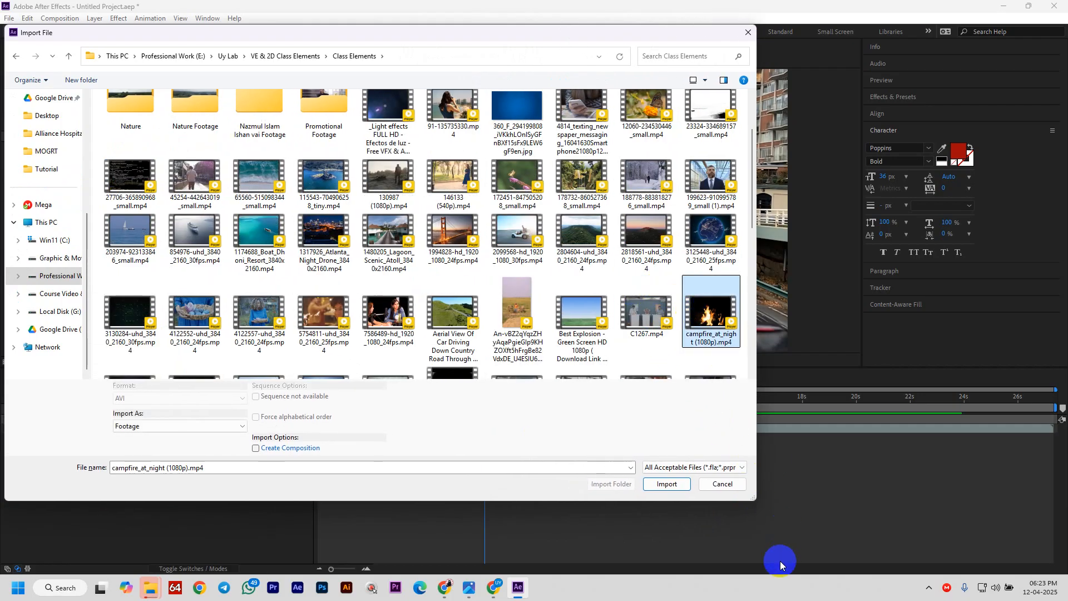
click(667, 483)
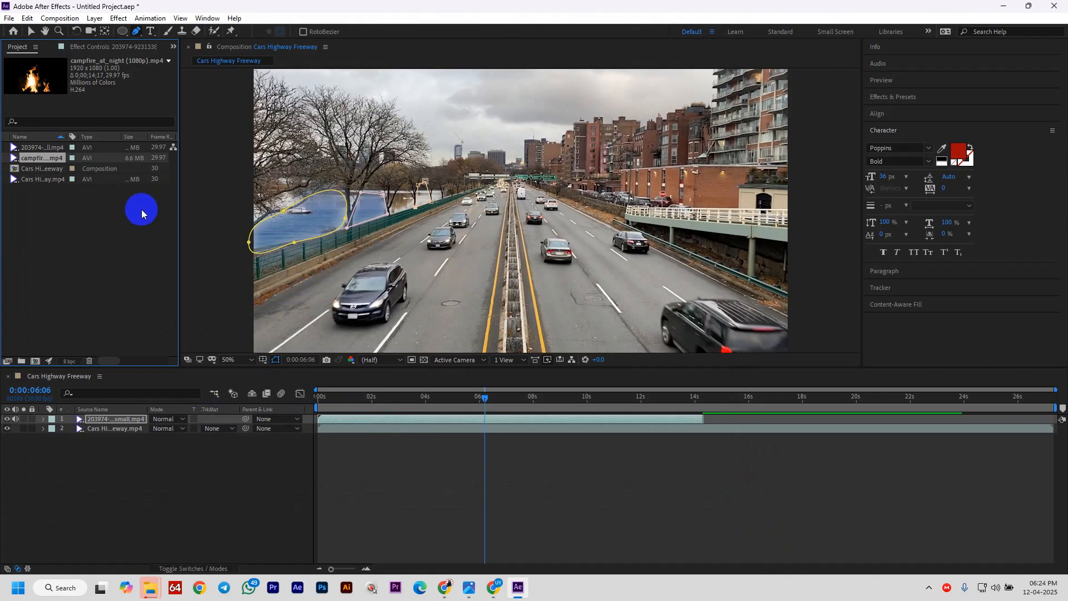
- Place the campfire clip as the top layer and begin a Pen mask up the flame's left side
drag(44, 159, 156, 416)
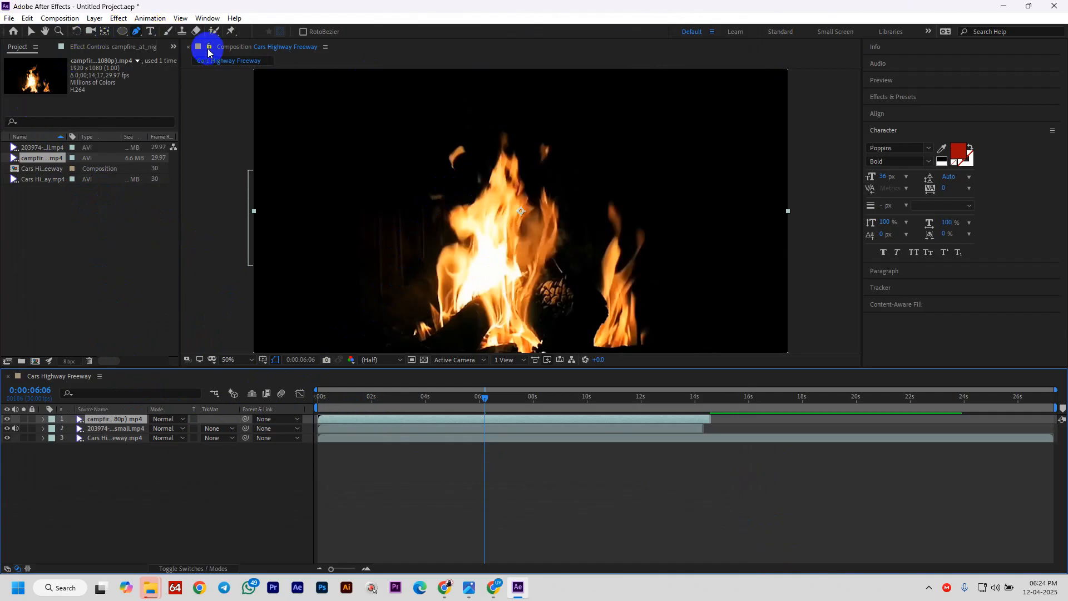
click(135, 33)
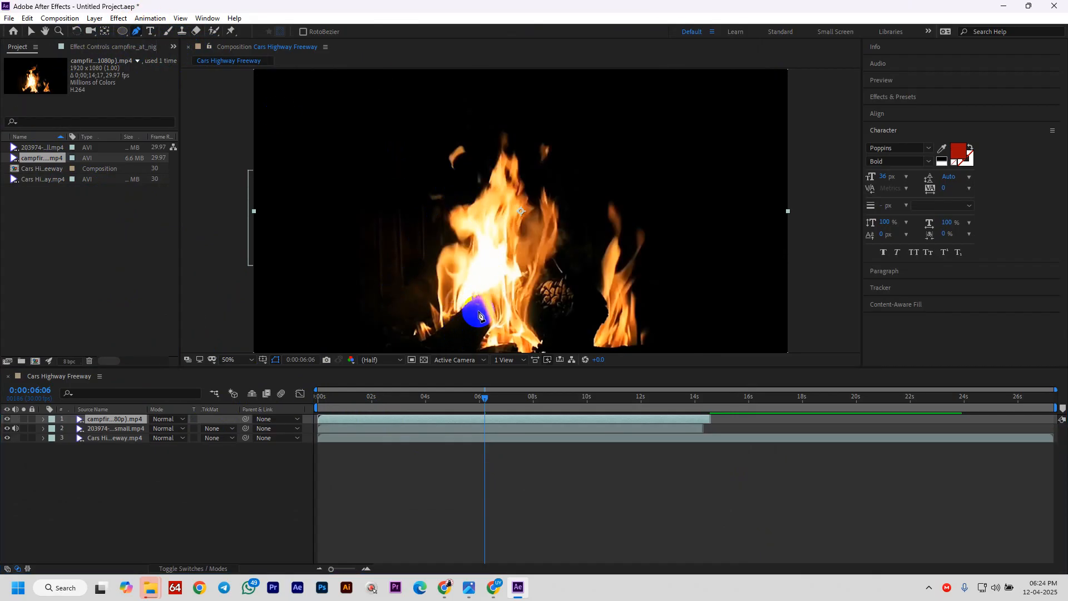
click(477, 311)
click(457, 342)
click(421, 350)
click(403, 331)
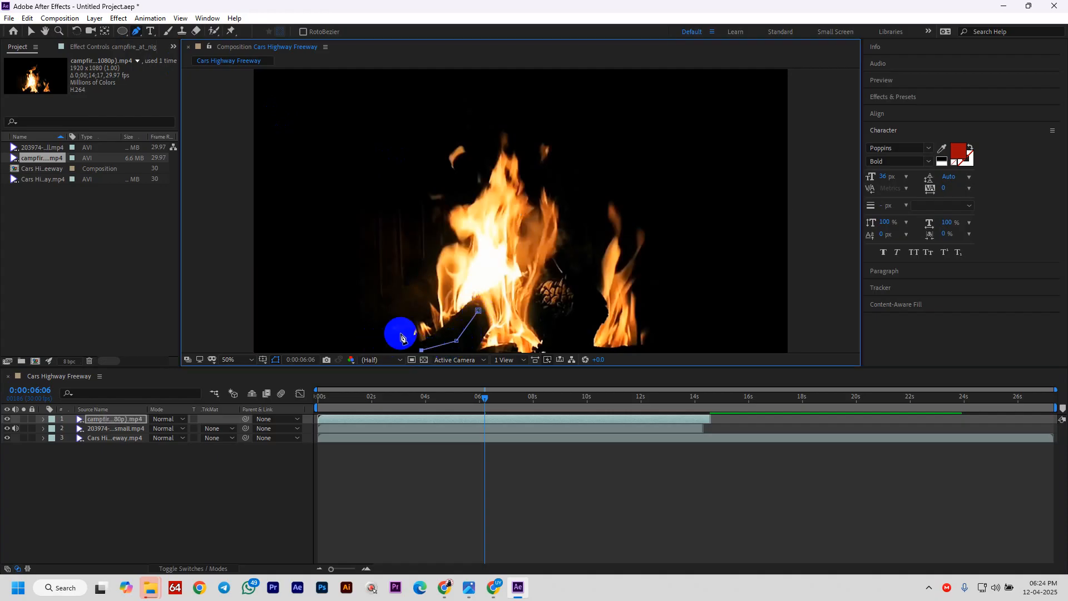
click(425, 293)
click(436, 246)
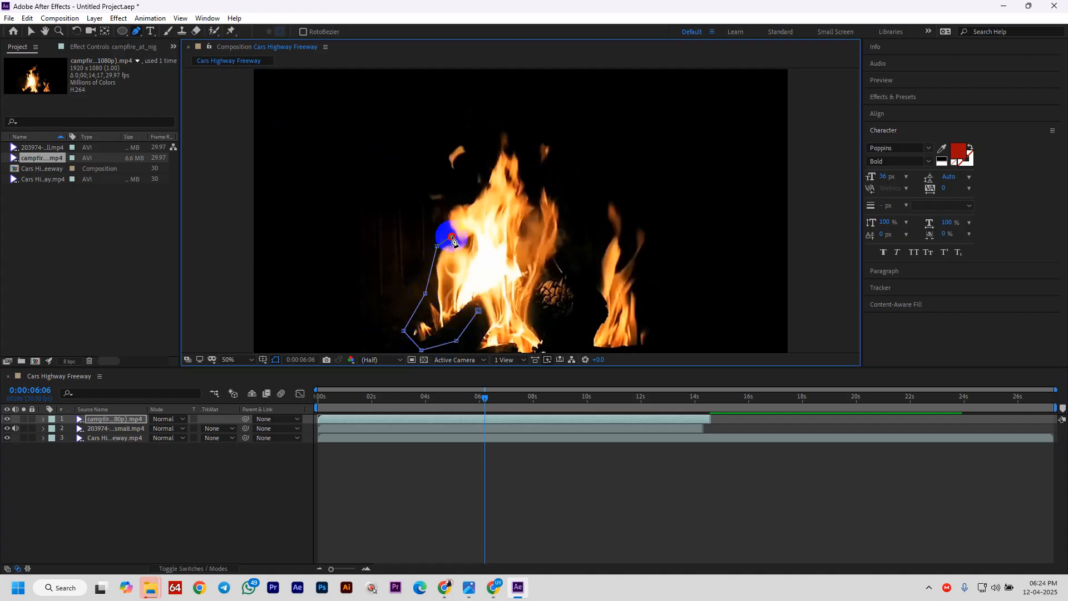
click(443, 208)
click(457, 201)
click(473, 194)
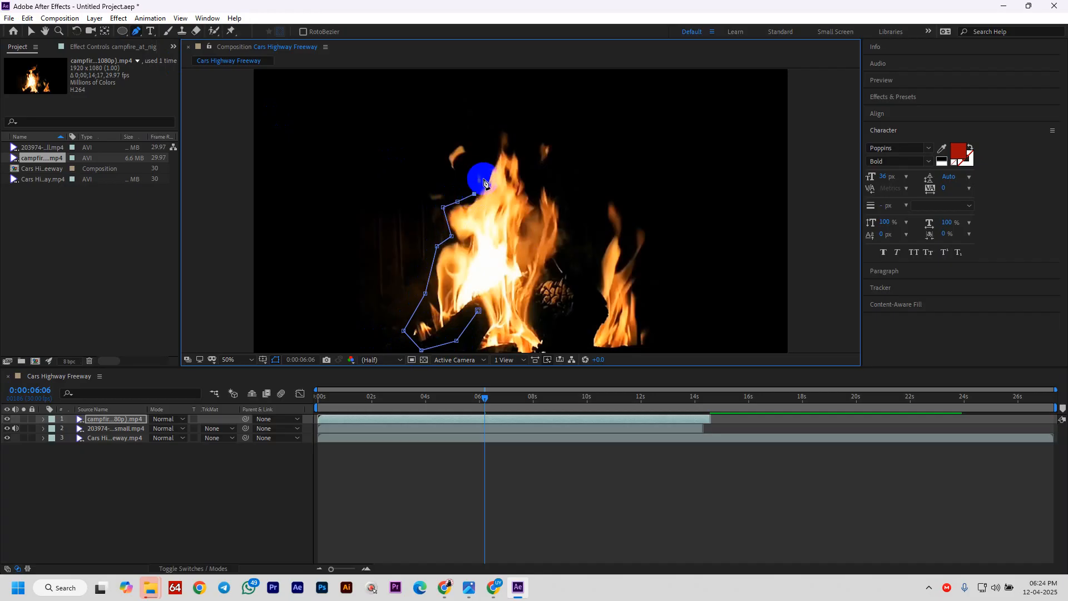
click(486, 174)
- Trace the mask around the flame tips and down the right side, closing it at the base
click(508, 117)
click(514, 145)
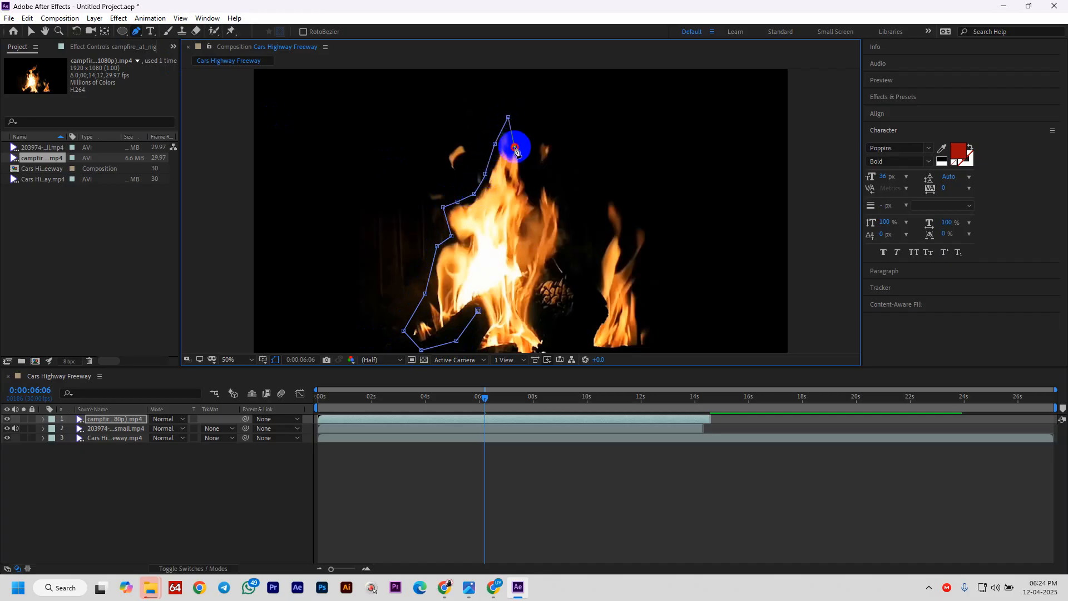
click(528, 150)
click(537, 142)
click(553, 129)
click(559, 159)
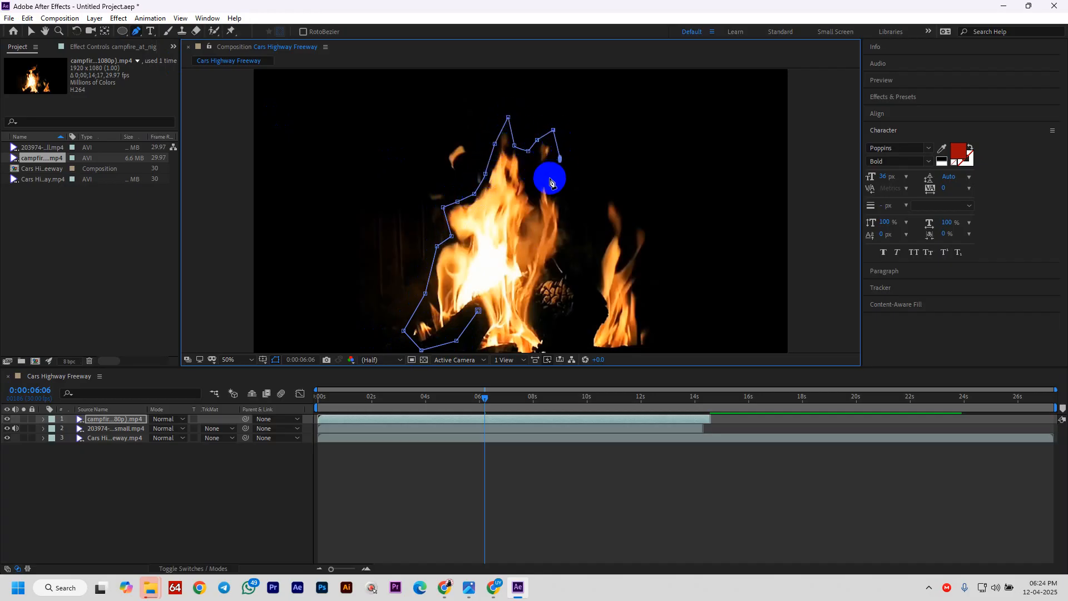
click(544, 185)
click(561, 207)
click(566, 242)
click(561, 281)
click(545, 299)
click(540, 319)
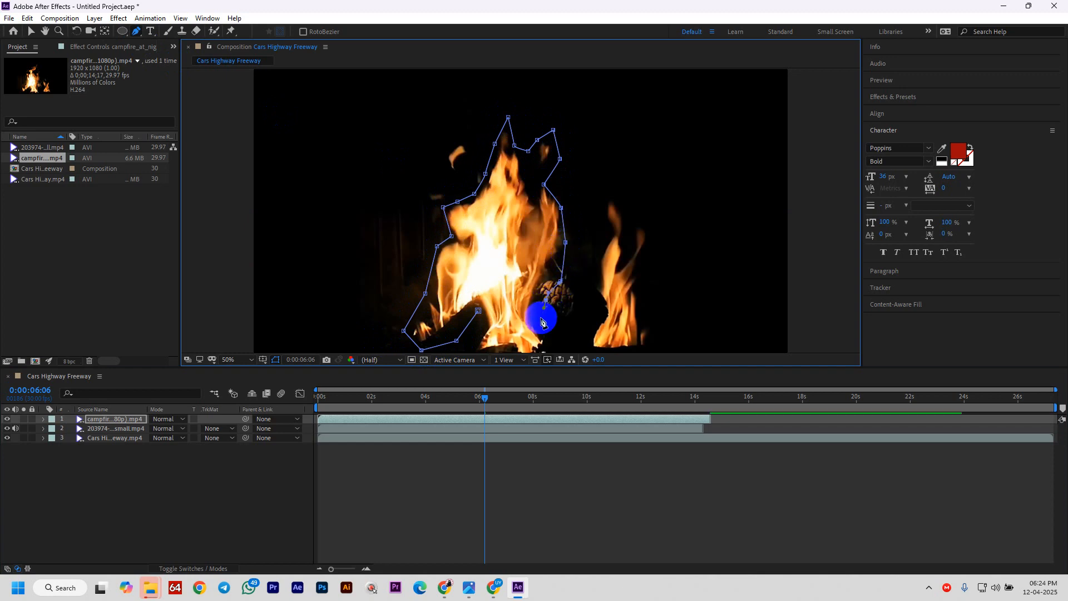
click(547, 349)
click(508, 353)
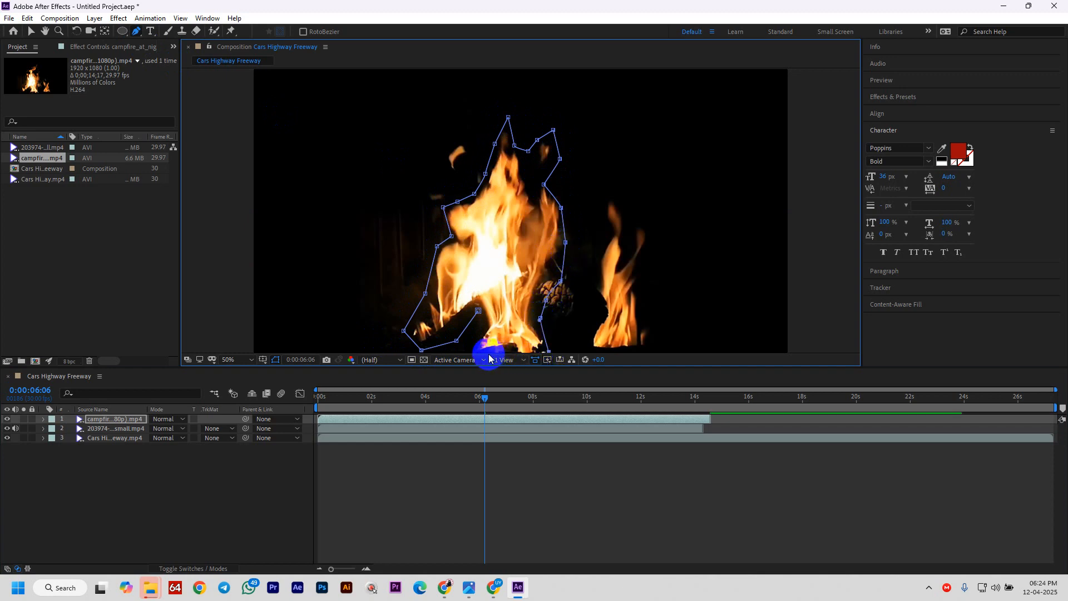
click(474, 349)
click(473, 320)
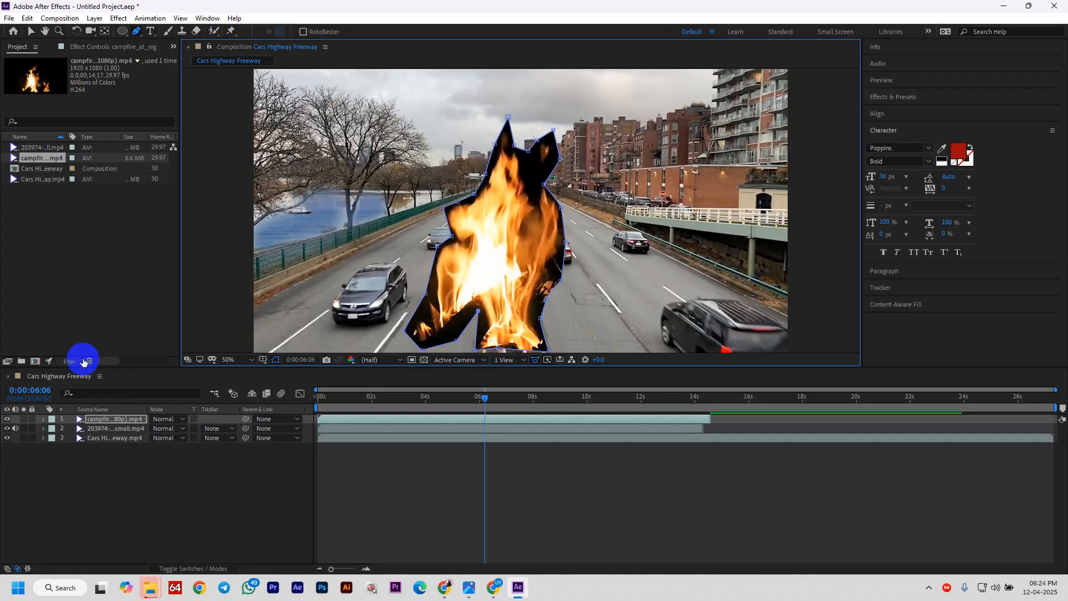
- Feather the campfire layer's Mask 1 to 79 pixels
click(44, 420)
click(54, 429)
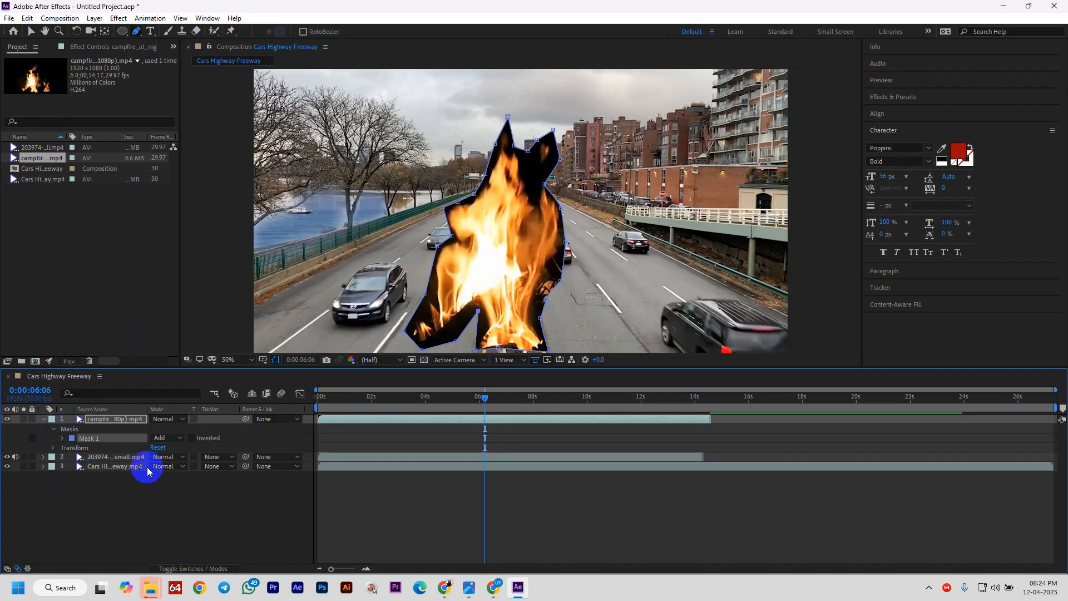
click(62, 438)
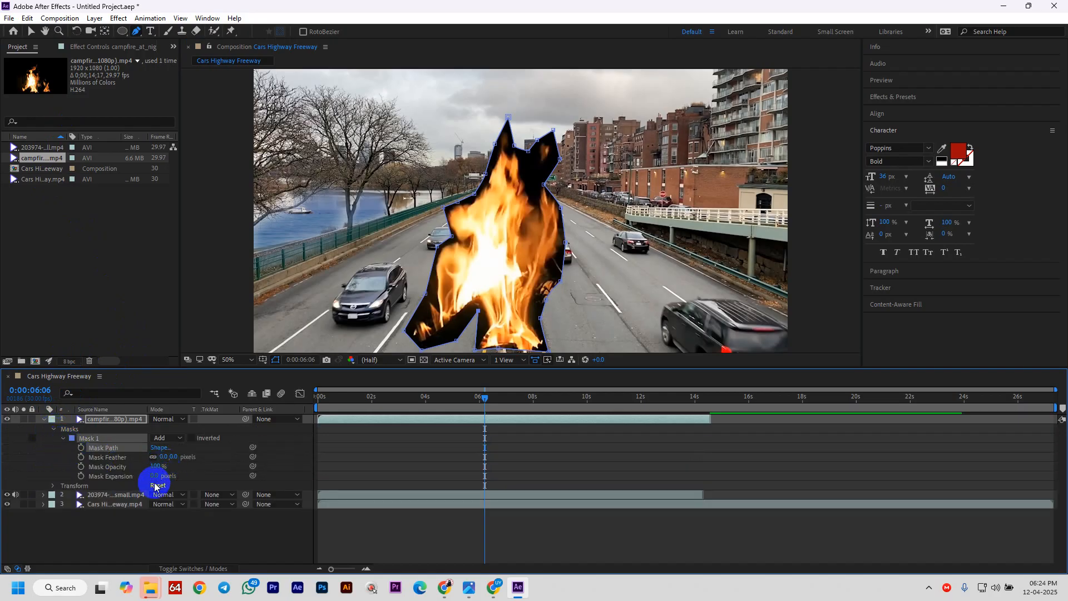
drag(165, 457, 288, 469)
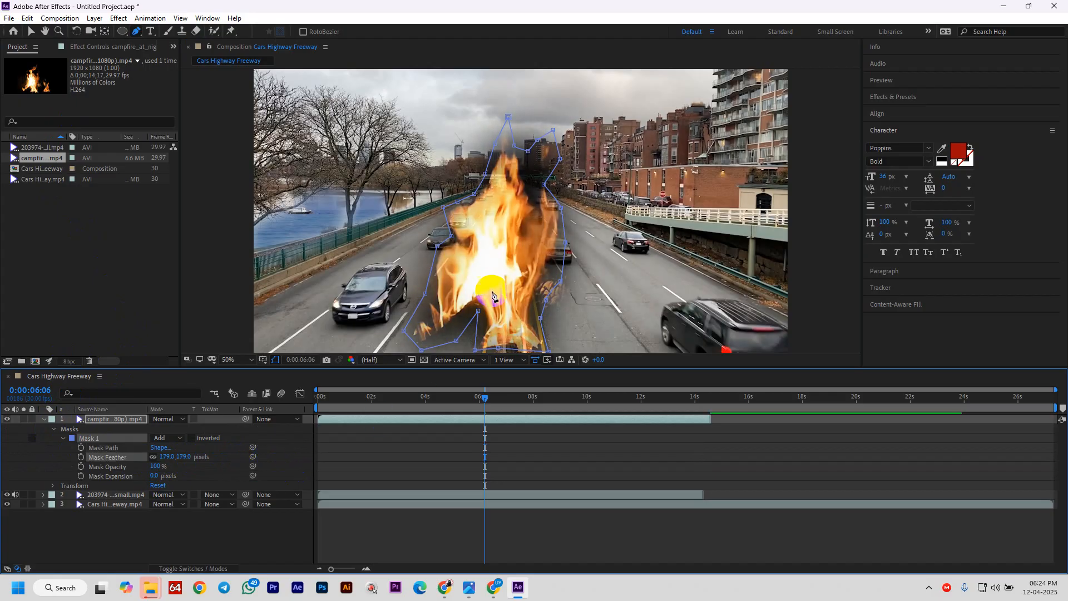
click(472, 342)
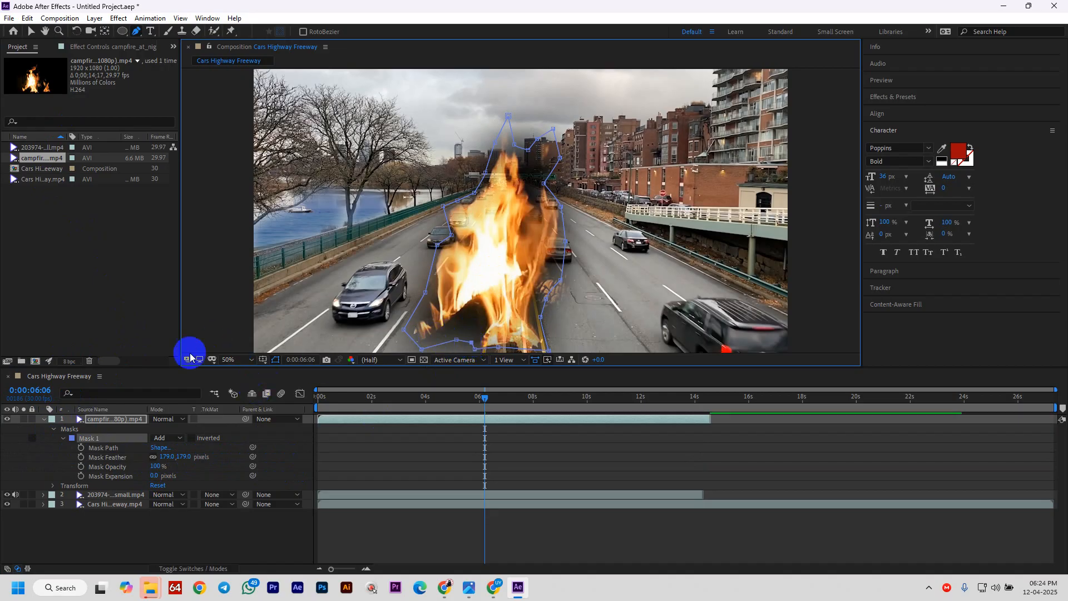
click(30, 31)
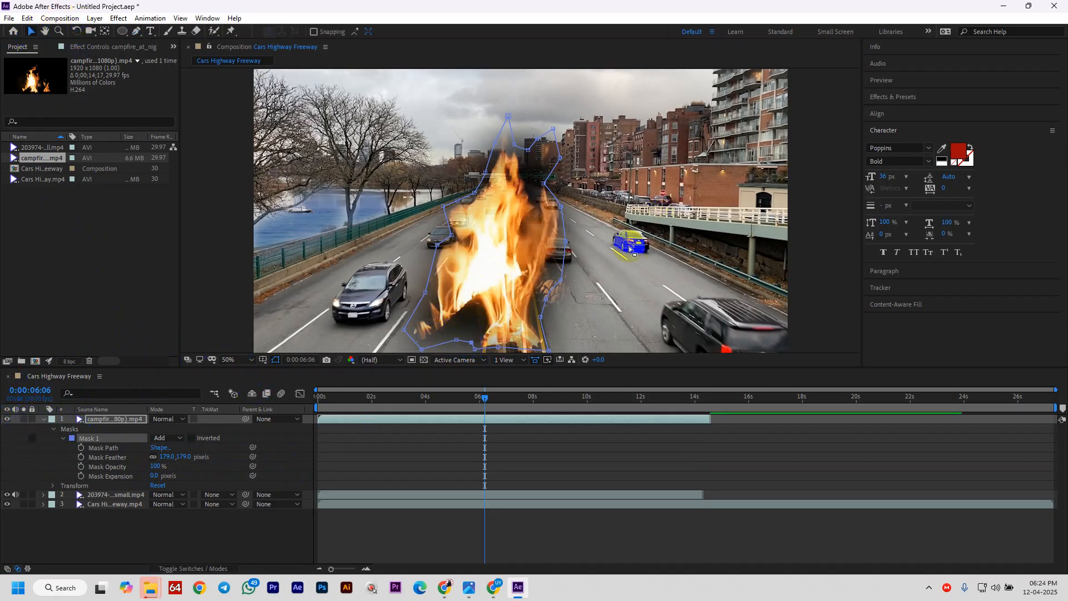
- Collapse the fire layer's properties and drag the fire toward the upper right of the scene
click(503, 275)
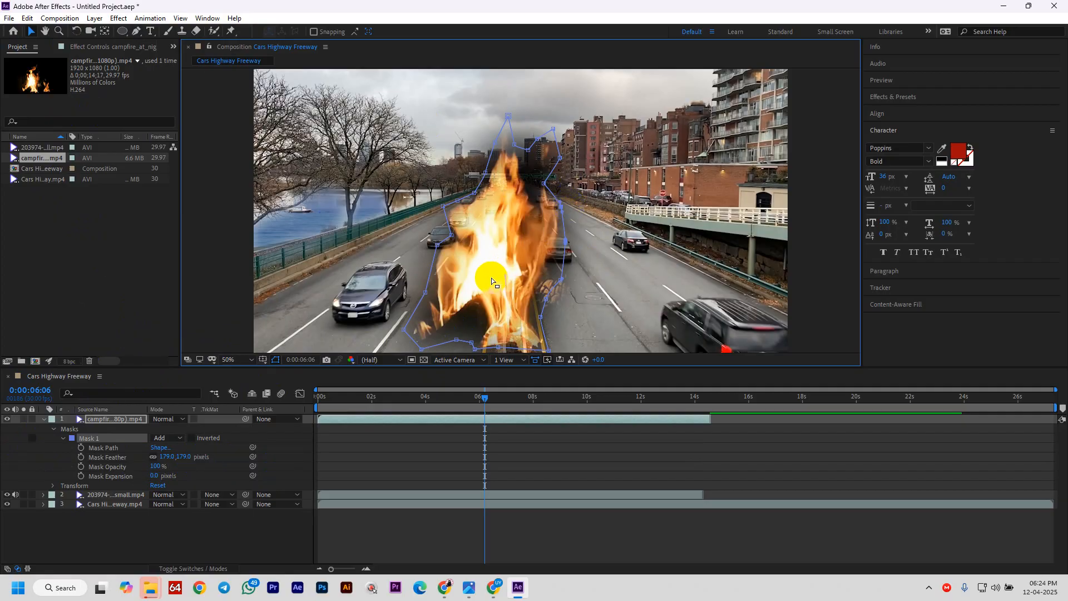
click(599, 279)
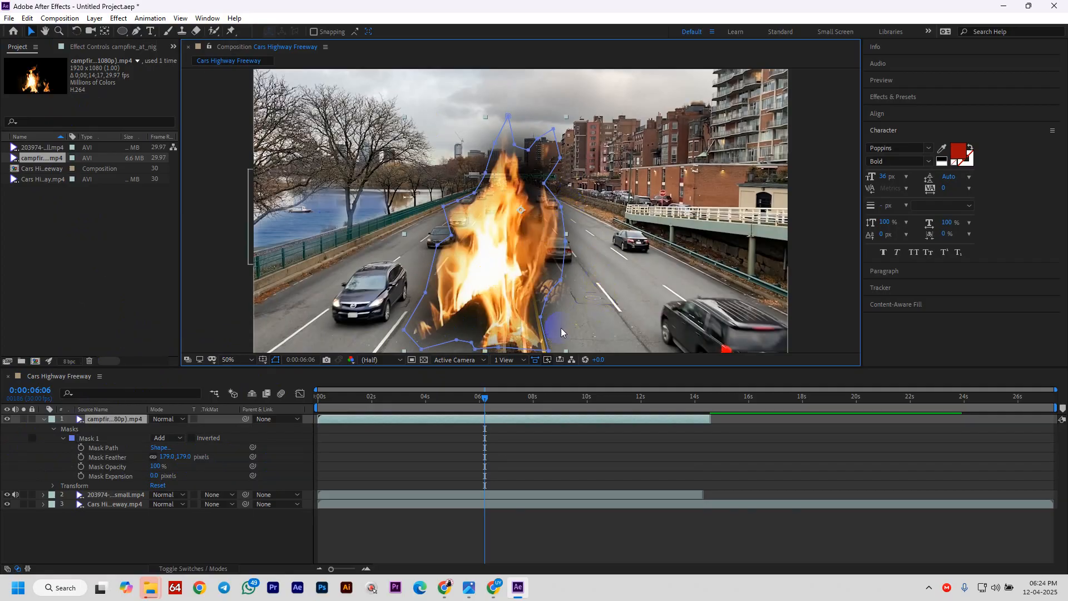
click(44, 420)
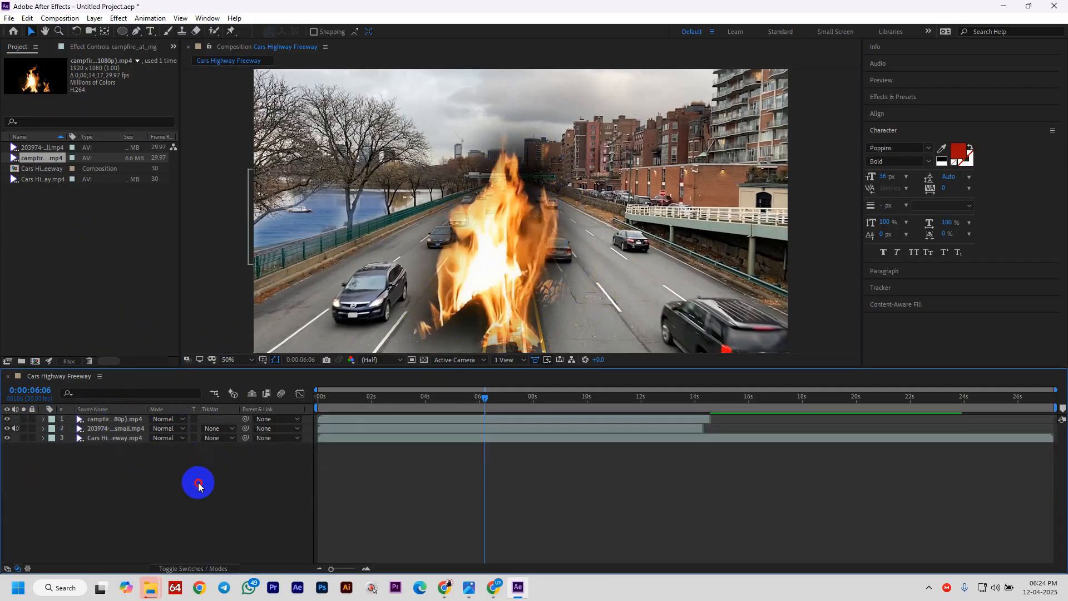
click(513, 270)
drag(513, 270, 709, 168)
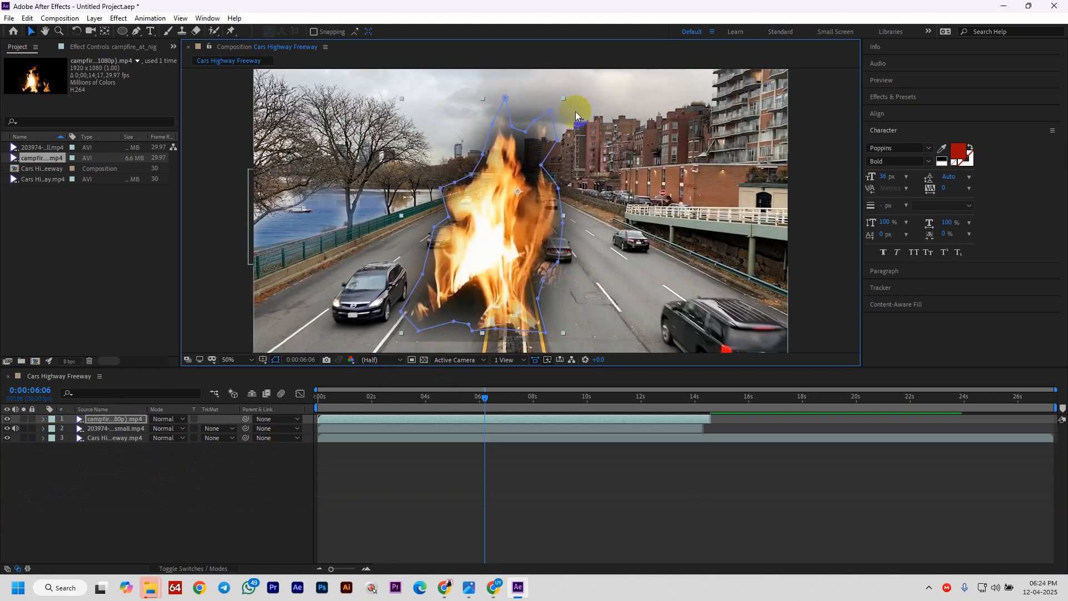
- Shrink the fire and set it on top of the red-brick building's rooftop
drag(568, 96, 538, 155)
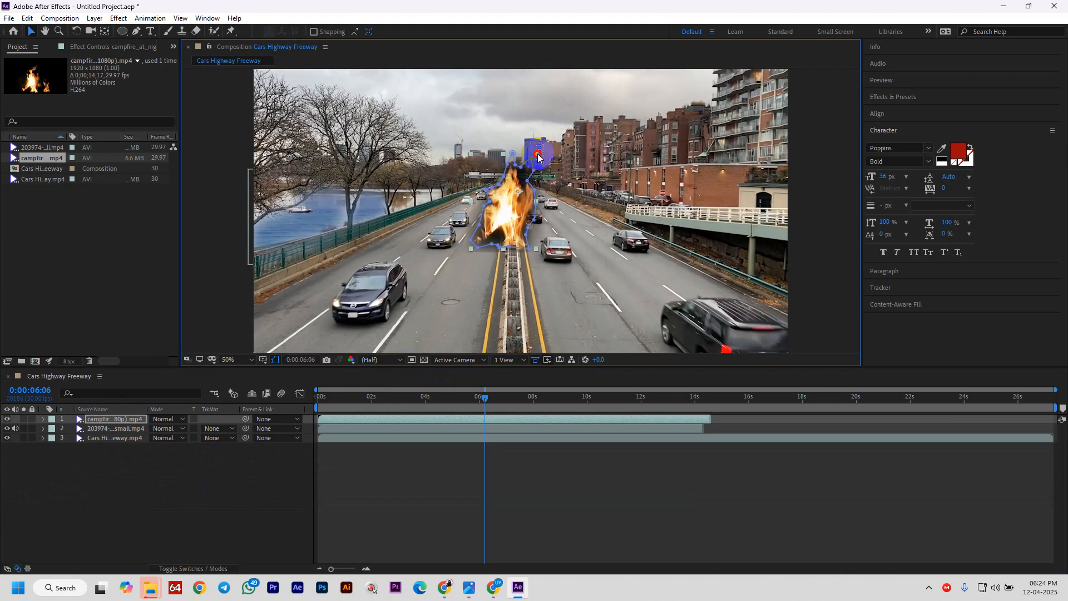
drag(522, 233, 681, 149)
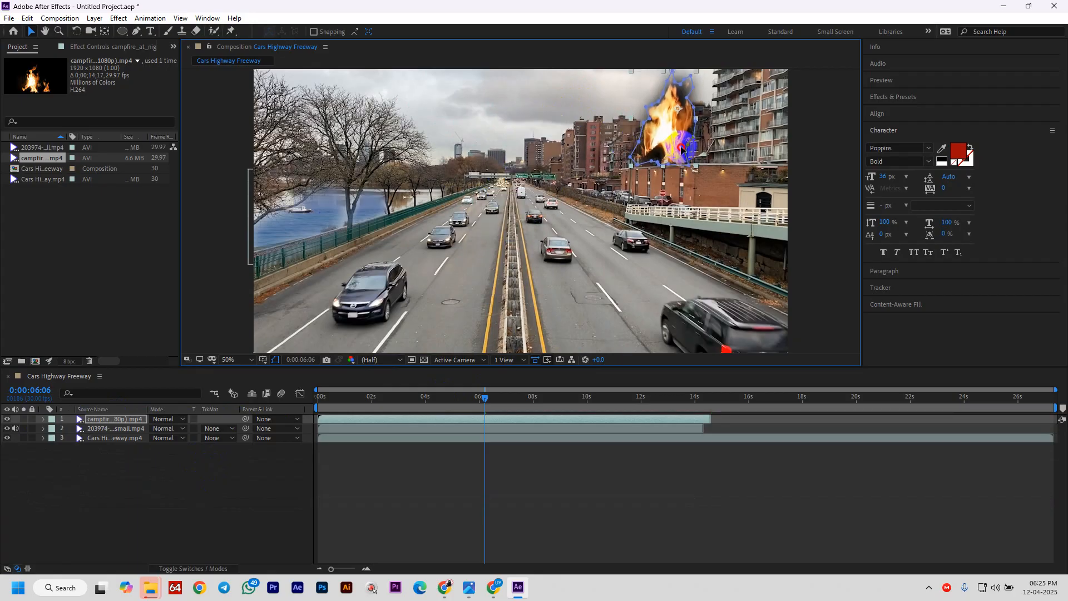
drag(679, 103, 614, 116)
click(628, 84)
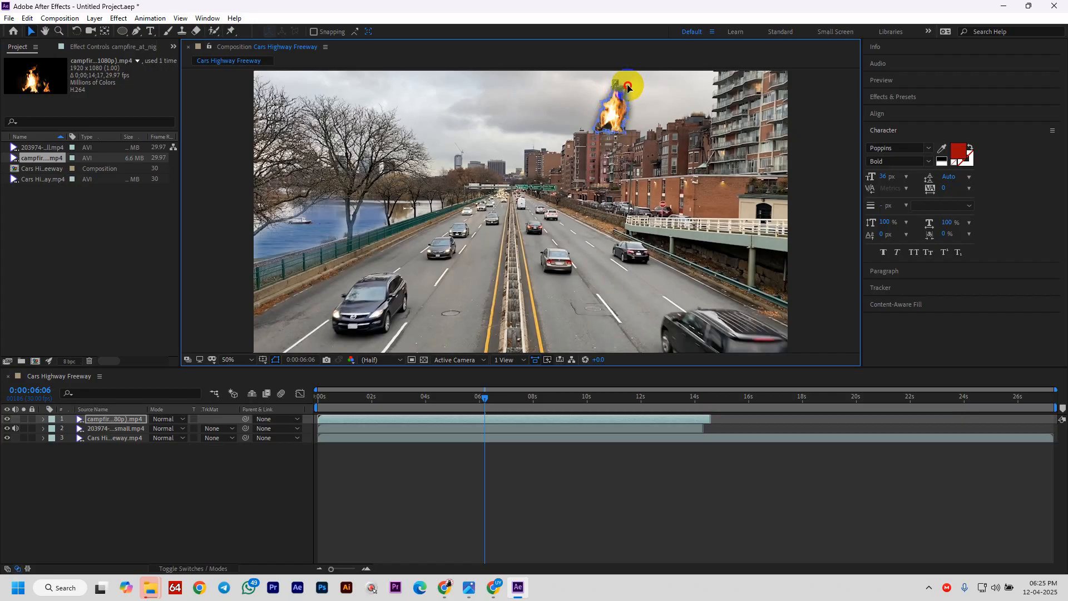
click(645, 107)
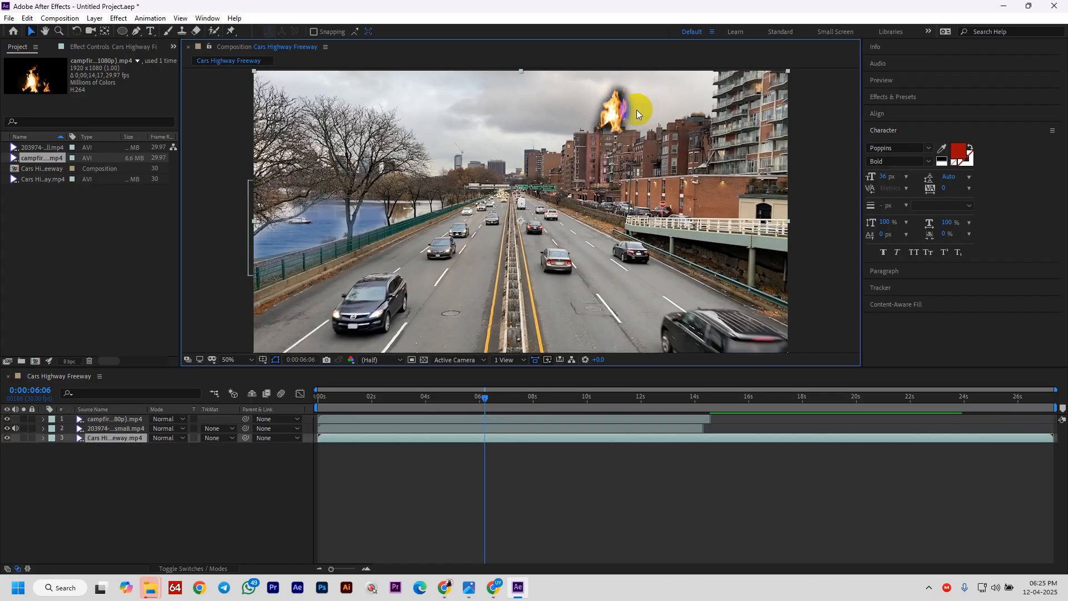
click(222, 266)
click(622, 116)
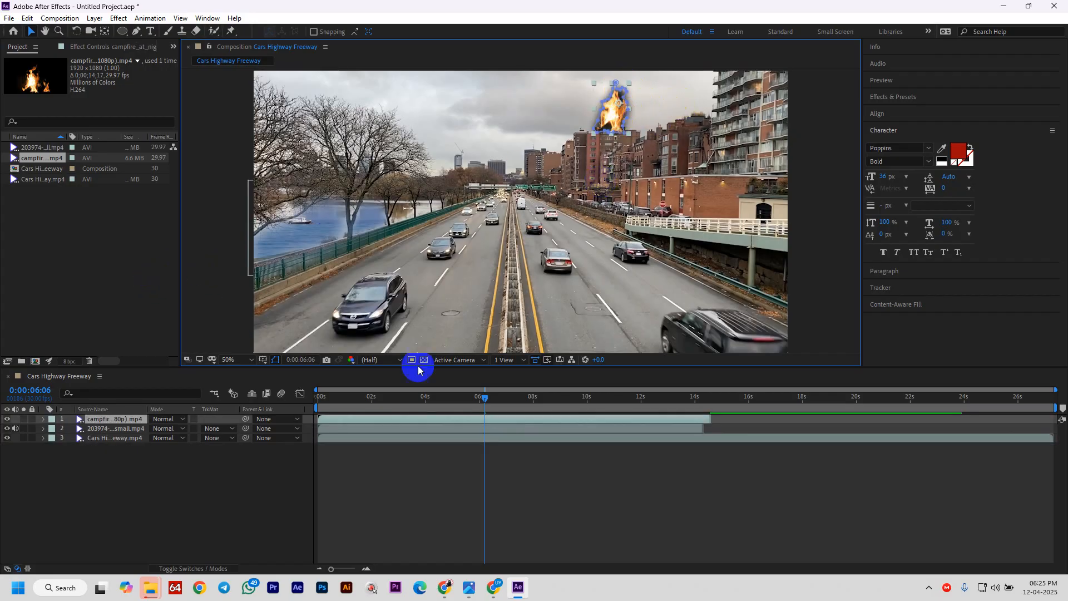
- Feather the fire mask to 441 px, shift the fire slightly, and enlarge the Composition panel
click(44, 419)
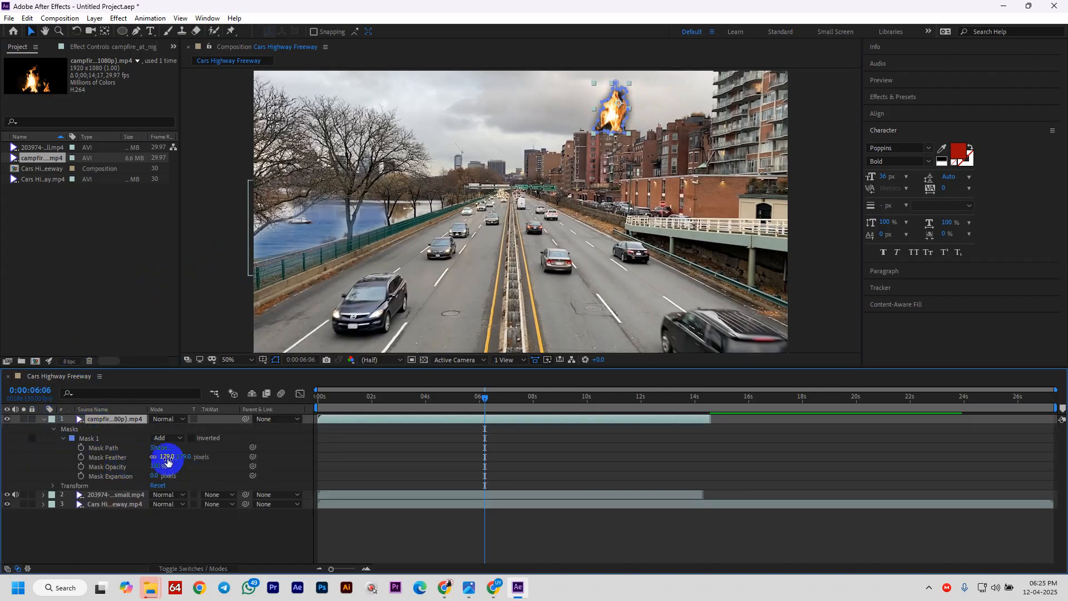
drag(167, 461, 311, 461)
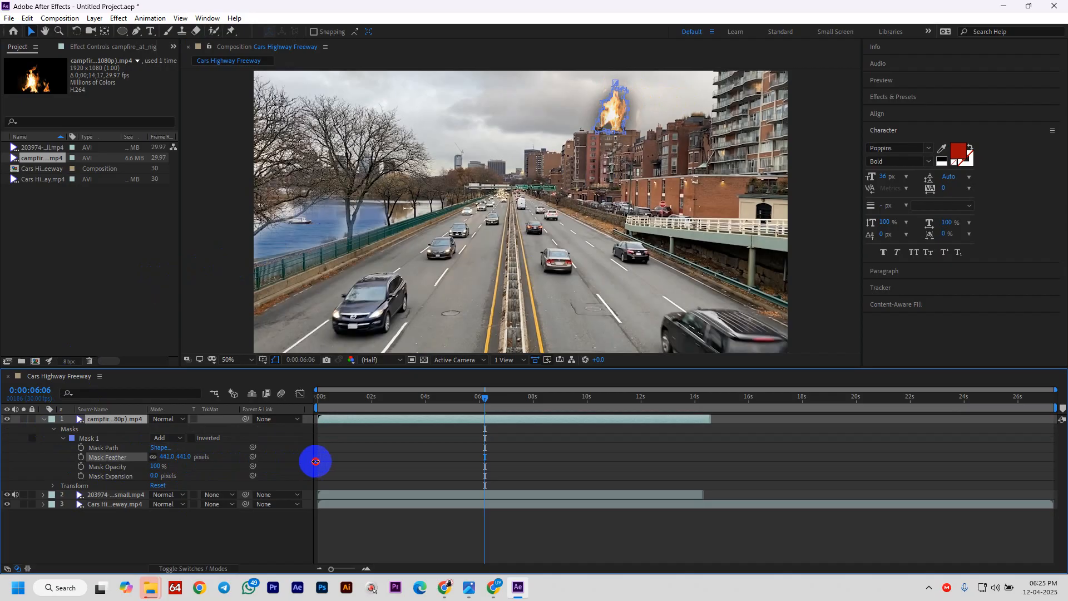
click(417, 529)
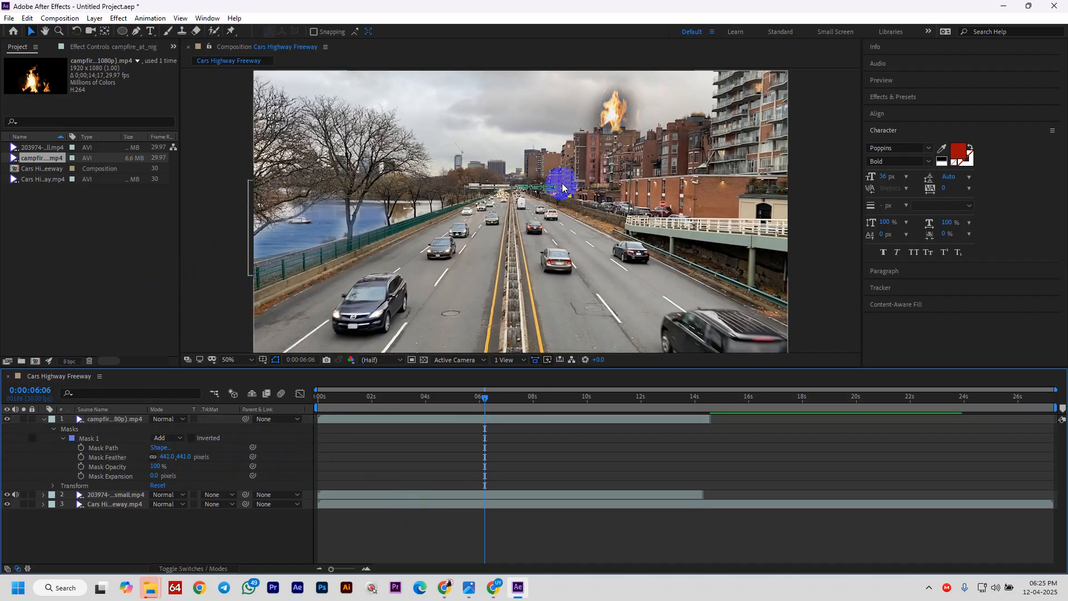
click(608, 113)
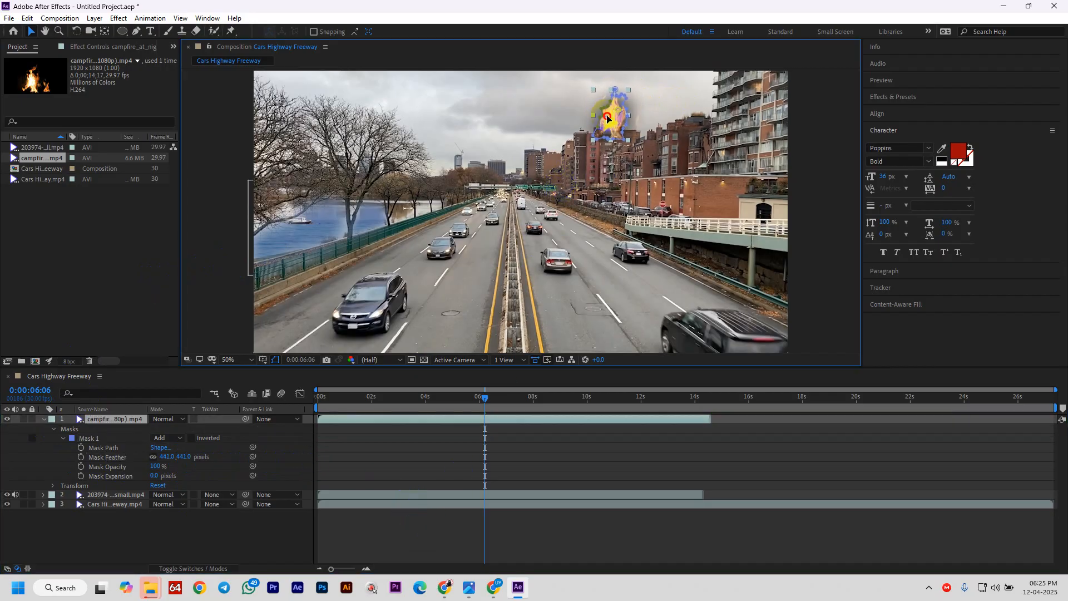
drag(607, 116, 583, 119)
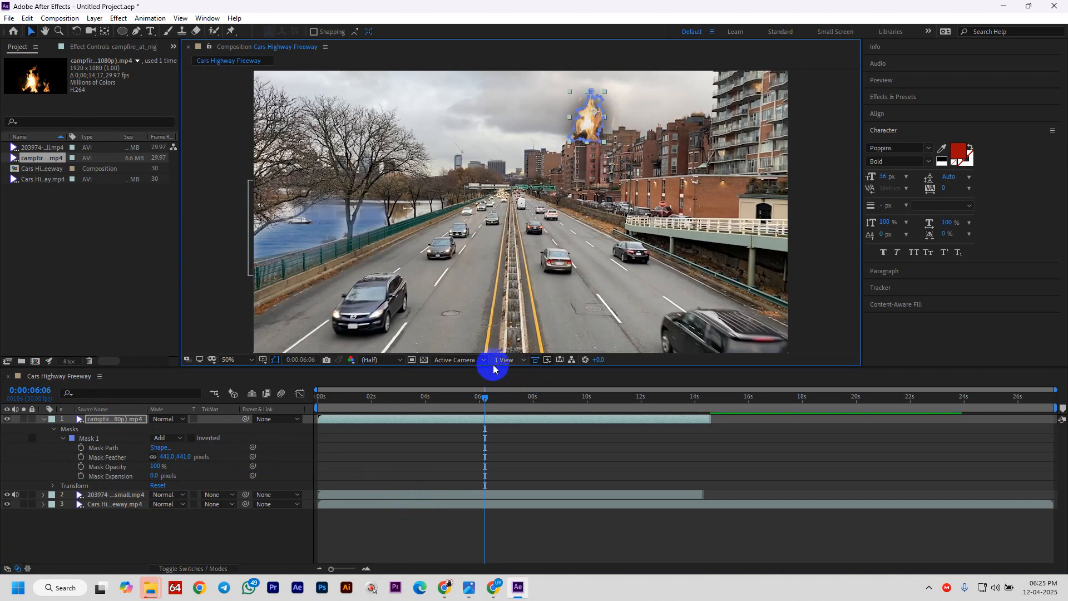
drag(492, 371, 381, 456)
- Zoom in on the rooftop fire and reshape the mask curves near the flame top
scroll(603, 241, up, 4)
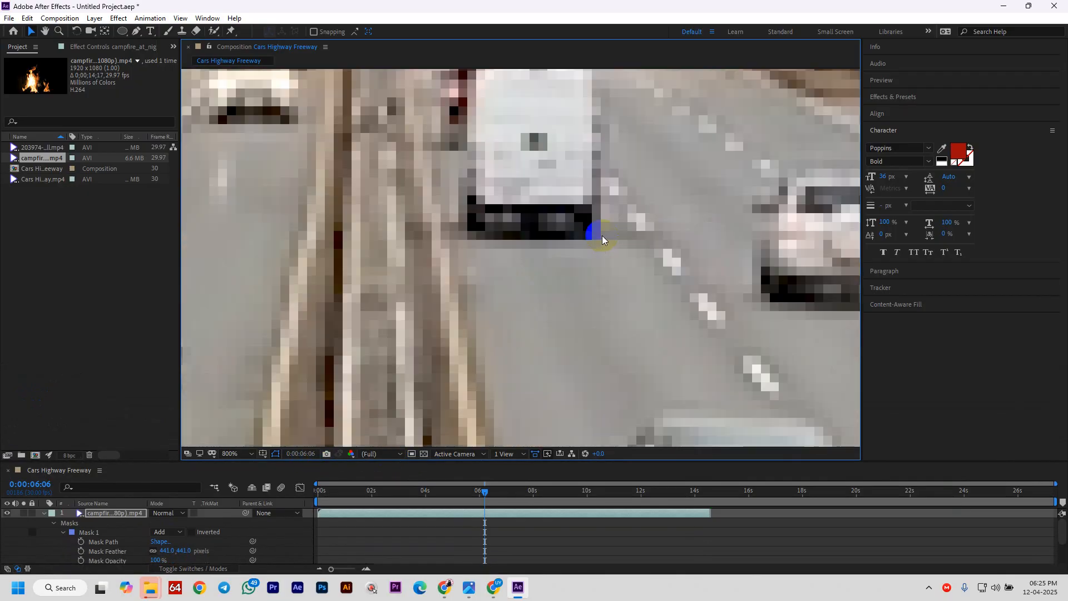
scroll(603, 240, down, 3)
drag(665, 177, 625, 264)
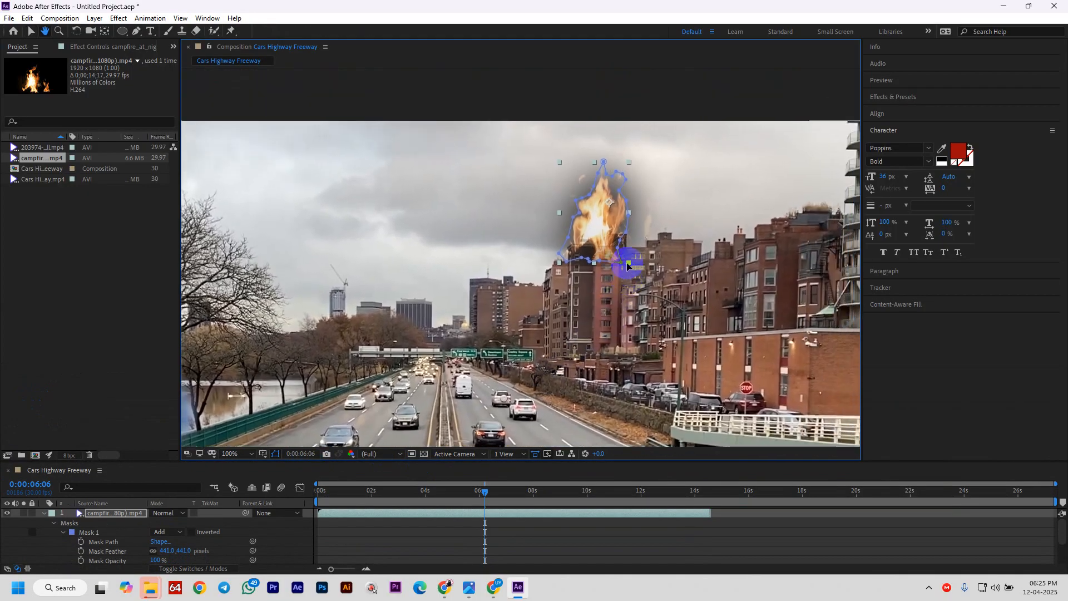
scroll(635, 265, up, 3)
scroll(635, 265, down, 3)
drag(689, 241, 580, 266)
scroll(525, 288, up, 4)
scroll(525, 288, down, 2)
key(v)
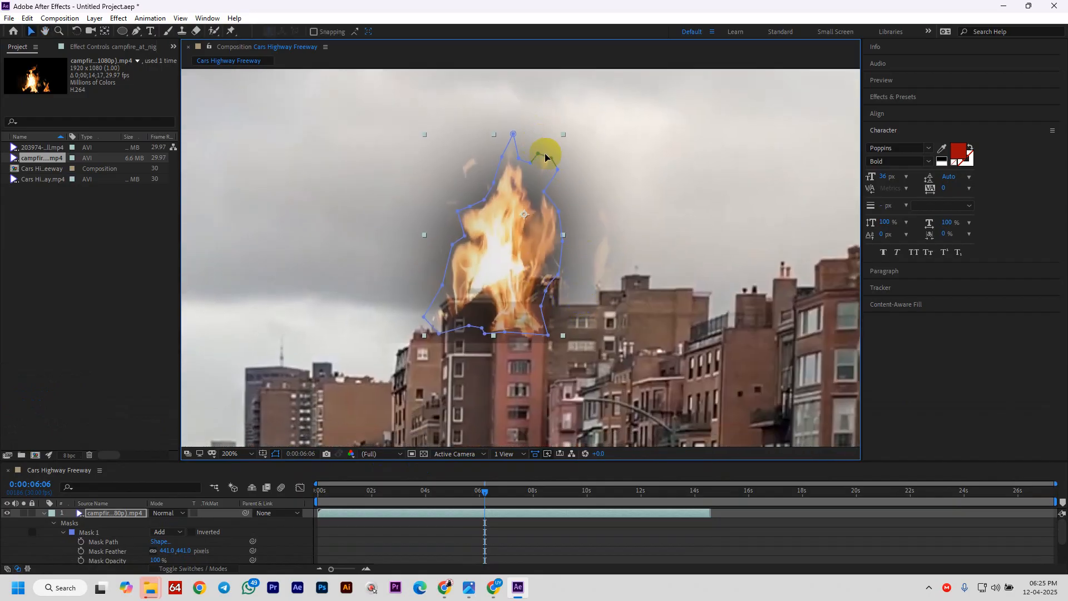
mouse_move(551, 161)
mouse_down()
mouse_move(539, 171)
mouse_move(565, 167)
mouse_move(547, 188)
mouse_move(564, 154)
mouse_up()
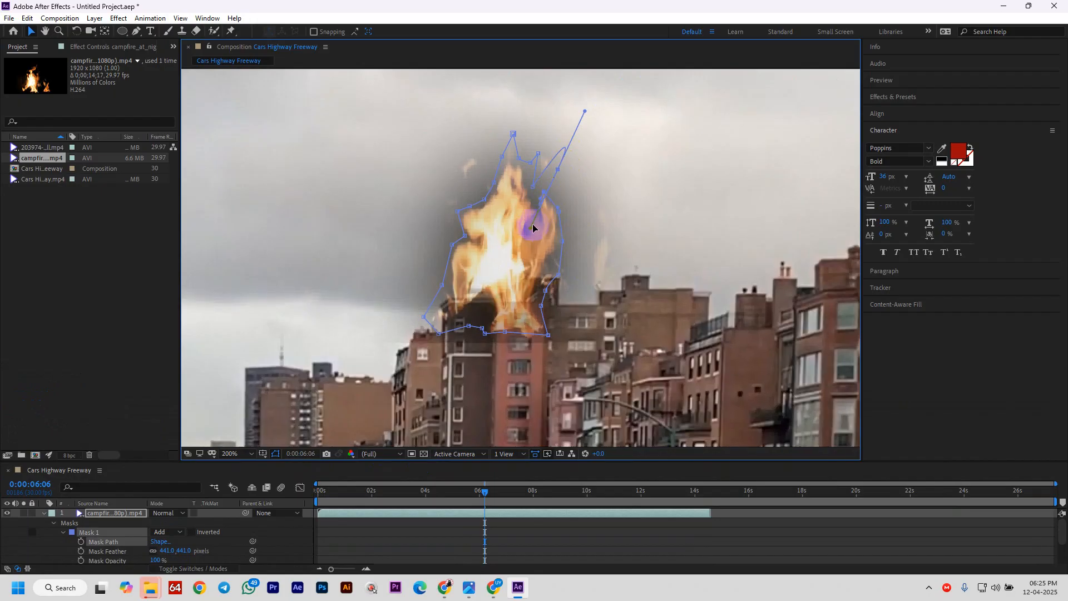
drag(579, 195, 558, 177)
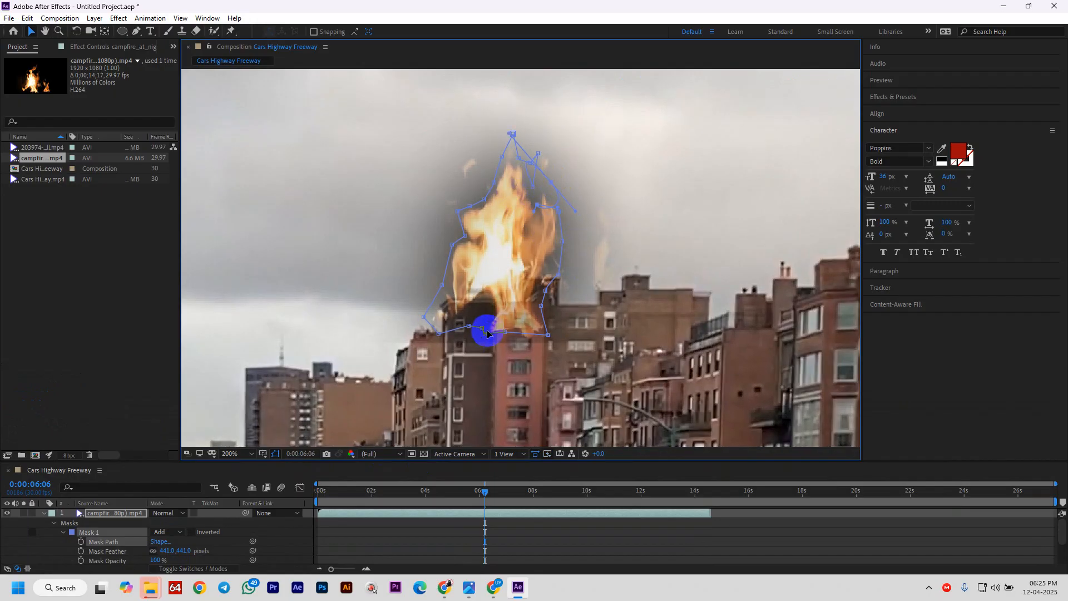
- Raise the mask's lower and left points so its bottom edge follows the roofline
drag(487, 336, 497, 285)
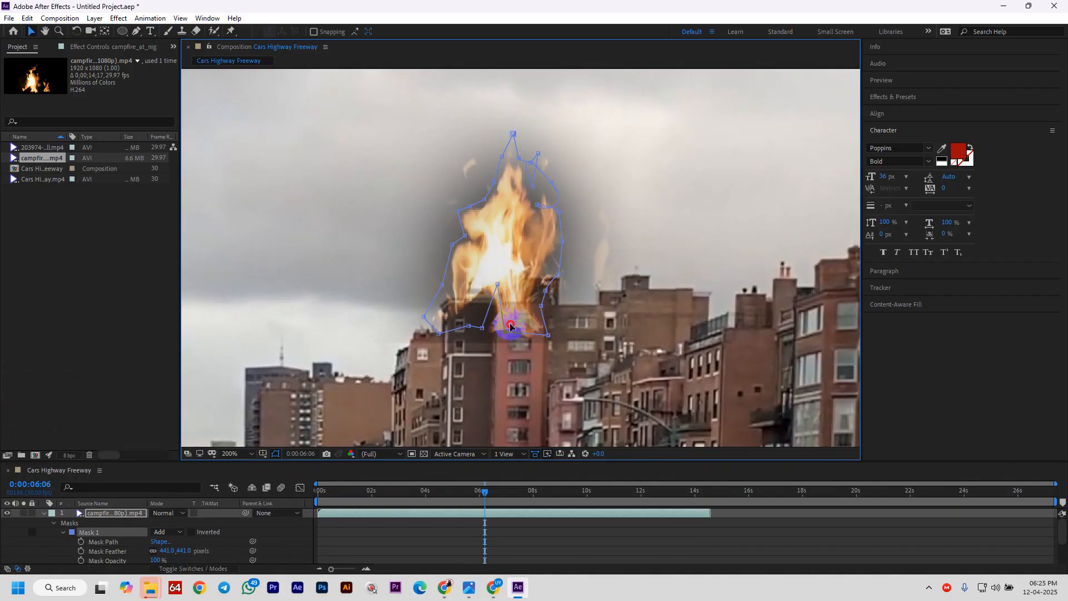
drag(510, 327, 530, 278)
drag(548, 334, 561, 287)
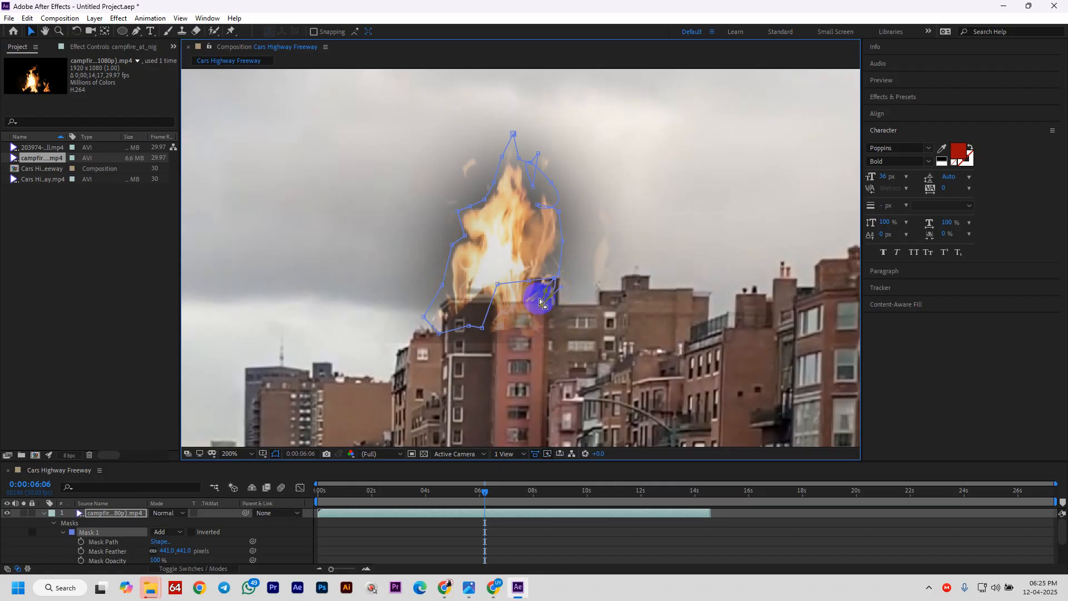
drag(478, 332, 476, 298)
click(460, 310)
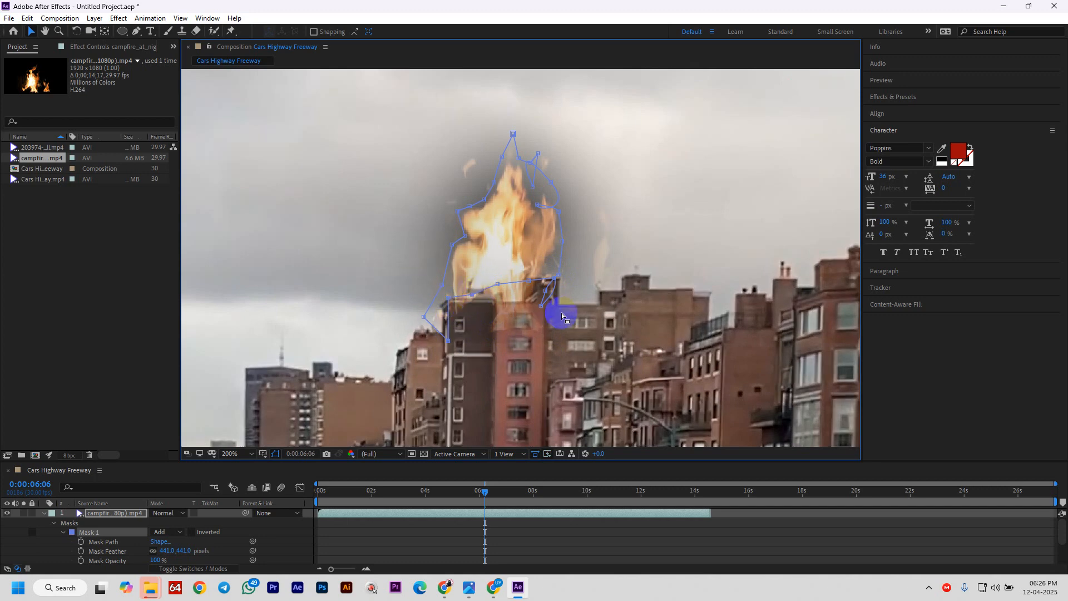
mouse_move(540, 305)
mouse_down()
mouse_move(561, 296)
mouse_move(541, 288)
mouse_move(561, 304)
mouse_up()
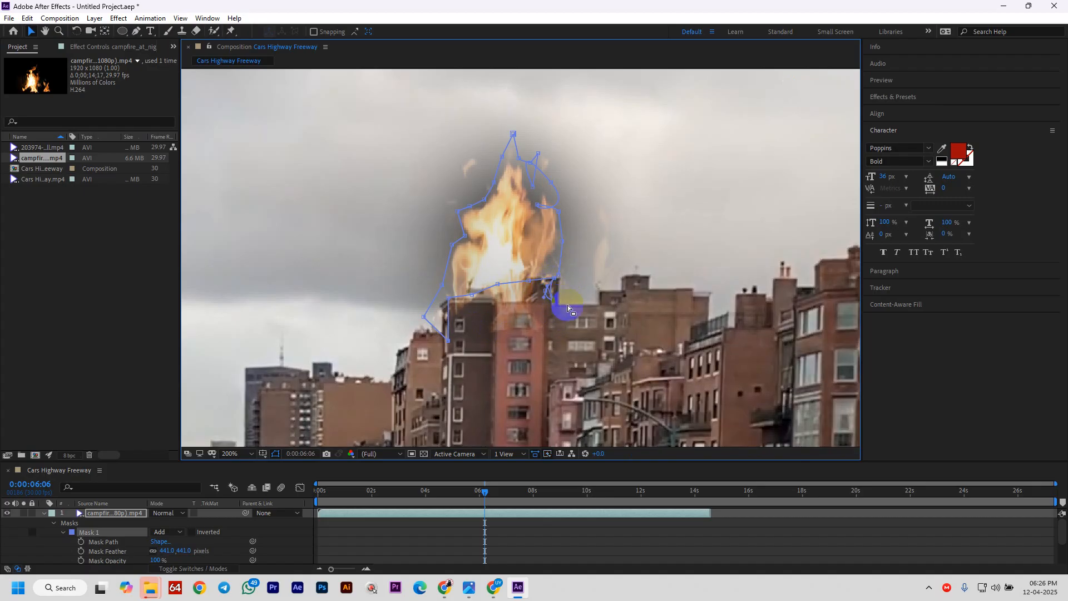
drag(137, 33, 183, 55)
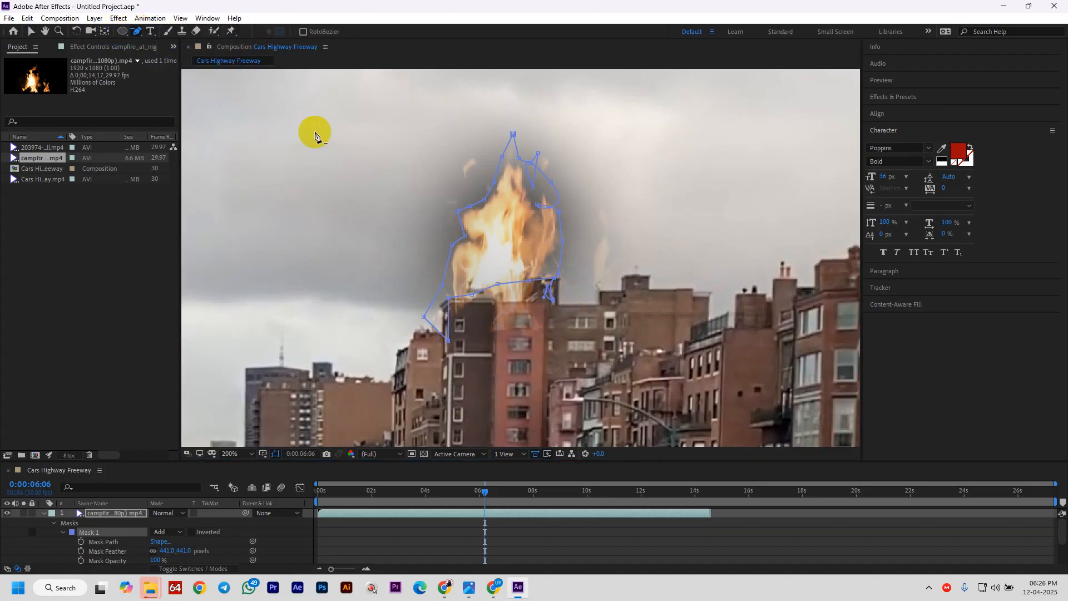
- Delete the stray bulging vertex on the right side of the fire mask
click(552, 301)
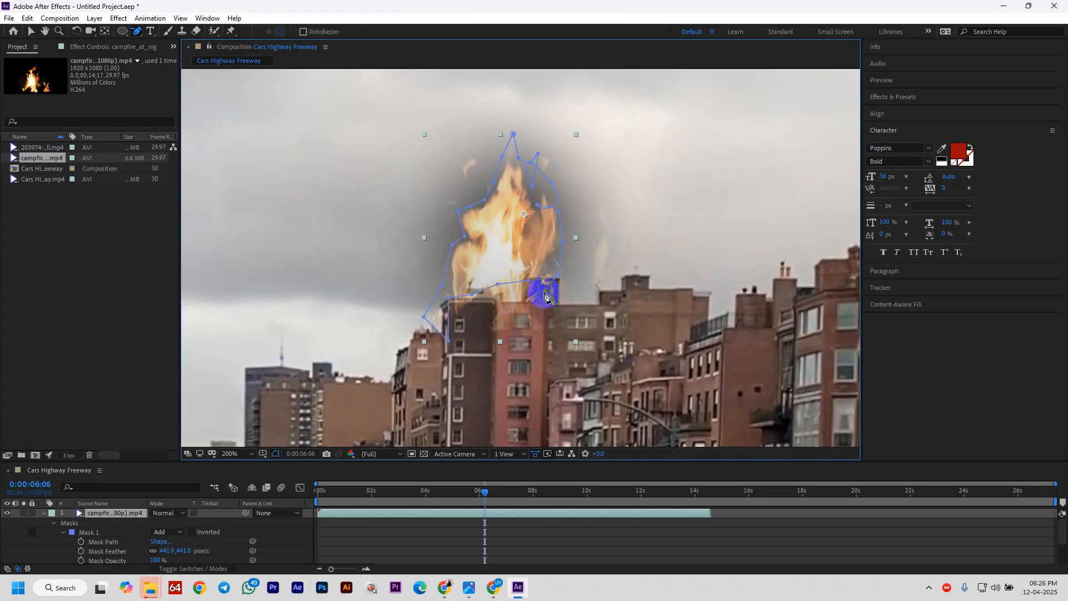
click(547, 298)
click(556, 298)
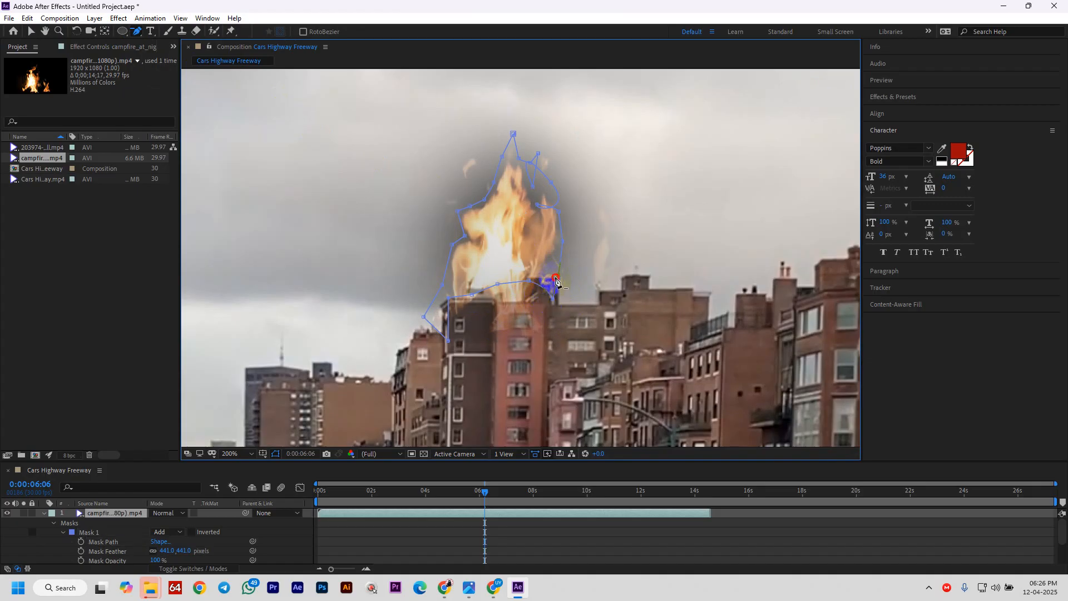
click(551, 303)
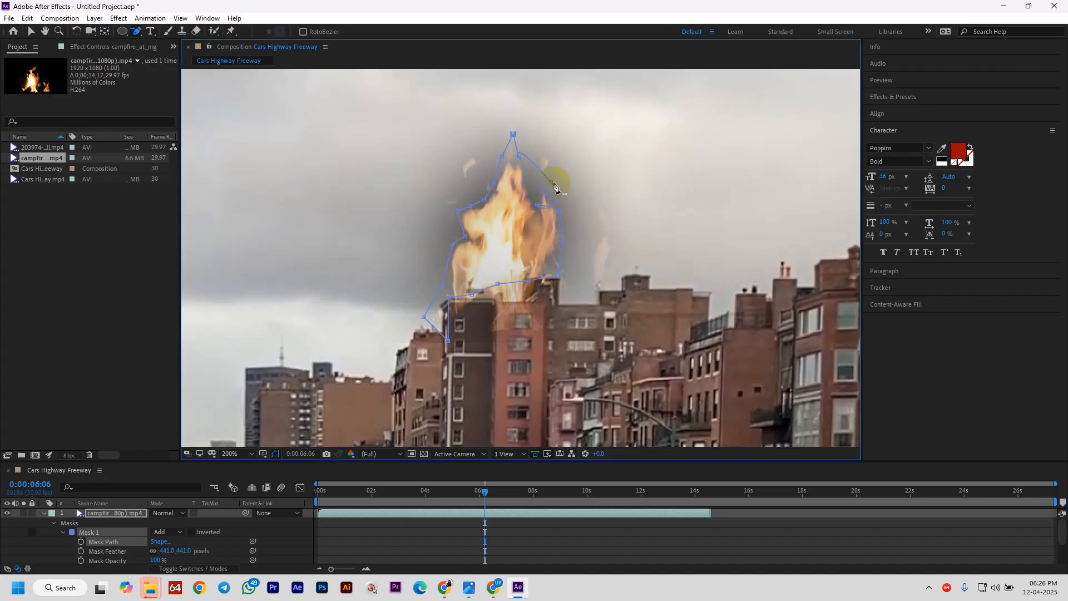
key(ctrl+z)
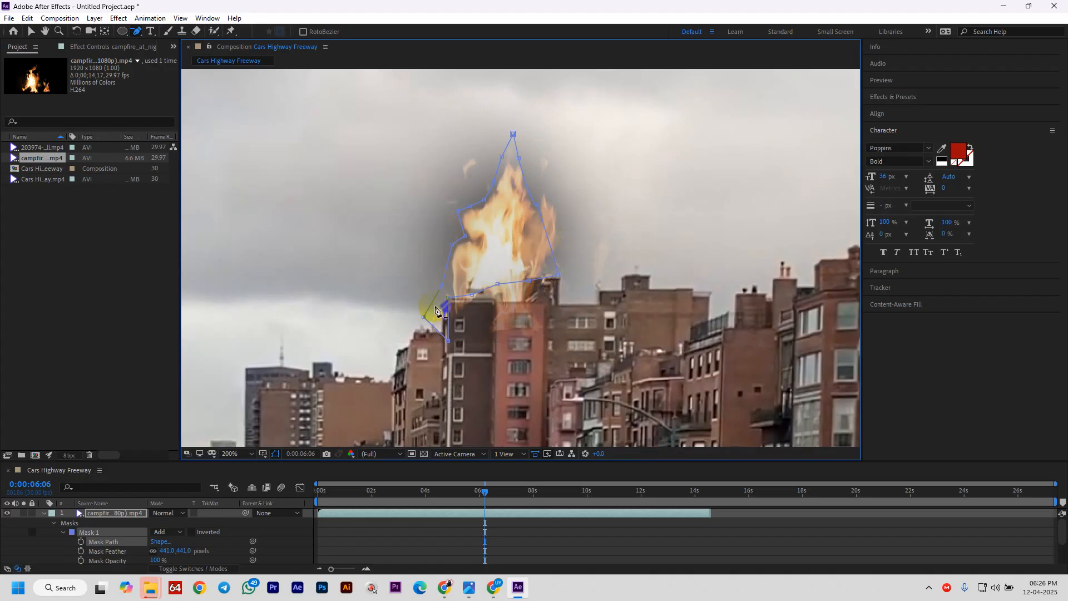
- Reduce the fire mask's feather to 97 px for a crisper flame edge
drag(425, 318, 435, 339)
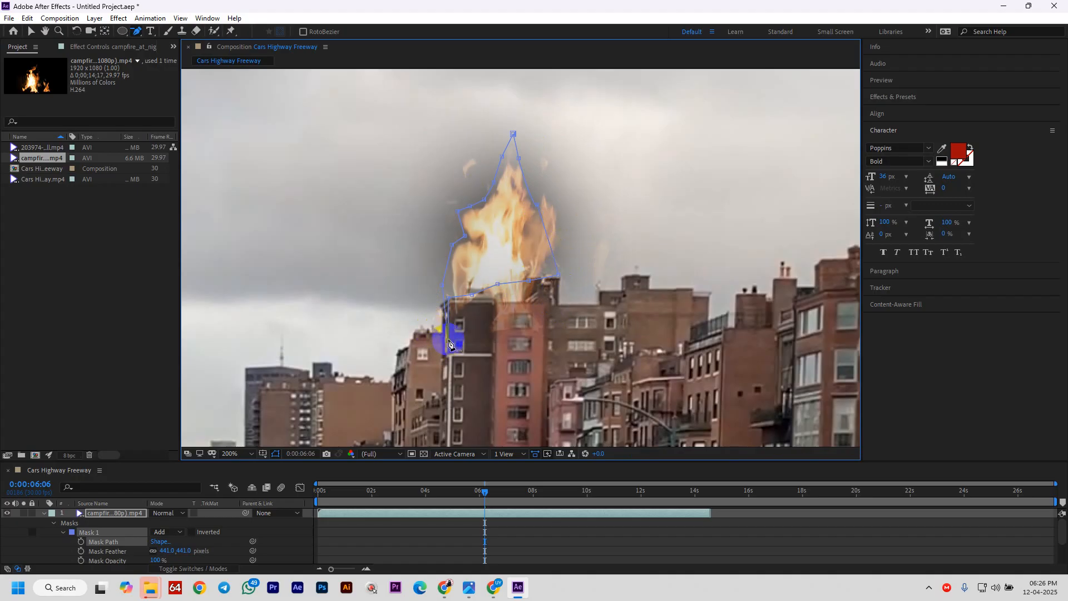
key(ctrl+z)
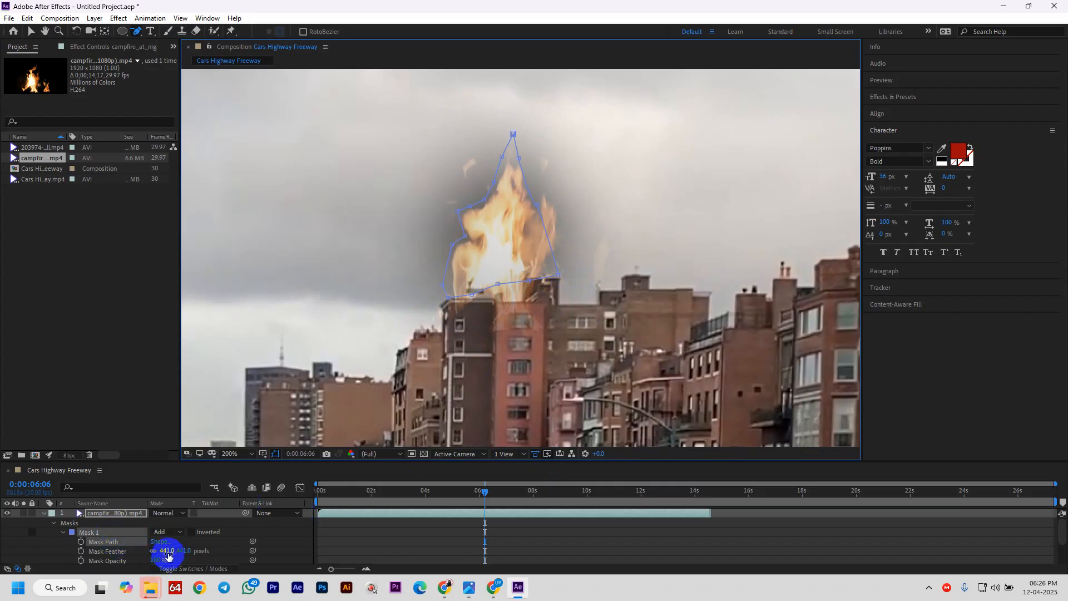
drag(168, 555, 83, 557)
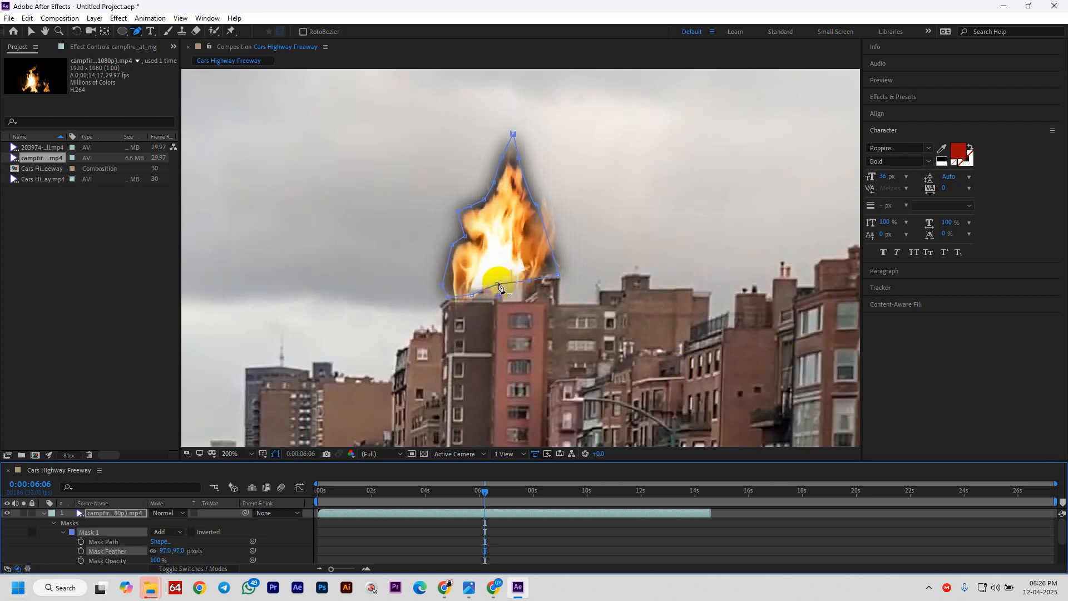
- With the Pen tool, settle the mask's bottom-left and lower-right points on the roofline
click(138, 32)
click(176, 31)
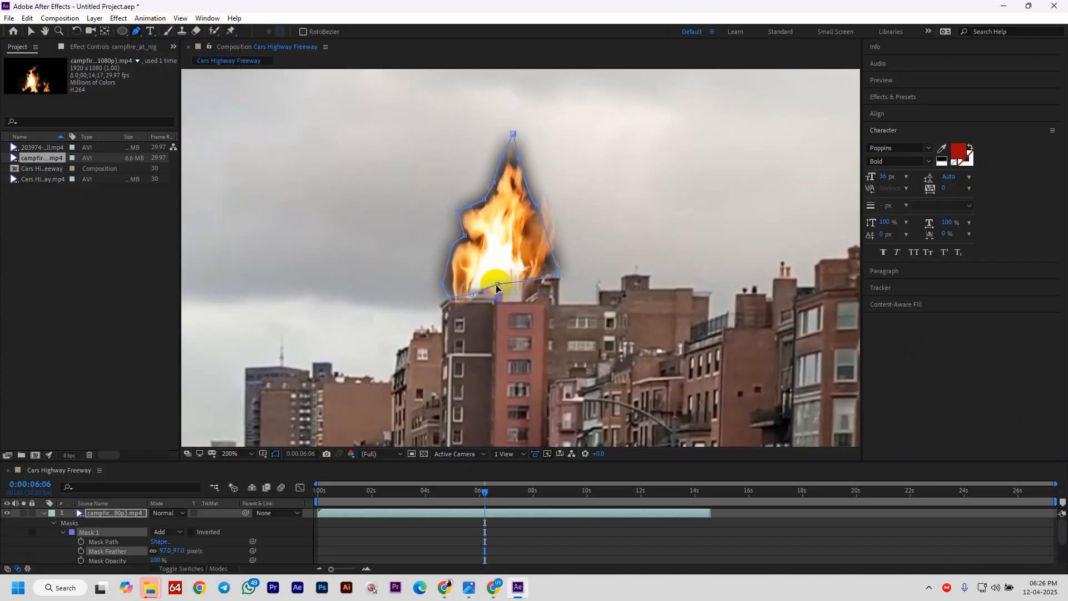
click(509, 297)
mouse_move(494, 298)
mouse_down()
mouse_move(523, 303)
mouse_move(502, 300)
mouse_up()
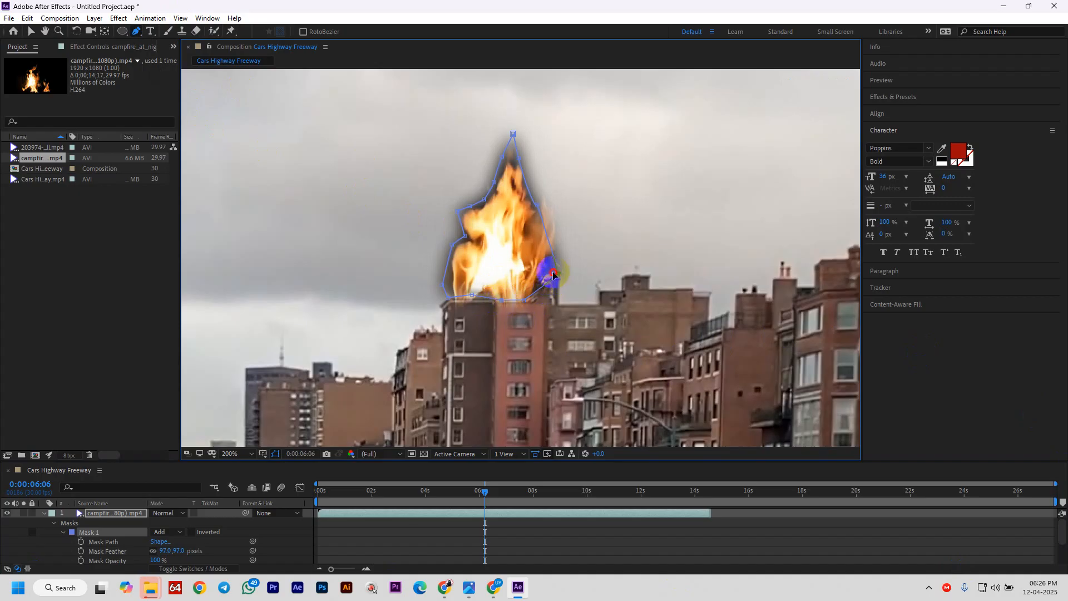
drag(554, 274, 547, 274)
click(535, 301)
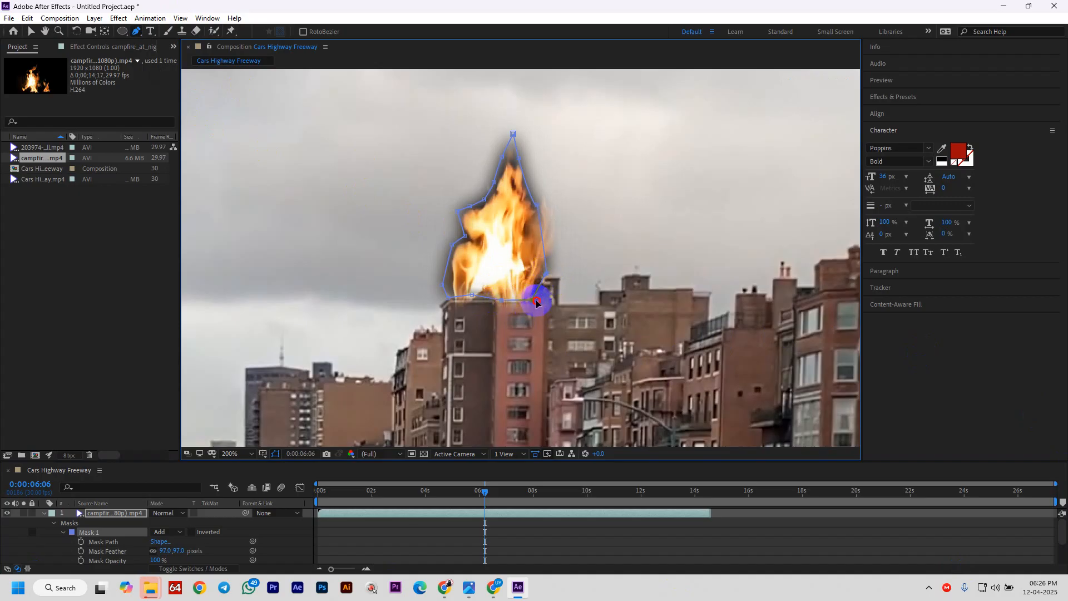
- Push the mask's right edge out, lower its top point onto the flame peak, and nudge the lower-left edge
drag(538, 209, 556, 212)
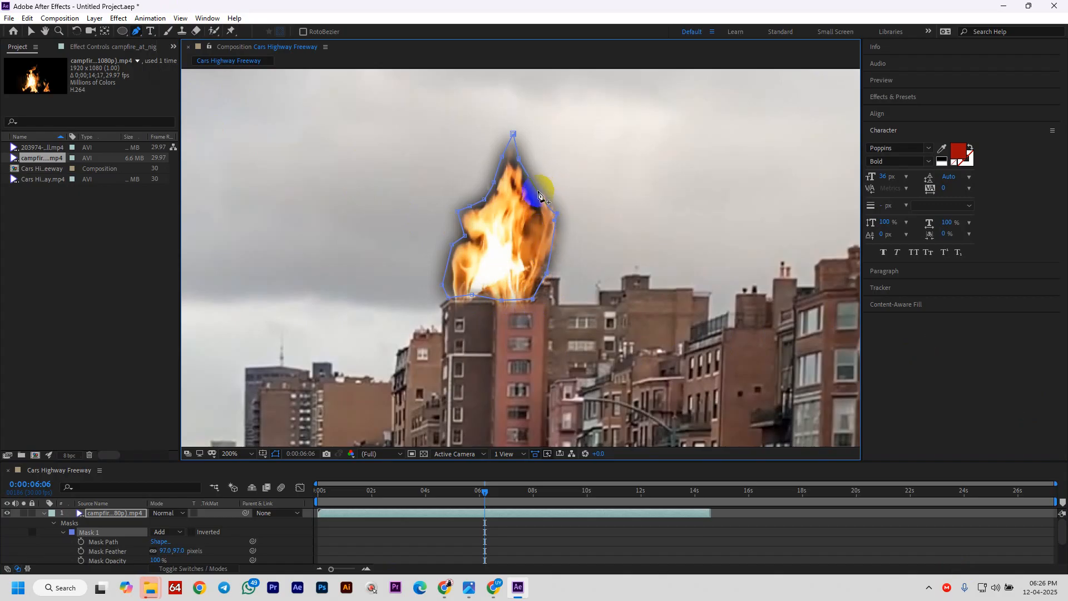
click(532, 202)
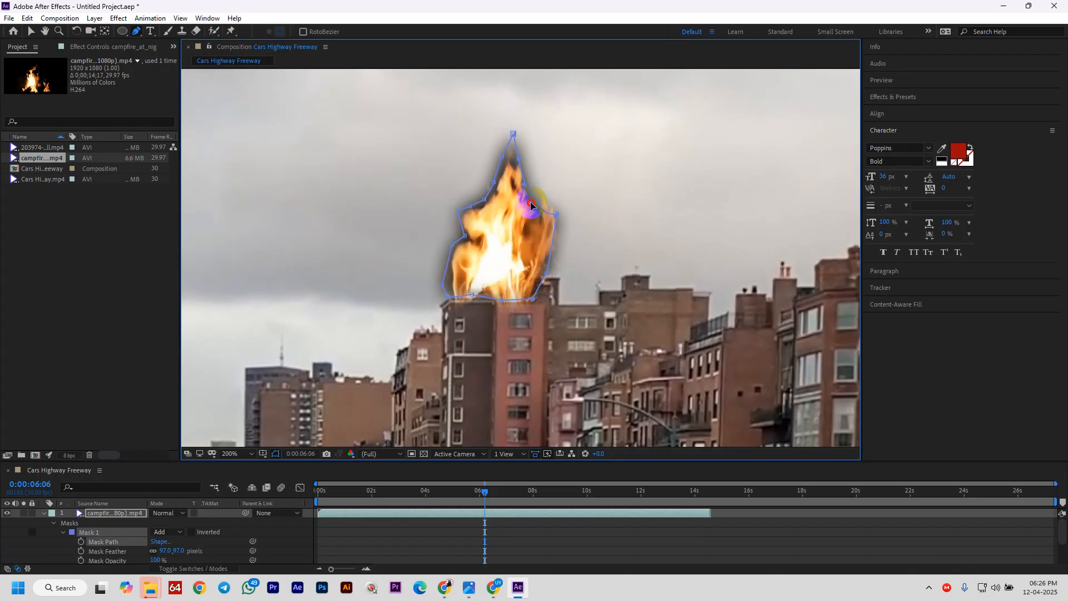
click(500, 186)
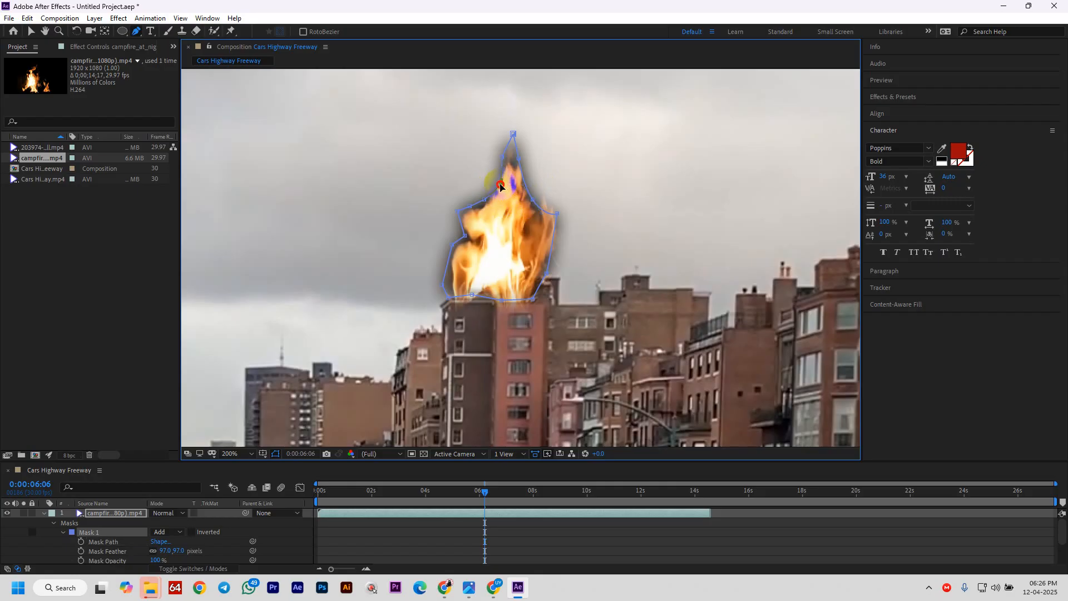
drag(513, 134, 515, 148)
click(464, 260)
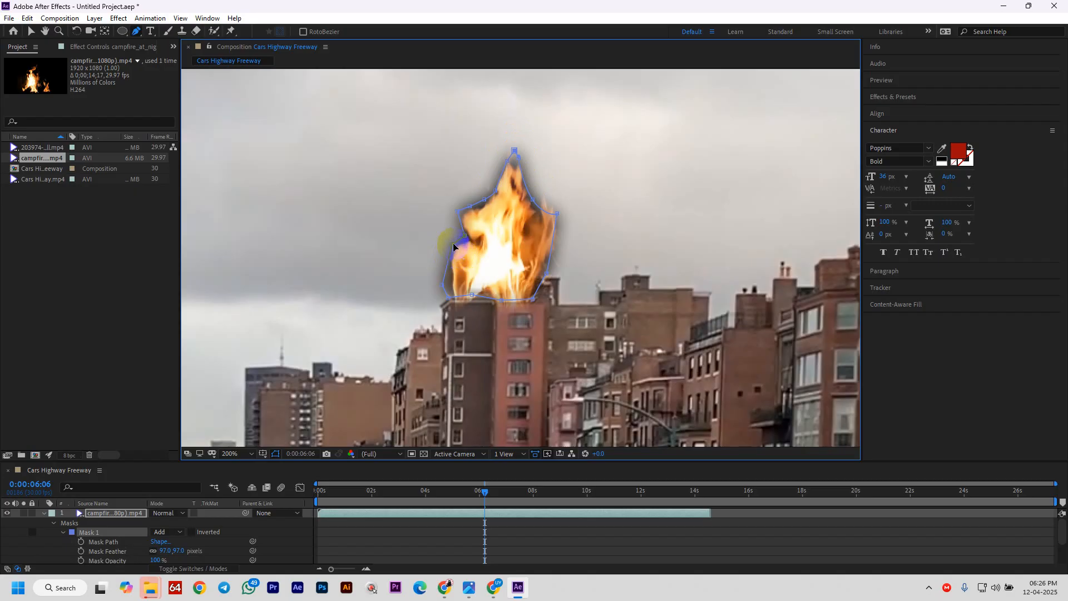
drag(447, 285, 452, 282)
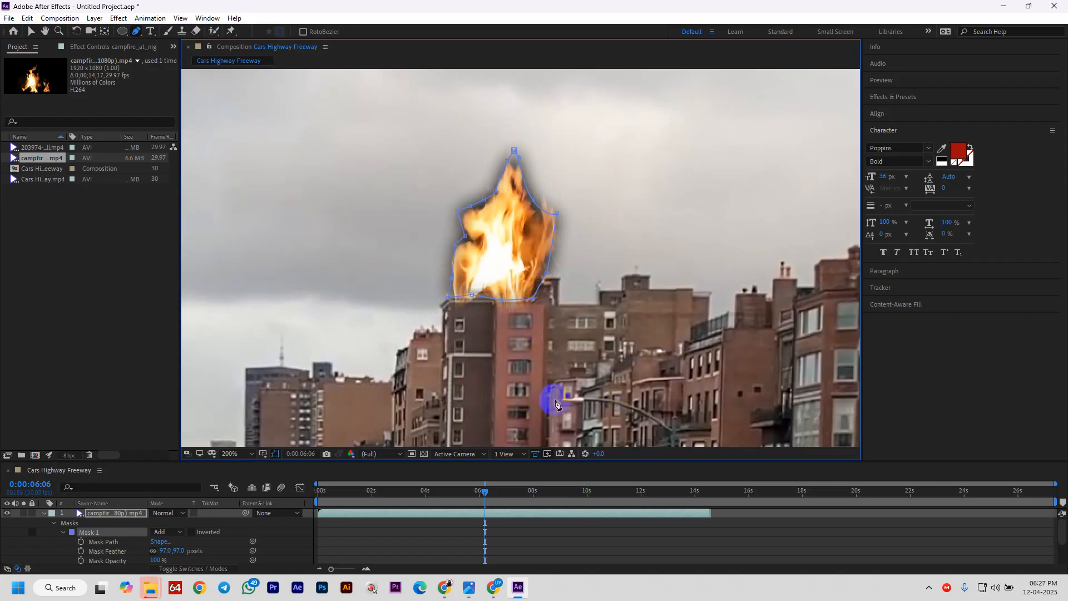
- Preview the comp from the first frame to check the fire mask, then enlarge the Timeline panel
scroll(513, 322, down, 6)
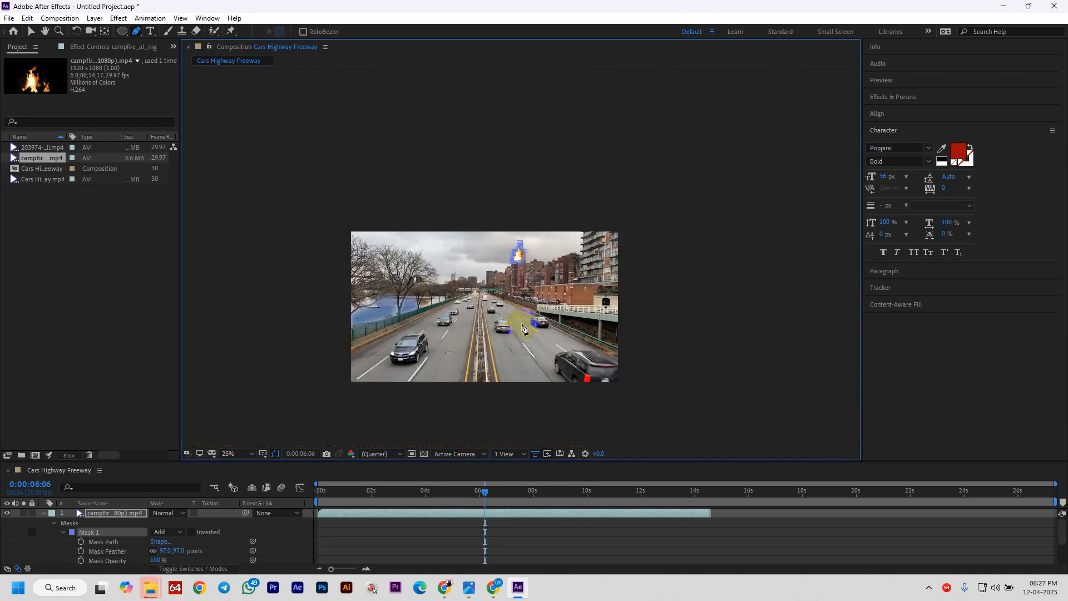
scroll(512, 322, up, 2)
drag(482, 496, 319, 494)
key(space)
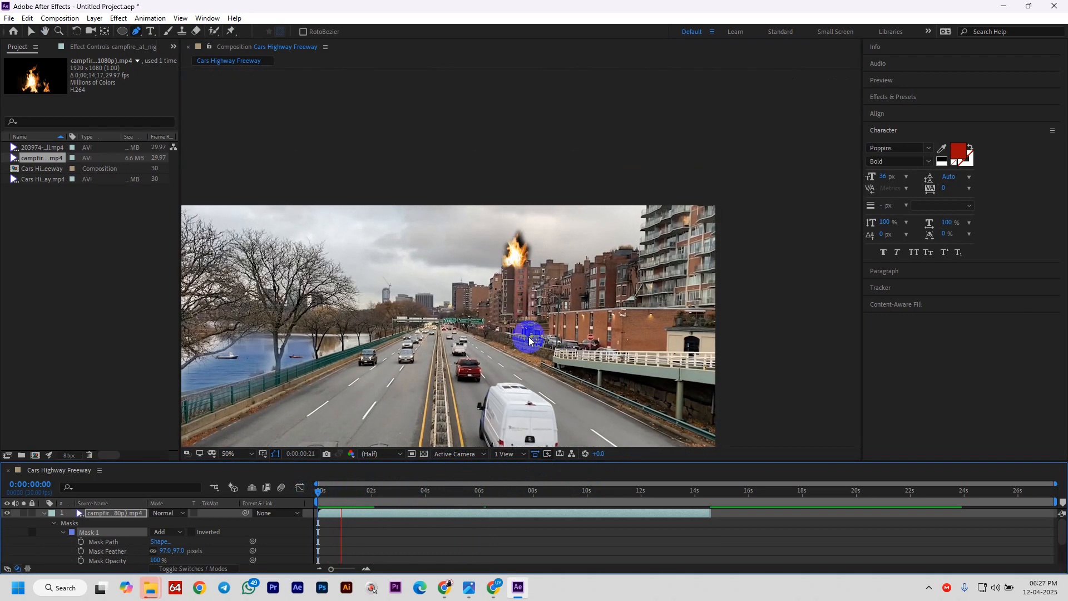
key(g)
click(527, 261)
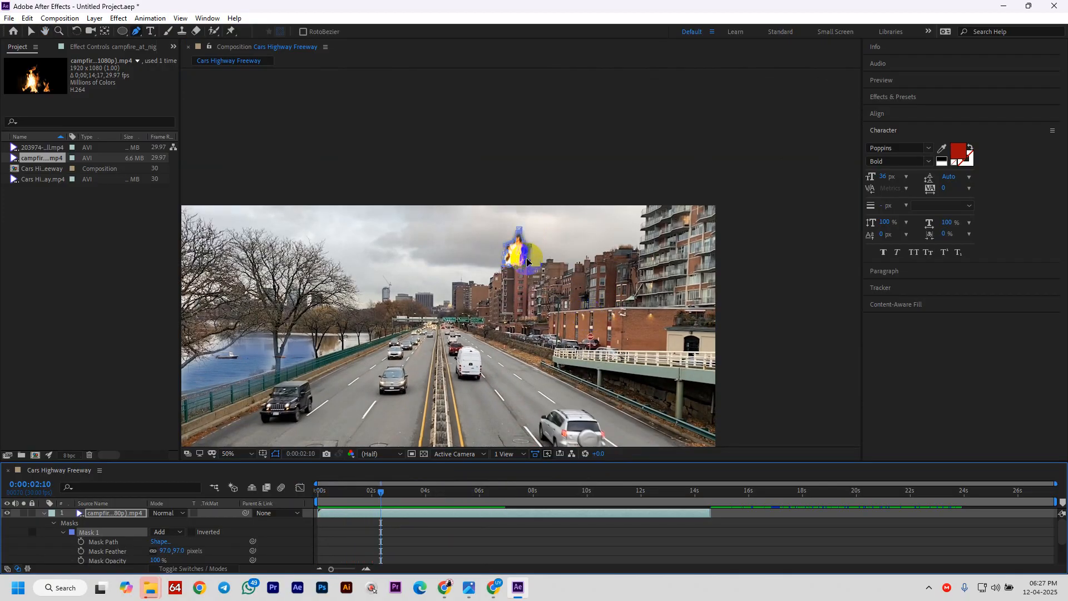
key(space)
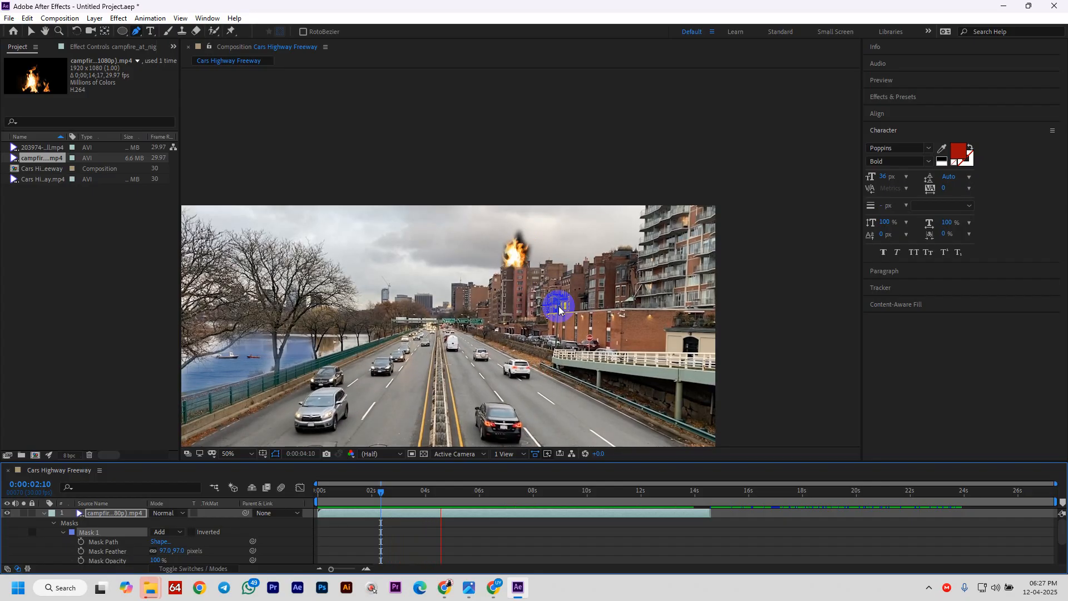
key(space)
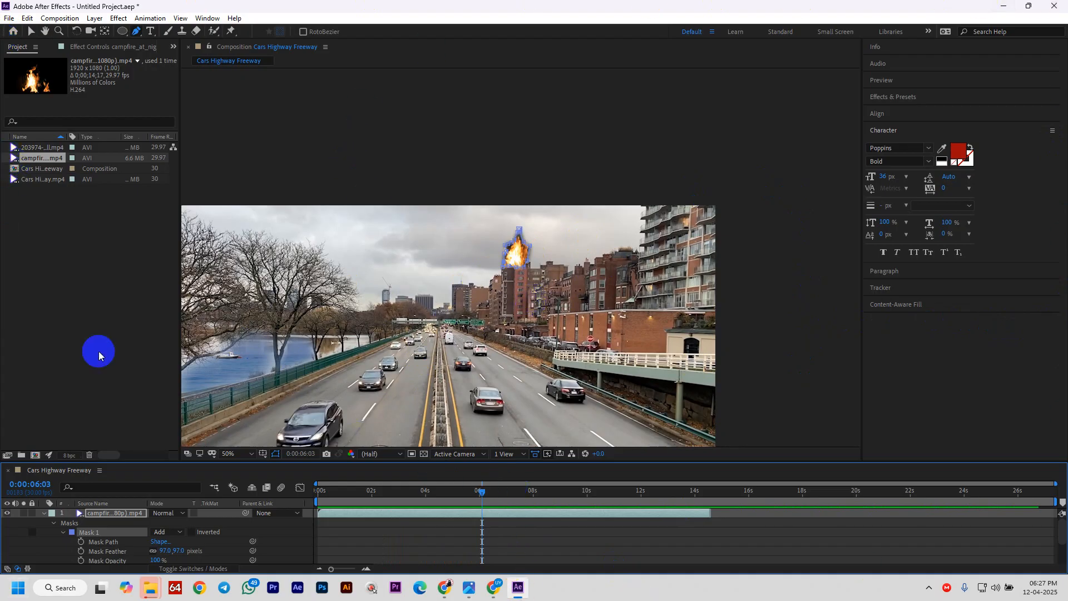
drag(522, 461, 563, 351)
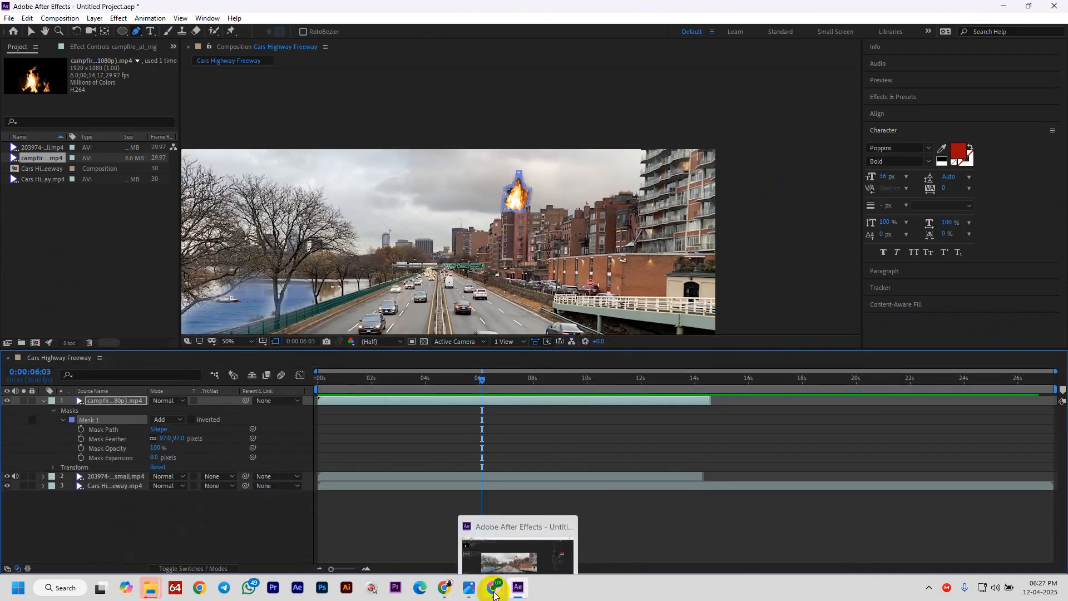
mouse_move(493, 593)
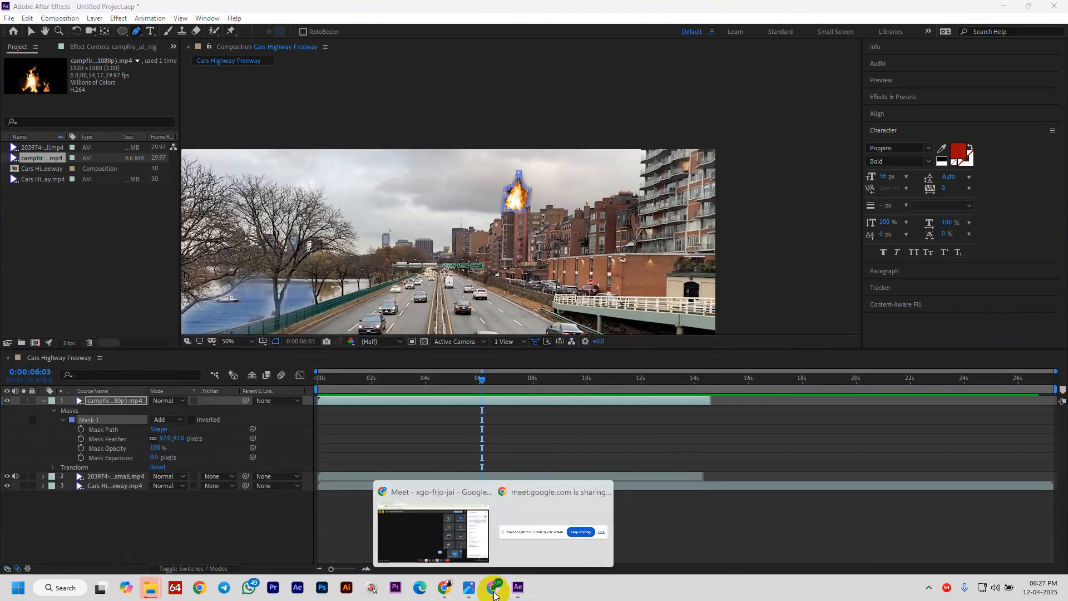
mouse_move(440, 535)
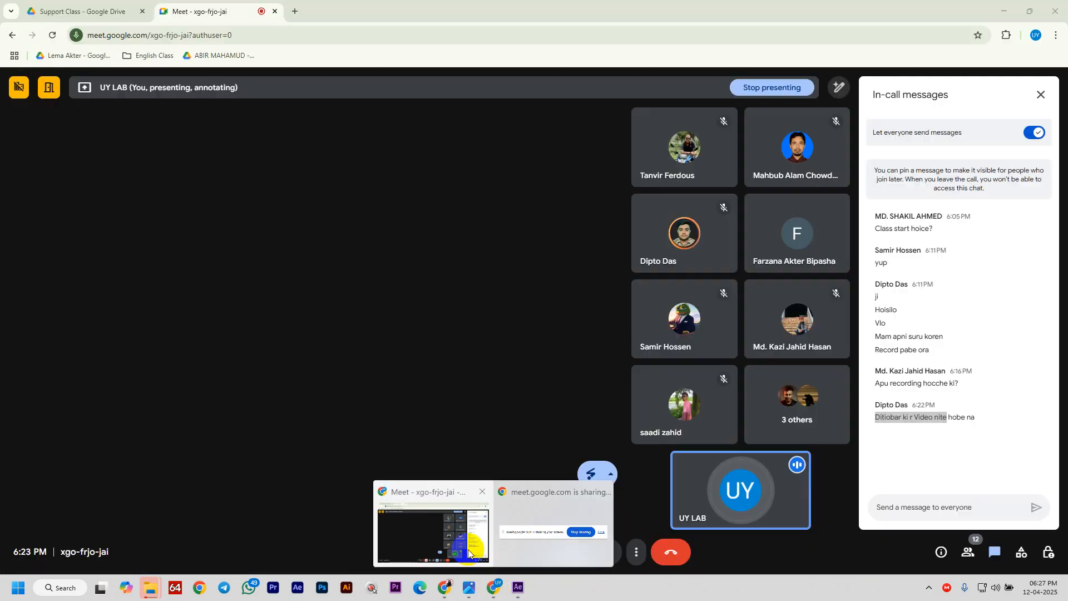
click(441, 535)
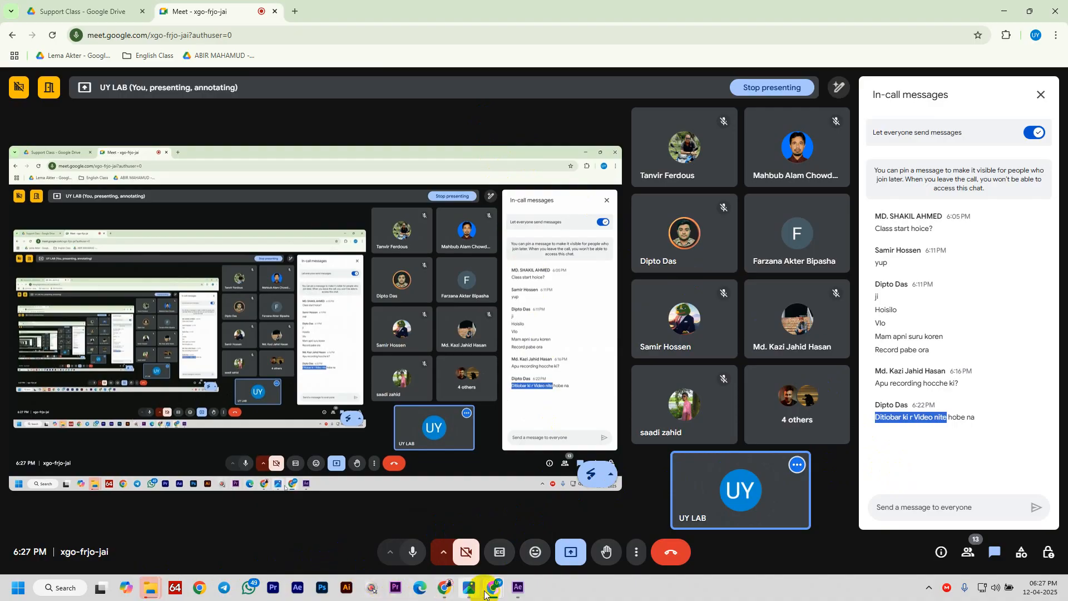
click(517, 589)
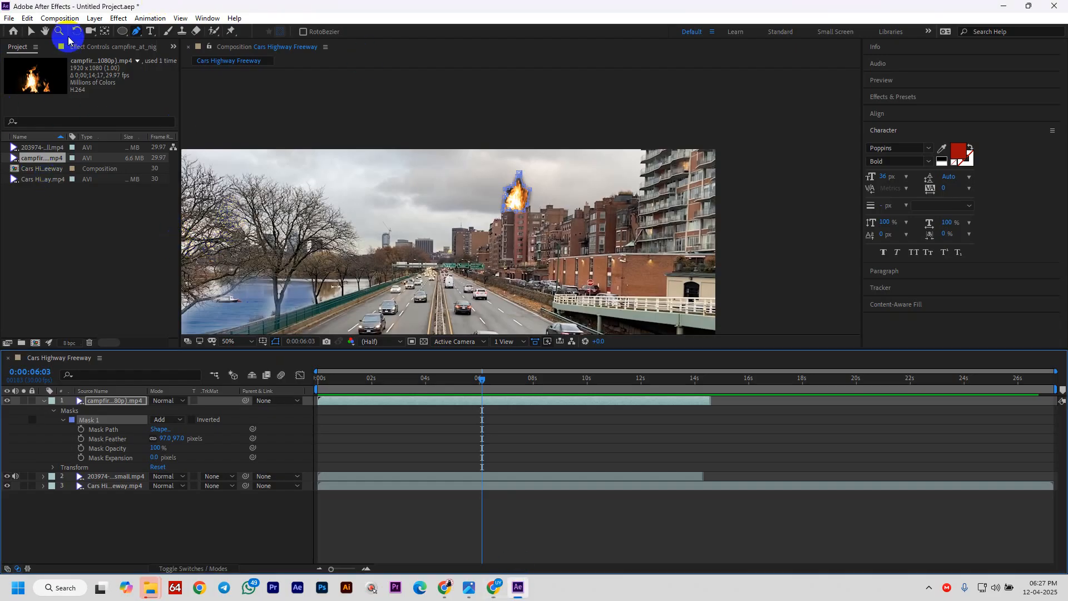
- Move the current time to 0:00:02:11 and enlarge the composition viewer
click(29, 32)
click(132, 295)
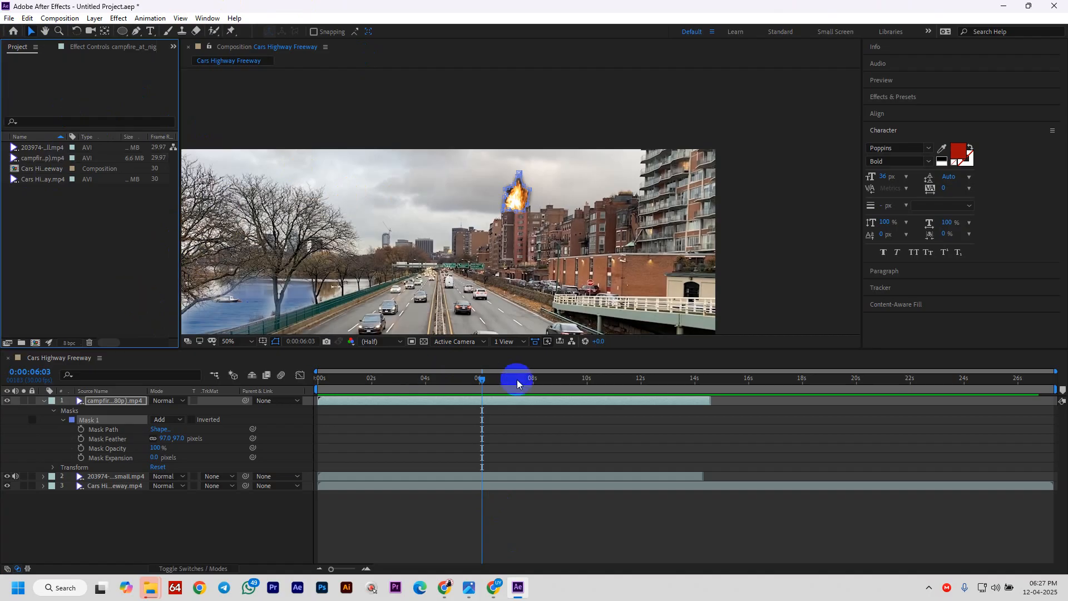
drag(488, 380, 383, 410)
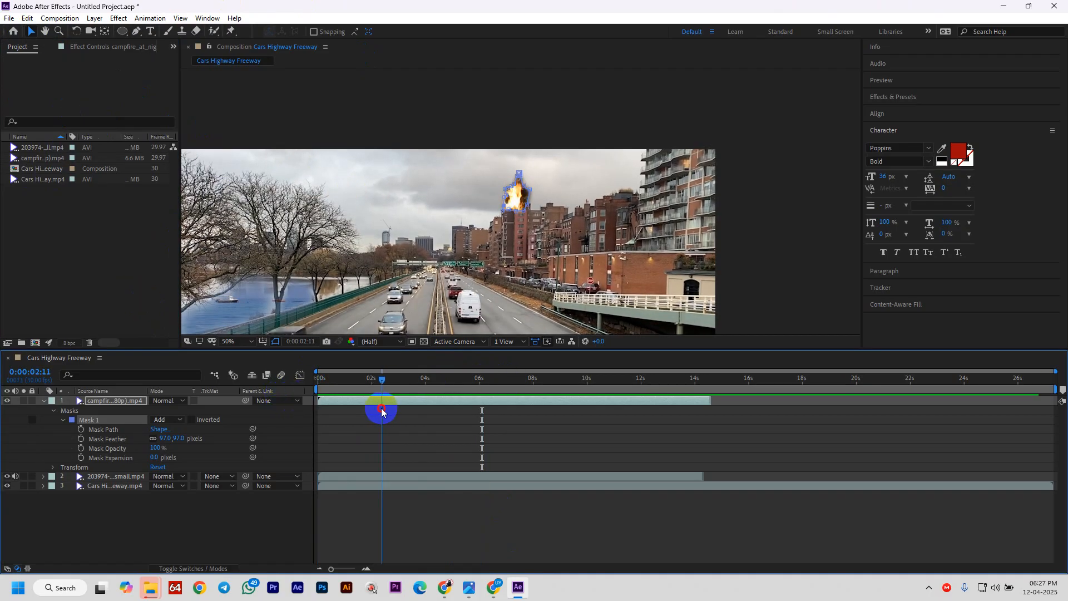
drag(428, 348, 417, 443)
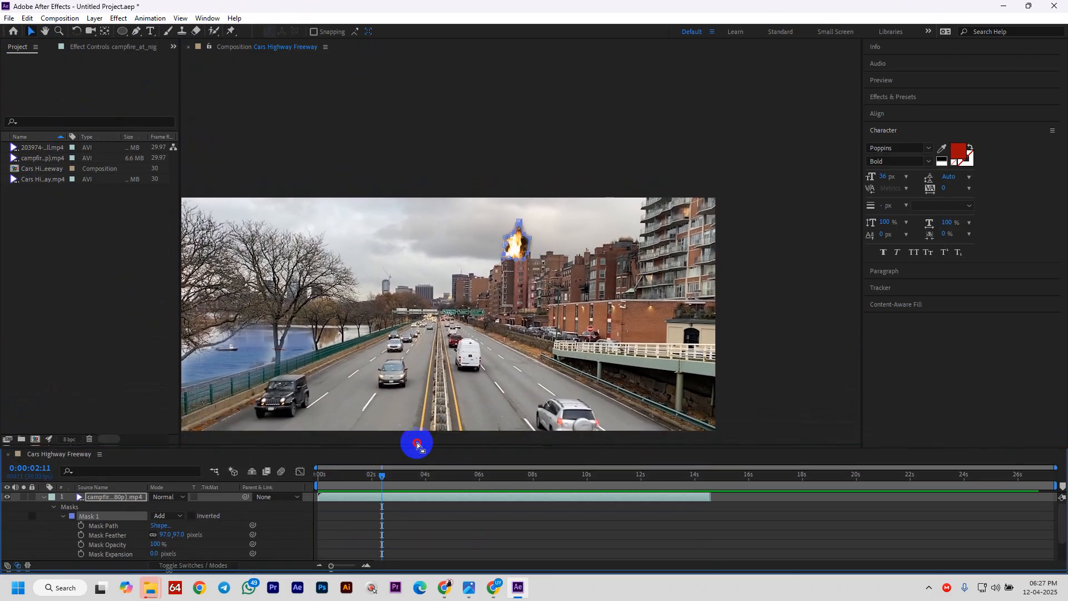
click(385, 330)
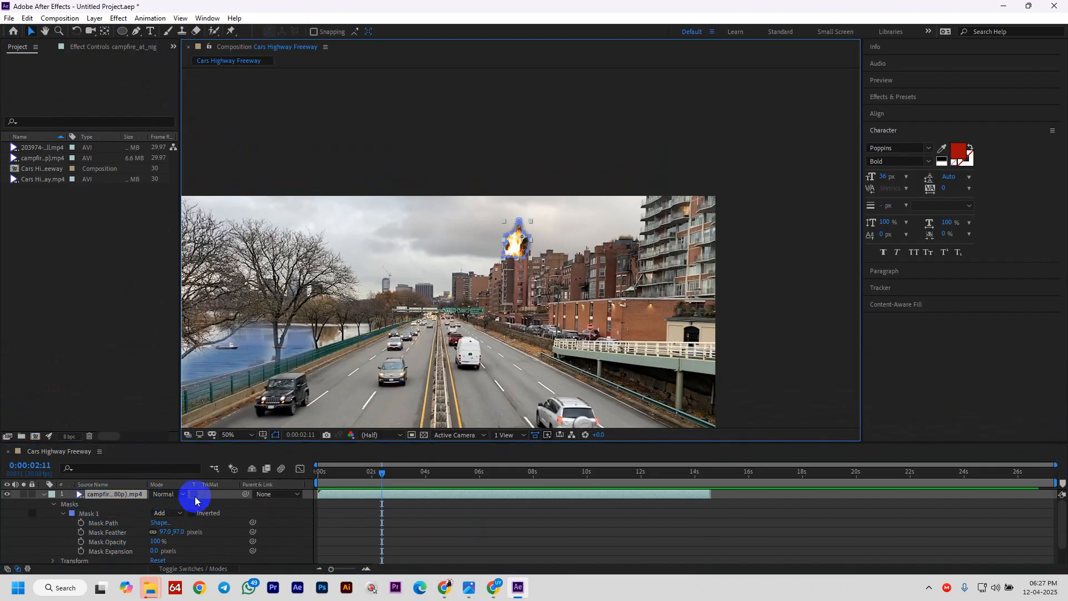
- Lower the highway footage layer's opacity to 27%, keeping the fire at 100%
key(t)
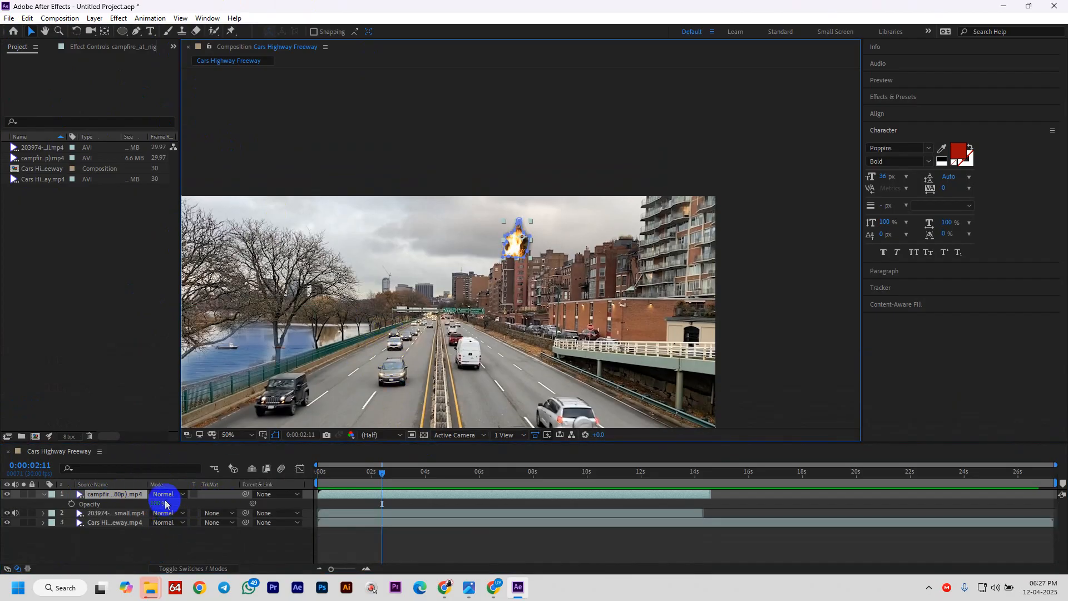
drag(153, 502, 210, 520)
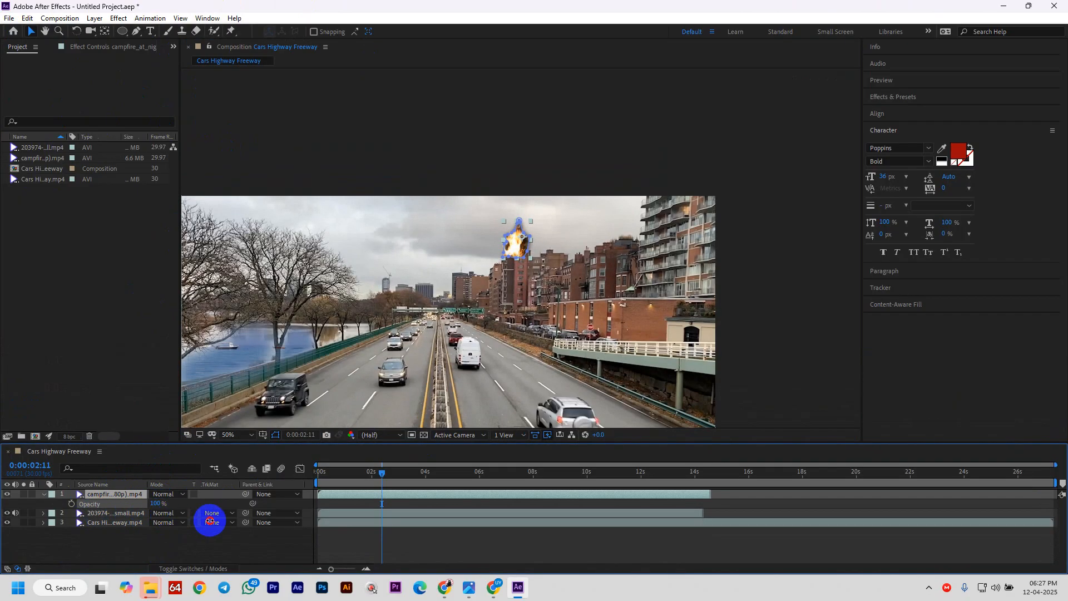
click(111, 513)
click(113, 523)
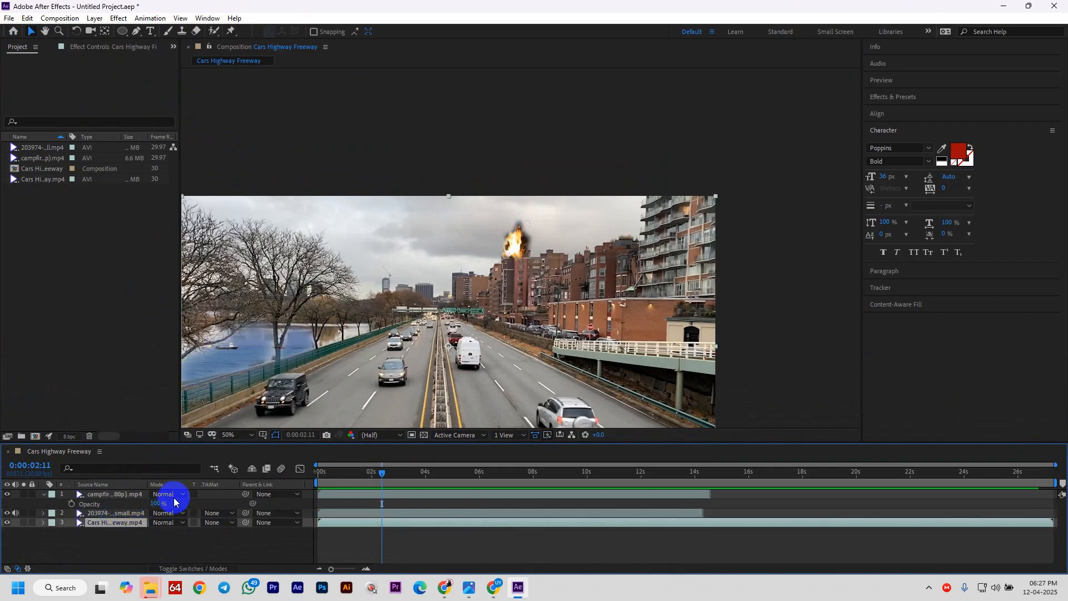
drag(159, 529, 118, 535)
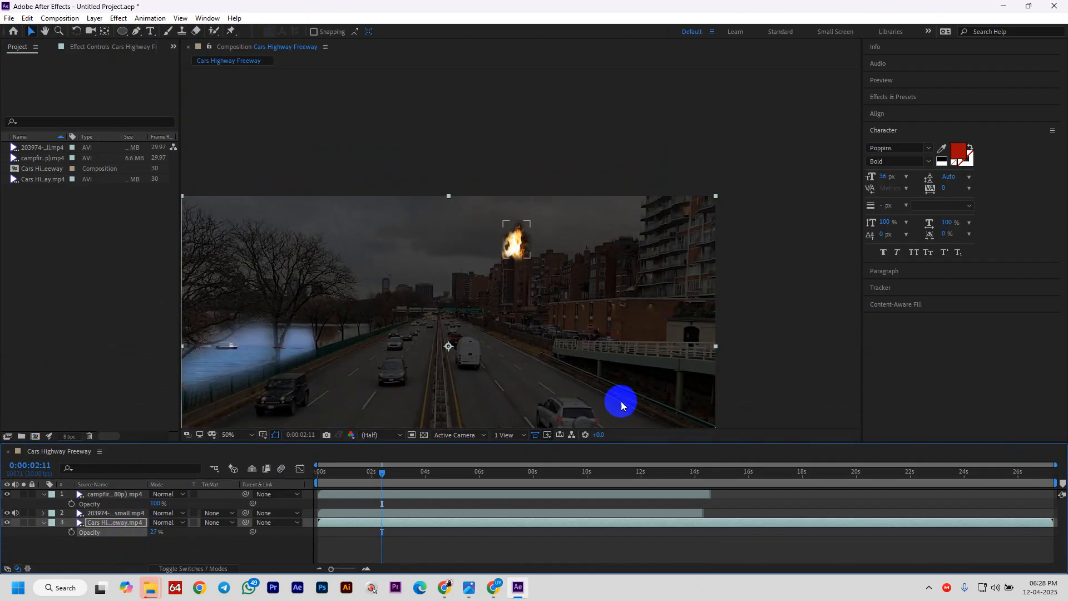
click(734, 295)
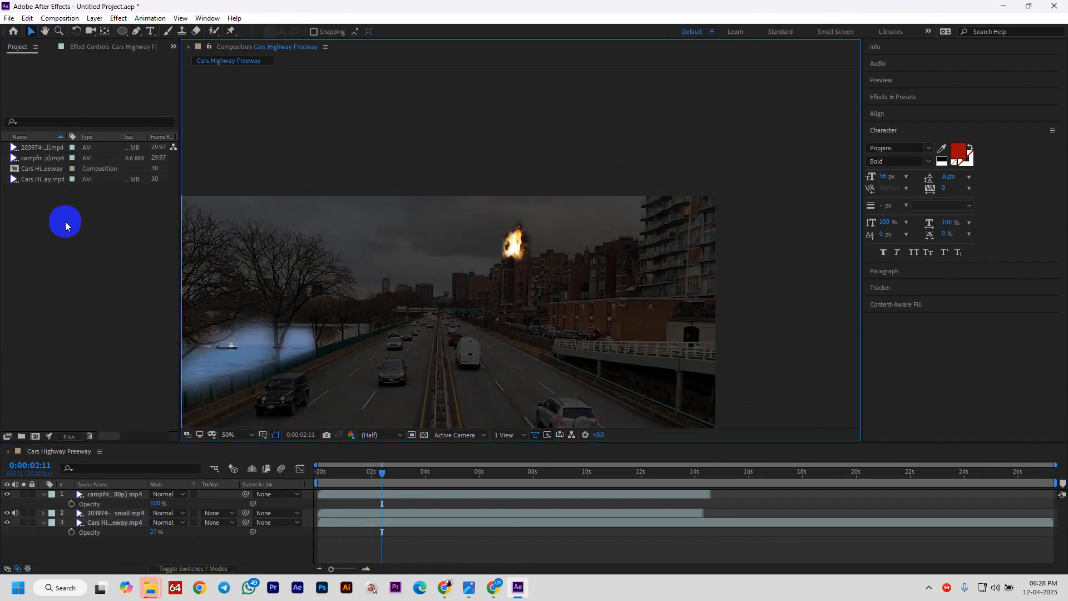
- Create a text layer with the name in the scene's middle and scale it up
click(76, 241)
click(149, 32)
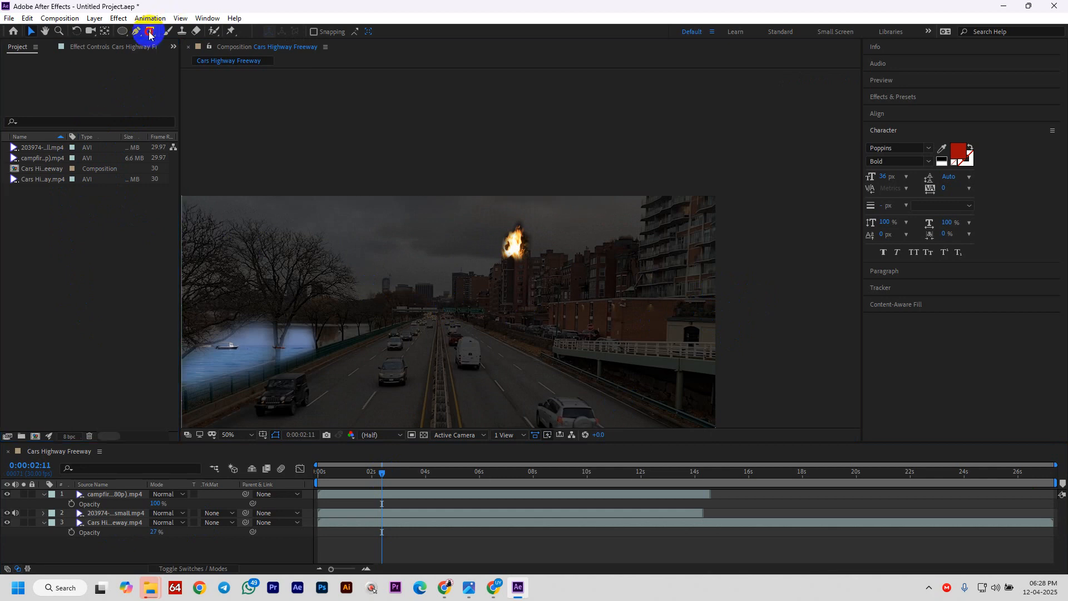
click(404, 312)
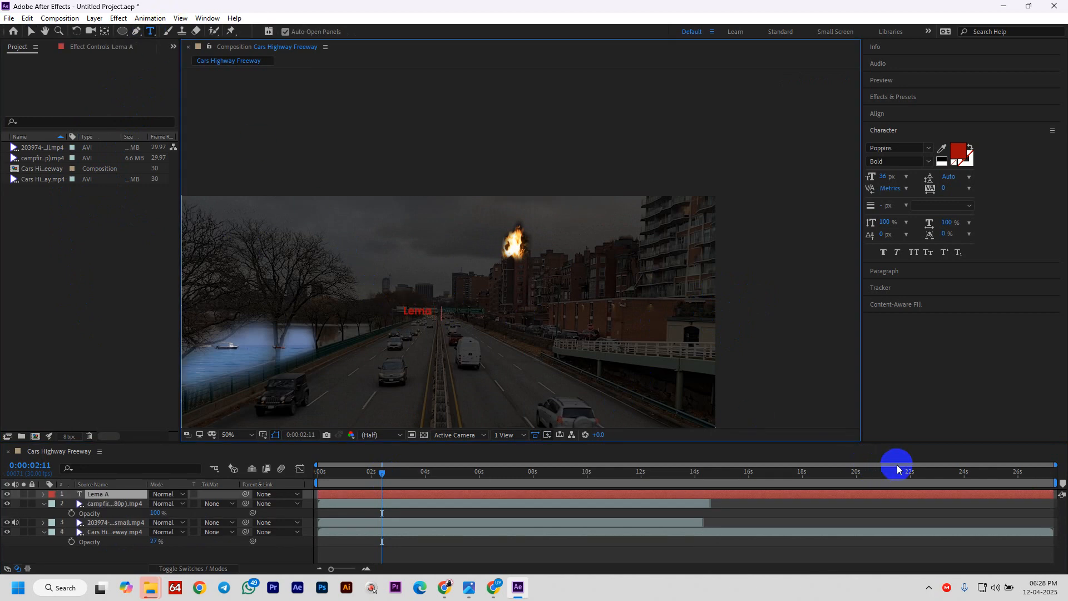
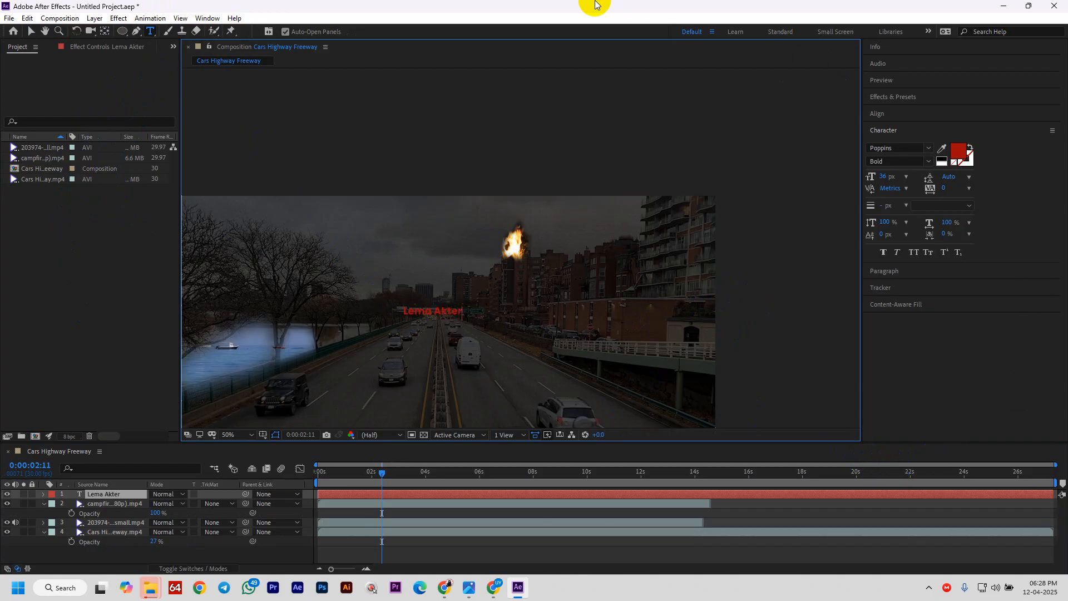
key(v)
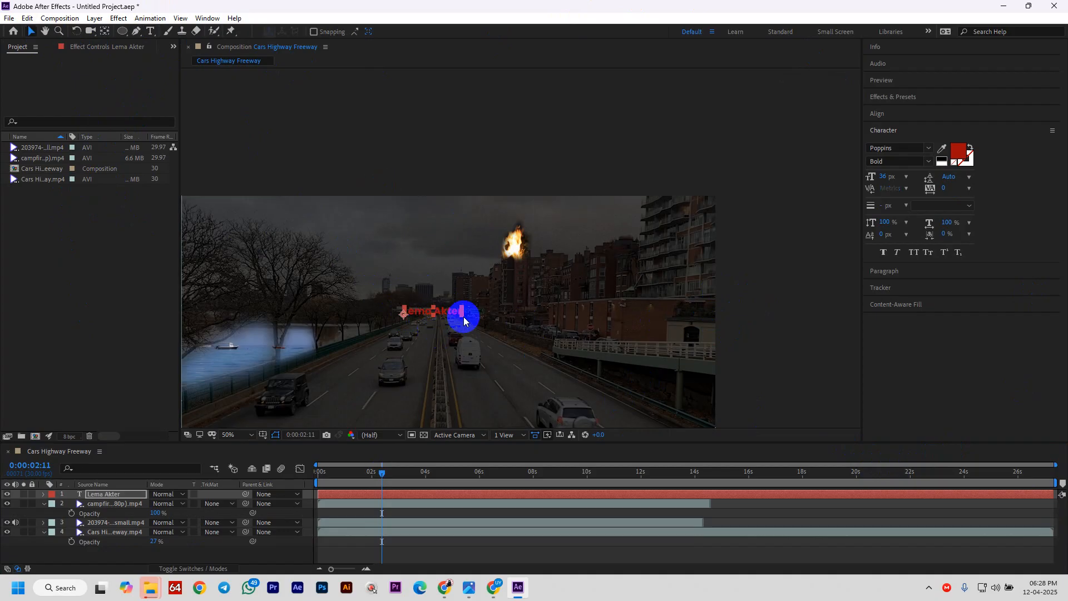
drag(461, 321, 515, 326)
- Set the title text's fill colour to white in the Character panel
double_click(514, 325)
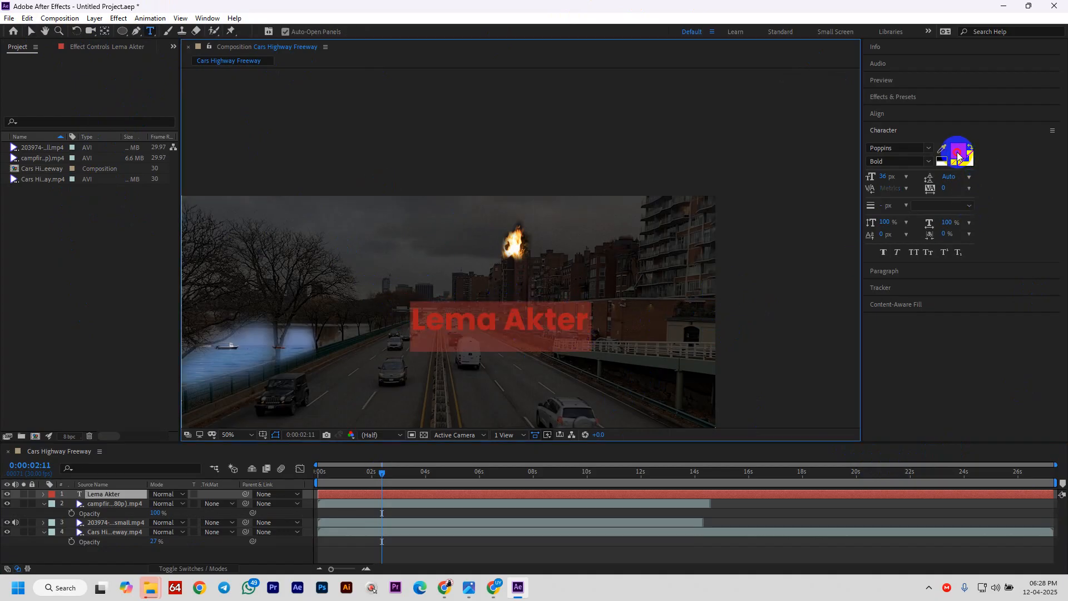
click(958, 155)
drag(45, 73, 15, 28)
click(258, 30)
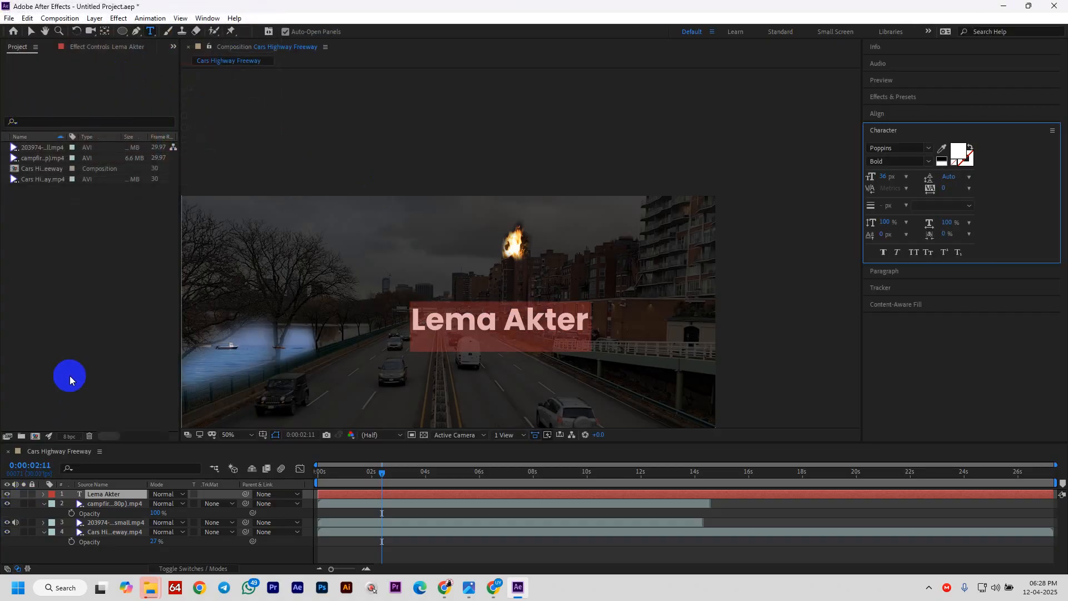
click(70, 375)
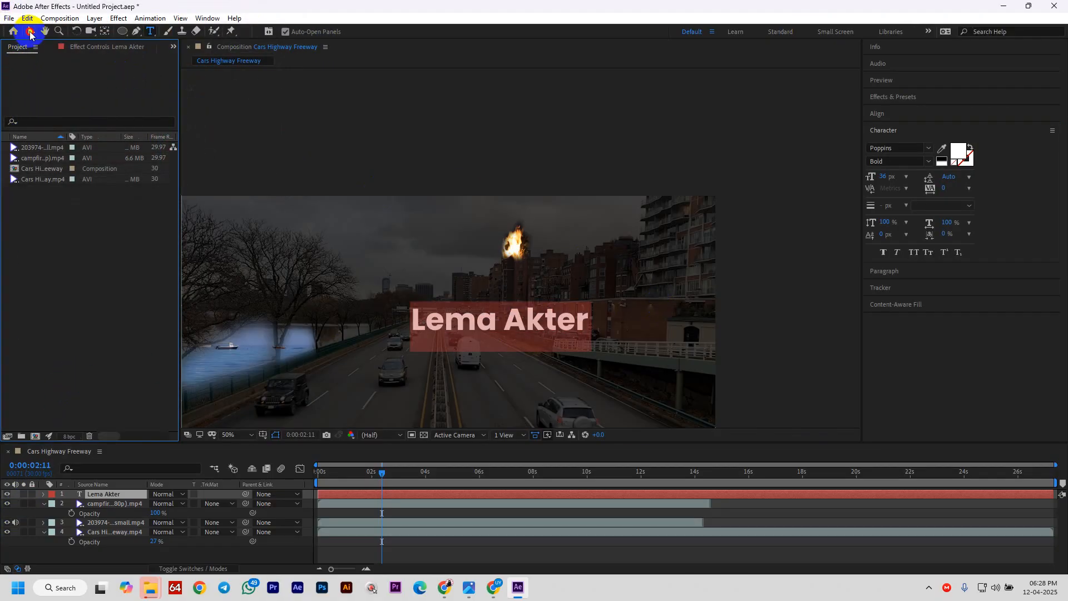
- Drag the name title until it sits centred just beneath the rooftop fire
click(30, 32)
drag(572, 350, 646, 271)
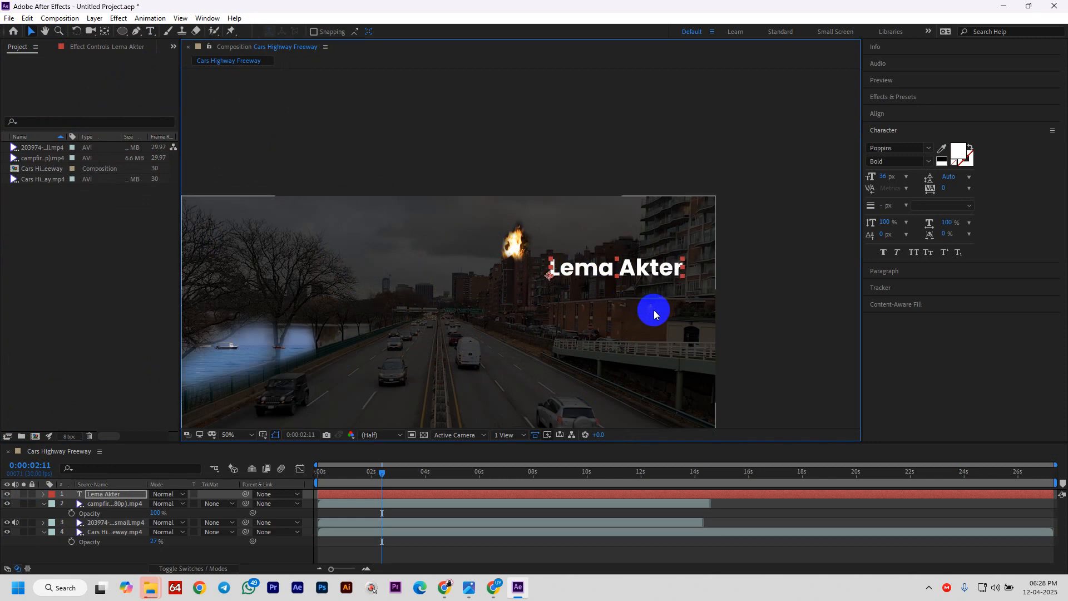
drag(620, 268, 531, 278)
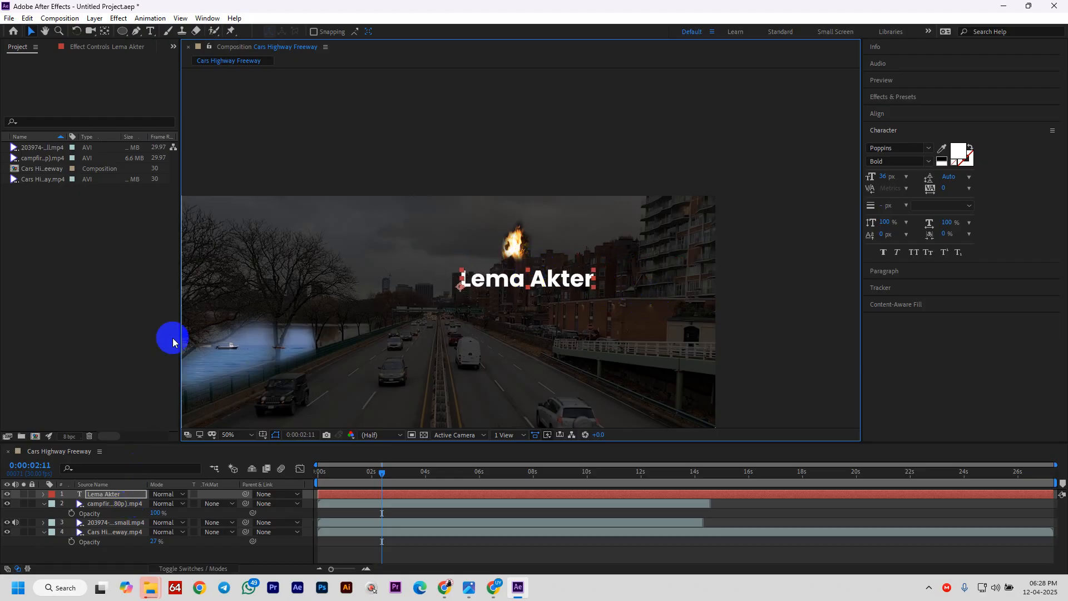
click(129, 31)
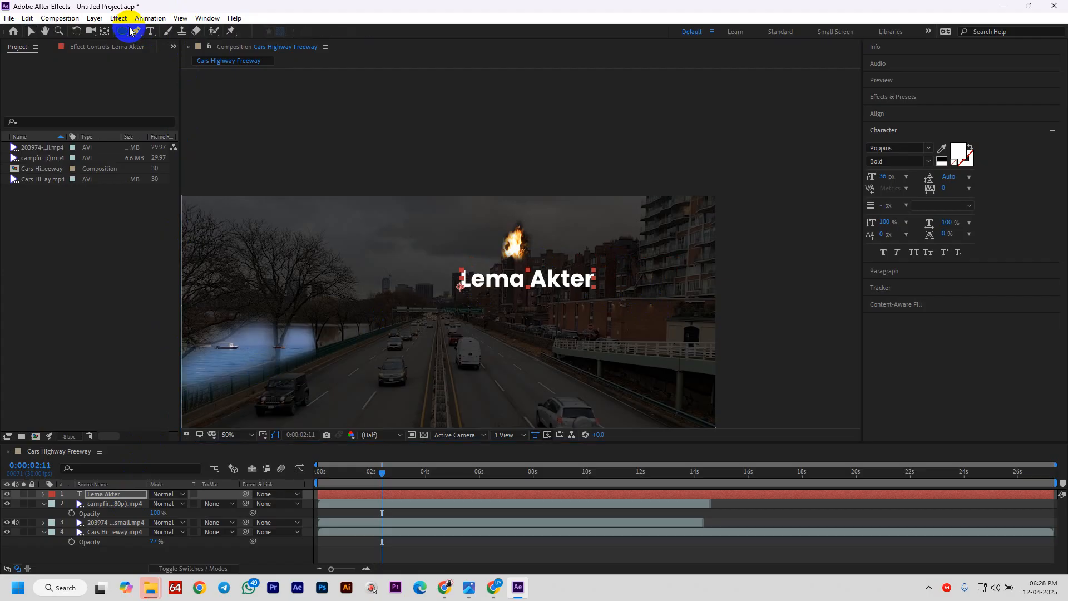
click(120, 565)
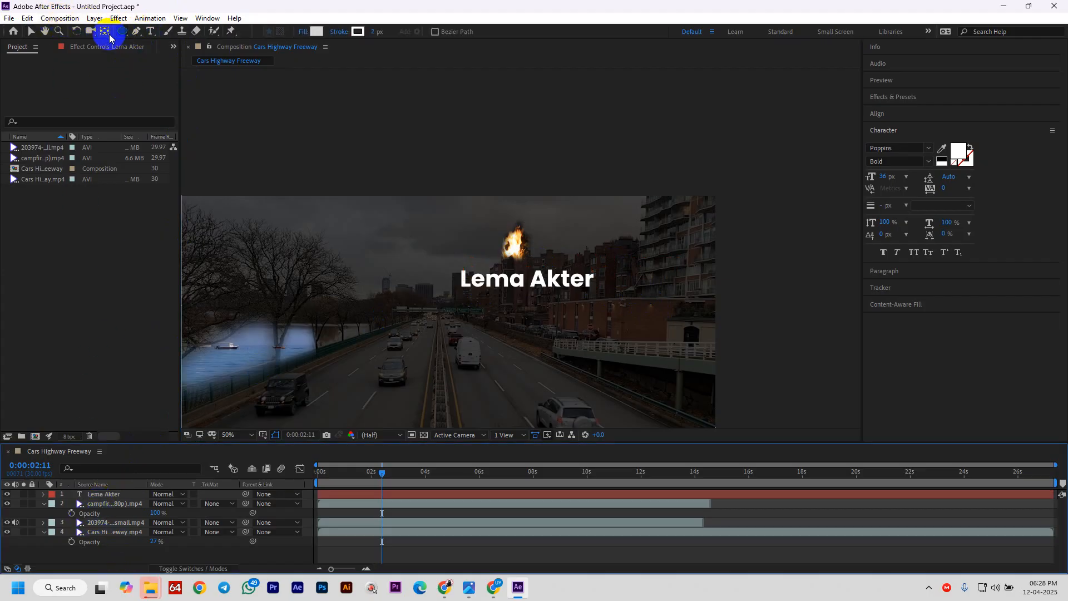
- Draw a thin vertical bar shape left of the title and shift the title slightly left and down
drag(122, 31, 162, 34)
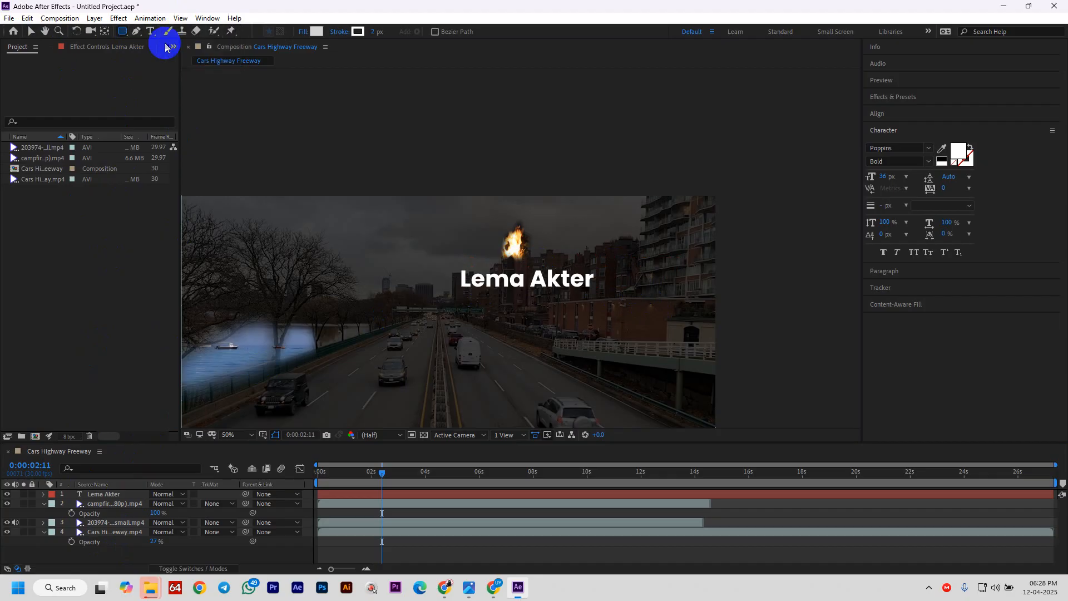
drag(439, 255, 444, 295)
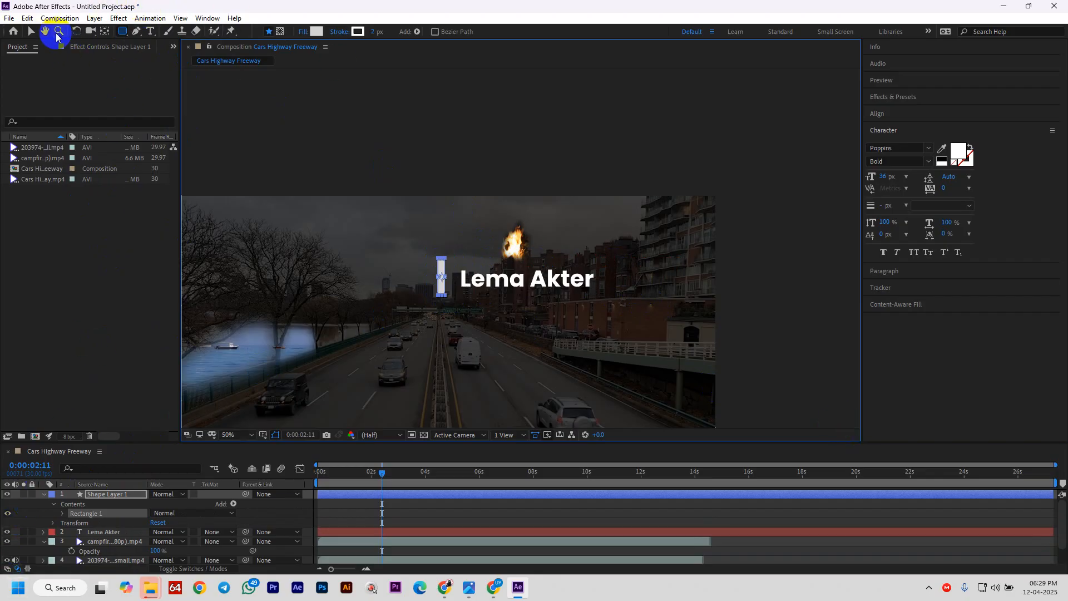
click(32, 32)
drag(532, 286, 532, 282)
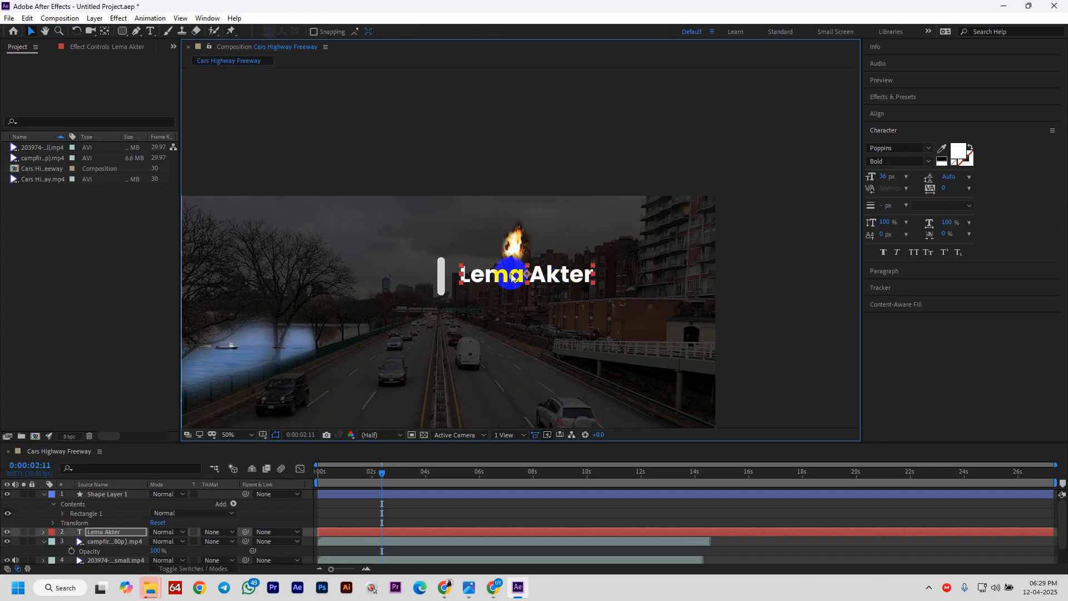
drag(508, 276, 433, 317)
- Move the white bar lower beside the title and reveal the title layer's Position property
click(443, 283)
drag(488, 281, 482, 323)
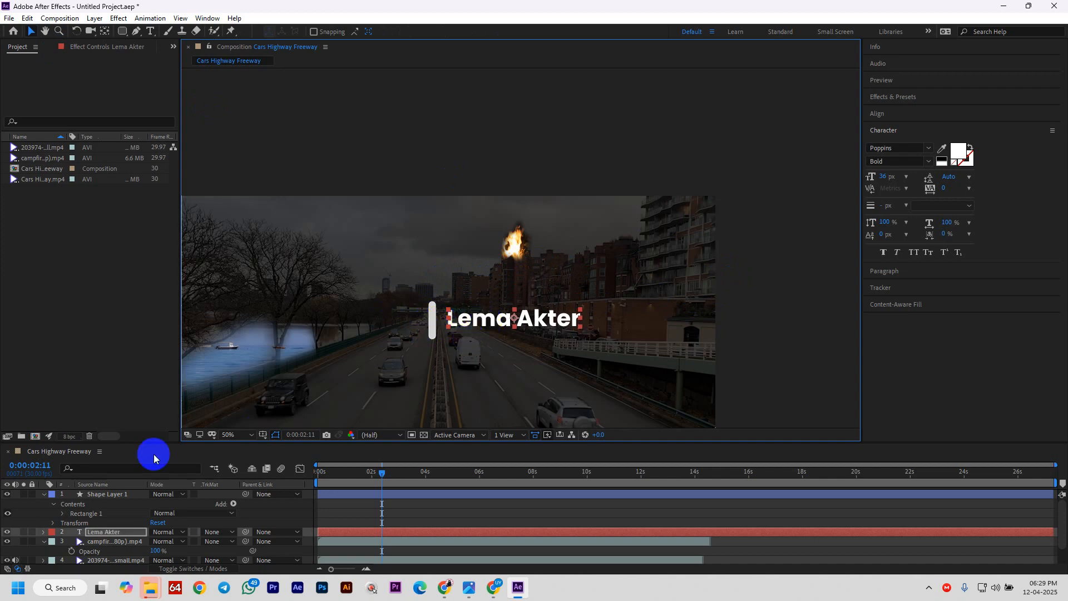
key(t)
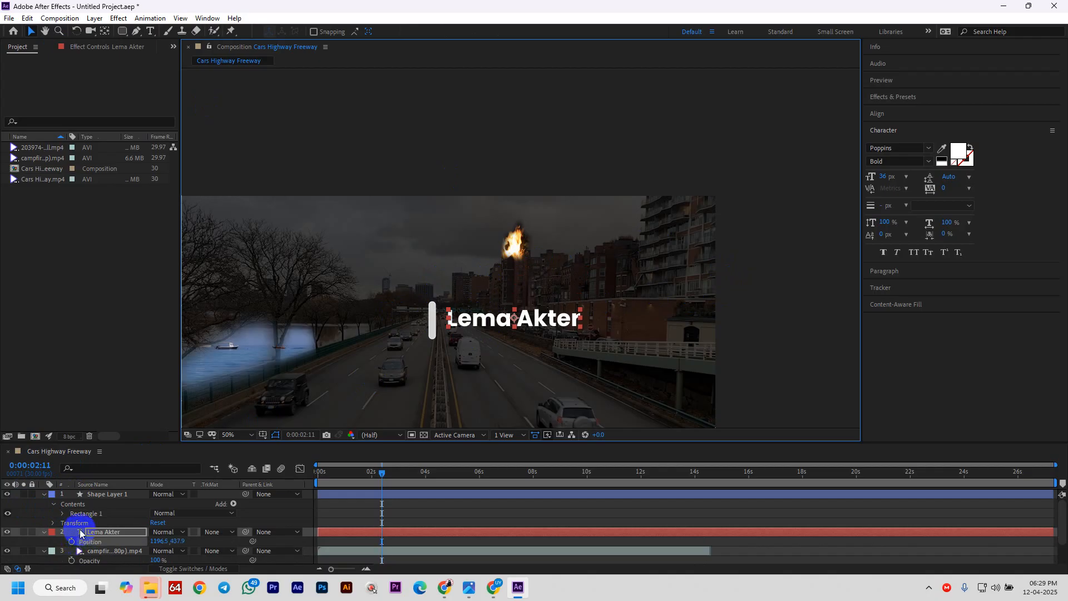
- Keyframe the title's Position at 0:00:02:11 and drag it left of the bar at 0:00:01:08
click(71, 541)
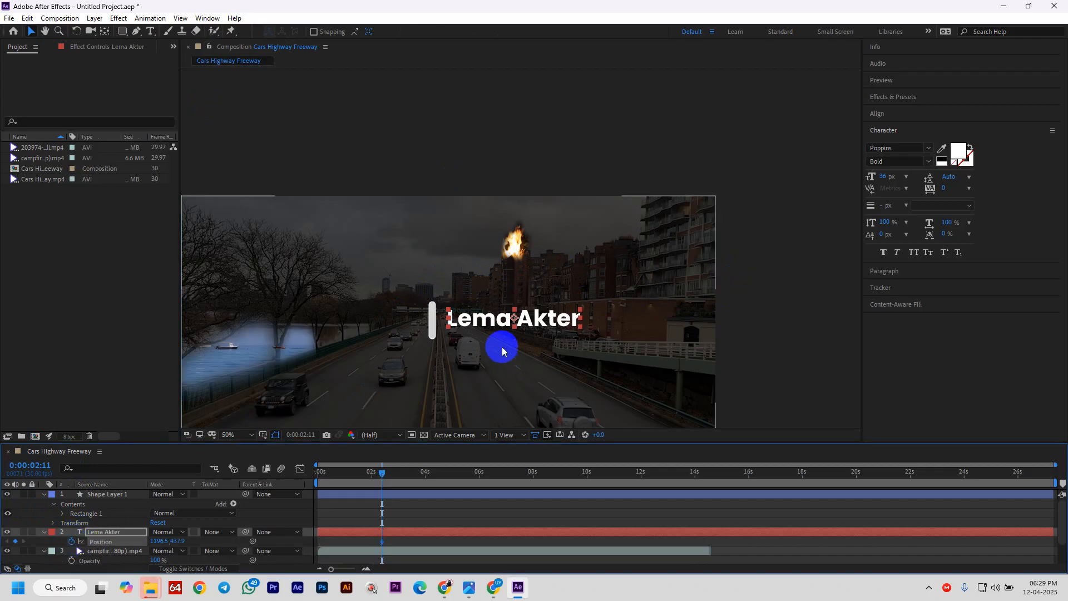
click(501, 326)
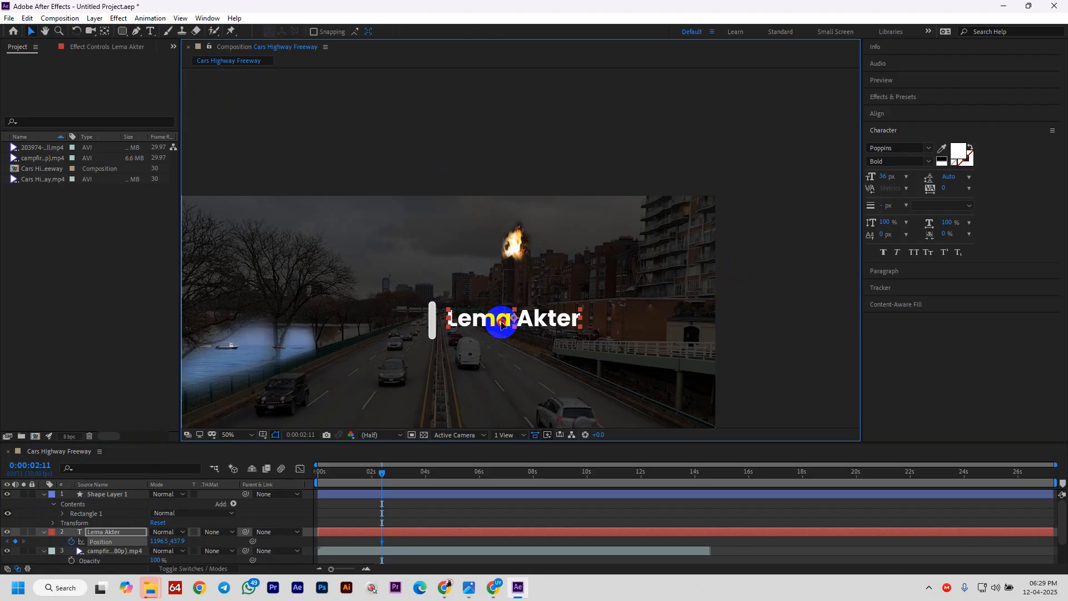
drag(381, 473, 353, 483)
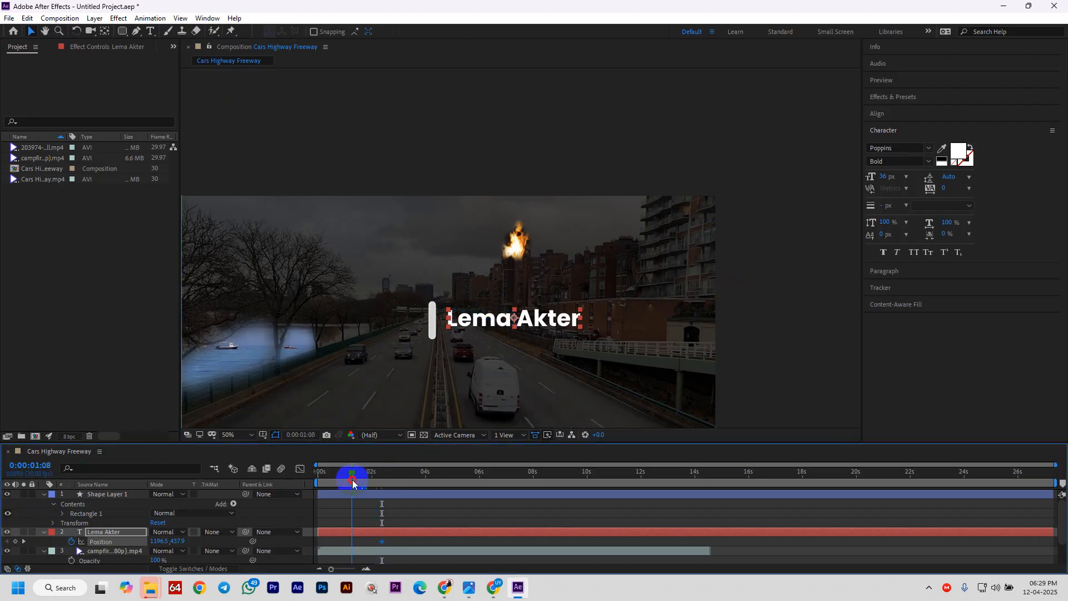
drag(547, 325, 382, 325)
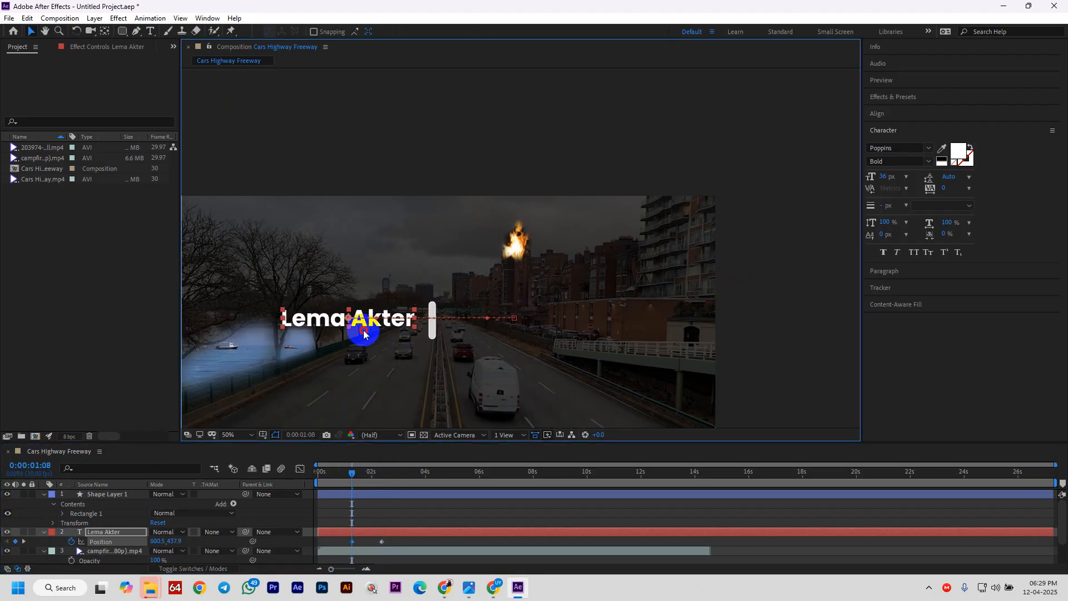
key(space)
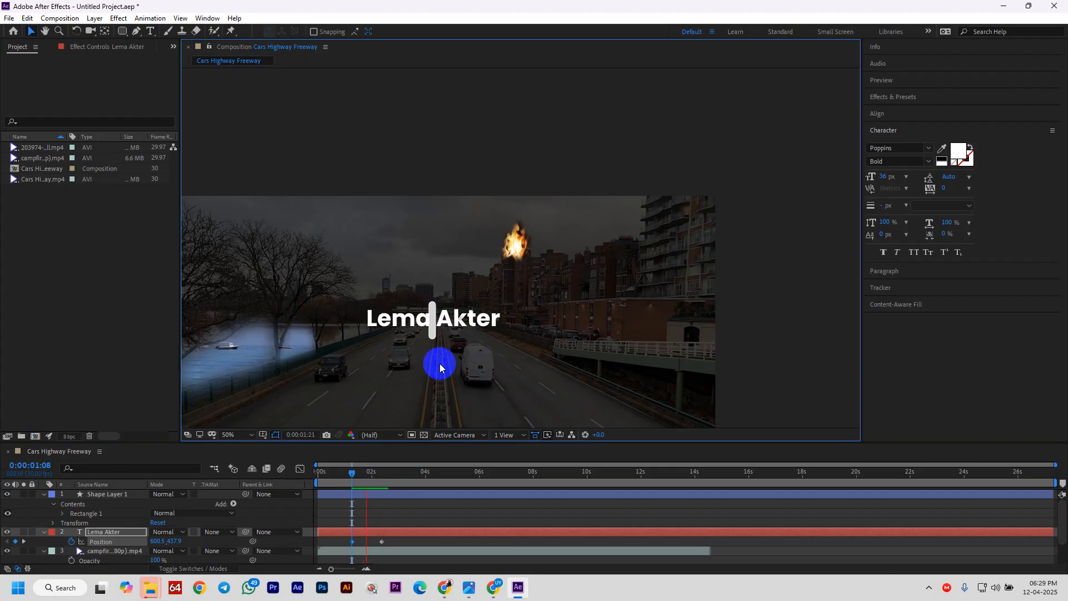
key(space)
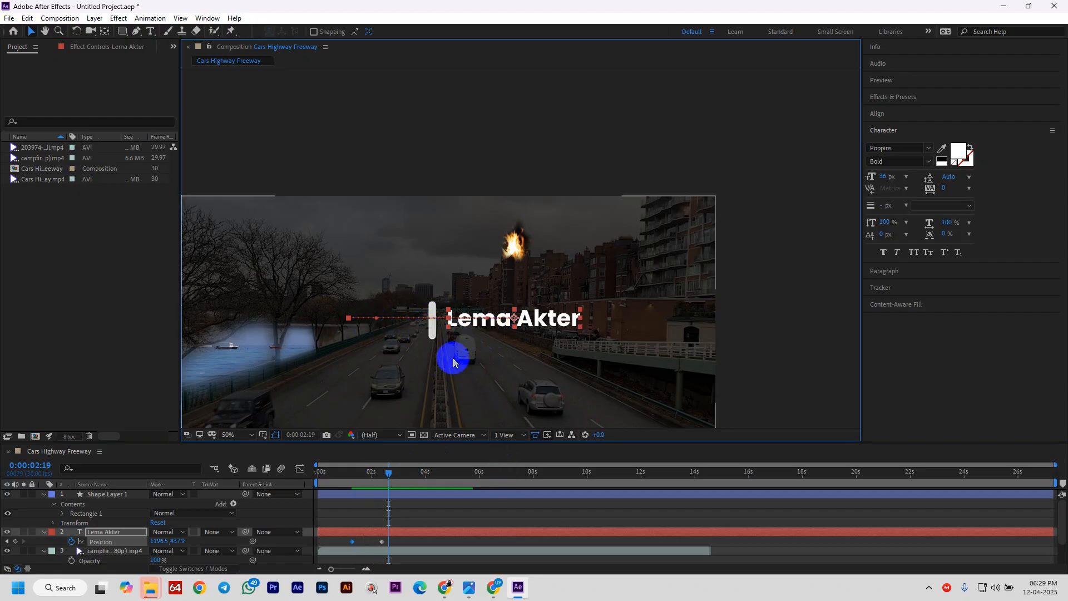
click(433, 333)
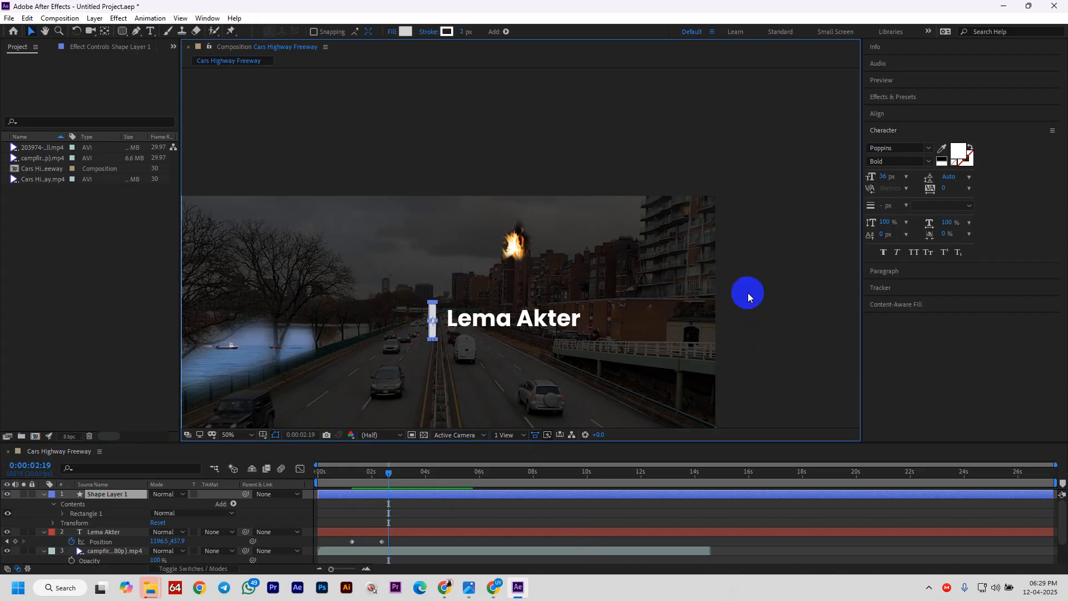
click(747, 292)
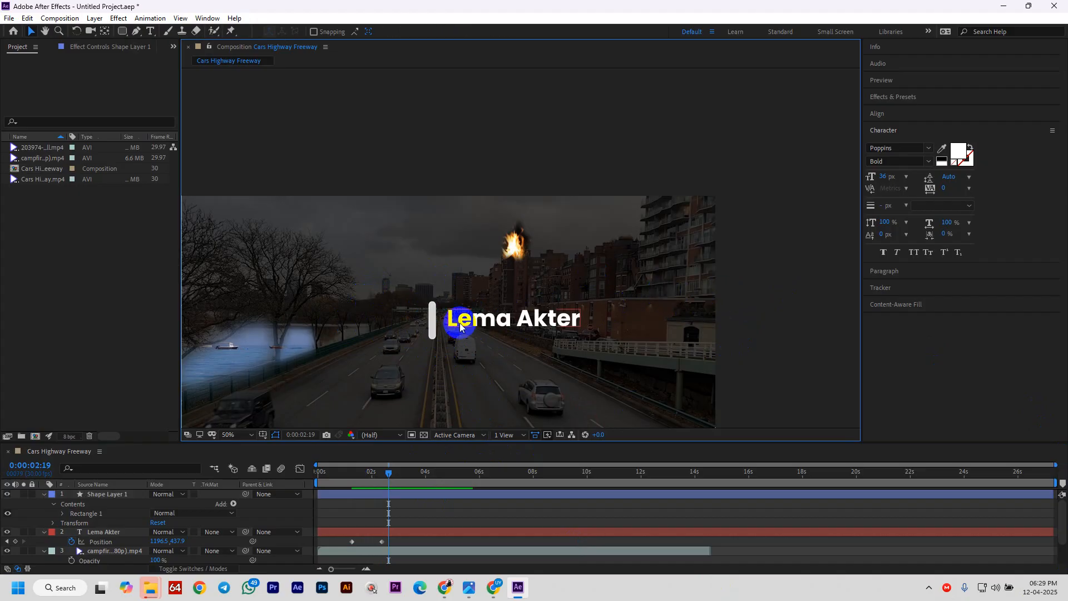
click(453, 321)
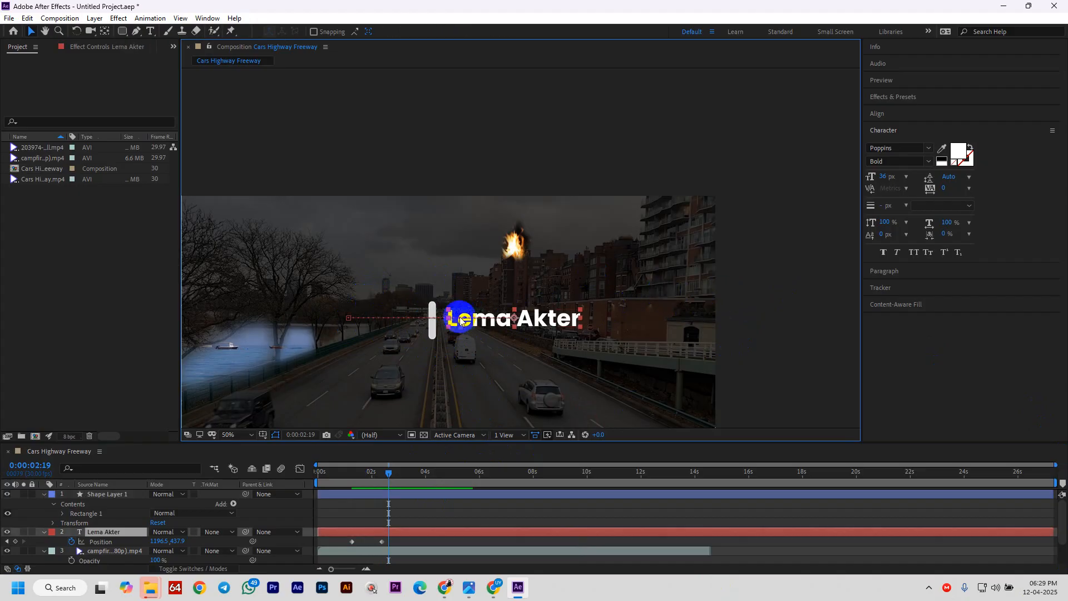
click(123, 31)
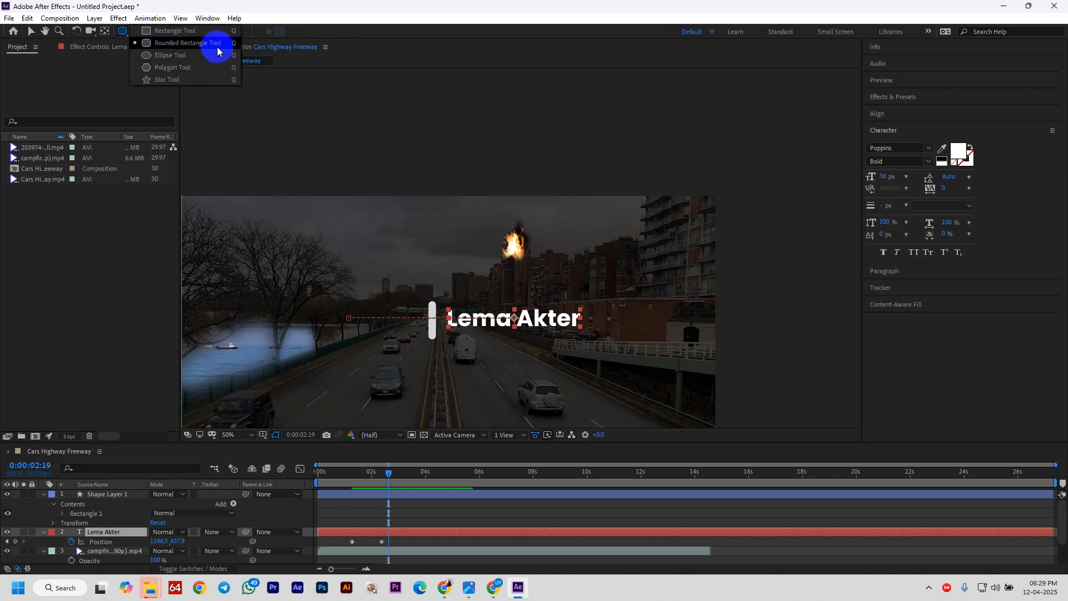
drag(436, 299, 588, 337)
click(388, 542)
mouse_move(387, 474)
mouse_down()
mouse_move(345, 481)
mouse_move(382, 481)
mouse_up()
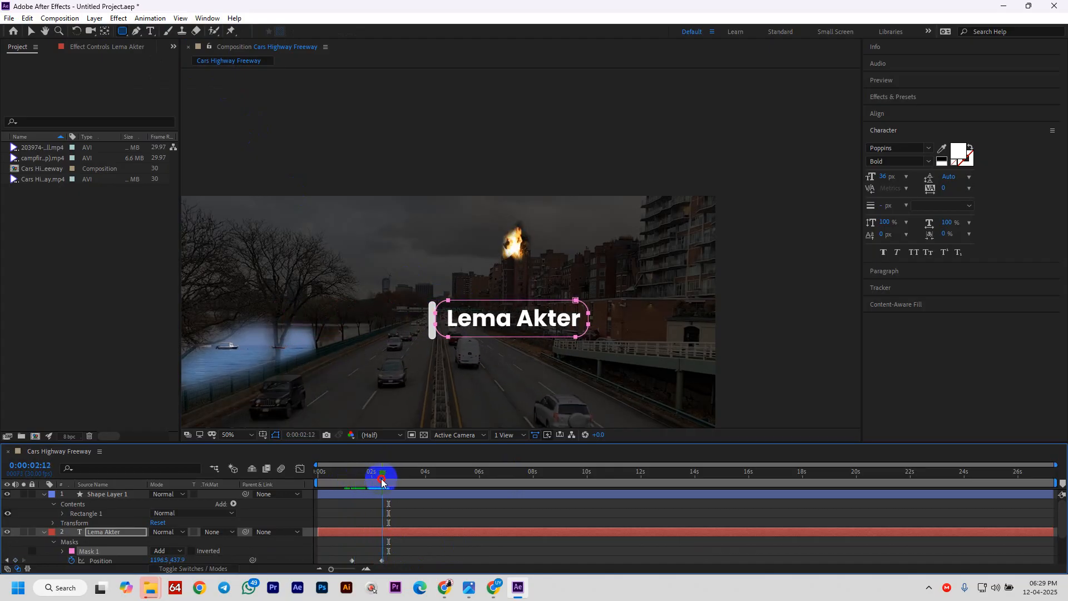
click(45, 532)
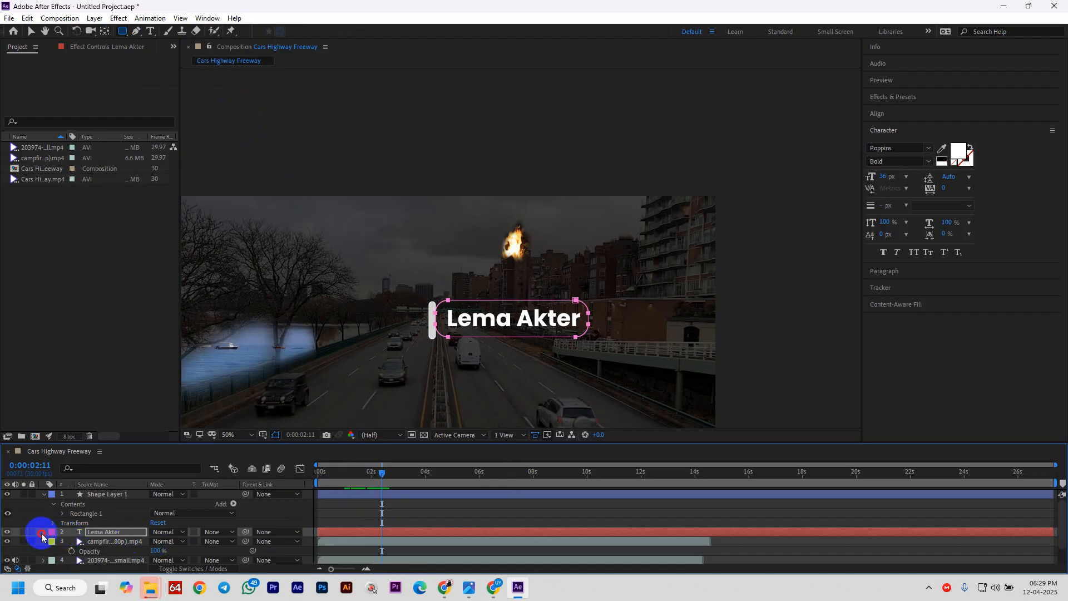
- Expand the title layer, enlarge the timeline area, and add a Position text animator
click(44, 532)
drag(137, 442, 146, 383)
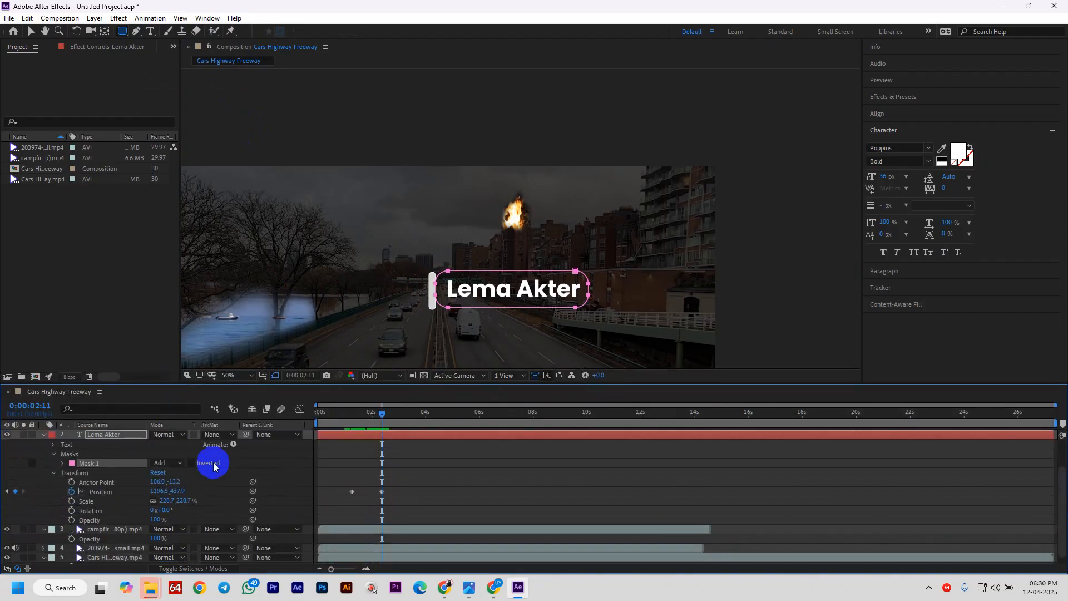
click(233, 445)
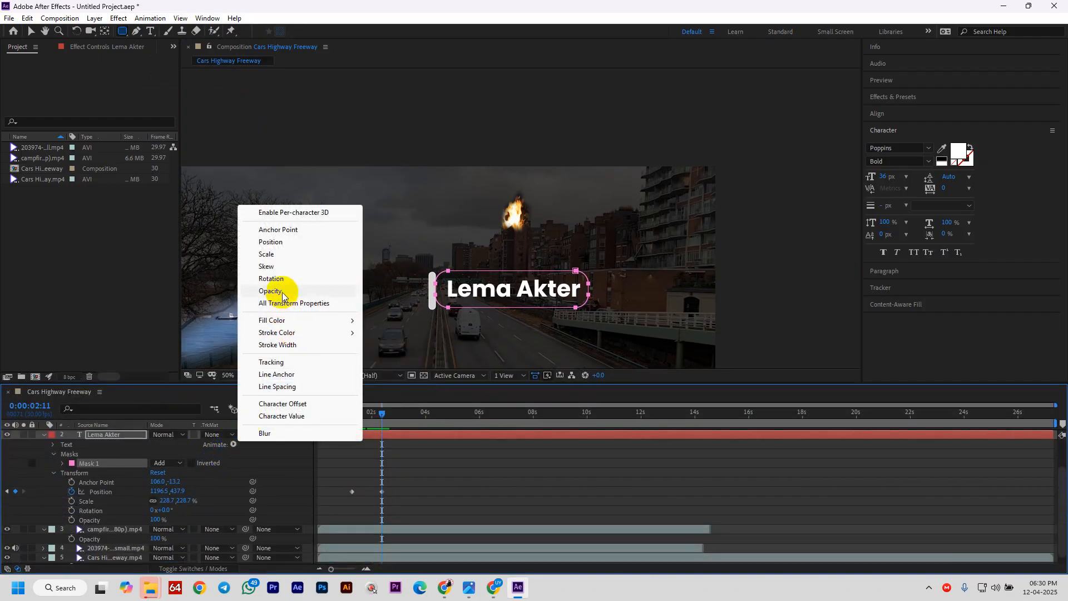
click(279, 246)
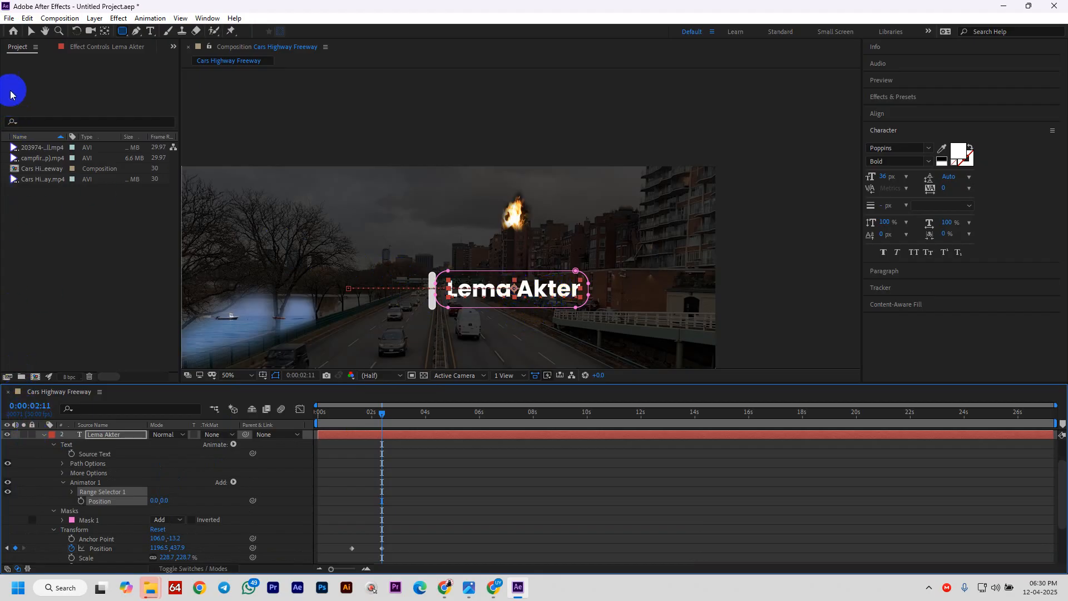
- Undo the trial move, then delete Animator 1 and Mask 1 from the title layer
click(33, 31)
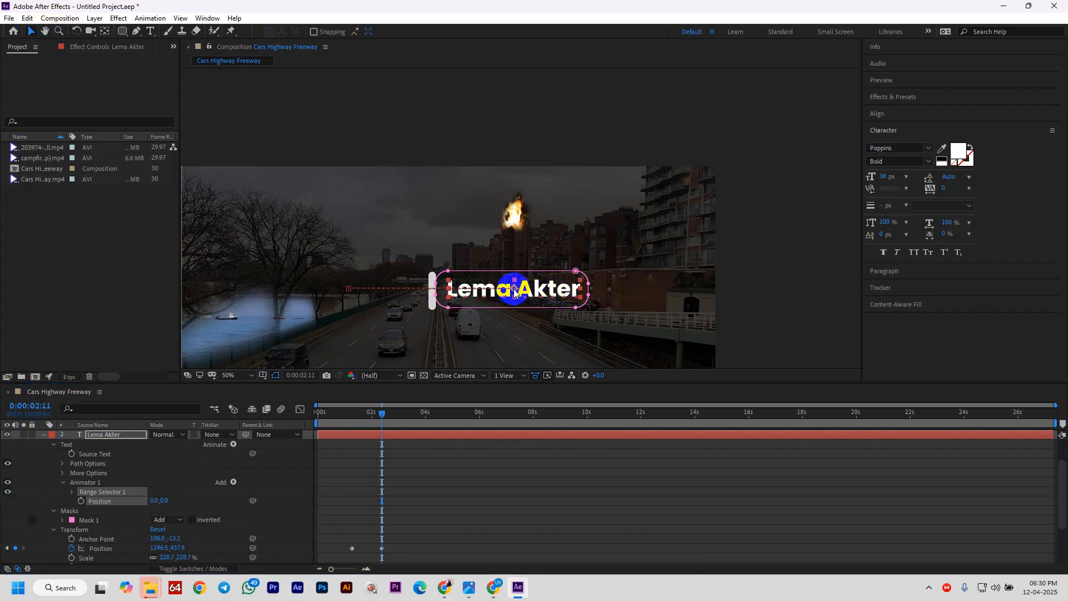
drag(514, 291, 406, 287)
key(ctrl+z)
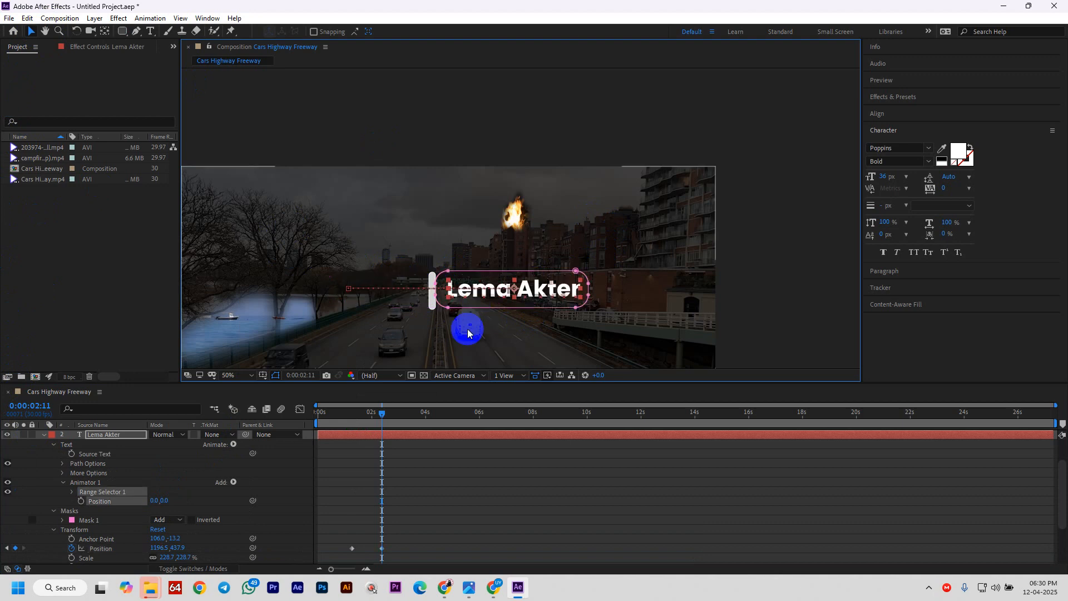
click(89, 482)
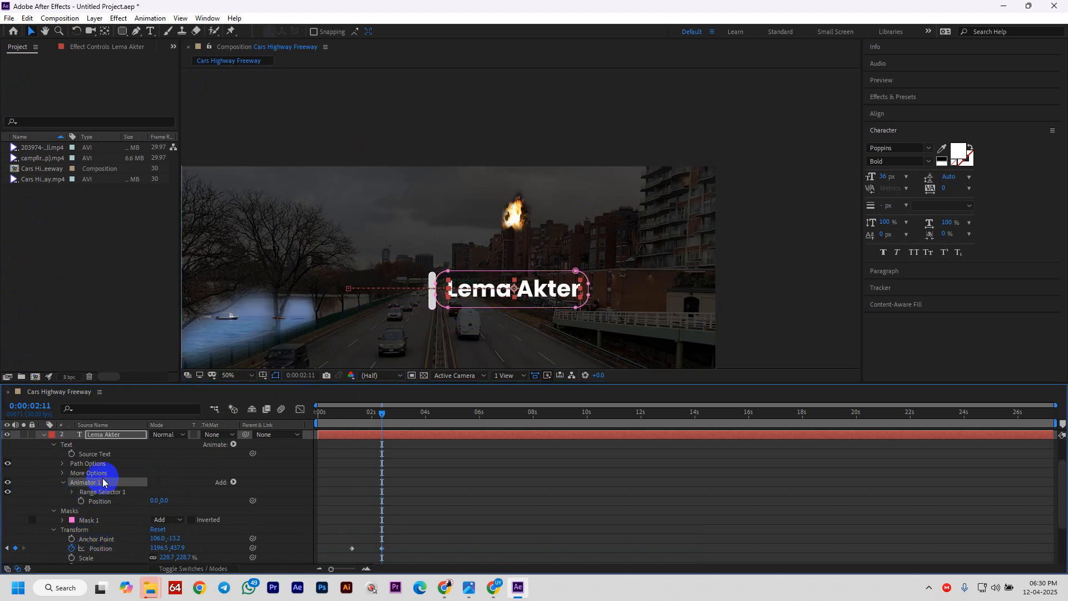
key(Delete)
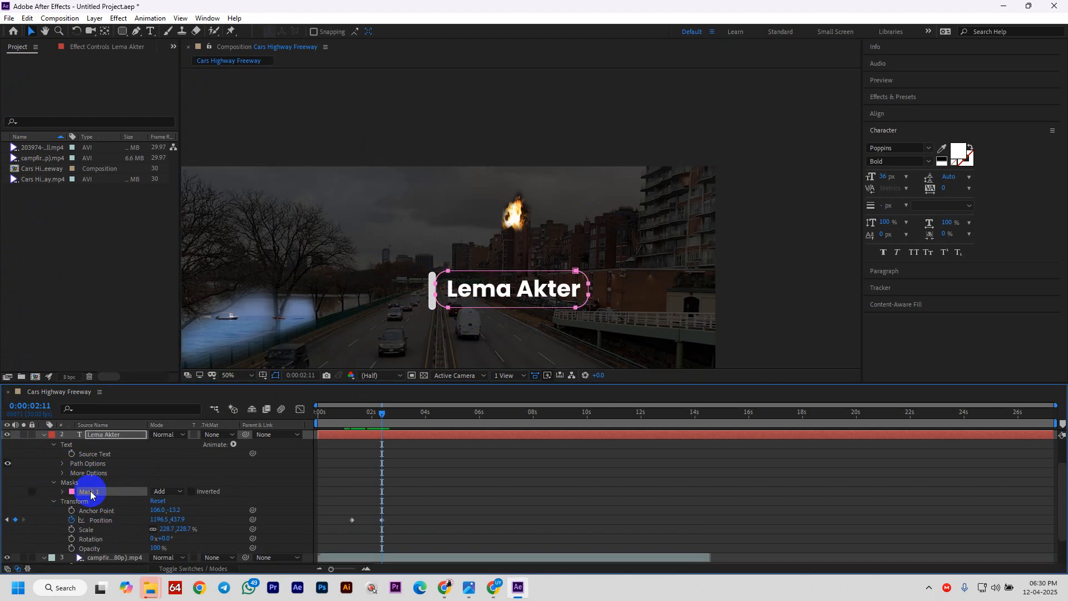
key(Delete)
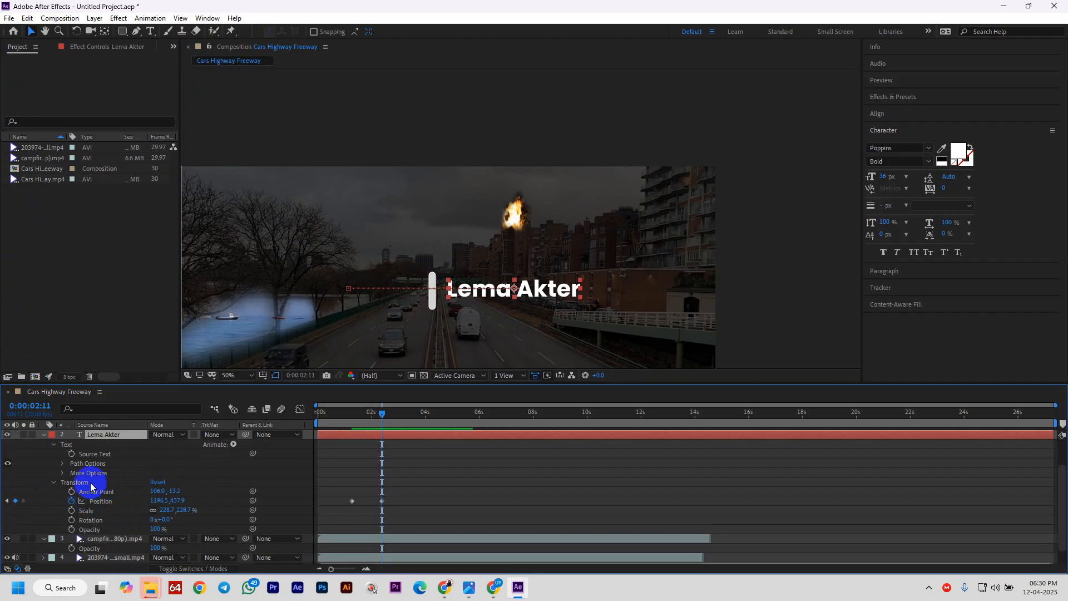
scroll(90, 487, up, 2)
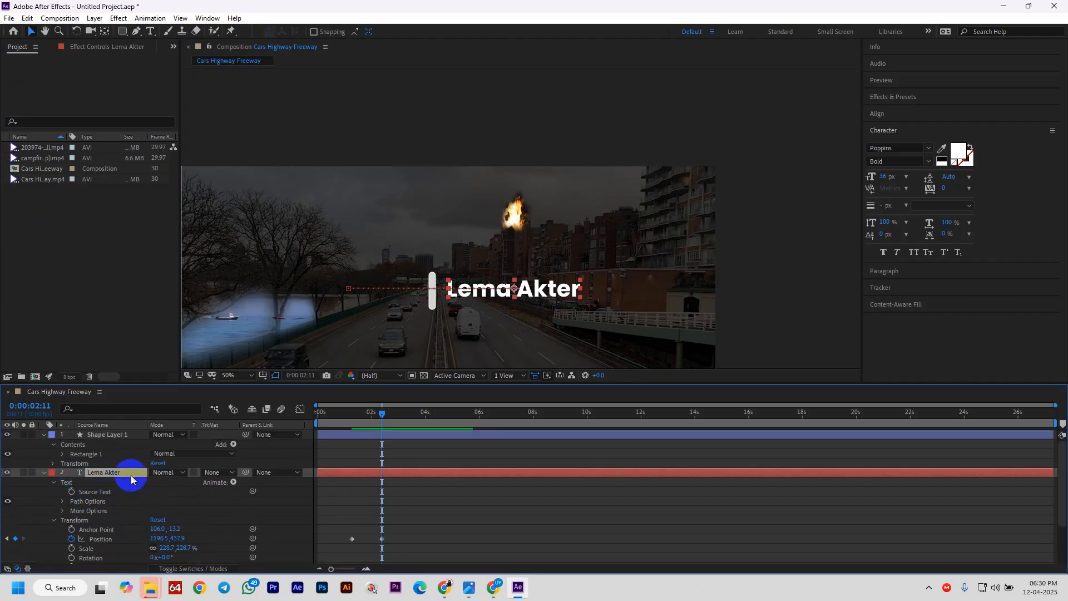
- Remove the layer's Position keyframes and add a Position text animator to the title
click(71, 538)
click(234, 481)
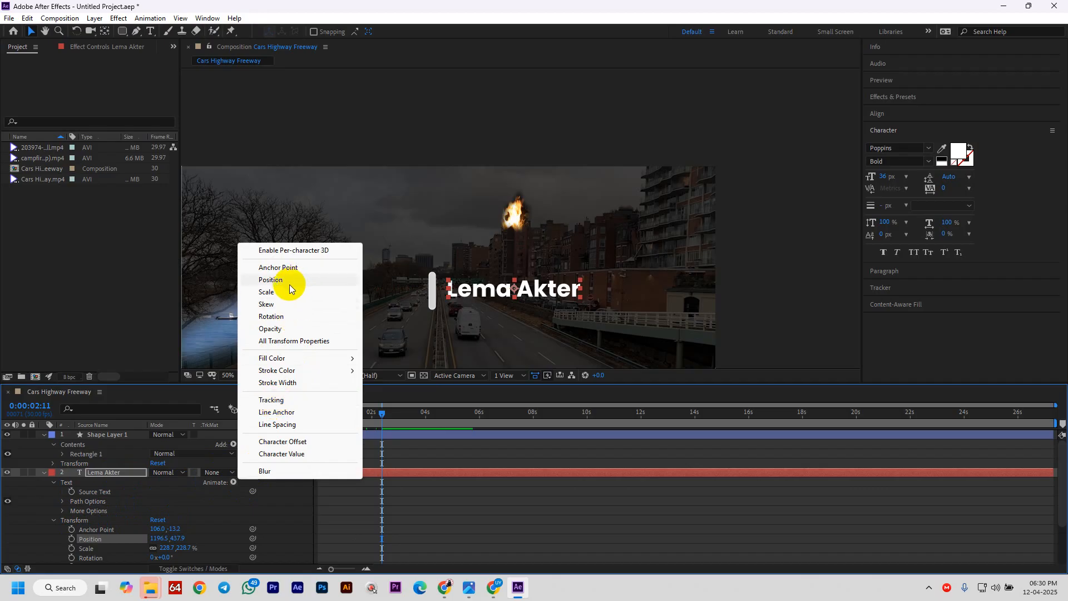
click(270, 280)
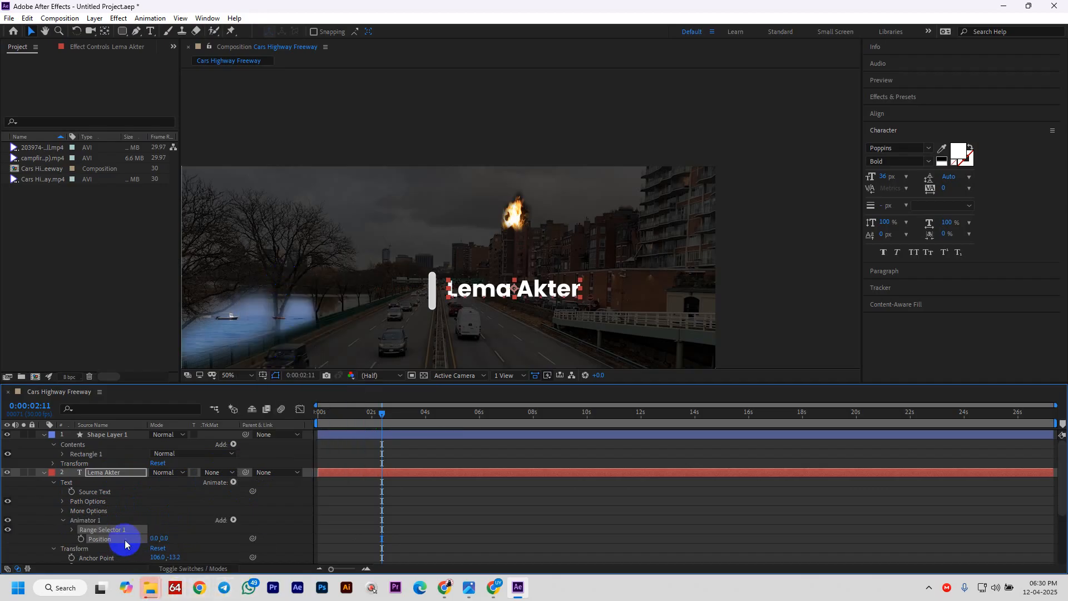
scroll(134, 539, down, 1)
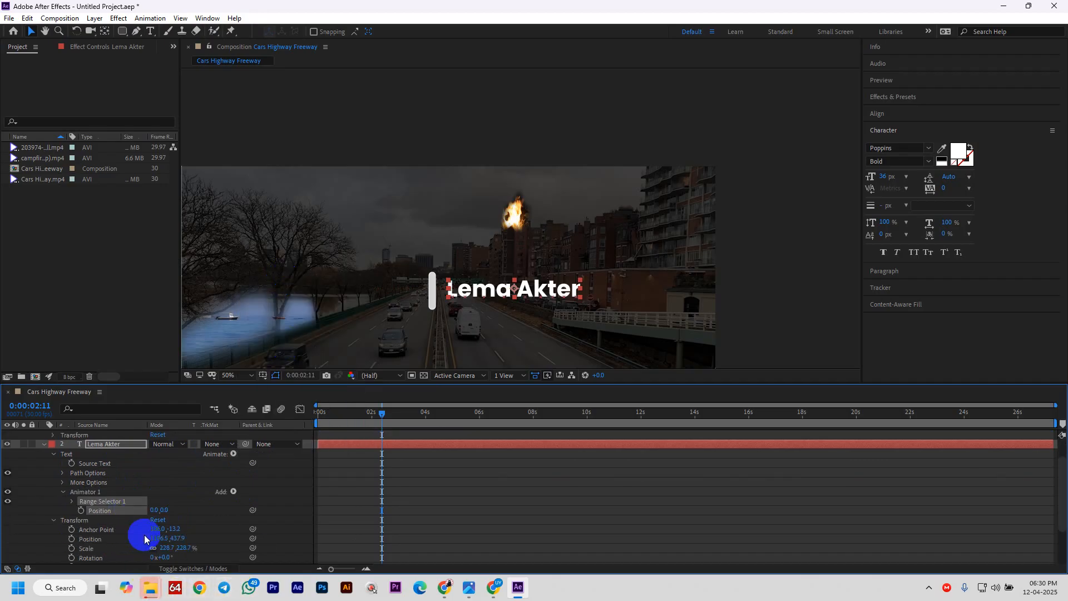
- Keyframe Animator 1 Position from -245.7,0 at 0:00:01:00 to 0,0, retiming the end key to 0:00:02:05
click(81, 511)
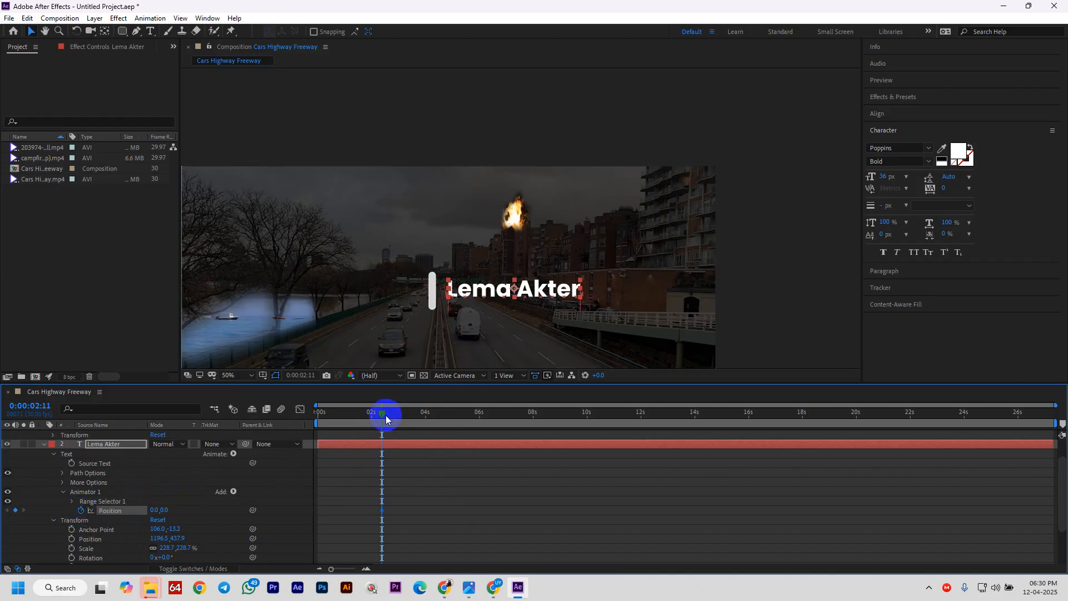
drag(388, 419, 346, 417)
drag(538, 303, 371, 304)
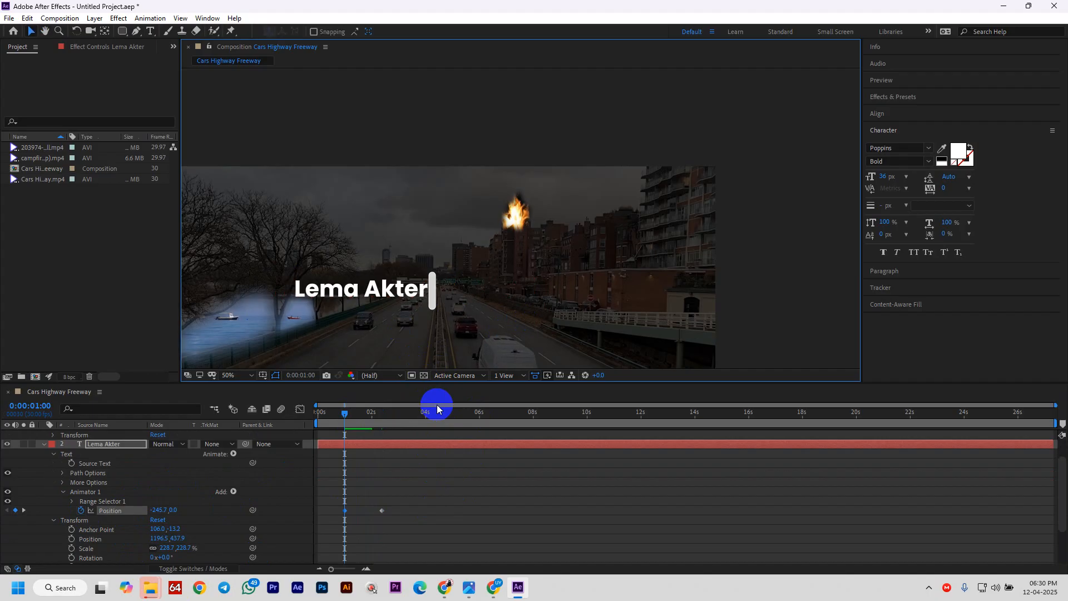
key(space)
drag(382, 510, 372, 511)
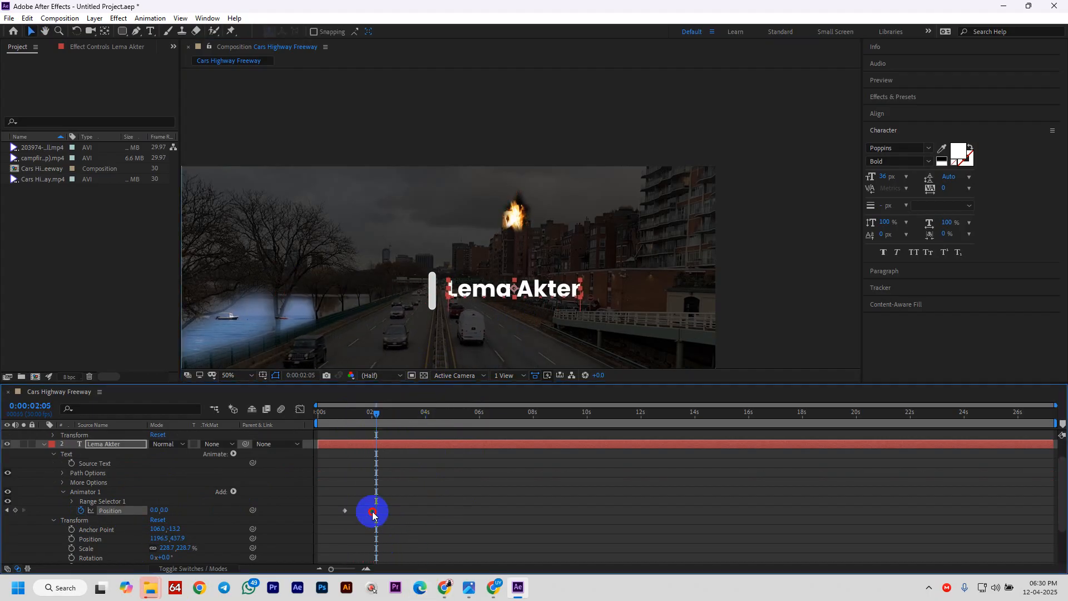
- Draw a rounded-rectangle mask so the title shows only to the right of the bar
click(123, 31)
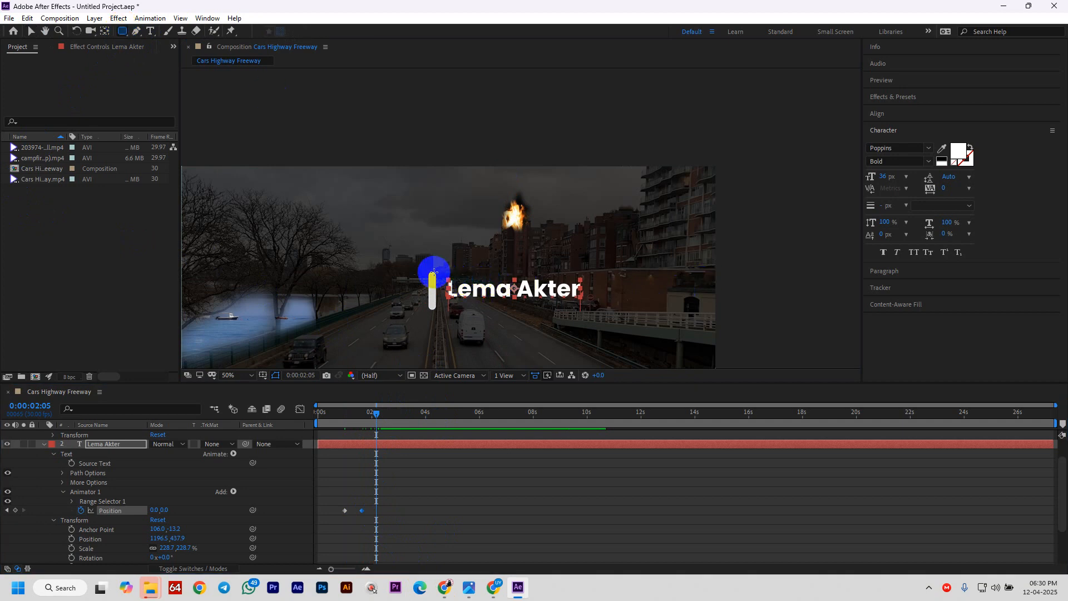
drag(437, 273, 596, 303)
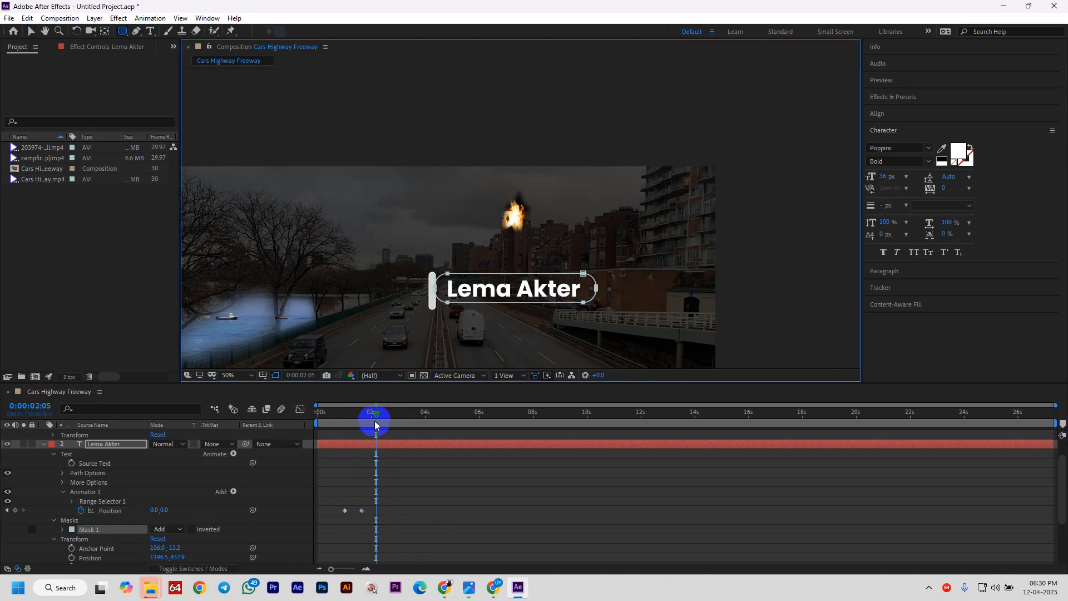
drag(381, 420, 329, 426)
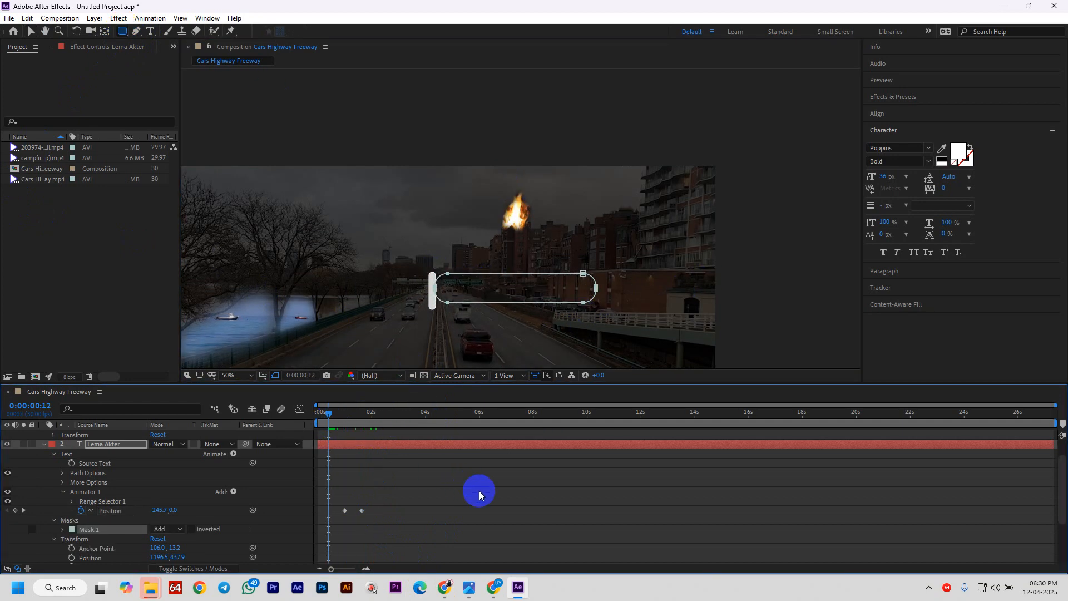
- Preview the slide-out from frame 0, stopping at 0:00:02:03 with the title fully revealed
key(space)
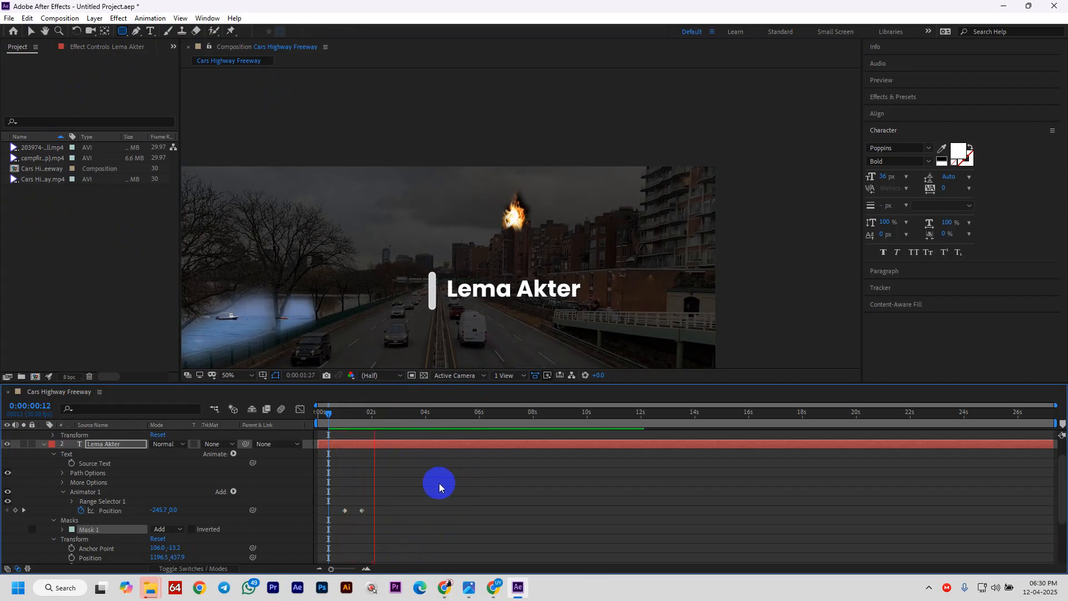
key(space)
drag(380, 416, 320, 429)
key(space)
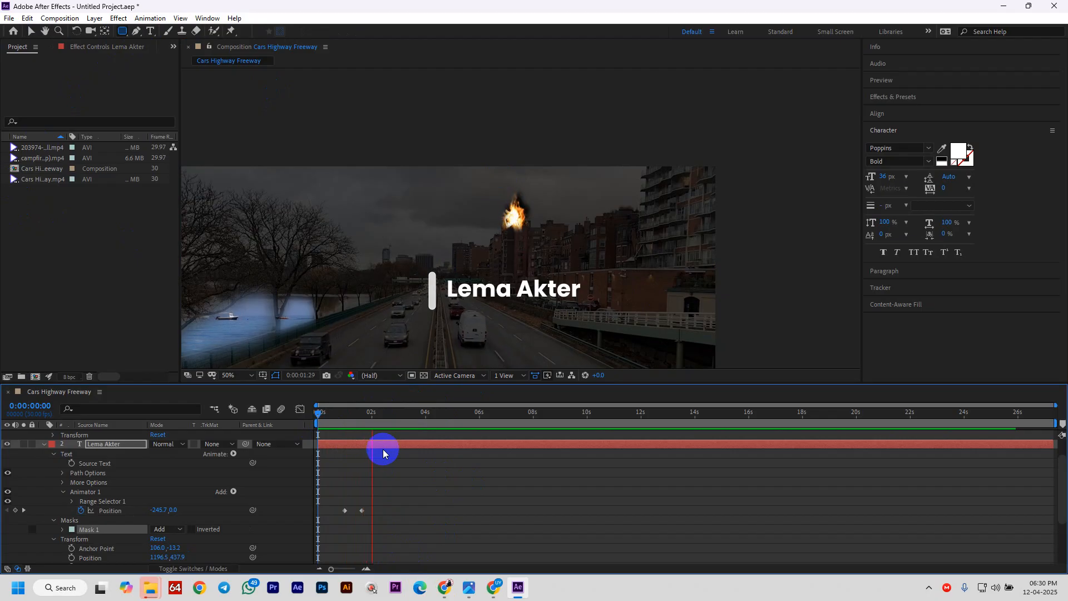
key(space)
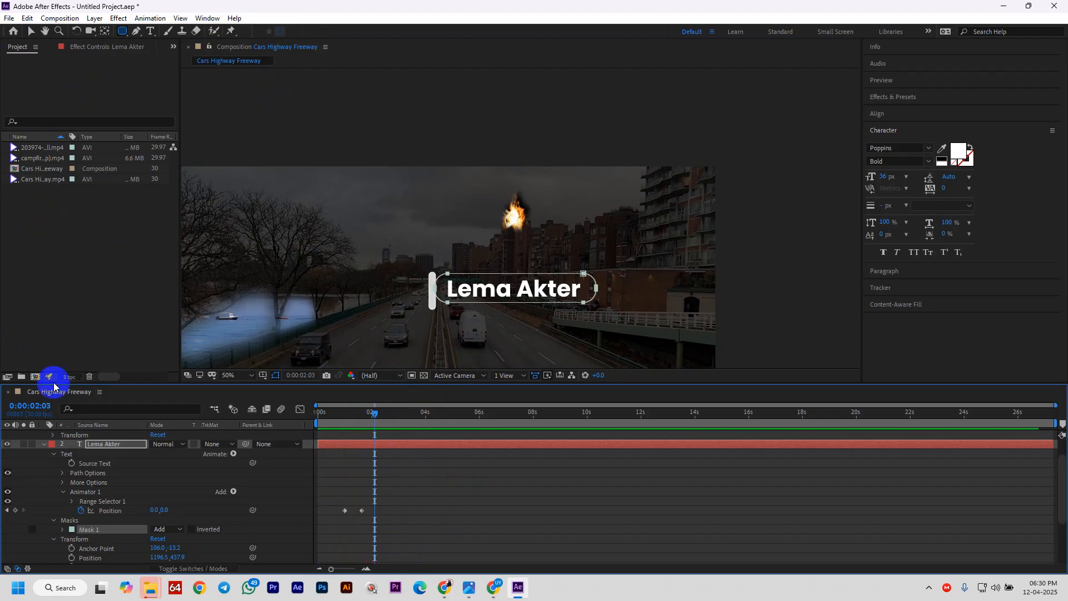
click(33, 32)
- Bring the Google Meet window forward, then open a new blank Chrome tab
mouse_move(497, 592)
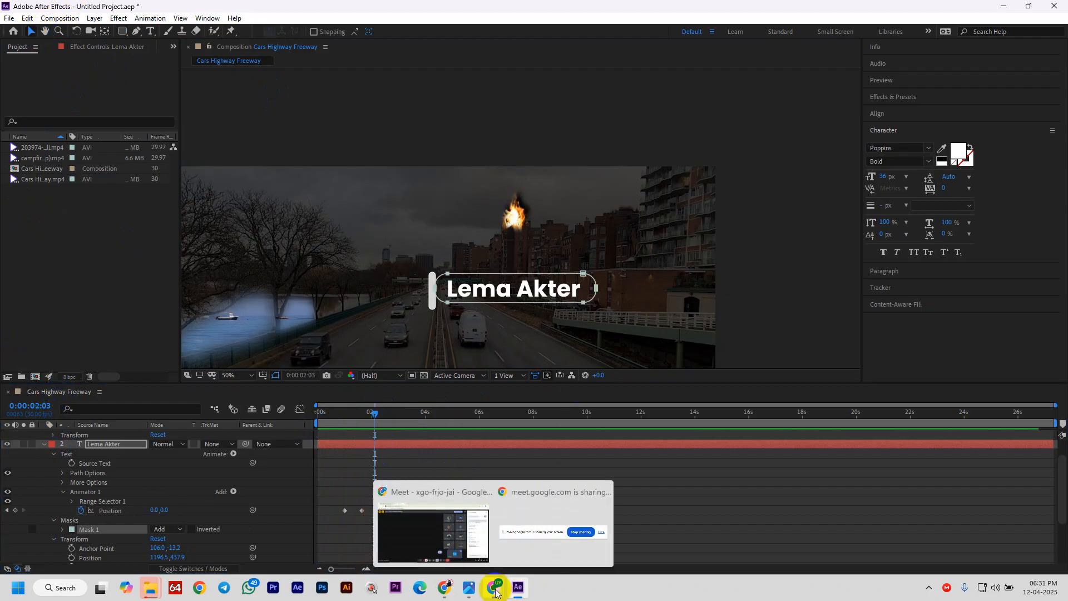
click(422, 543)
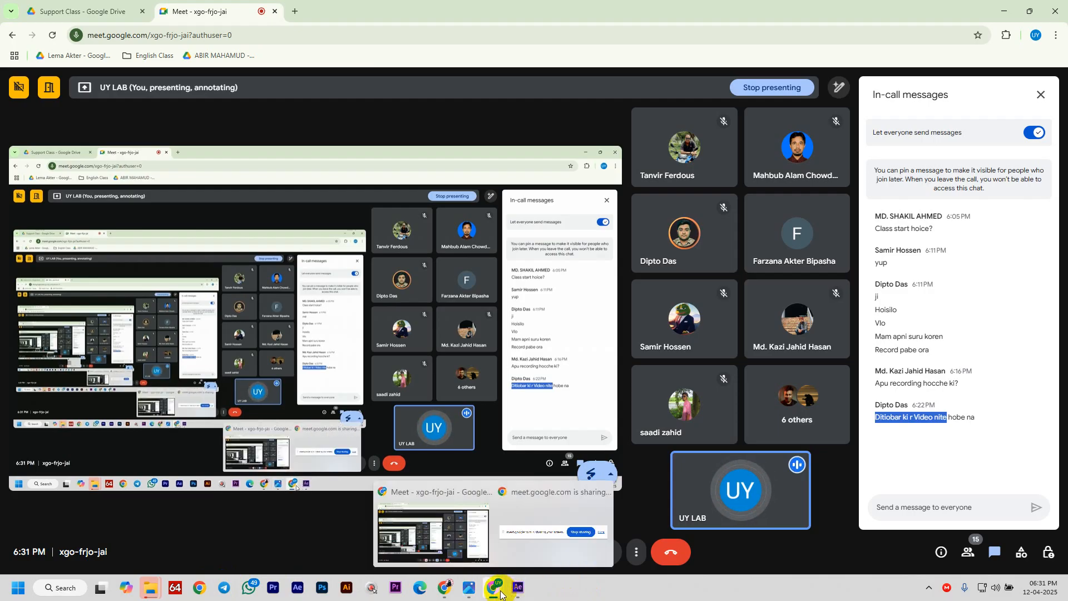
click(500, 588)
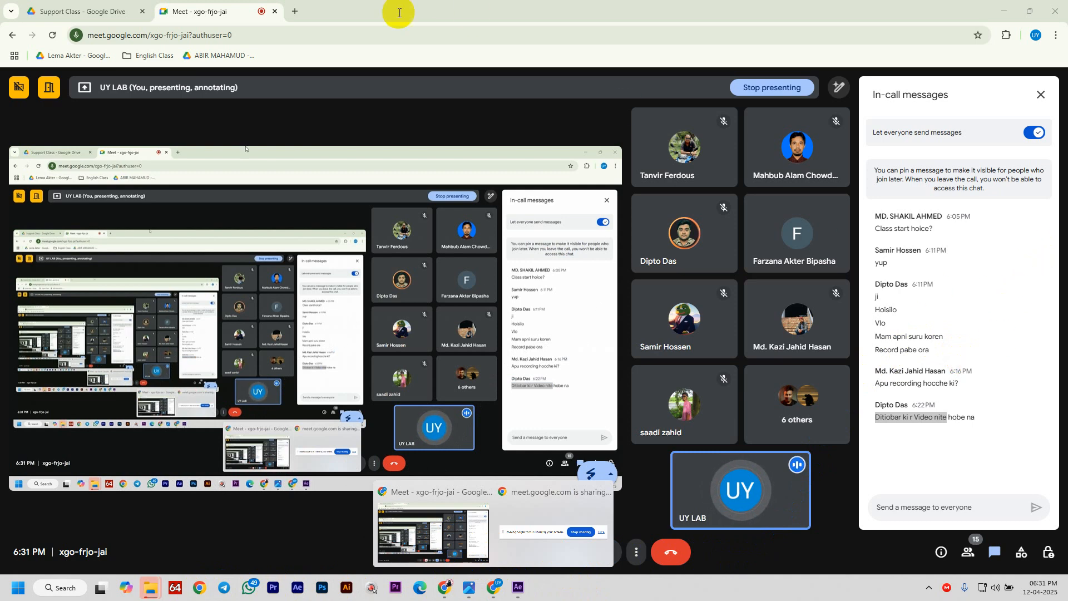
click(299, 12)
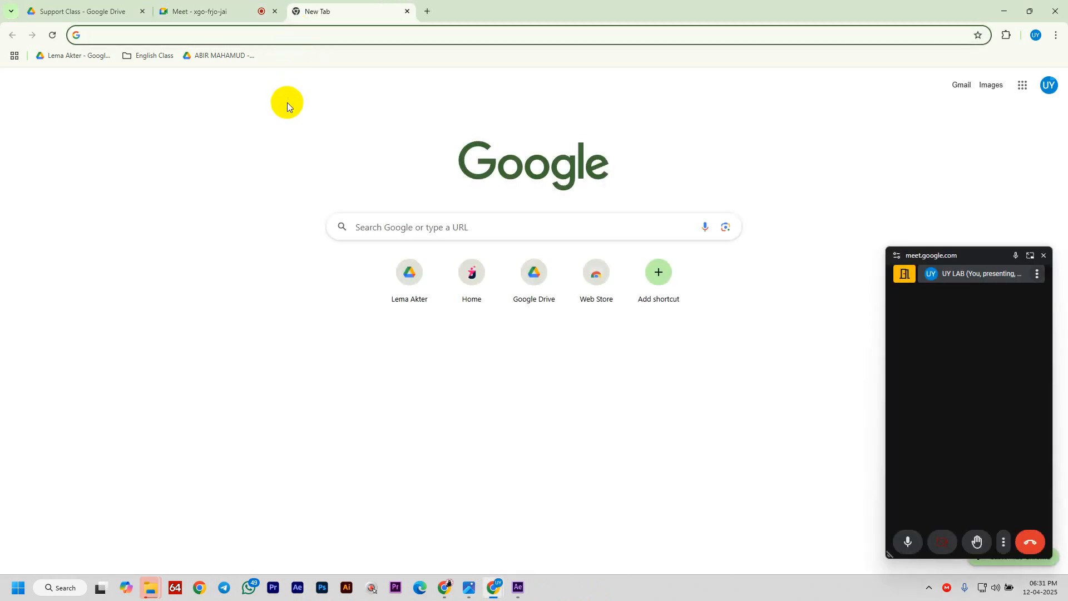
- Load the YouTube home page in a new browser tab
click(443, 587)
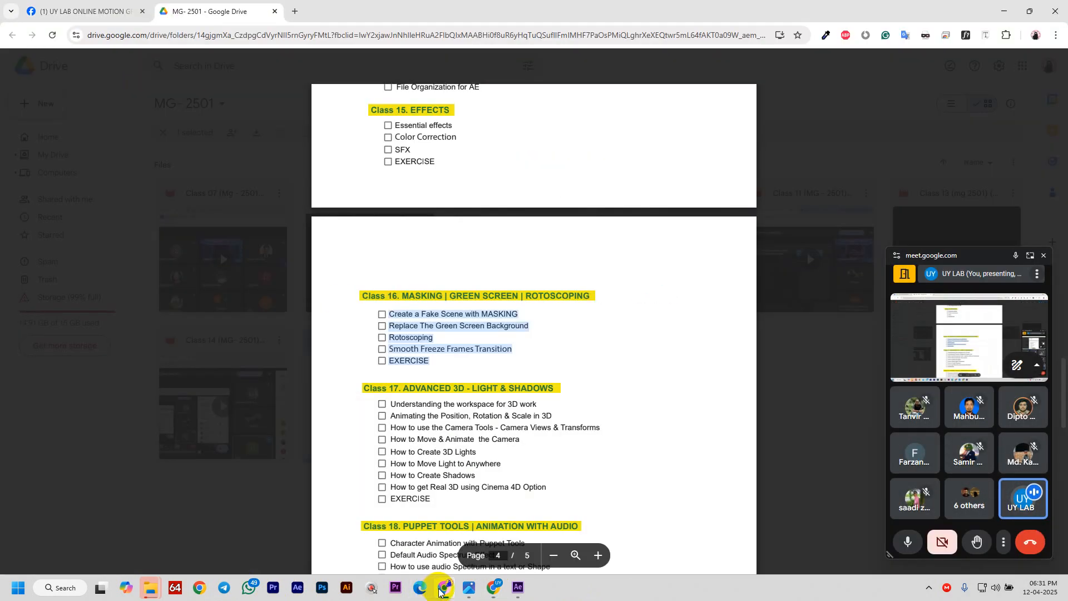
click(297, 10)
text(y)
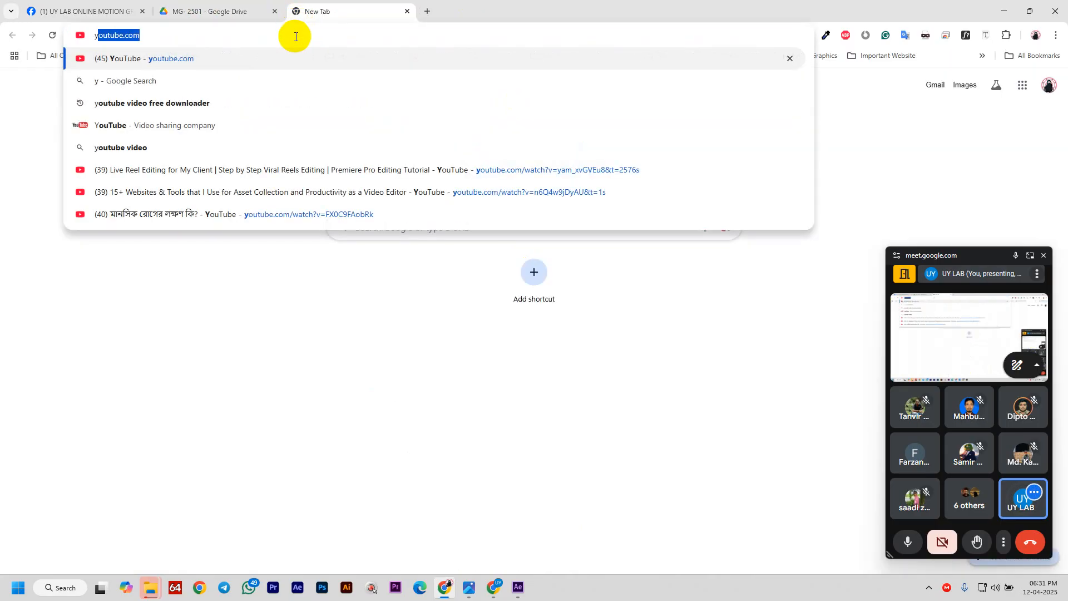
key(Return)
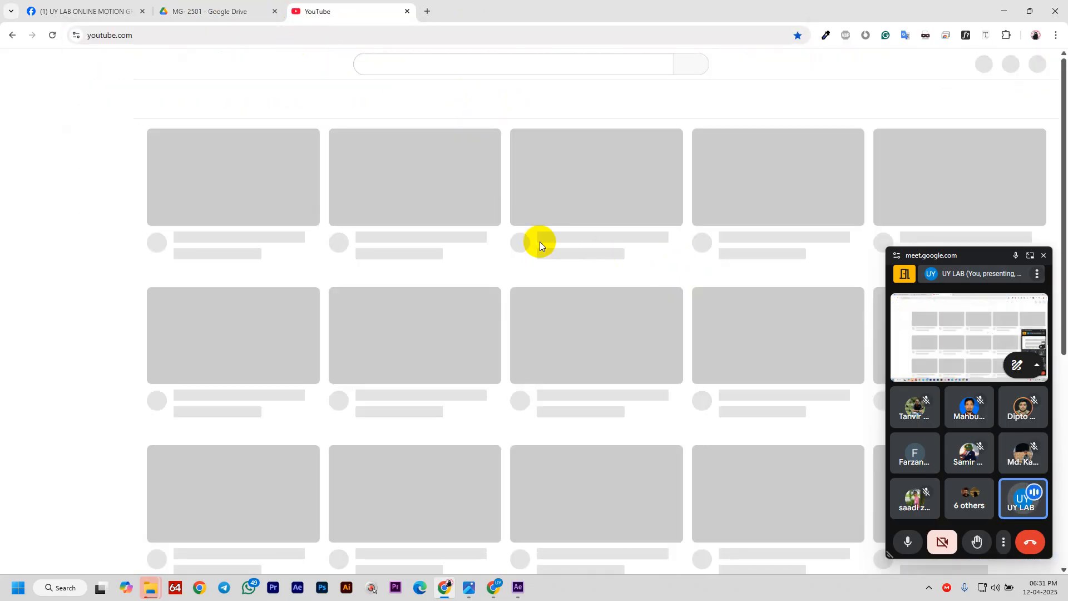
scroll(414, 61, down, 1)
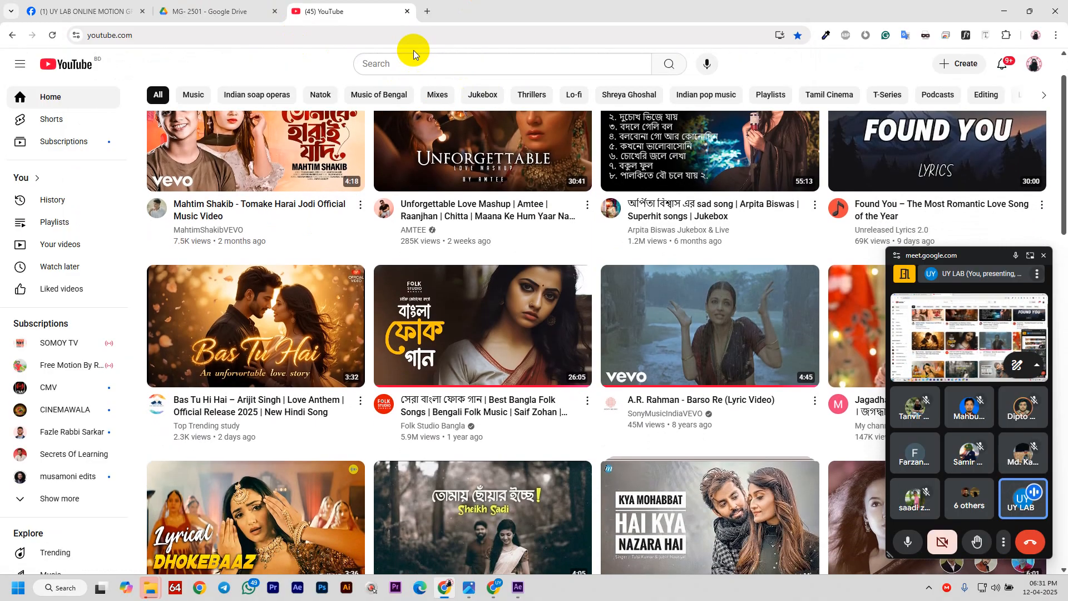
- Search YouTube for 'green screen assets' and browse the results
click(413, 59)
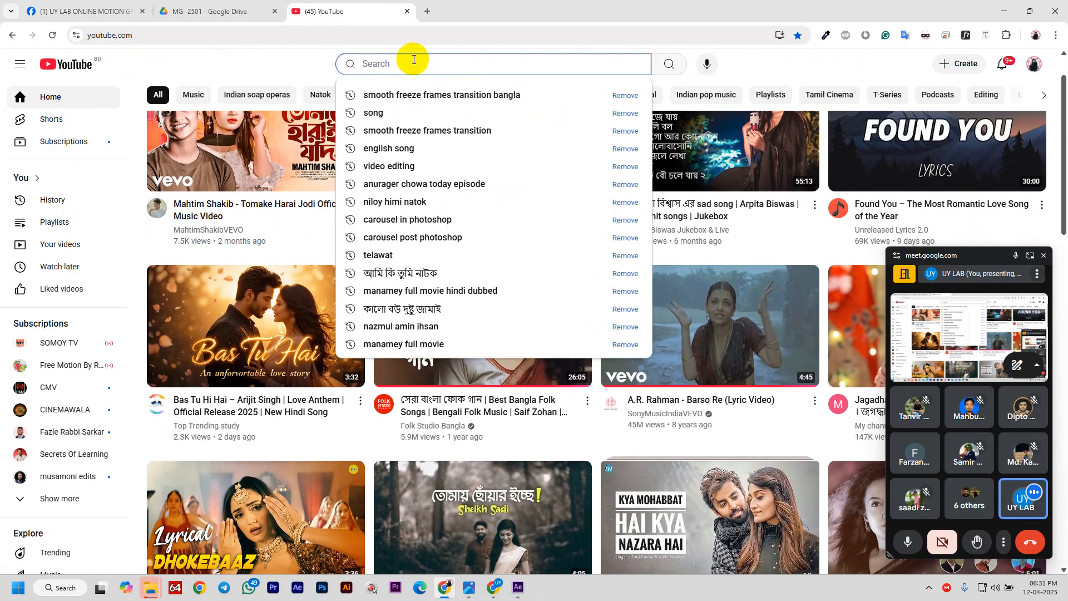
text(gre)
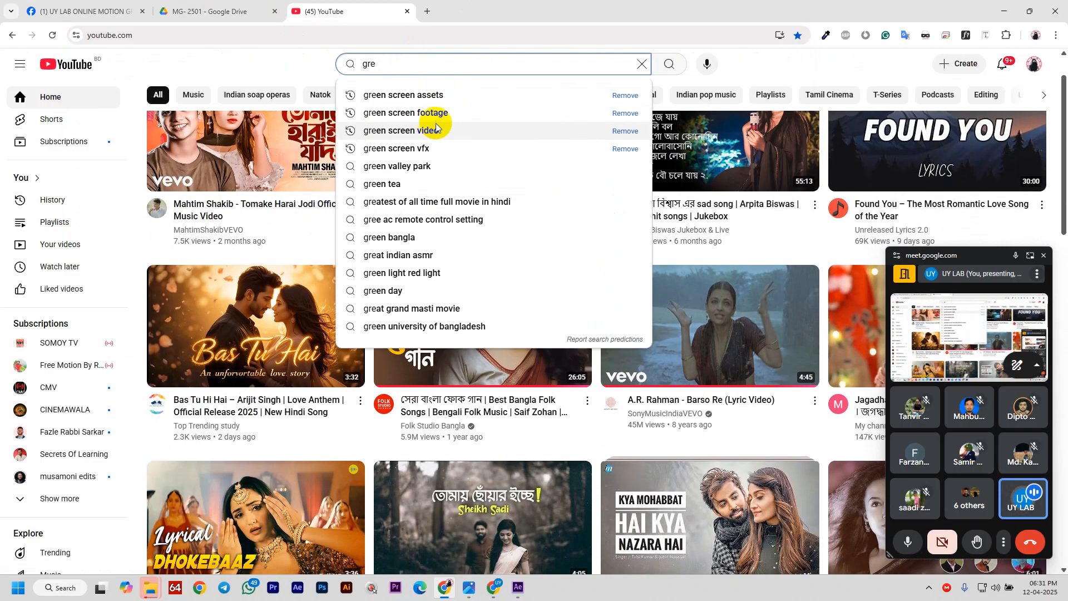
click(448, 95)
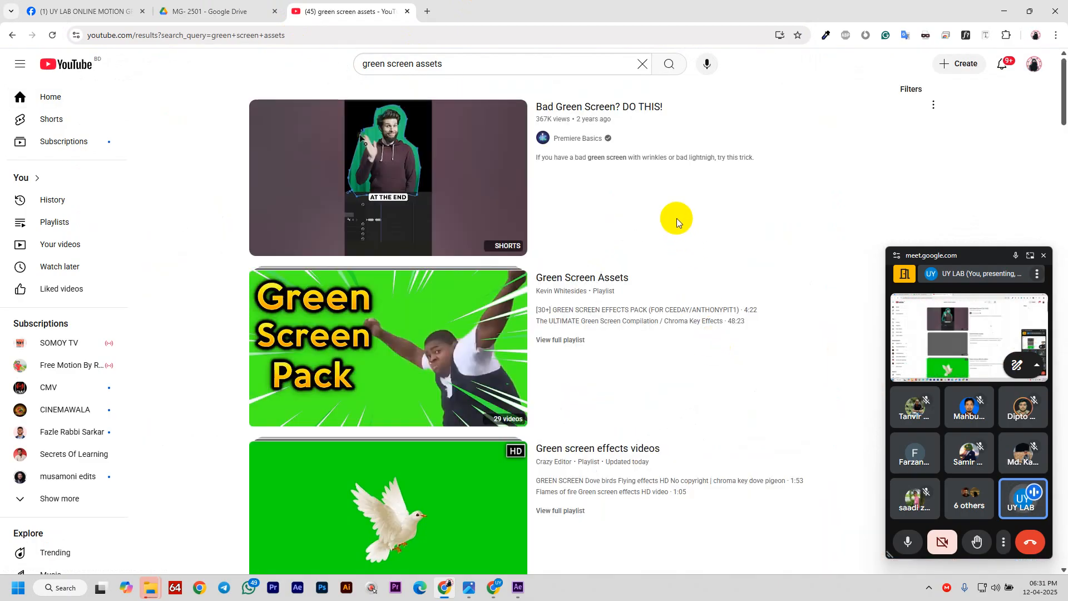
scroll(662, 239, down, 3)
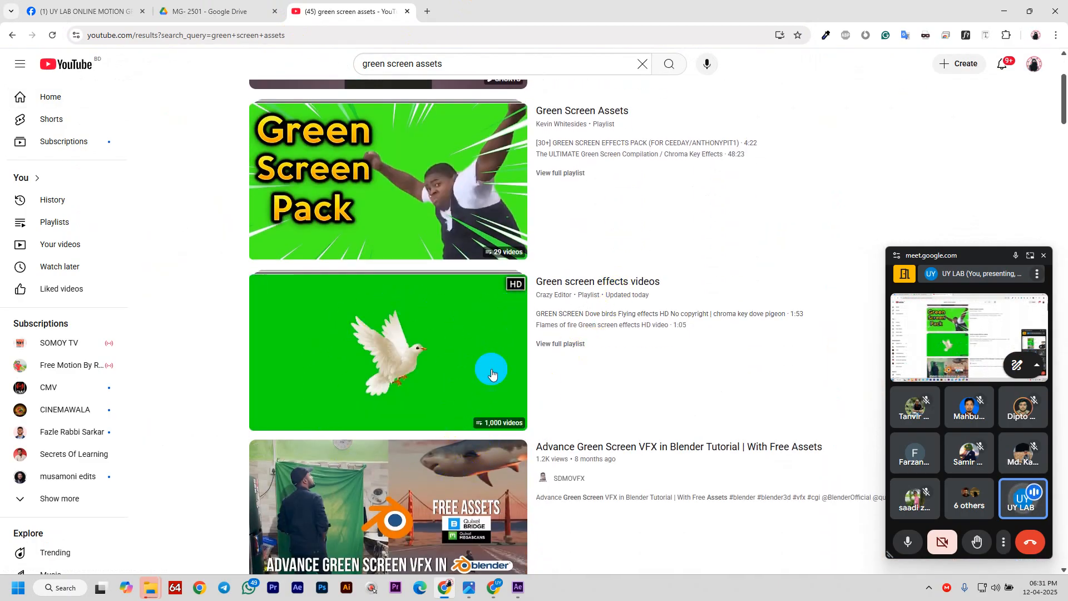
scroll(637, 334, down, 10)
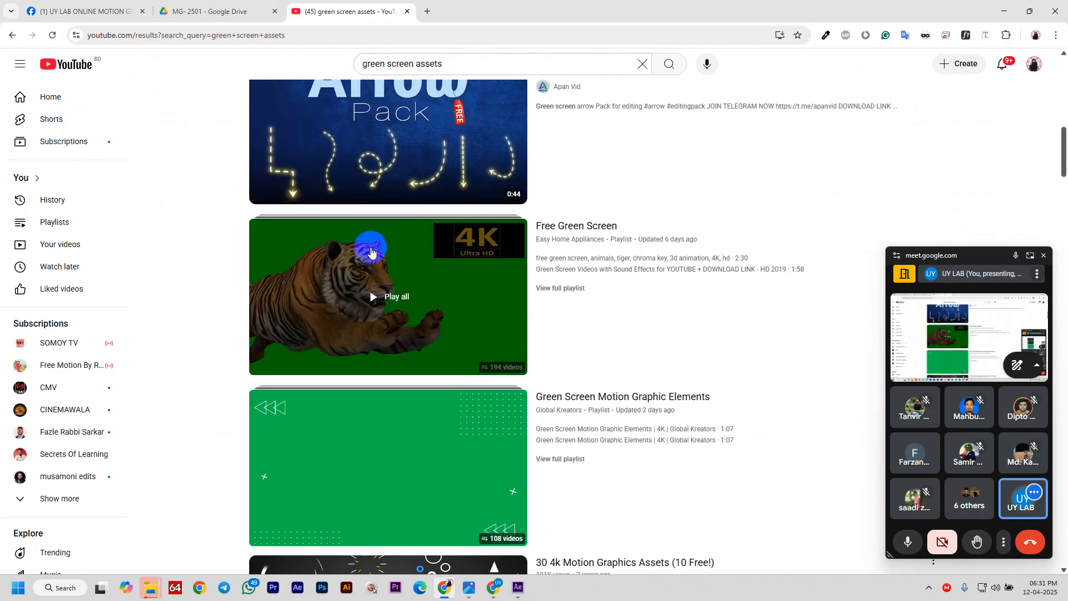
scroll(563, 317, down, 9)
scroll(329, 192, up, 3)
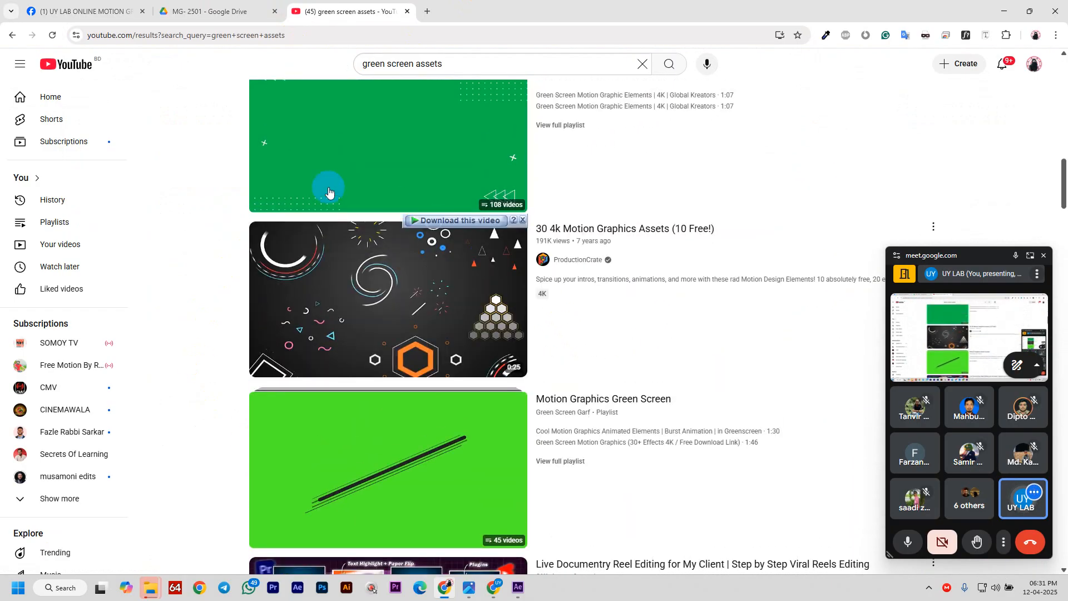
mouse_move(626, 302)
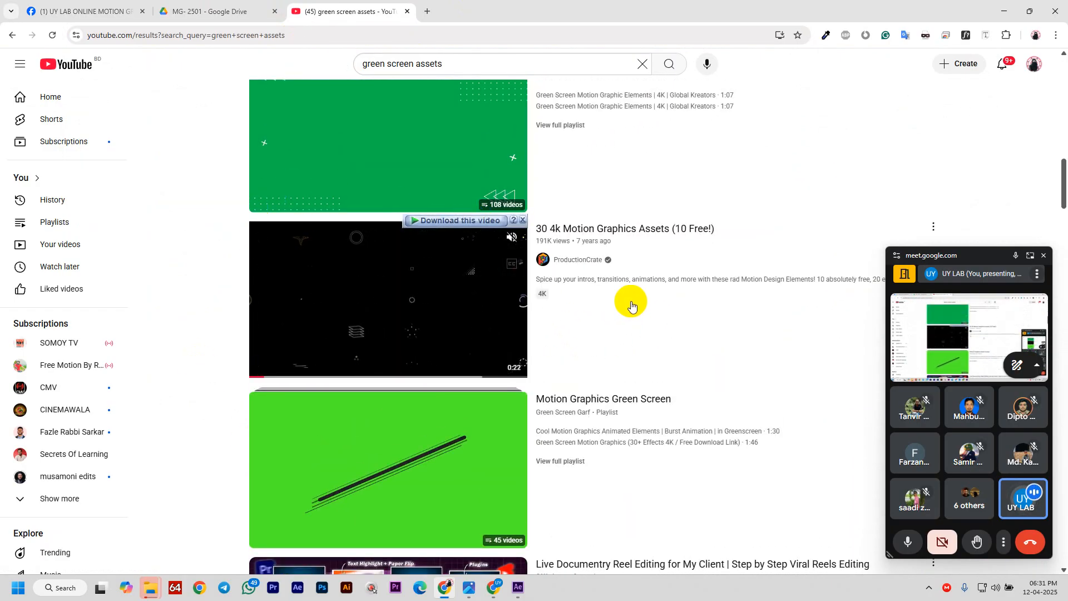
scroll(631, 306, down, 16)
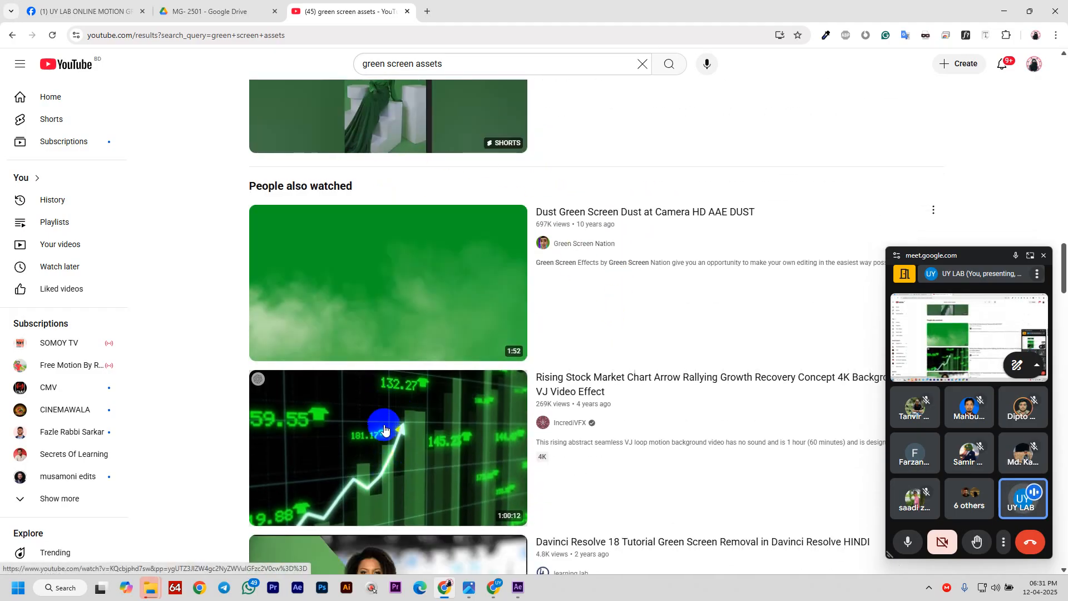
scroll(381, 424, down, 2)
scroll(448, 157, up, 3)
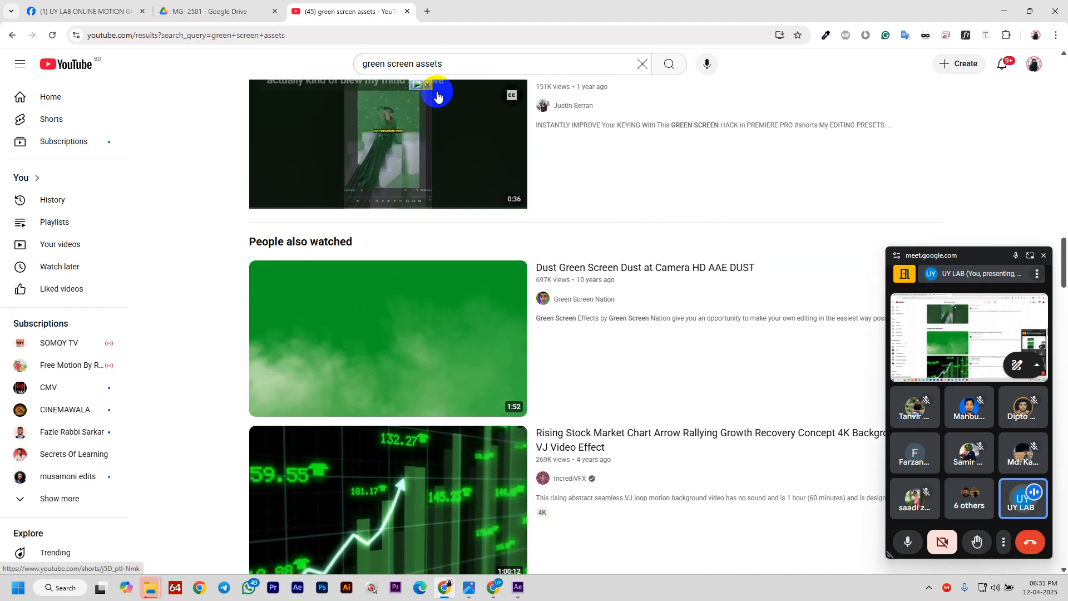
- Change the search to 'green screen footage' and scroll through the clips
drag(414, 64, 532, 63)
key(BackSpace)
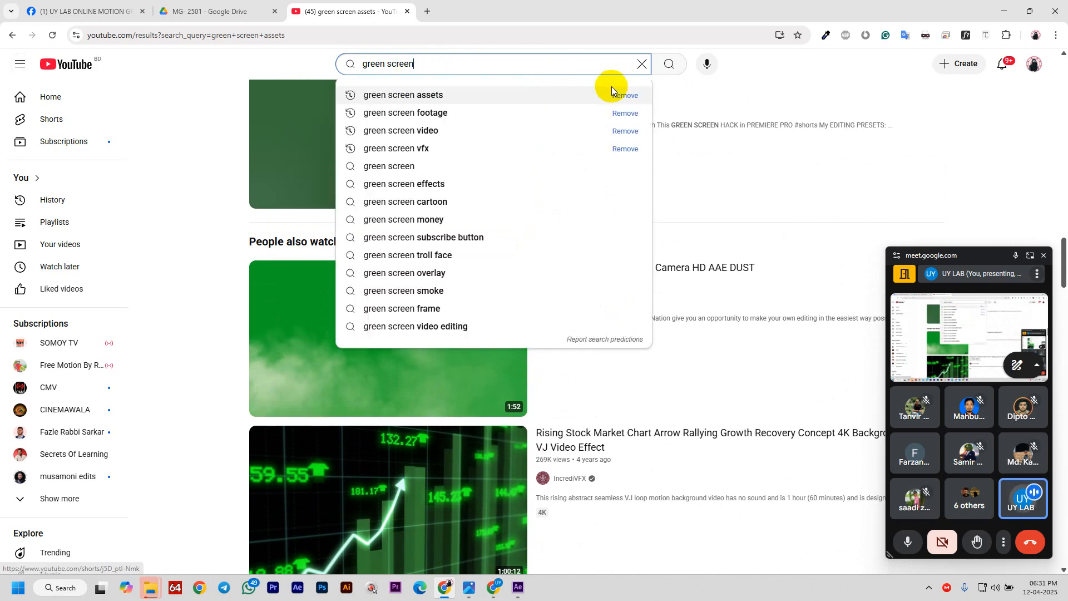
click(583, 115)
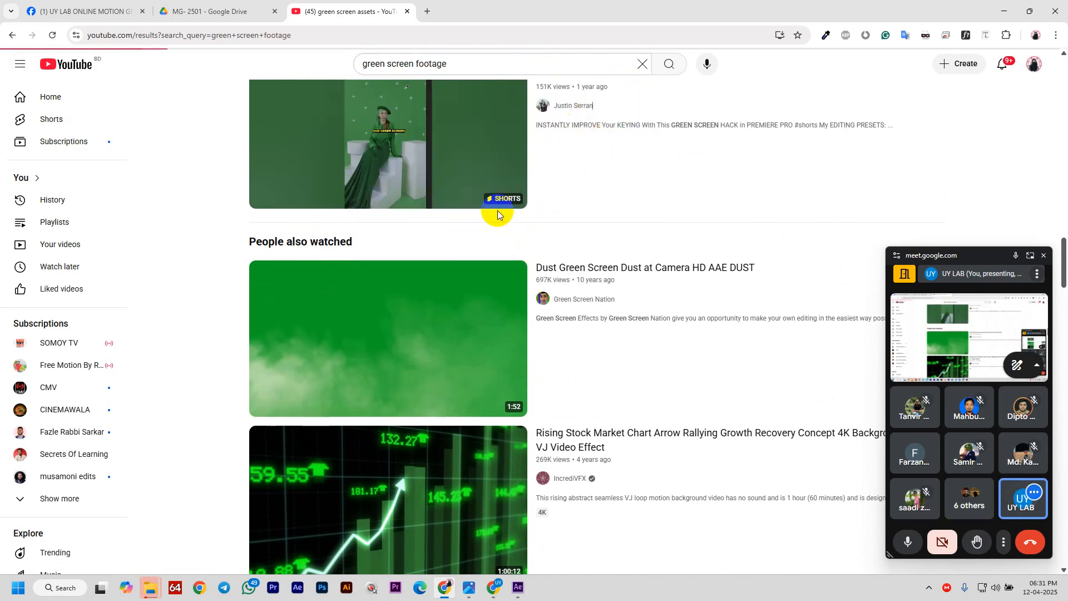
scroll(397, 309, down, 8)
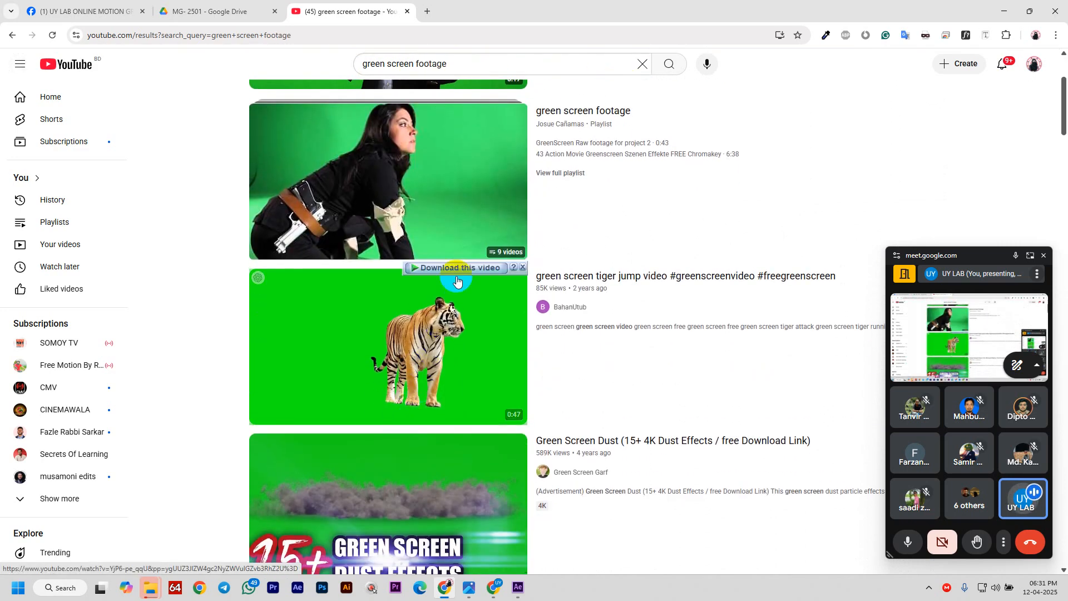
scroll(479, 379, down, 17)
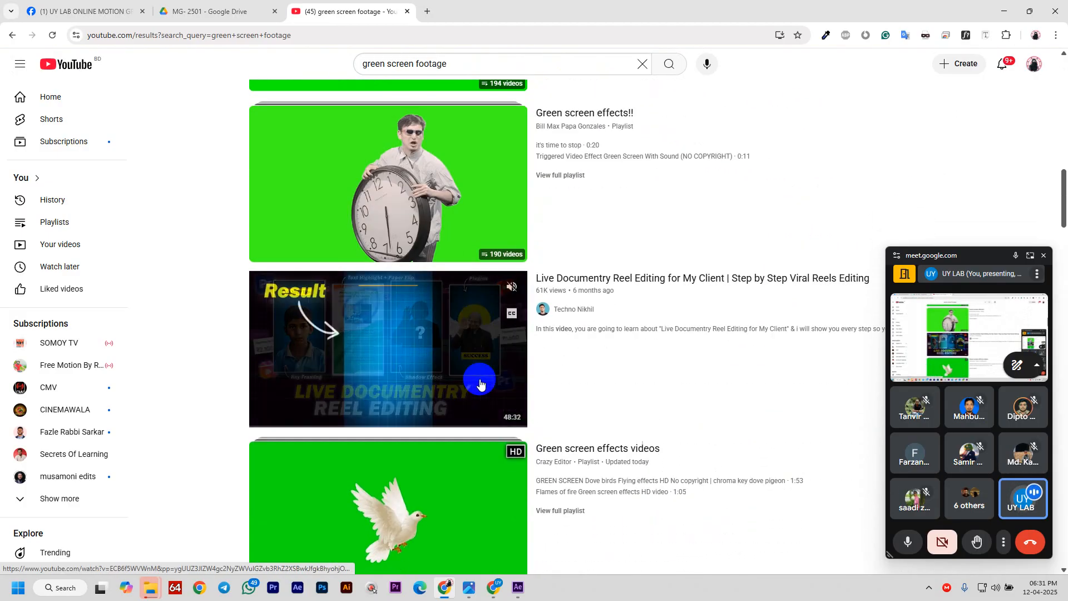
scroll(511, 260, up, 5)
scroll(326, 512, down, 1)
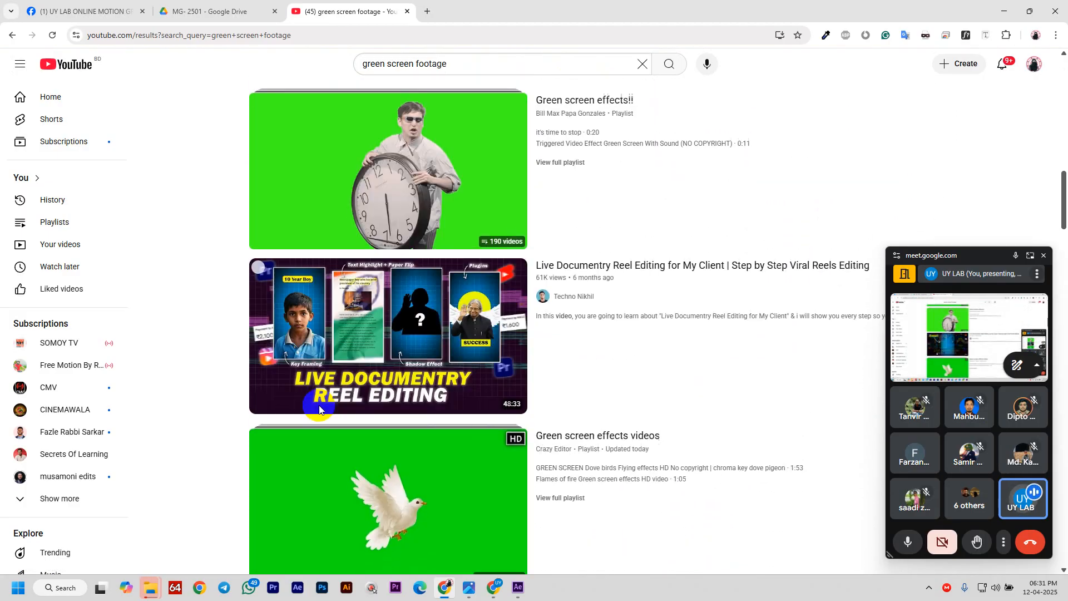
scroll(410, 331, up, 3)
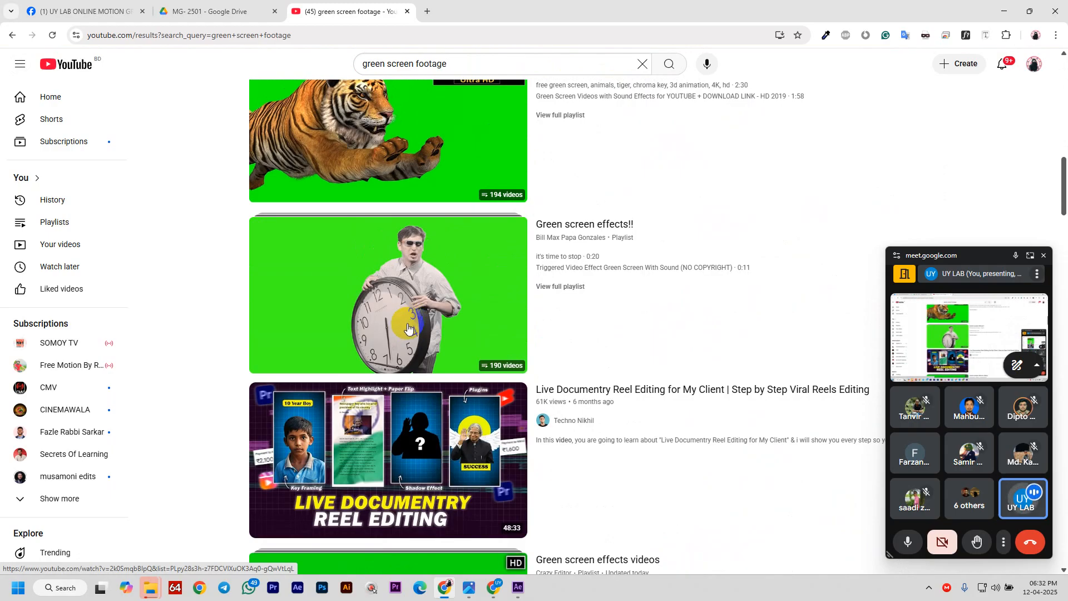
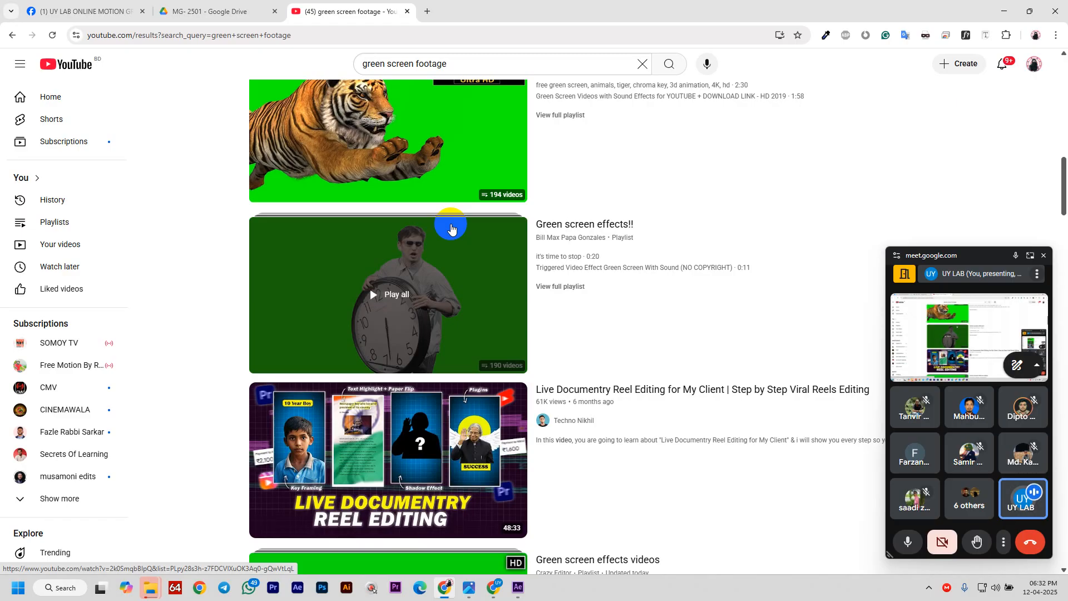
- Change the YouTube search to 'green screen movie' and scroll through the results
click(431, 64)
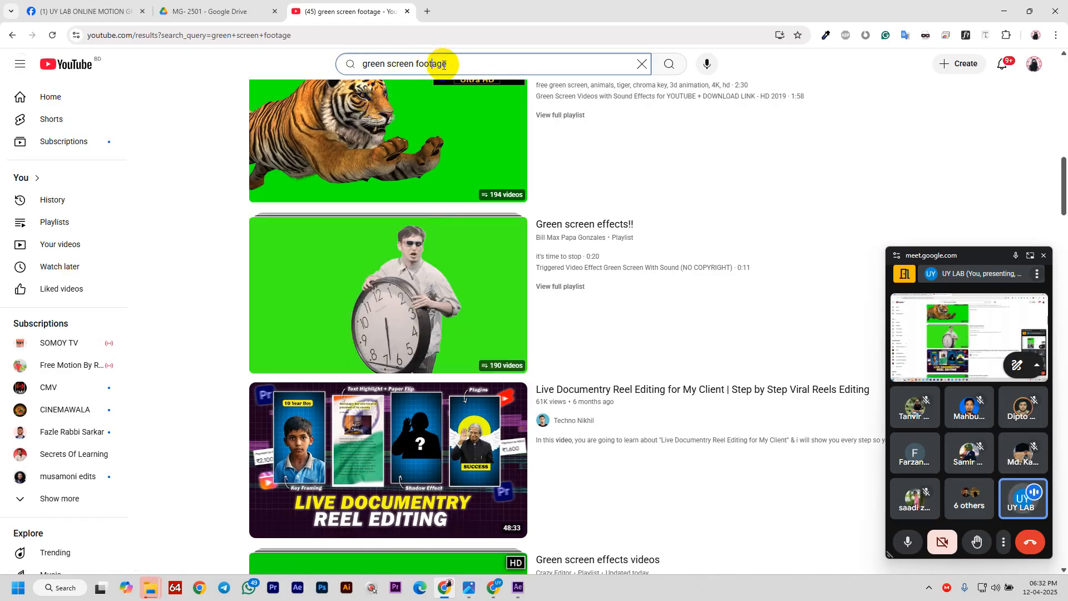
scroll(449, 68, down, 6)
scroll(368, 62, up, 5)
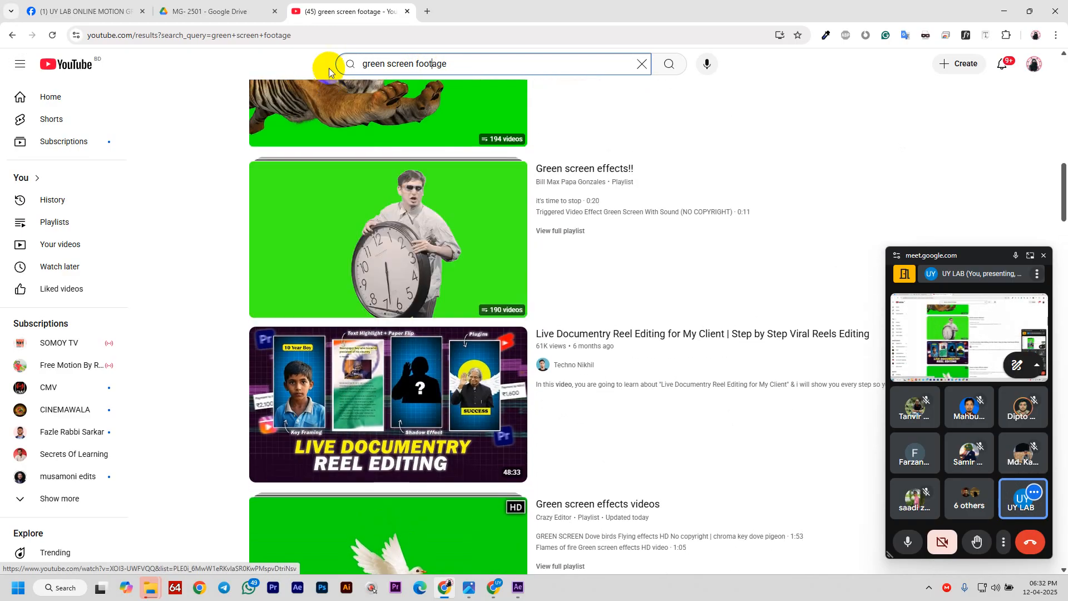
drag(414, 65, 451, 64)
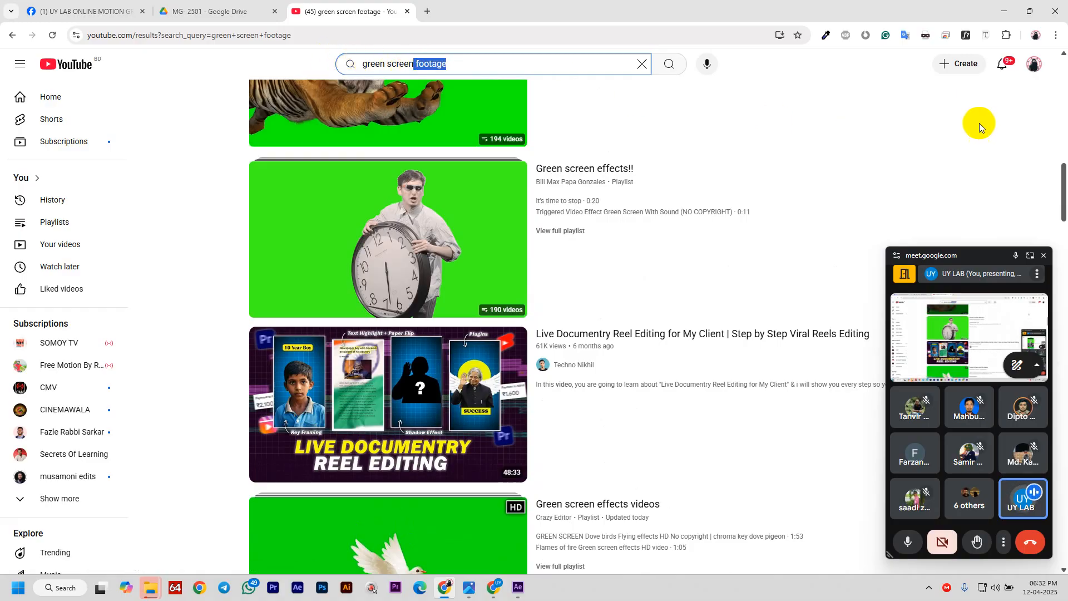
text(mo)
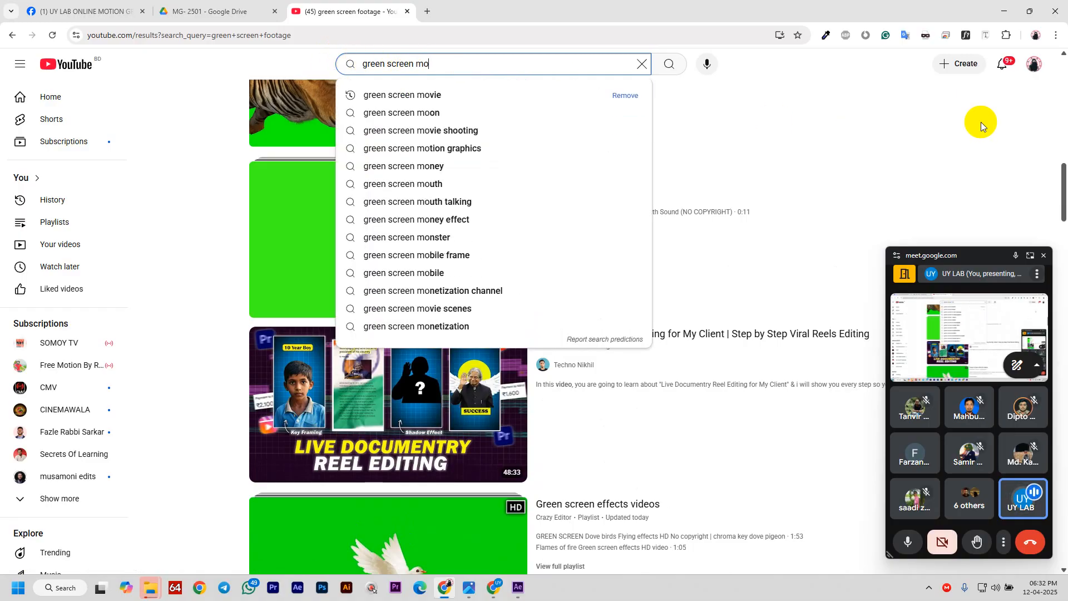
text(vie)
key(Return)
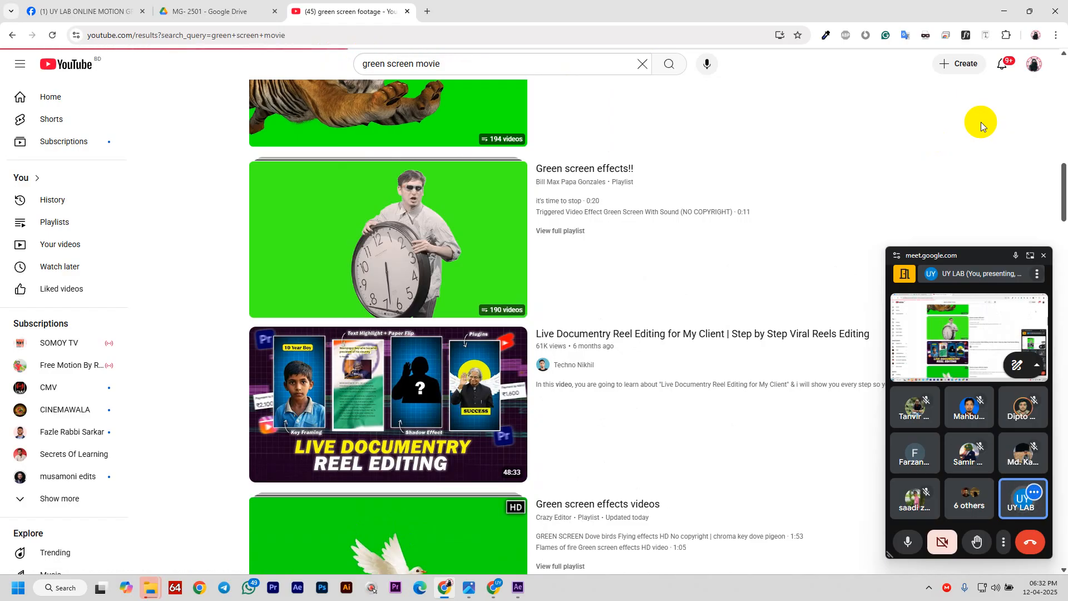
scroll(445, 372, down, 3)
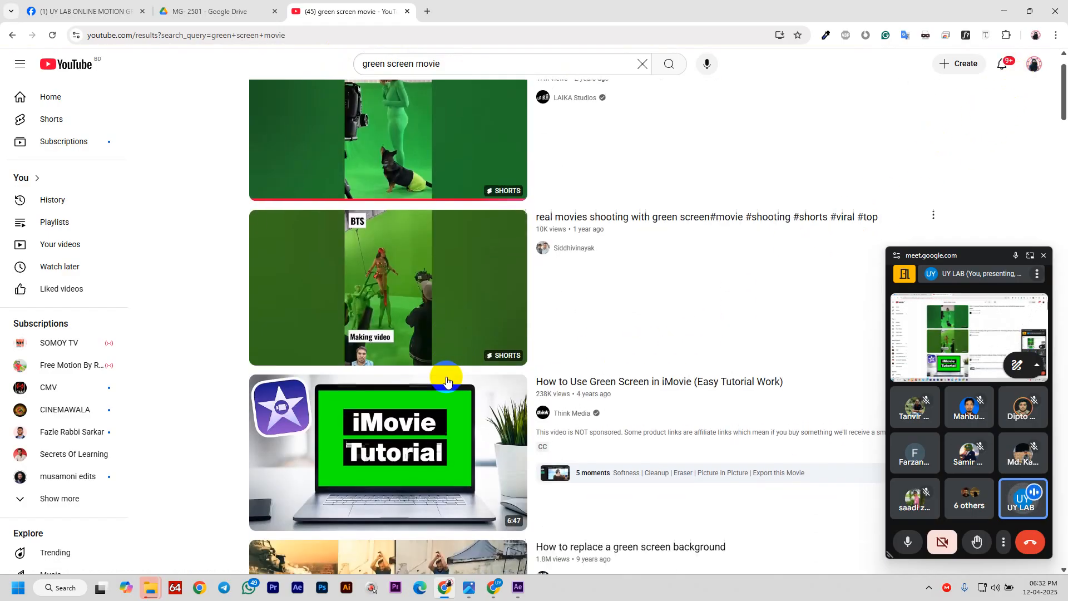
scroll(446, 380, down, 3)
scroll(384, 395, down, 5)
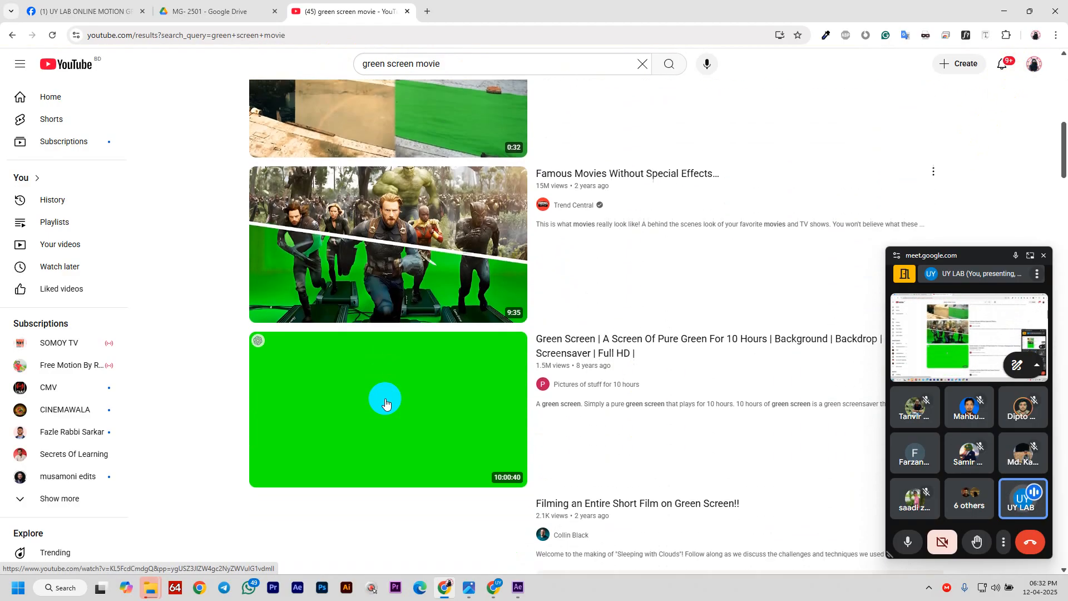
scroll(378, 410, down, 3)
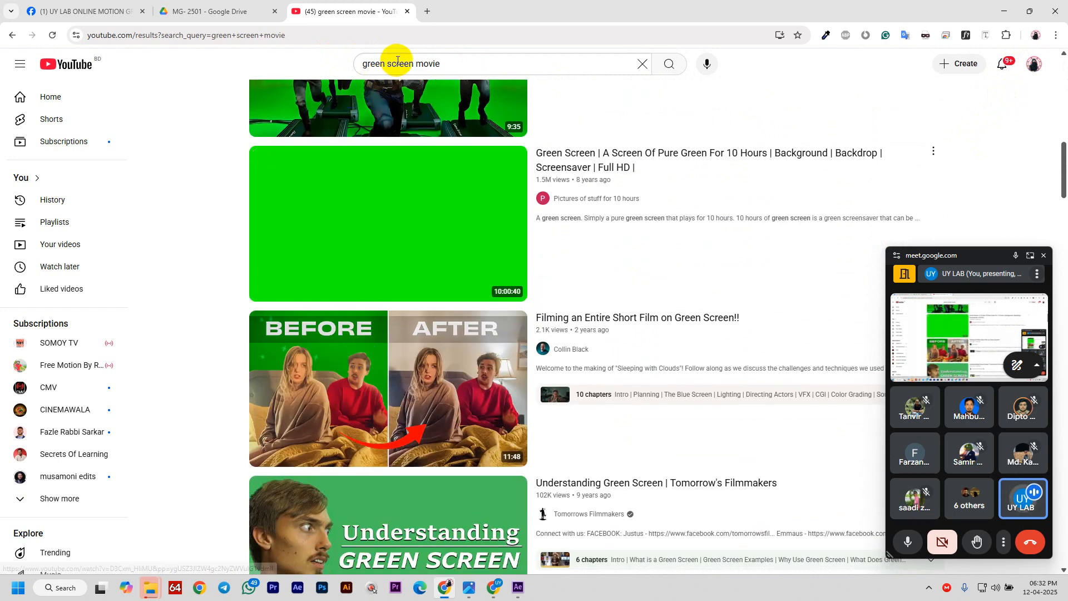
- Refine the query to 'green screen bahuboli movie' and run the search
click(411, 64)
text(bab)
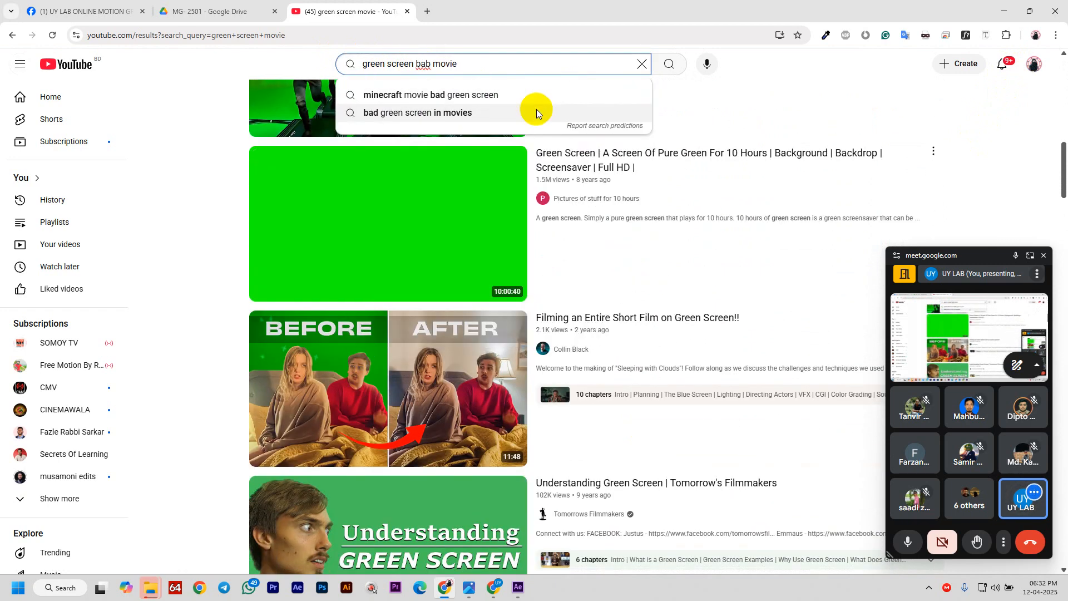
key(BackSpace)
text(hu)
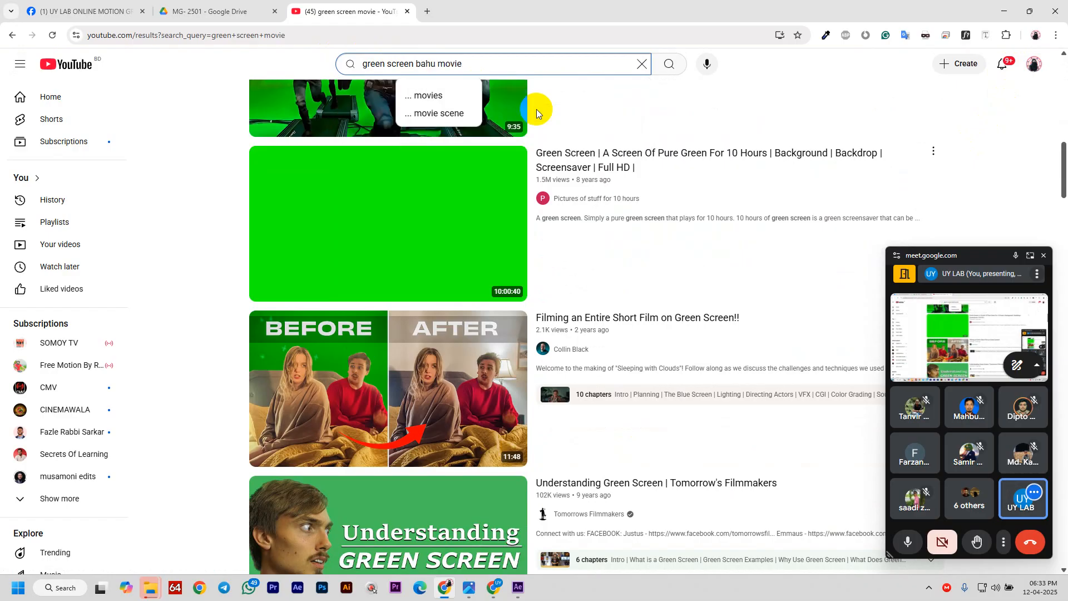
text(boli)
key(Return)
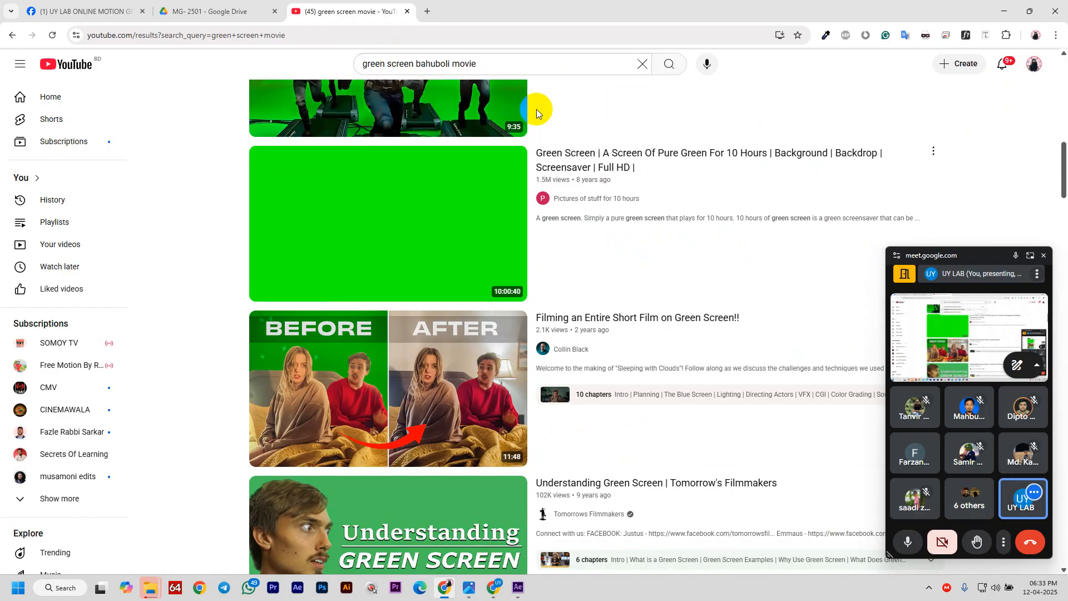
scroll(458, 328, down, 2)
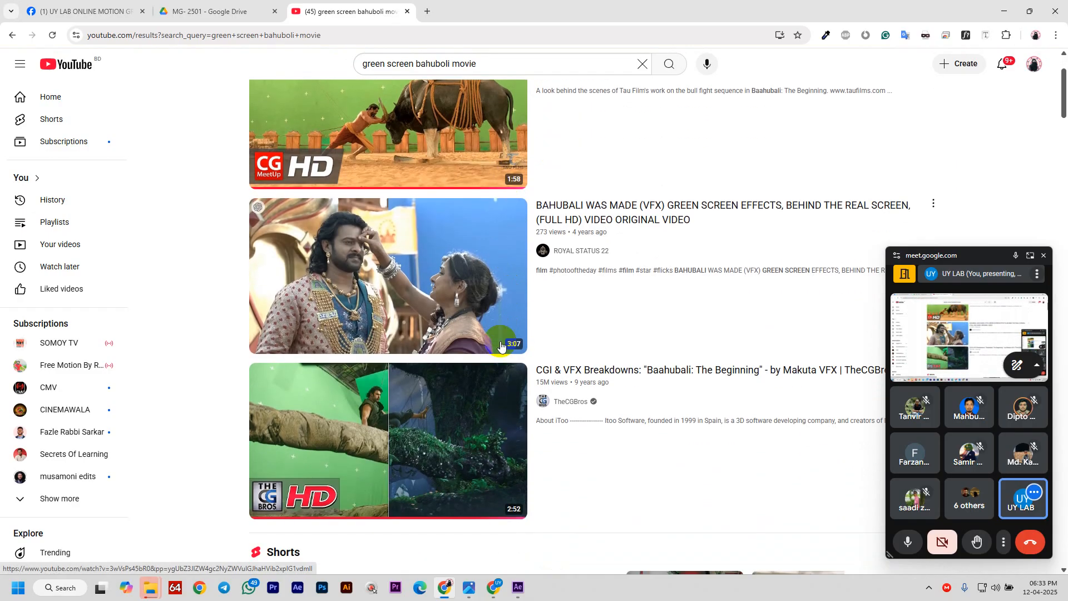
scroll(457, 329, up, 2)
- Play the Making of Baahubali VFX video, skipping the ad and pausing on the bull comparison
click(453, 228)
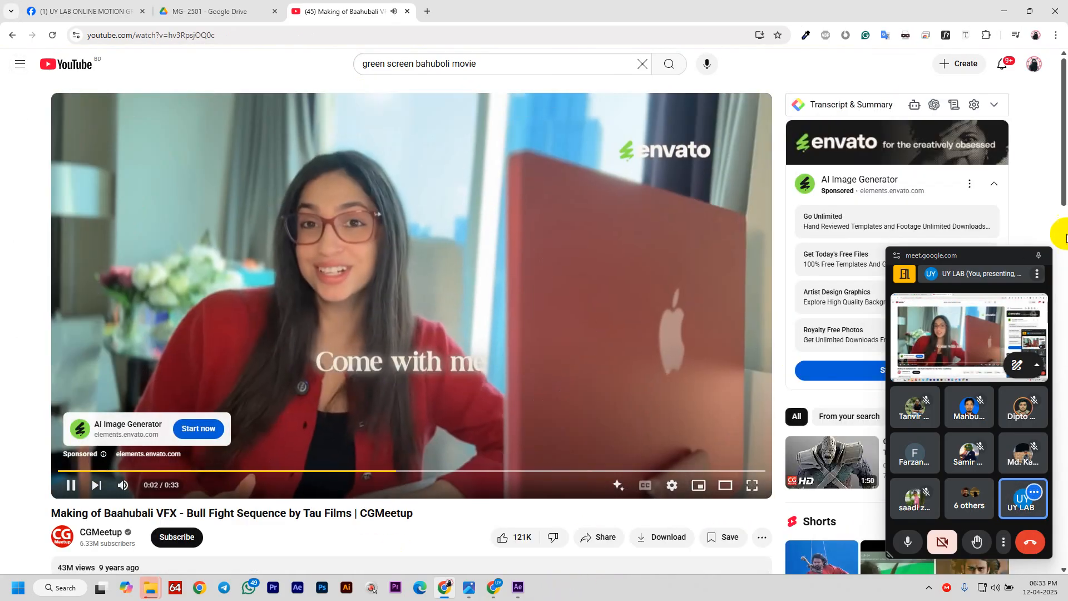
click(1044, 257)
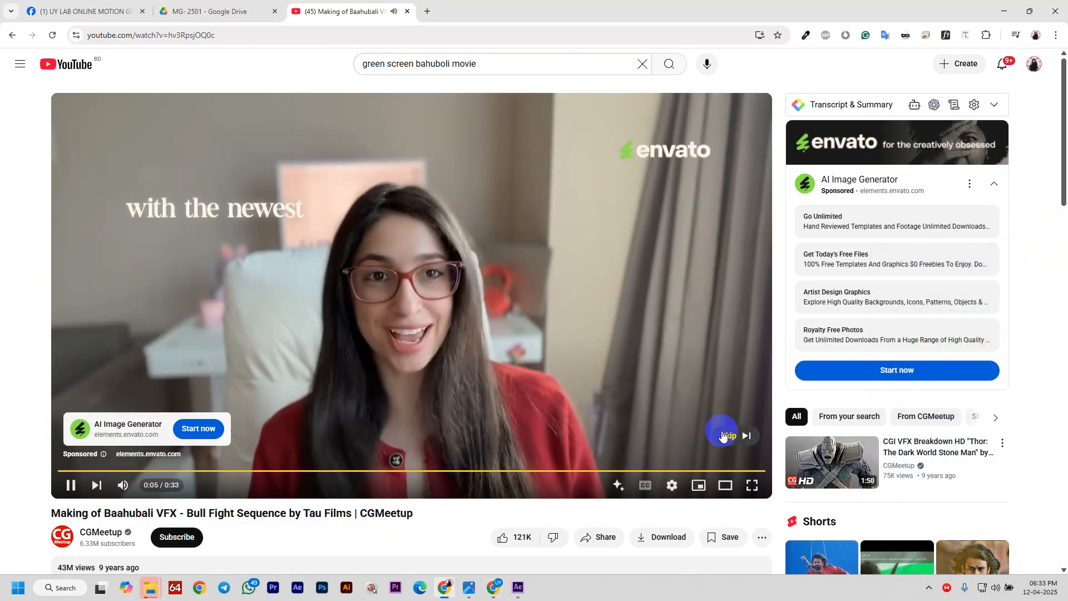
click(723, 435)
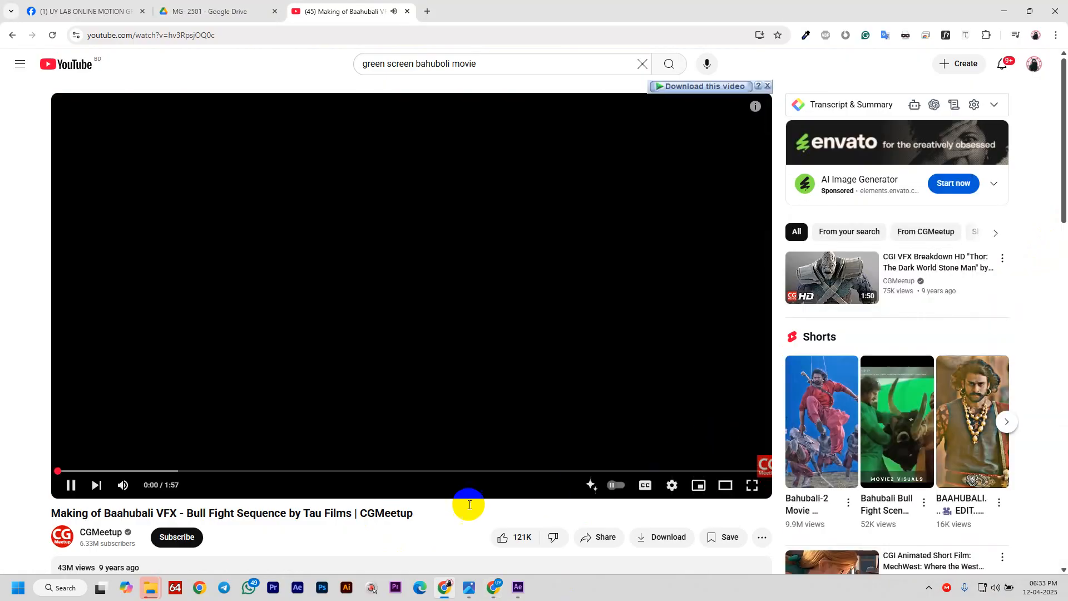
click(121, 470)
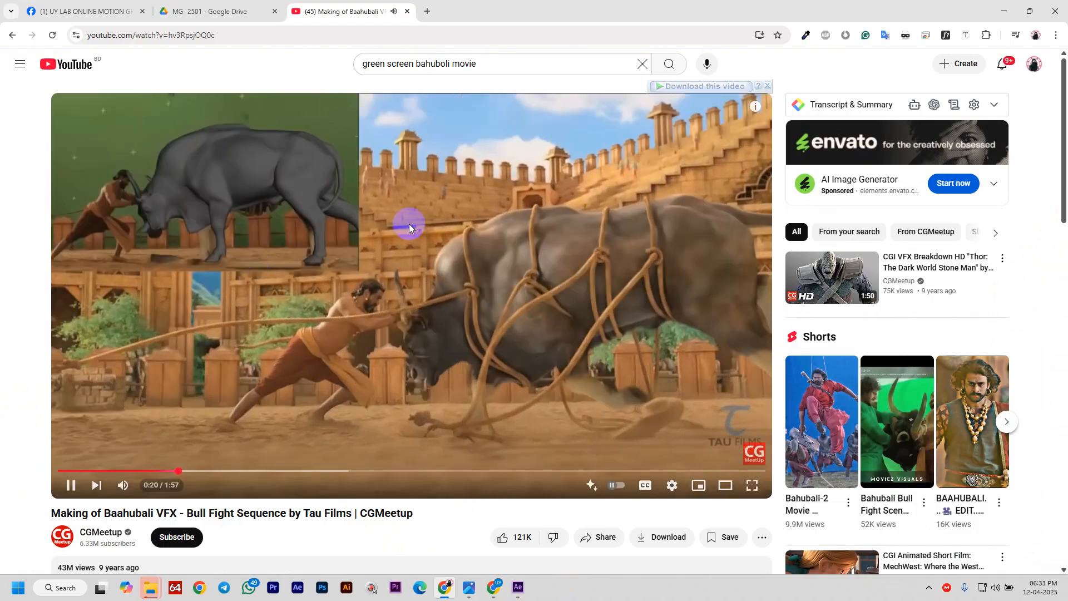
click(239, 375)
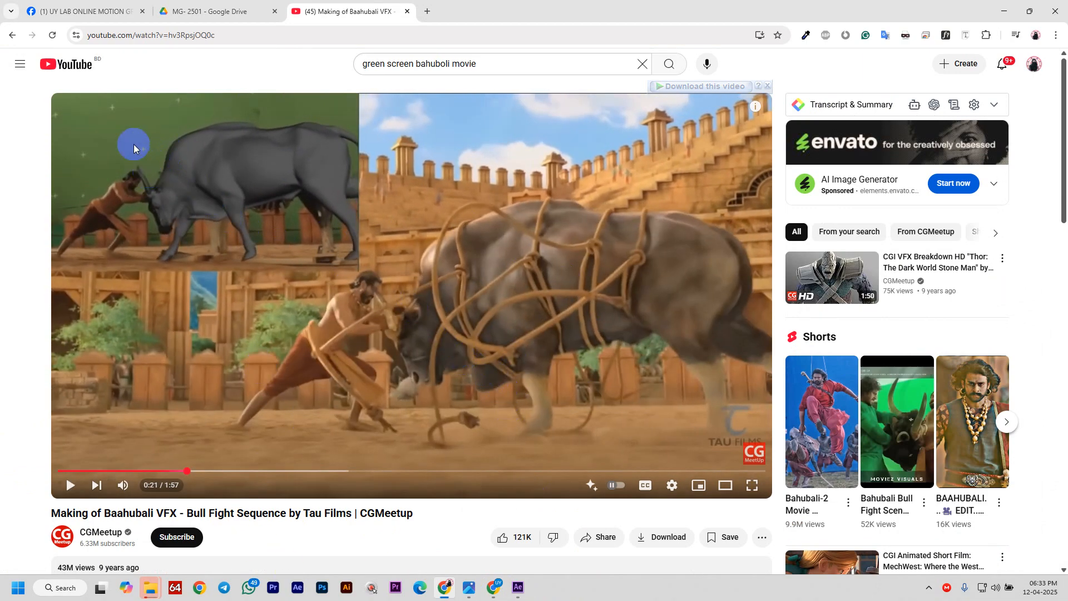
click(382, 378)
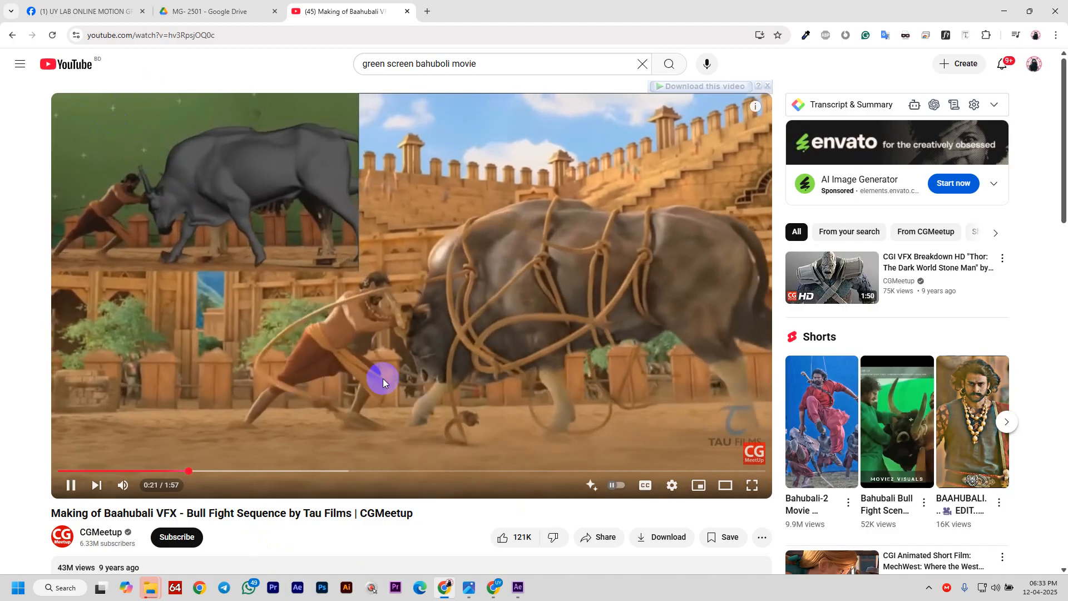
click(392, 374)
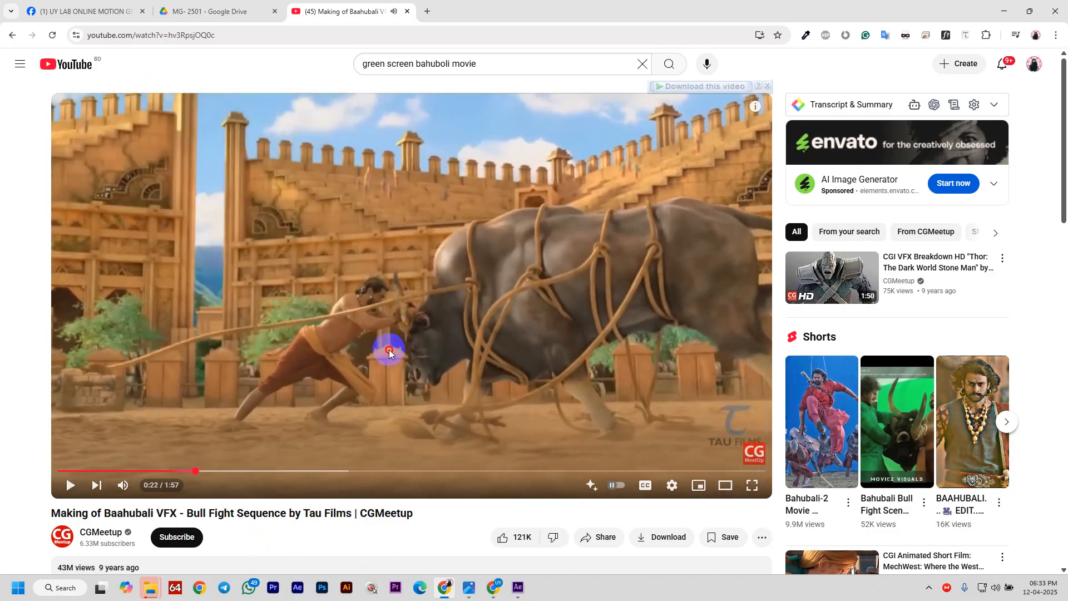
click(389, 349)
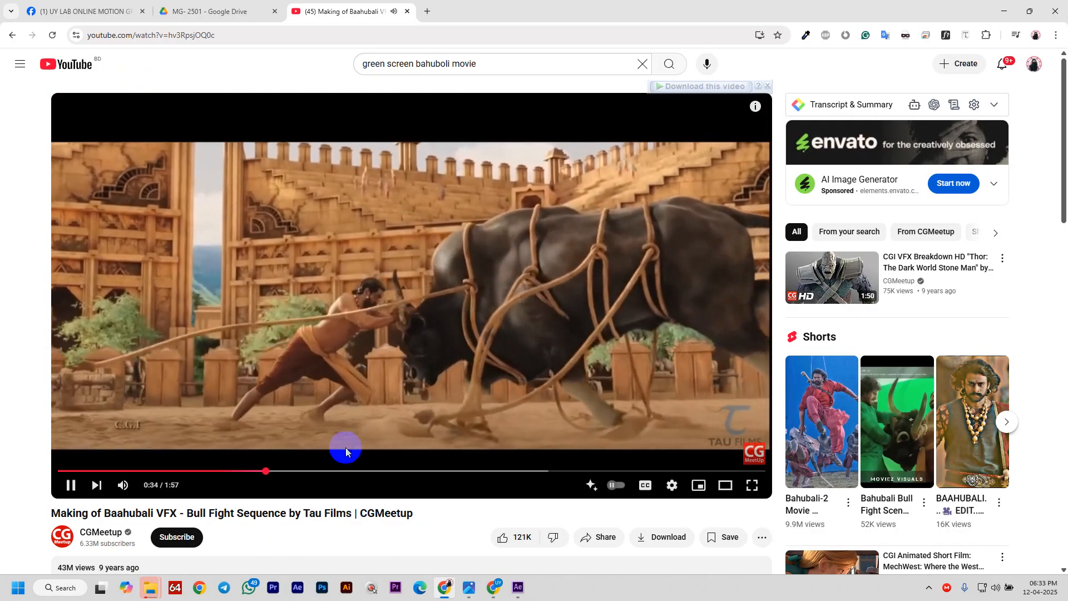
- Skim the breakdown to the green-screen shot at 0:59, then pause around 1:12
click(301, 472)
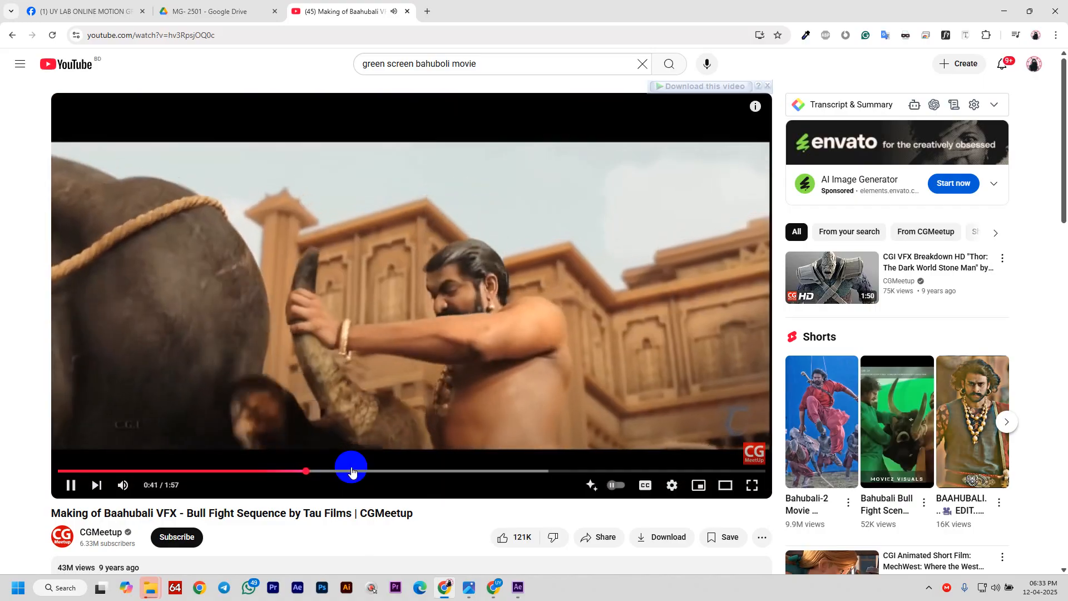
click(351, 472)
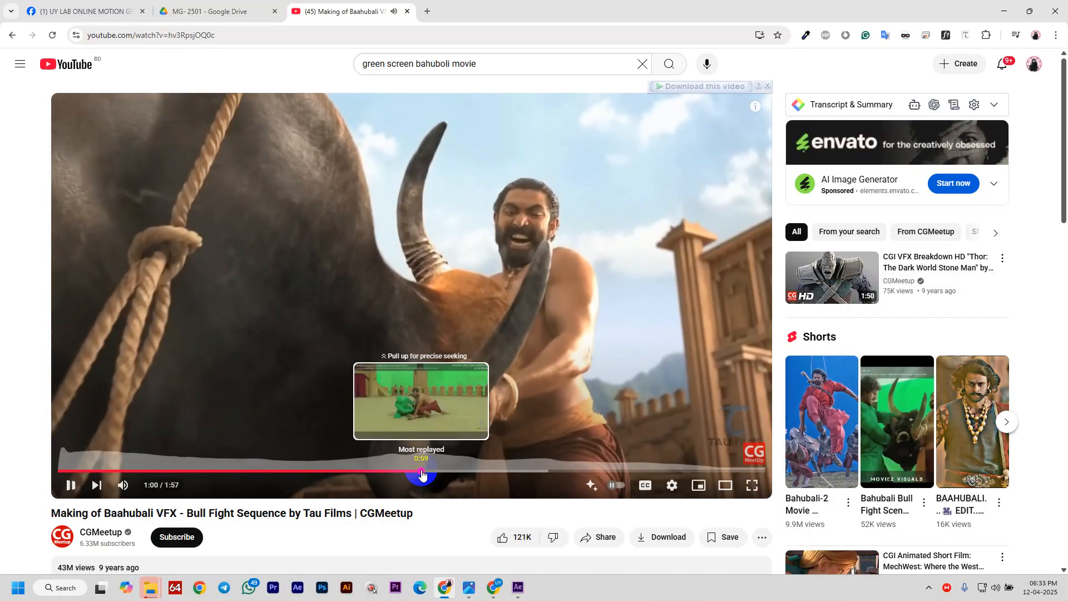
click(423, 472)
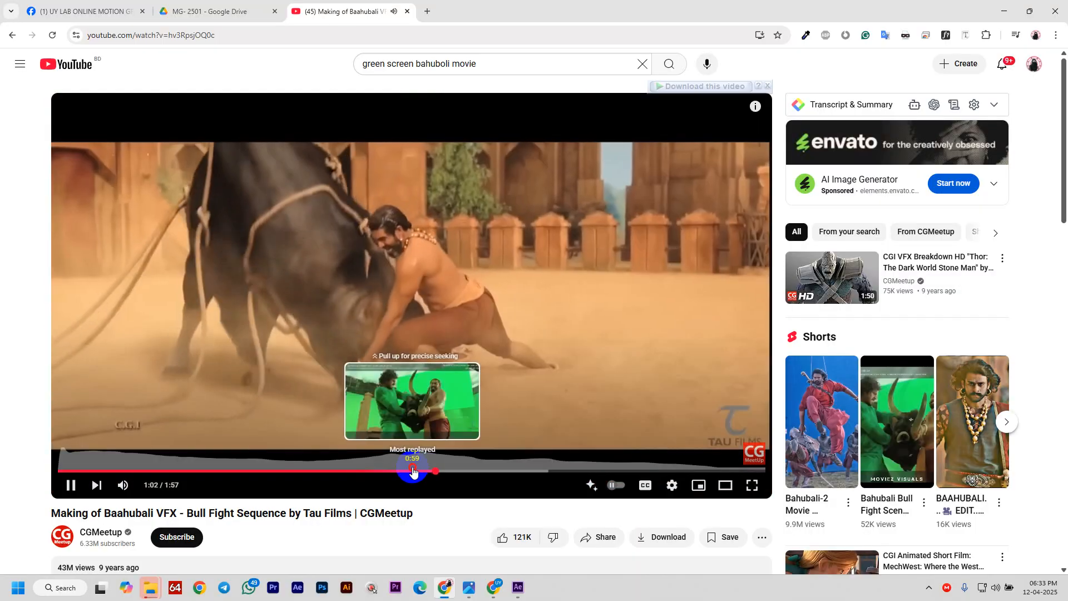
click(412, 471)
click(434, 389)
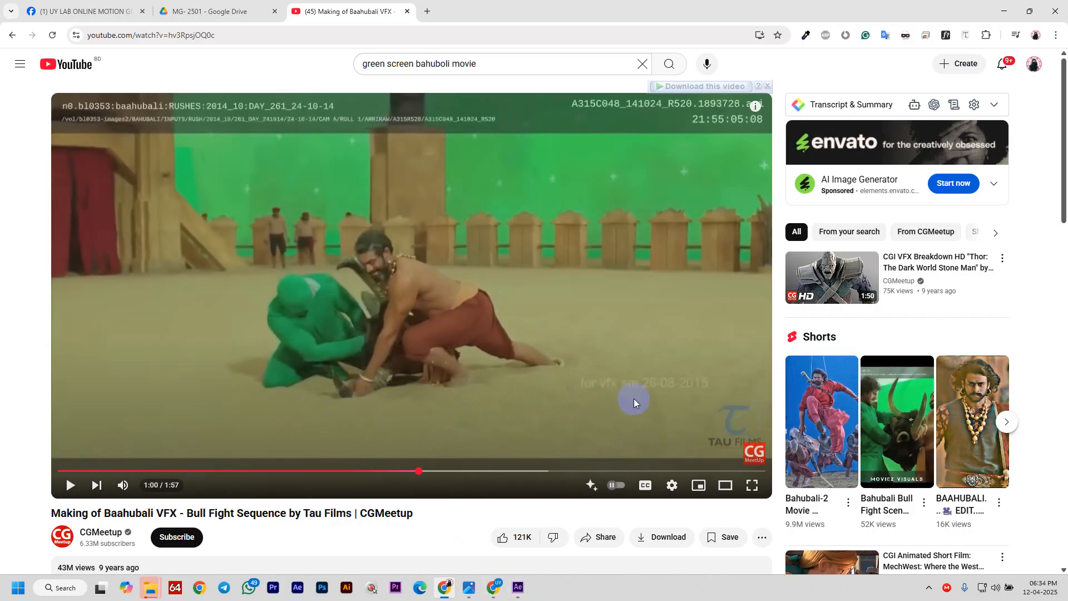
click(516, 412)
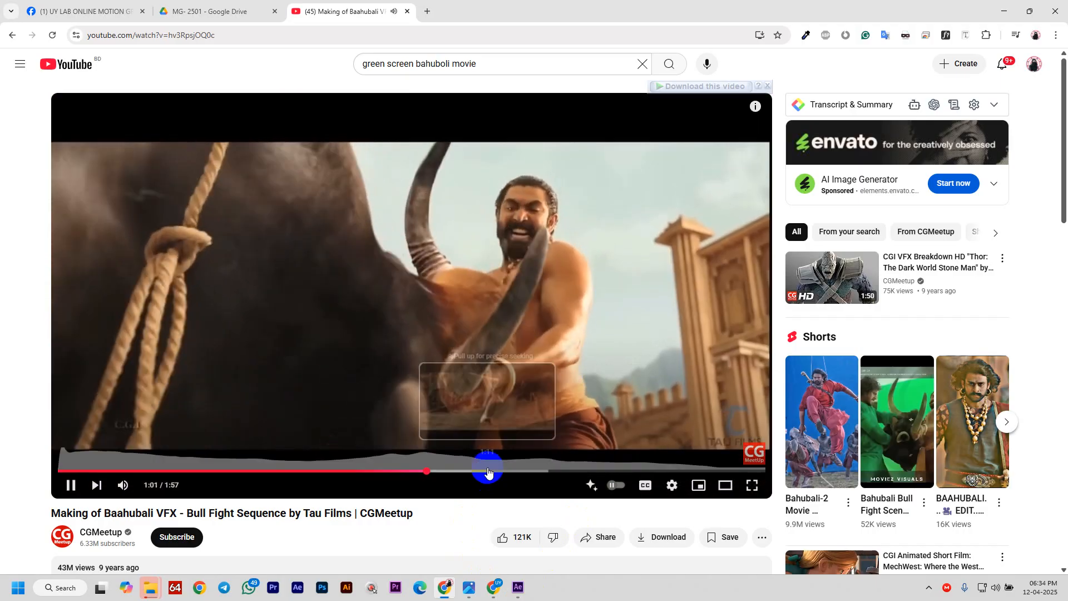
click(487, 472)
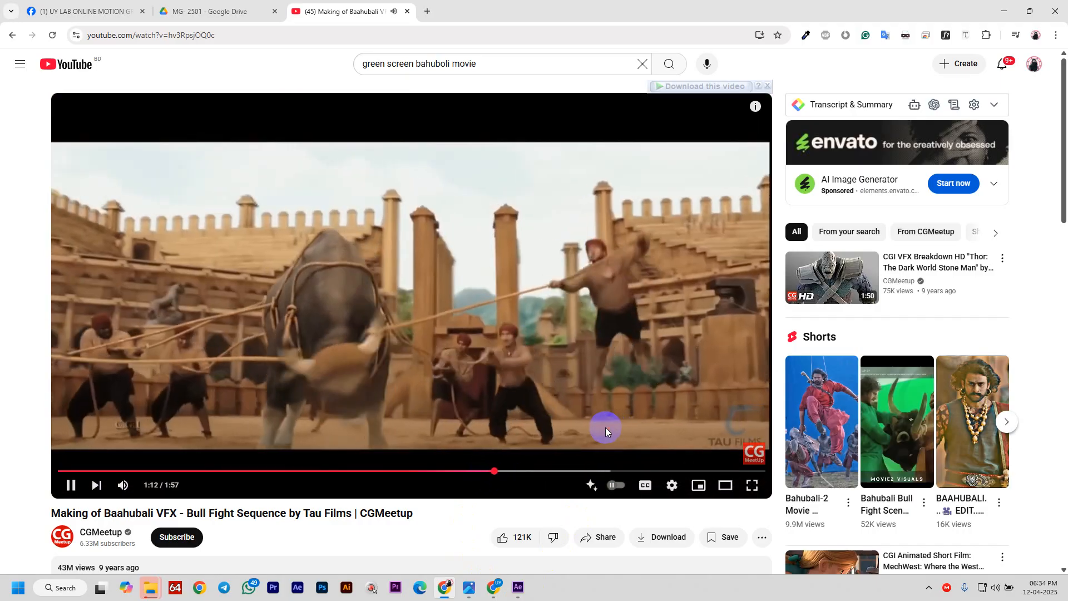
click(605, 427)
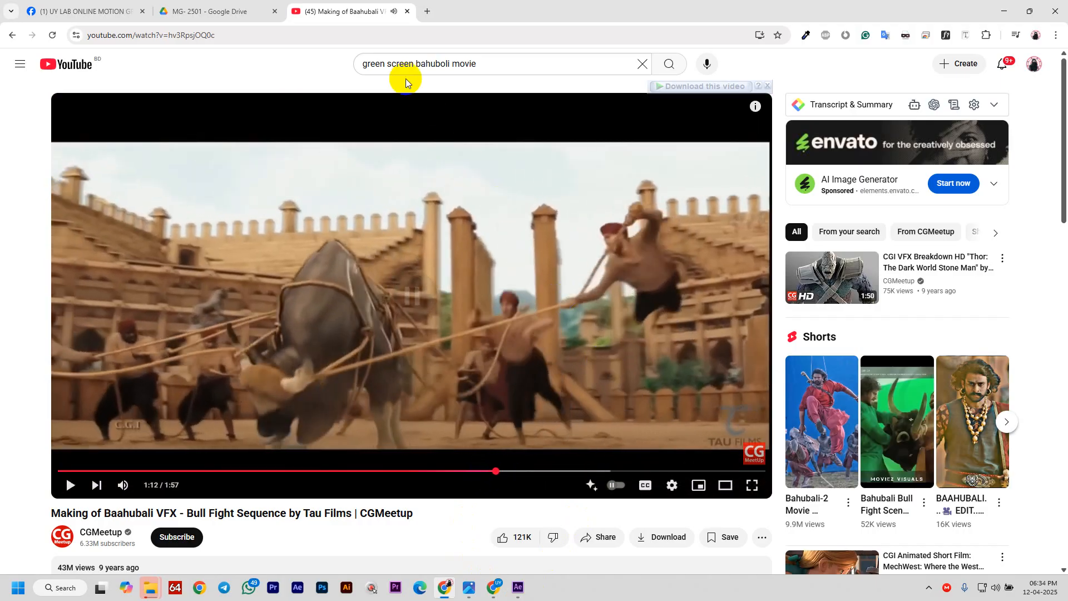
- Rerun the 'green screen bahuboli movie' search and scroll the results
click(484, 64)
key(Return)
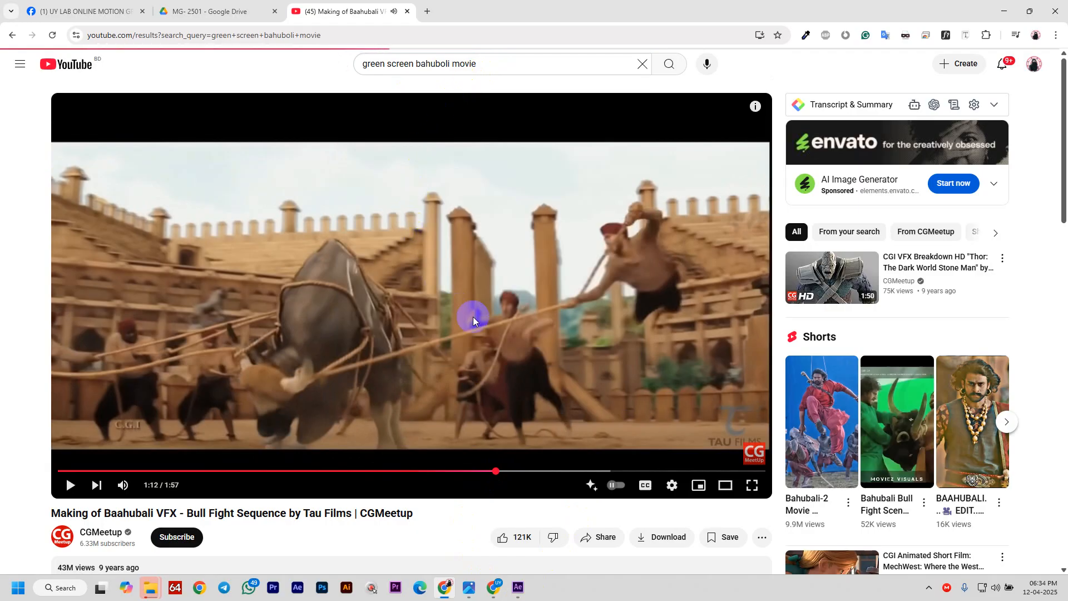
scroll(478, 312, down, 10)
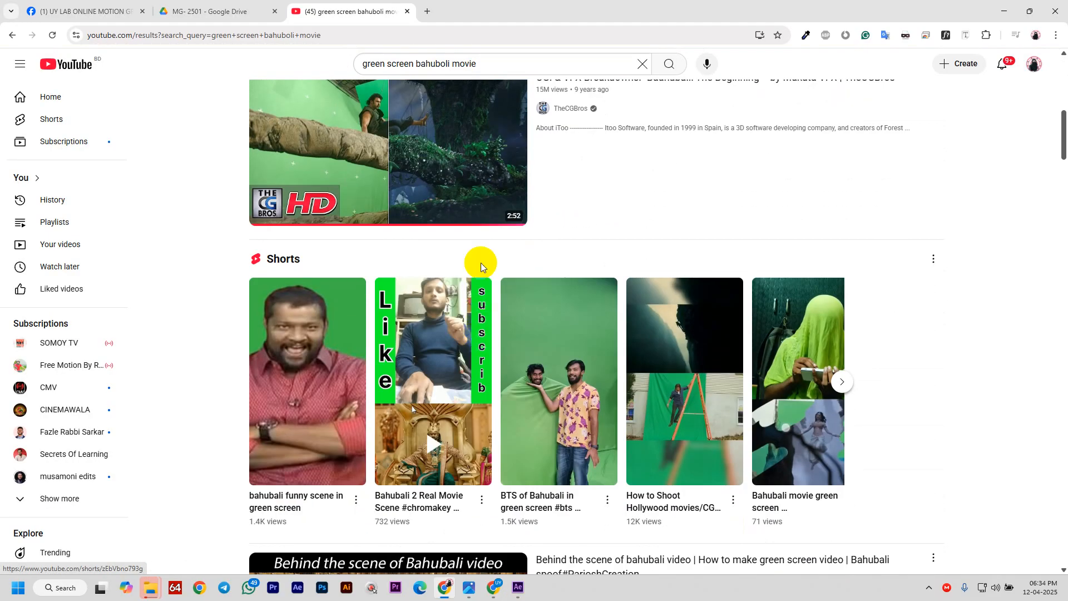
- Open the Baahubali: The Beginning VFX breakdown, then the Dheevara song-making short
click(465, 179)
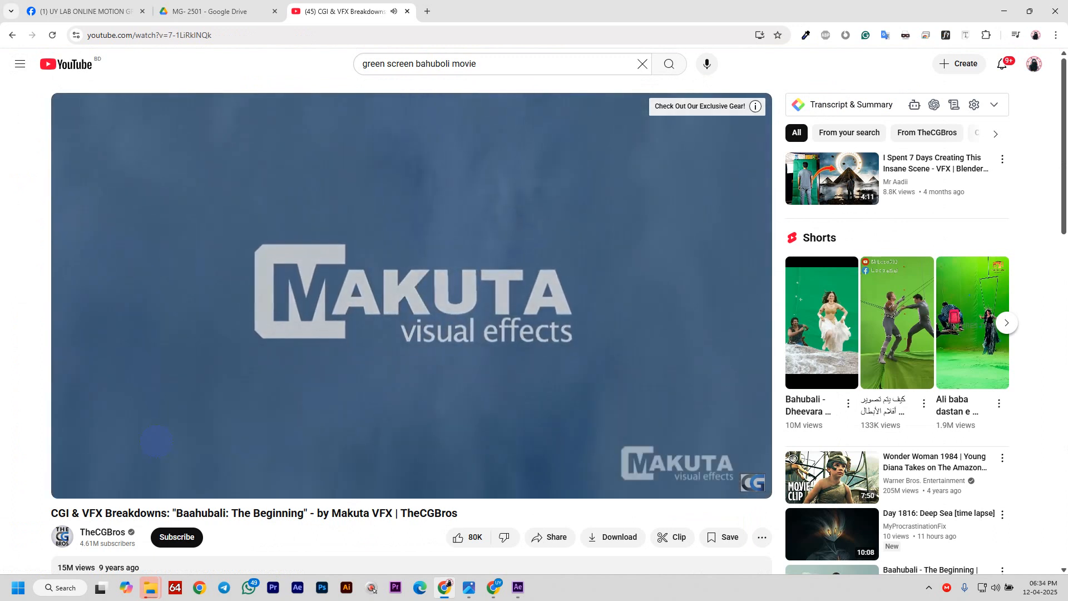
middle_click(809, 334)
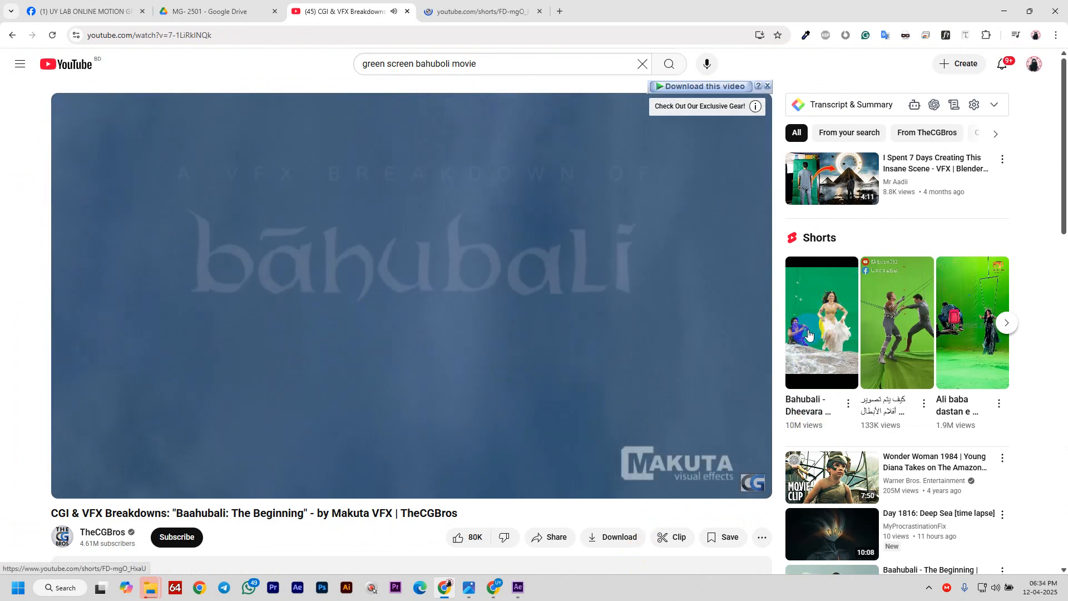
click(809, 334)
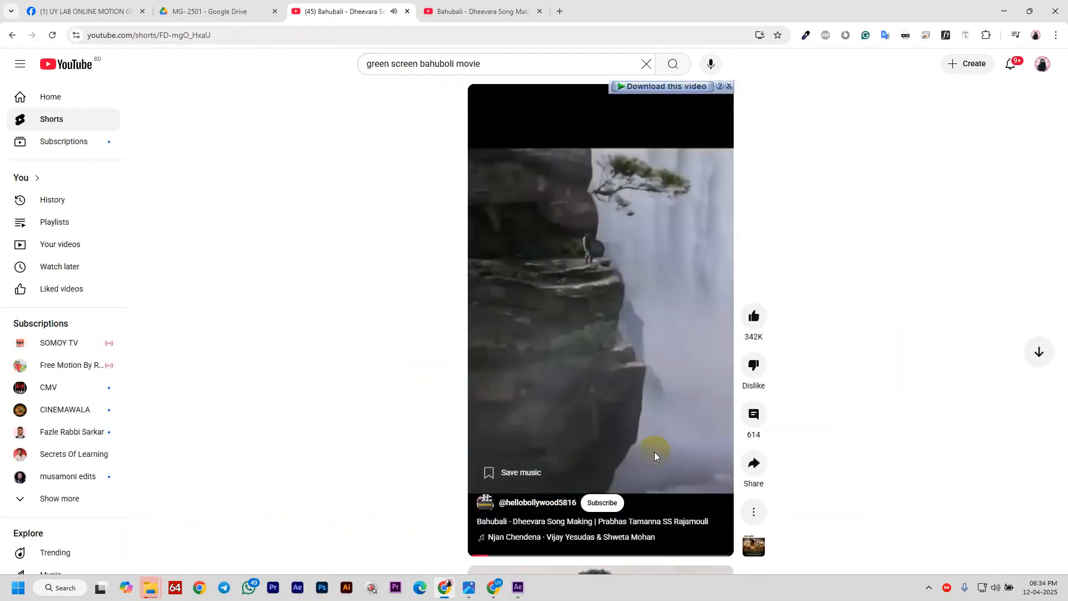
- Play and pause the Dheevara short, then return to the Cars Highway Freeway comp in After Effects
click(654, 452)
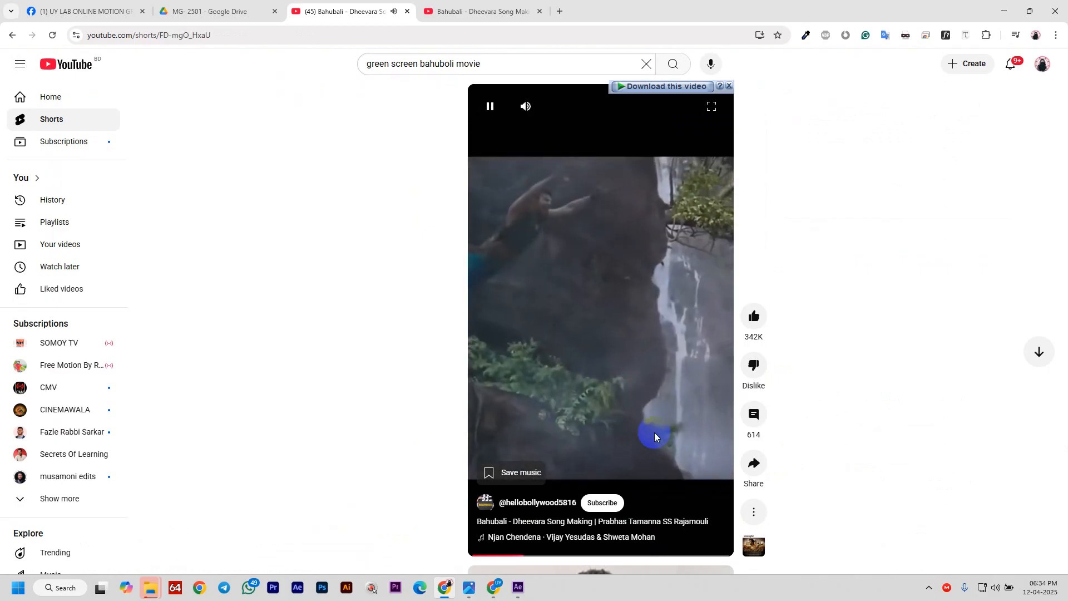
click(655, 398)
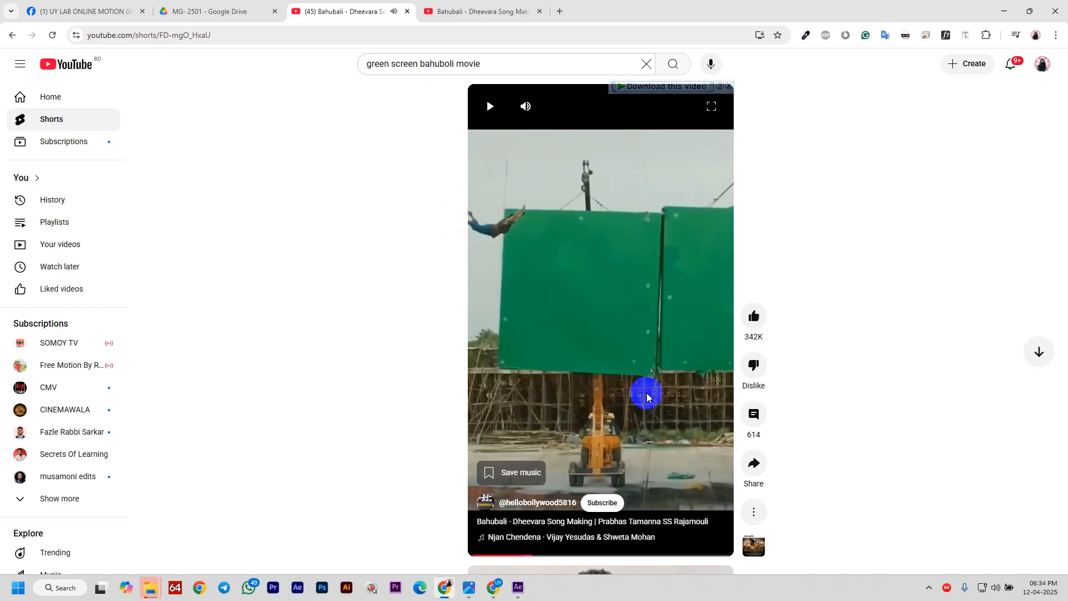
click(688, 410)
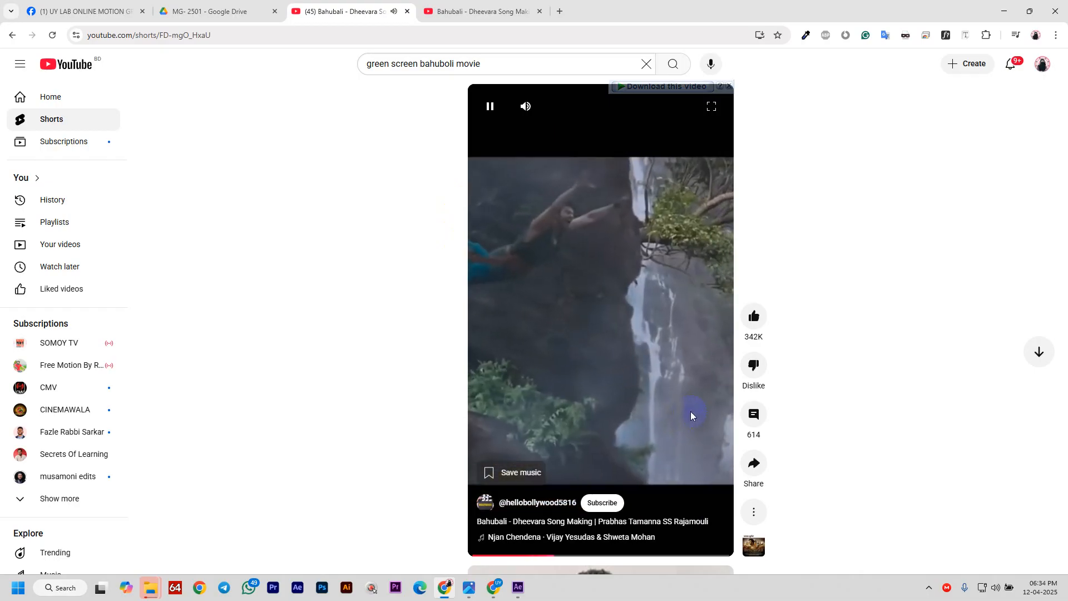
click(690, 412)
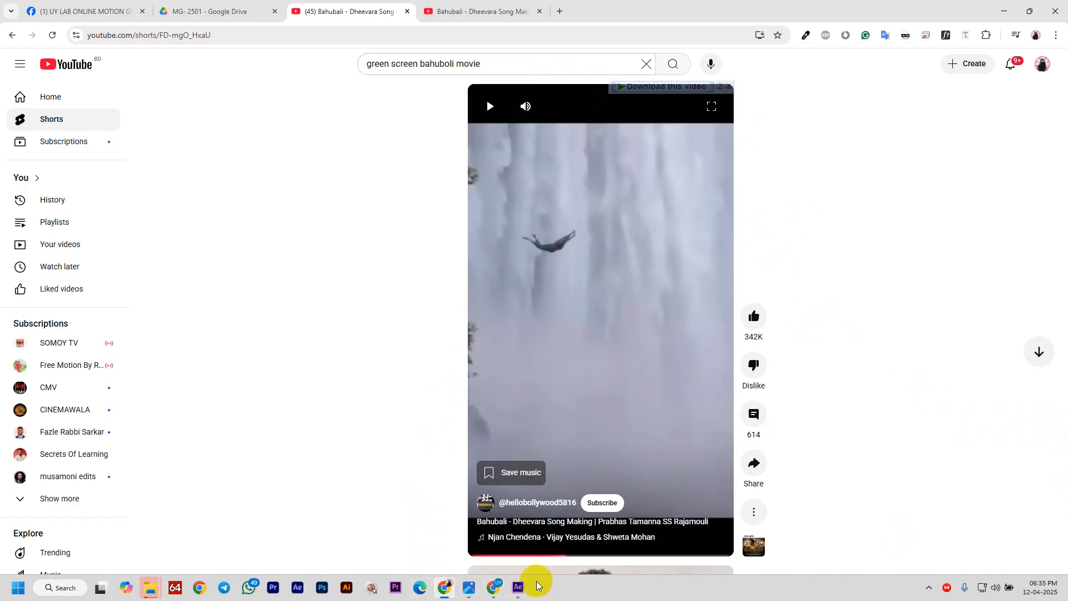
click(517, 587)
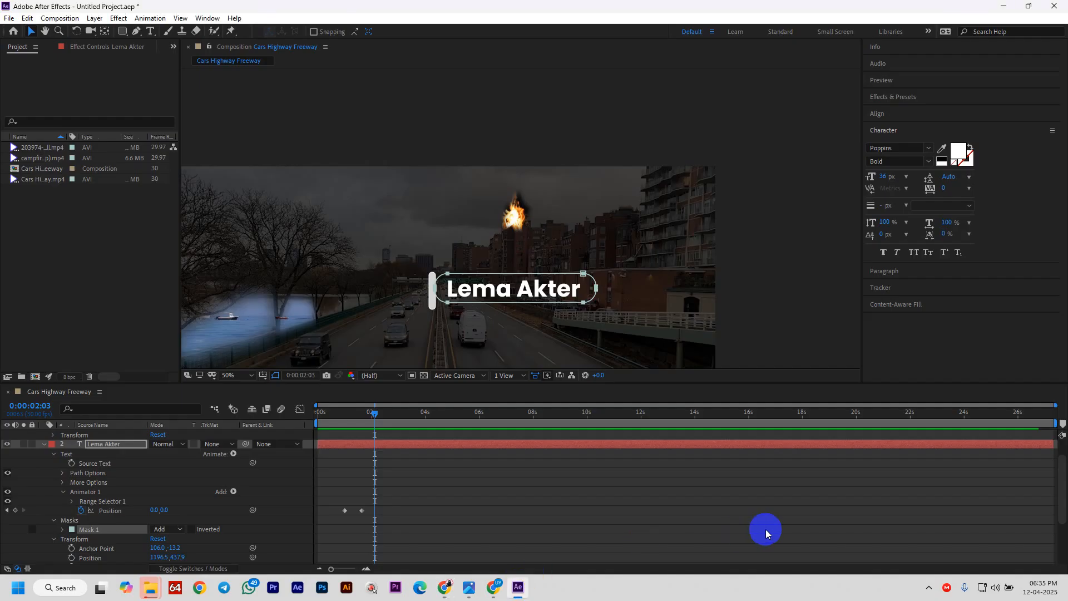
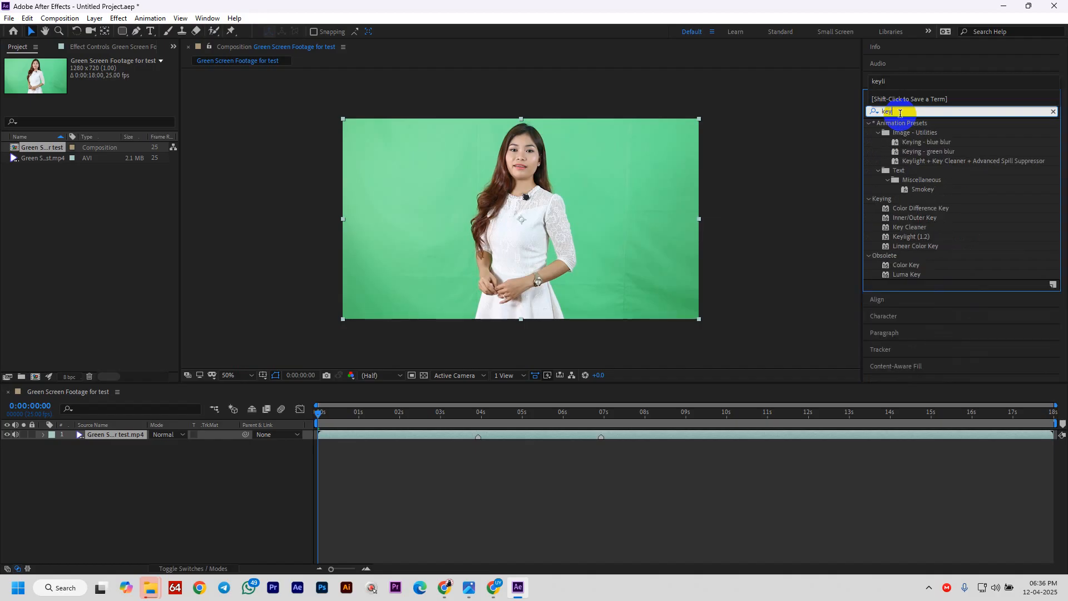
- Apply Keylight (1.2) to the presenter clip and sample the green backdrop as Screen Colour
click(918, 236)
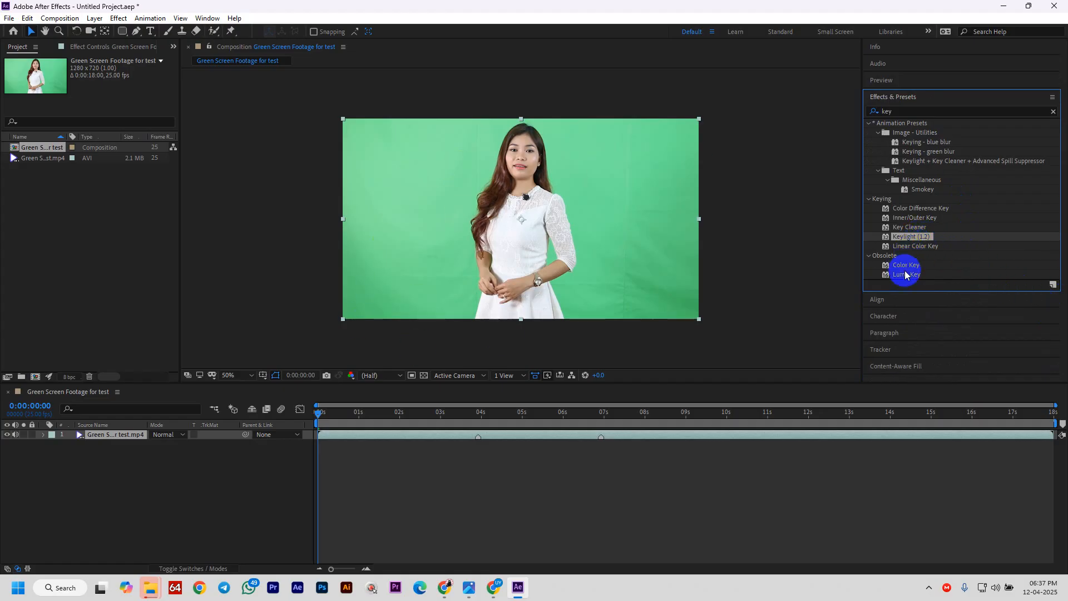
drag(902, 238, 534, 437)
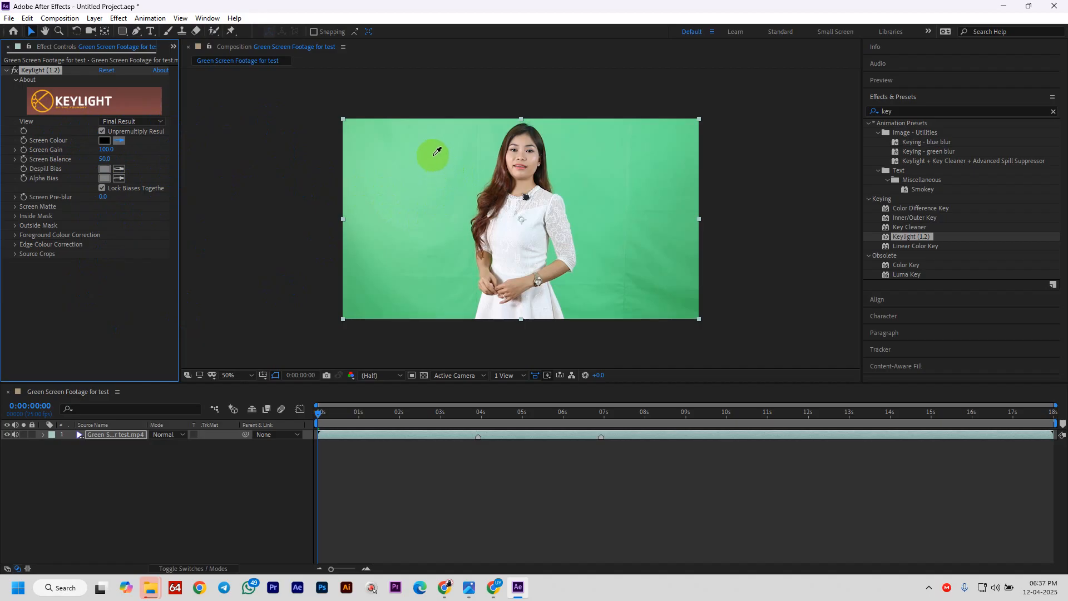
click(618, 188)
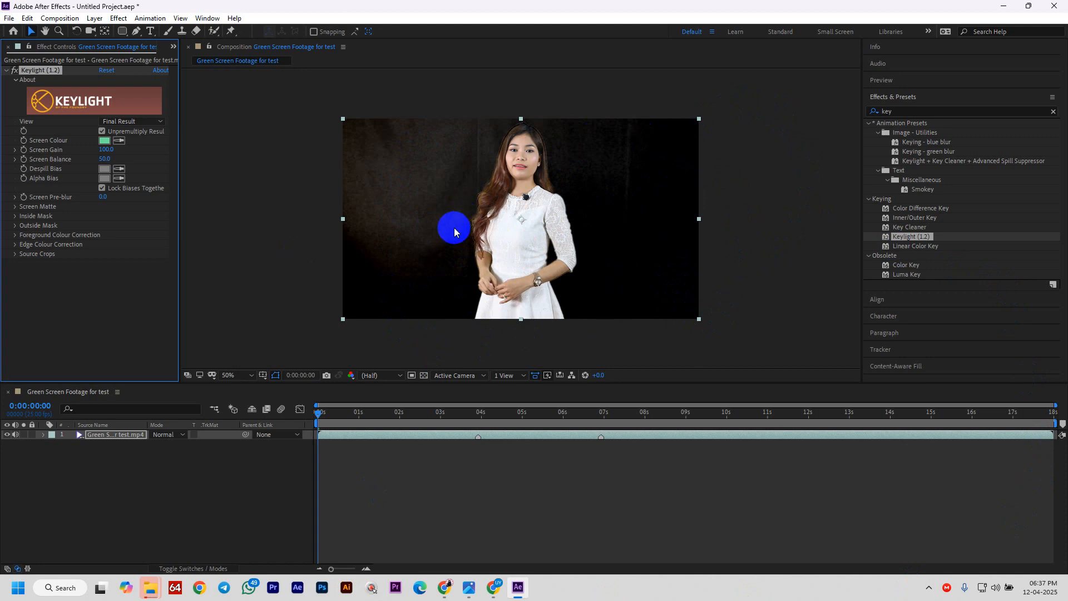
- Switch the Keylight View to Screen Matte to inspect the black-and-white matte
click(623, 199)
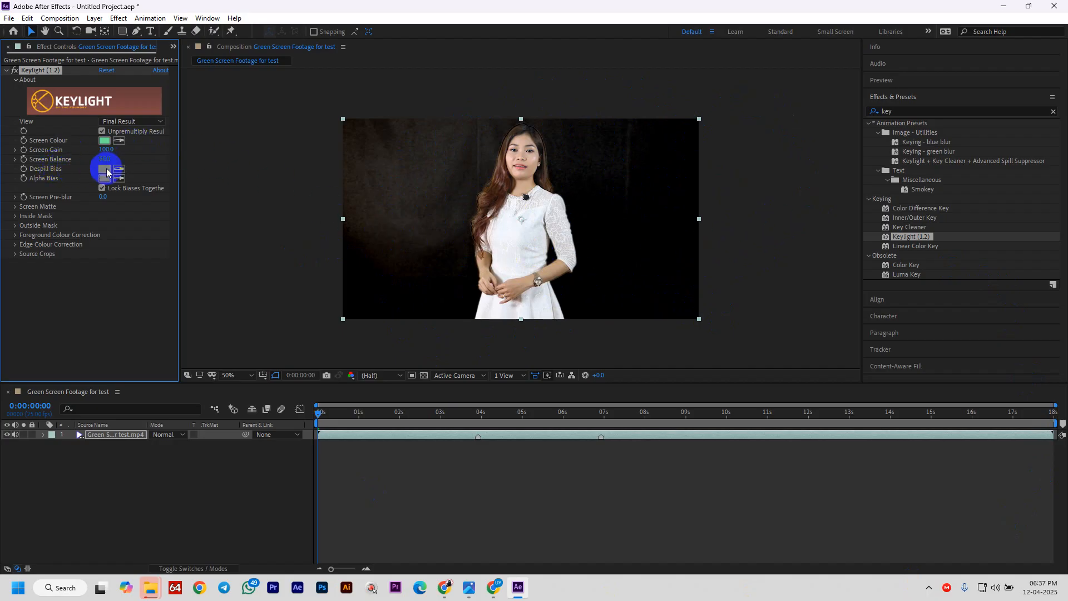
click(519, 214)
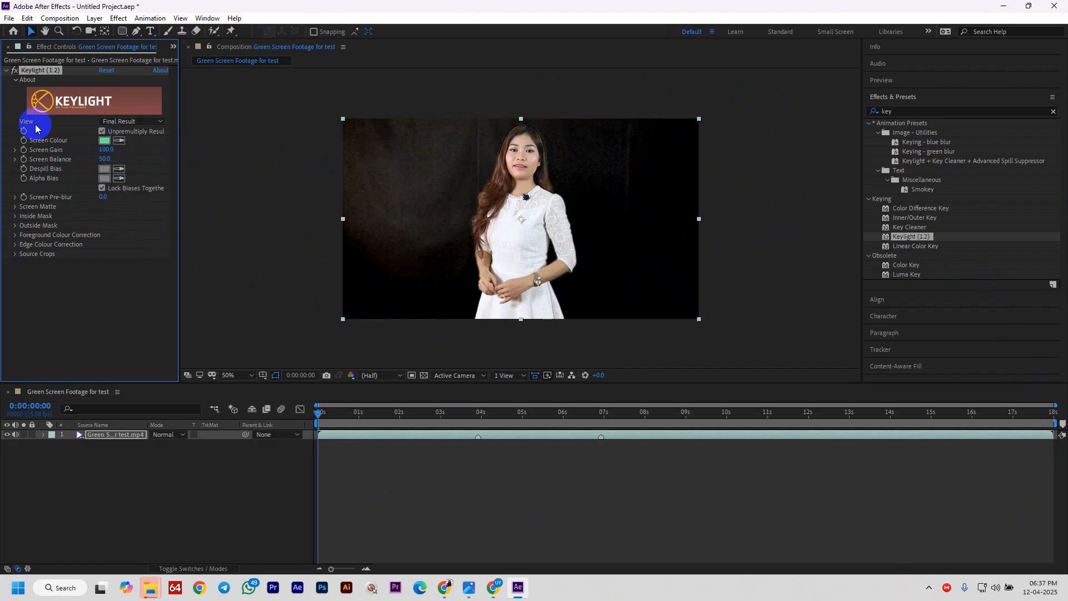
click(132, 122)
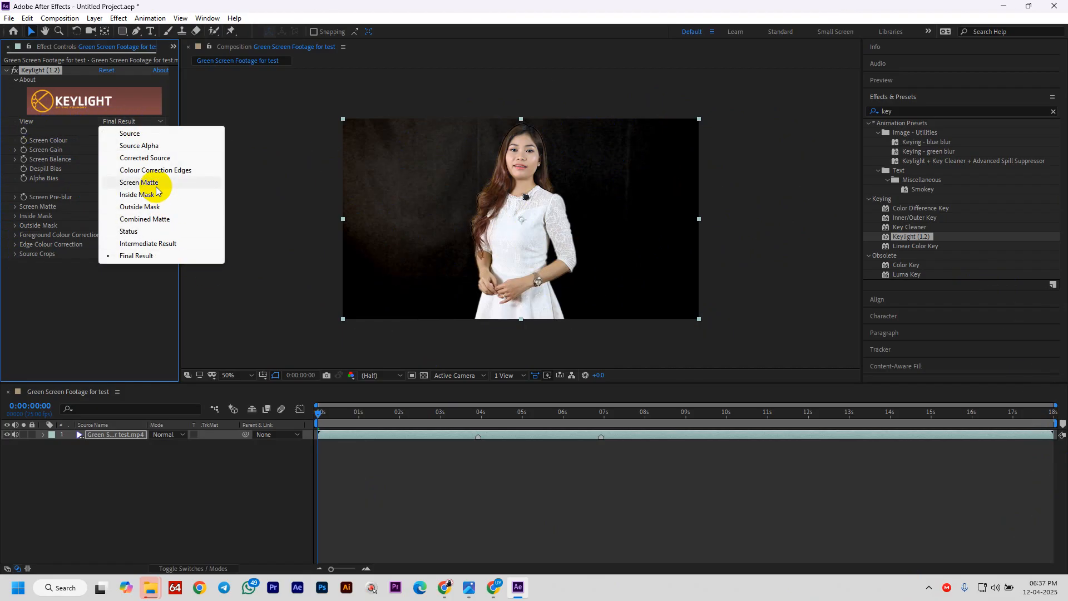
click(139, 182)
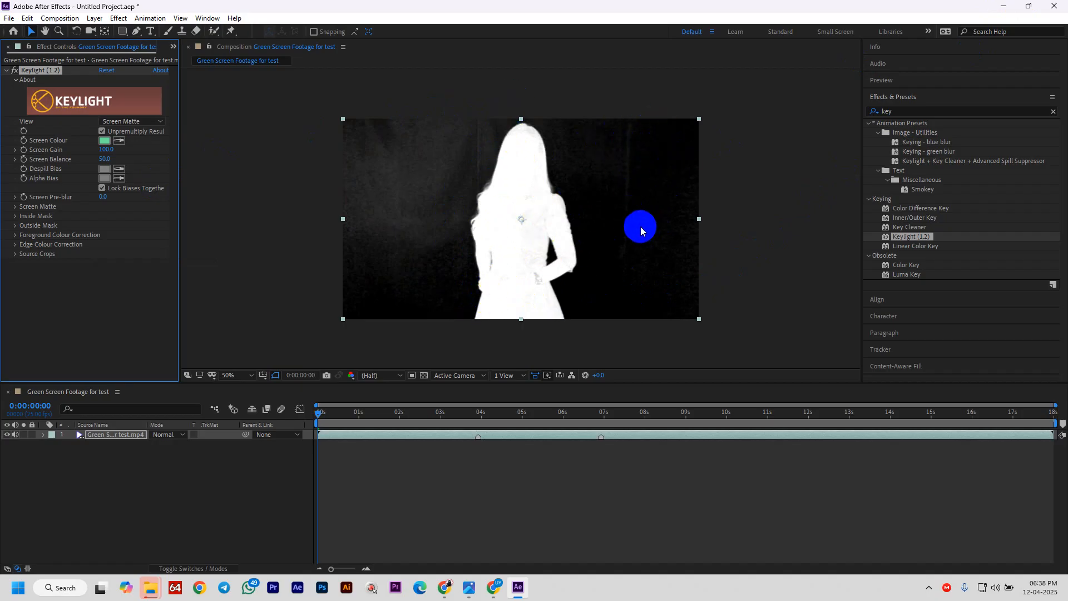
- Raise Screen Matte Clip Black to 32, then set View back to Final Result
click(505, 232)
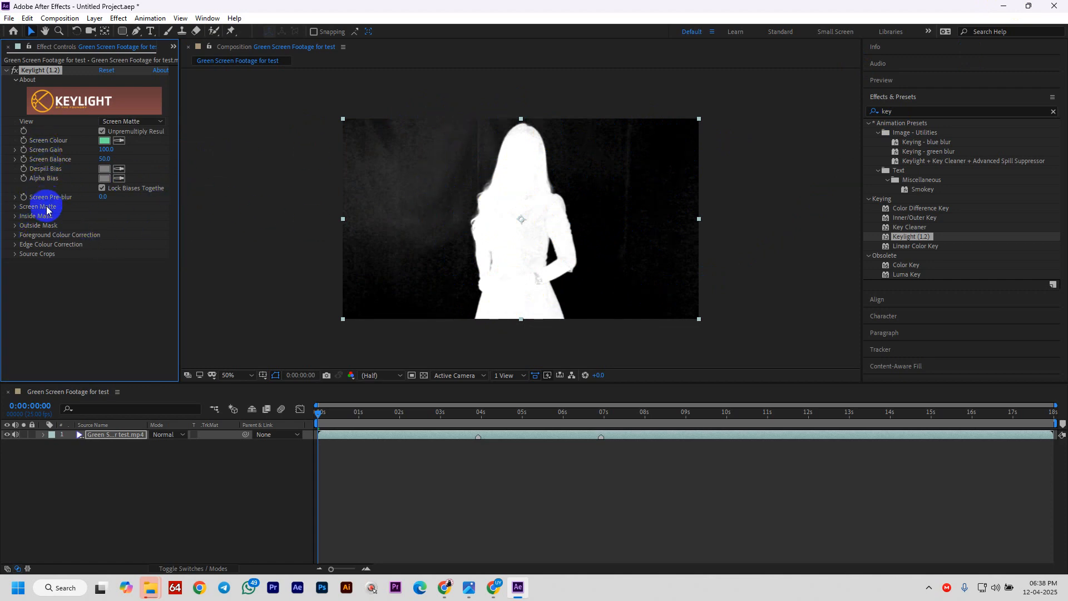
click(15, 208)
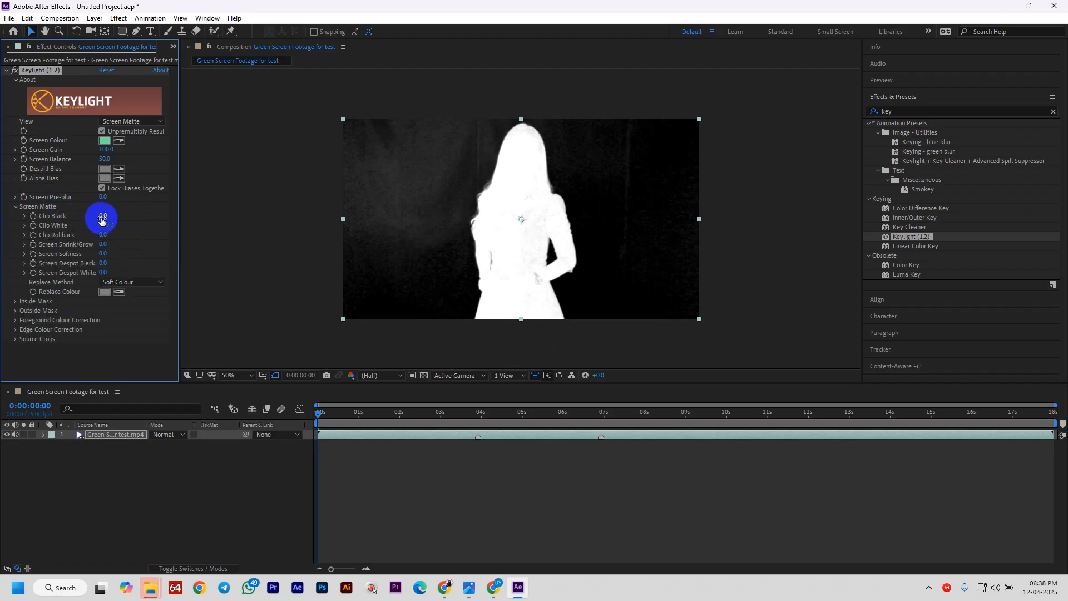
drag(105, 218, 119, 218)
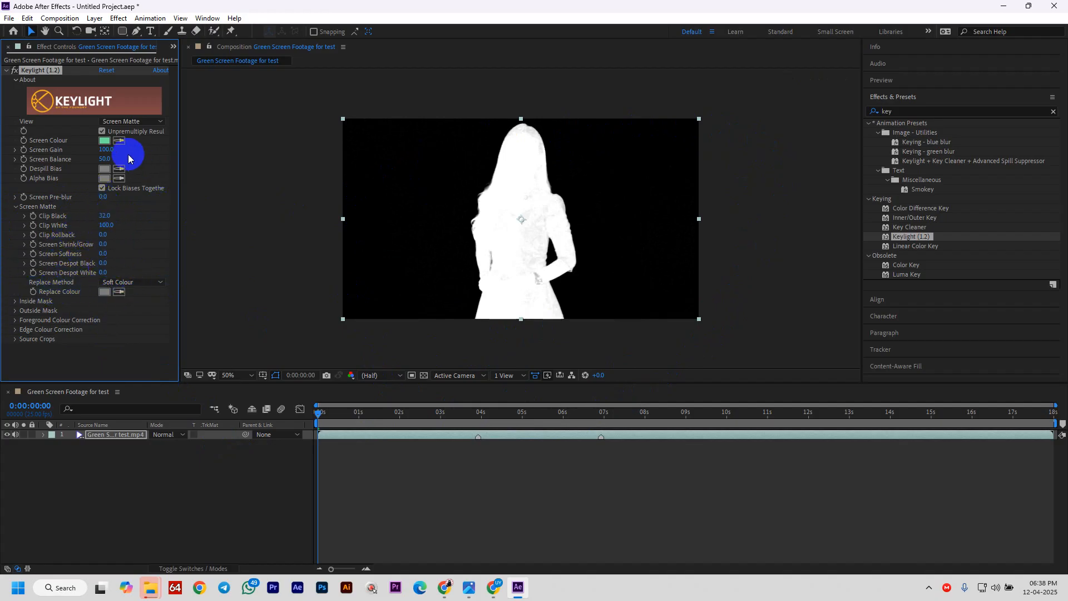
click(136, 122)
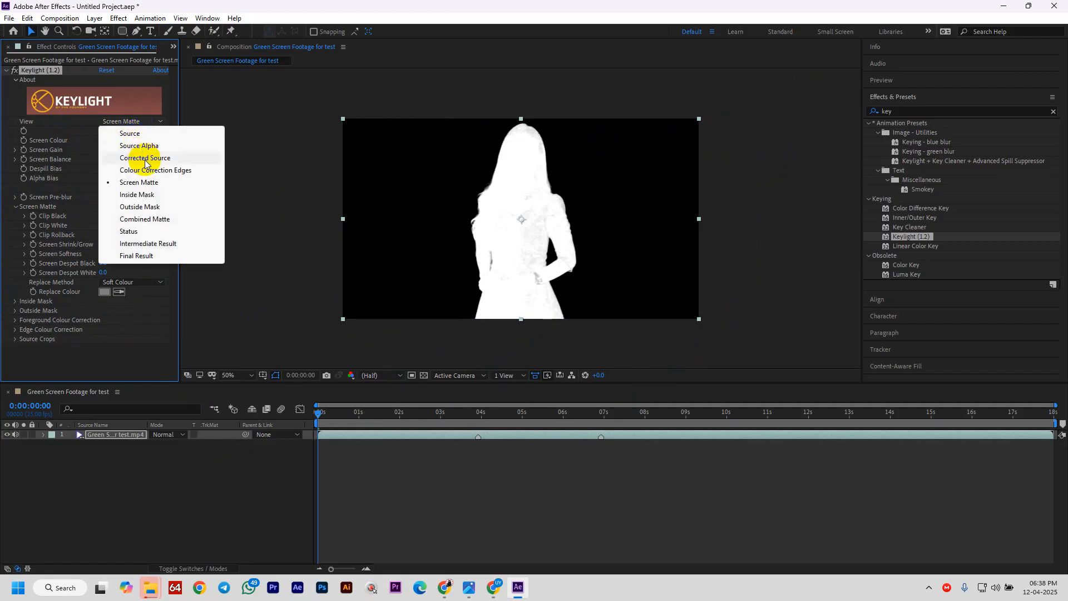
click(163, 257)
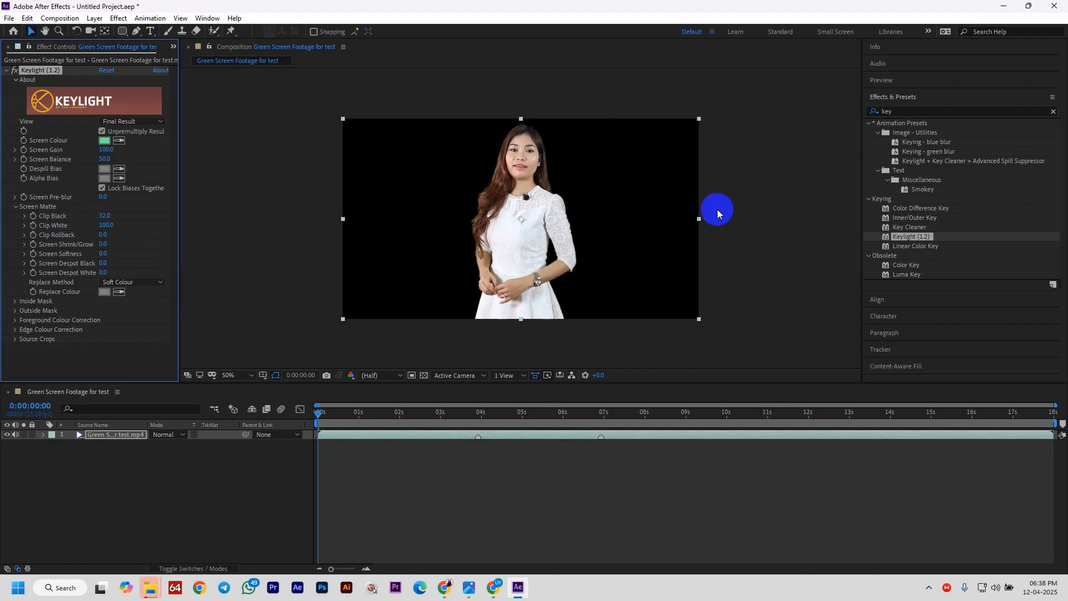
- Preview the keyed presenter, then import the butterfly flower clip from Class Elements
key(space)
key(space)
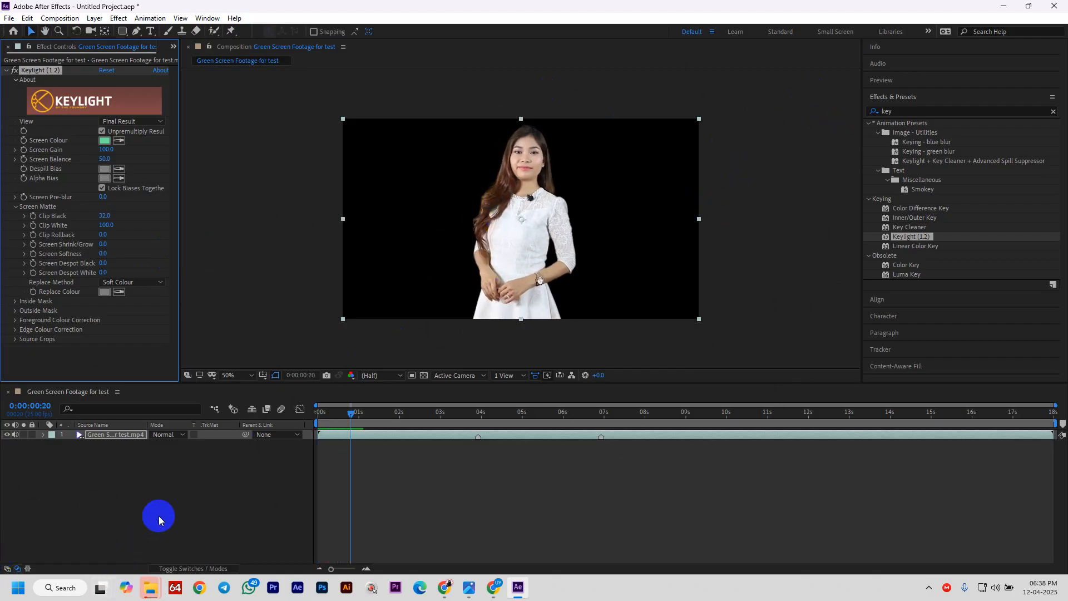
key(ctrl+i)
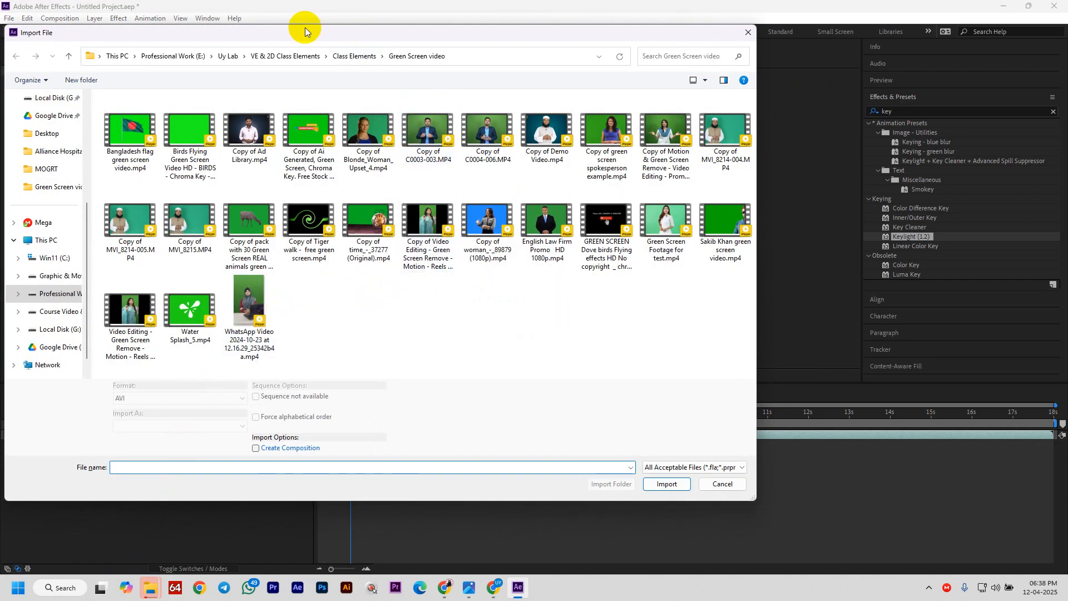
click(346, 60)
scroll(576, 264, down, 5)
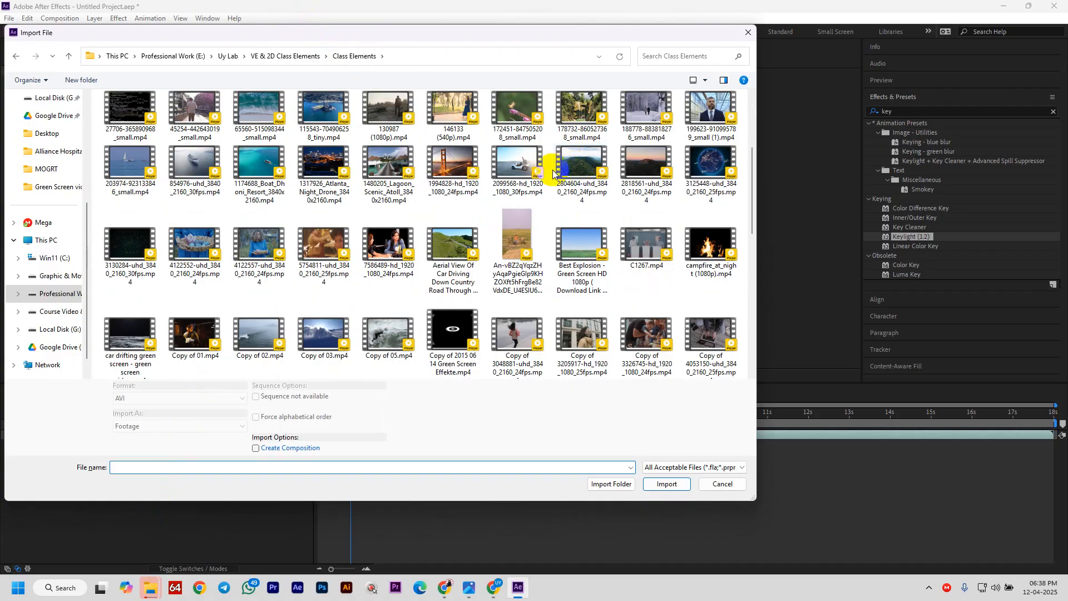
click(641, 240)
click(667, 483)
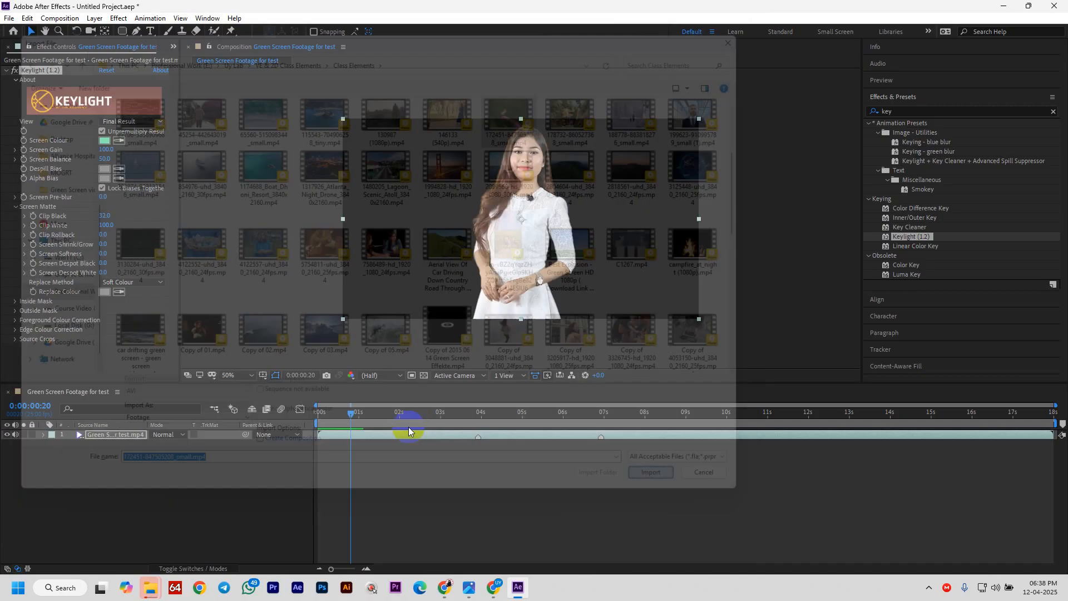
- Place the butterfly clip beneath the presenter layer as the background and lock it
drag(35, 148, 77, 445)
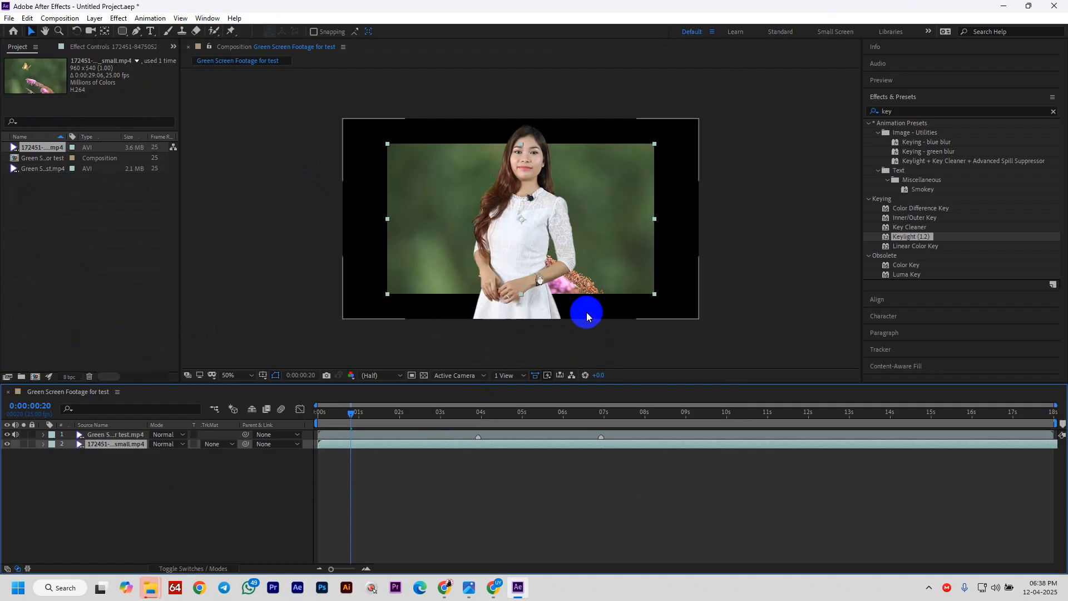
key(space)
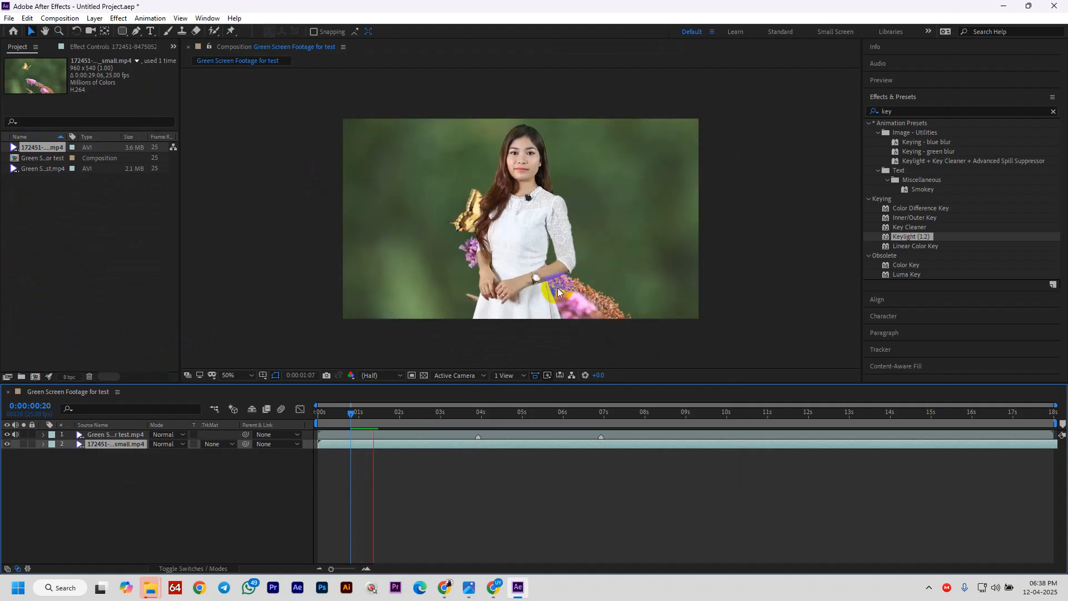
drag(537, 225, 470, 219)
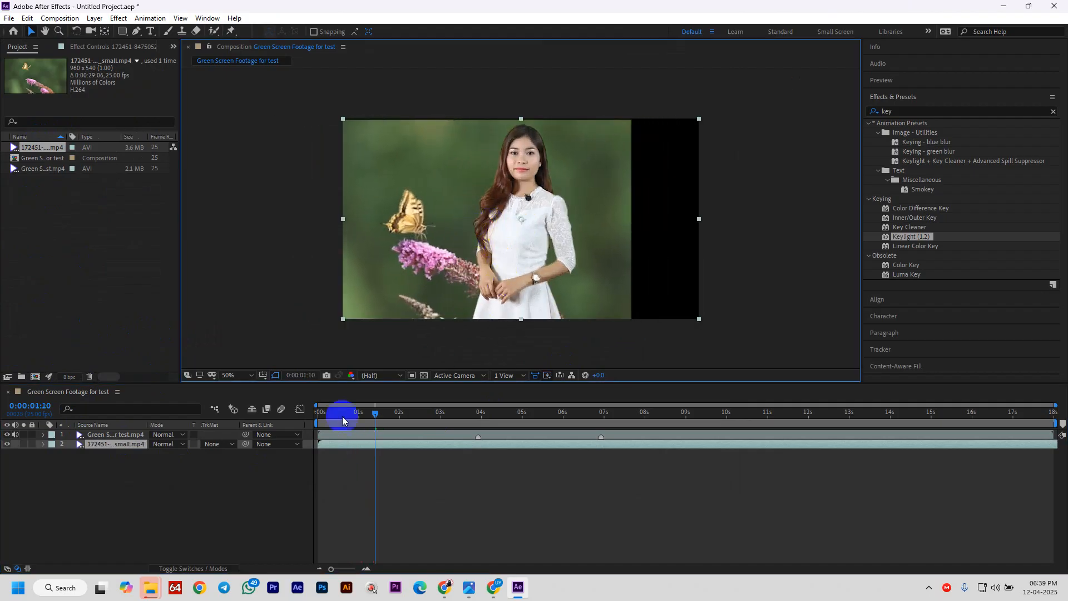
key(ctrl+z)
click(32, 443)
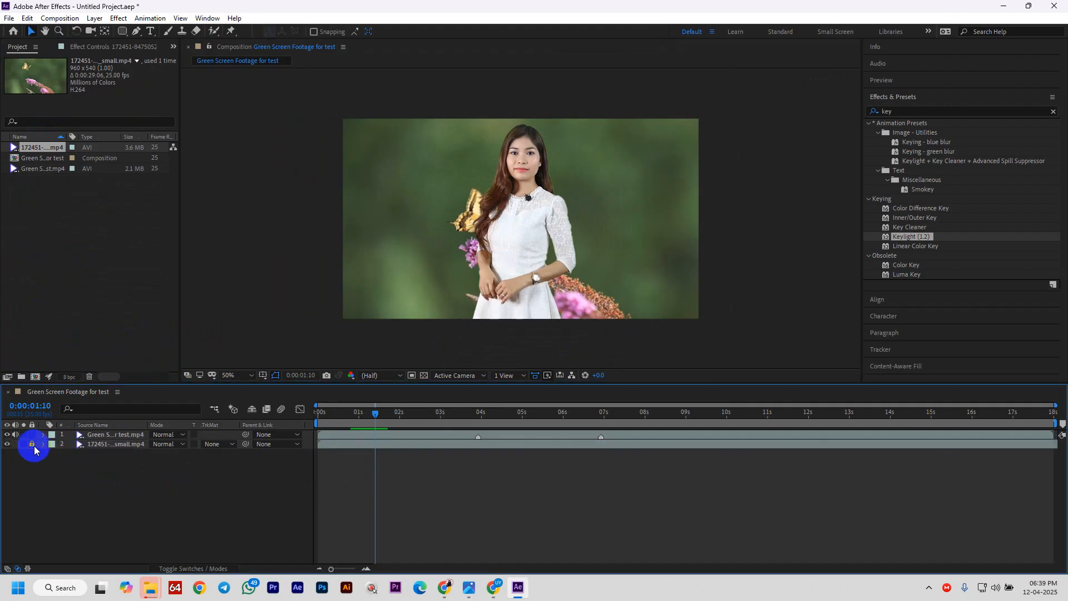
- Move the presenter to the right side of the frame and preview the composite
click(125, 434)
drag(511, 212, 620, 251)
key(space)
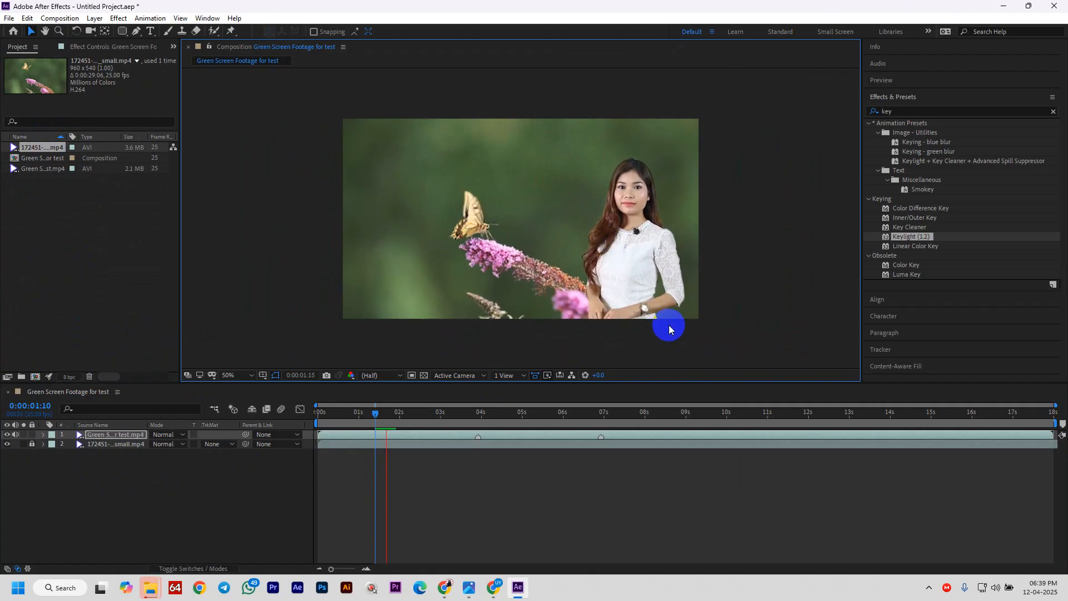
- Bring Chrome forward and close the empty new tab and the extra Bahubali video tab
mouse_move(495, 579)
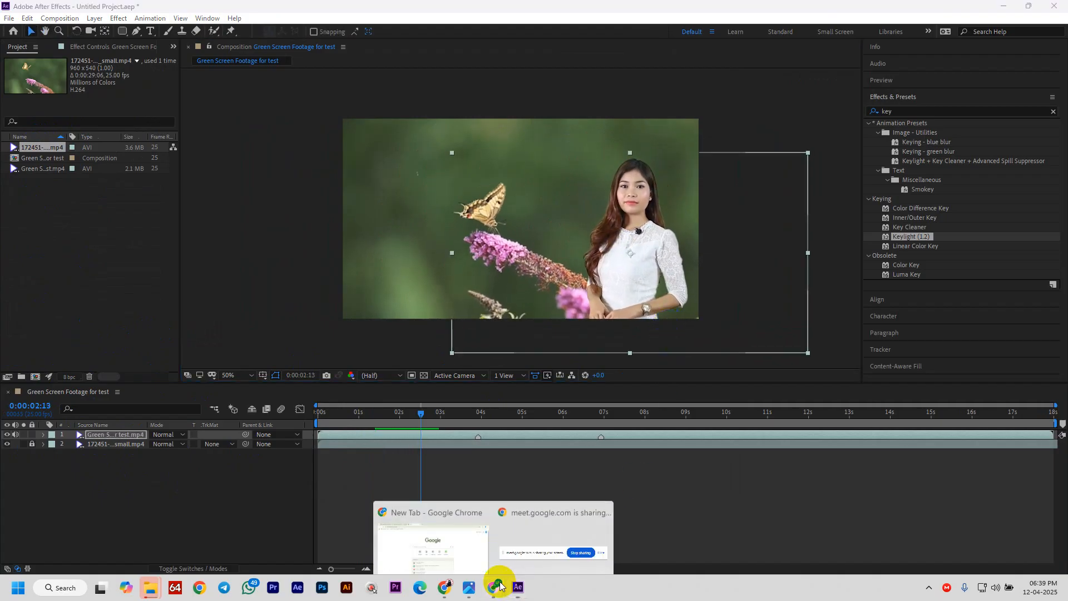
click(441, 533)
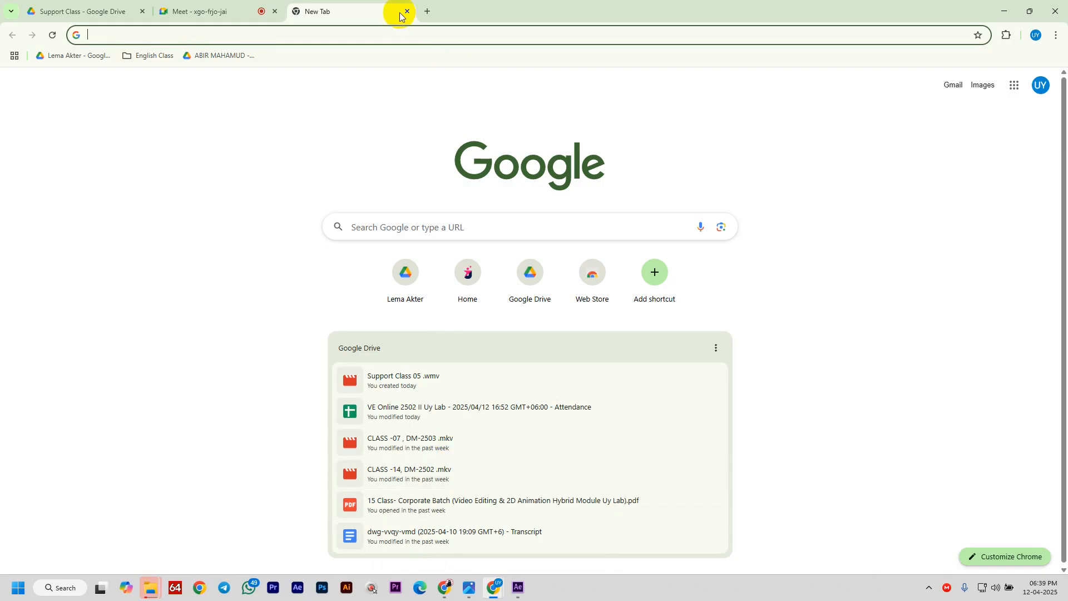
click(407, 11)
mouse_move(496, 592)
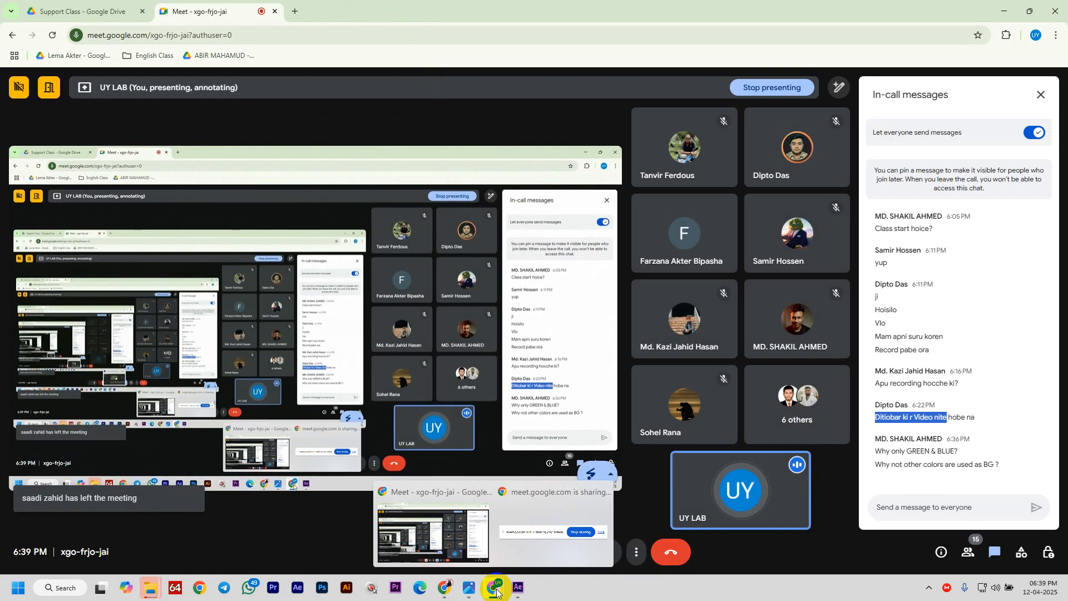
click(445, 587)
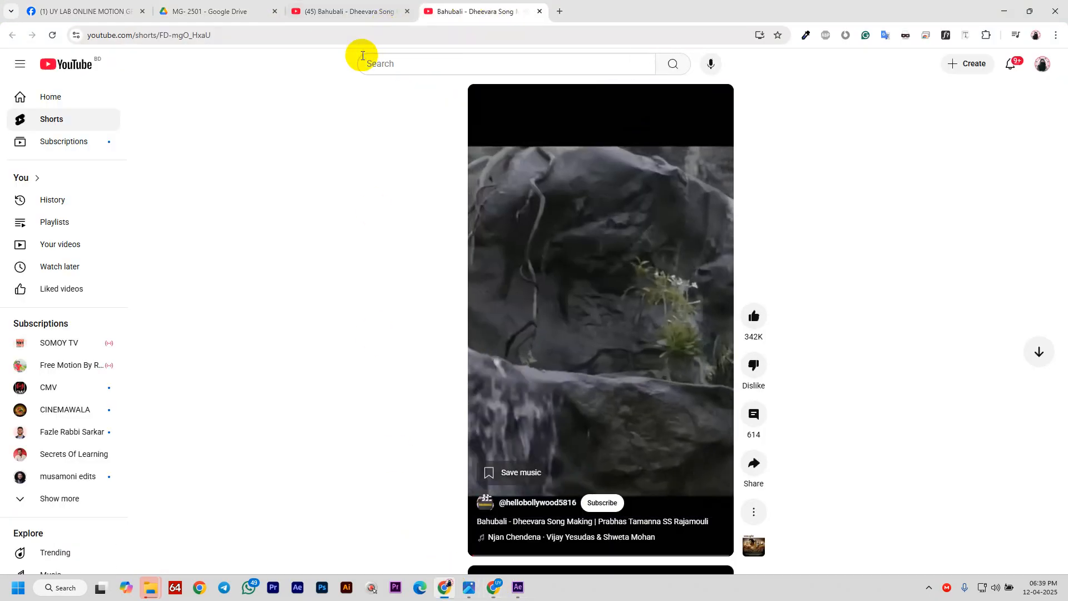
click(539, 11)
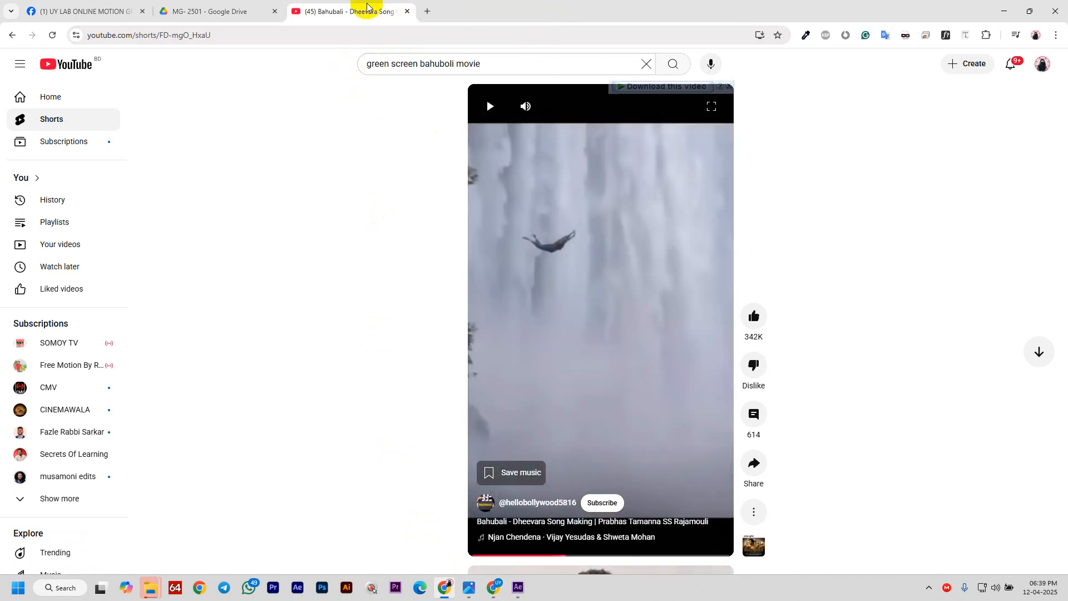
- Search YouTube for 'bird flying green screen' and open the doves flying video
click(469, 66)
double_click(474, 65)
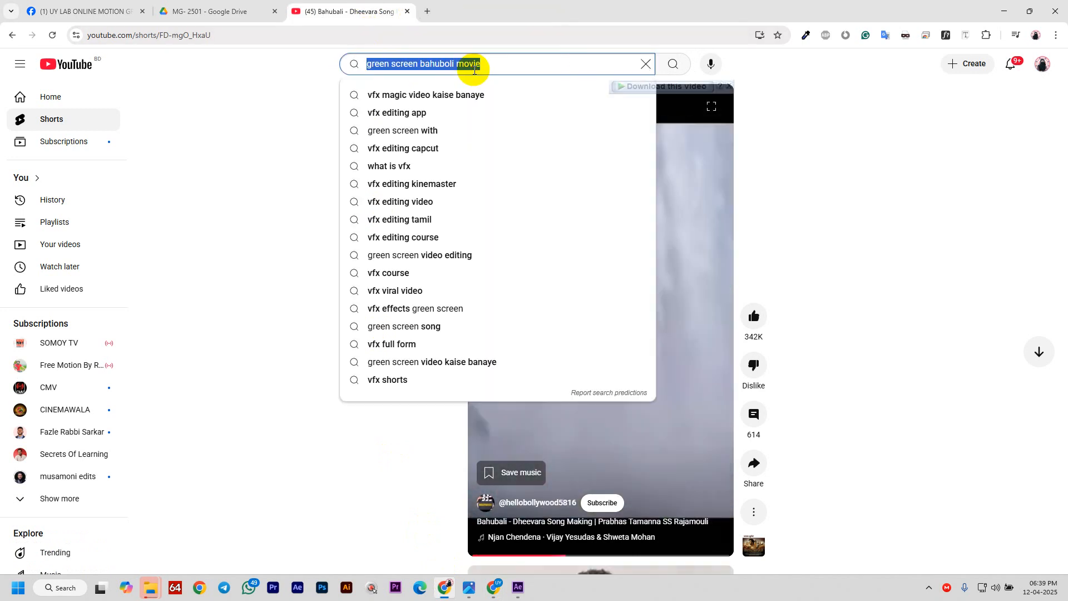
text(bird)
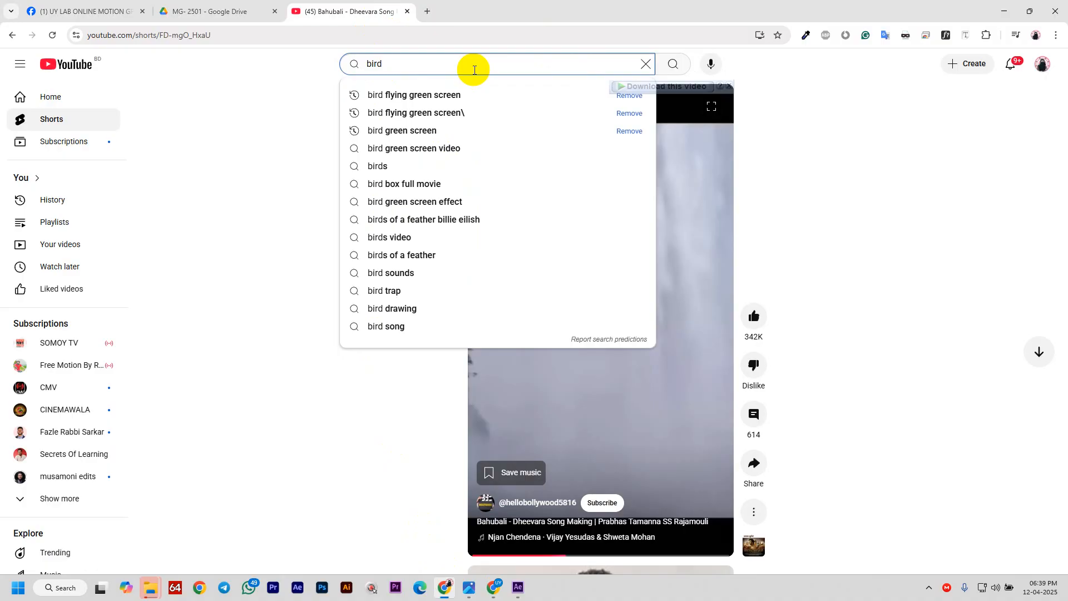
click(465, 95)
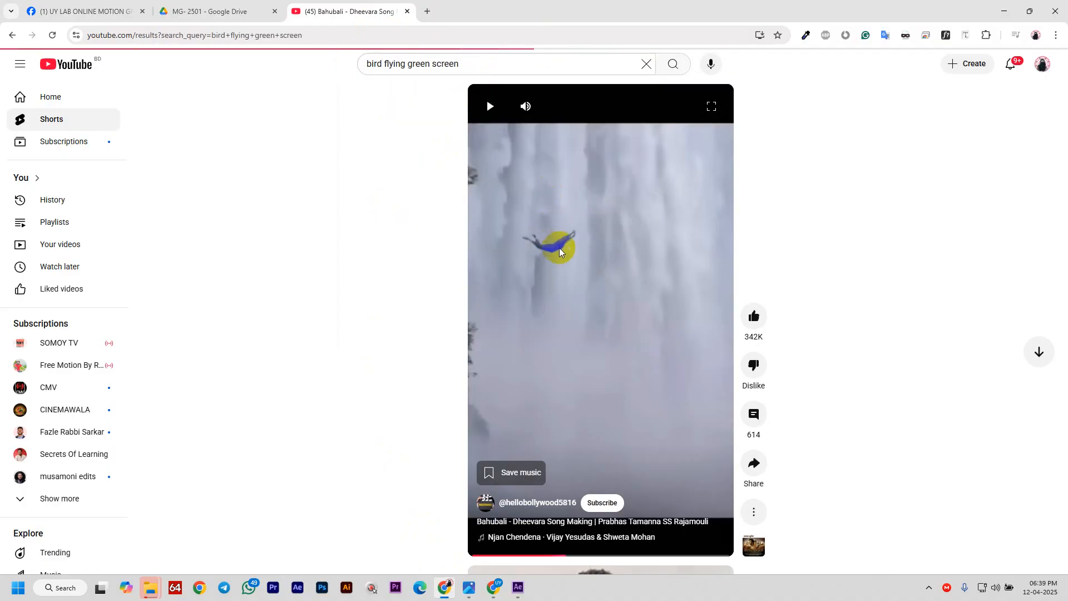
scroll(584, 351, down, 1)
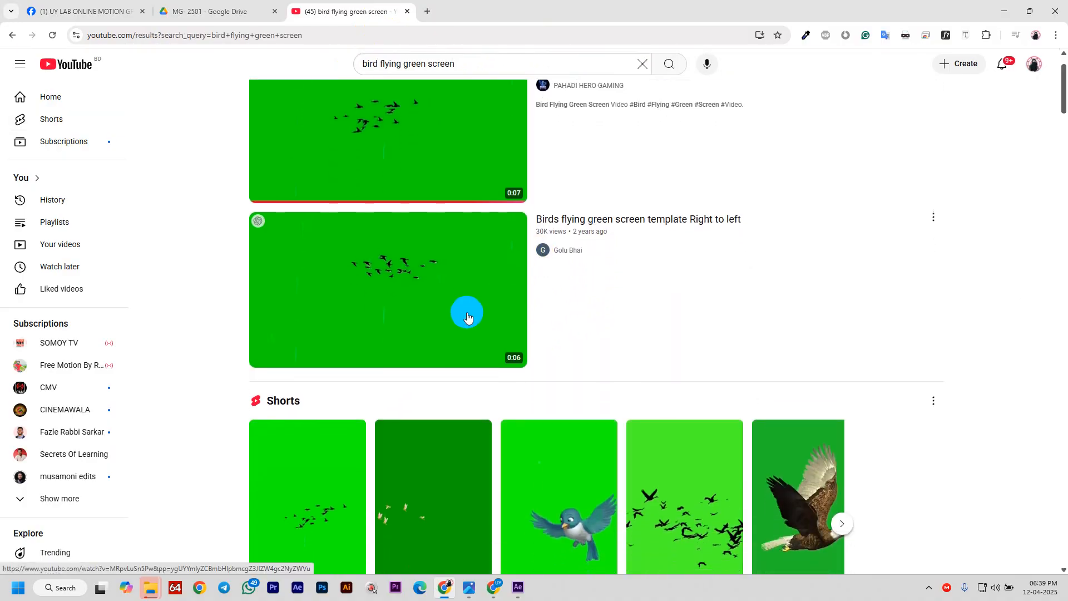
scroll(467, 317, down, 10)
click(464, 318)
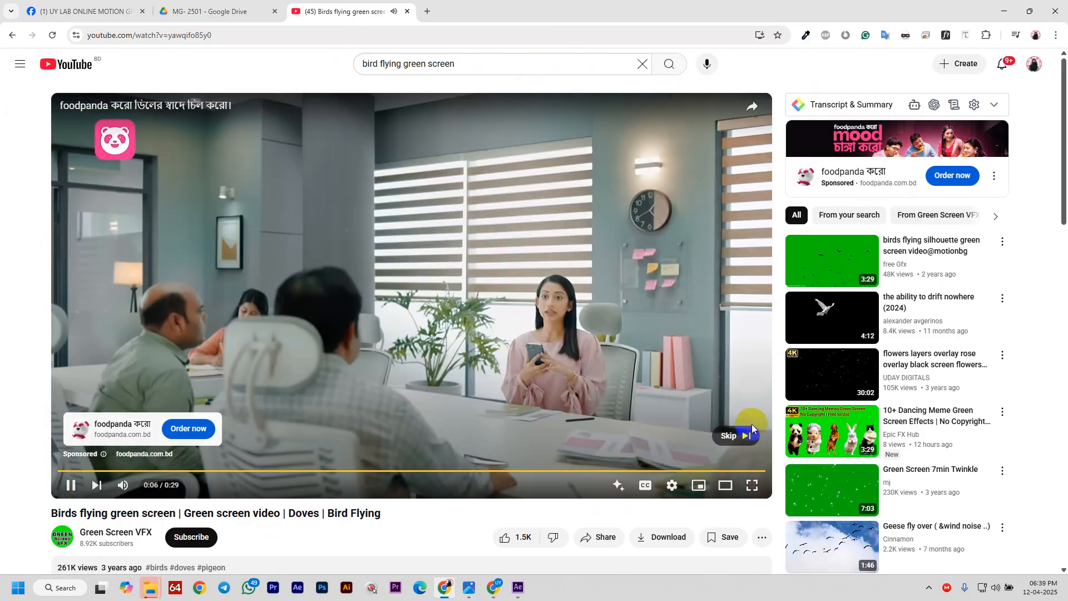
- Skip the ad, download the video in 1080p HD, and open its download folder
click(749, 431)
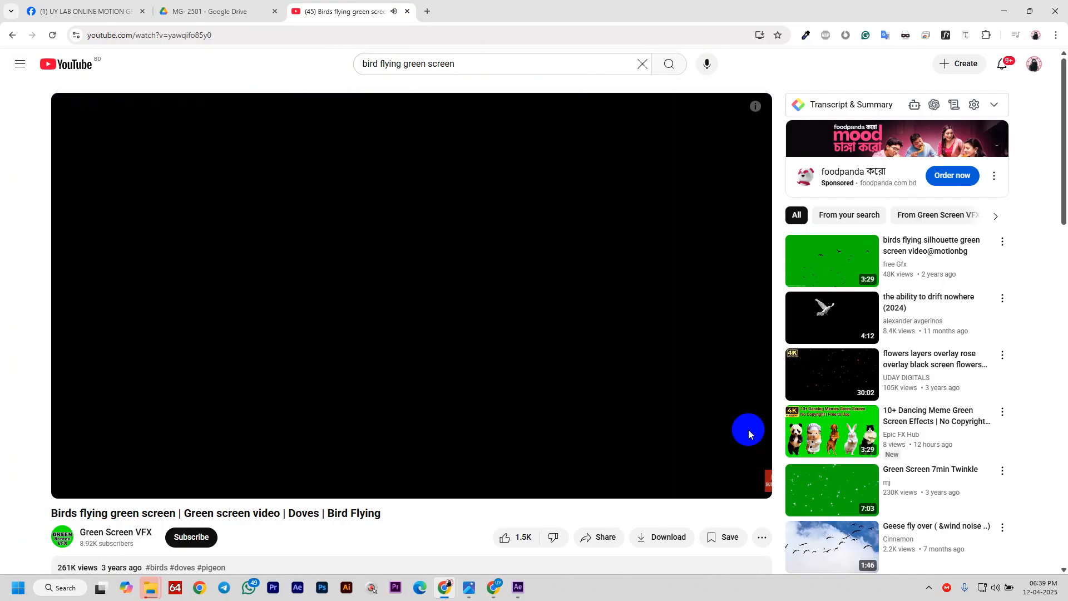
mouse_move(717, 86)
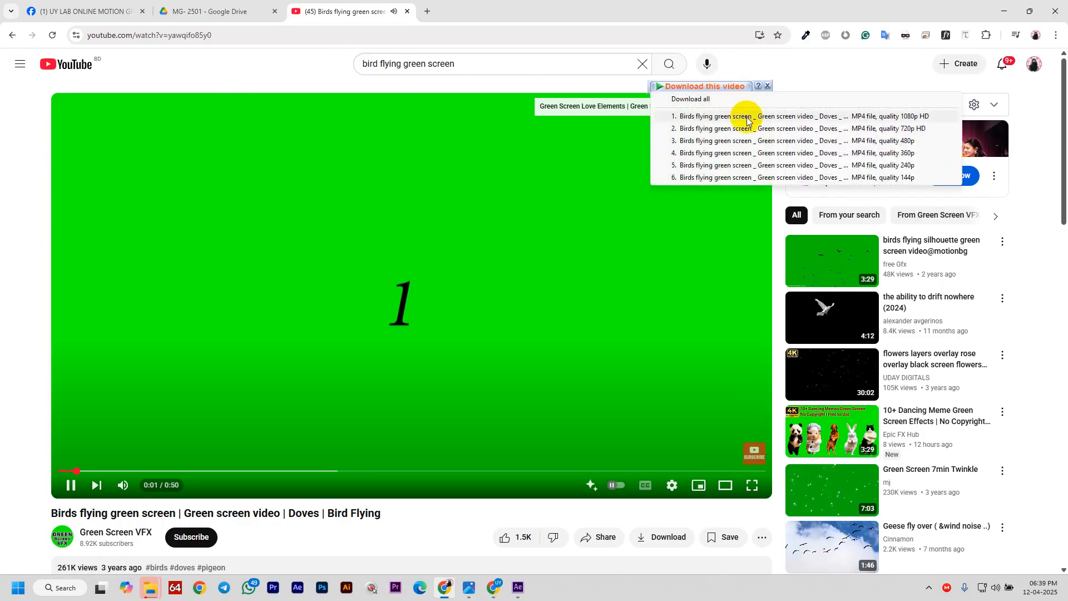
click(859, 118)
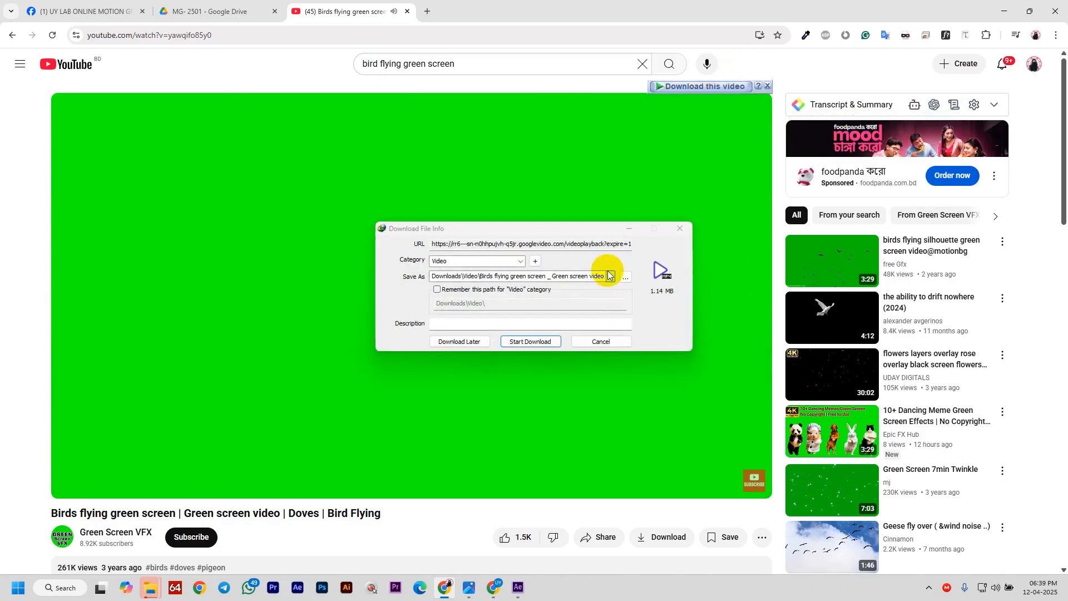
click(535, 334)
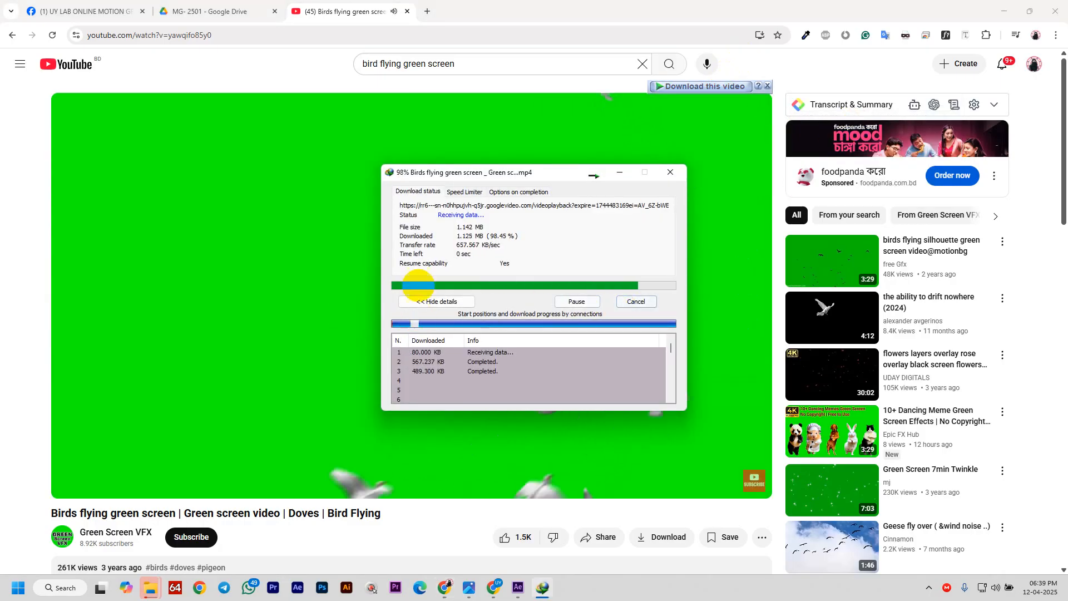
click(306, 263)
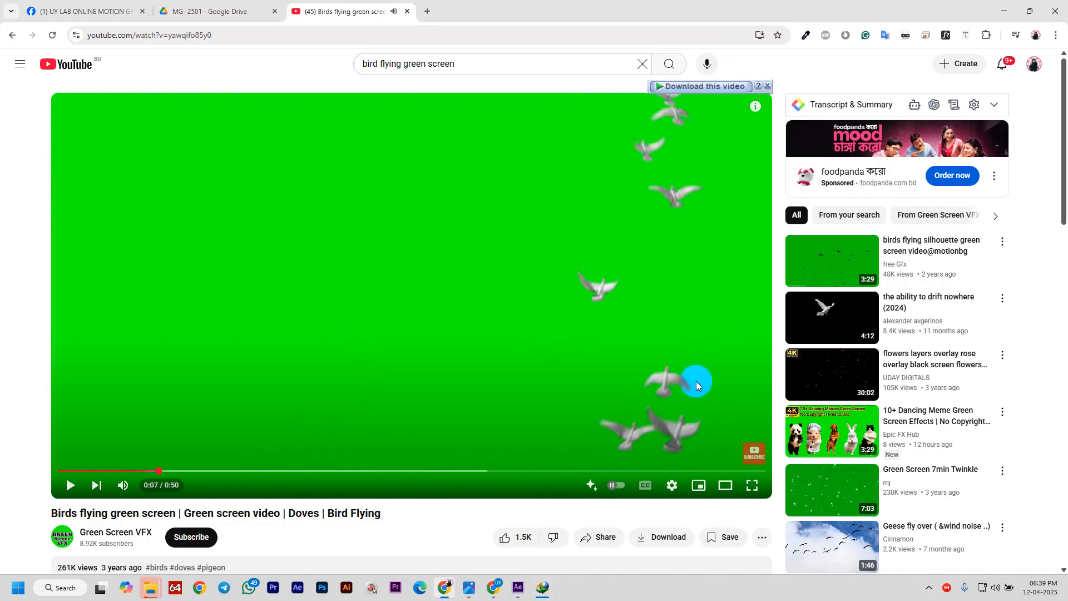
click(554, 326)
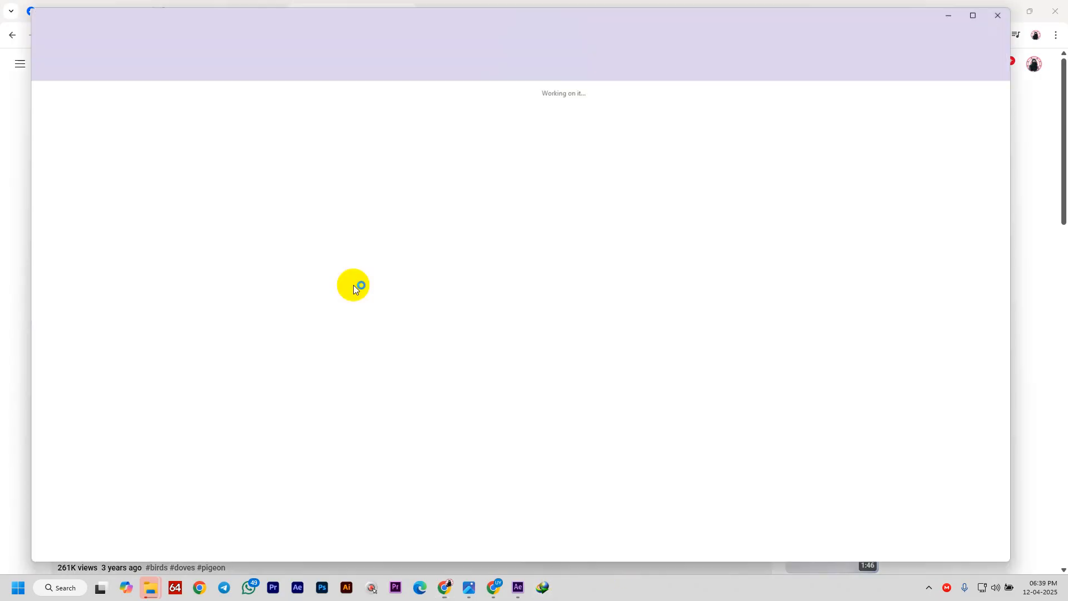
- Add the downloaded doves clip to the comp and apply Keylight (1.2), sampling its green
drag(145, 133, 465, 216)
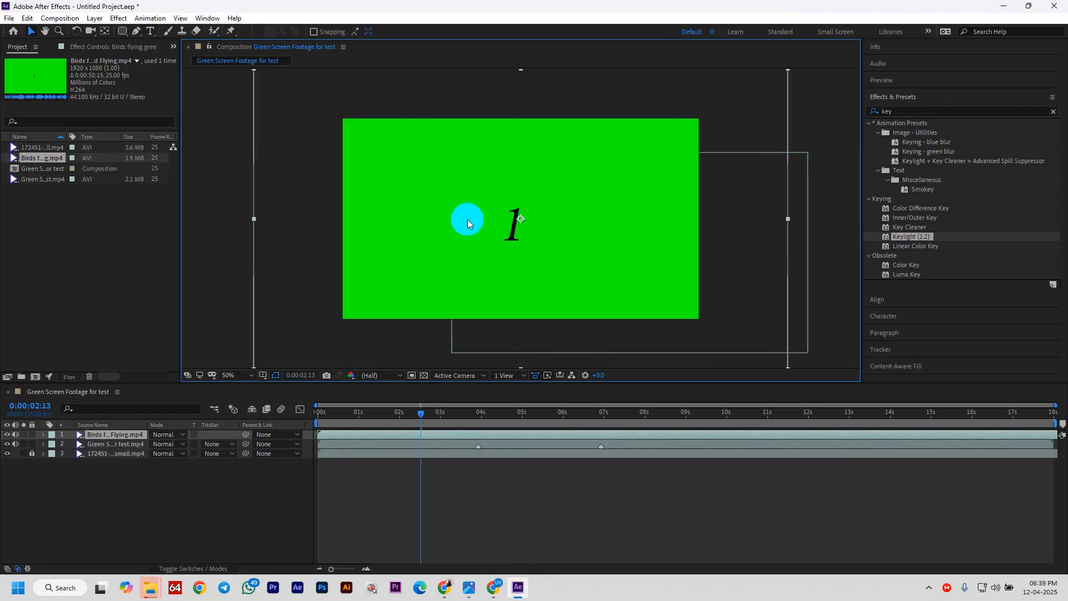
drag(906, 236, 557, 243)
click(491, 194)
click(516, 221)
- Reposition and shrink the birds layer, previewing playback and moving to about four seconds
mouse_move(515, 221)
mouse_down()
mouse_move(561, 255)
mouse_move(476, 231)
mouse_move(502, 232)
mouse_up()
key(space)
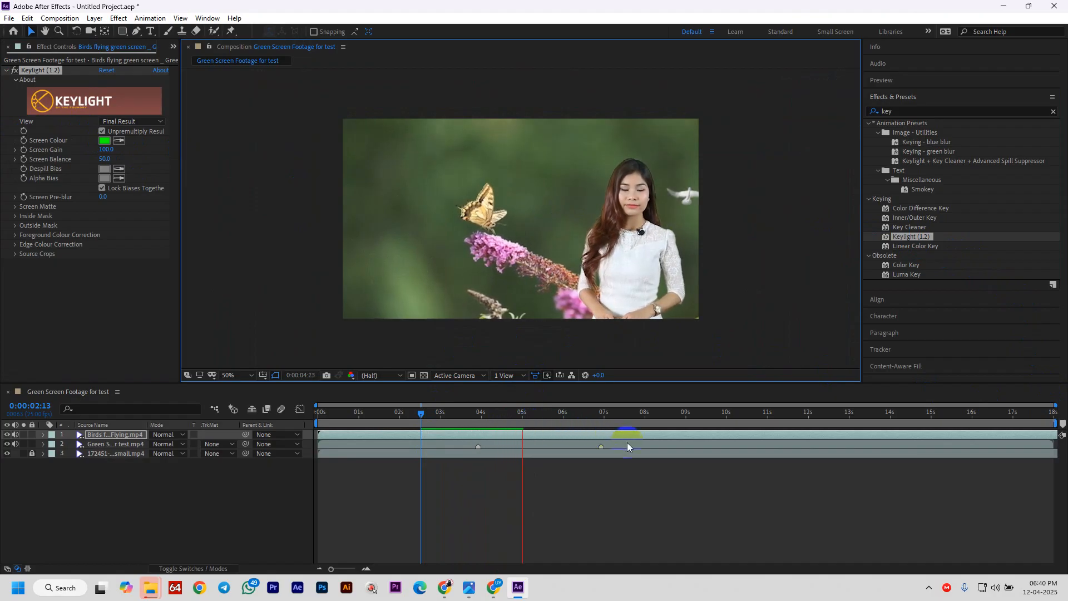
key(space)
drag(767, 232, 701, 232)
drag(649, 195, 673, 176)
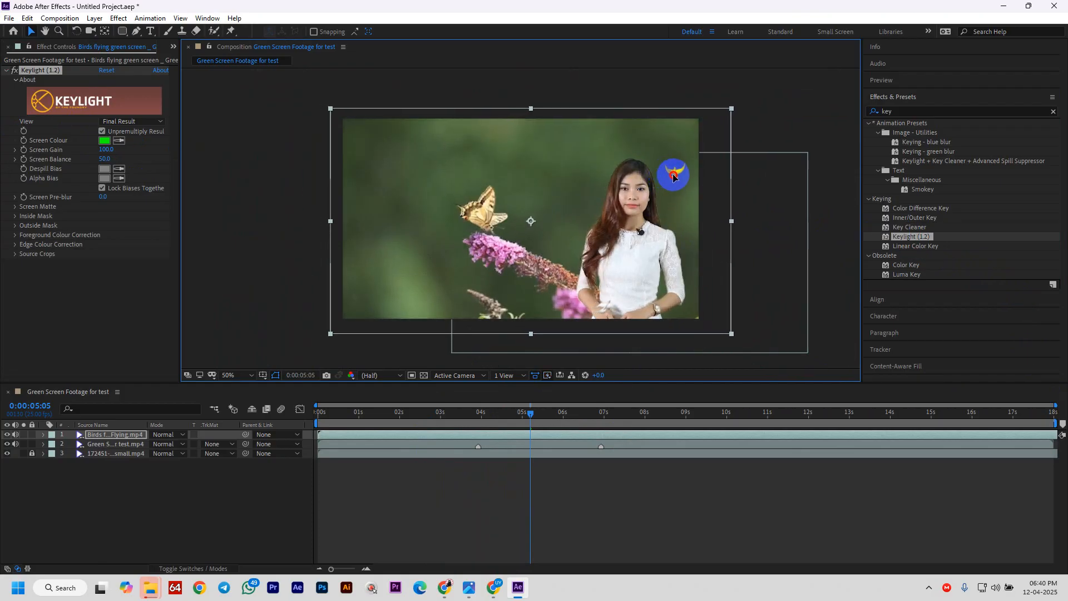
drag(732, 222, 715, 223)
key(ctrl+z)
key(ctrl+z)
key(ctrl+z)
key(ctrl+z)
key(ctrl+z)
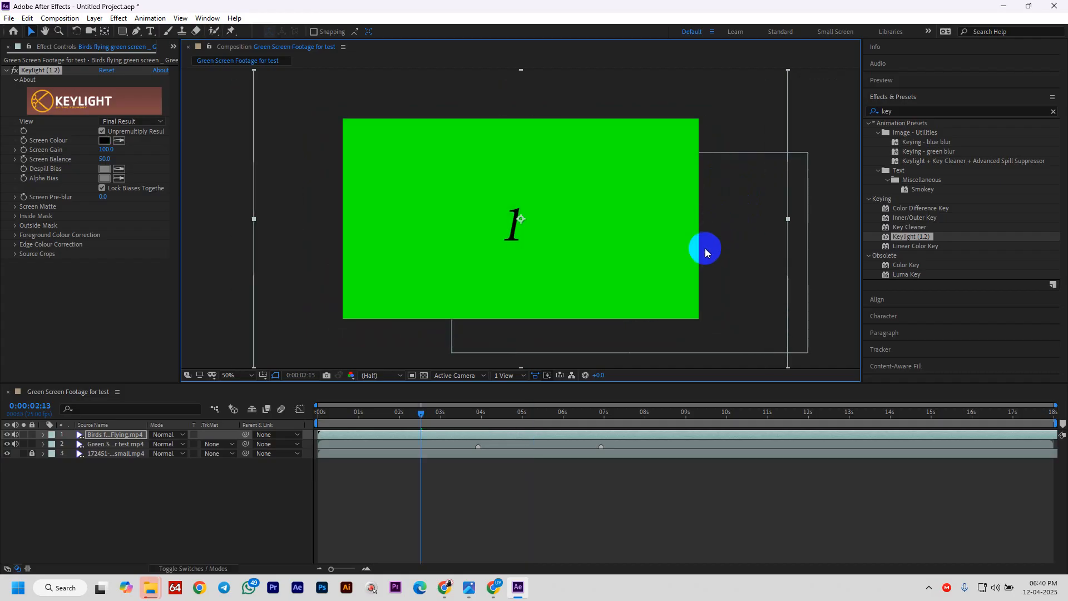
drag(785, 220, 705, 230)
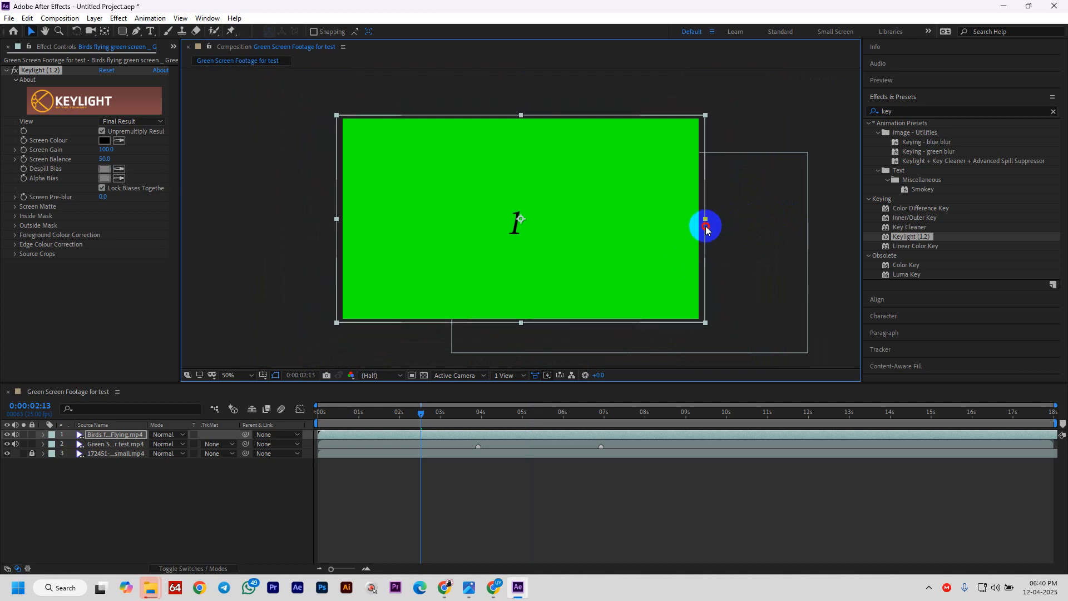
key(space)
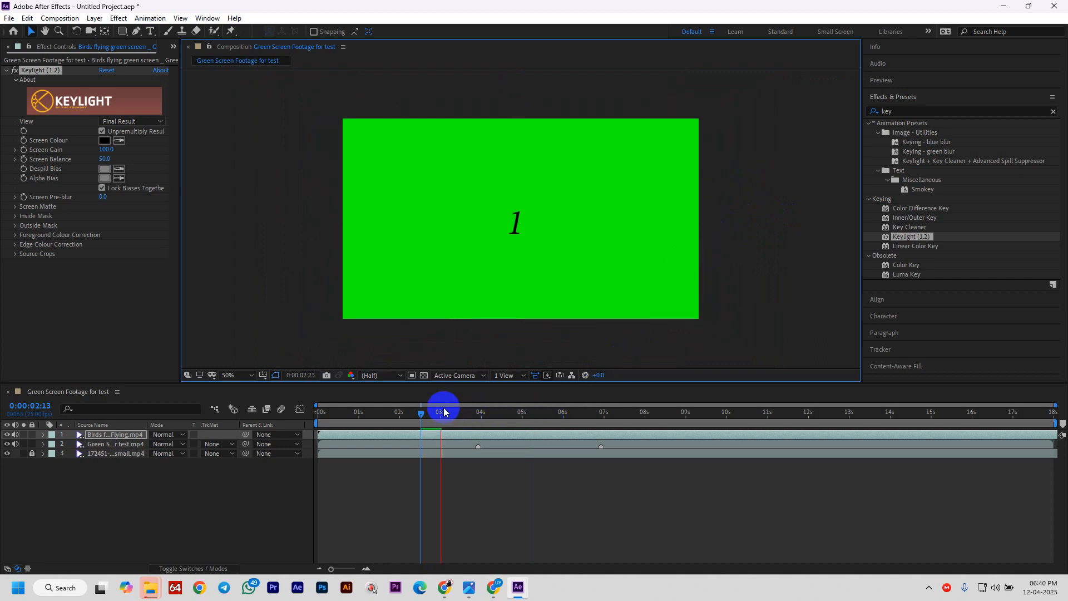
drag(425, 413, 479, 425)
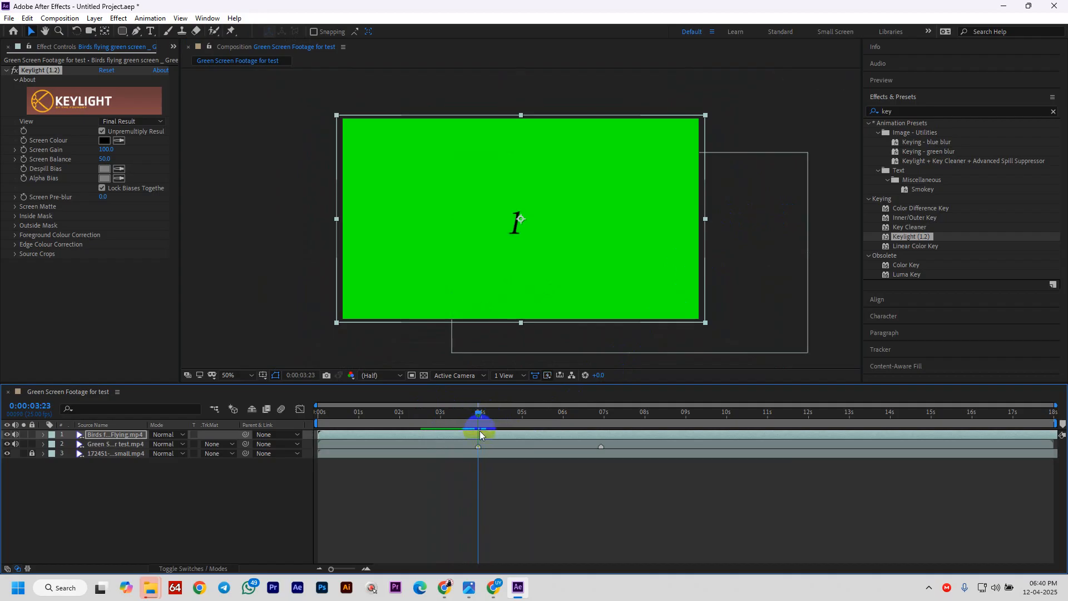
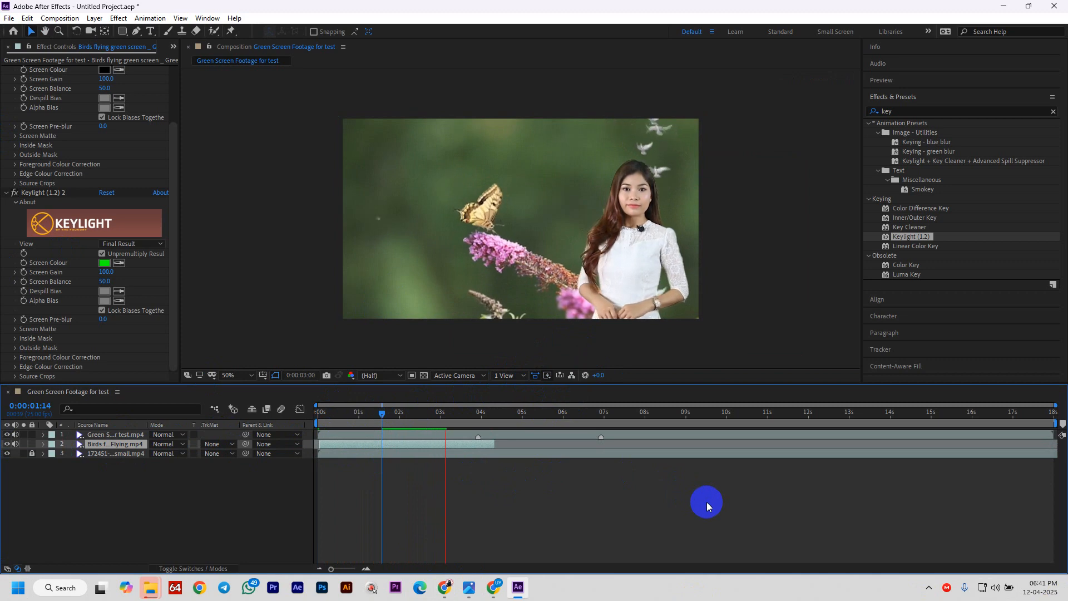
- Stop playback of the 'Green Screen Footage for test' composition preview
key(space)
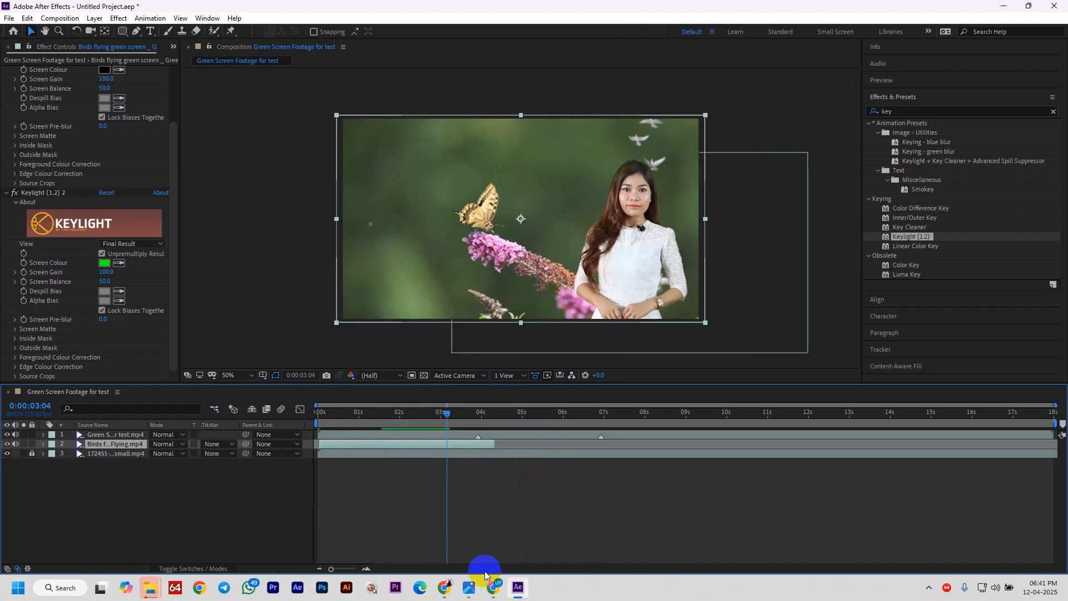
- In the Meet call, highlight the green-vs-blue background question, close the chat panel, and return to After Effects
click(442, 588)
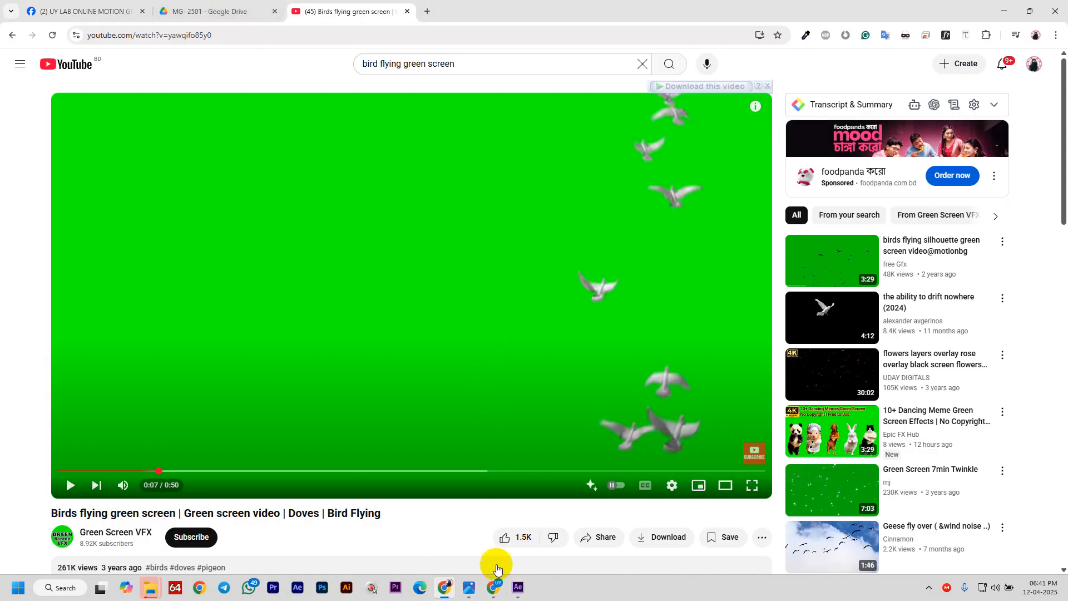
mouse_move(496, 575)
click(452, 533)
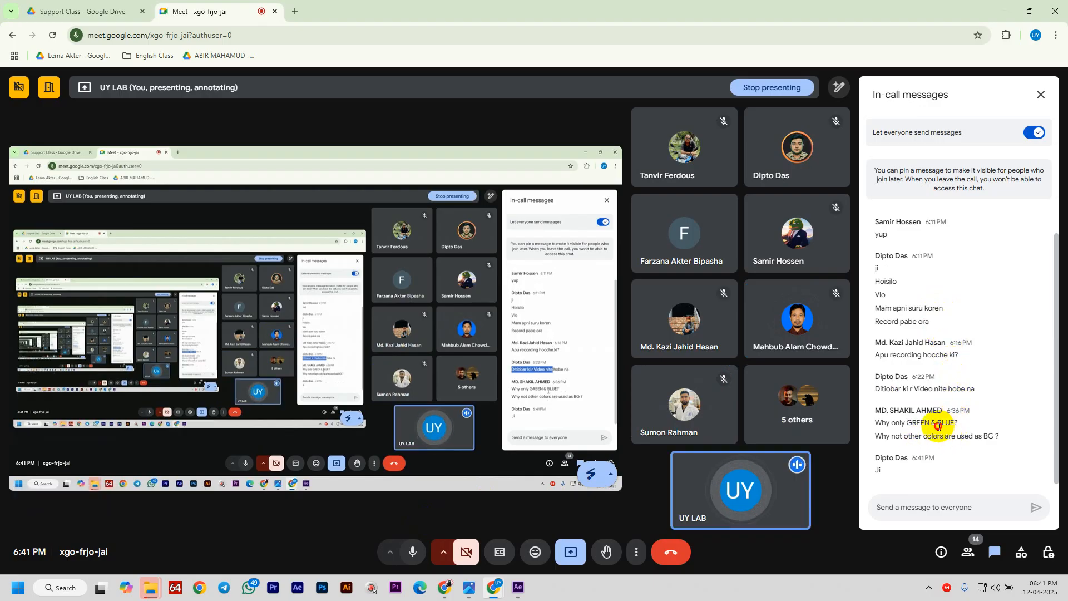
drag(938, 410, 979, 426)
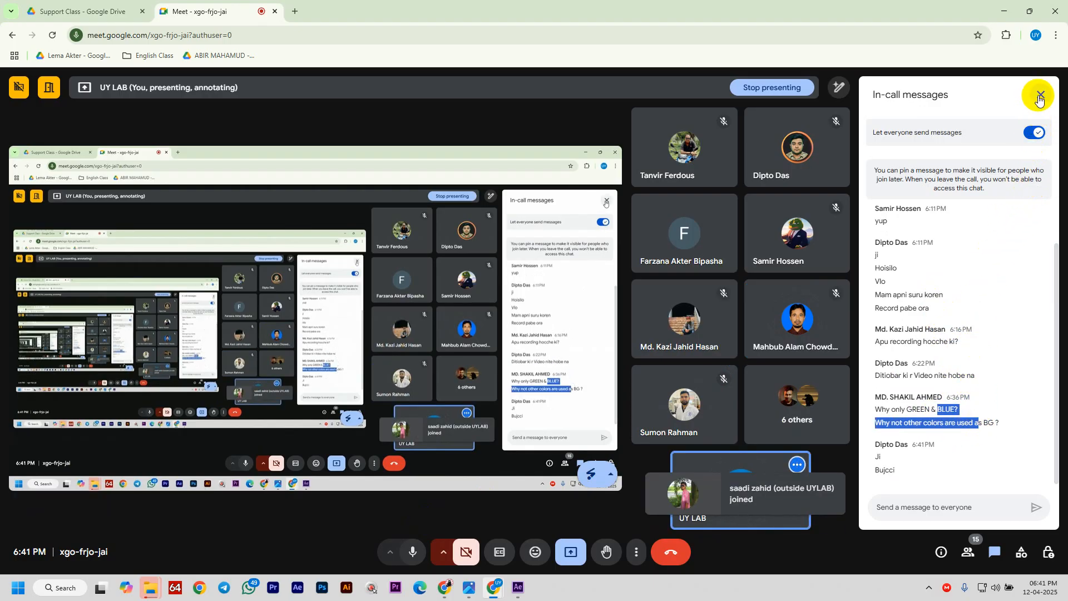
click(1029, 95)
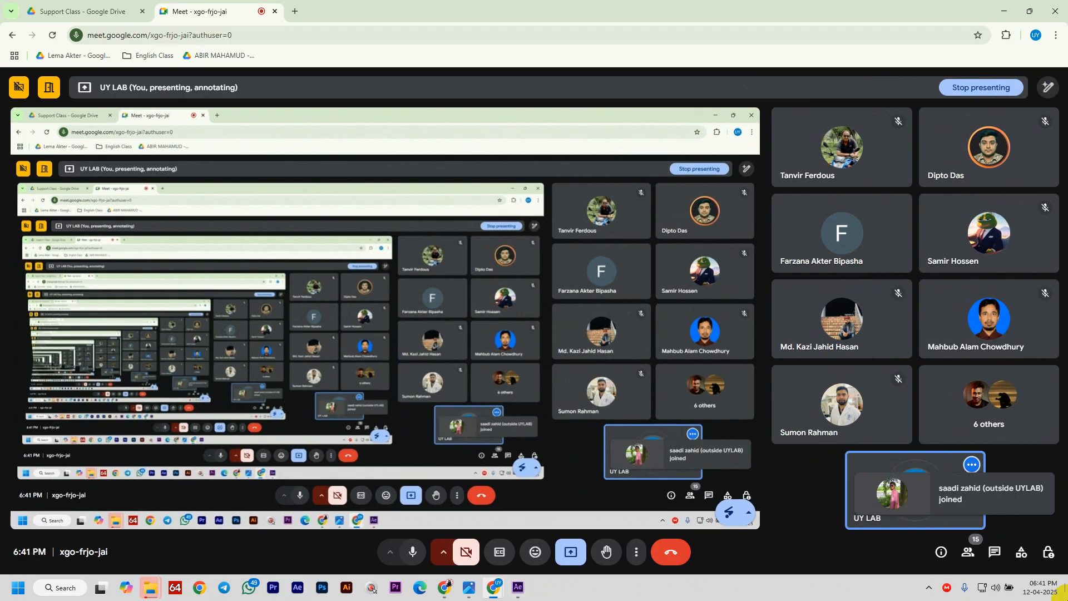
click(518, 590)
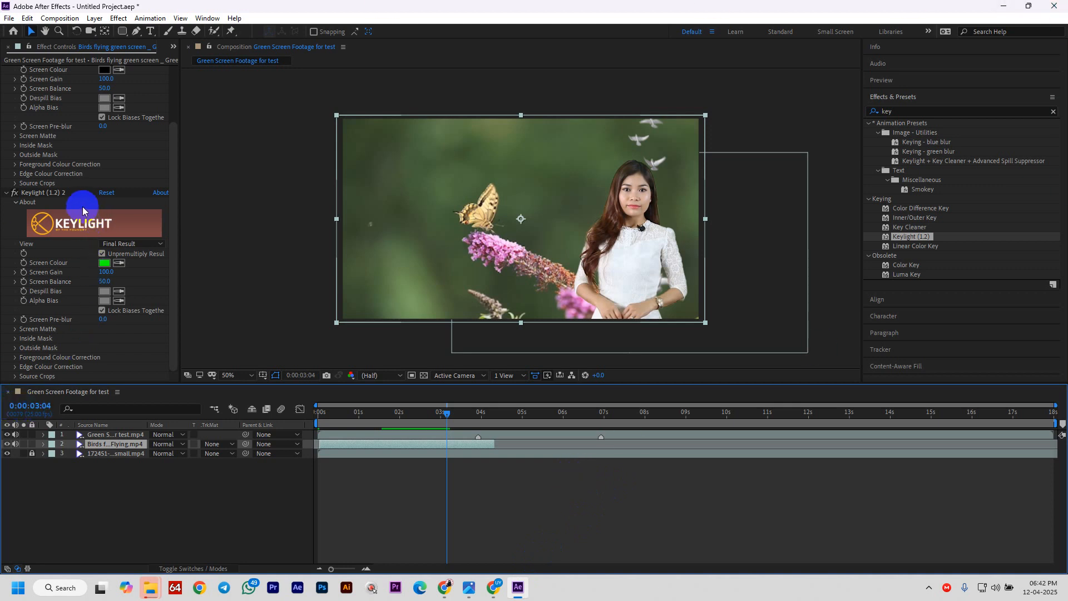
- Delete the green-screen, birds and 172451 layers and all four Project panel items
drag(136, 498, 122, 425)
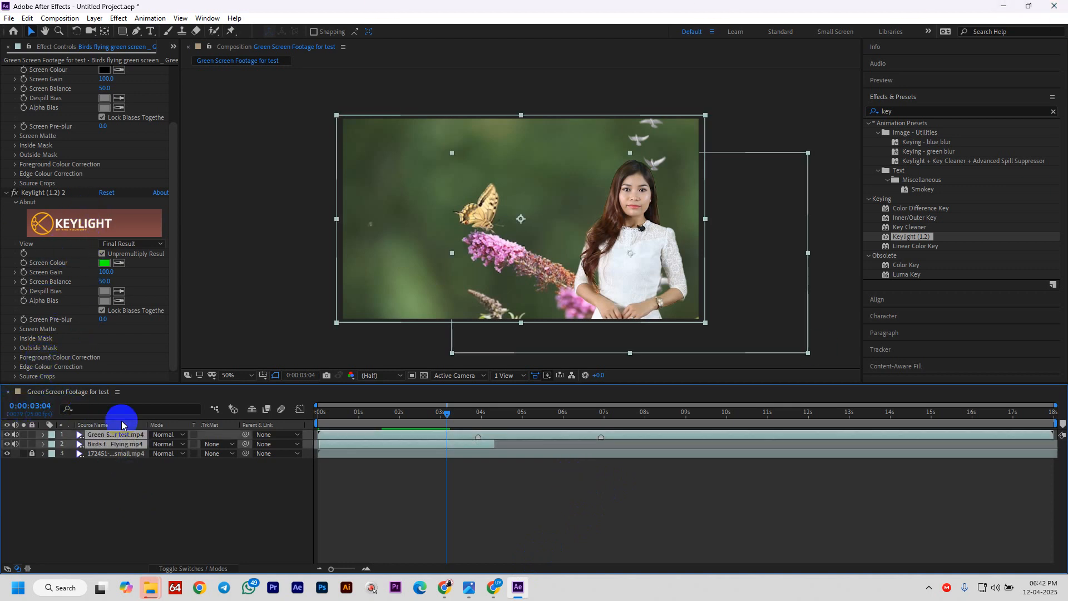
key(Delete)
drag(132, 475, 139, 405)
drag(122, 441, 124, 440)
click(101, 437)
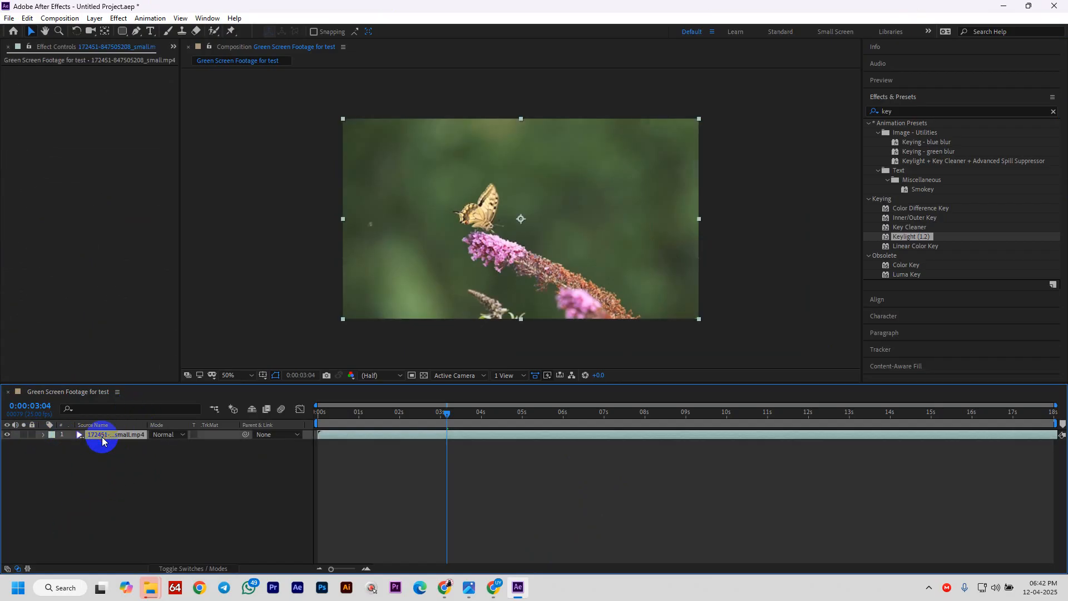
key(Delete)
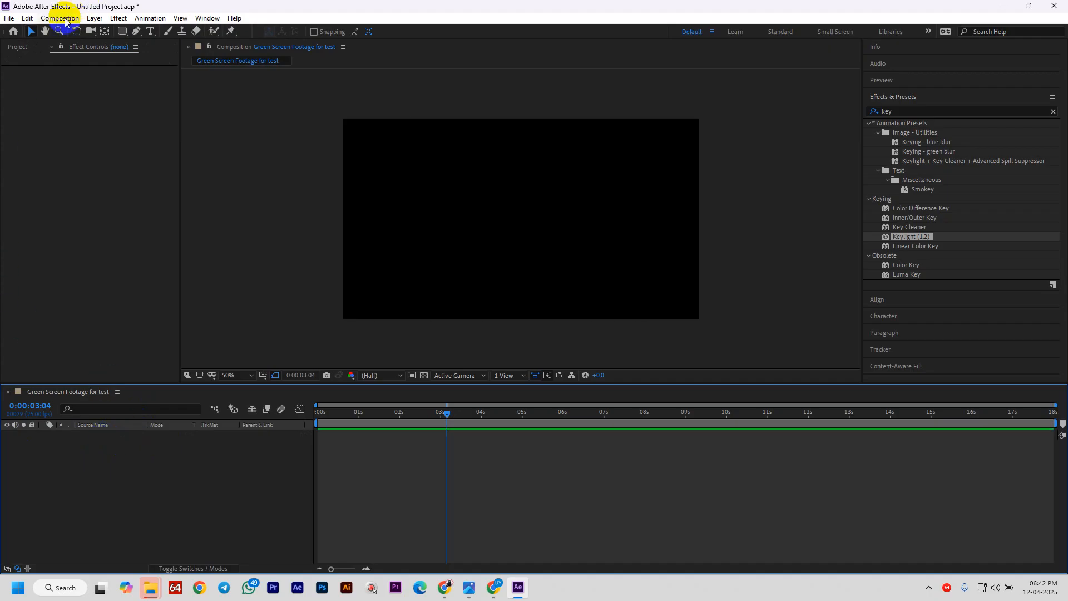
click(17, 47)
drag(102, 216, 48, 143)
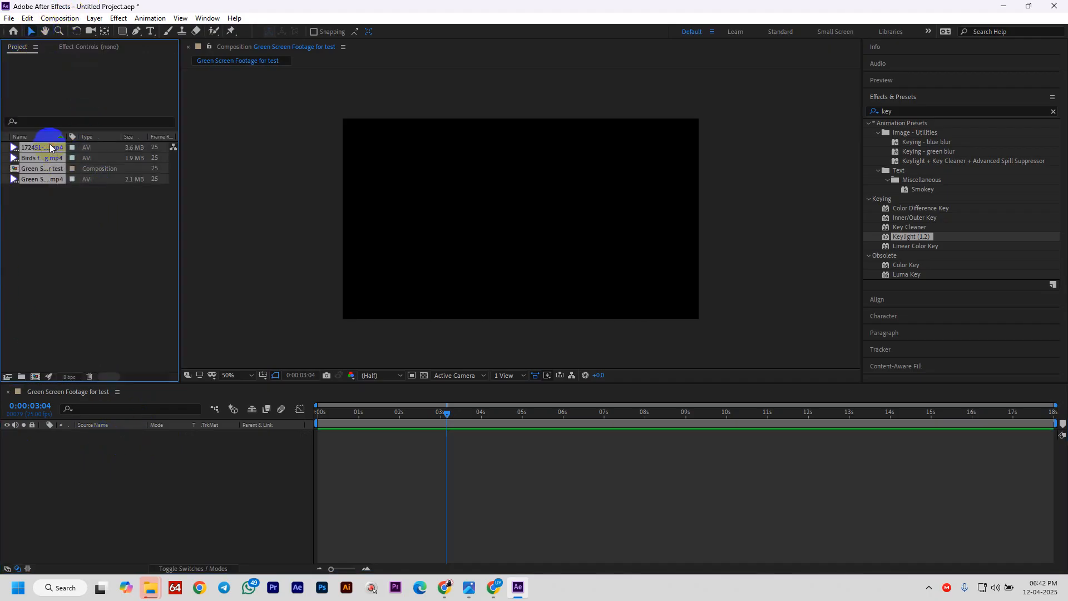
key(Delete)
click(586, 304)
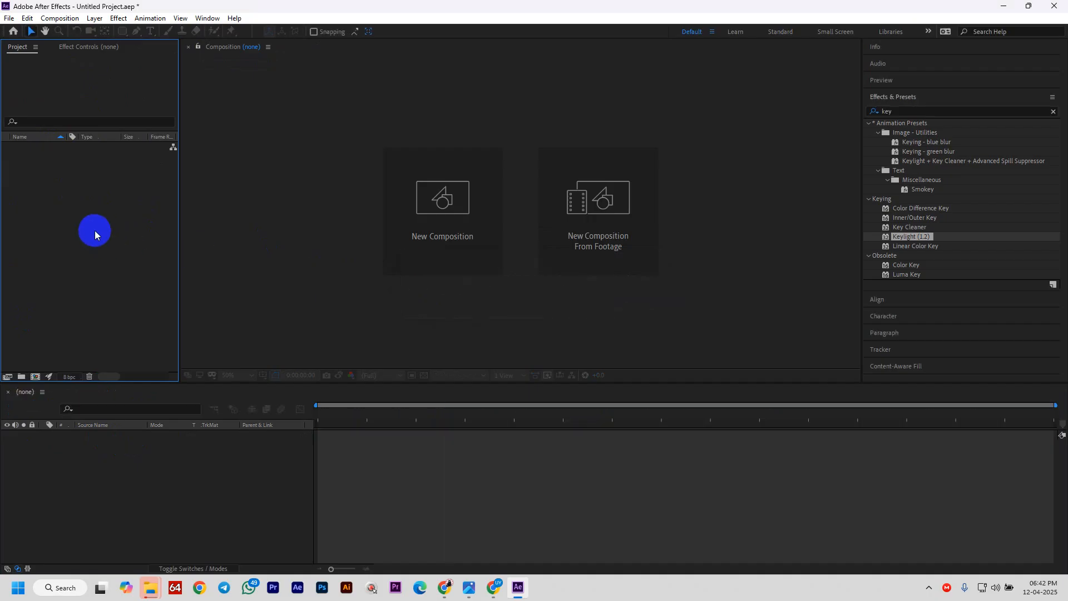
- Import 91-135735330.mp4 and make a new composition from it
double_click(94, 230)
scroll(489, 238, down, 2)
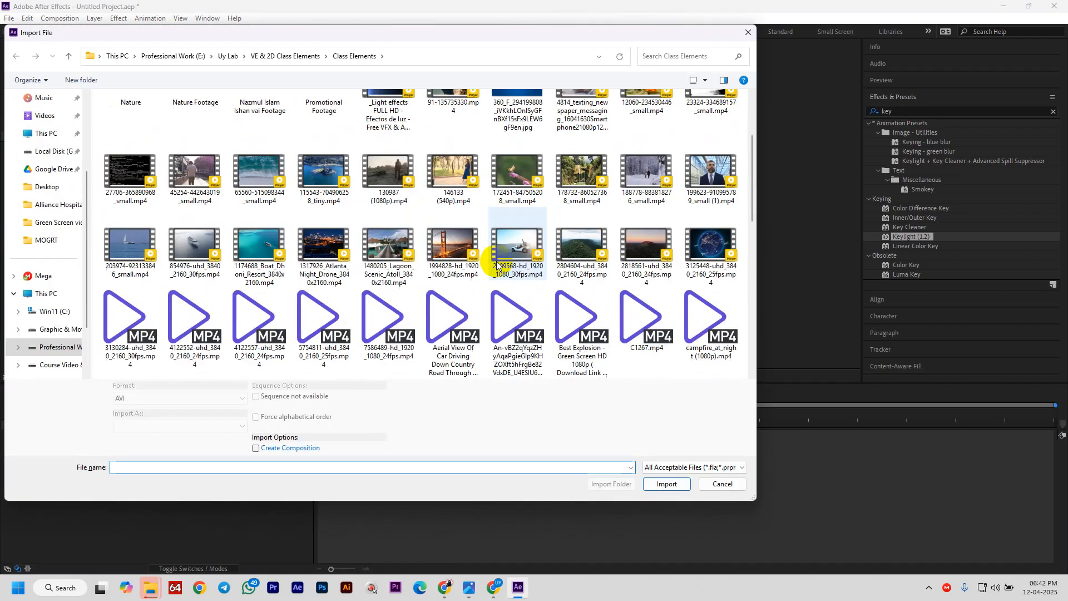
scroll(479, 240, up, 2)
click(460, 232)
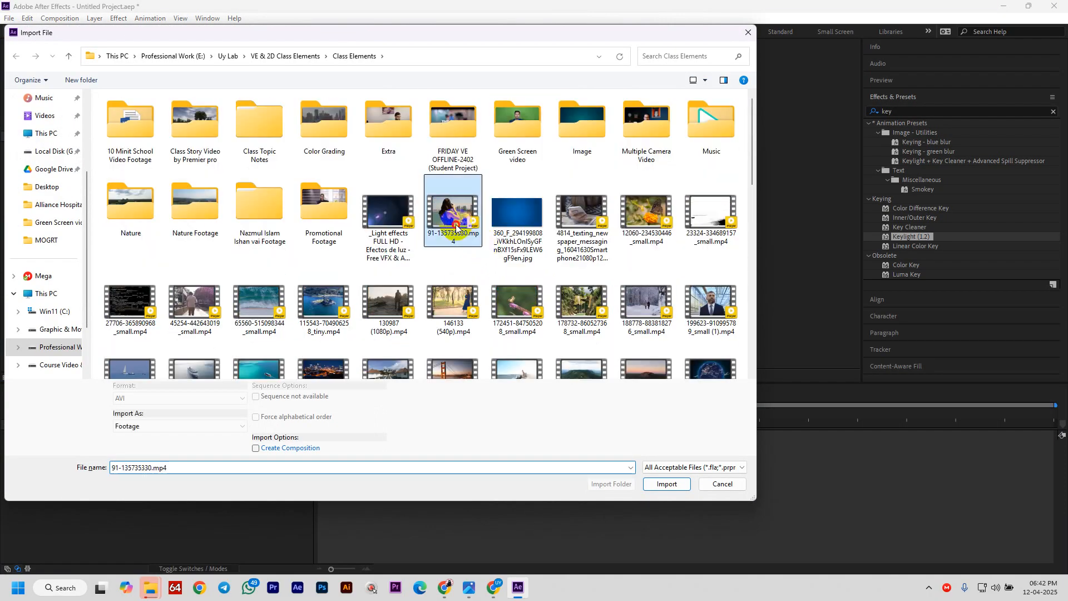
click(666, 483)
drag(59, 151, 217, 477)
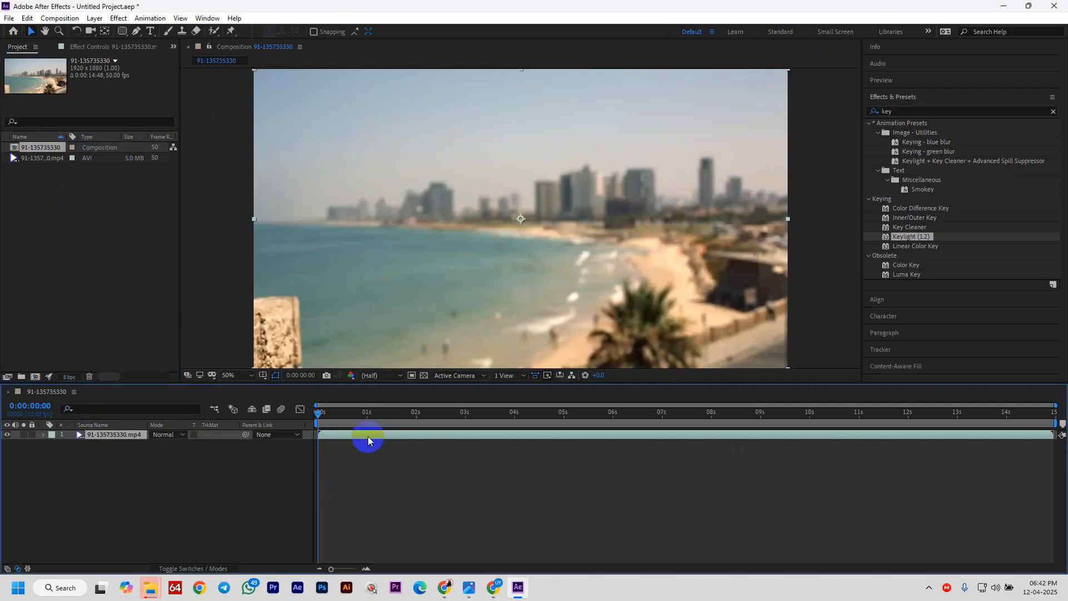
- Trim the beach clip's in point where the photographer appears and move the layer to start at 0s
drag(322, 411, 547, 426)
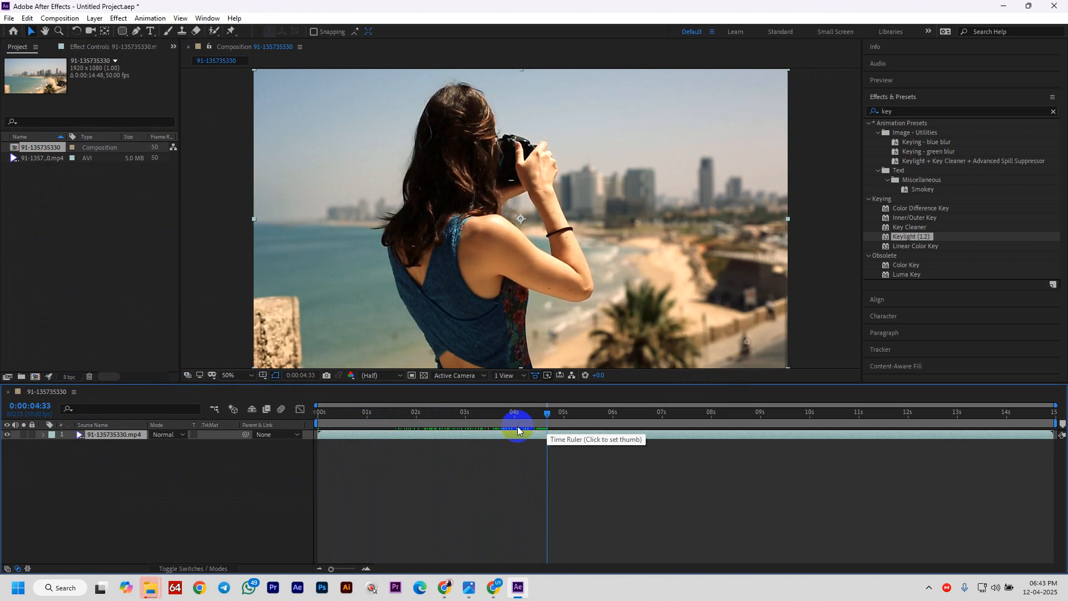
key(alt+[)
key(Home)
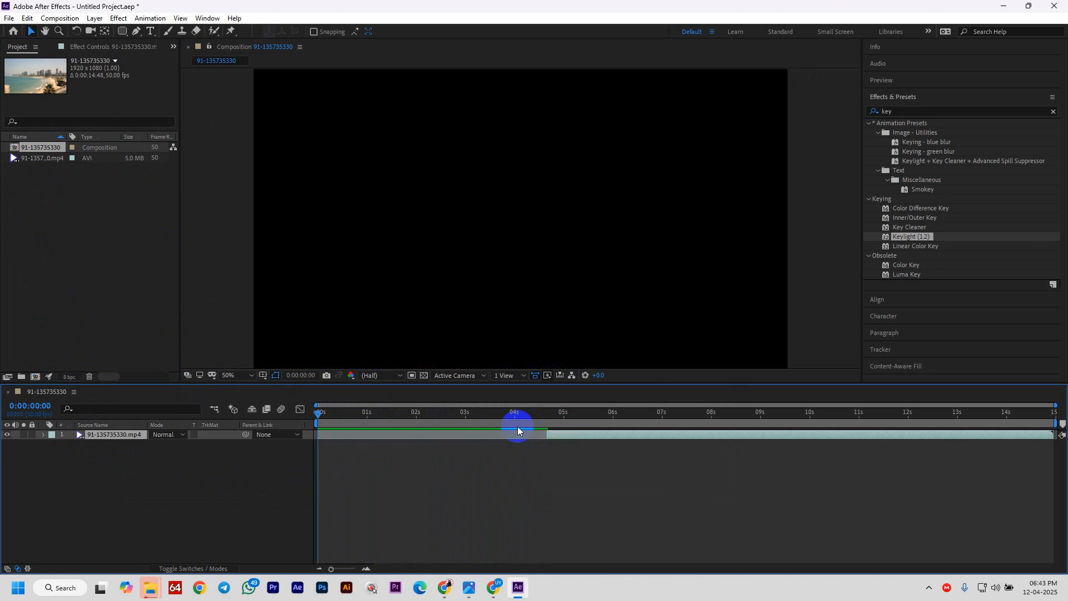
key([)
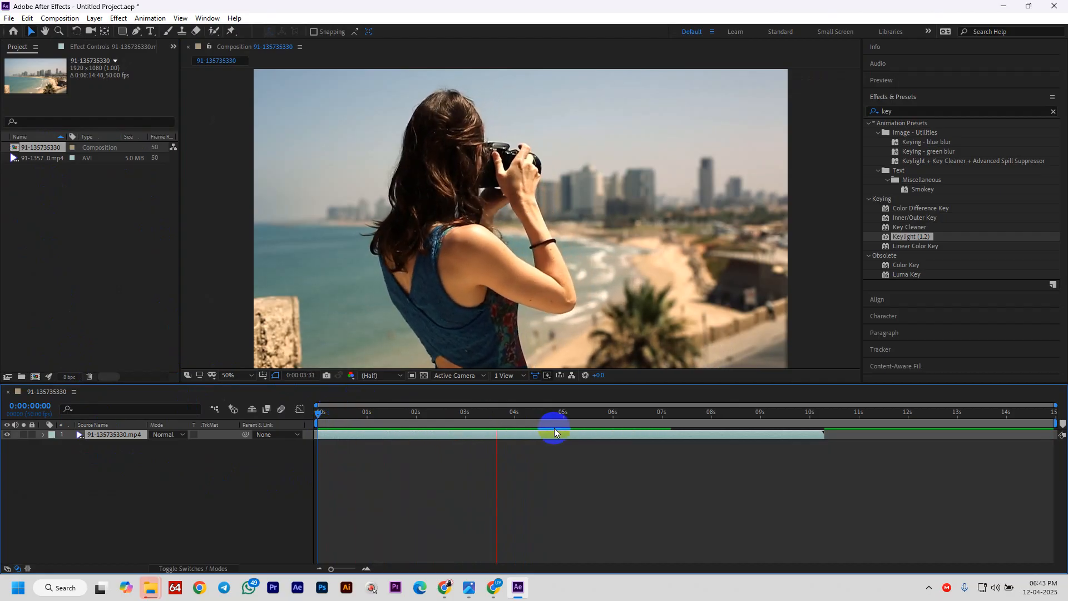
- Preview the trimmed clip and drag its out point to about five seconds
click(579, 414)
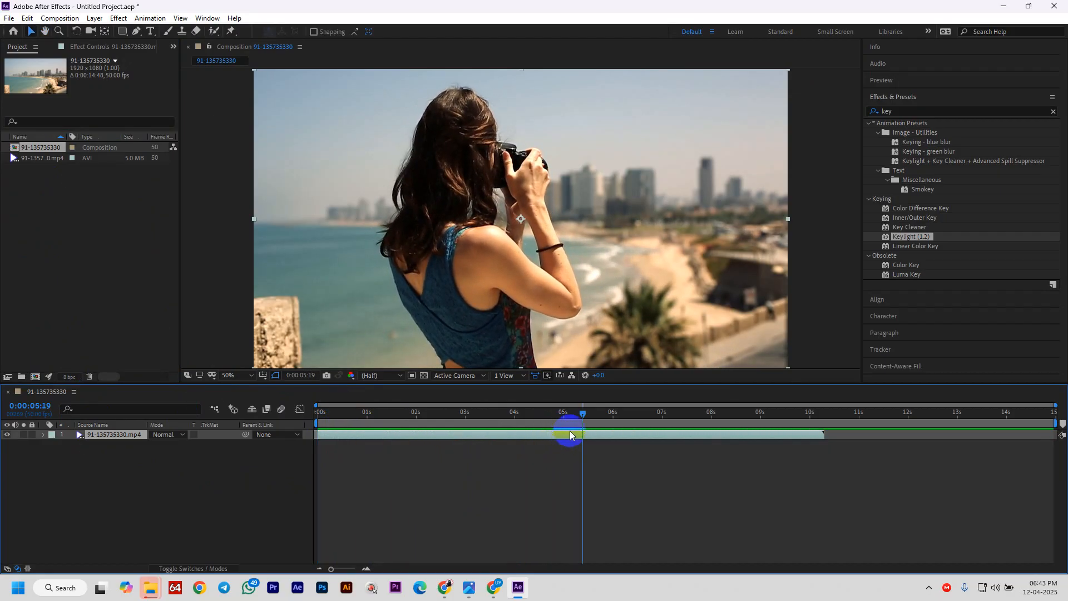
drag(580, 416, 566, 418)
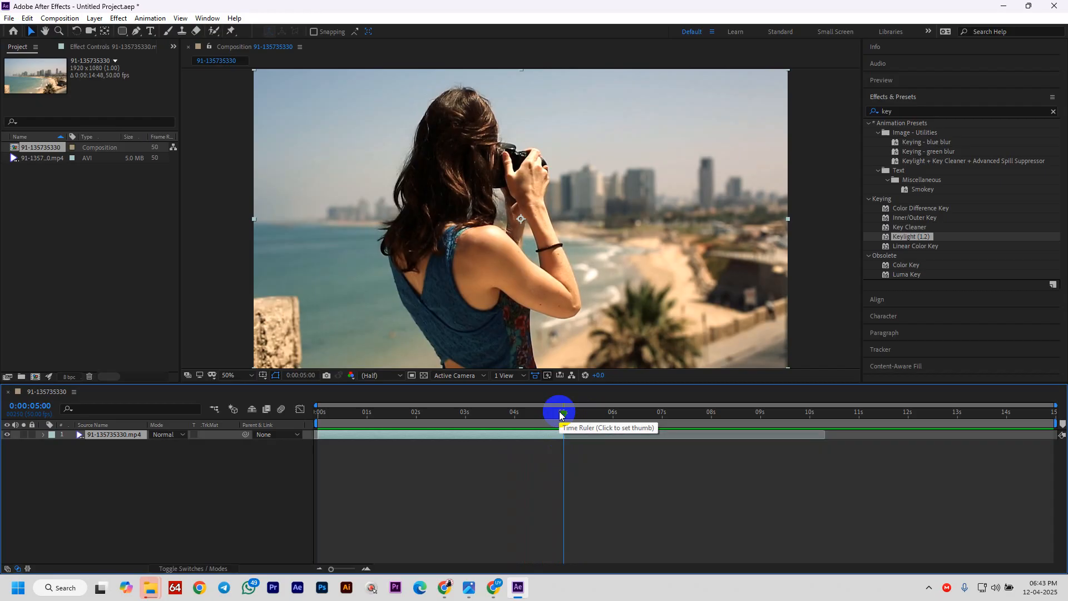
key(Home)
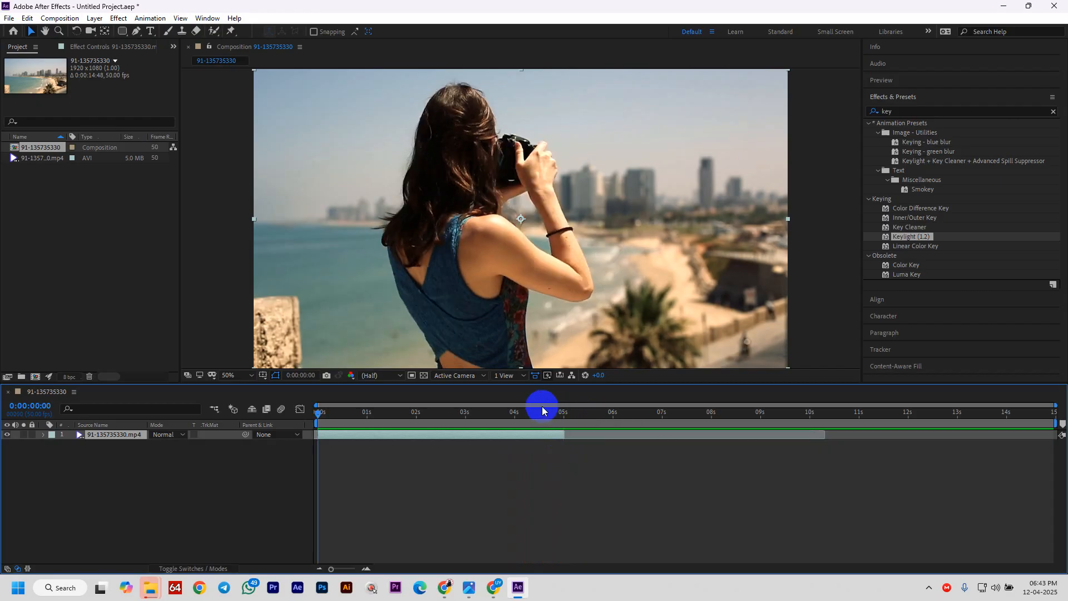
key(space)
key(space)
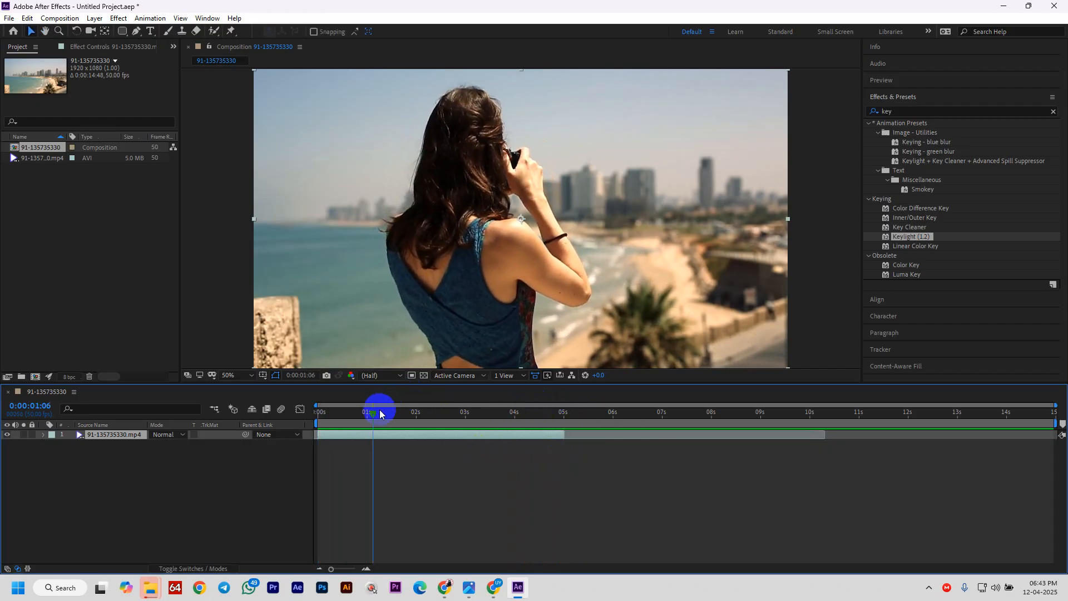
drag(380, 414, 369, 436)
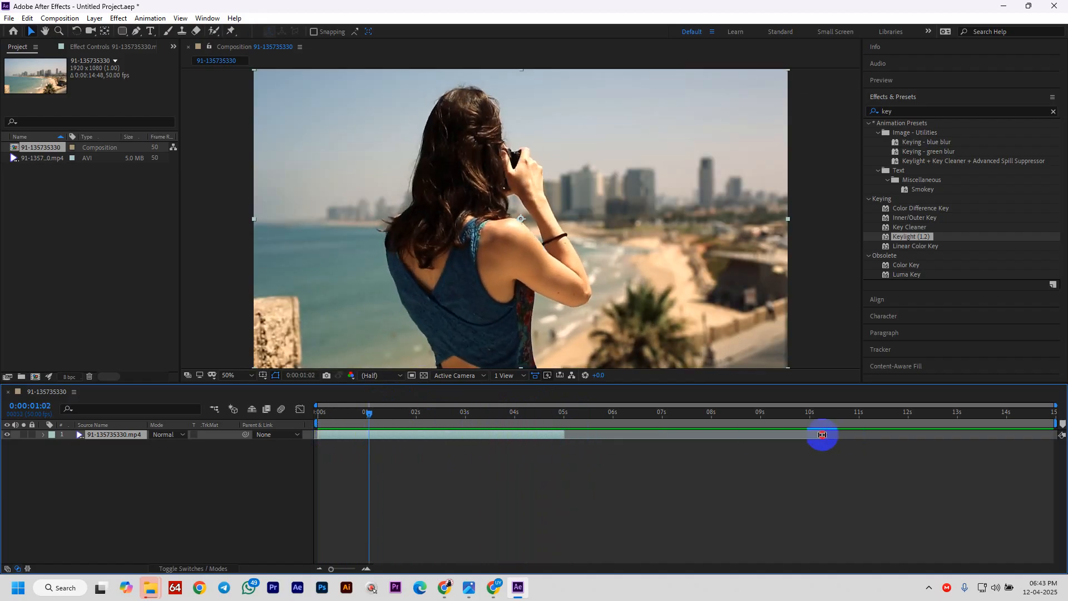
drag(822, 435, 565, 433)
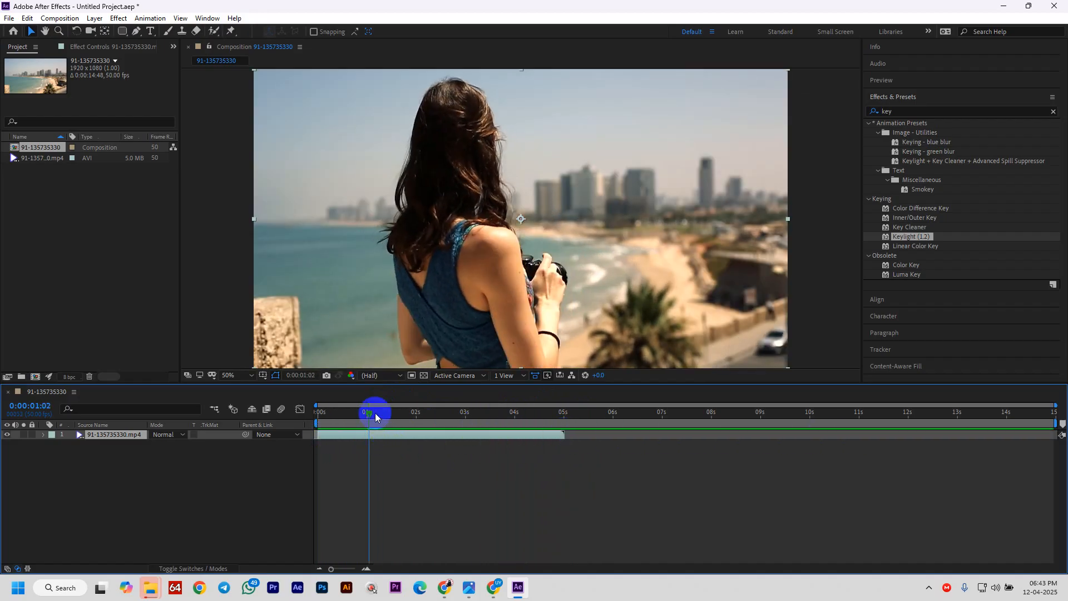
drag(389, 434, 739, 436)
key(ctrl+z)
mouse_move(369, 417)
mouse_down()
mouse_move(295, 415)
mouse_move(396, 422)
mouse_move(312, 427)
mouse_move(782, 436)
mouse_move(998, 422)
mouse_move(940, 428)
mouse_up()
- Move the beach clip back to start at 0s and restore its 0–5 second span
click(537, 488)
click(373, 436)
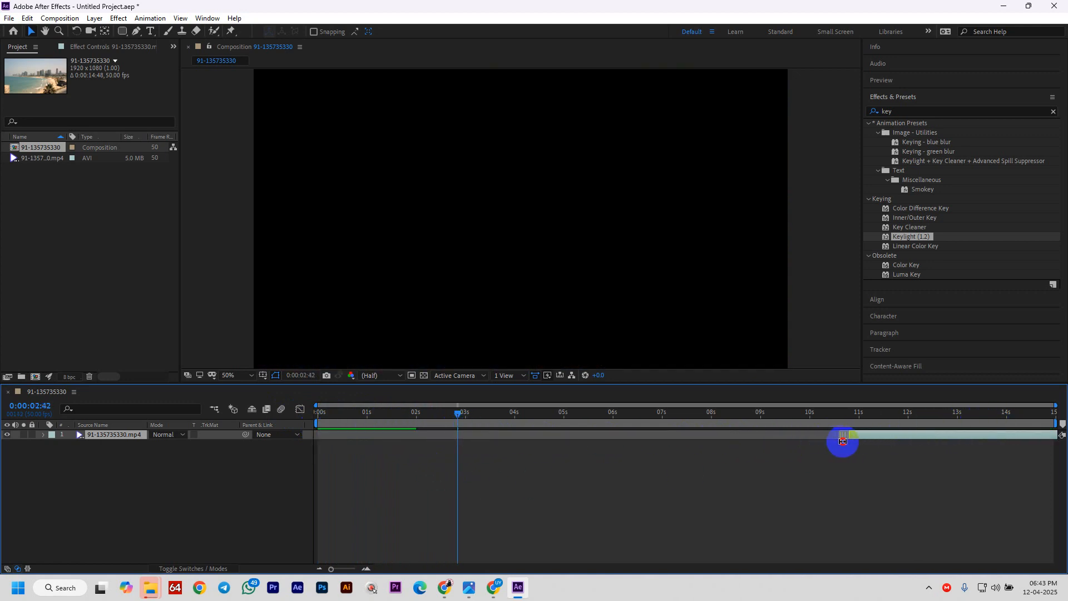
click(899, 439)
click(416, 402)
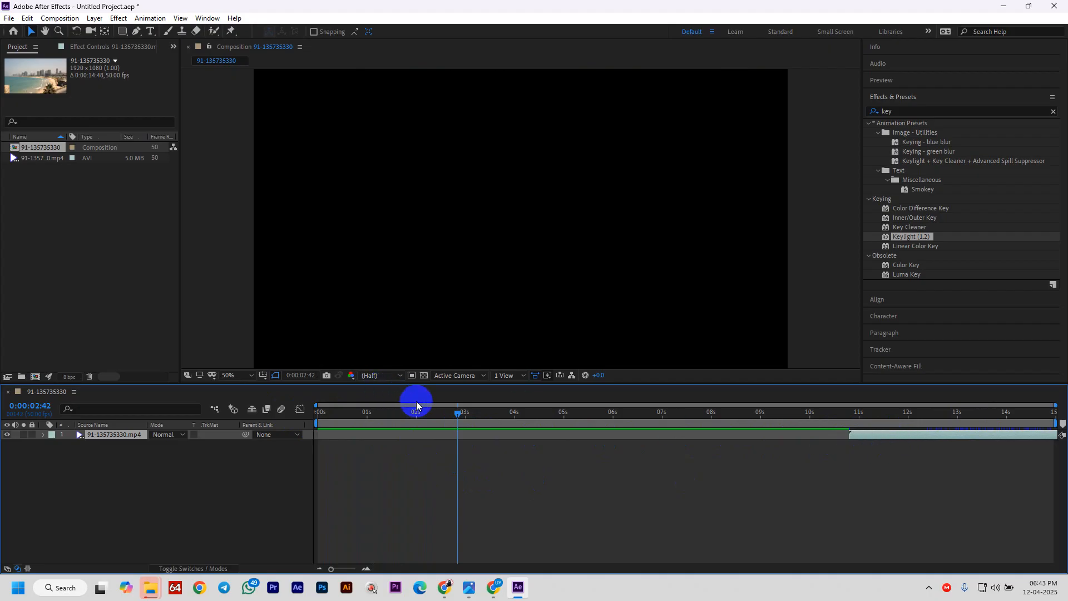
key(Home)
key(bracketleft)
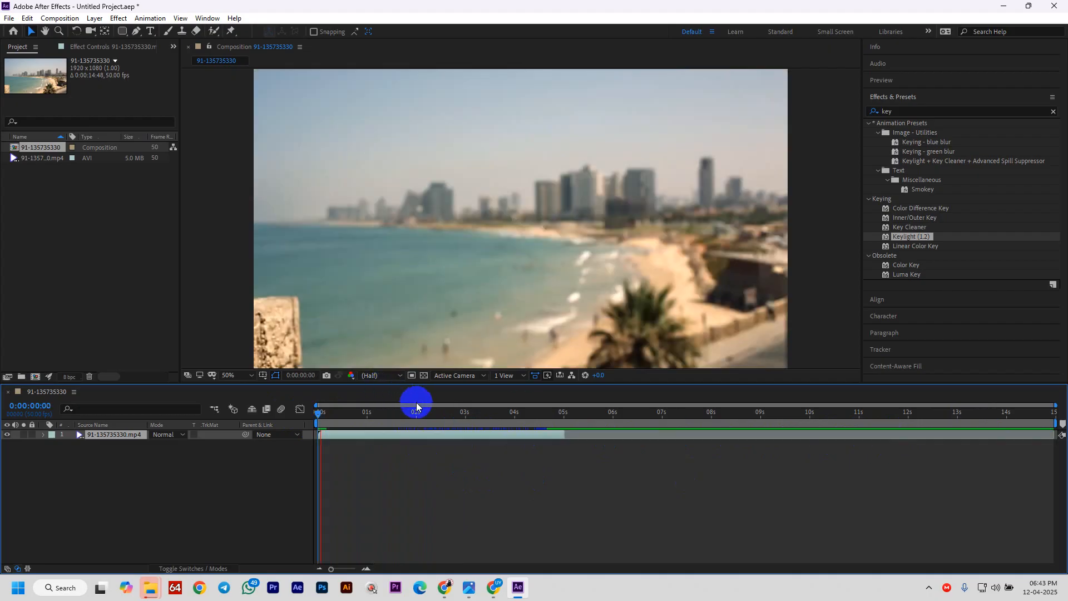
drag(344, 405, 373, 405)
click(457, 410)
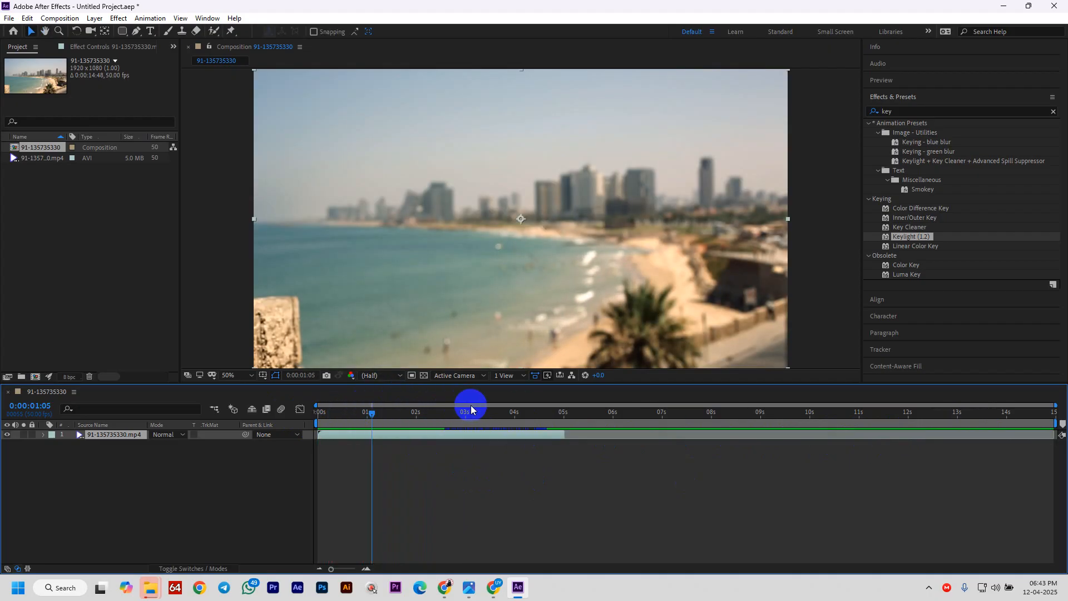
key(ctrl+z)
click(595, 434)
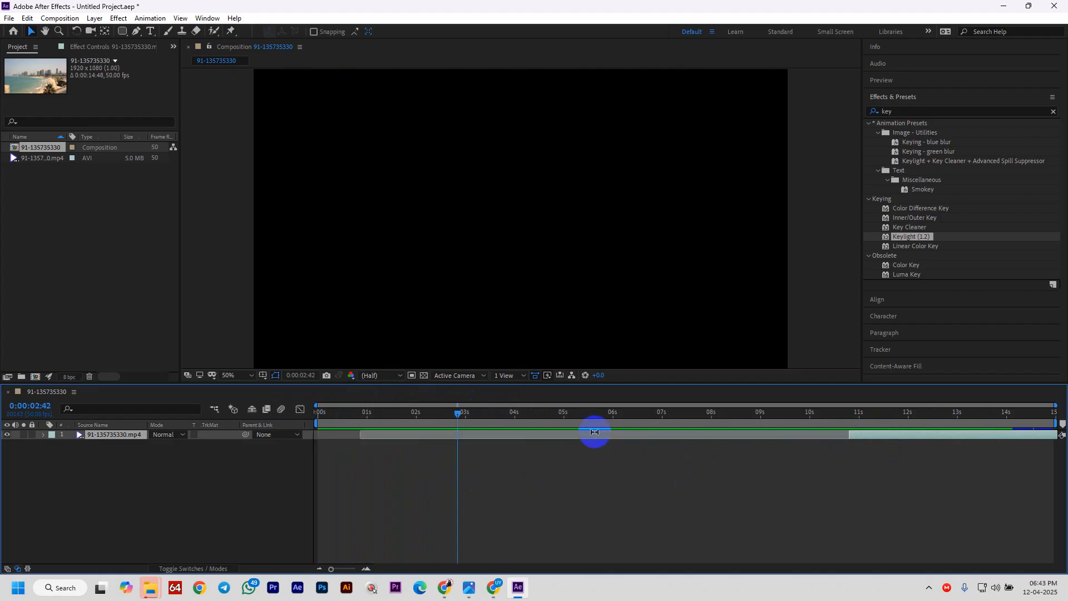
key(ctrl+shift+z)
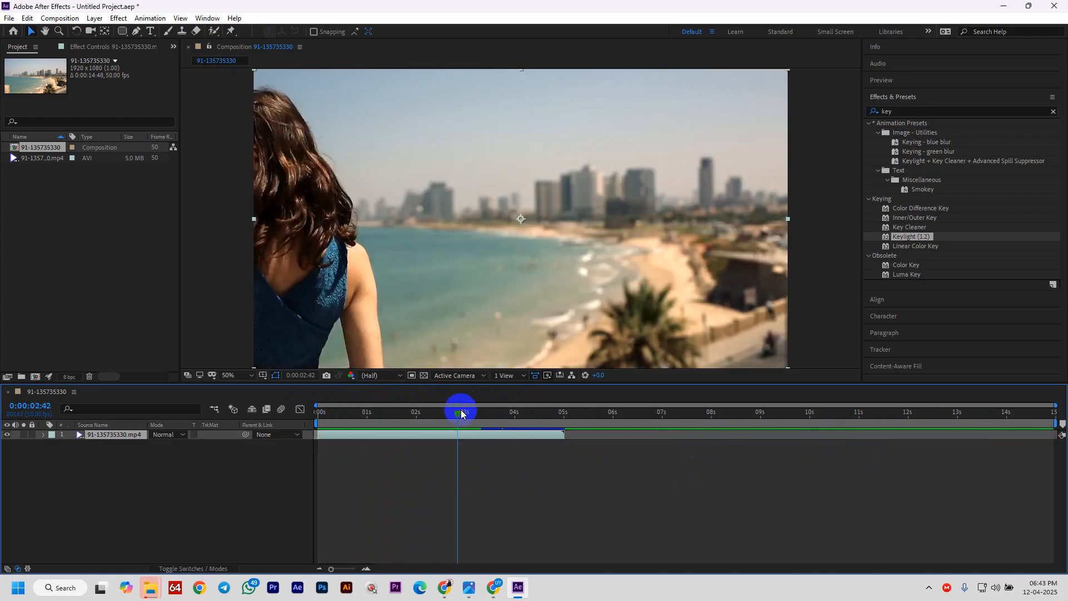
- Undo the earlier trims, re-trim the clip's start at 0:00:04:49, and slide it to 0s
drag(459, 410, 370, 435)
key(ctrl+z)
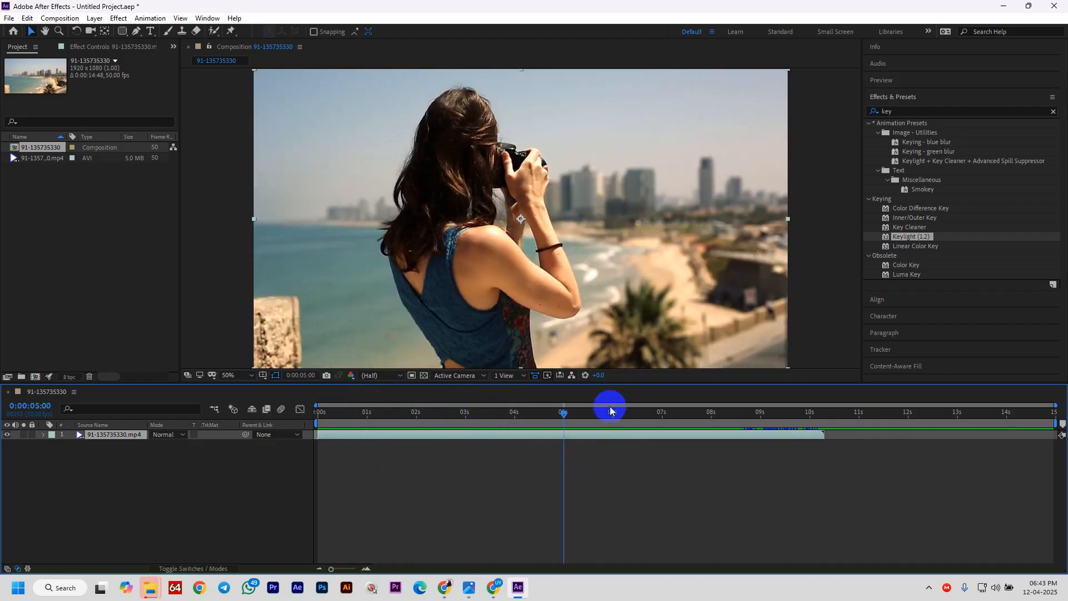
key(ctrl+z)
key(ctrl+z)
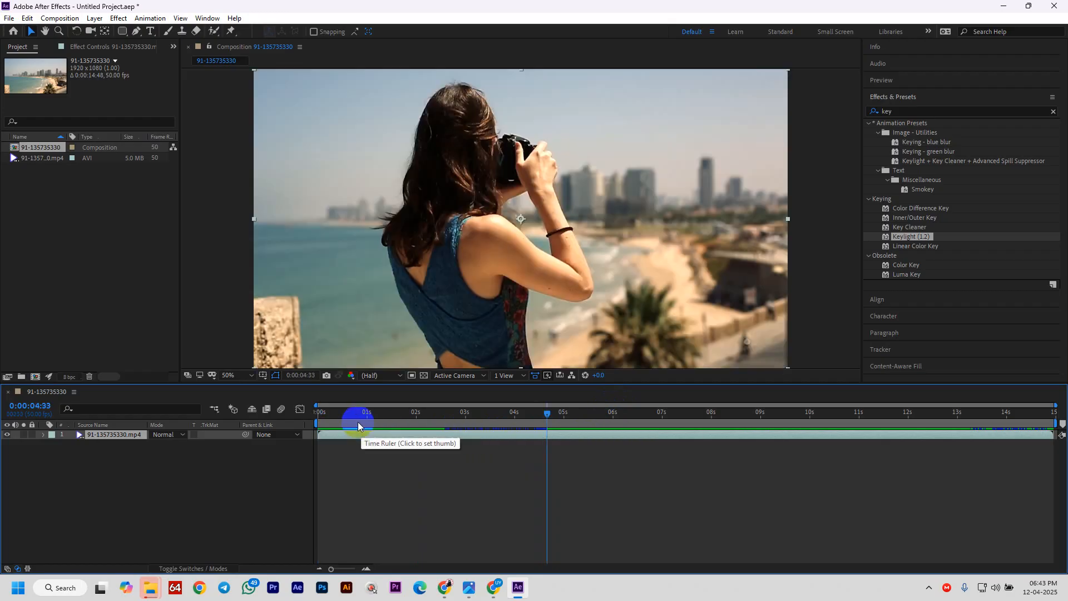
drag(530, 412, 560, 434)
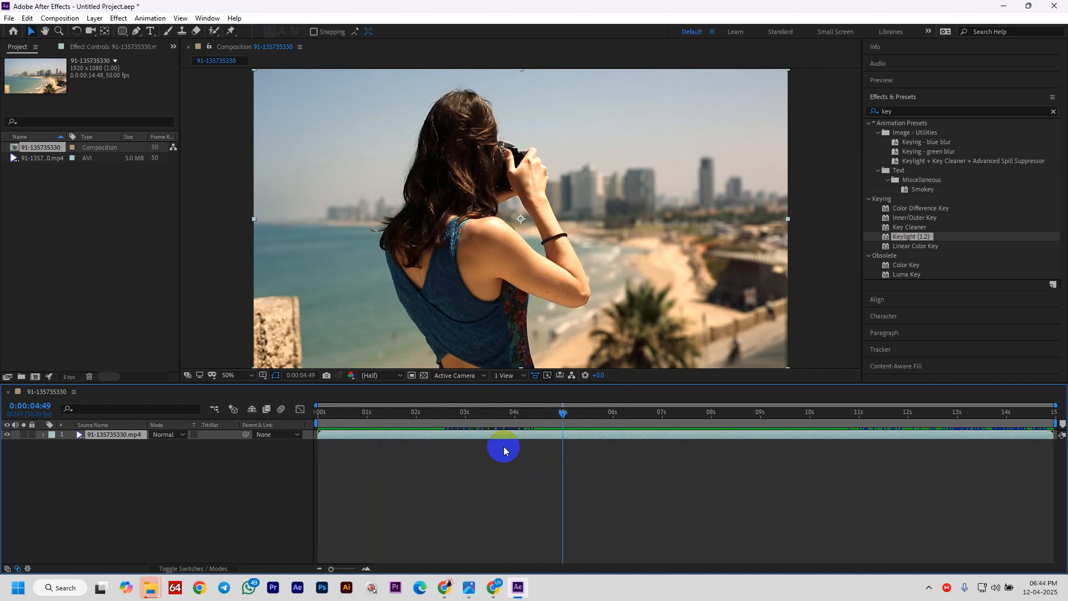
key(alt+bracketleft)
key(Home)
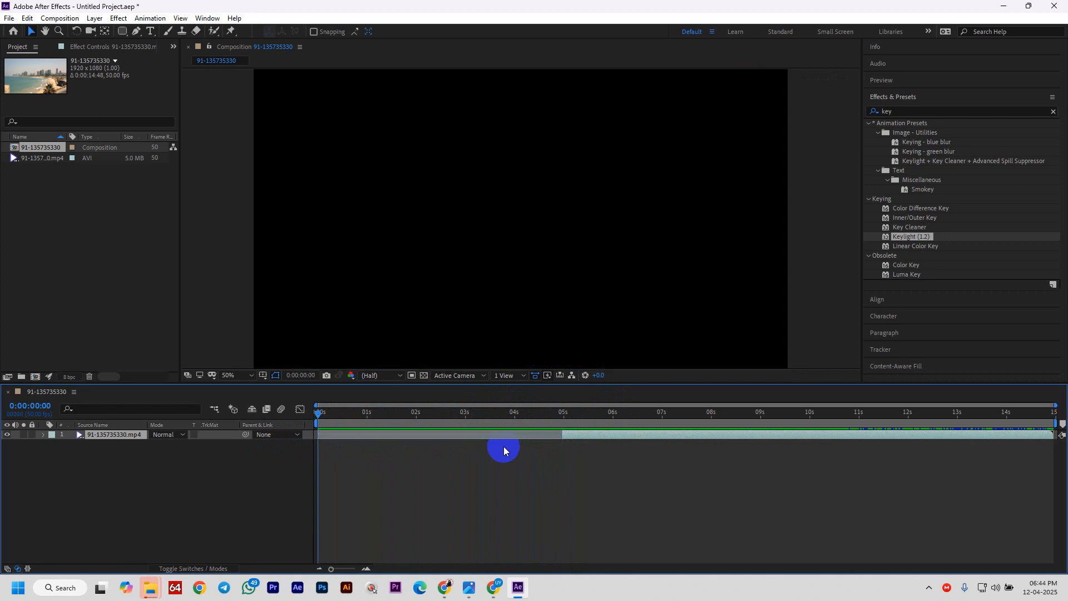
key(bracketleft)
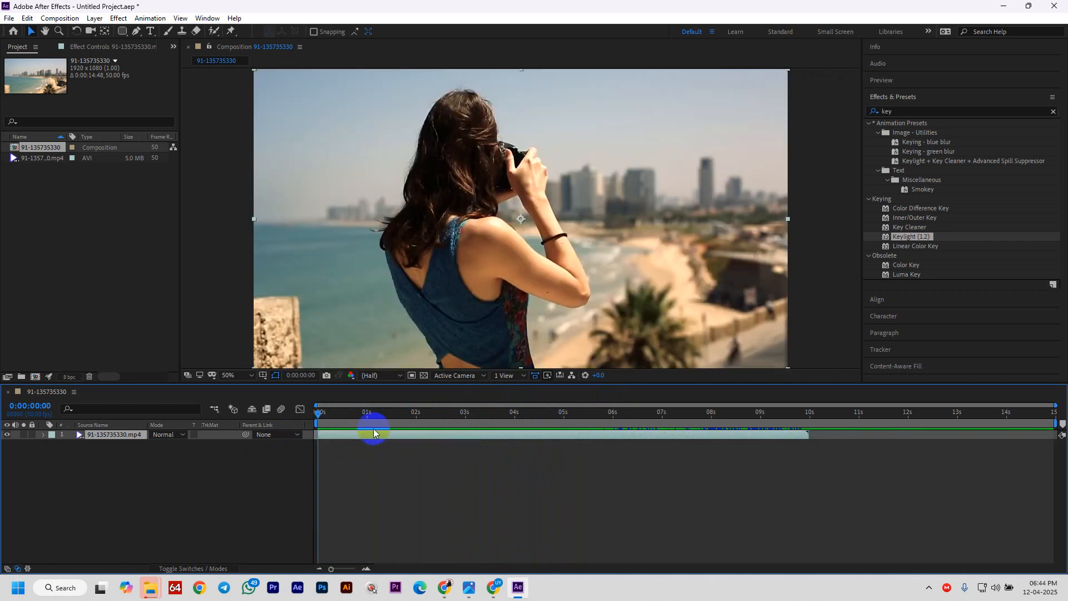
drag(318, 414, 564, 425)
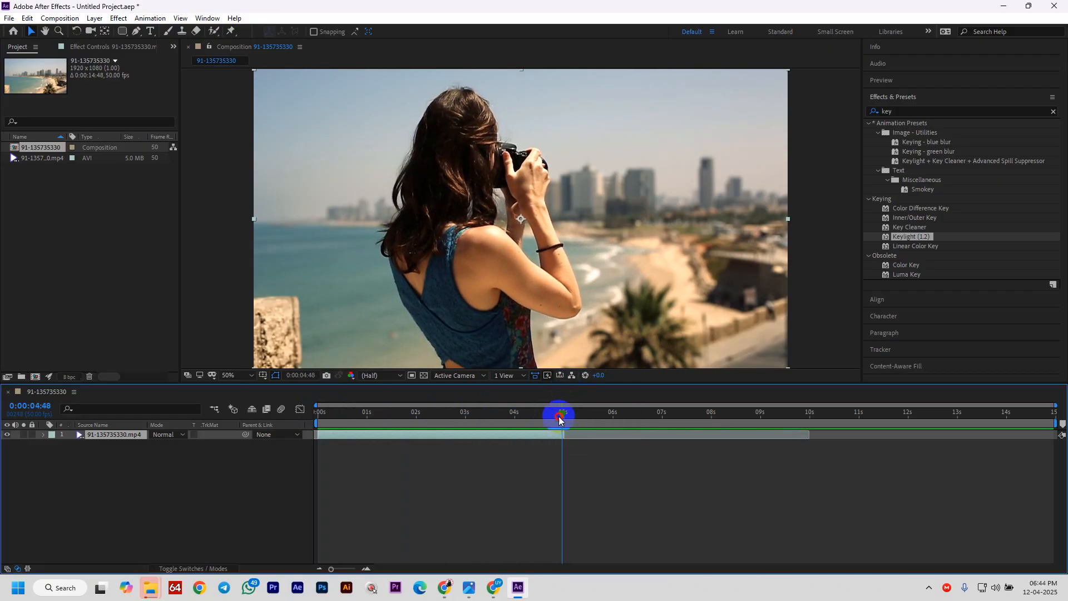
key(Home)
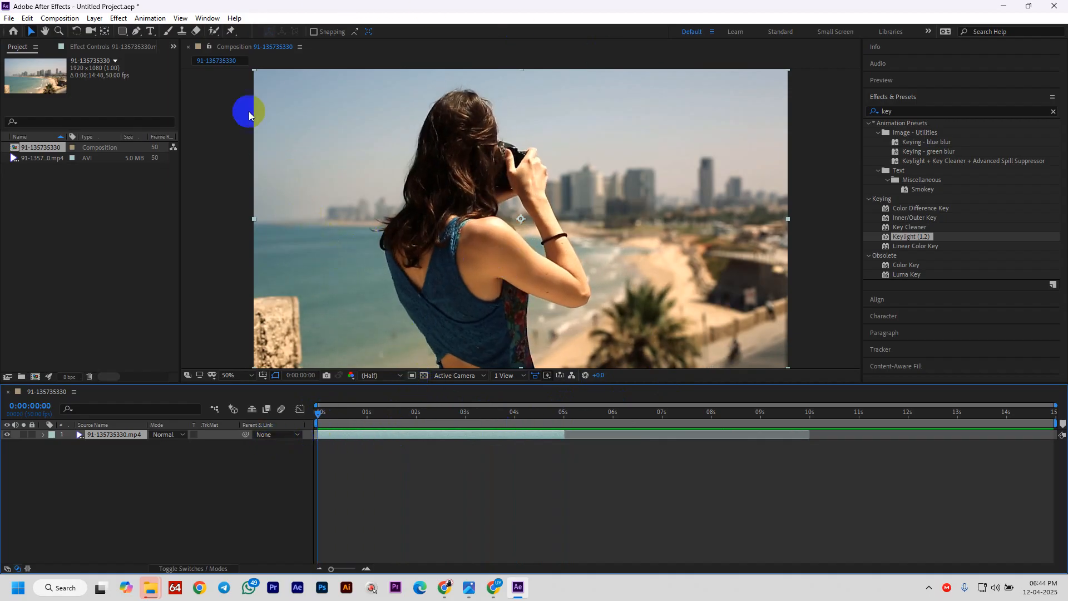
- With the Roto Brush tool, open the clip in the Layer panel using the Roto Brush & Refine Edge view
click(214, 33)
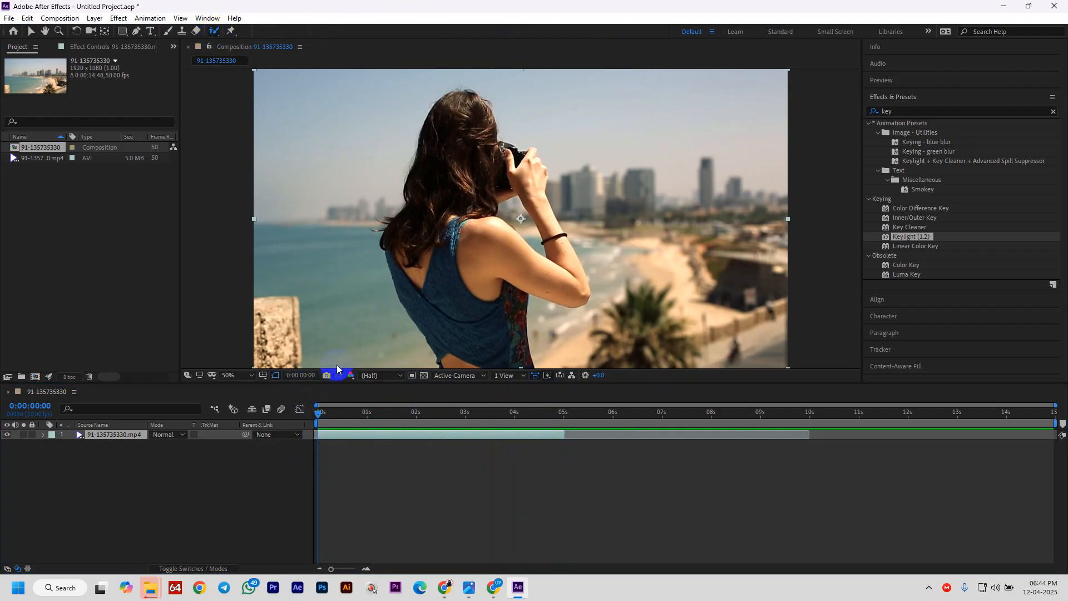
drag(214, 34, 278, 31)
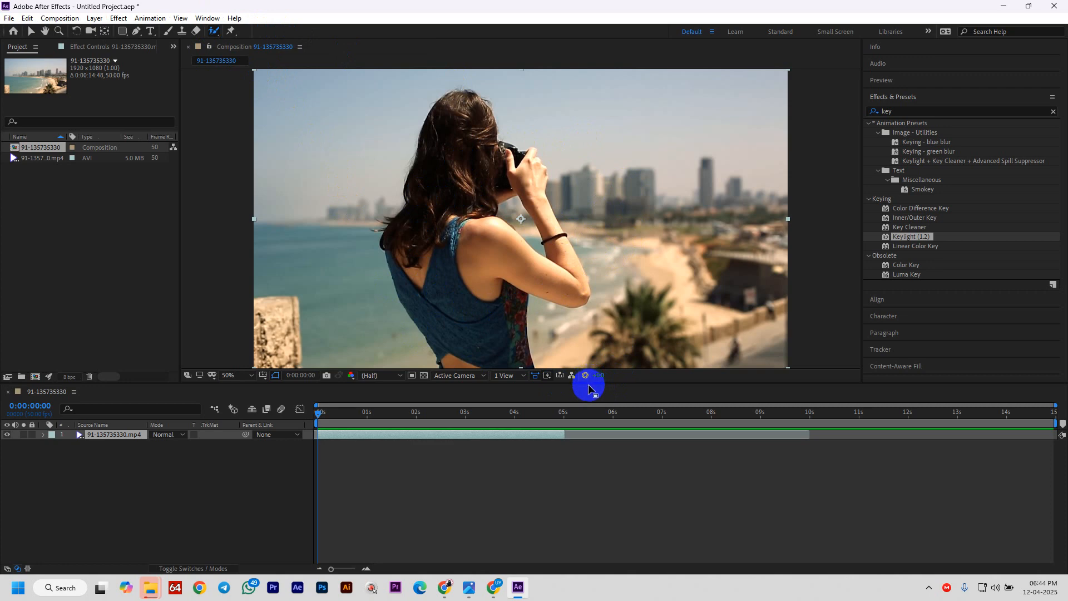
drag(588, 383, 575, 468)
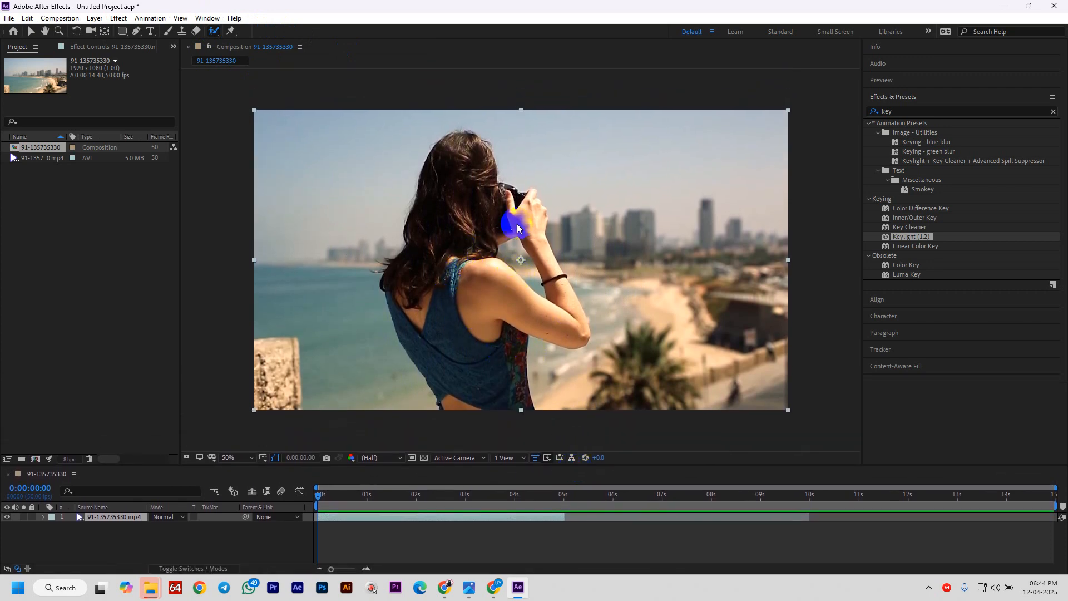
double_click(506, 320)
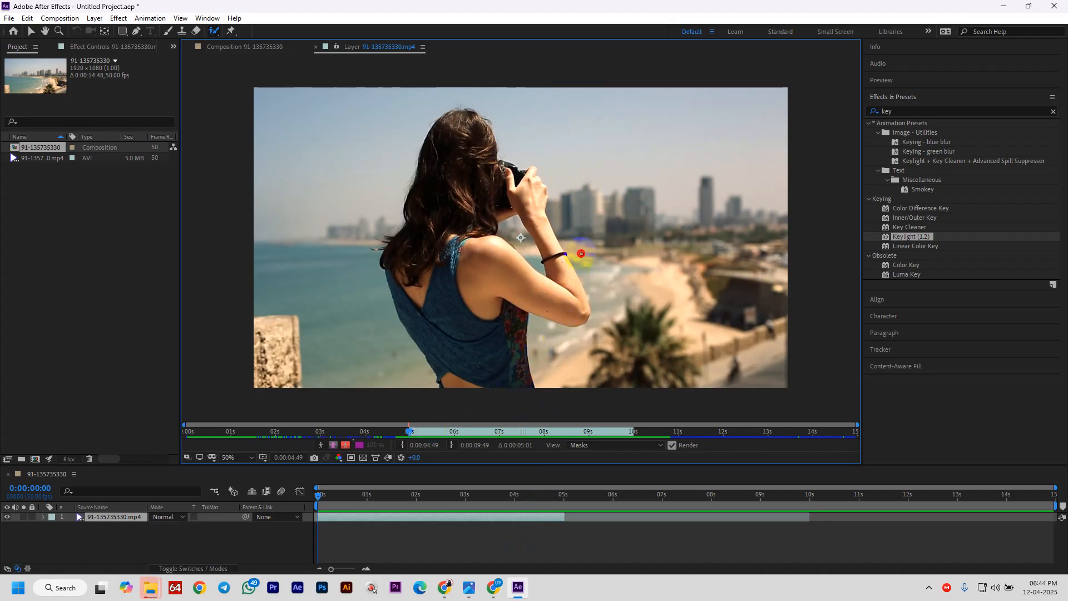
drag(581, 254, 584, 254)
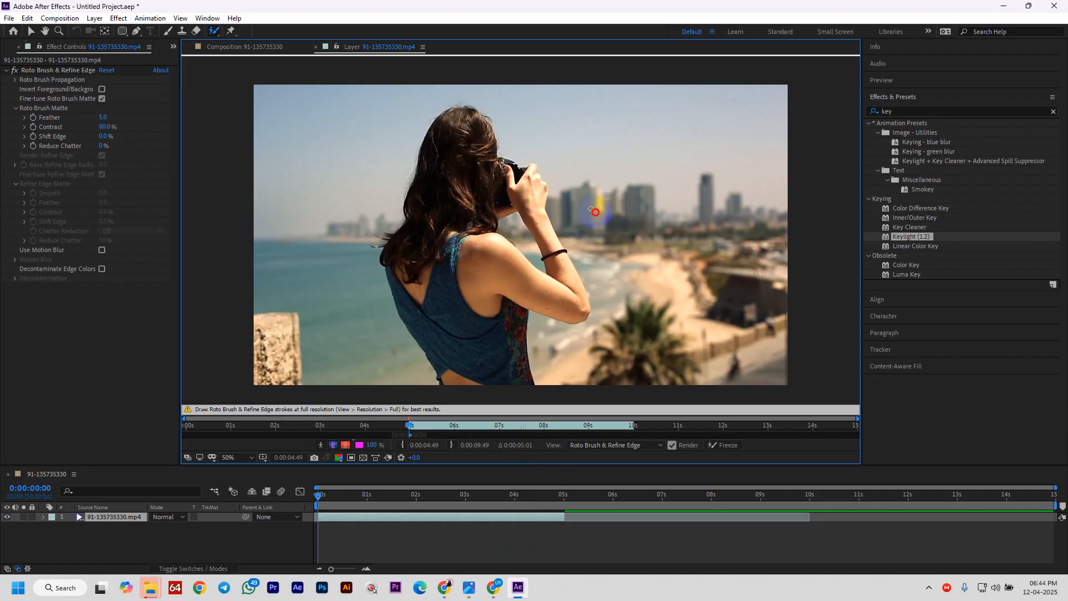
- Enlarge the brush and paint the woman's hair, back, camera and forearm as foreground
mouse_move(606, 215)
mouse_down()
mouse_move(885, 245)
mouse_move(1016, 323)
mouse_move(908, 303)
mouse_move(696, 311)
mouse_move(721, 321)
mouse_up()
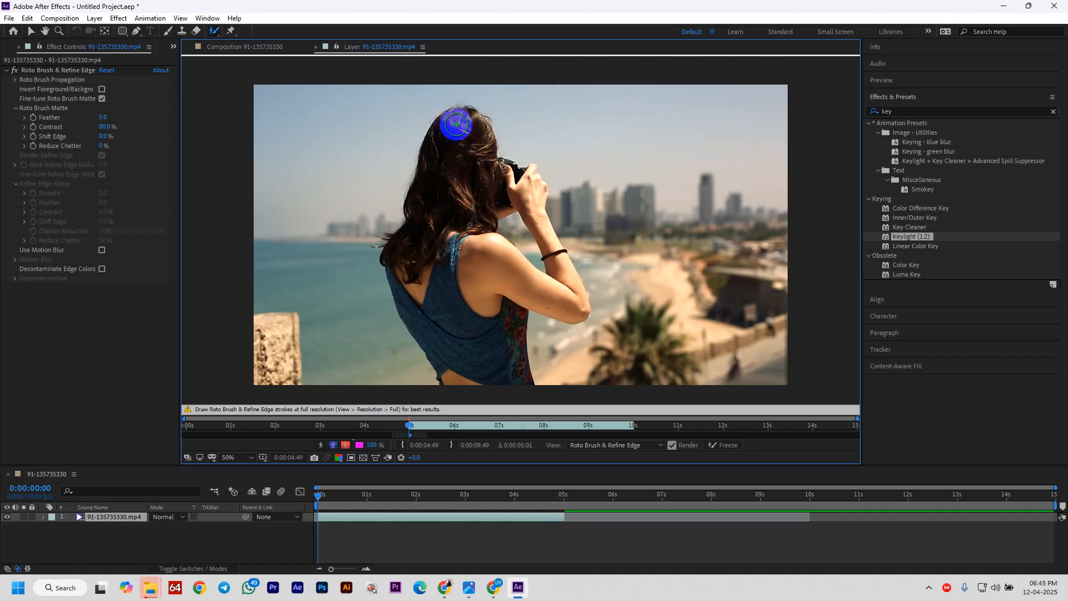
mouse_move(456, 131)
mouse_down()
mouse_move(451, 200)
mouse_move(477, 387)
mouse_up()
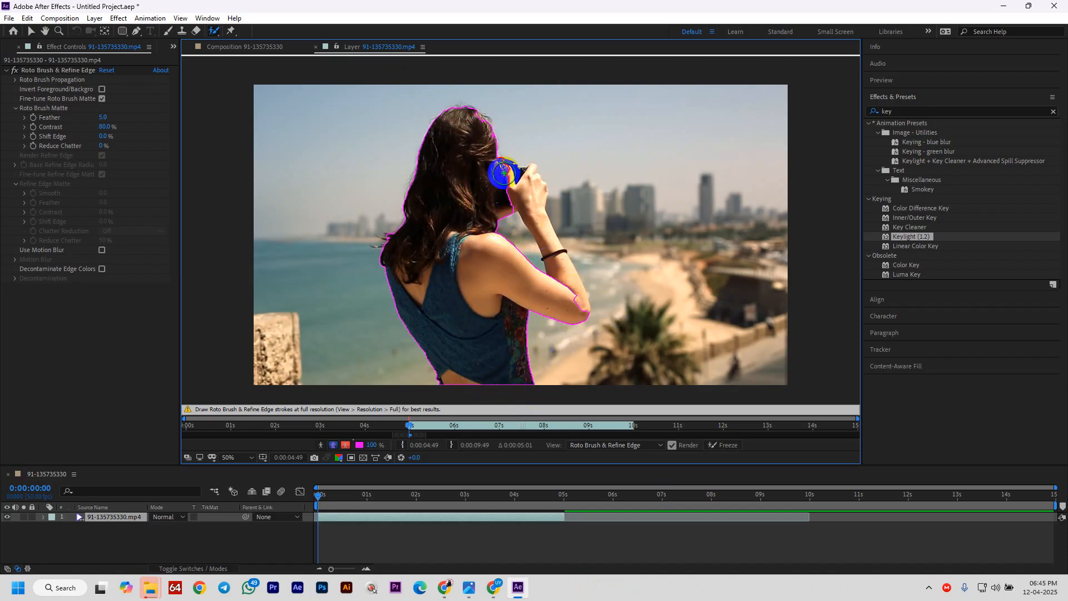
drag(502, 171, 573, 276)
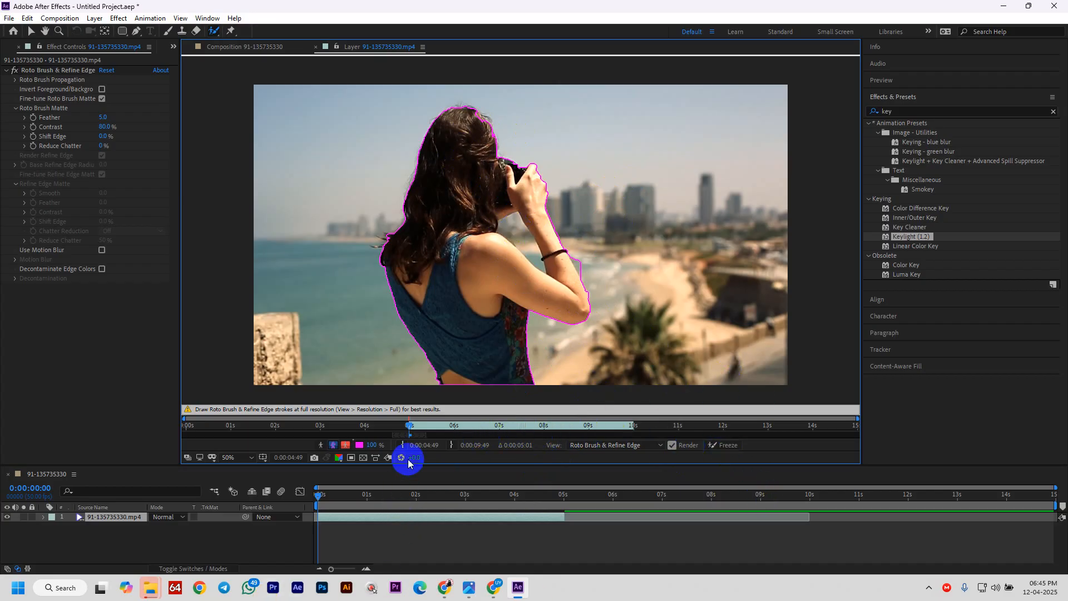
- Alt-paint with a smaller brush to subtract the arm–shoulder gap and background along the arm's edge
drag(406, 465, 357, 501)
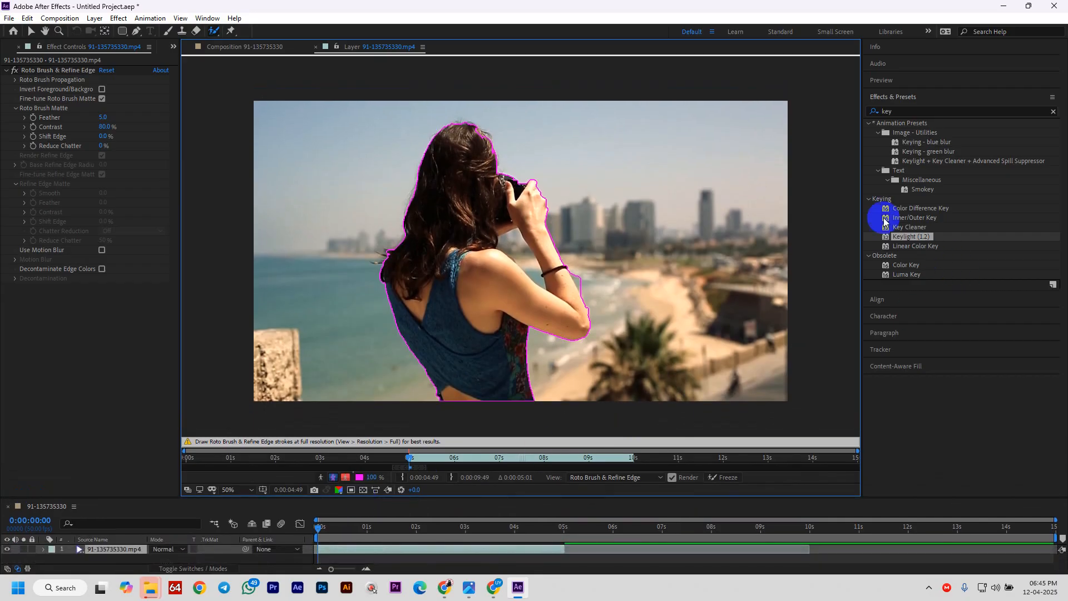
key(alt)
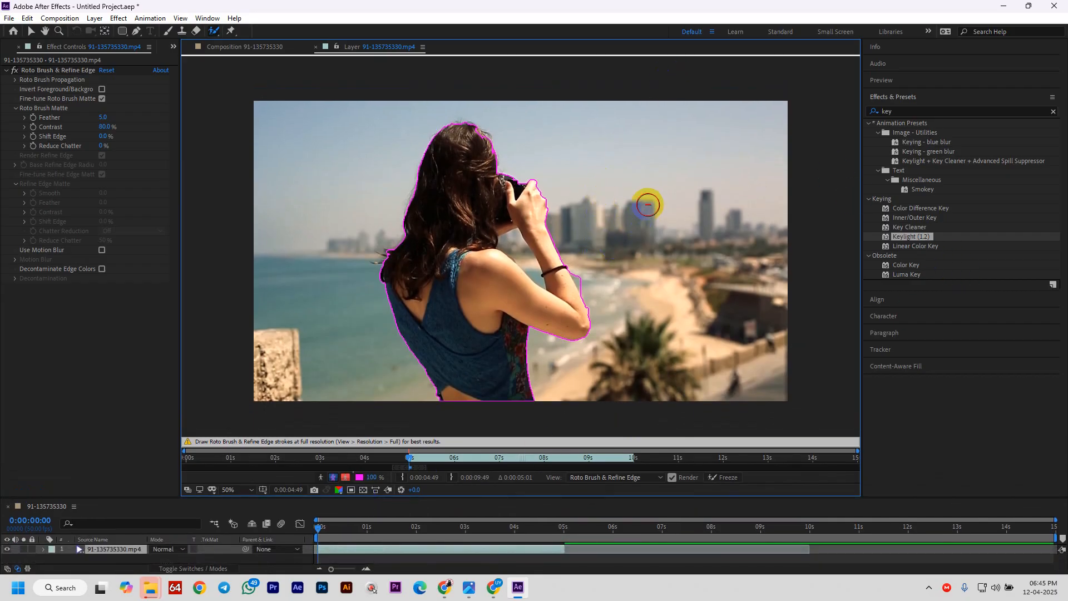
drag(649, 203, 638, 207)
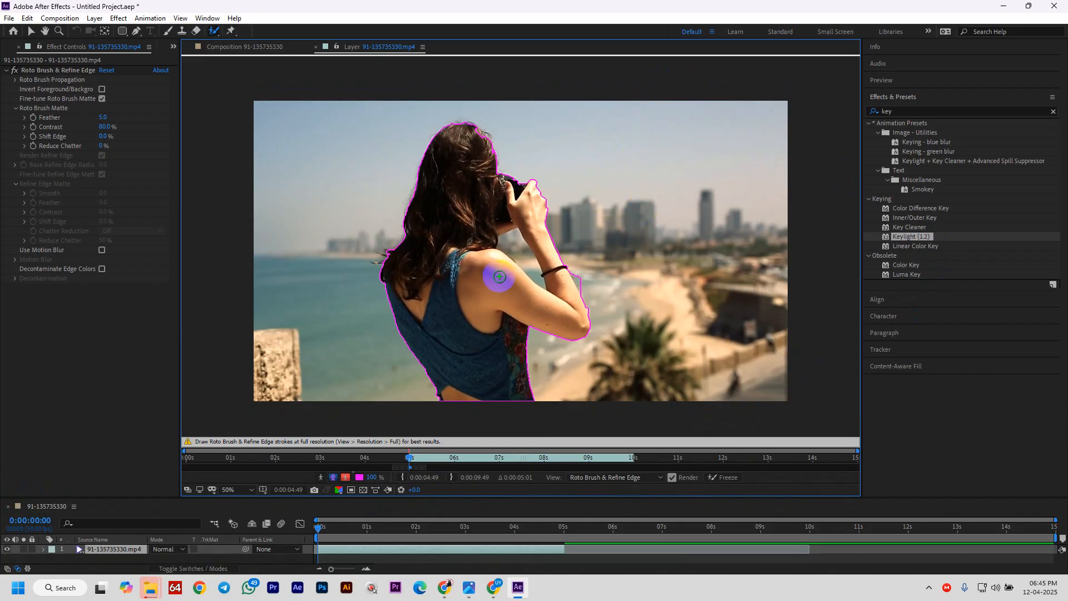
drag(511, 240, 537, 277)
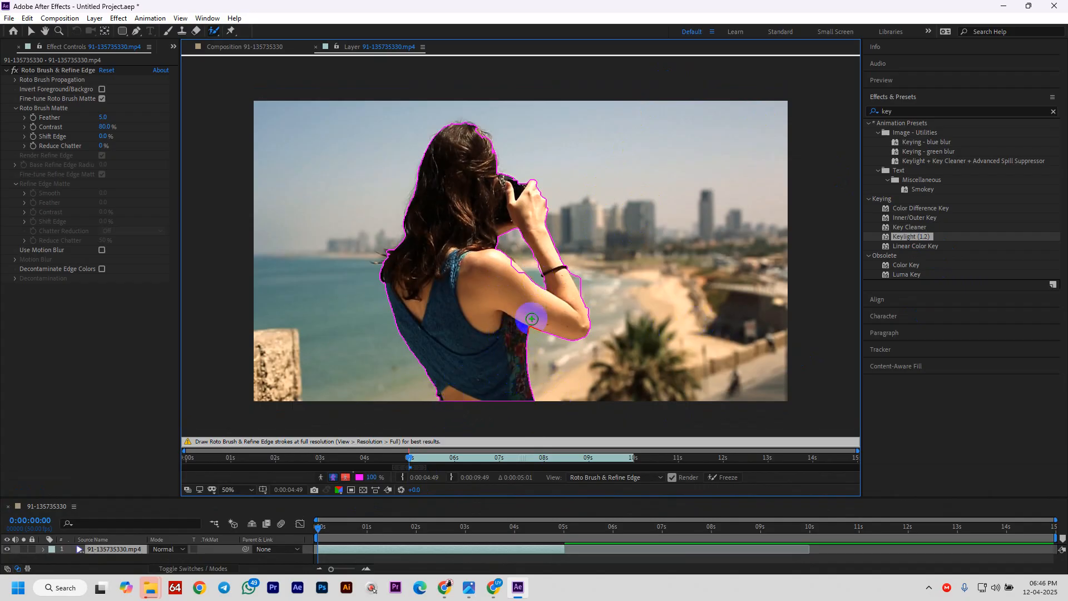
mouse_move(582, 287)
mouse_down()
mouse_move(585, 267)
mouse_move(592, 327)
mouse_up()
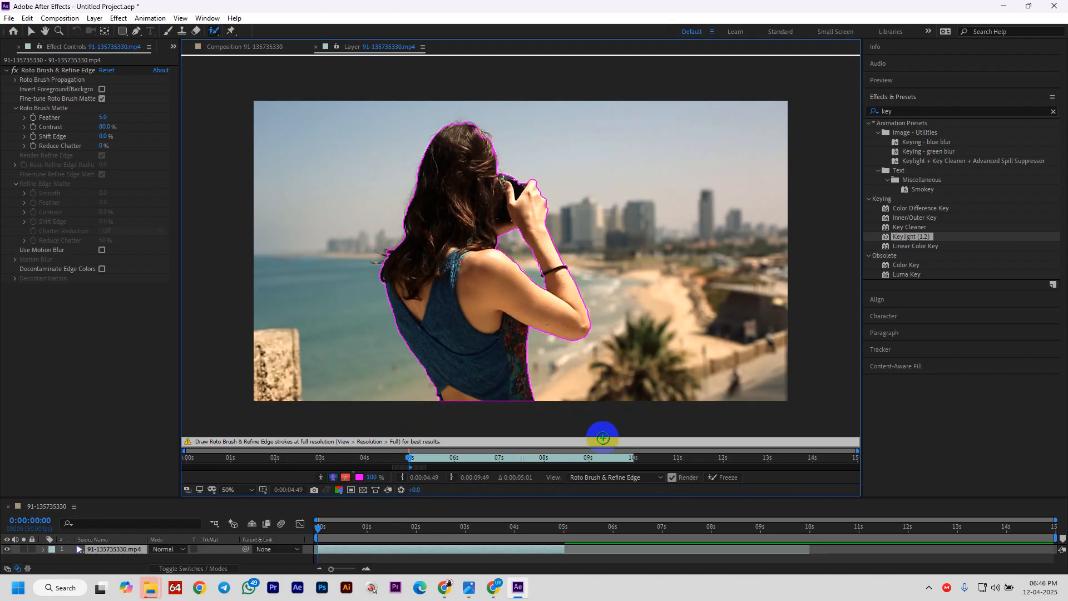
drag(436, 496, 447, 424)
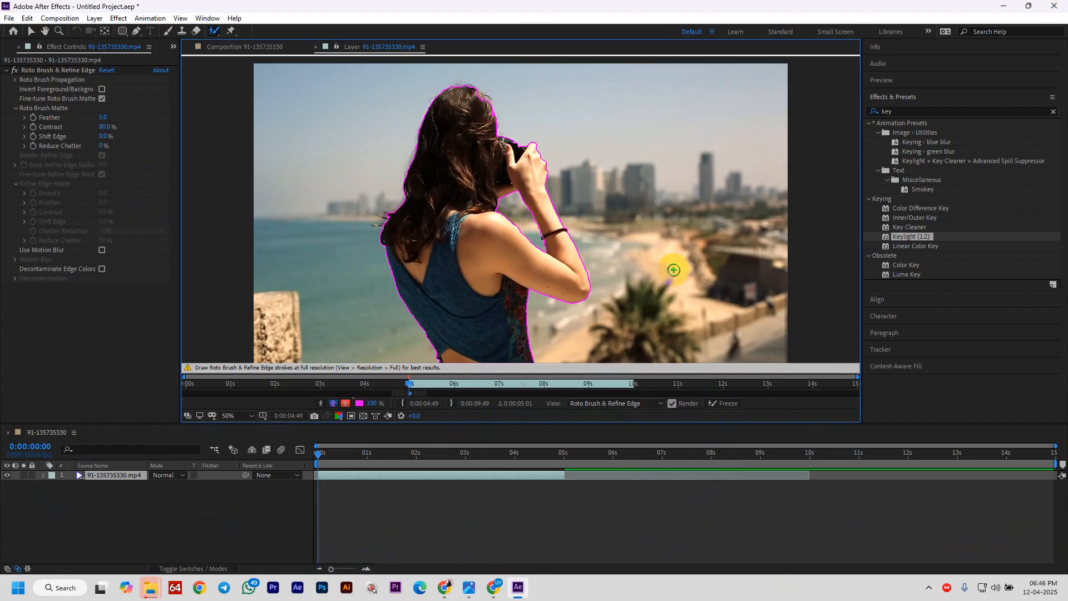
- Bring the opening frames into view and step to frame 3 to check the outline
scroll(412, 519, up, 5)
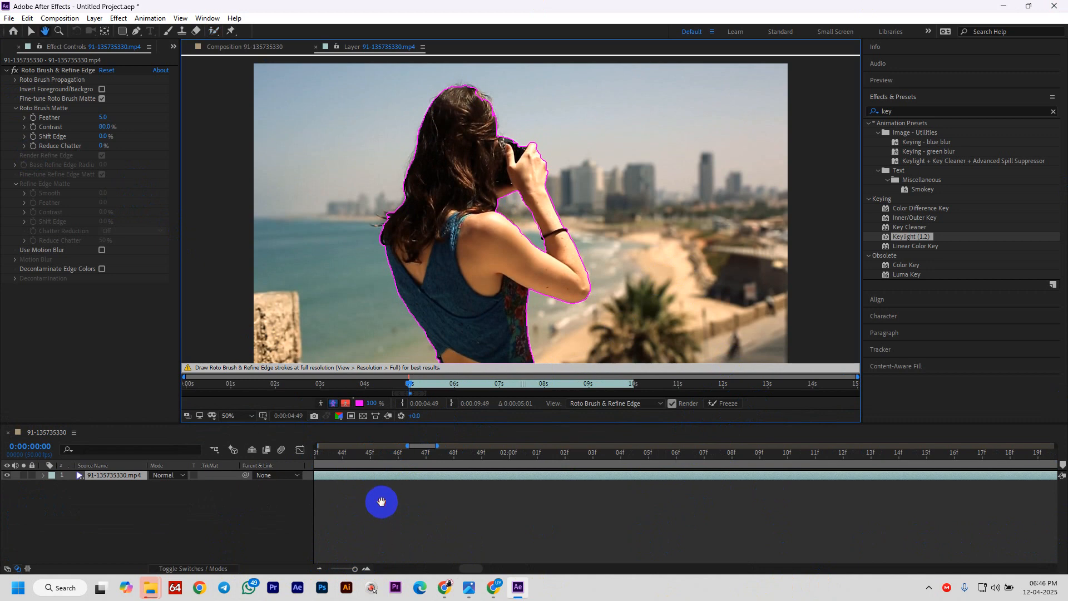
drag(379, 501, 925, 498)
drag(425, 512, 977, 491)
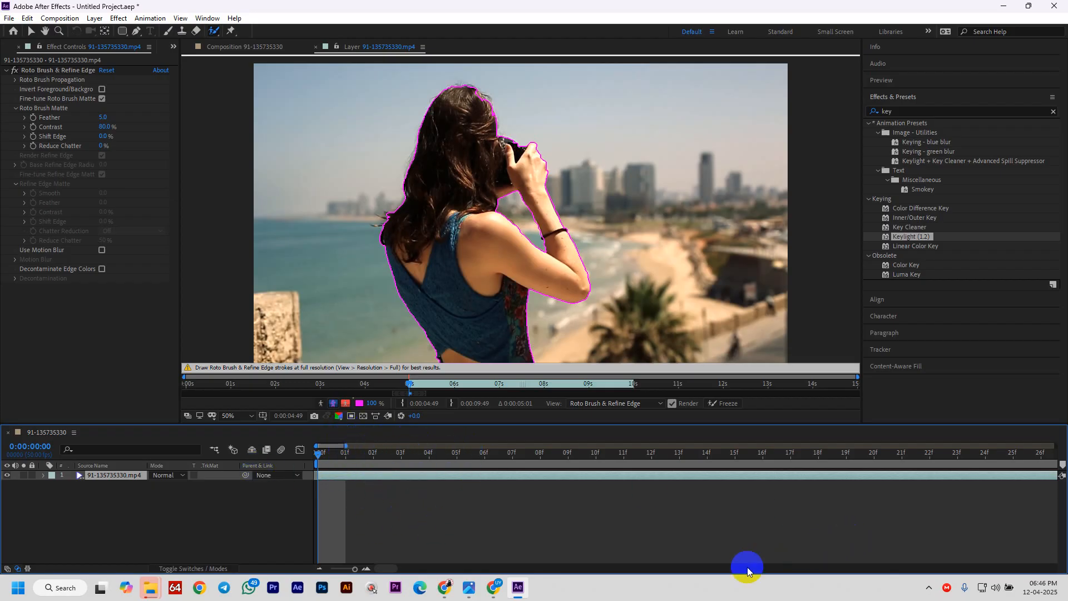
mouse_move(320, 454)
mouse_down()
mouse_move(348, 456)
mouse_move(300, 455)
mouse_move(357, 459)
mouse_move(310, 460)
mouse_move(397, 479)
mouse_move(312, 479)
mouse_move(371, 483)
mouse_up()
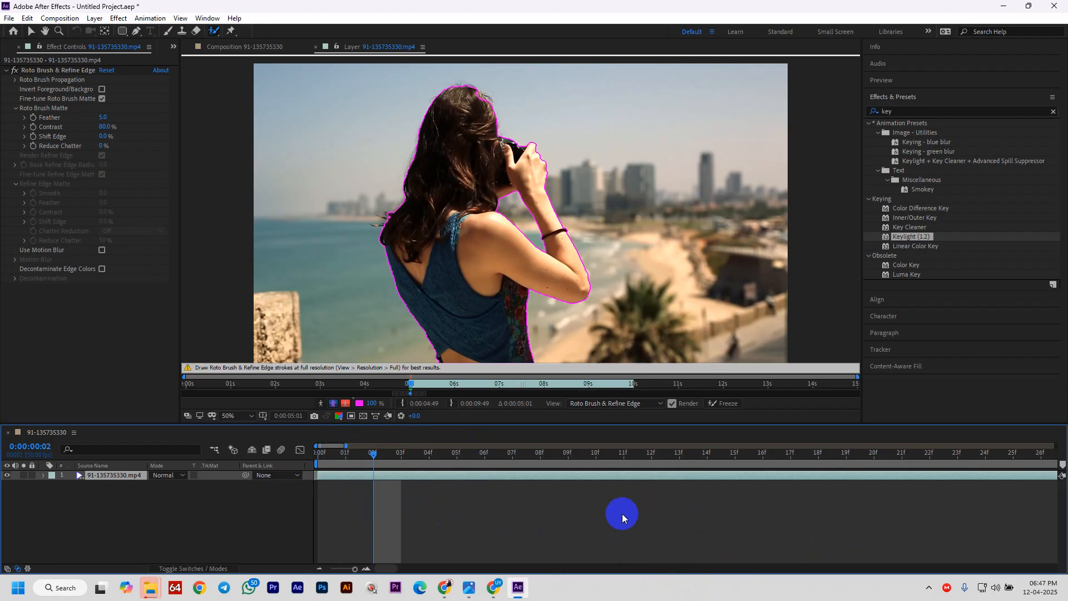
drag(374, 455, 393, 458)
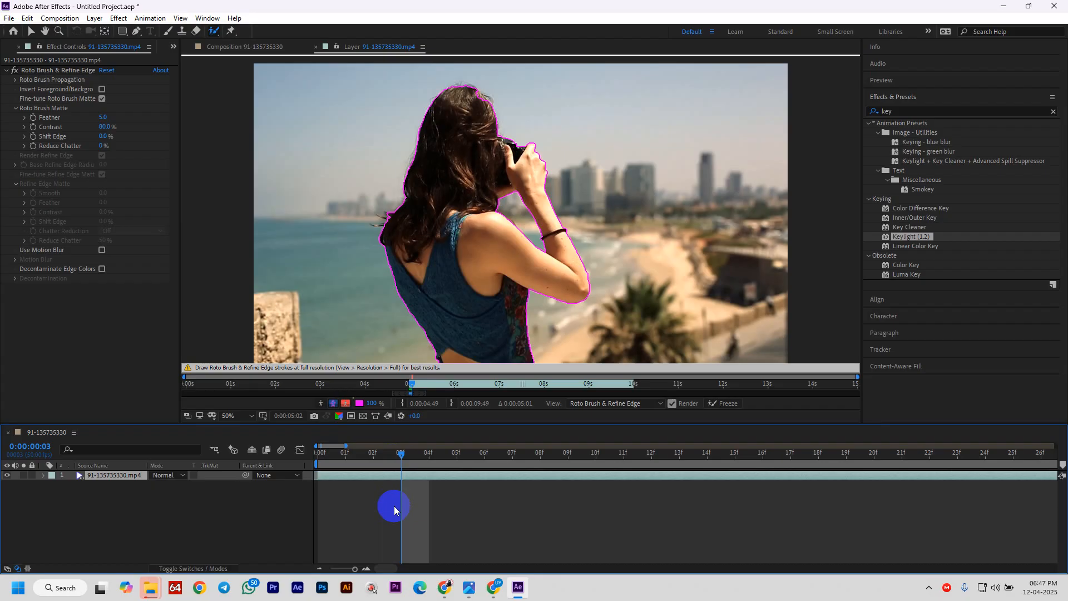
key(Page_Down)
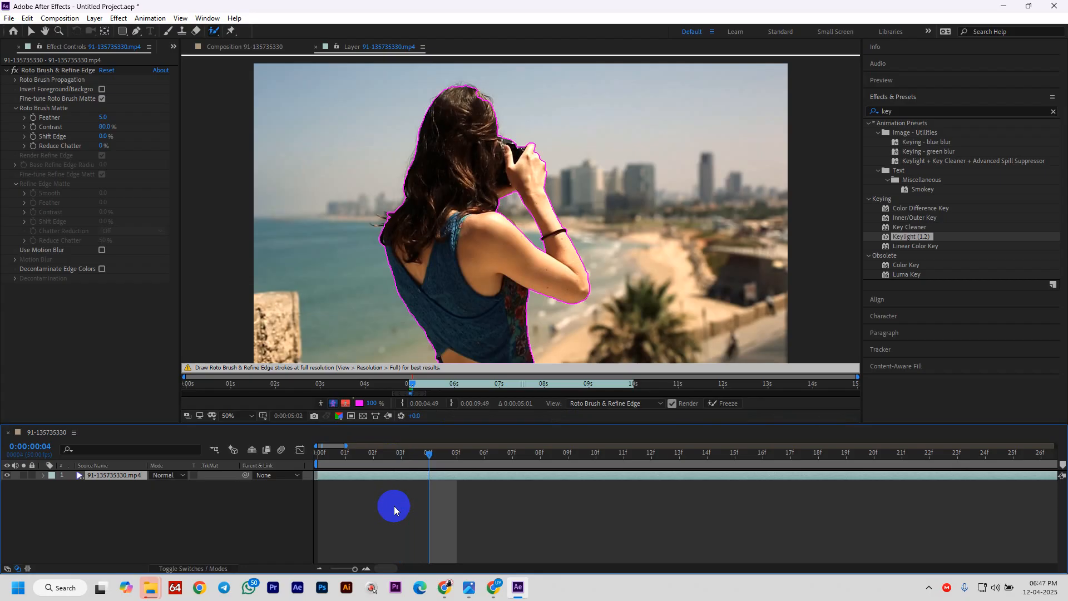
key(Page_Up)
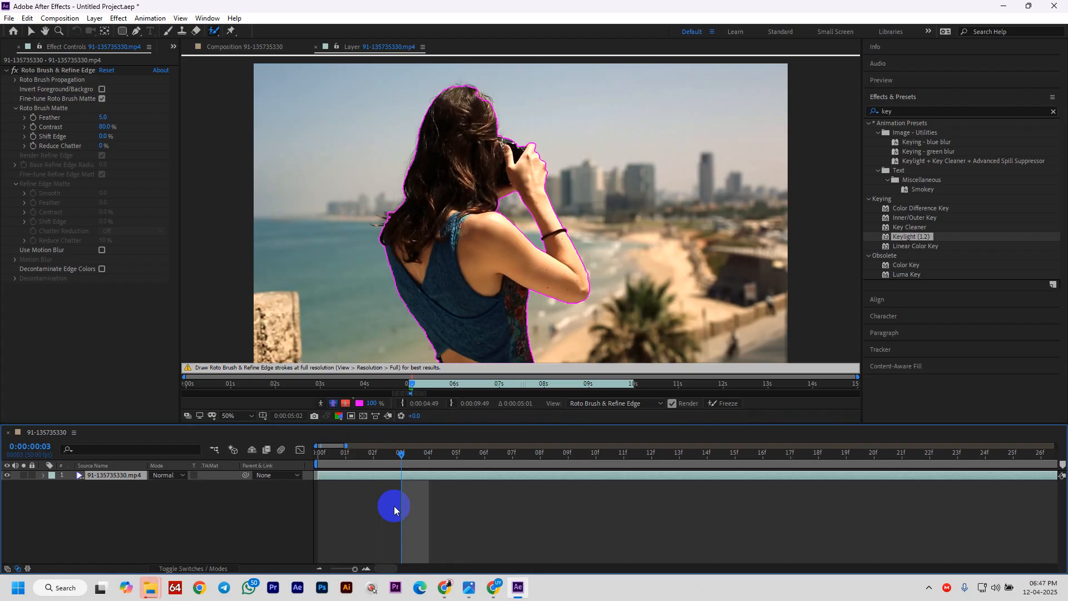
- Page Down frame by frame to propagate the outline to about frame 20
key(Page_Down)
key(Page_Down)
key(Page_Down)
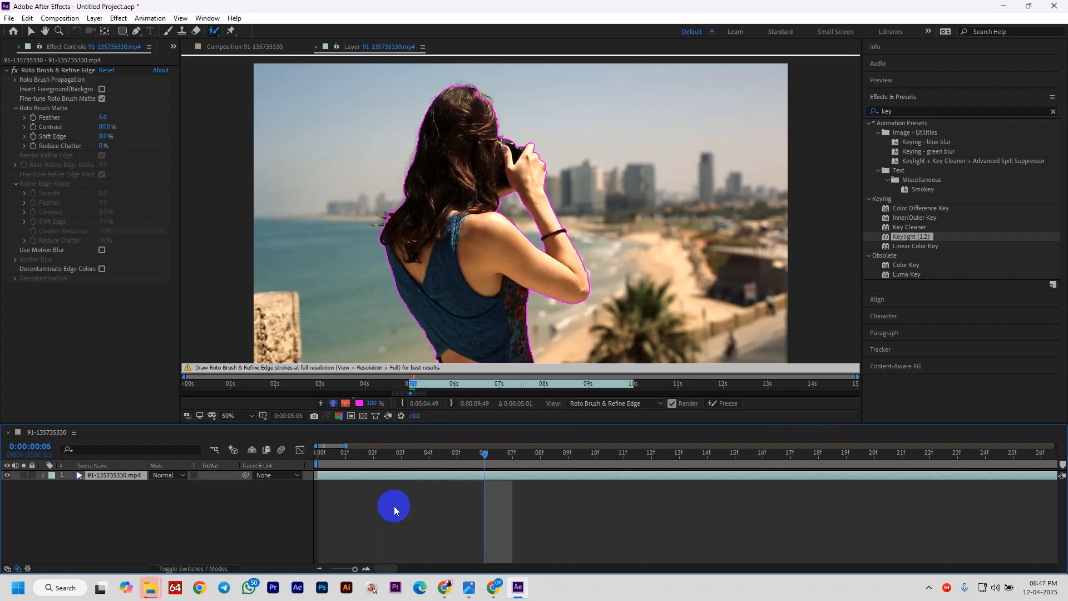
key(Page_Down)
key(Page_Down)
key(Page_Down)
key(Page_Down)
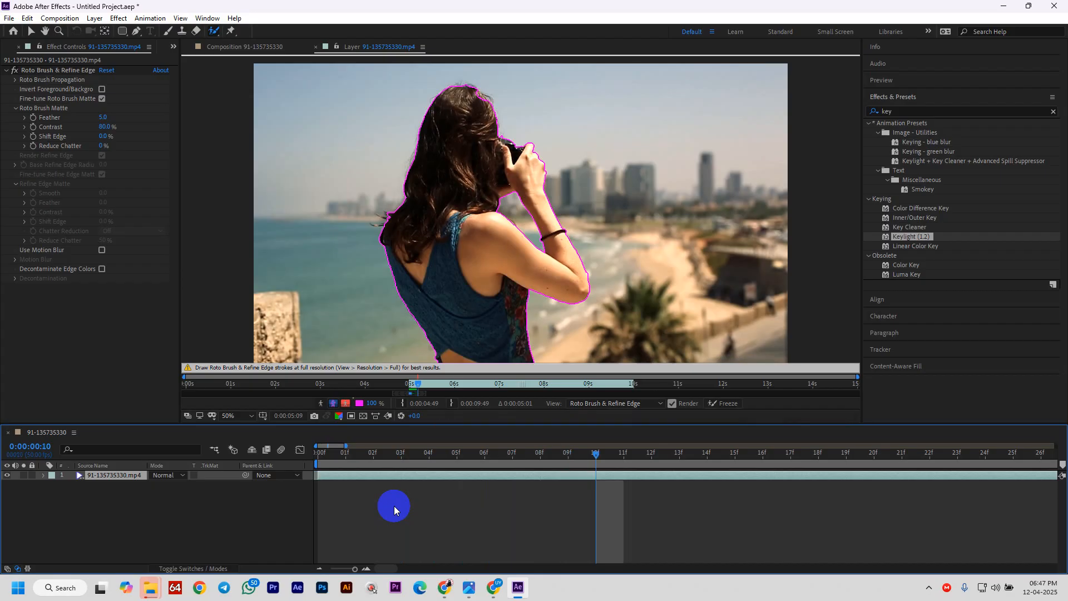
key(Page_Down)
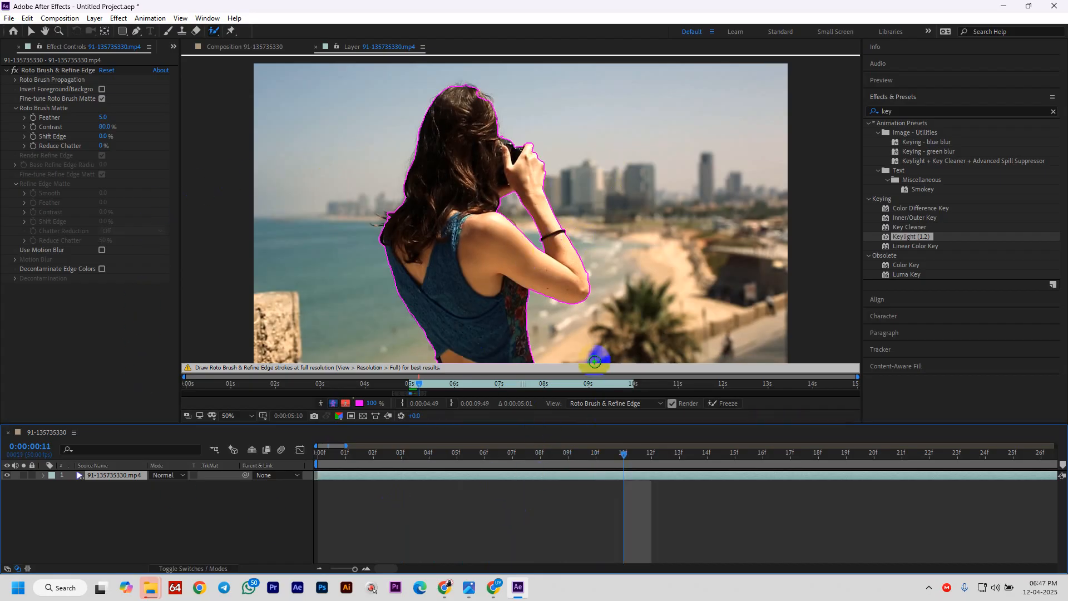
key(Page_Down)
key(Page_Down)
key(Page_Down)
key(Page_Down)
key(Page_Down)
key(Page_Down)
key(Page_Down)
key(Page_Down)
key(Page_Down)
key(Page_Down)
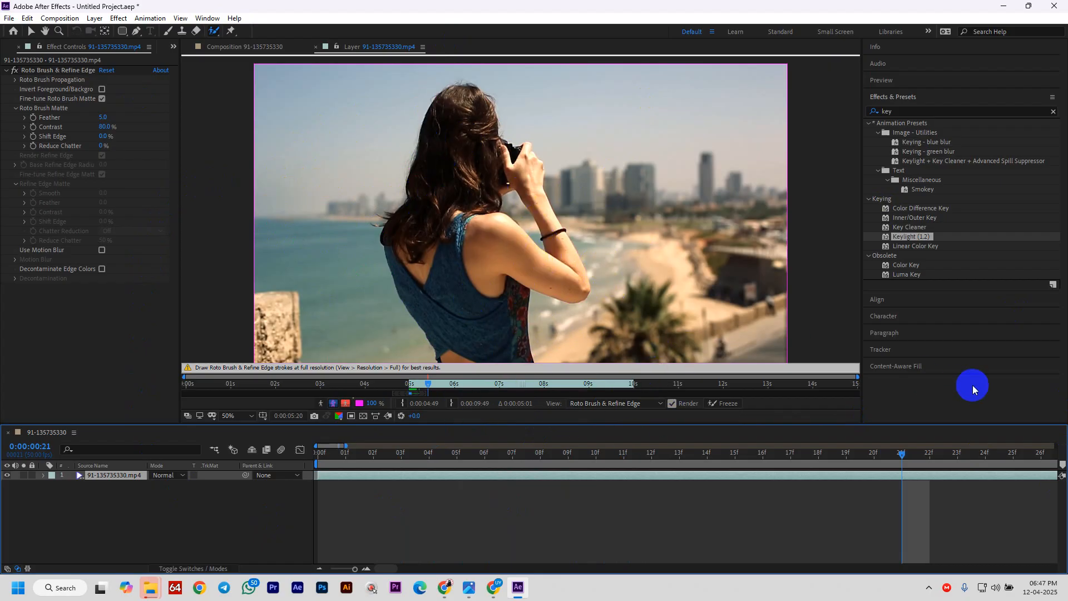
key(shift+Page_Up)
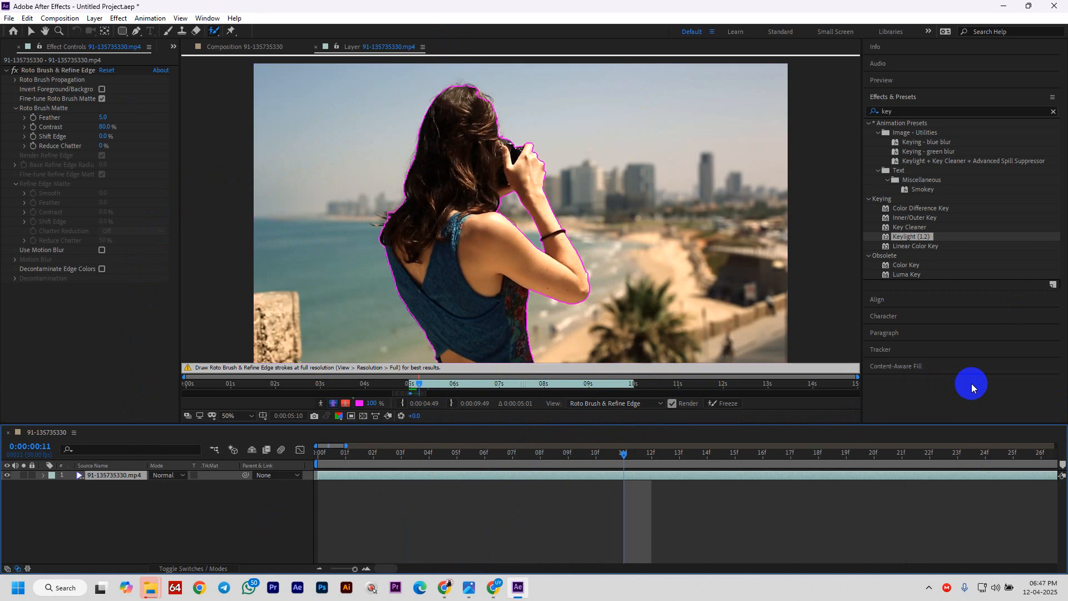
key(Page_Down)
key(Page_Down)
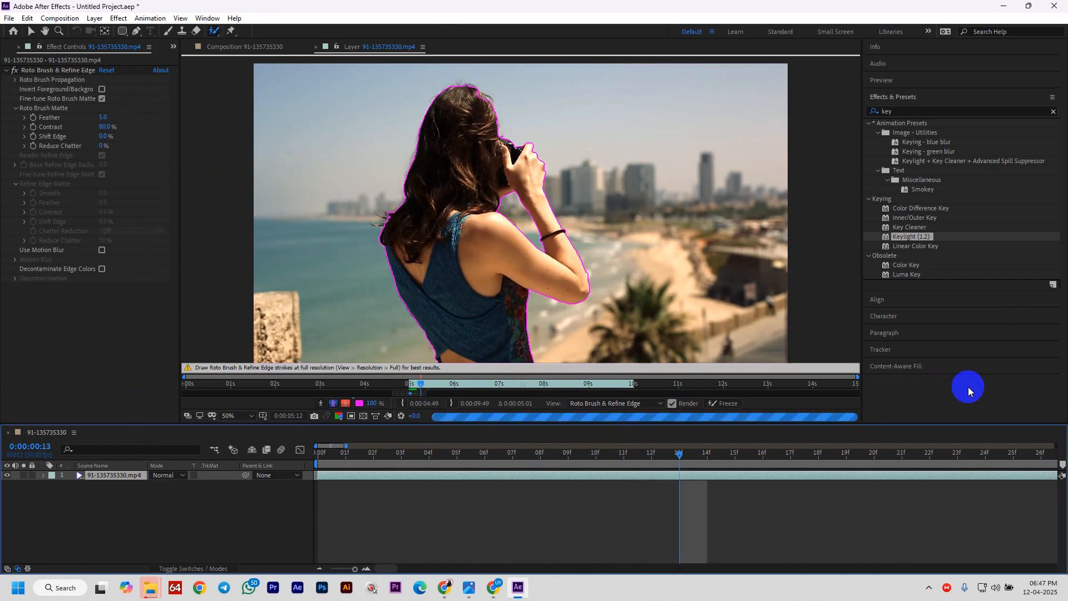
key(Page_Down)
key(Page_Down)
key(Page_Down)
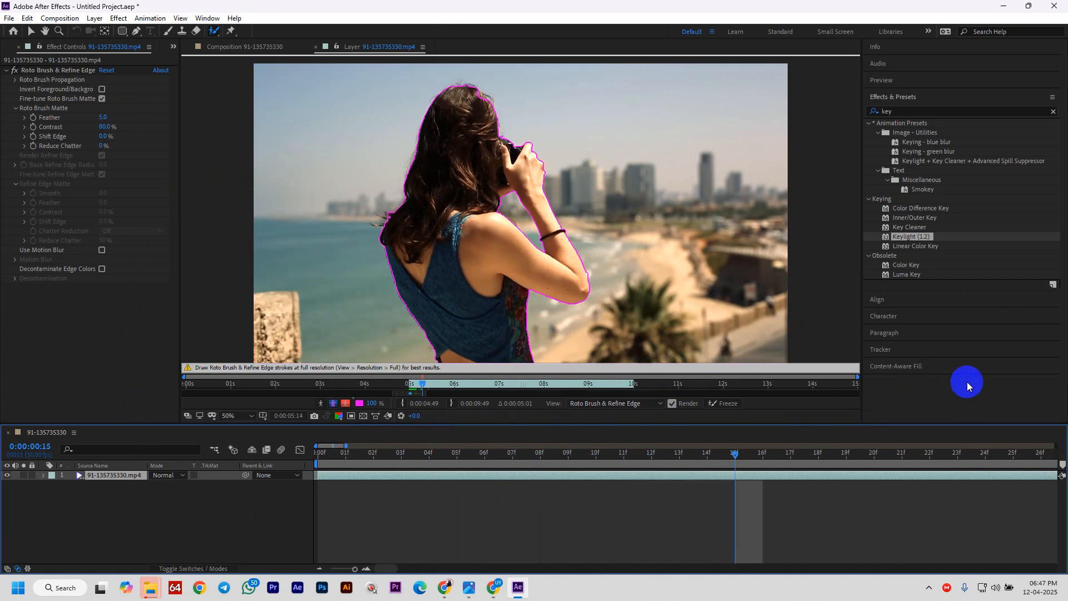
key(Page_Down)
key(Page_Down)
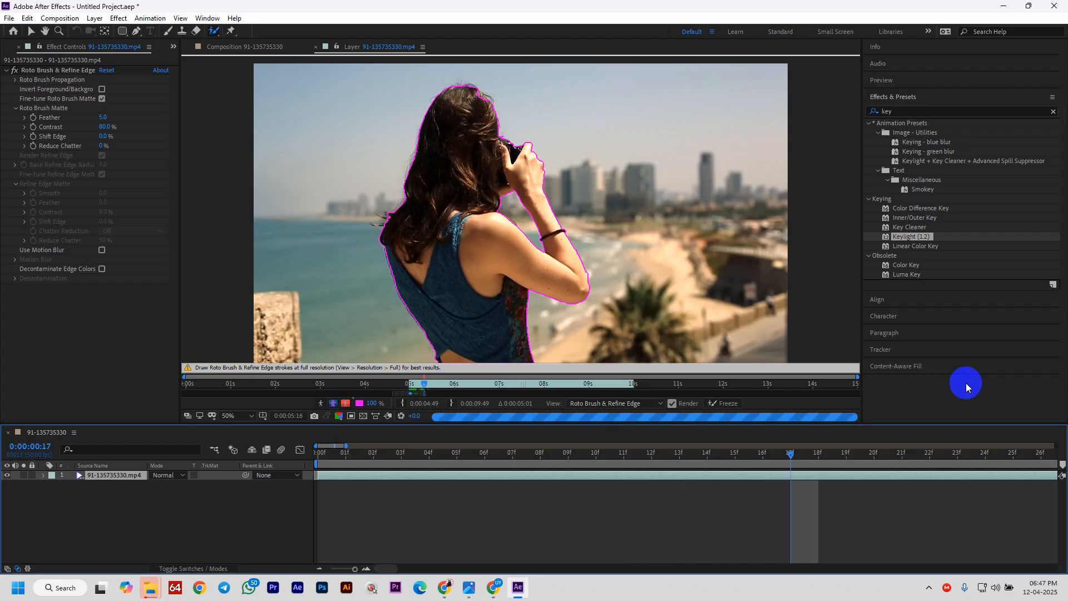
key(Page_Down)
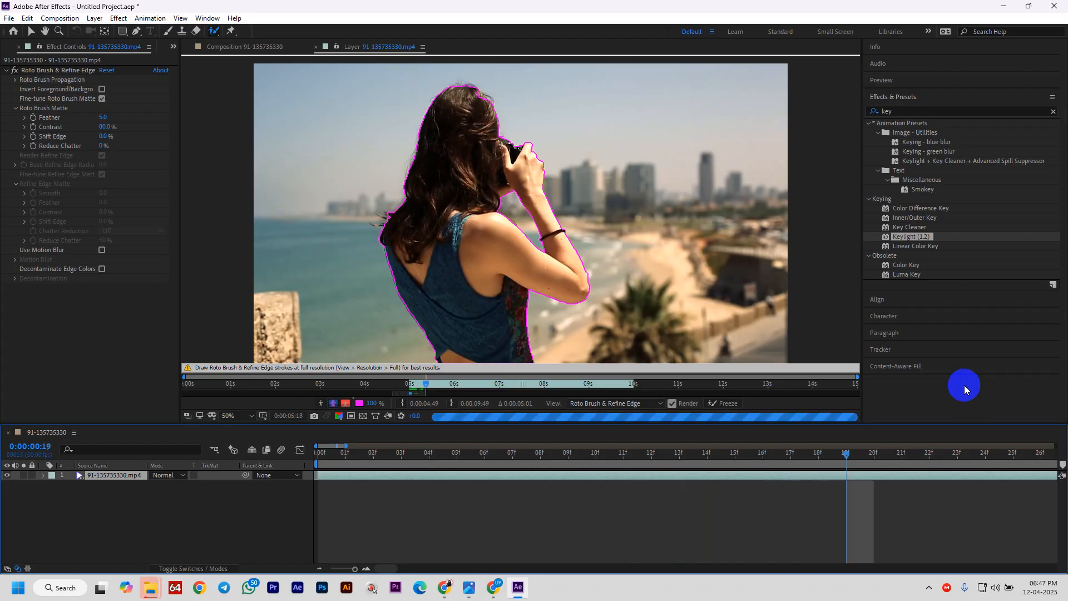
key(Page_Down)
key(Page_Down)
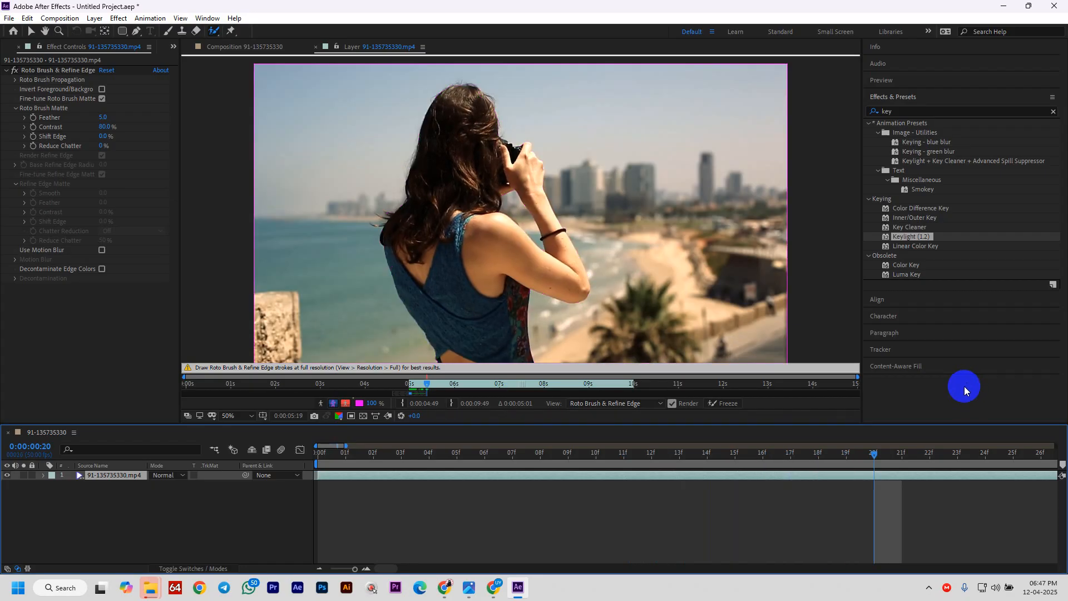
key(Page_Up)
key(Page_Up)
key(Page_Down)
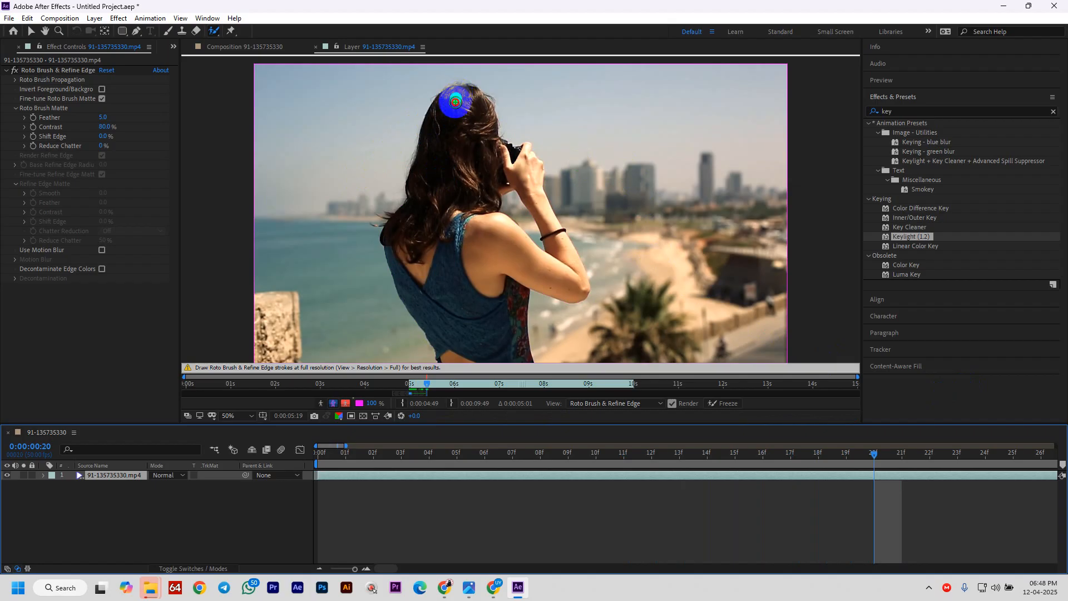
- At frame 20, paint foreground strokes down the woman's back, arm, forearm and hand
drag(454, 101, 454, 359)
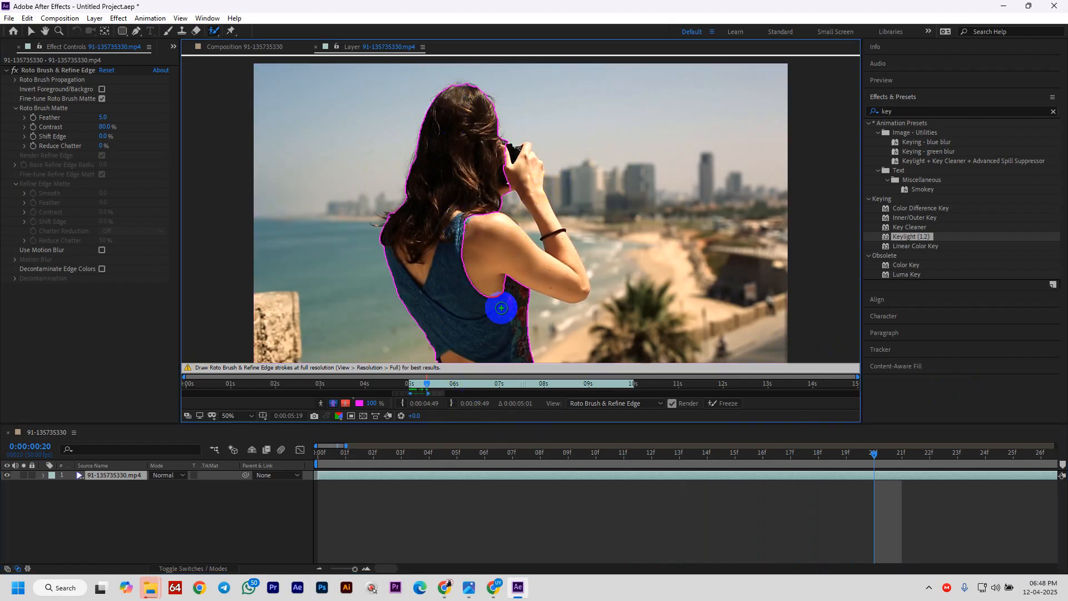
mouse_move(501, 308)
mouse_down()
mouse_move(487, 237)
mouse_move(463, 200)
mouse_up()
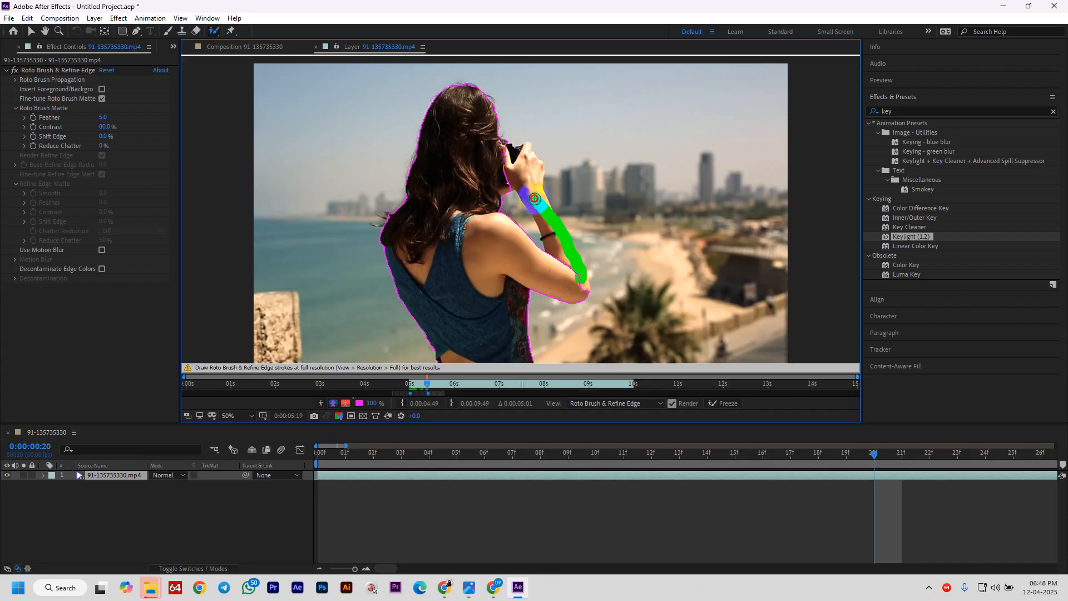
mouse_move(534, 198)
mouse_down()
mouse_move(513, 147)
mouse_move(529, 156)
mouse_move(526, 147)
mouse_up()
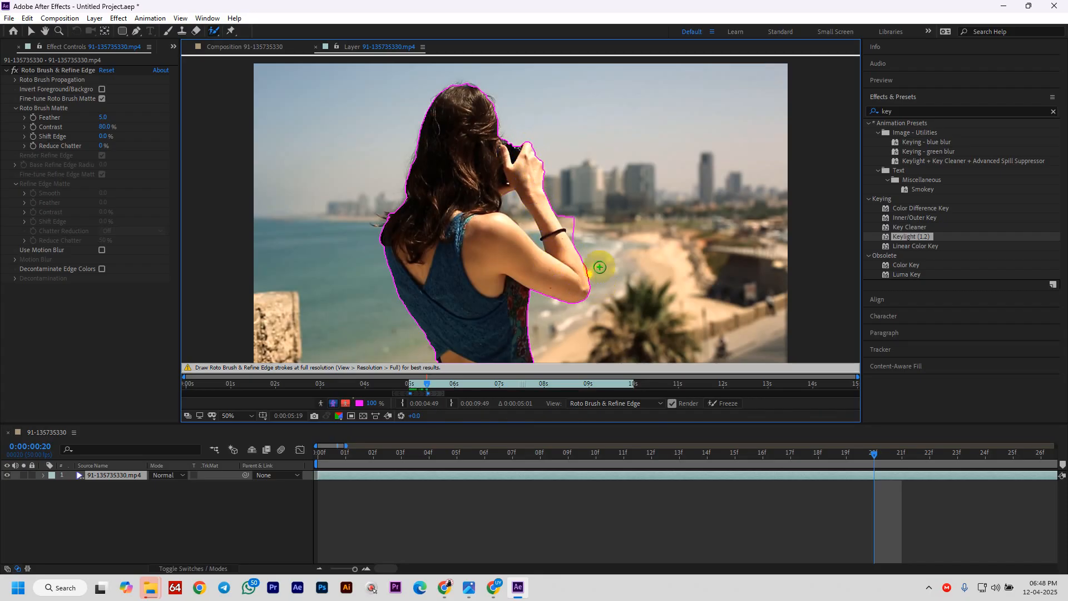
- Alt-paint to subtract background along her forearm and between her neck and inner arm
drag(575, 227, 595, 248)
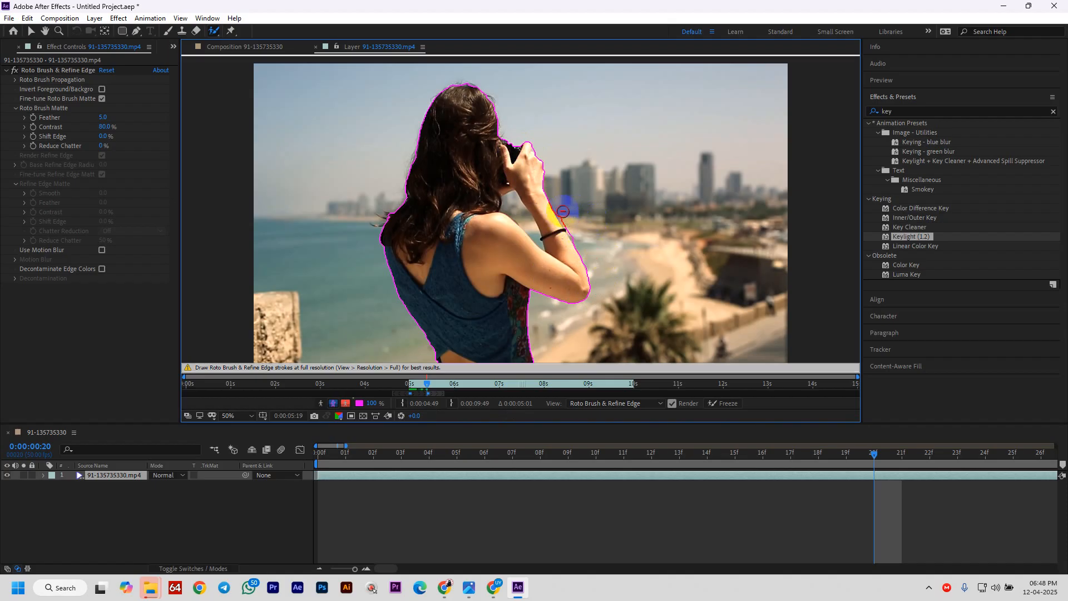
drag(560, 209, 559, 211)
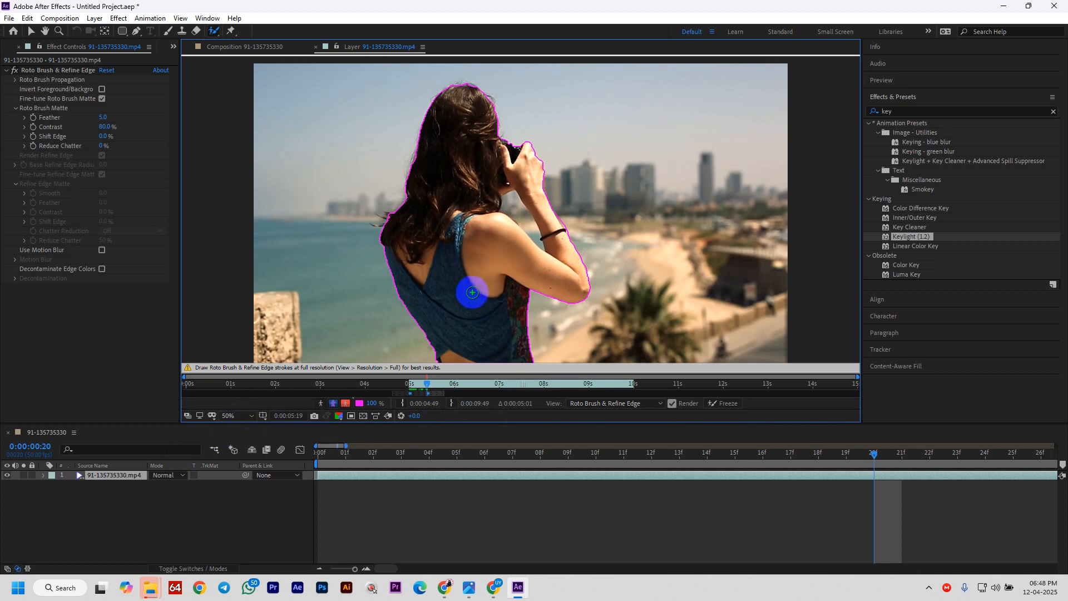
scroll(499, 277, up, 1)
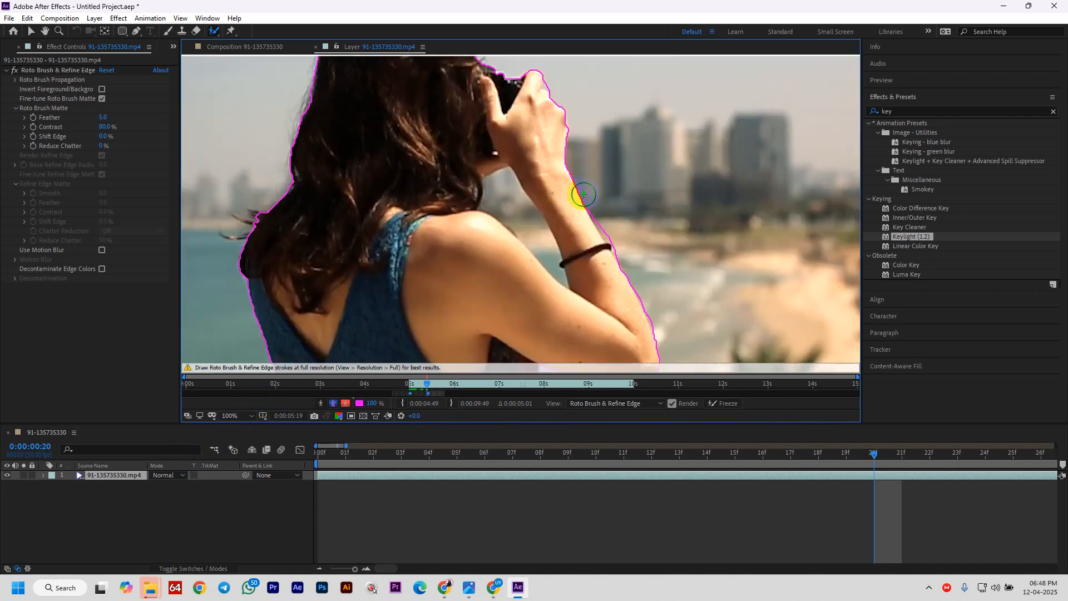
mouse_move(599, 203)
mouse_down()
mouse_move(626, 255)
mouse_move(677, 295)
mouse_up()
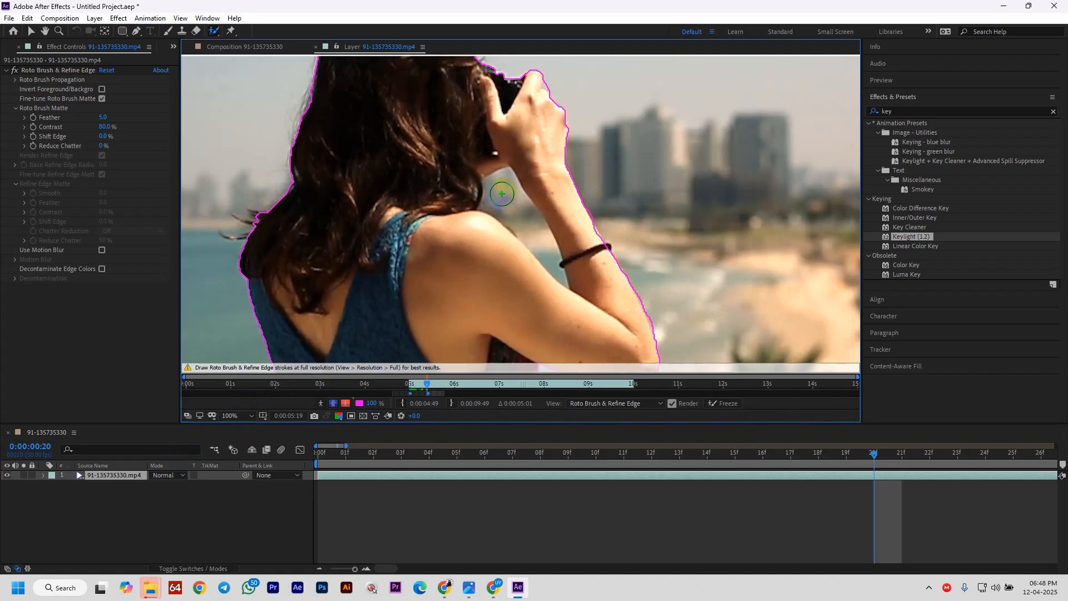
drag(504, 202, 563, 257)
scroll(630, 283, down, 4)
scroll(628, 283, up, 3)
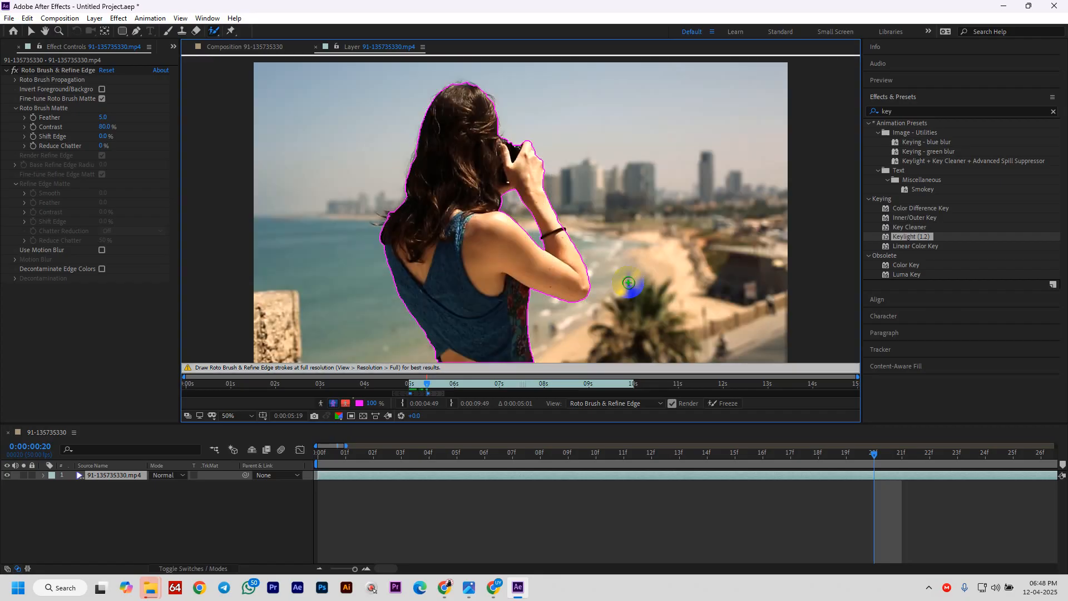
- Propagate the outline forward and step to frame 40, where it was lost
key(space)
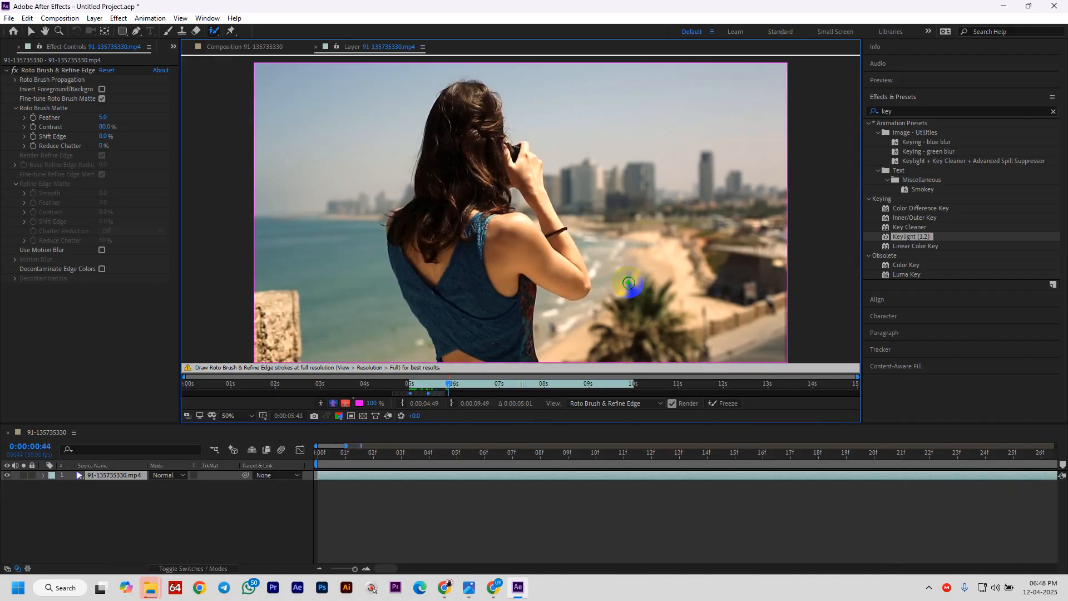
key(Page_Up)
key(Page_Up)
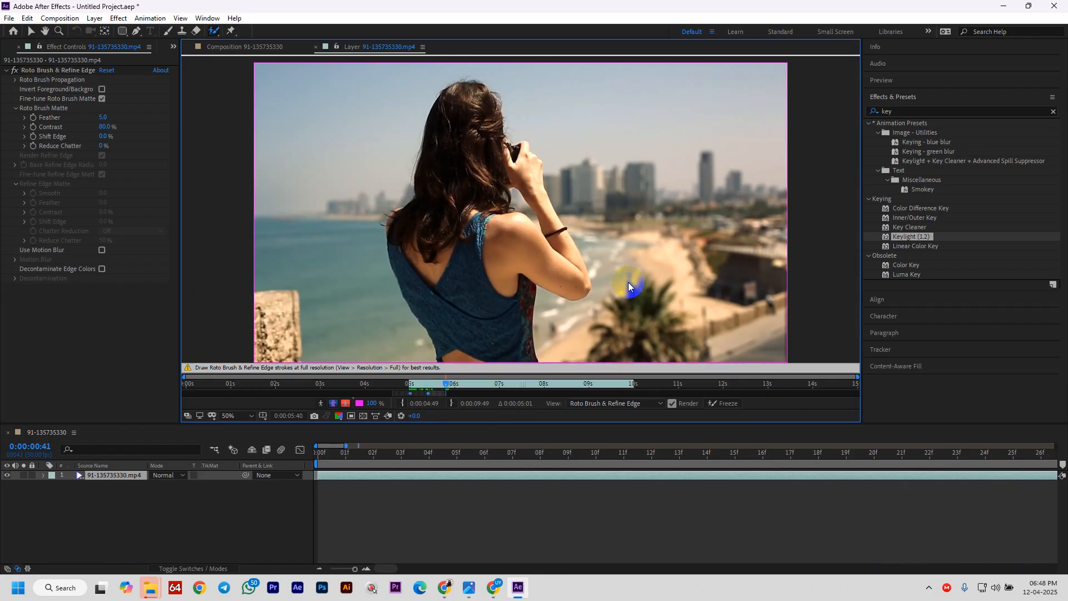
key(Page_Up)
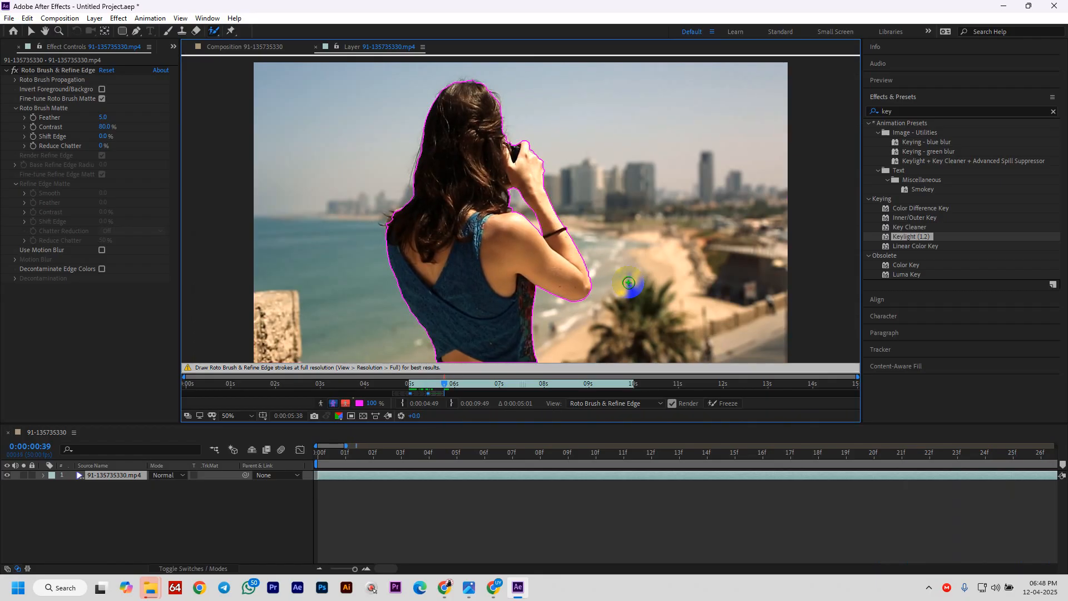
key(Page_Down)
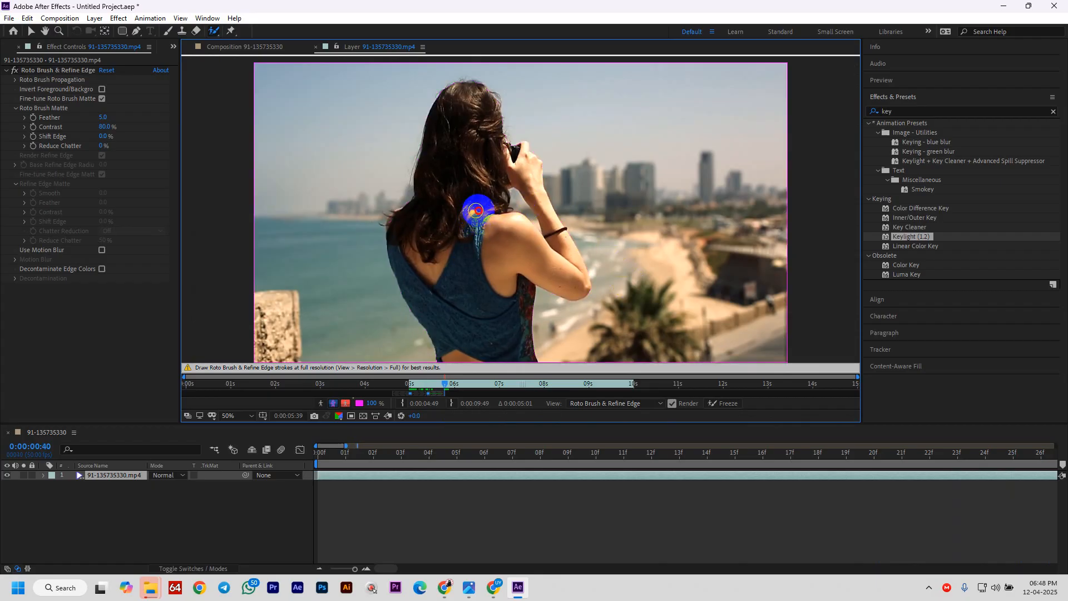
- Paint the woman's head, back, upper arm, forearm and hands as foreground
mouse_move(460, 89)
mouse_down()
mouse_move(465, 267)
mouse_move(489, 422)
mouse_up()
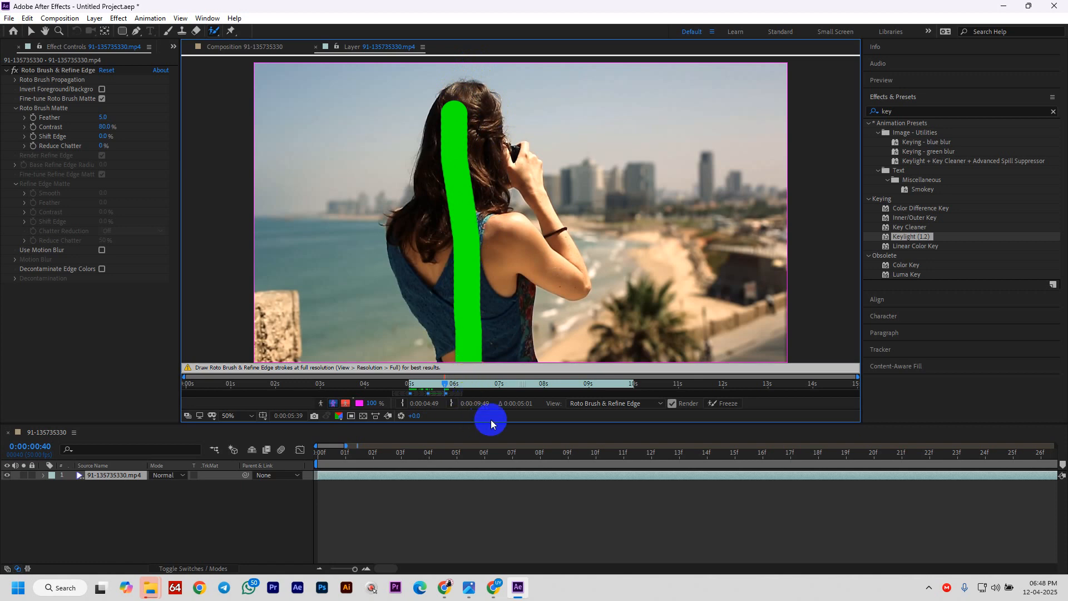
drag(491, 207, 508, 301)
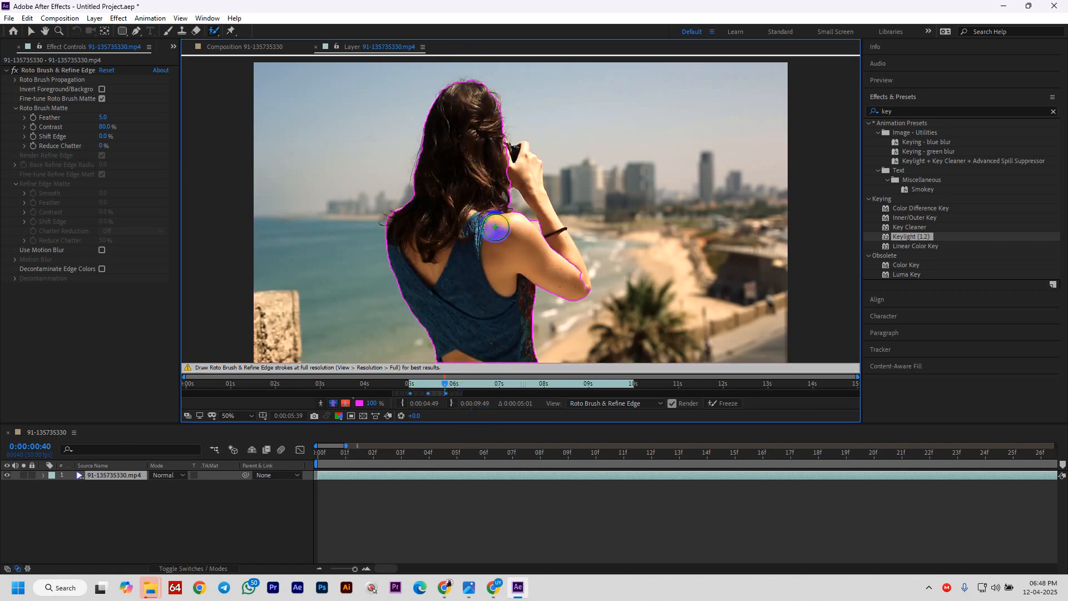
mouse_move(508, 155)
mouse_down()
mouse_move(540, 257)
mouse_move(560, 256)
mouse_move(576, 284)
mouse_up()
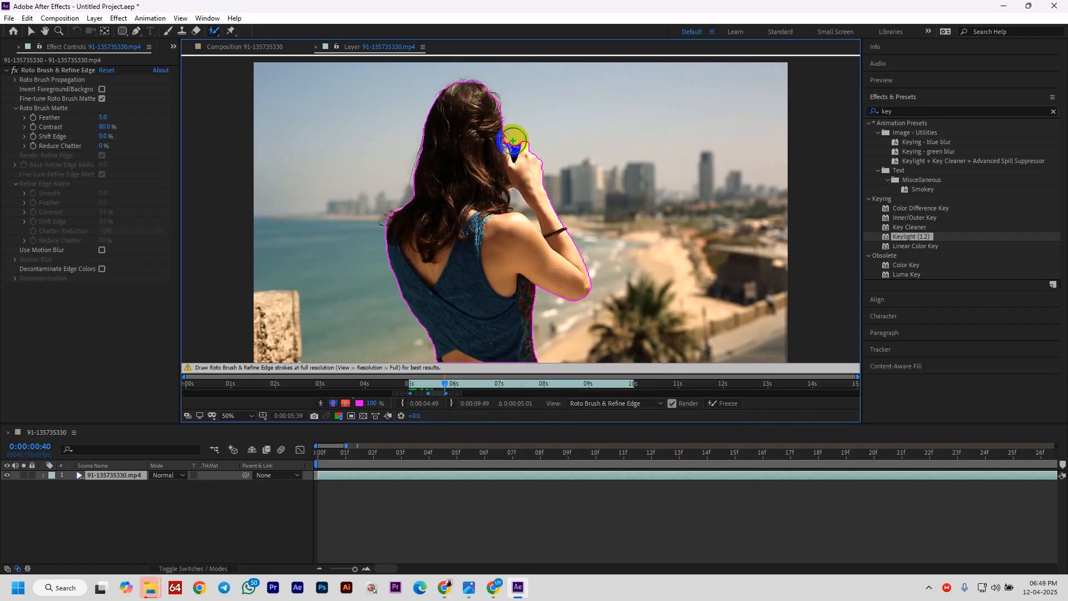
scroll(514, 230, up, 6)
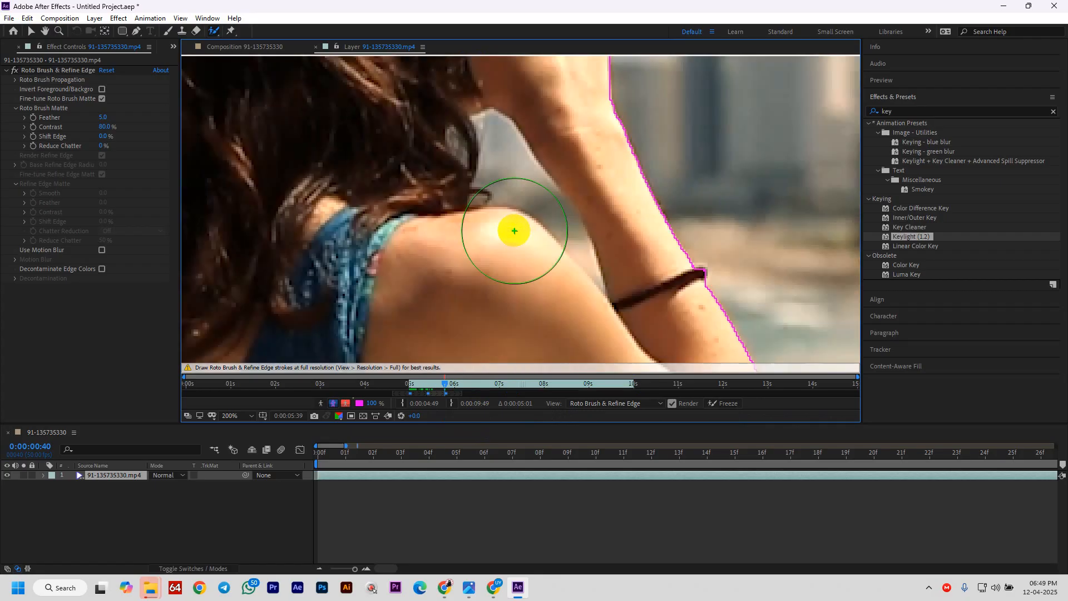
scroll(515, 231, down, 2)
- With a smaller brush, Alt-paint out the background gap beside her upper arm and along the arm
drag(537, 214, 486, 239)
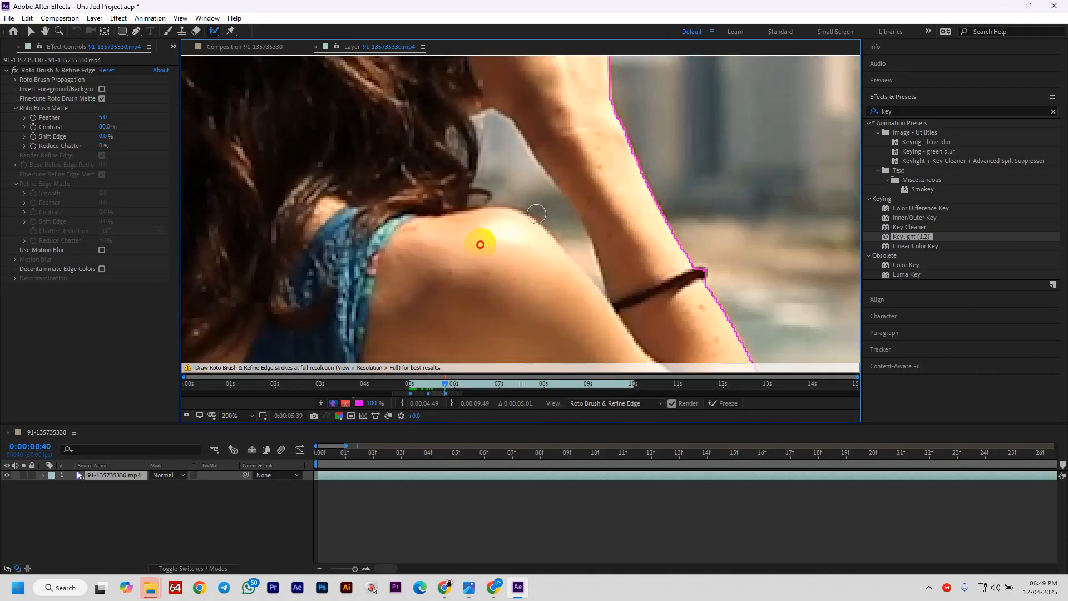
drag(491, 140, 579, 245)
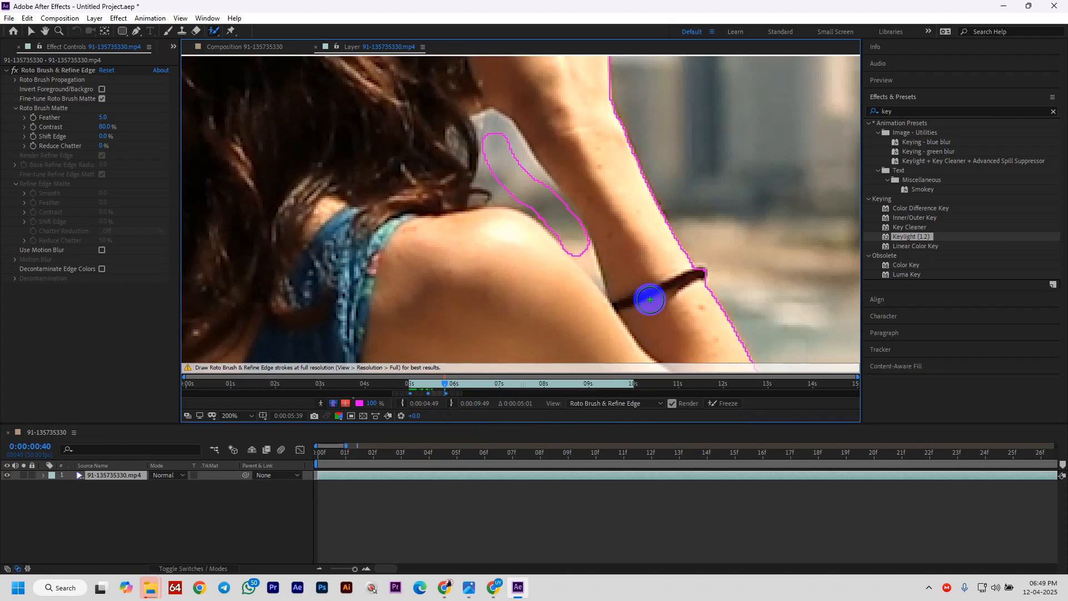
mouse_move(490, 122)
mouse_down()
mouse_move(553, 213)
mouse_move(503, 130)
mouse_move(494, 161)
mouse_up()
mouse_move(493, 173)
mouse_down()
mouse_move(492, 193)
mouse_move(506, 190)
mouse_up()
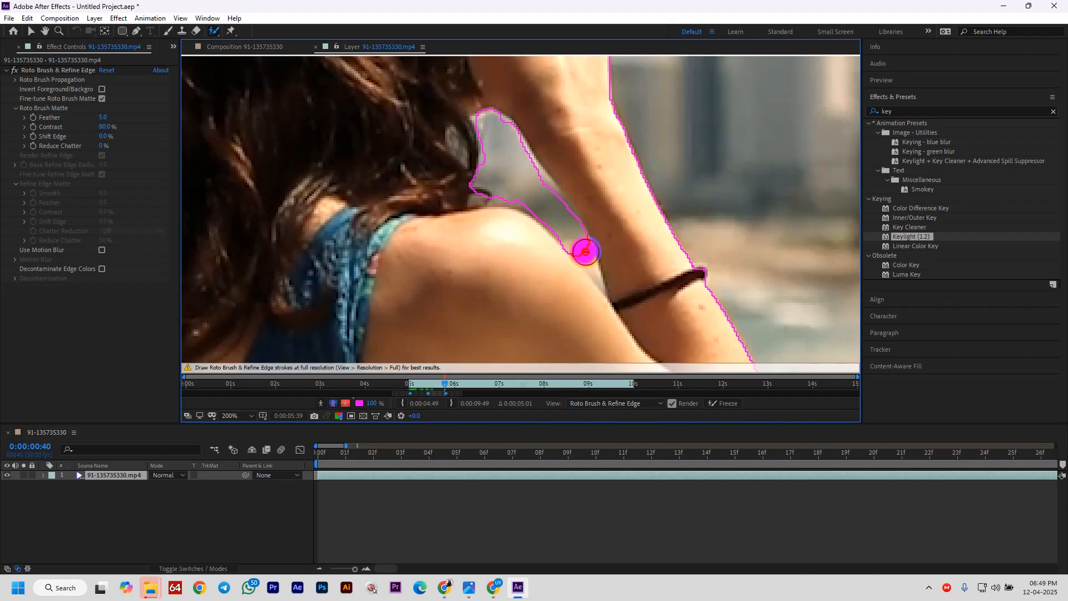
drag(585, 251, 591, 262)
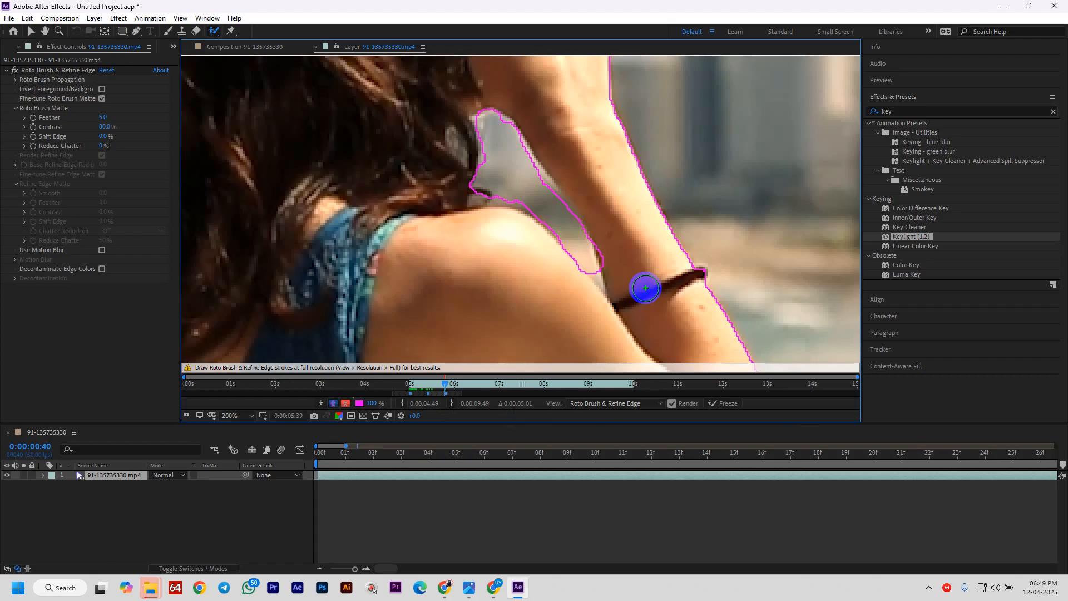
scroll(591, 263, down, 6)
scroll(592, 263, up, 4)
scroll(592, 263, up, 4)
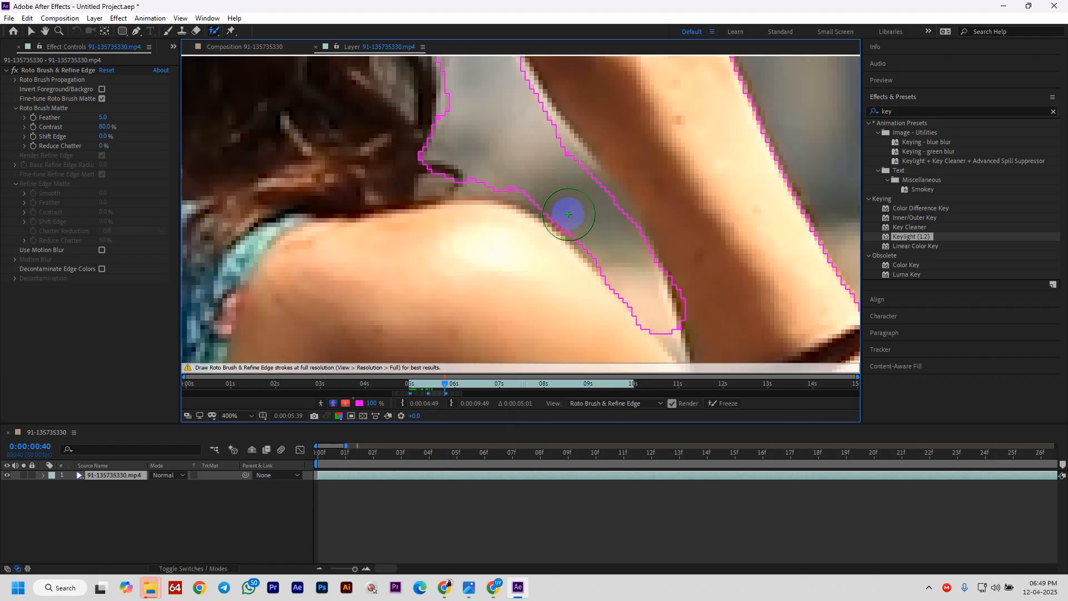
- Trim the remaining background beside the shoulder and a small spot near the arm
mouse_move(512, 112)
mouse_down()
mouse_move(495, 84)
mouse_move(557, 187)
mouse_up()
drag(522, 145, 562, 162)
scroll(519, 149, down, 4)
scroll(519, 149, up, 4)
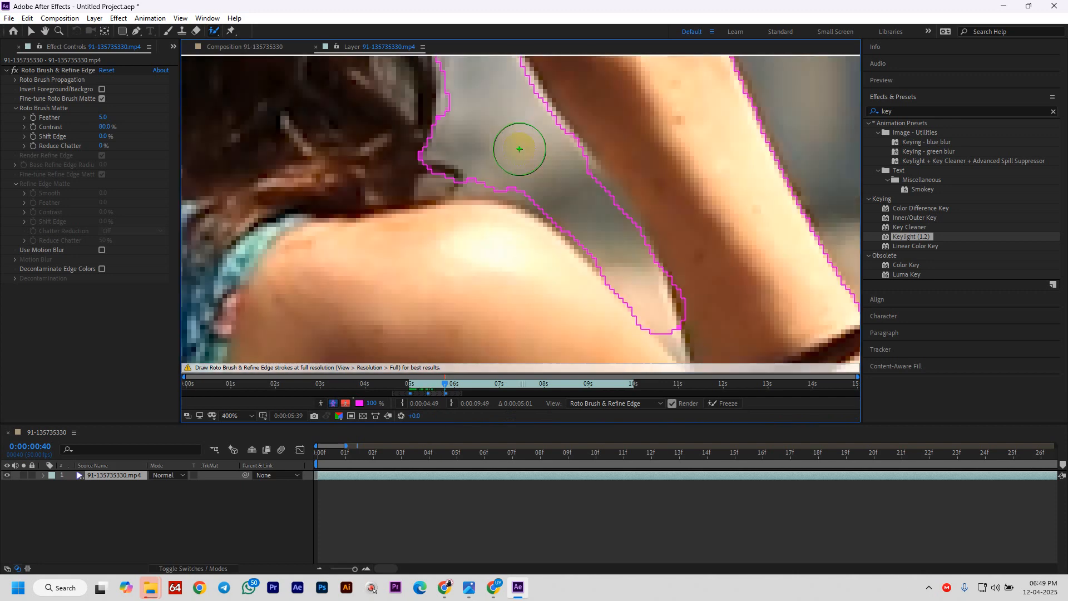
drag(484, 165, 471, 162)
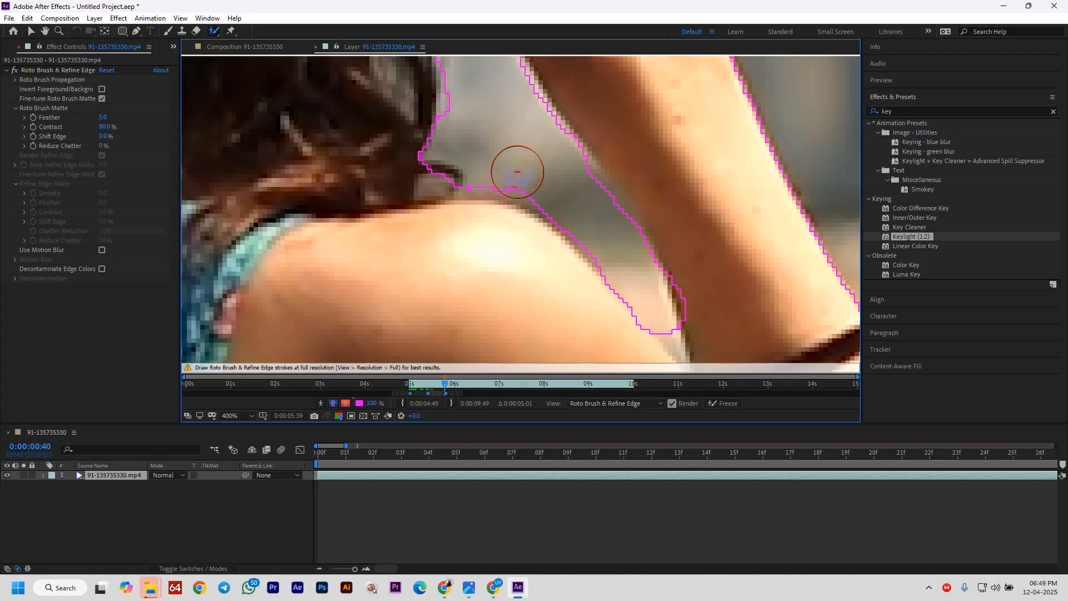
alt+click(517, 169)
scroll(538, 194, down, 2)
scroll(539, 193, up, 1)
scroll(539, 193, down, 1)
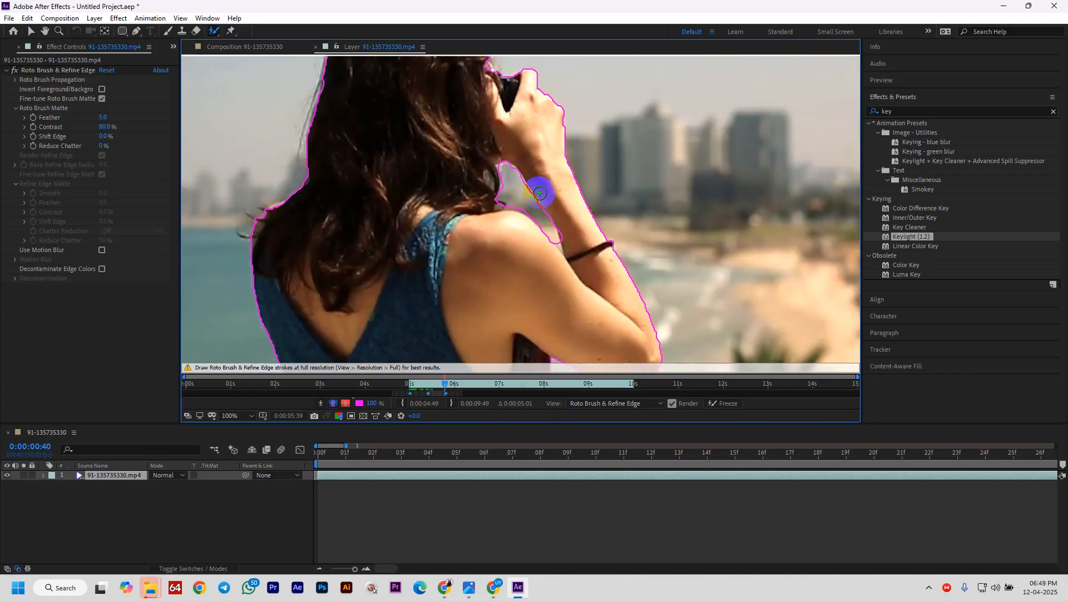
scroll(539, 193, down, 1)
scroll(539, 193, down, 1)
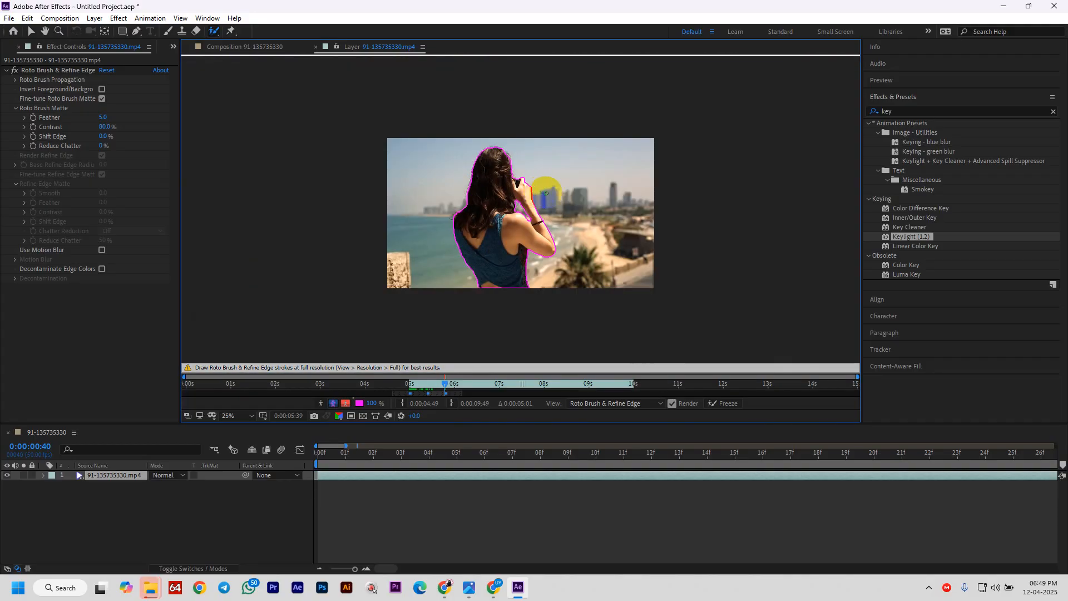
- Propagate the photographer's roto outline forward frame by frame to about 0:00:01:09, checking each frame
key(Page_Down)
key(Page_Down)
key(Page_Down)
key(Page_Down)
key(Page_Down)
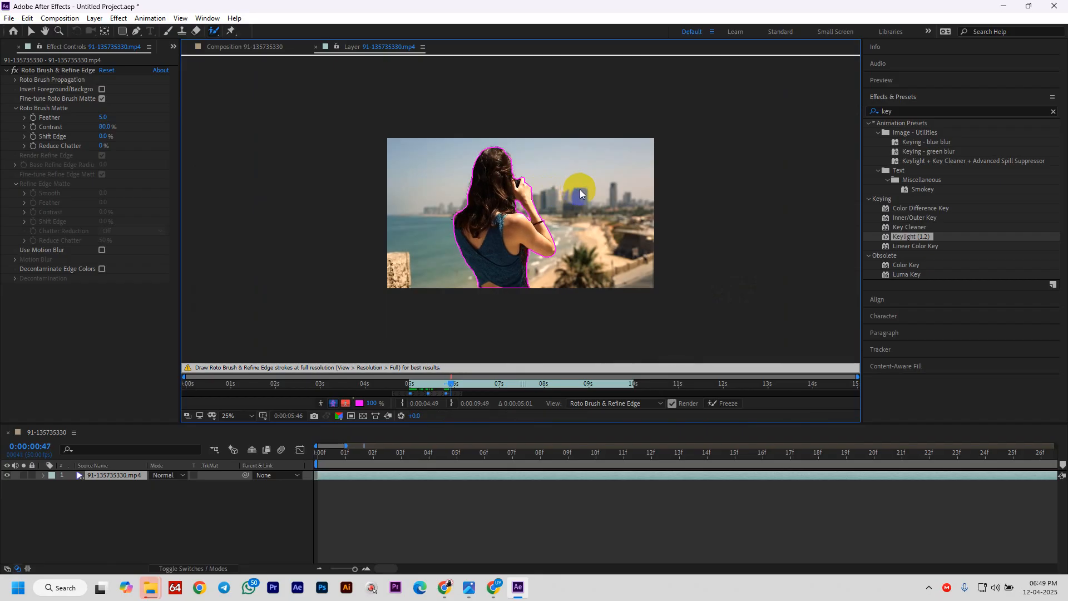
key(period)
key(Page_Down)
key(Page_Down)
key(Page_Down)
key(Page_Down)
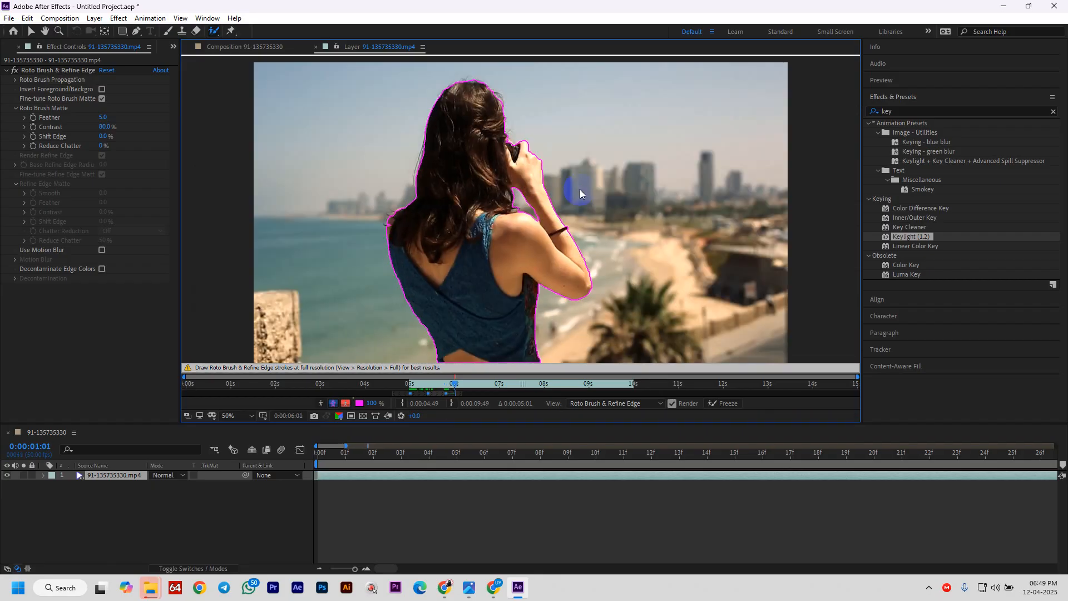
key(Page_Down)
key(Page_Down)
key(Page_Down)
key(Page_Down)
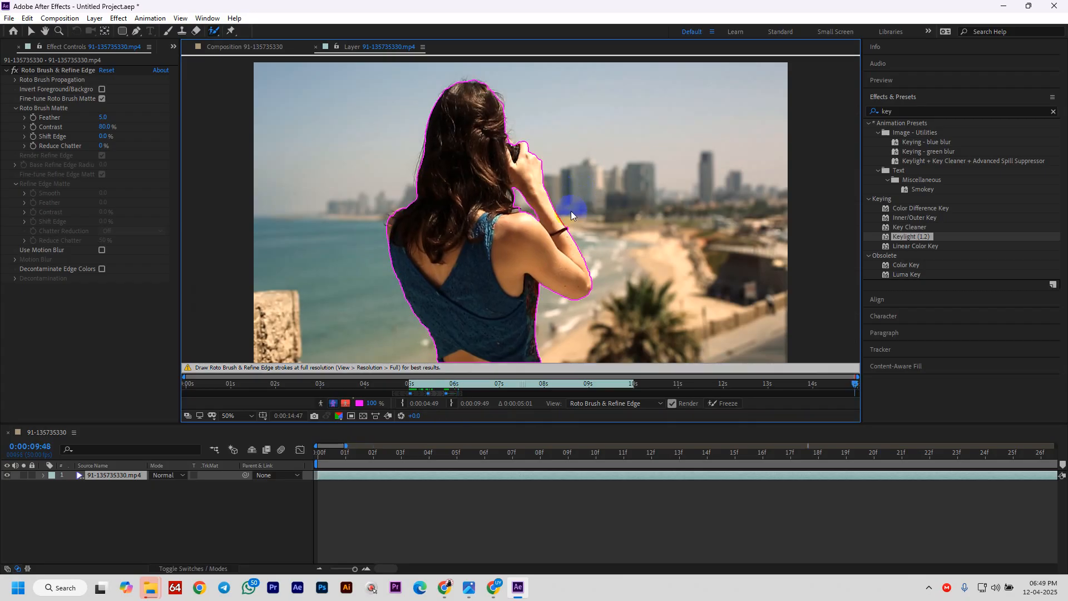
key(End)
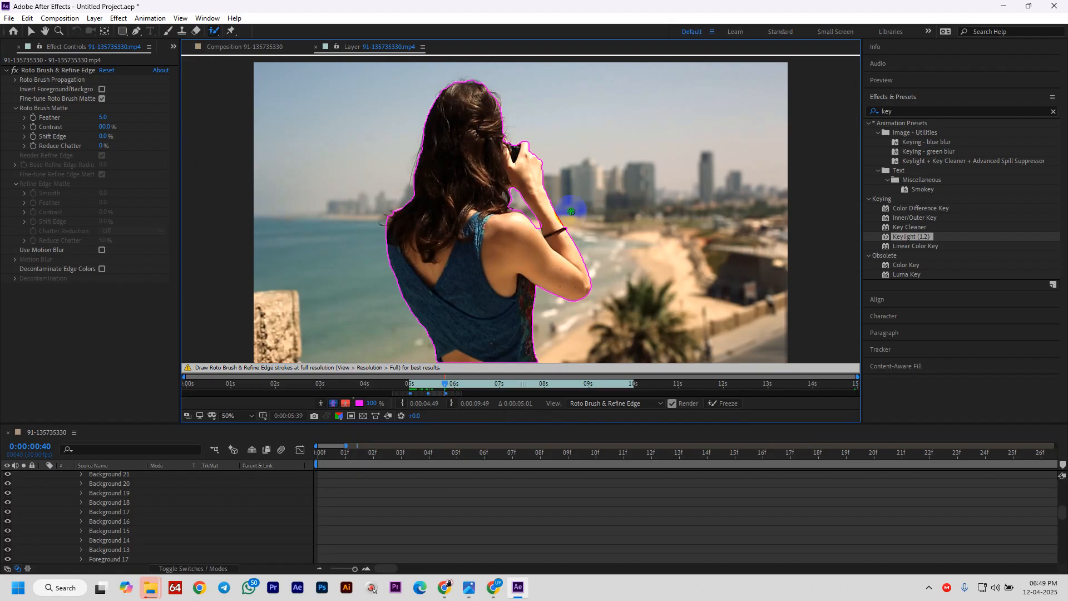
key(Page_Down)
key(Page_Down)
key(Page_Down)
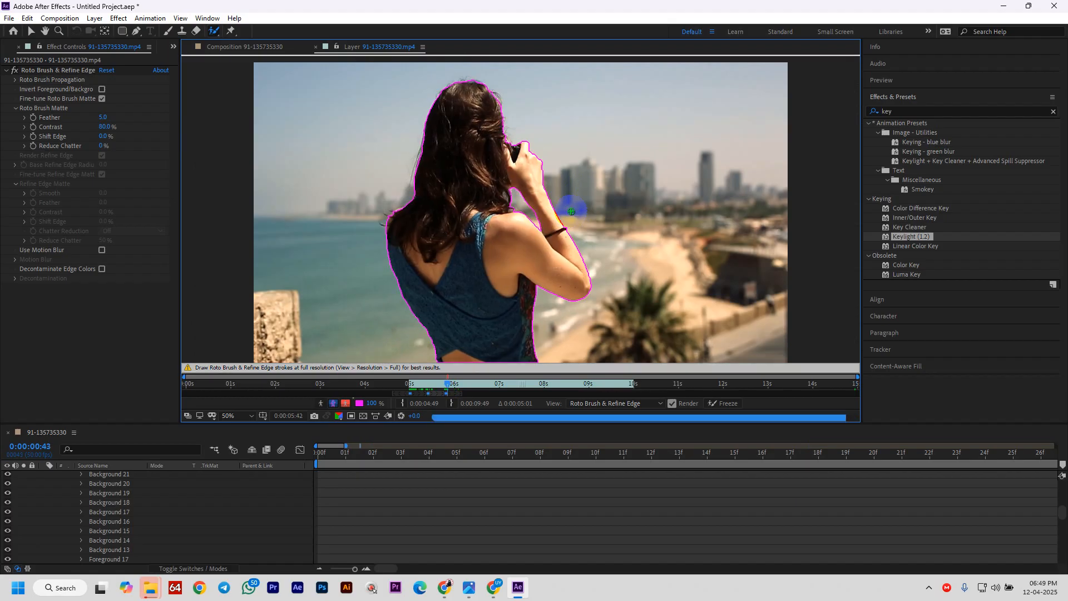
key(Page_Down)
key(Page_Down)
key(Page_Down)
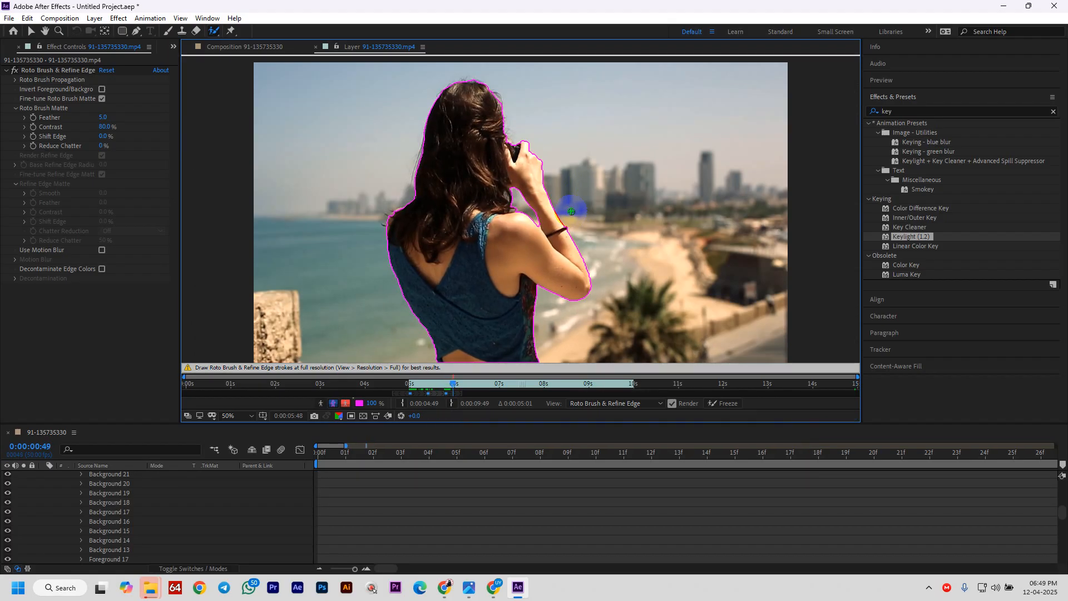
key(Page_Down)
key(Page_Down)
key(Page_Down)
key(Page_Down)
key(Page_Down)
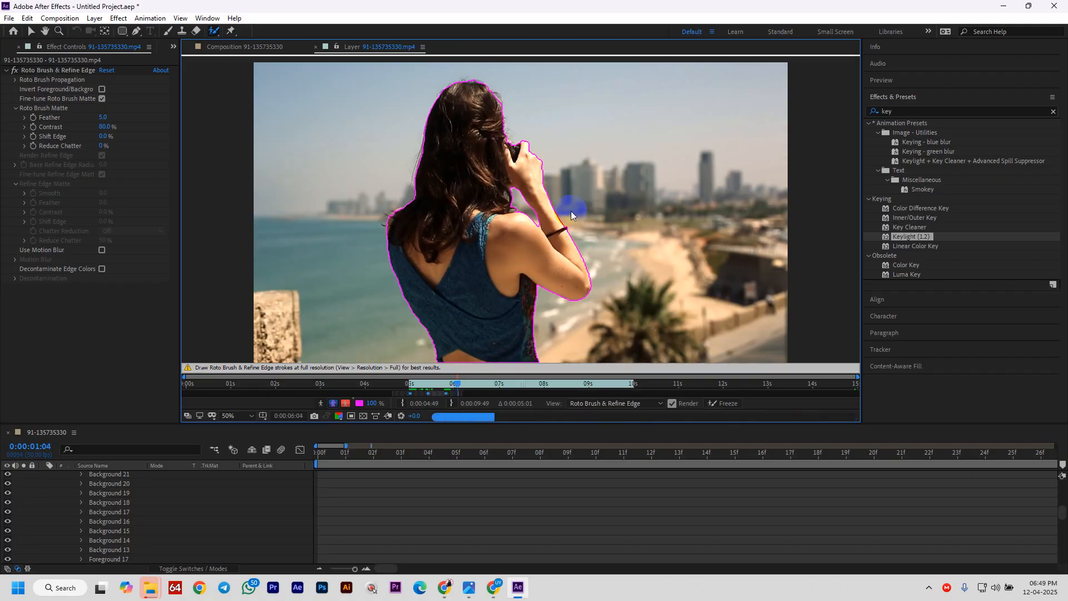
key(Page_Down)
key(Page_Down)
key(Page_Down)
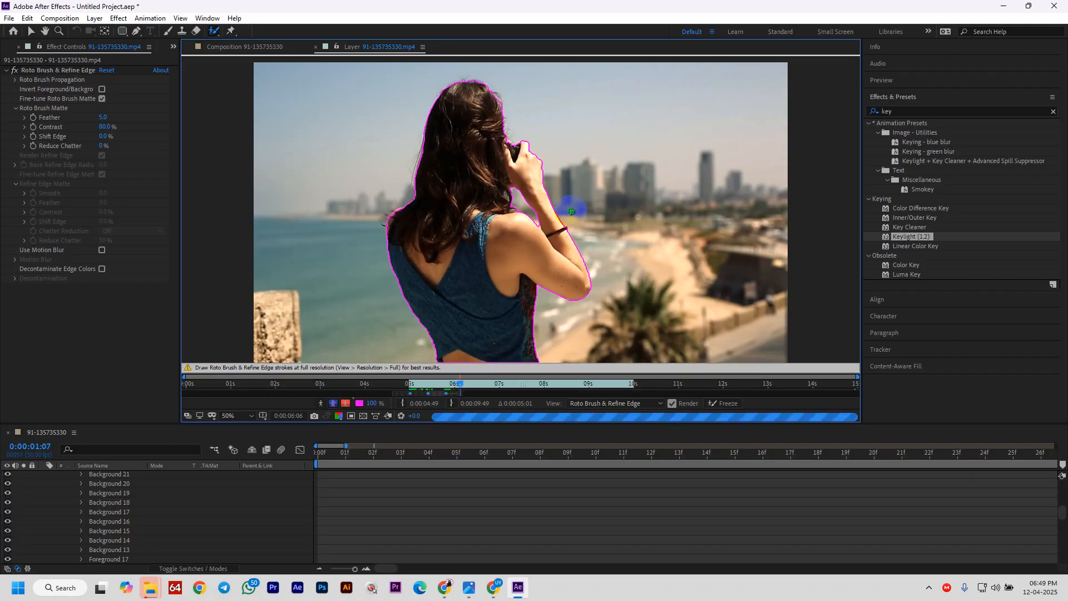
key(Page_Down)
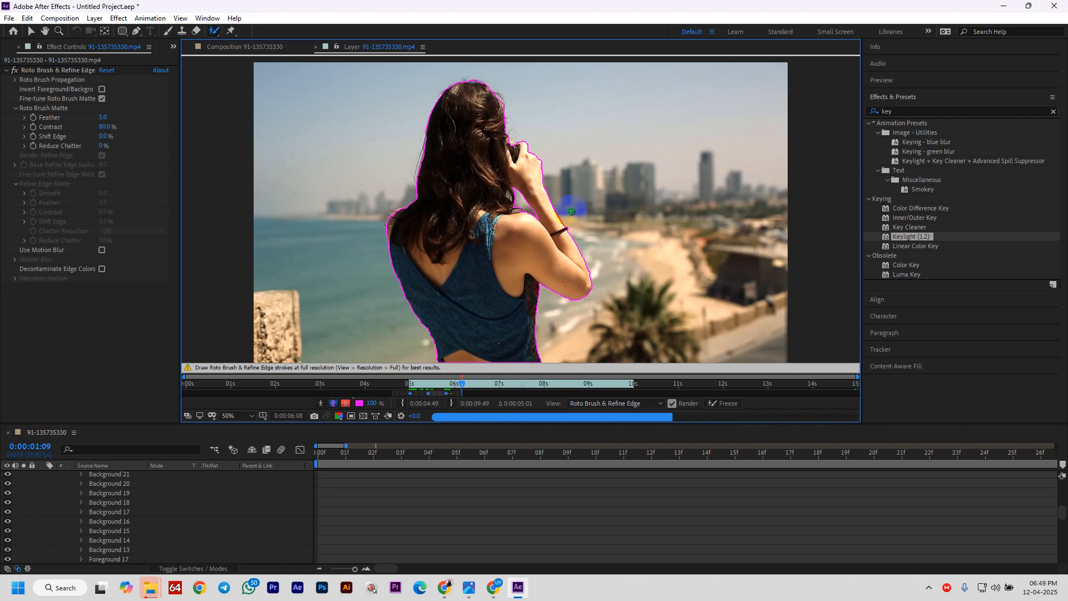
key(Page_Down)
key(Page_Down)
key(Page_Down)
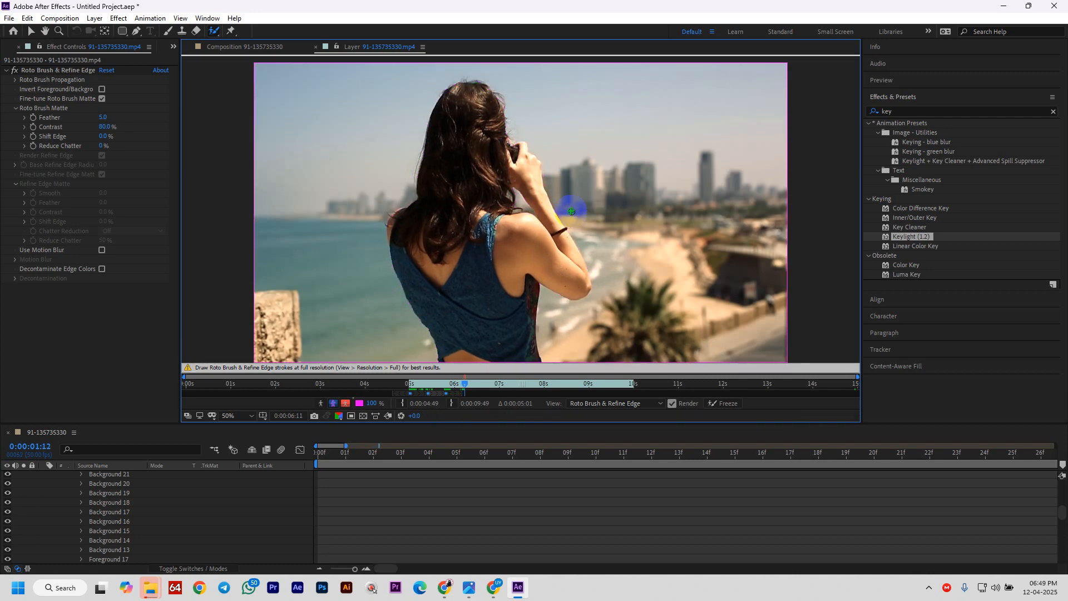
key(Page_Up)
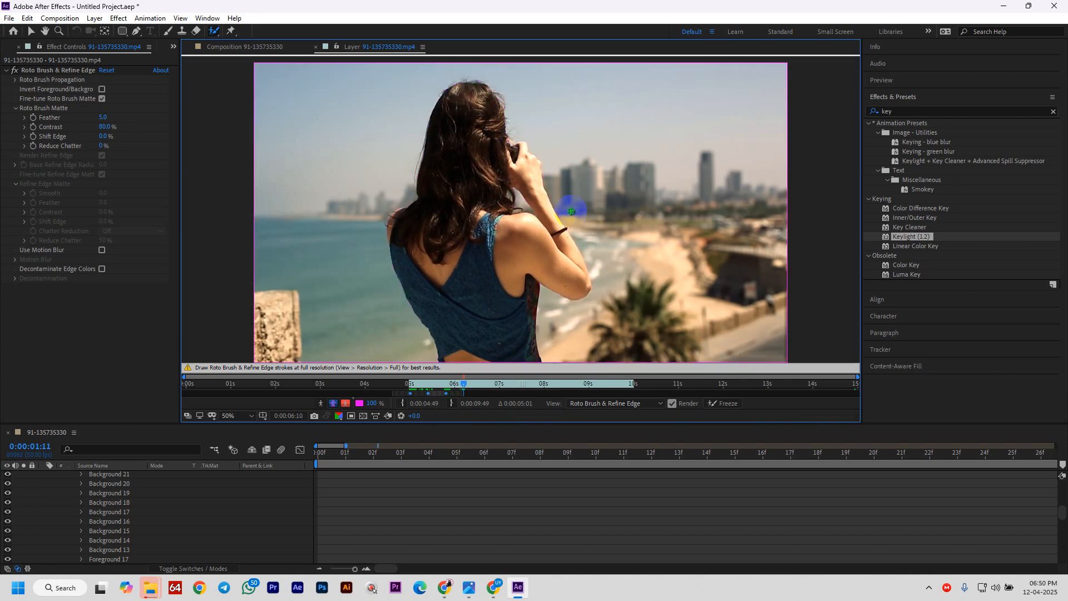
key(Page_Up)
key(Page_Up)
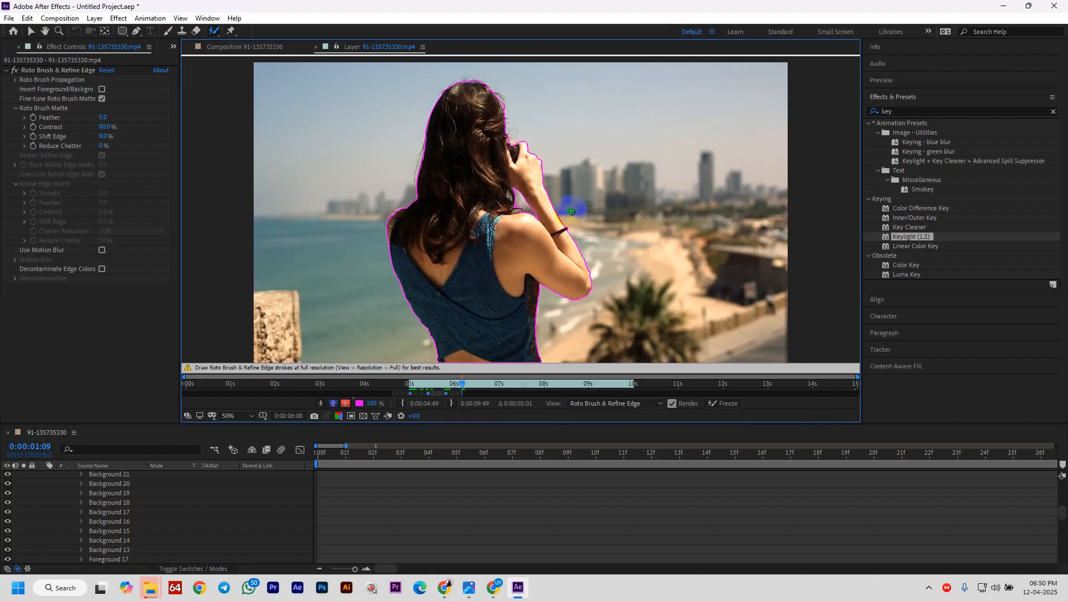
key(Page_Down)
- Paint the woman's back, hand and arm into the roto matte, trimming background beside her hand
click(427, 203)
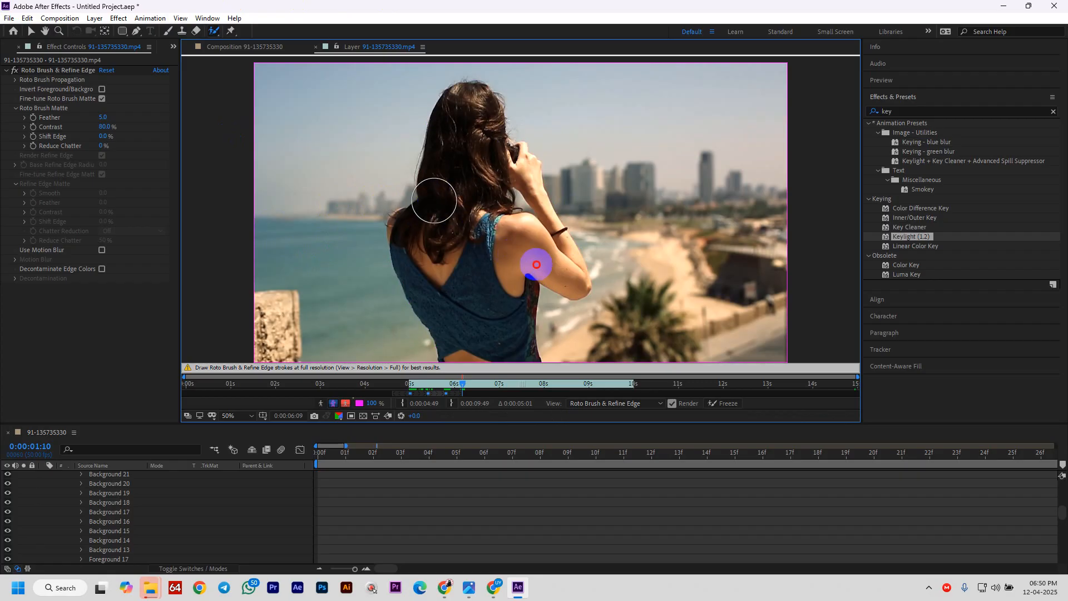
key(comma)
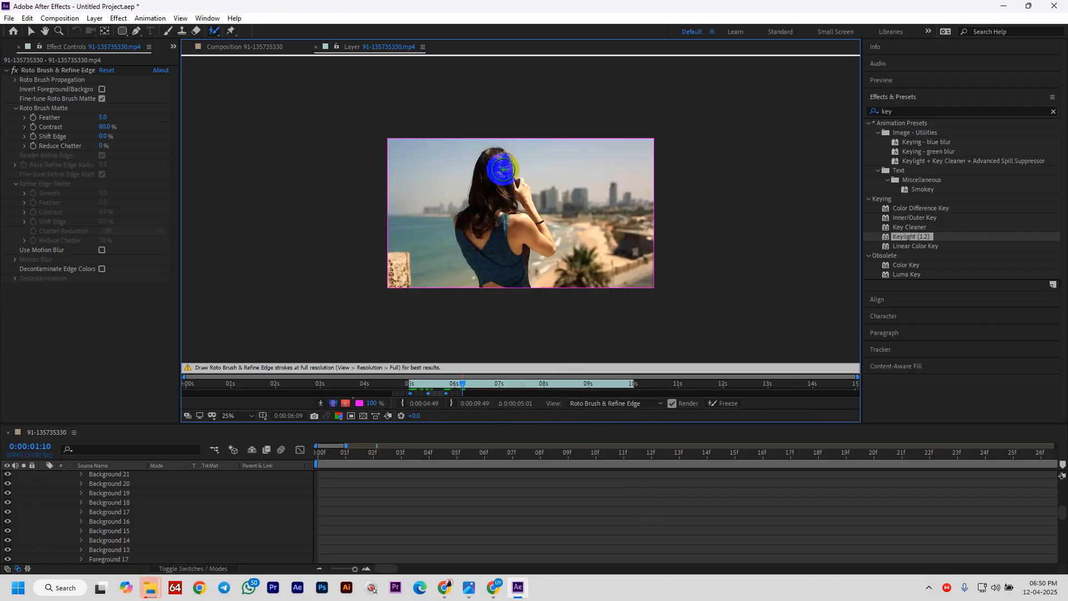
drag(502, 170, 496, 275)
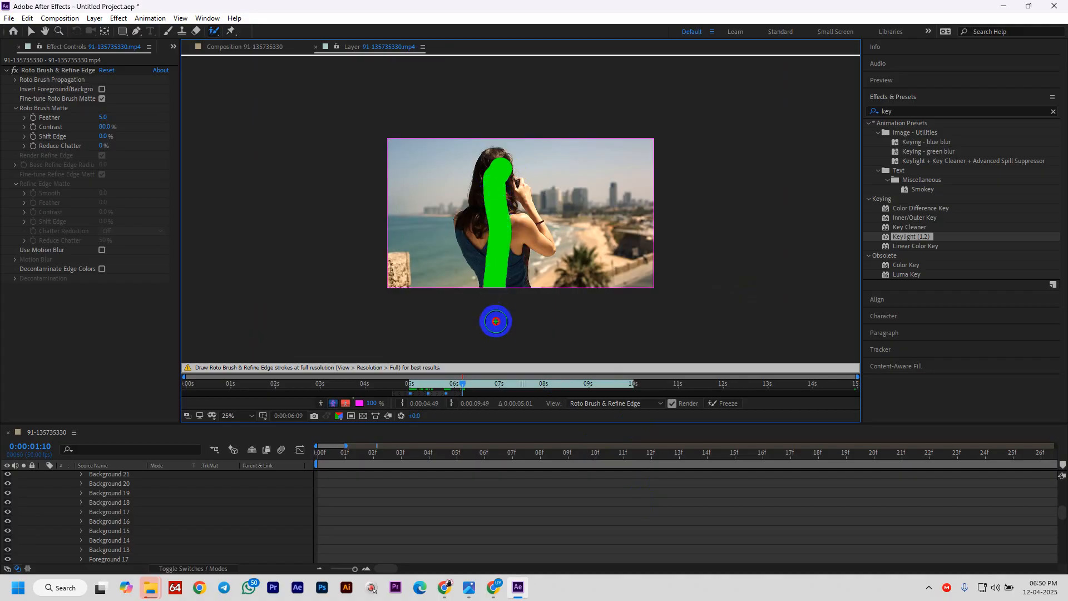
key(period)
key(period)
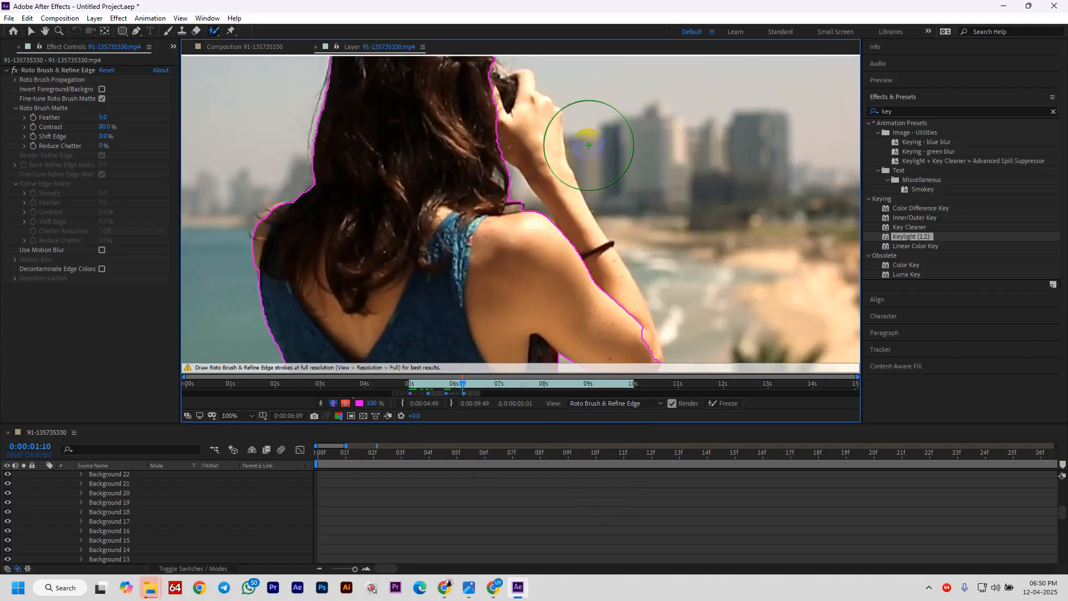
key(comma)
key(period)
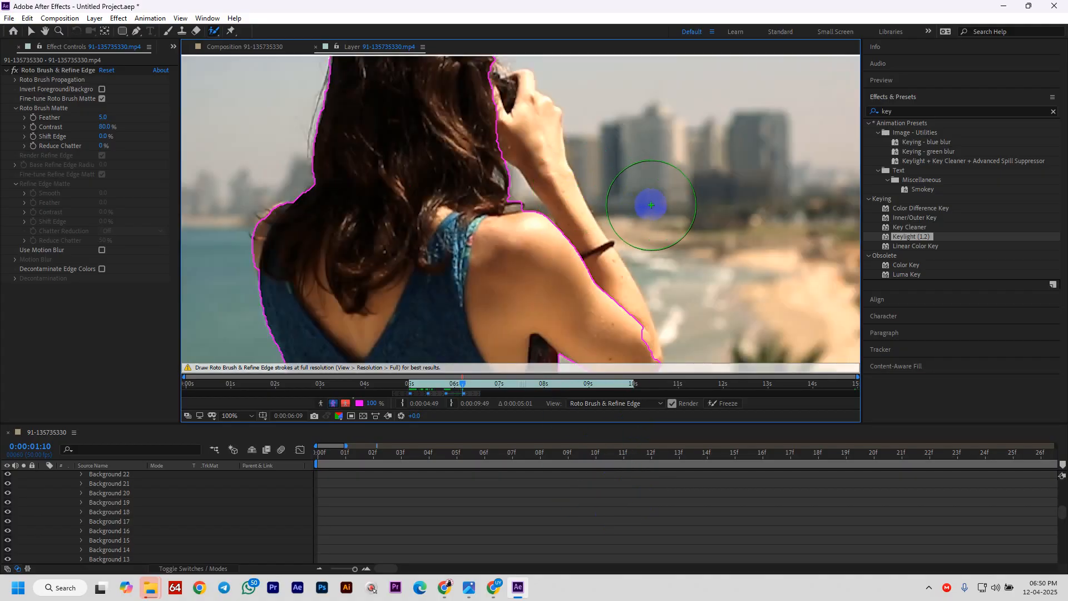
drag(651, 205, 627, 208)
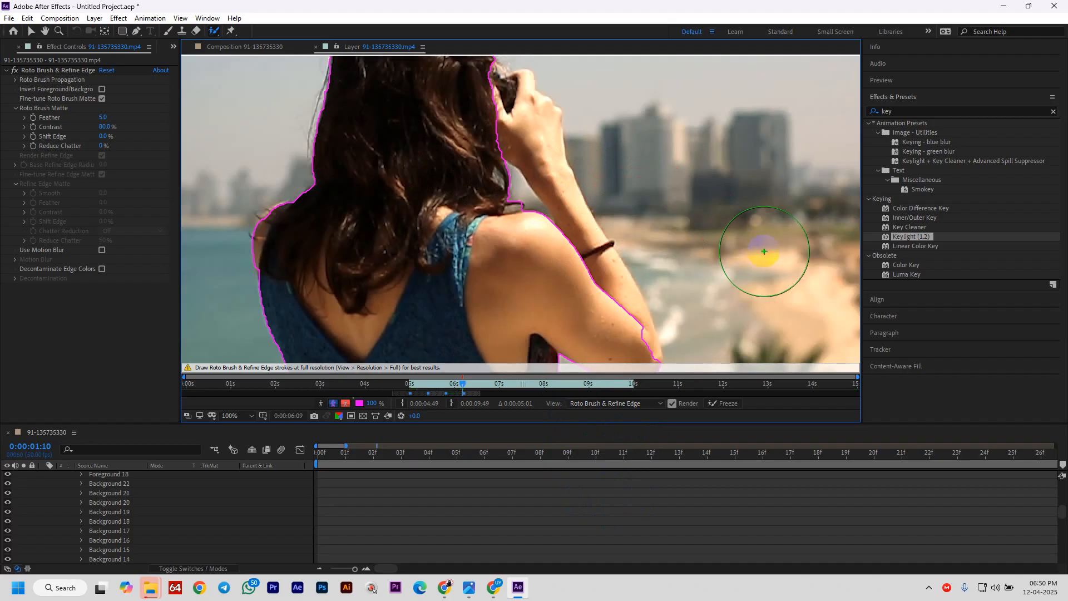
mouse_move(492, 120)
mouse_down()
mouse_move(492, 136)
mouse_move(507, 135)
mouse_up()
drag(553, 279, 627, 322)
- Shrink the Roto Brush and subtract the background gap near her armpit
scroll(572, 322, down, 2)
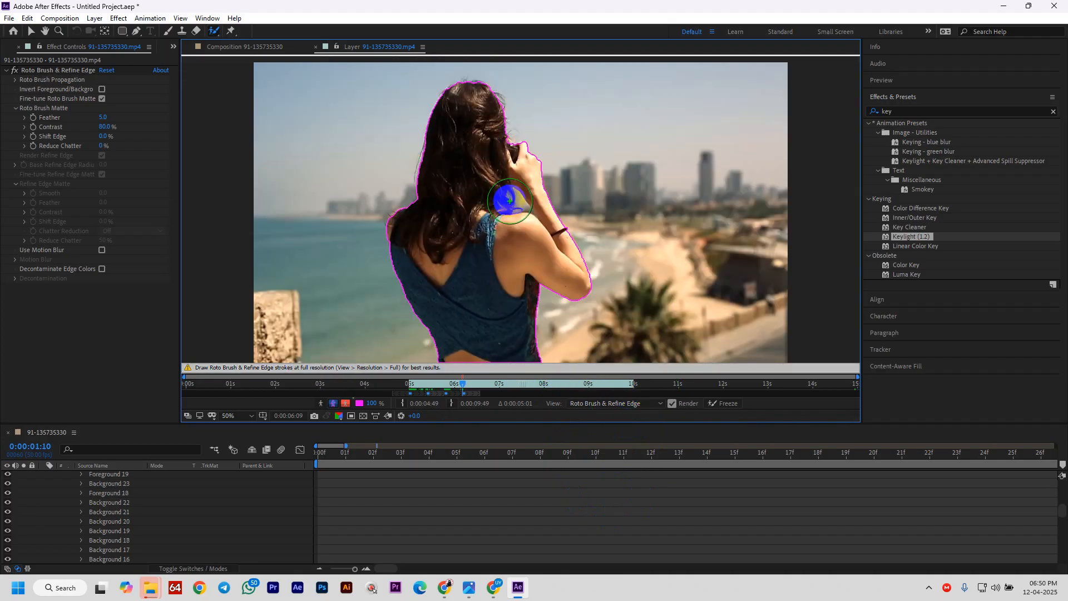
scroll(510, 201, up, 2)
scroll(509, 200, down, 4)
scroll(559, 222, up, 6)
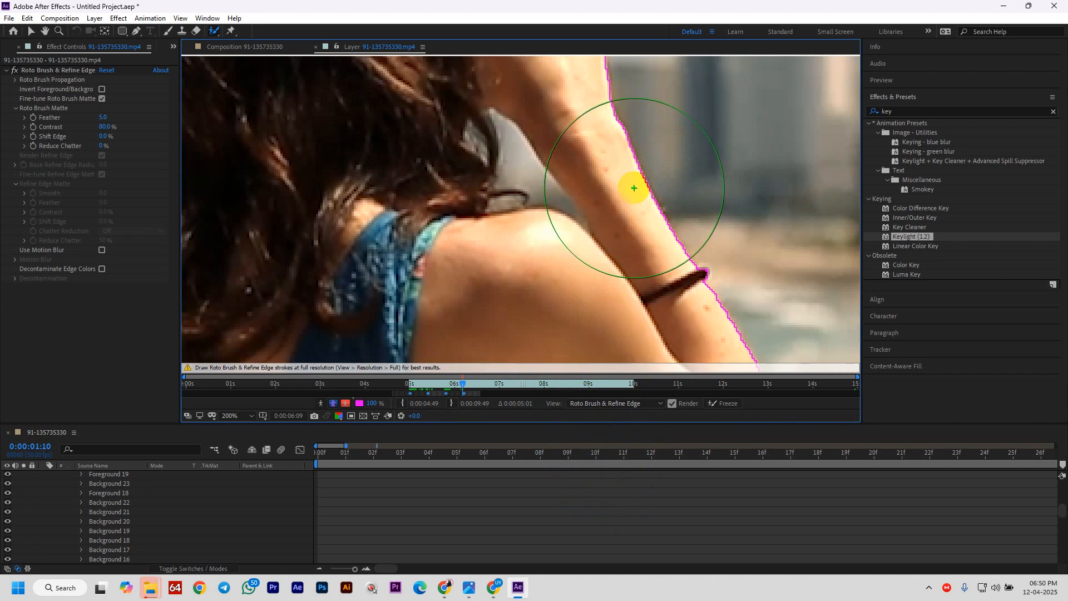
drag(633, 186, 525, 241)
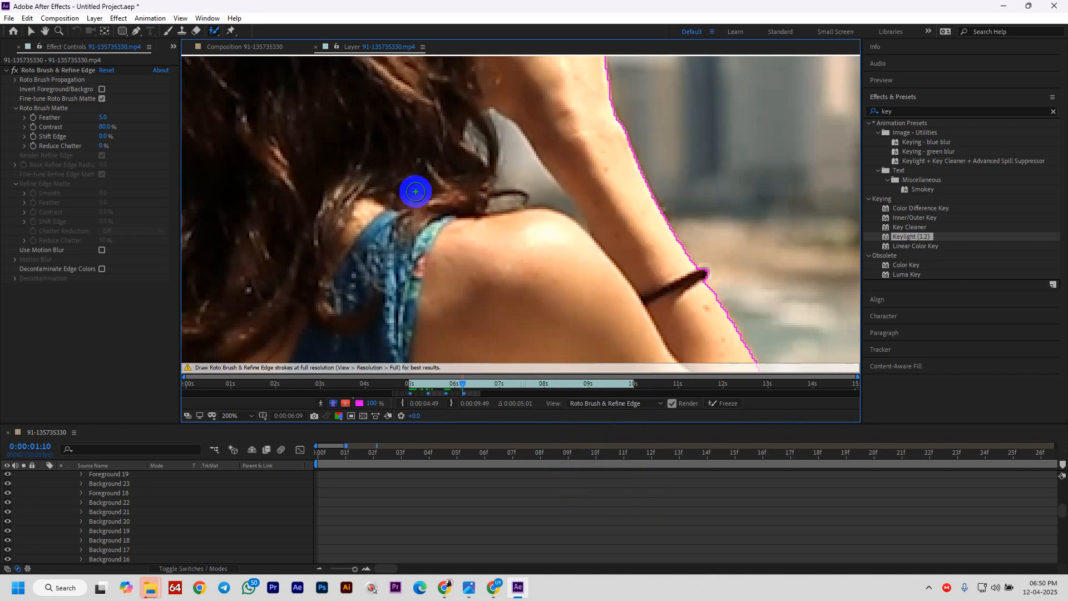
drag(504, 142, 542, 193)
scroll(639, 262, down, 1)
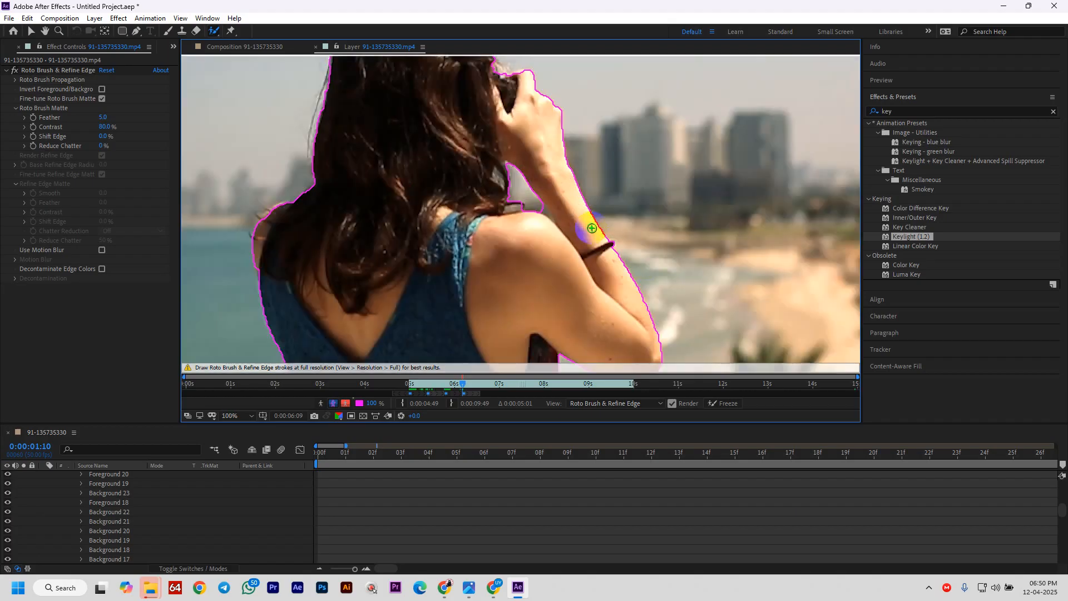
scroll(541, 210, up, 4)
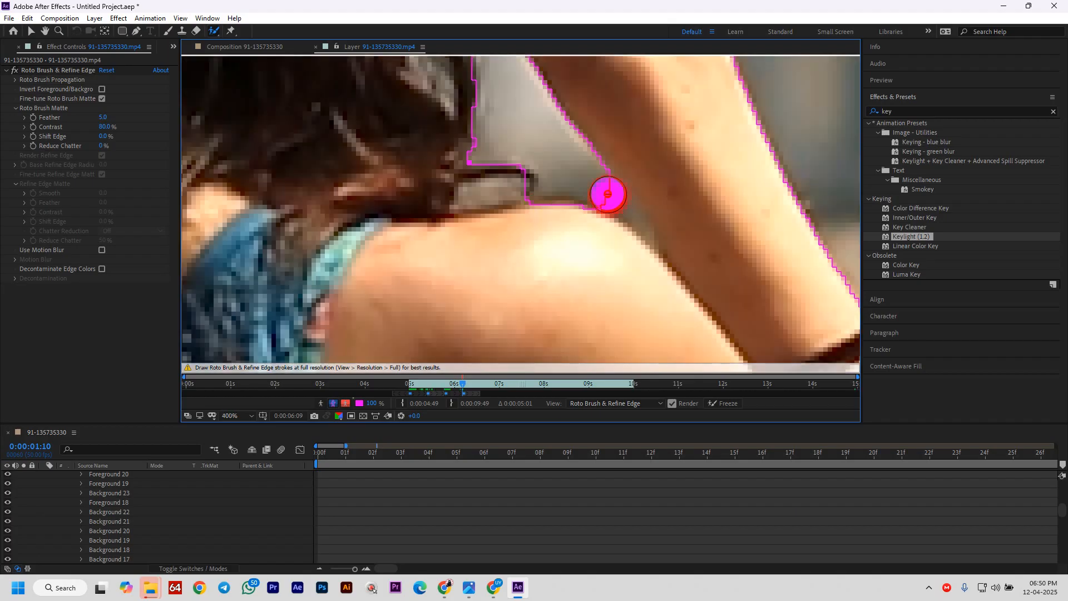
scroll(687, 287, down, 8)
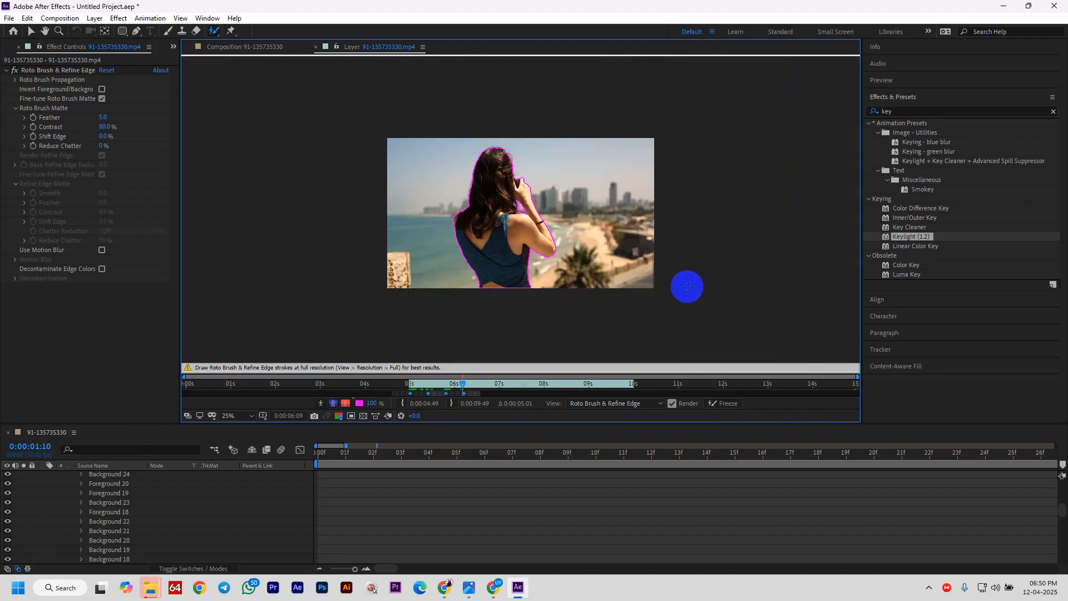
scroll(686, 287, up, 2)
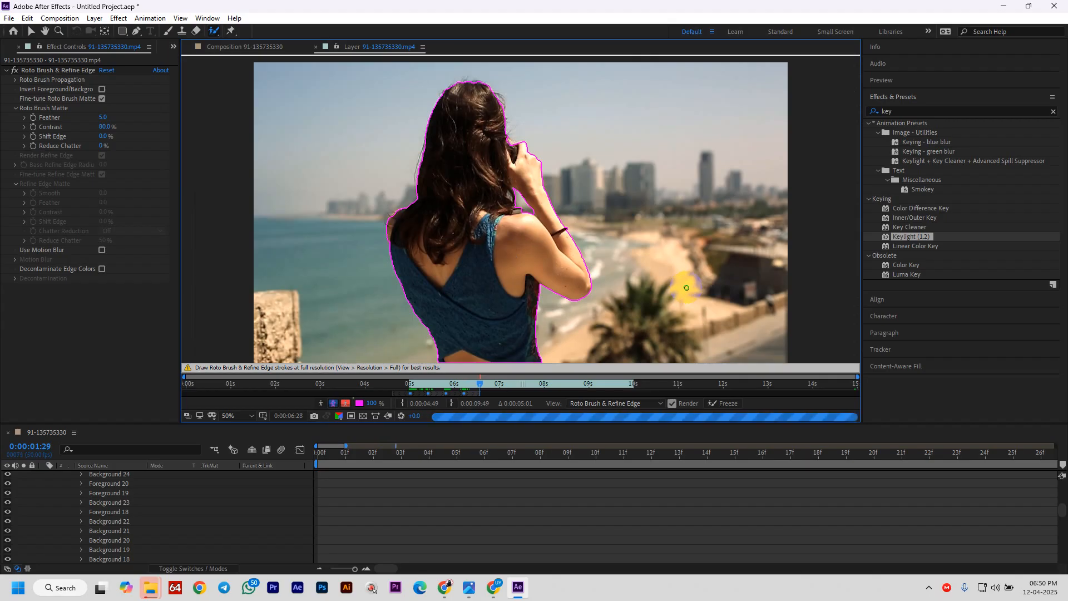
- On the next frame, paint her body and raised hand into the matte, removing background by her shoulder and neck
key(Page_Down)
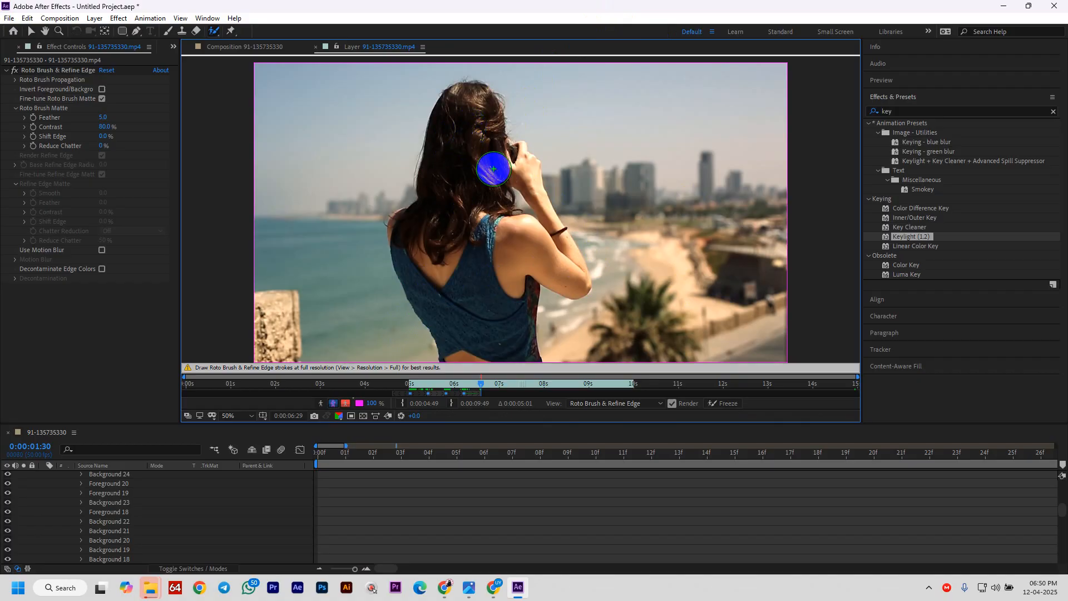
drag(479, 96, 494, 459)
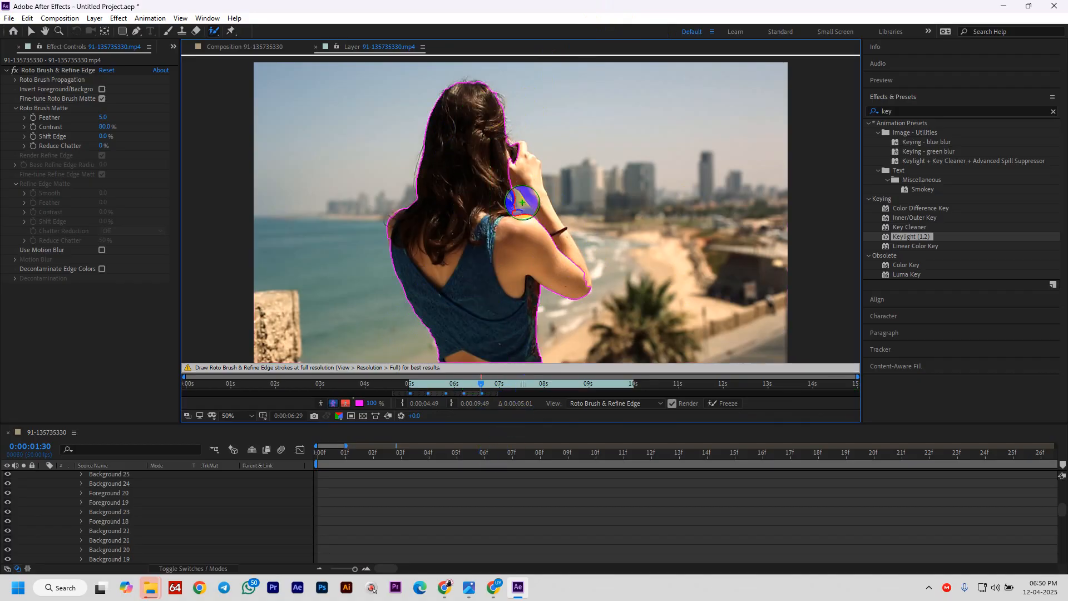
drag(559, 262, 510, 158)
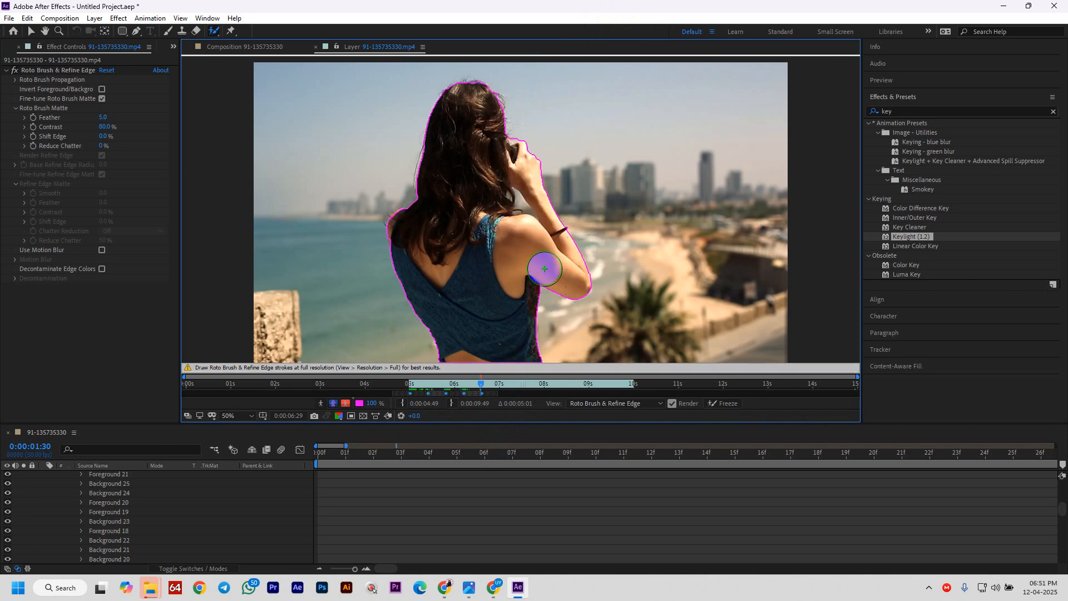
scroll(543, 267, up, 4)
scroll(536, 240, down, 2)
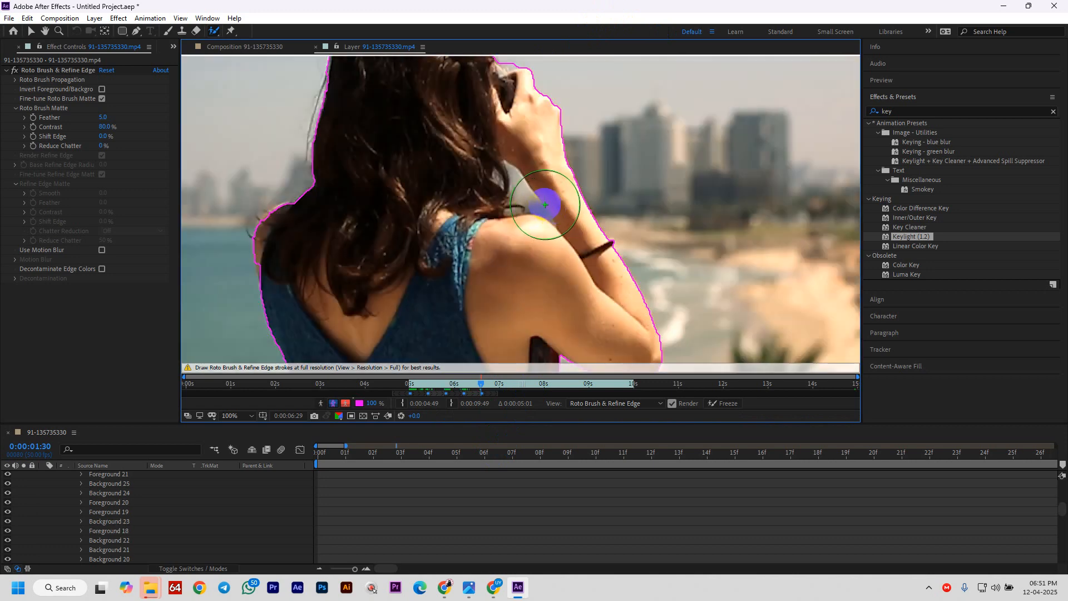
drag(531, 201, 510, 209)
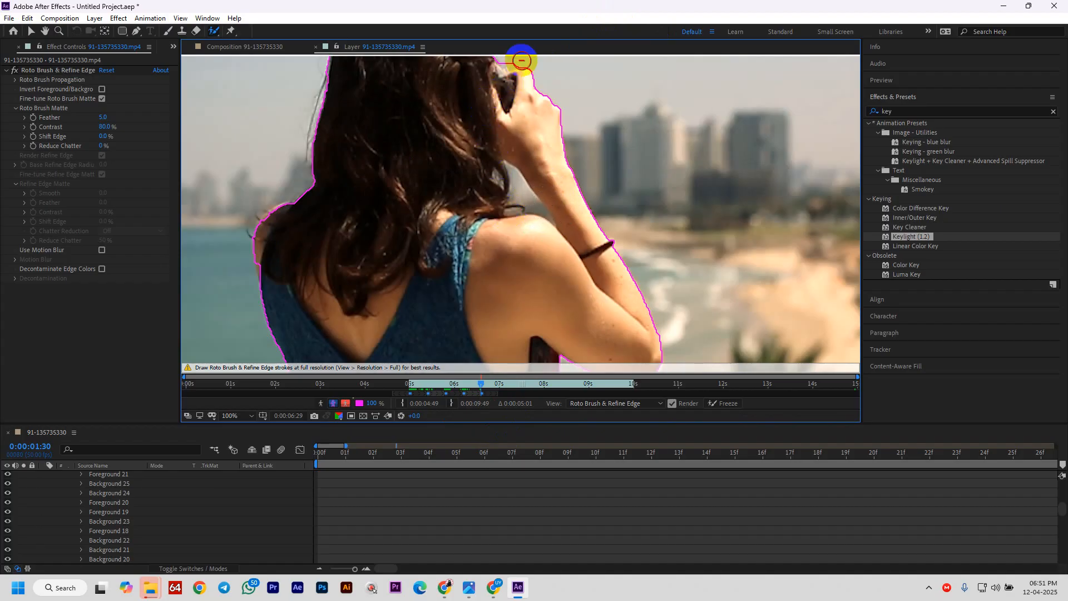
drag(508, 63, 518, 66)
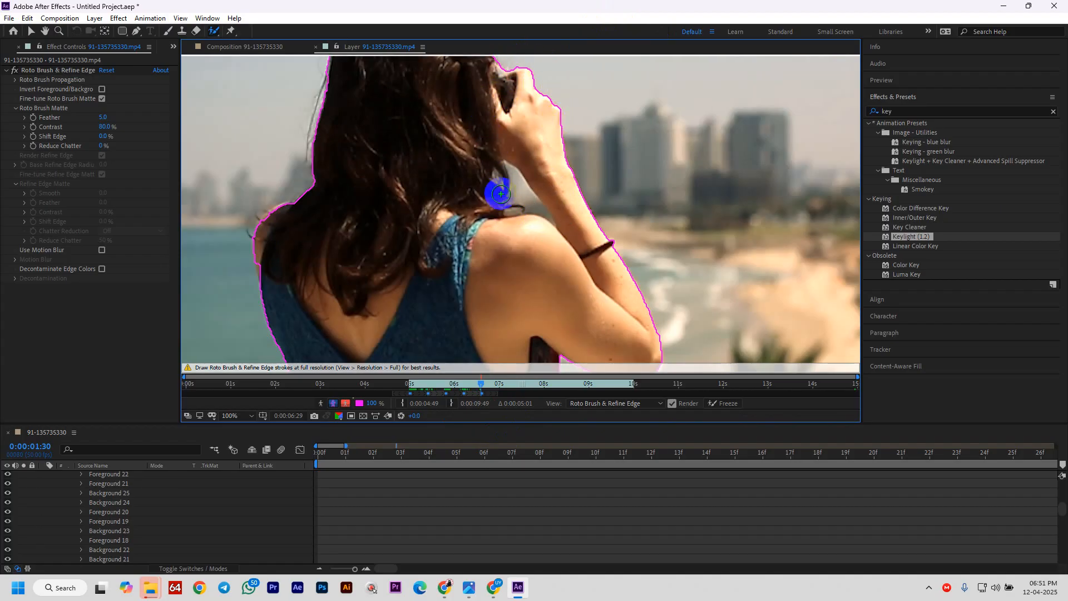
mouse_move(515, 174)
mouse_down()
mouse_move(537, 207)
mouse_move(525, 184)
mouse_up()
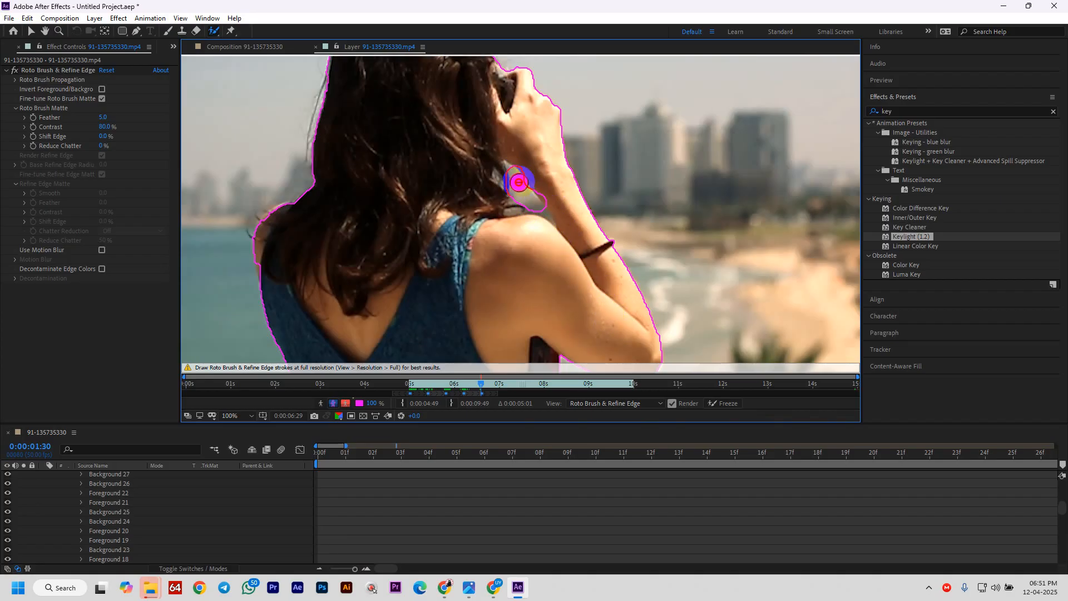
alt+click(518, 183)
scroll(607, 257, down, 2)
scroll(608, 256, up, 1)
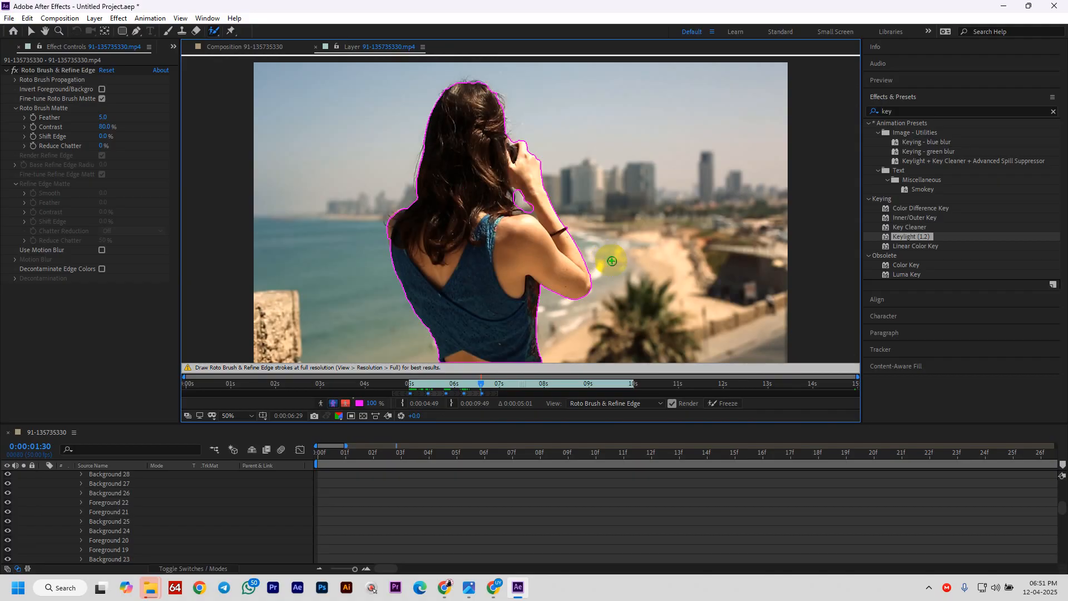
- Advance several frames to propagate the matte and return to the frame where it breaks
key(ctrl+Right)
key(ctrl+Right)
key(ctrl+Right)
key(ctrl+Right)
key(ctrl+Right)
key(ctrl+Right)
key(ctrl+Right)
key(ctrl+Right)
key(ctrl+Right)
key(ctrl+Right)
key(ctrl+Right)
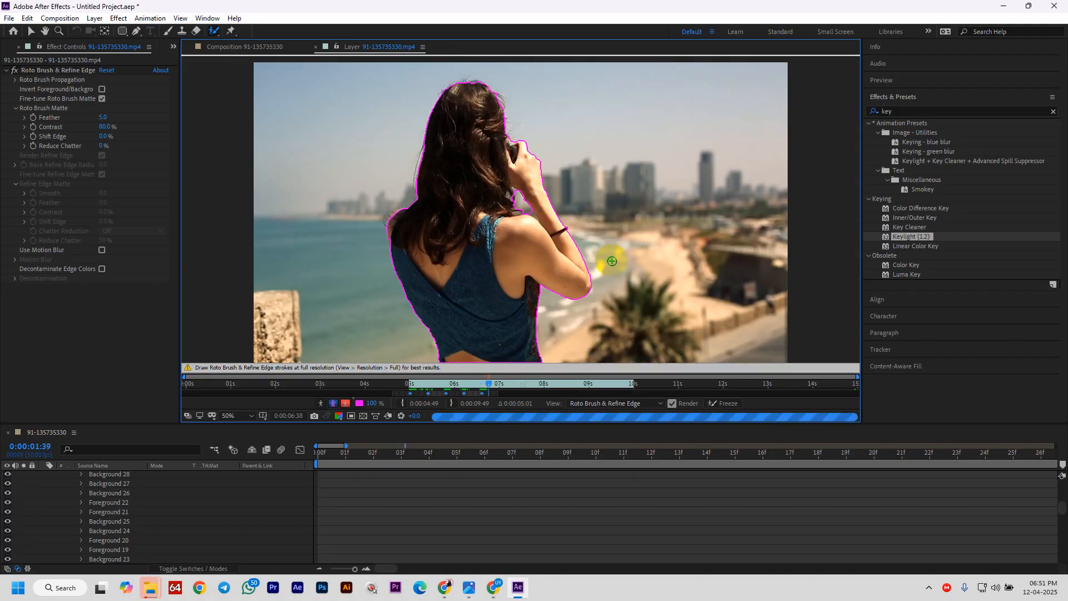
key(ctrl+Right)
key(ctrl+Right)
key(ctrl+Right)
key(ctrl+Right)
key(ctrl+Right)
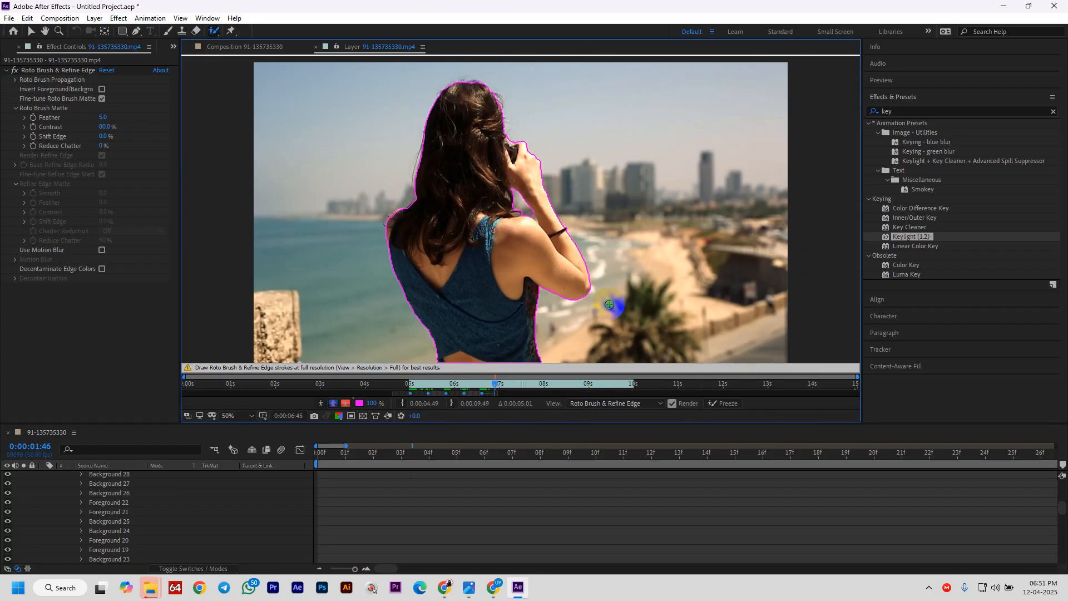
key(Page_Down)
key(Page_Down)
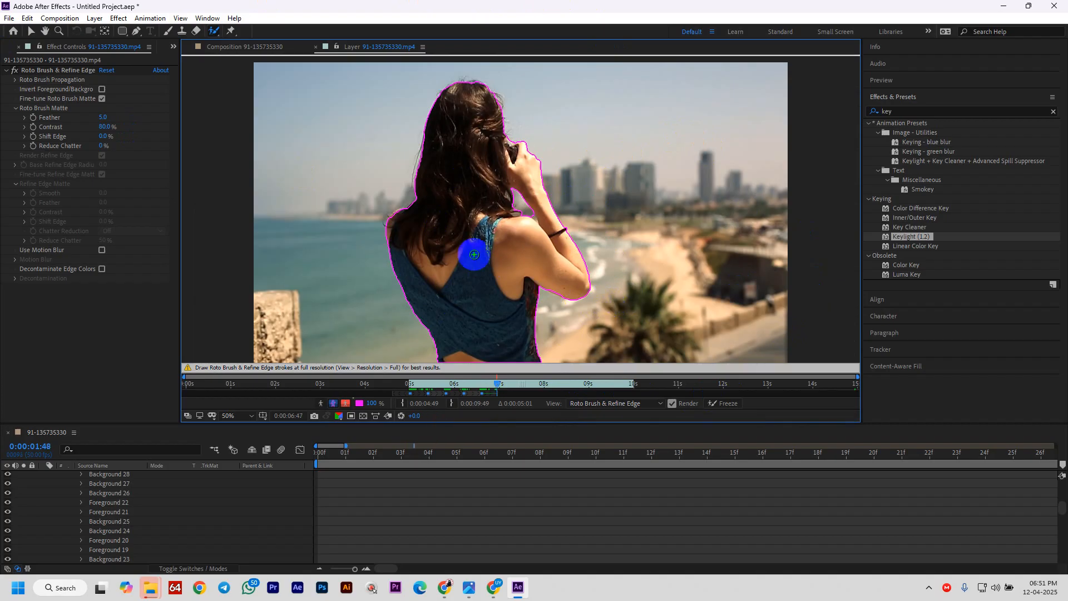
key(Page_Down)
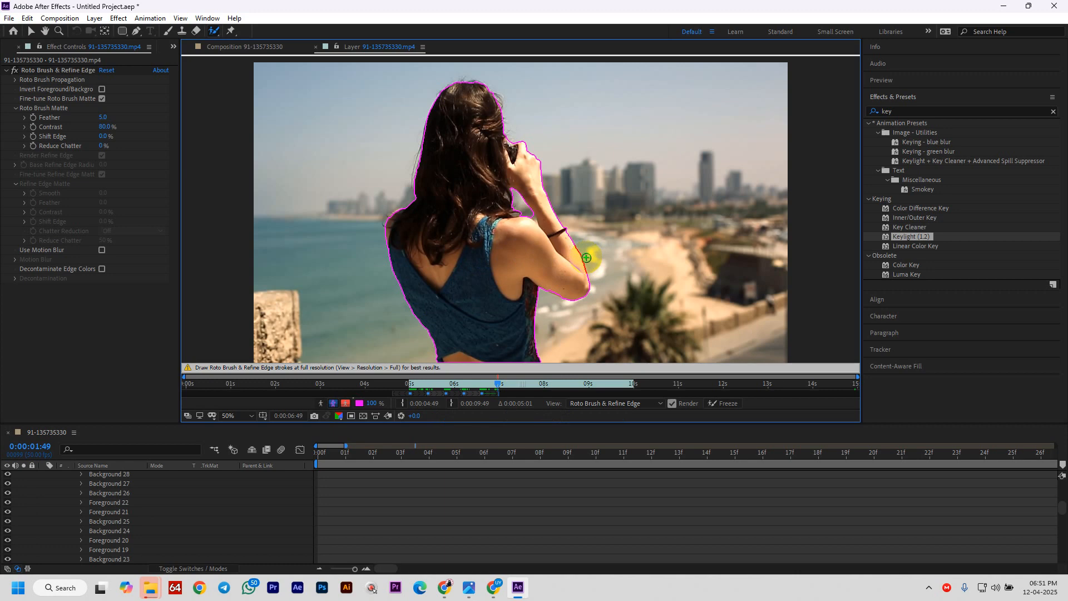
key(Page_Down)
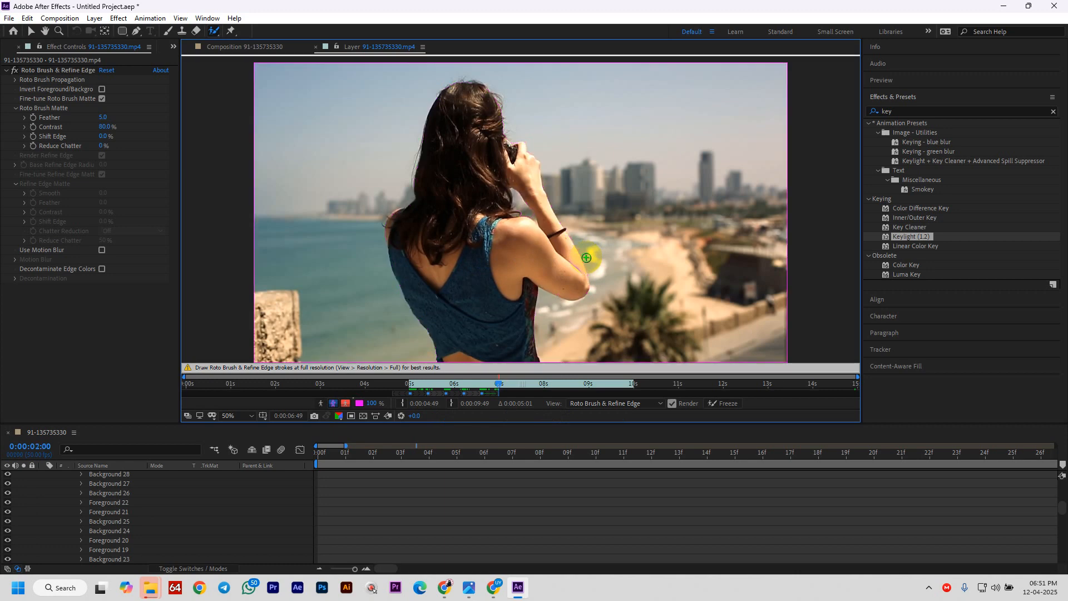
key(Page_Up)
key(Page_Down)
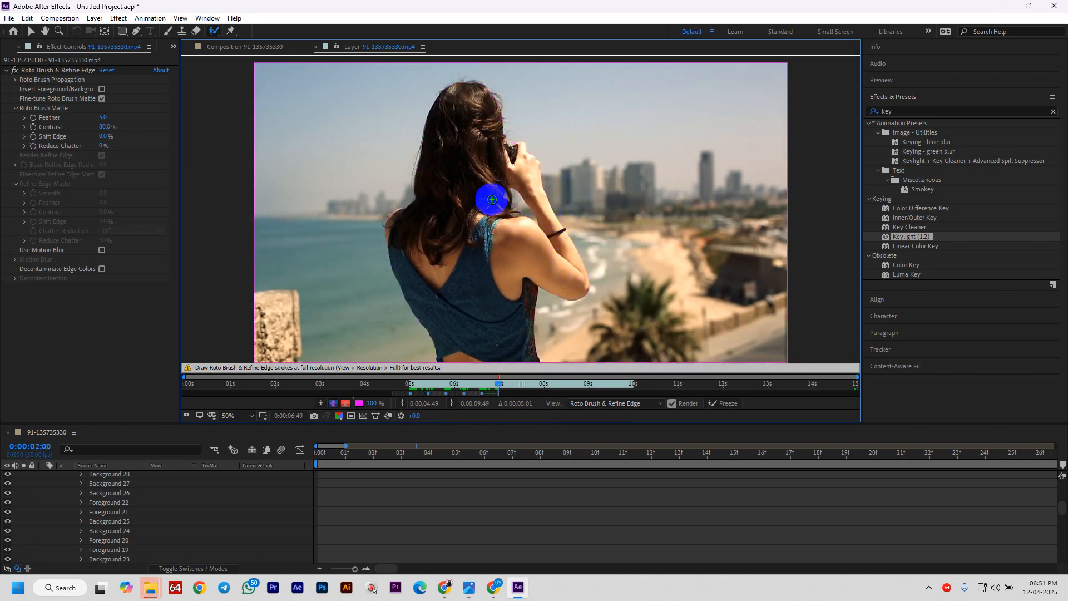
- Repaint her hair, body, arm and left shoulder into the matte, subtracting stray background near the hands
drag(468, 95, 463, 389)
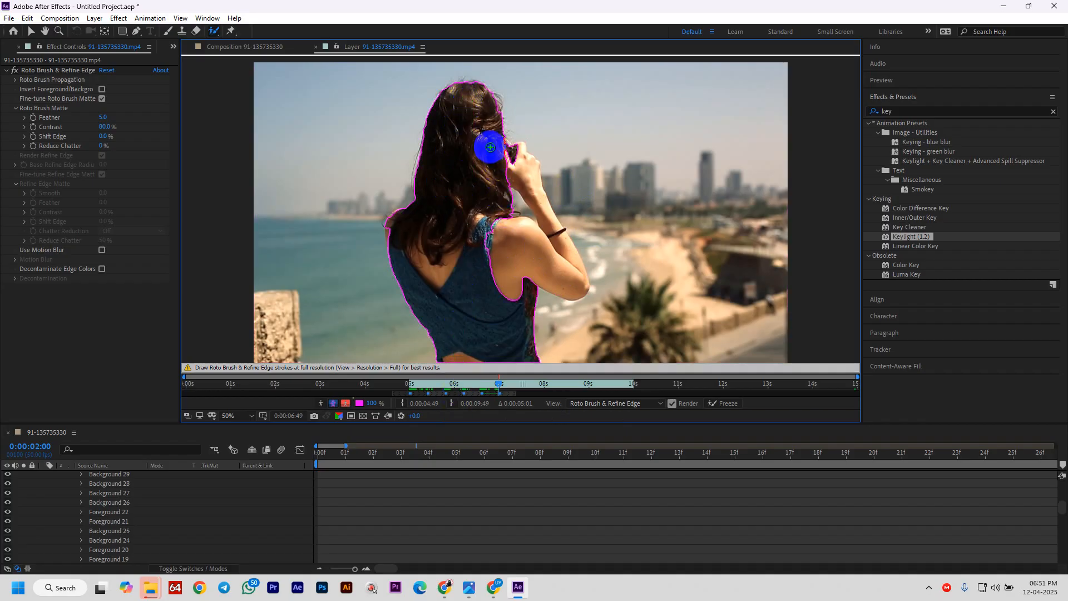
drag(488, 164, 528, 286)
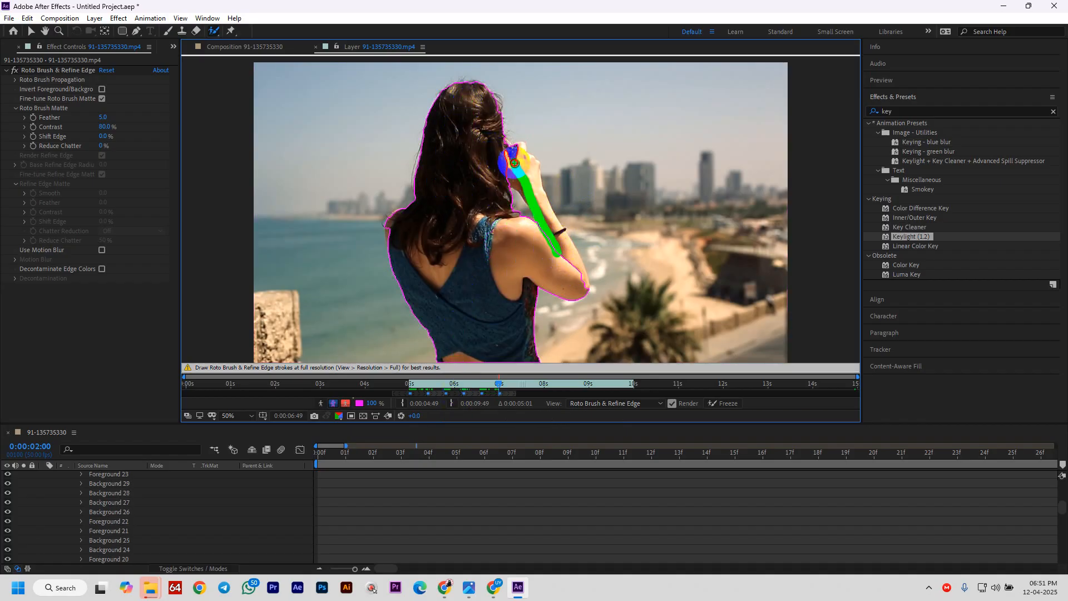
drag(515, 163, 515, 164)
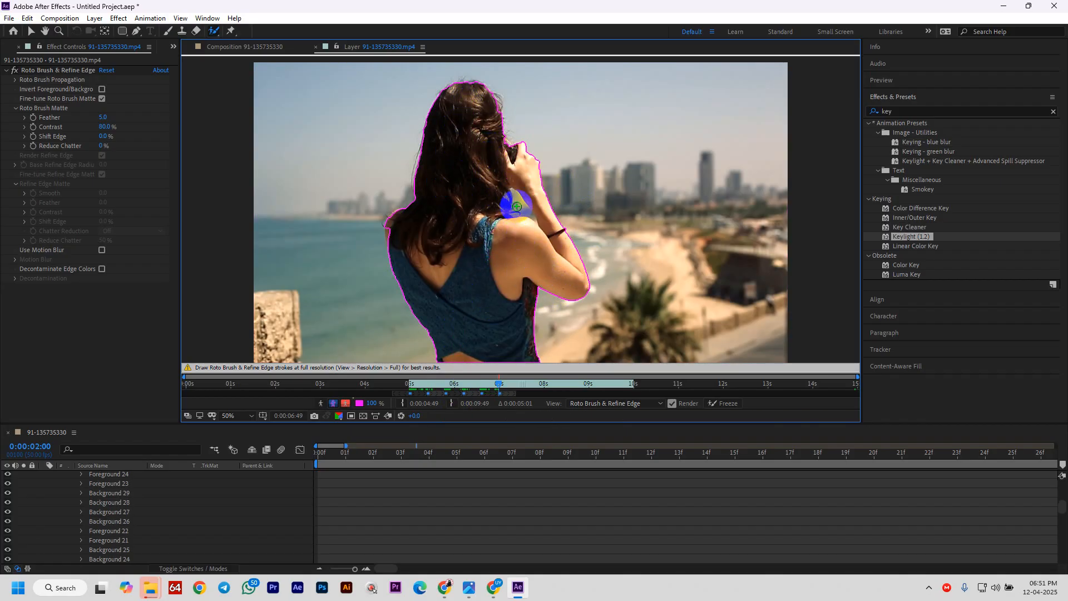
drag(391, 234, 409, 251)
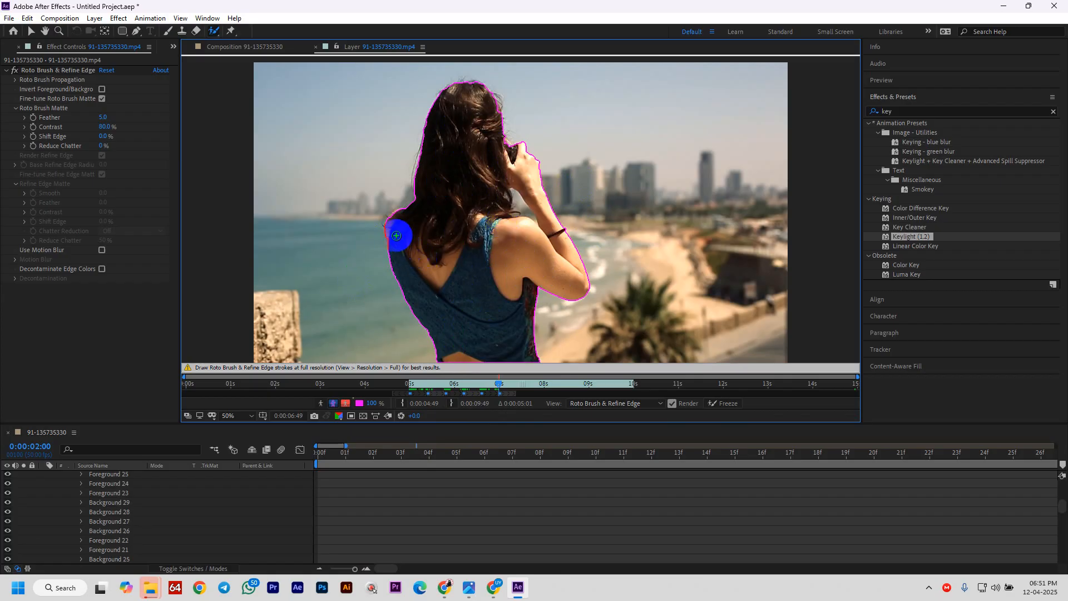
click(390, 238)
scroll(553, 245, up, 4)
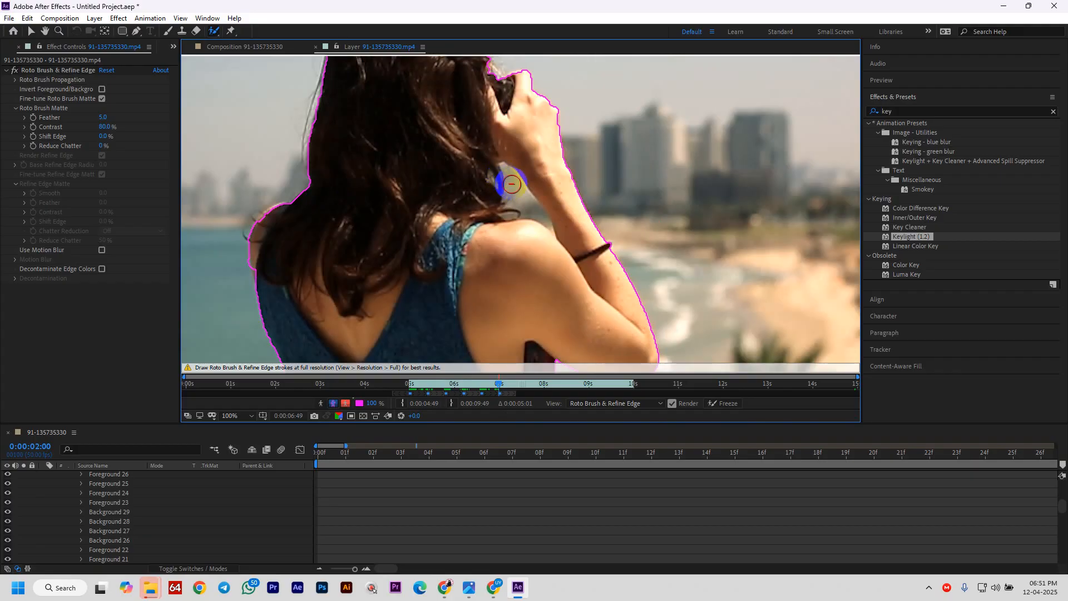
drag(532, 210, 536, 214)
- Propagate the matte to 0:00:02:19 and zoom the timeline out to show all 15 seconds
key(comma)
key(comma)
key(comma)
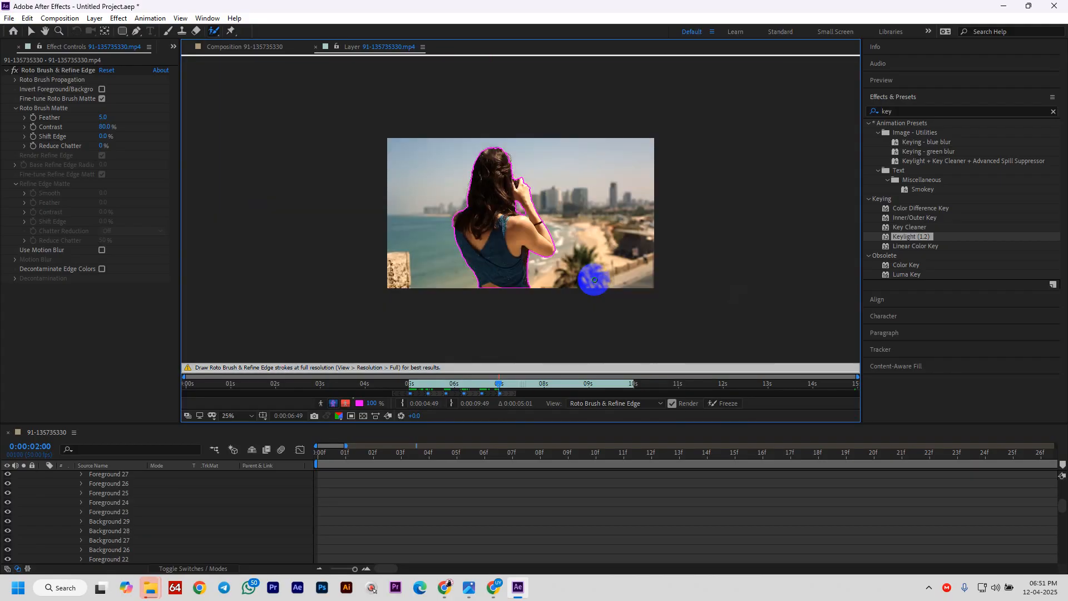
key(Page_Down)
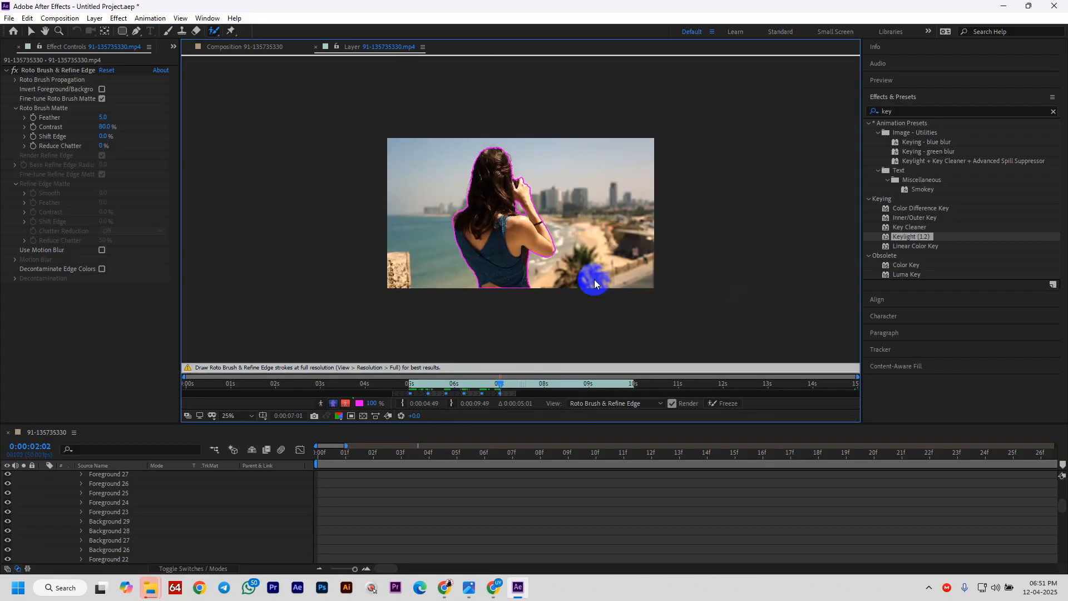
key(Page_Down)
key(Page_Down)
key(Page_Down)
key(Page_Down)
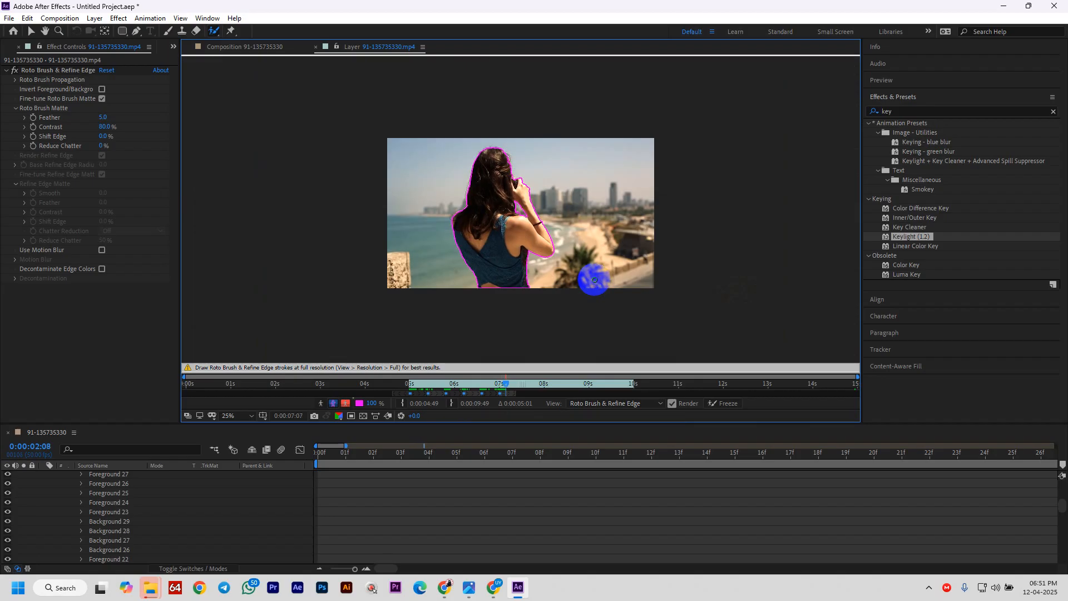
key(Page_Down)
key(Page_Down)
key(Page_Down)
key(Page_Down)
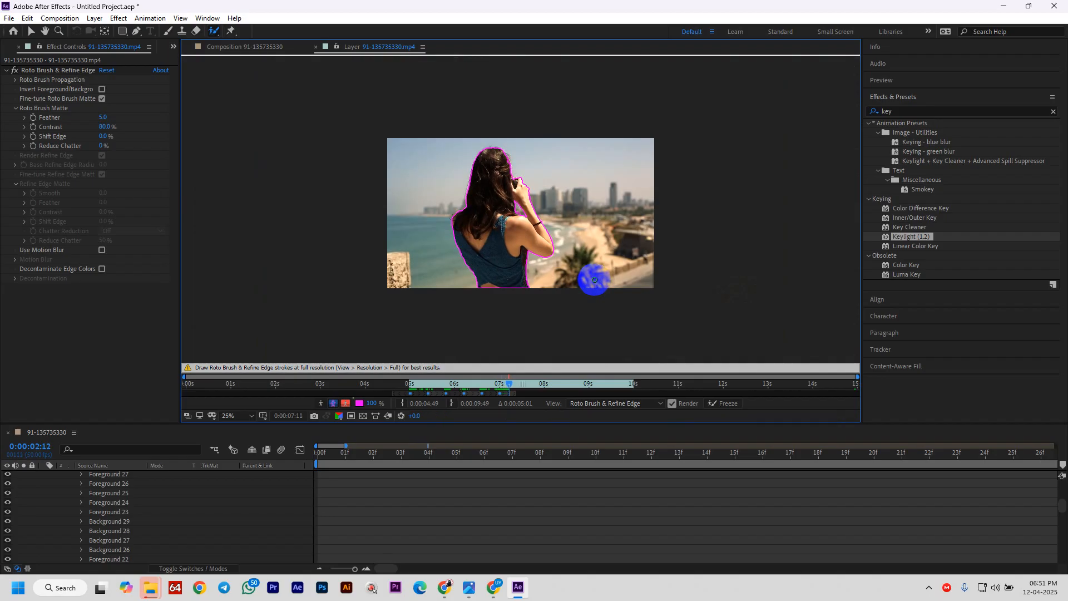
key(Page_Down)
key(Page_Down)
key(Page_Down)
key(Page_Down)
key(Page_Down)
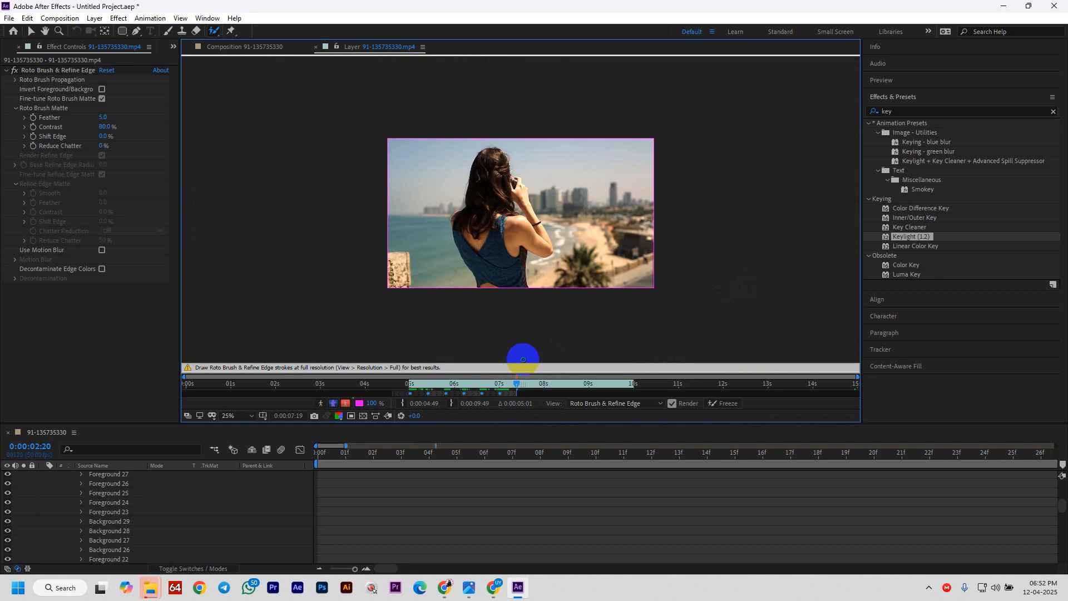
key(Page_Up)
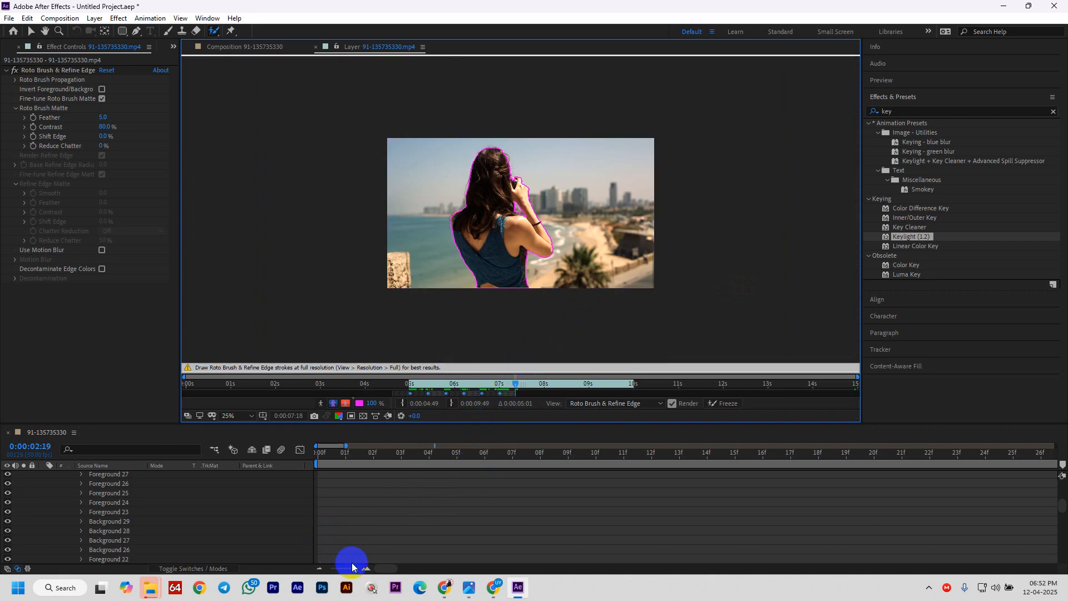
drag(360, 571, 315, 569)
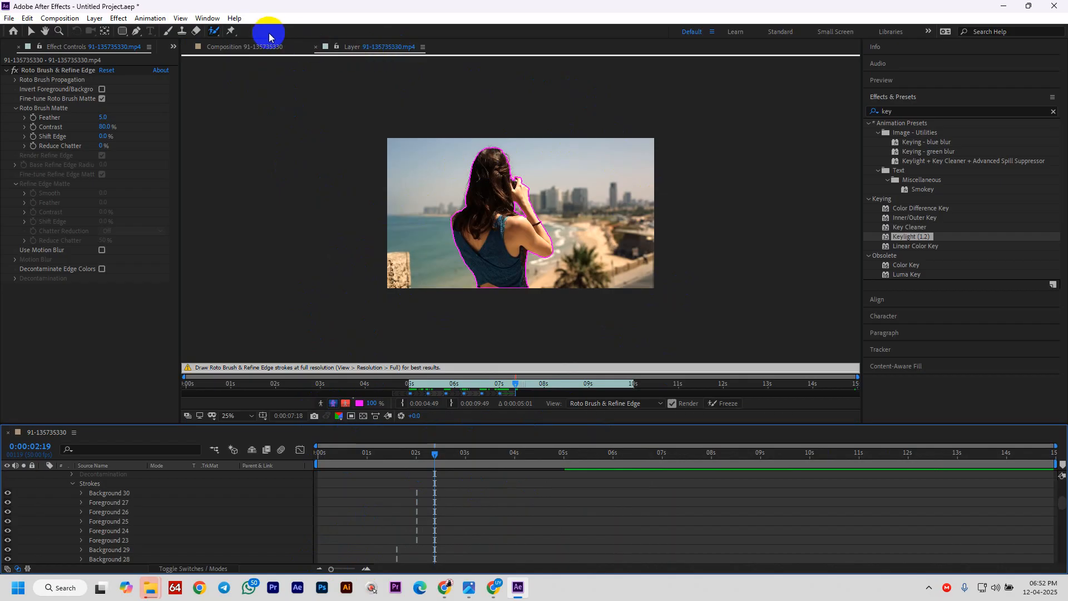
- View the Composition panel to check the photographer cut out against black
click(253, 51)
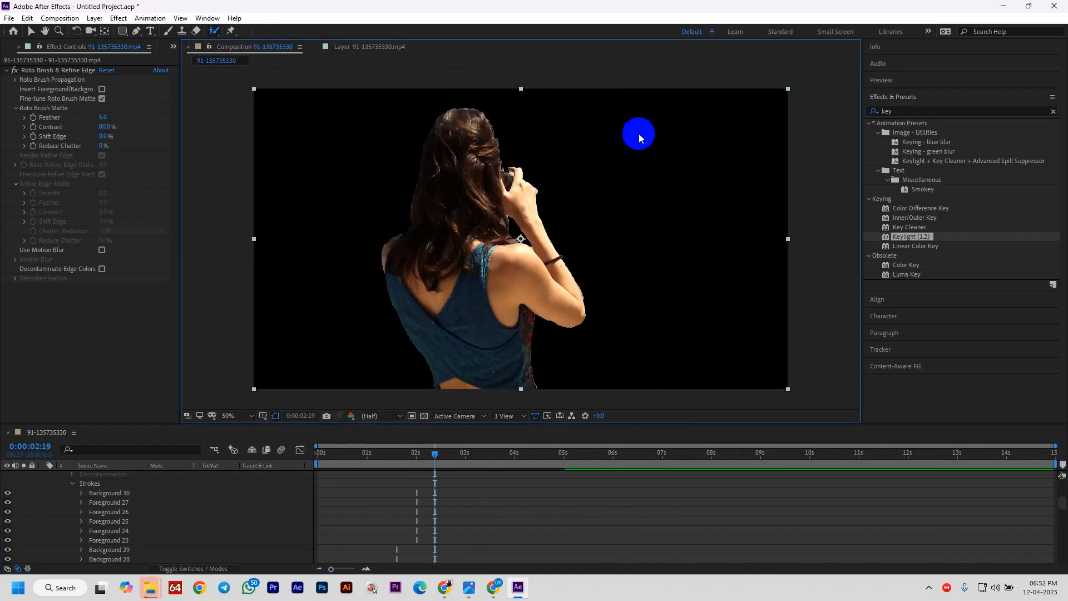
click(370, 47)
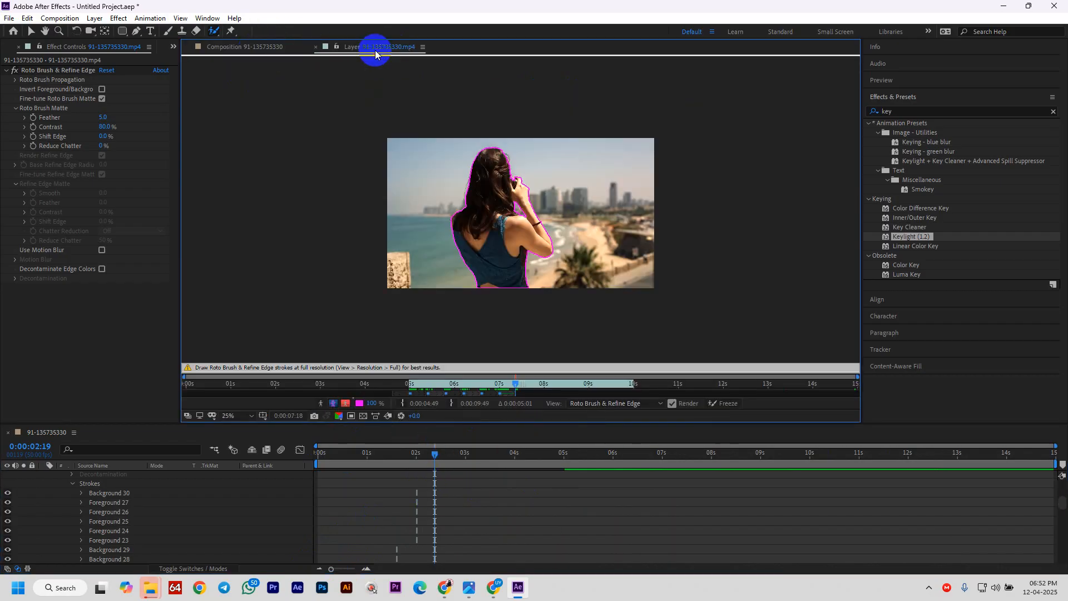
click(245, 48)
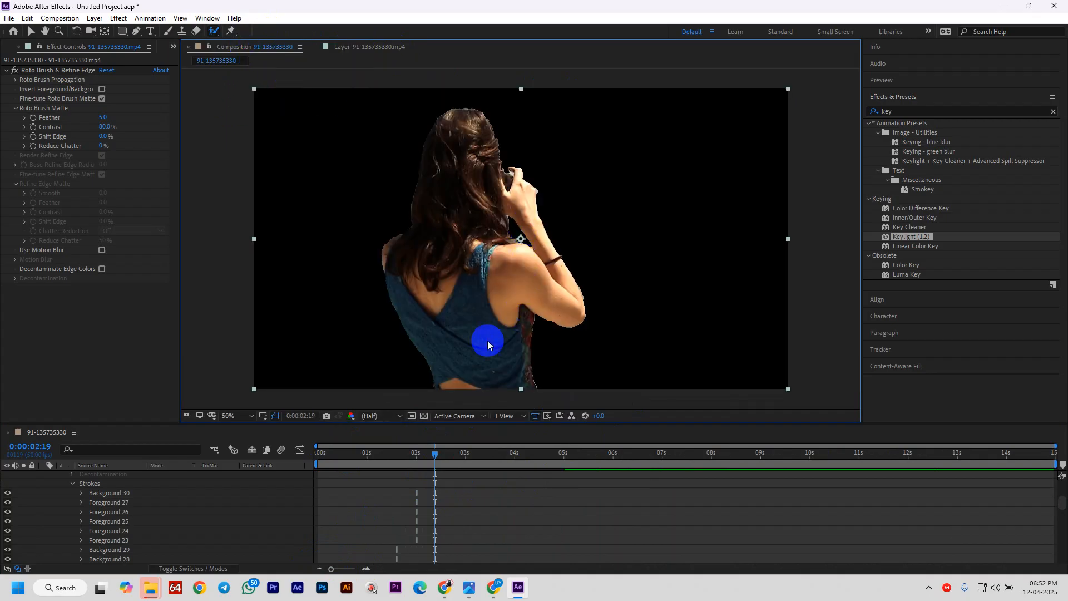
scroll(584, 322, down, 1)
scroll(583, 320, up, 1)
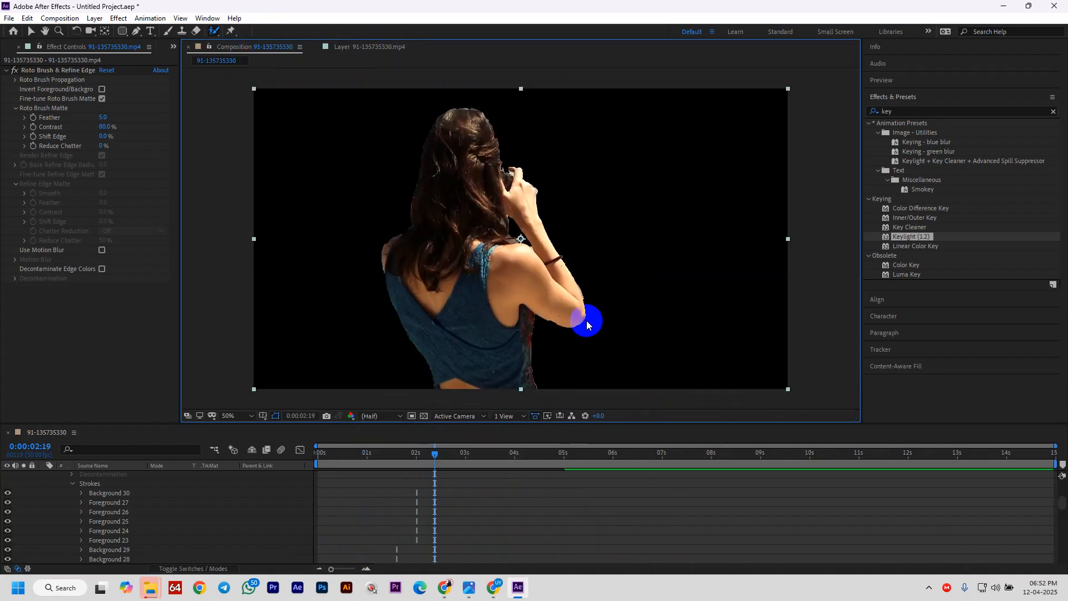
scroll(75, 487, up, 6)
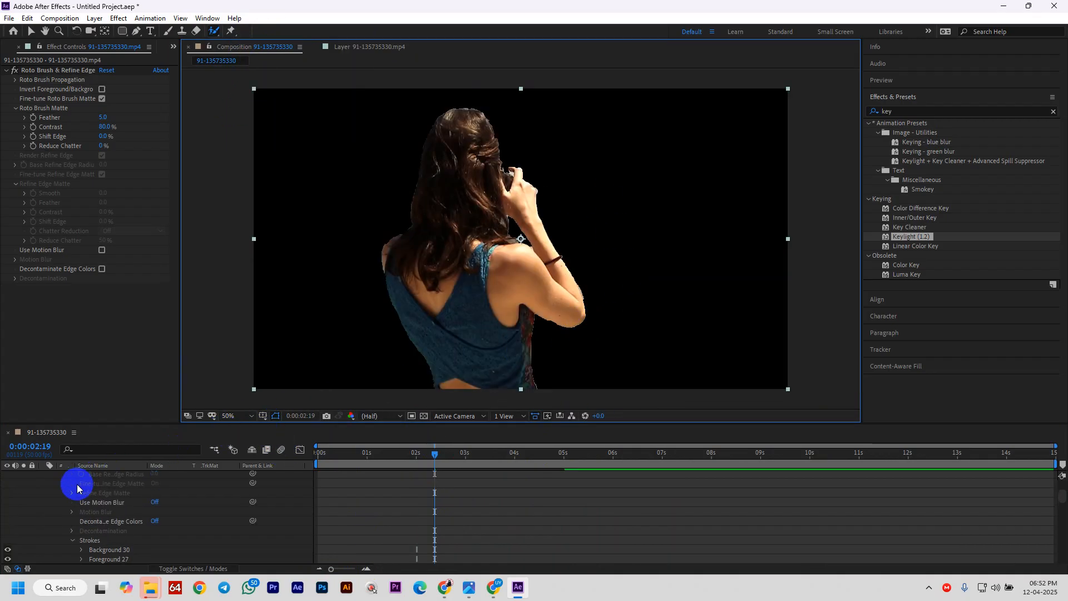
- Collapse the layer's twirled-open properties in the Timeline
click(50, 476)
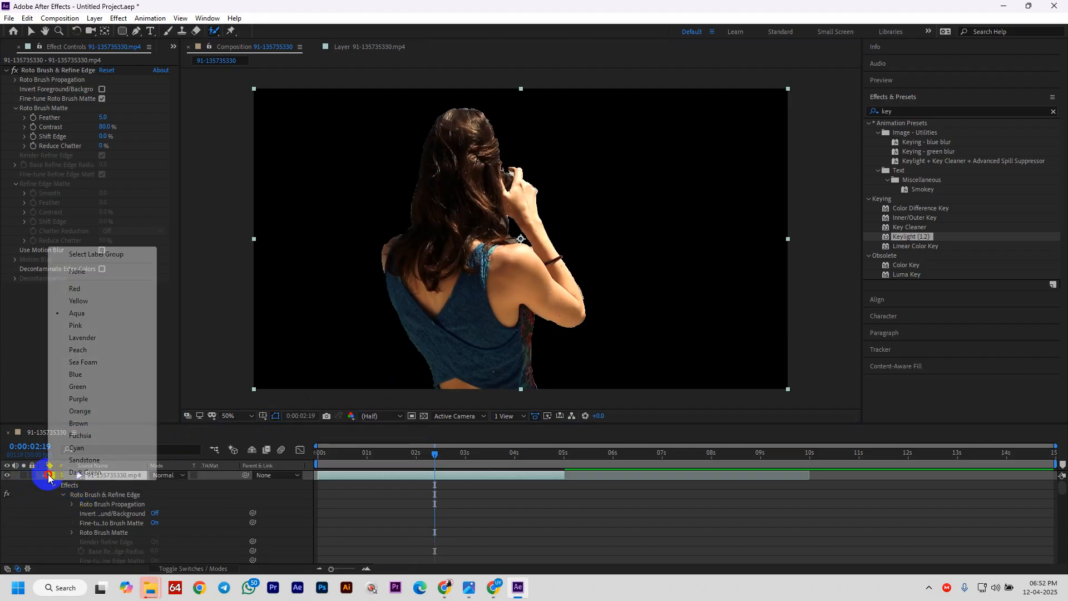
click(44, 475)
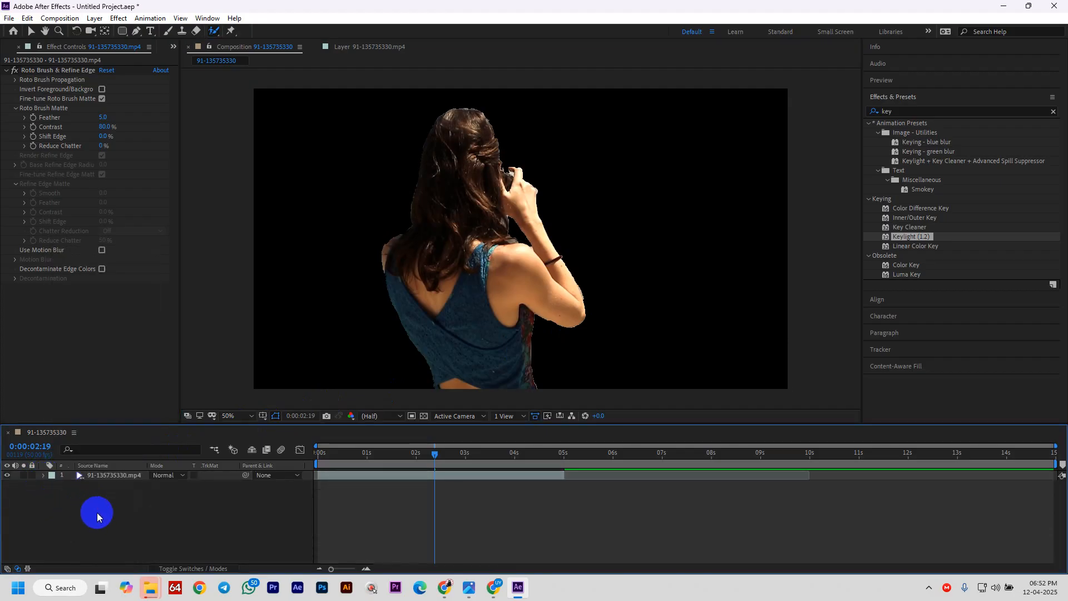
right_click(143, 513)
- Create a new royal blue solid layer
click(183, 392)
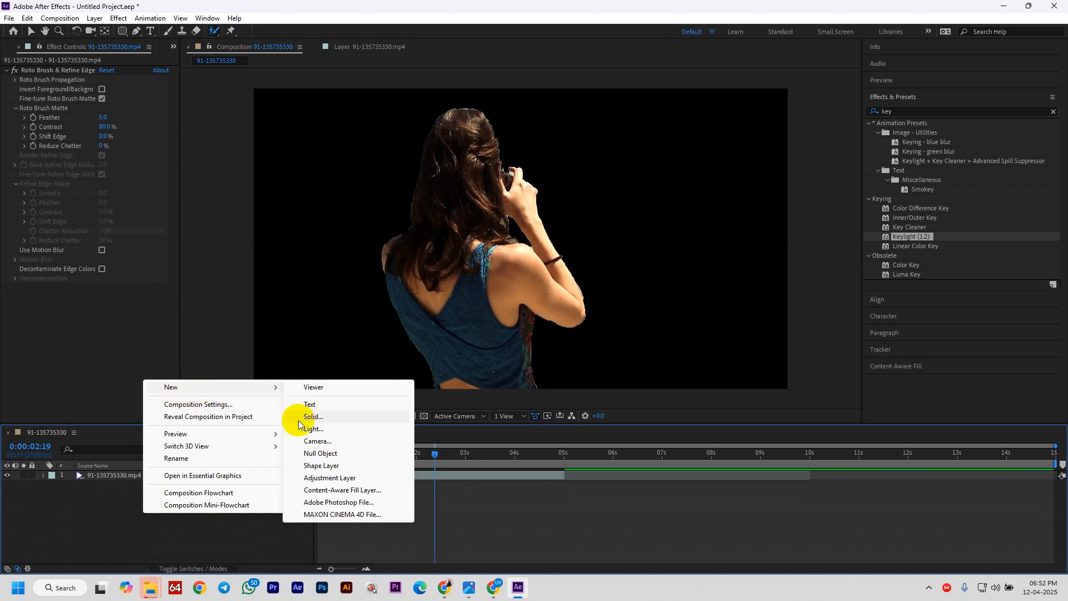
click(334, 418)
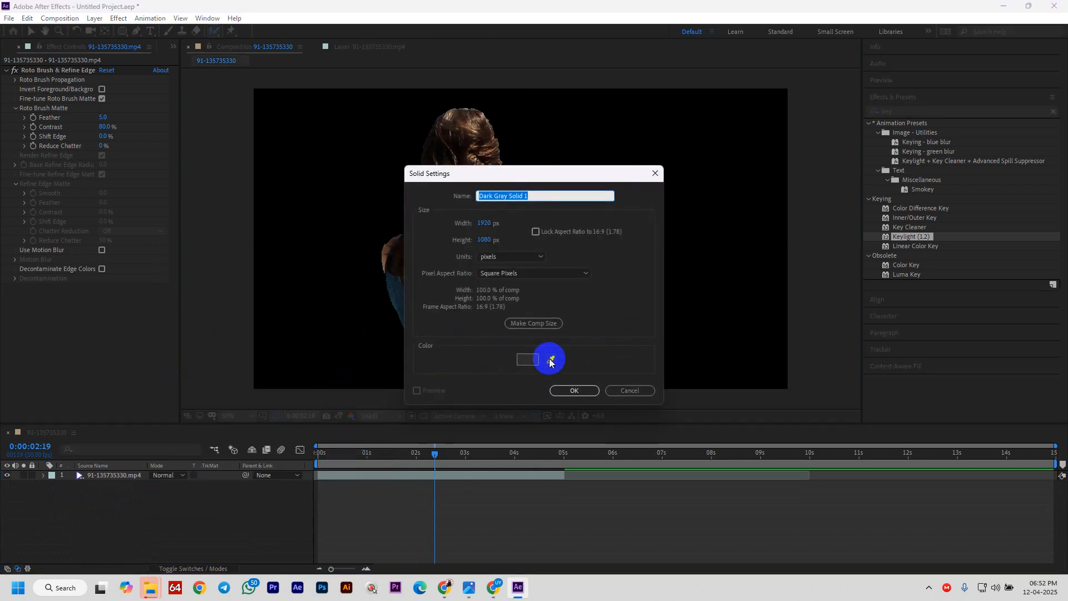
click(526, 360)
click(122, 91)
drag(122, 90, 15, 27)
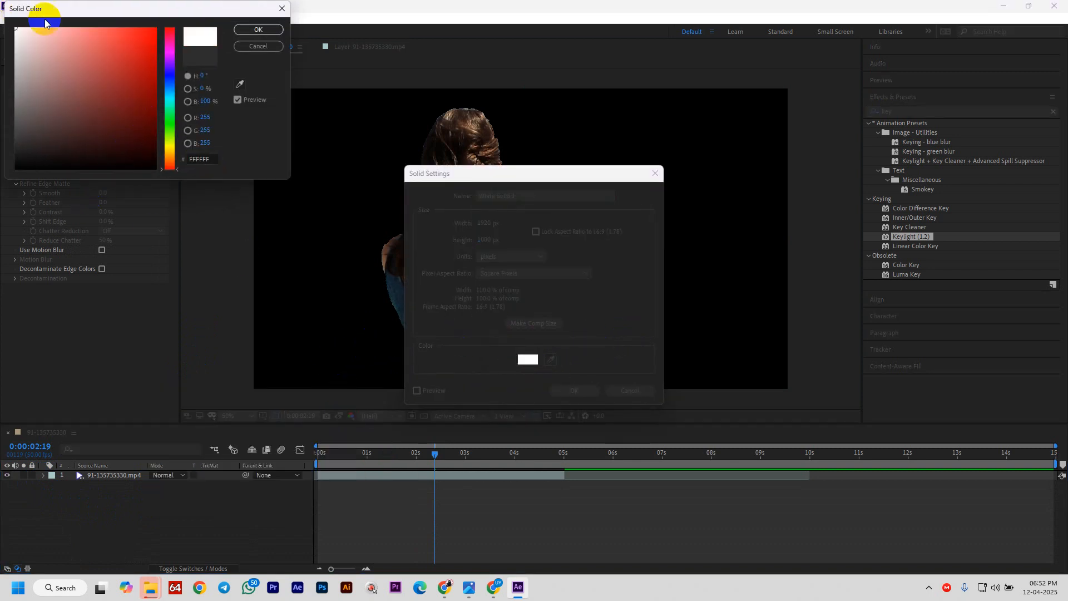
click(173, 94)
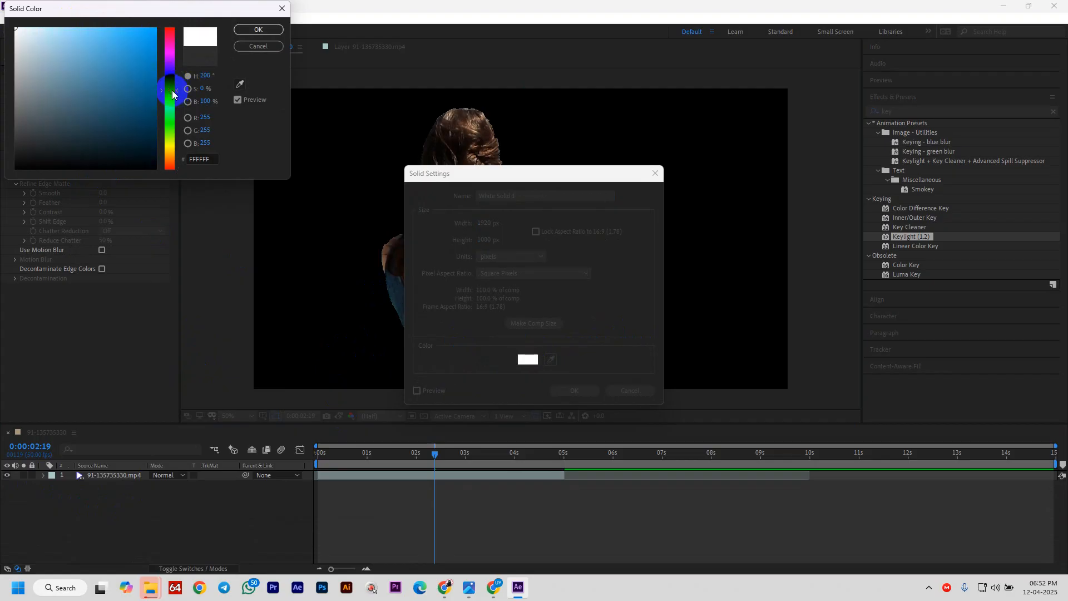
click(146, 63)
click(258, 30)
click(374, 151)
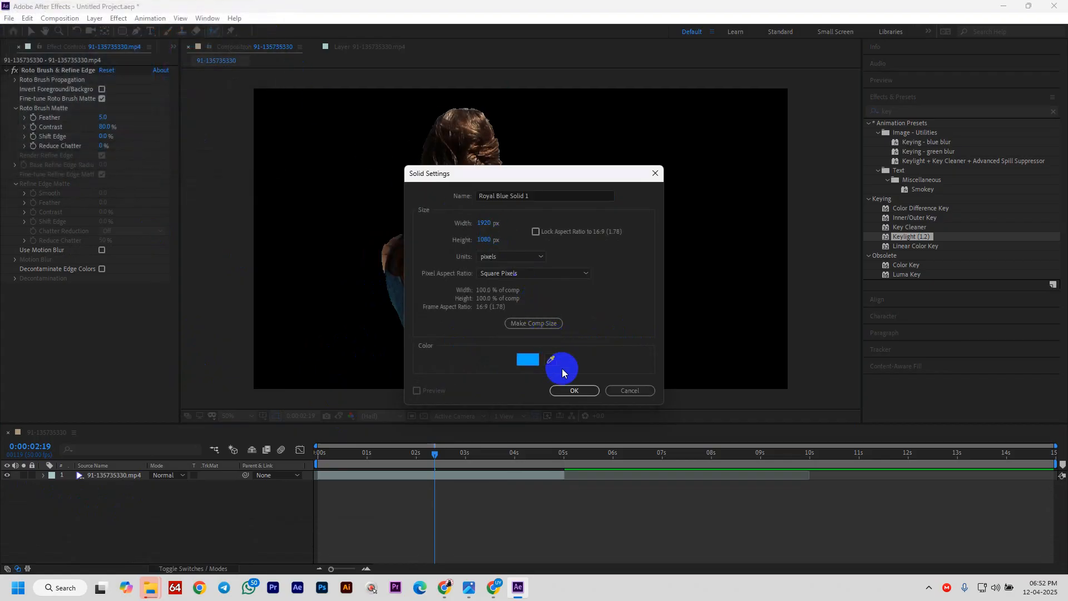
click(574, 390)
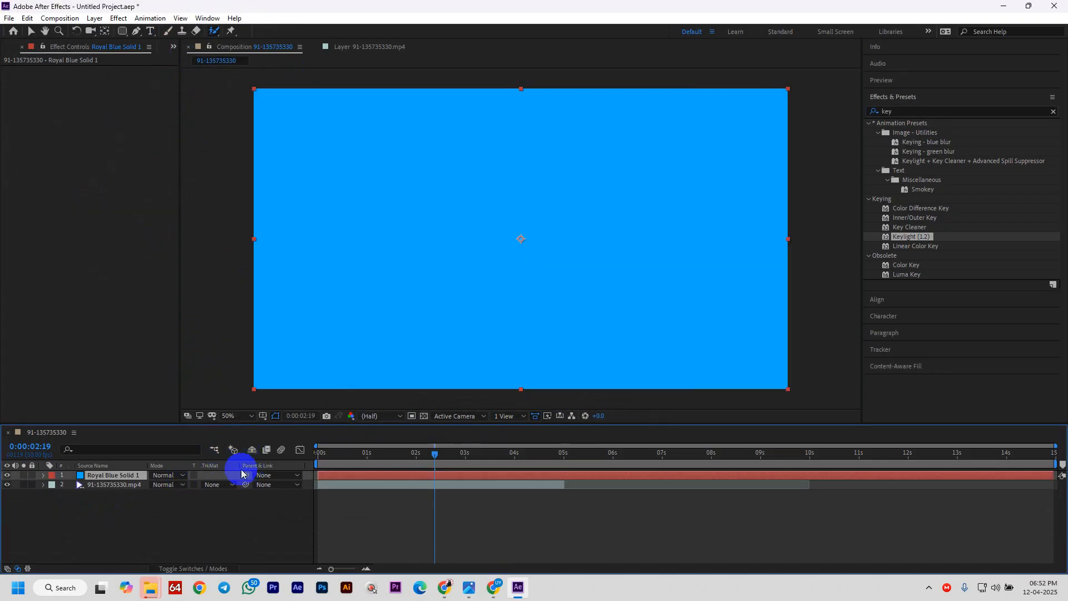
- Move Royal Blue Solid 1 beneath the video layer
drag(120, 475, 119, 512)
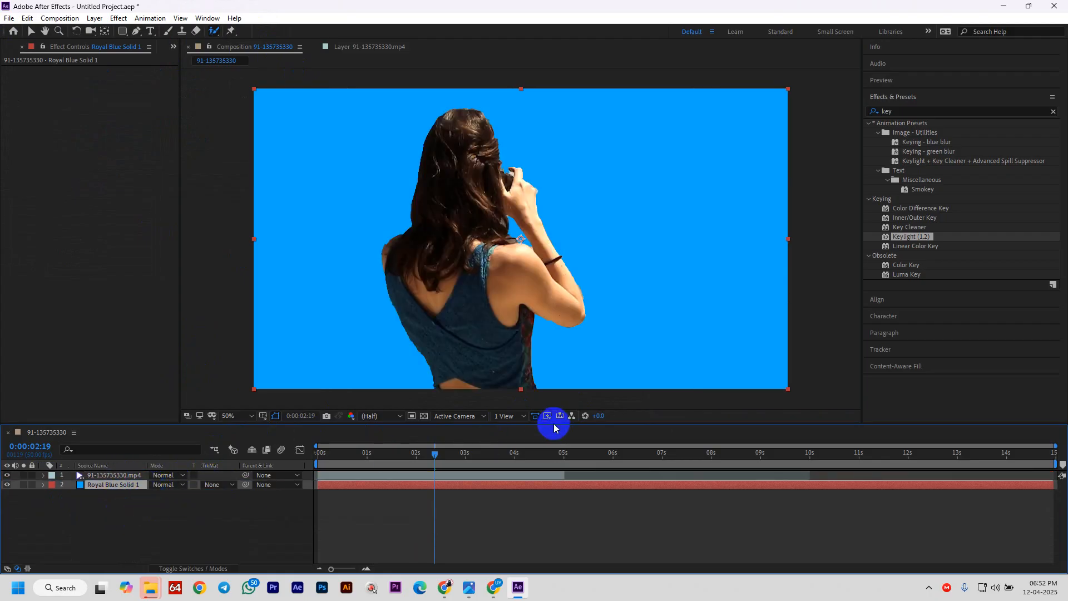
scroll(619, 273, down, 1)
scroll(619, 274, up, 1)
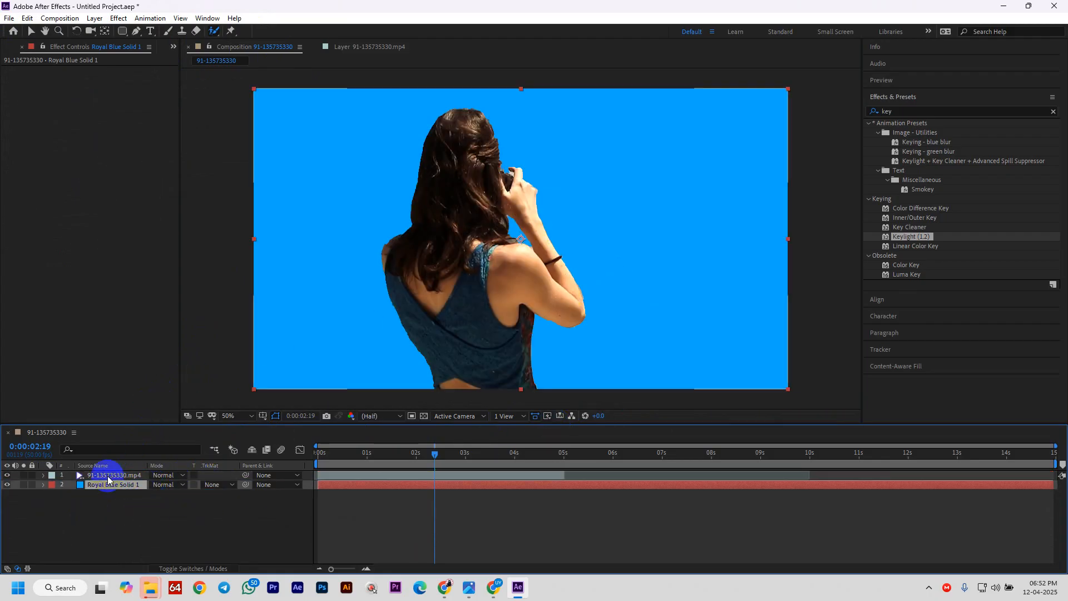
- Delete the blue solid and duplicate the video layer with Ctrl+D
key(Delete)
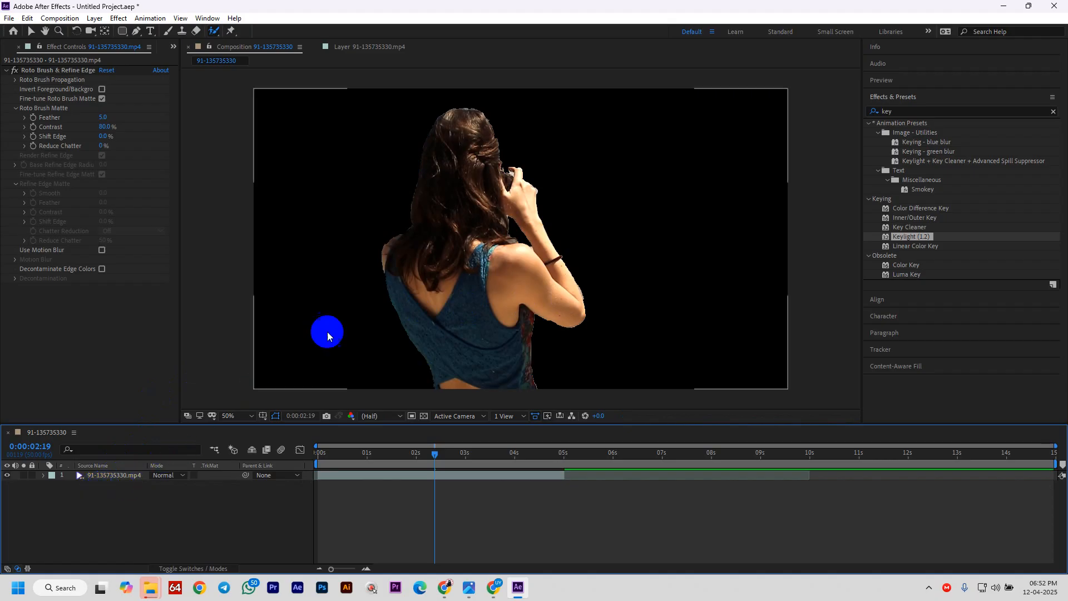
click(93, 476)
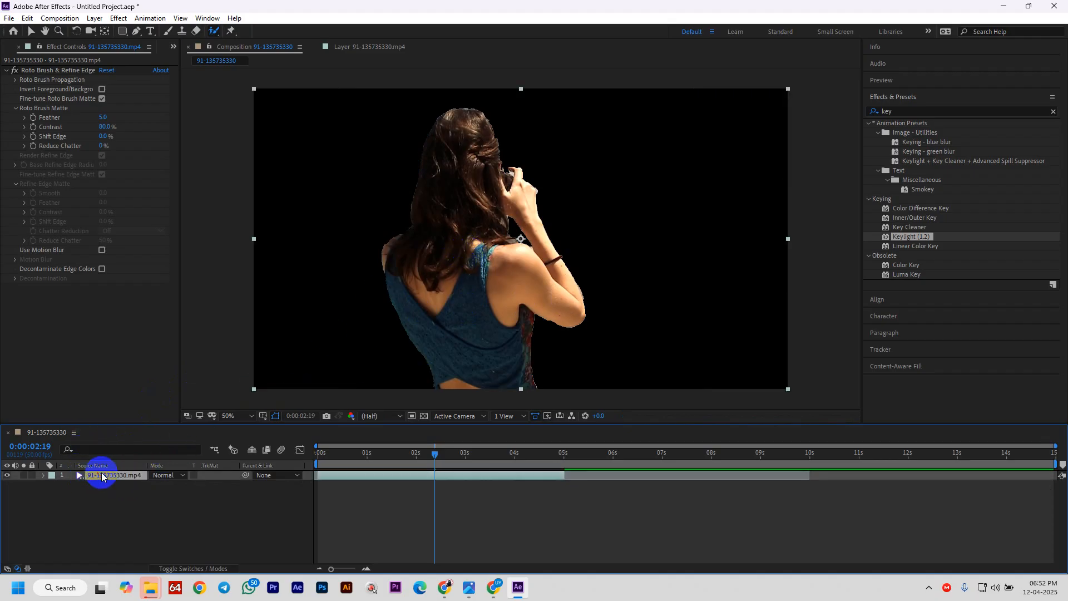
key(ctrl+d)
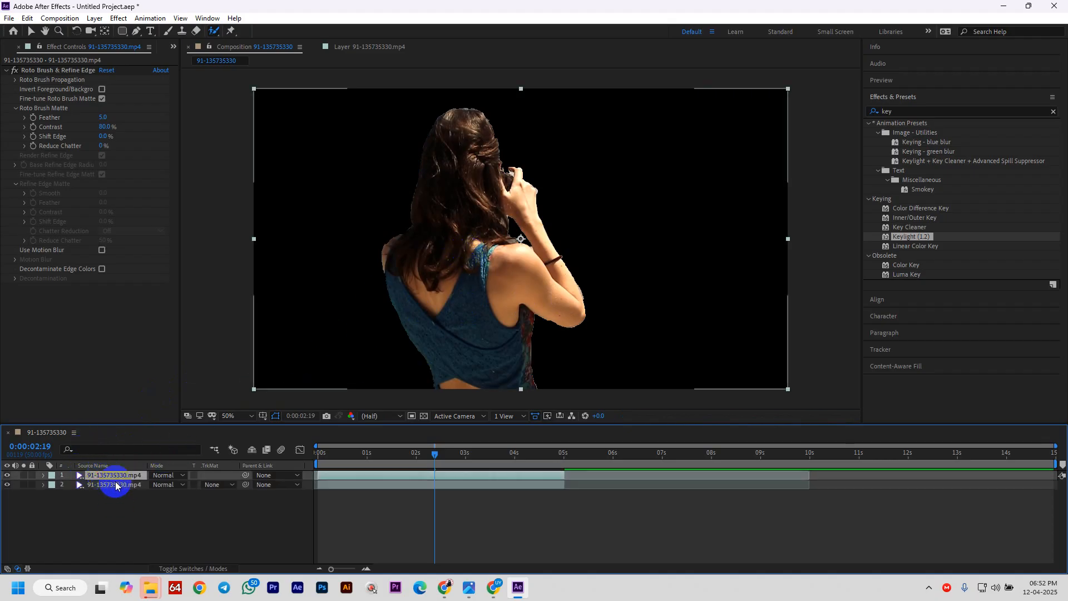
- Remove Roto Brush & Refine Edge from the lower copy so the full beach shows
click(116, 485)
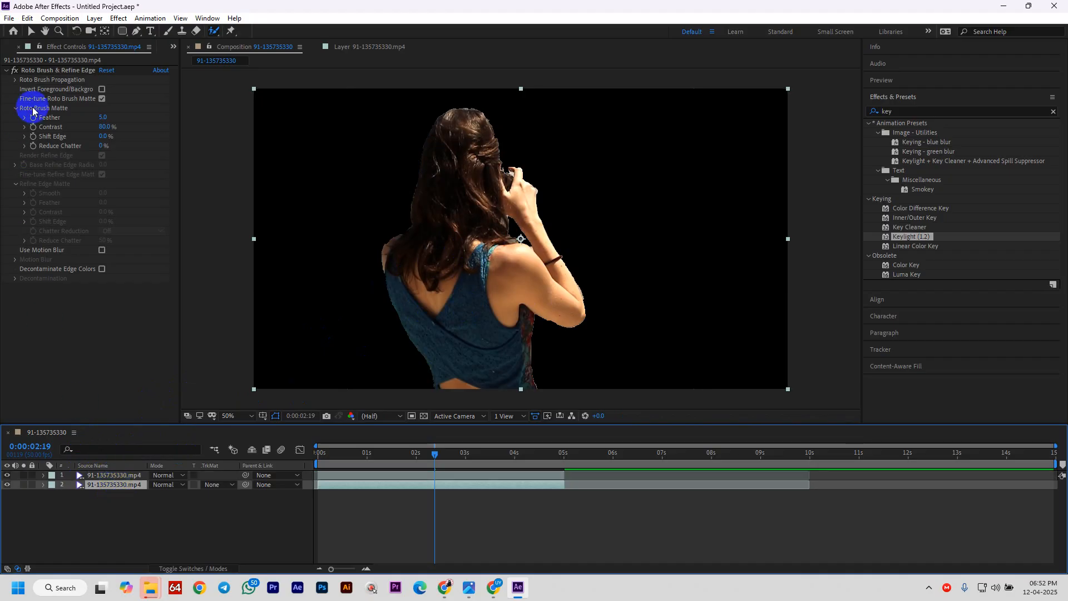
click(47, 72)
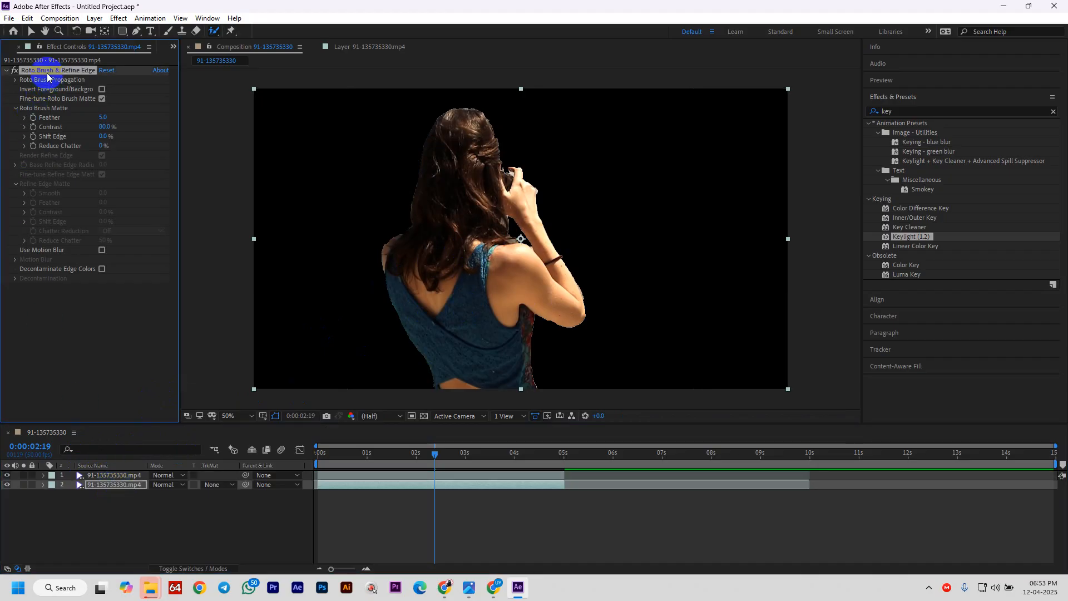
key(Delete)
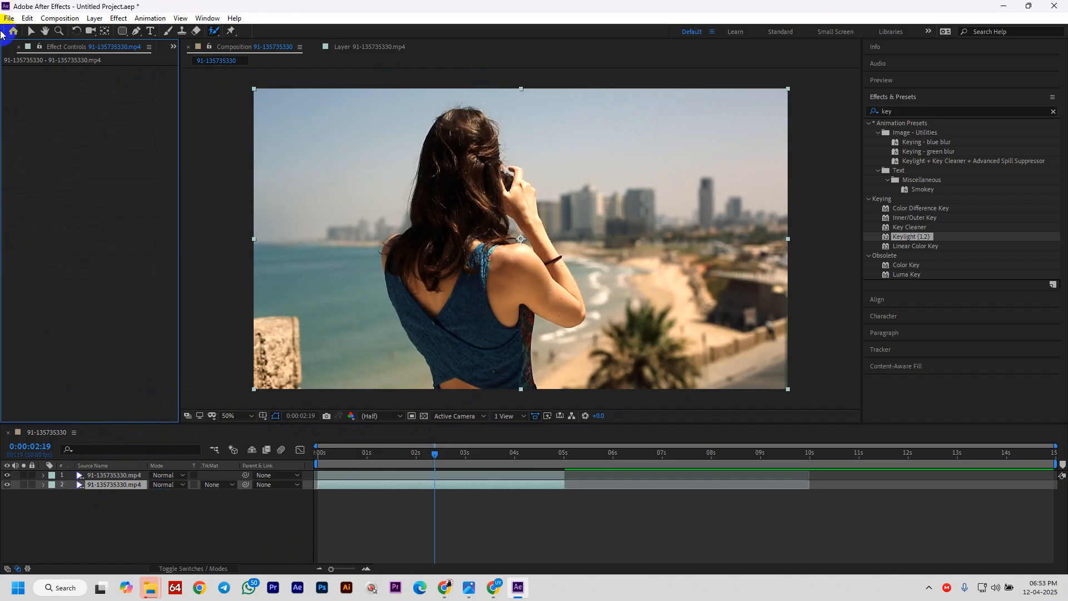
- Add a white Poppins Bold 'Rotoscoping' text layer and drag it into position
click(32, 34)
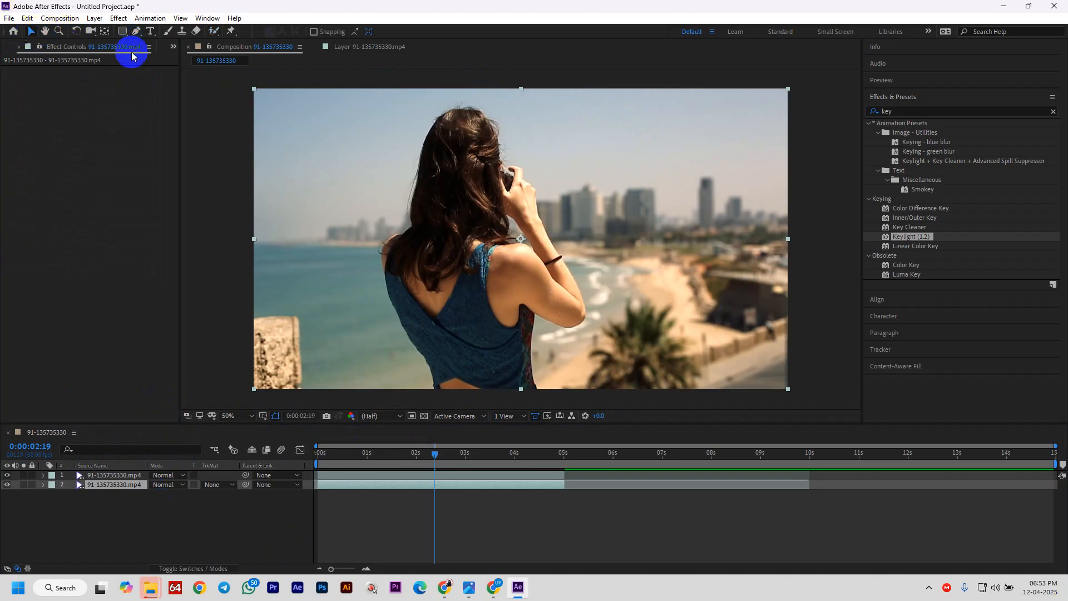
click(144, 35)
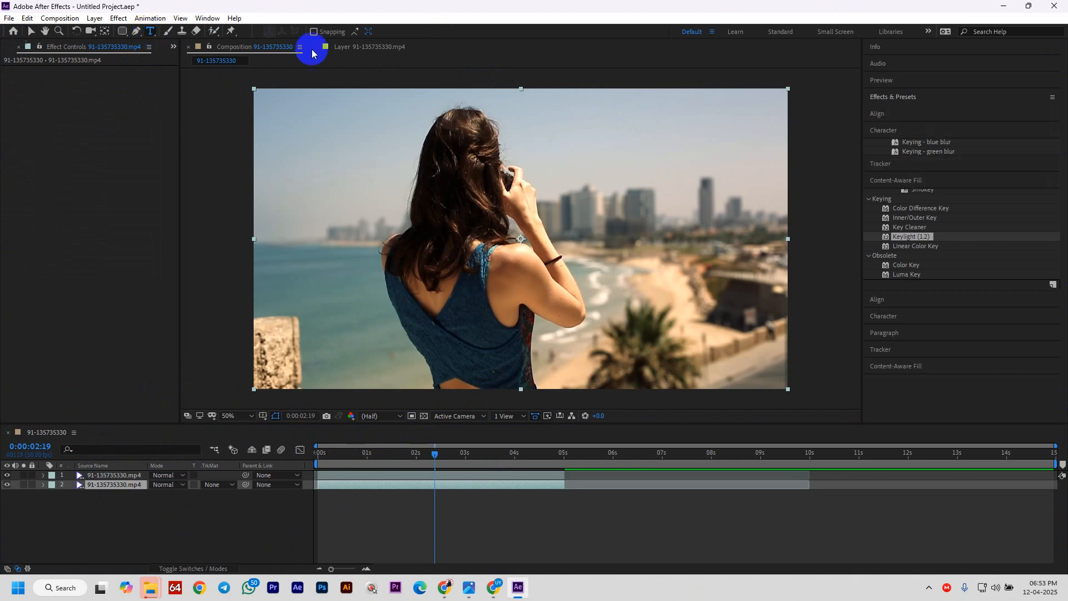
click(643, 187)
text(R)
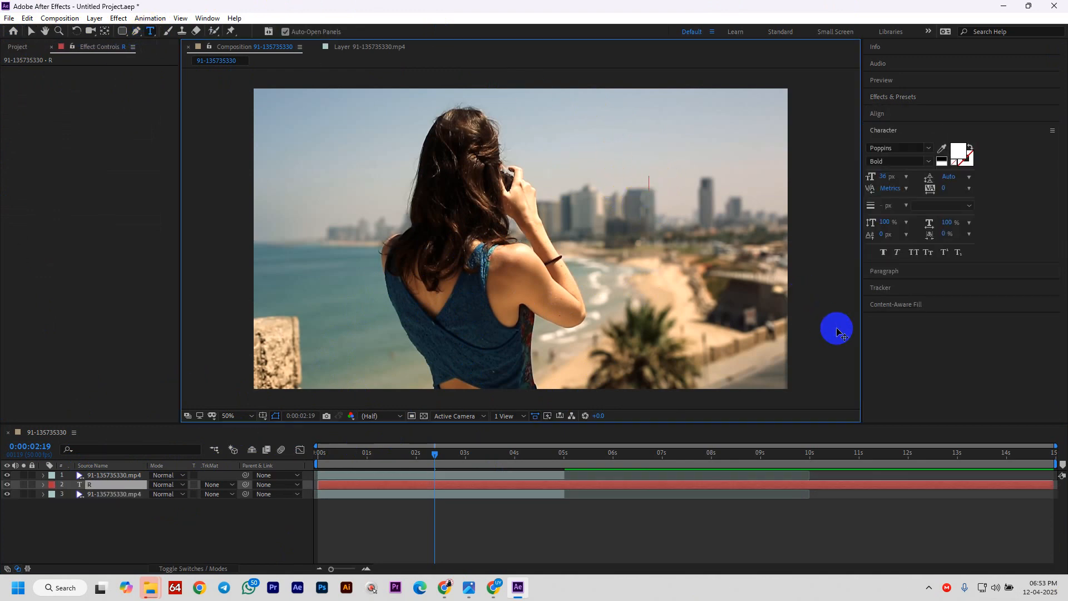
text(O)
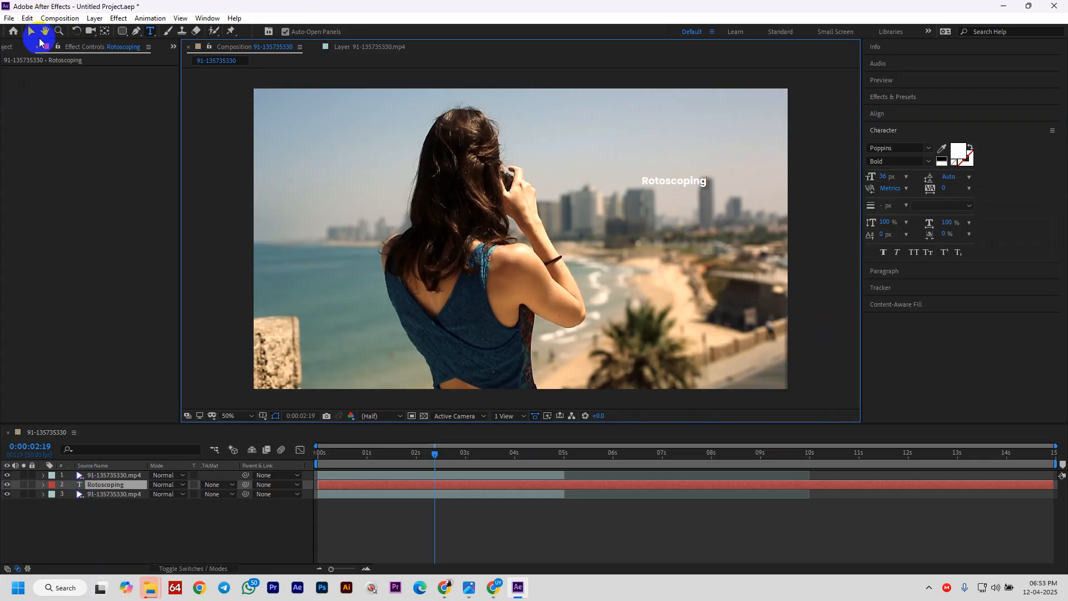
click(30, 31)
drag(662, 178, 692, 243)
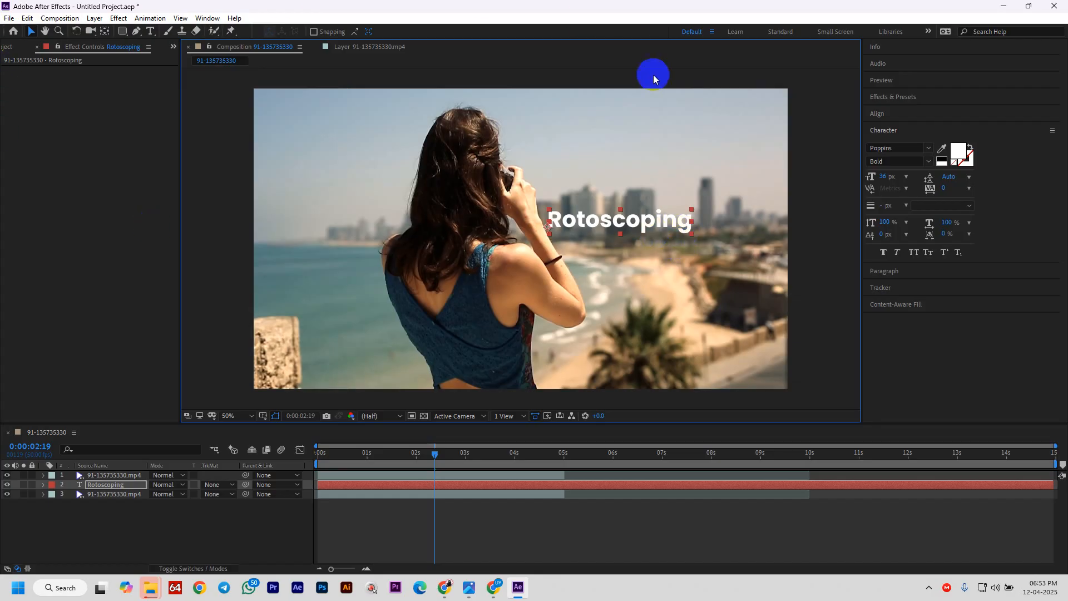
- Scale up the title, set it to All Caps 'ROTOSCOPING', and place it behind the woman's head
drag(618, 228, 638, 218)
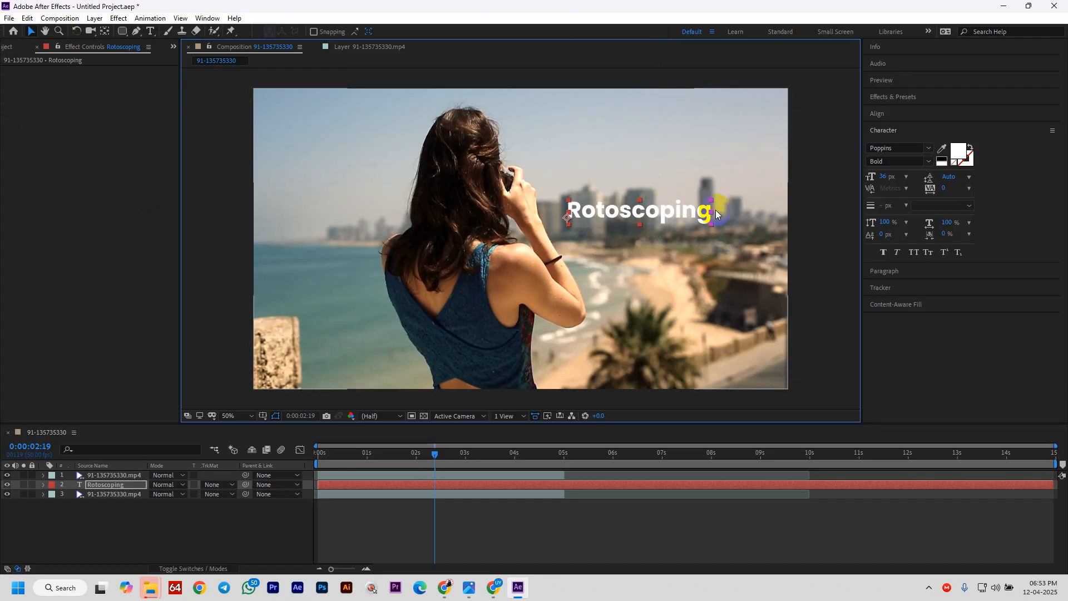
drag(713, 217, 591, 239)
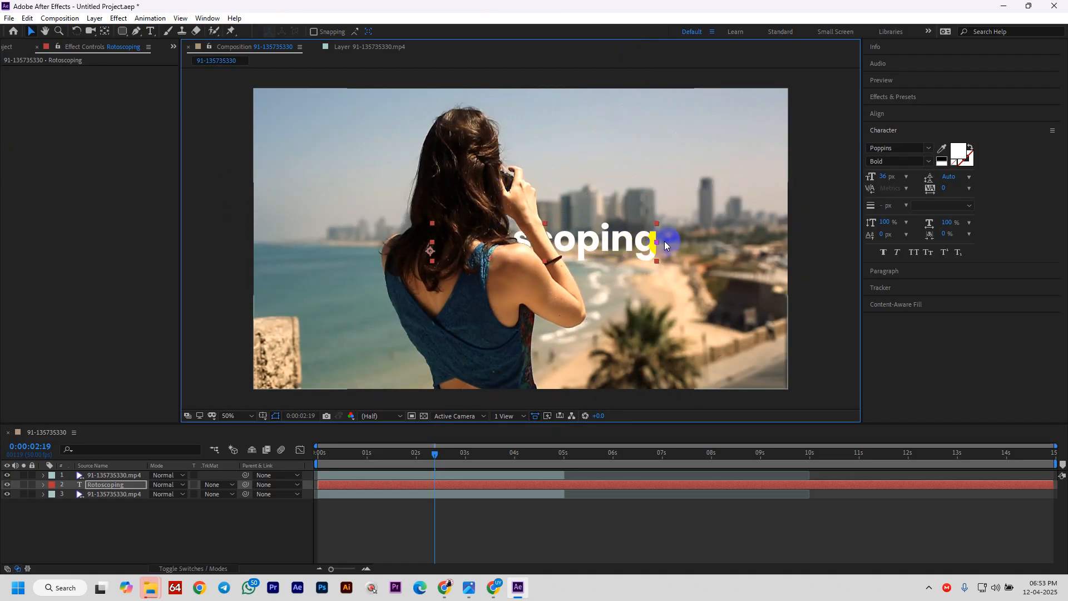
drag(657, 244, 709, 234)
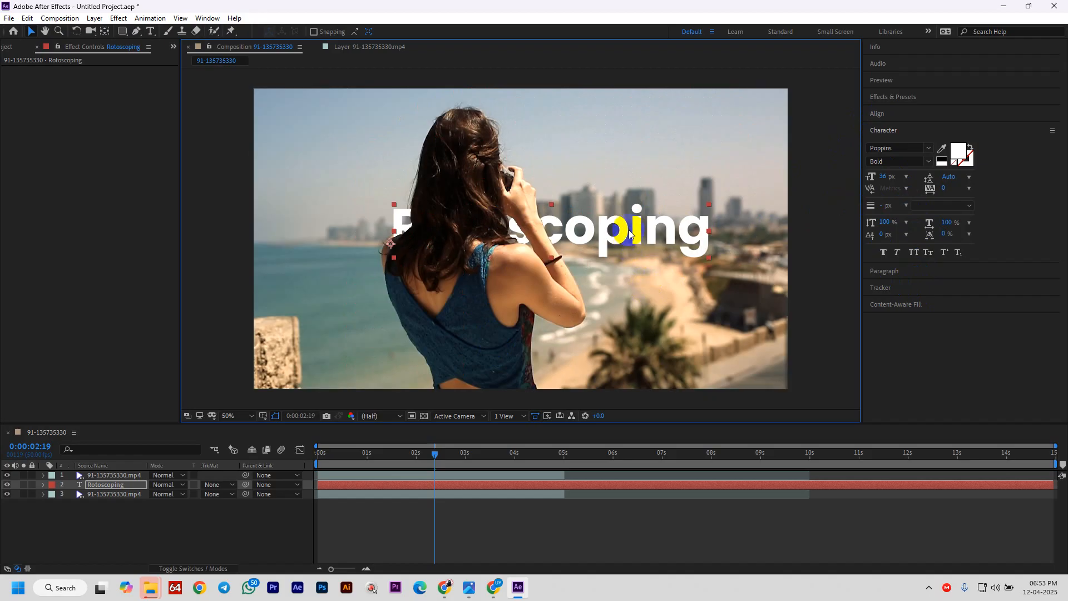
click(937, 273)
click(918, 253)
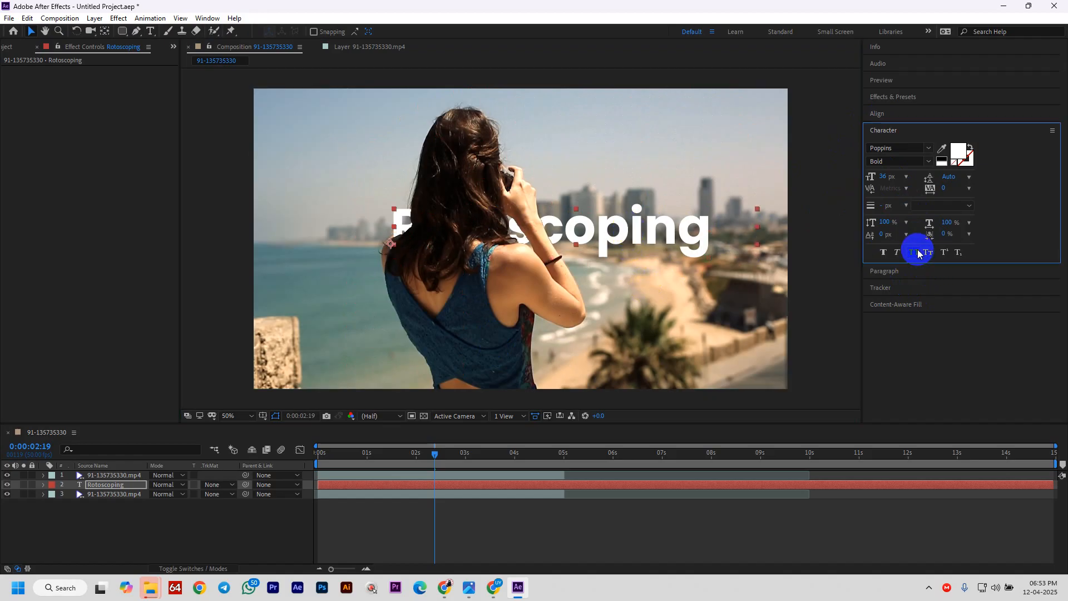
mouse_move(642, 230)
mouse_down()
mouse_move(544, 286)
mouse_move(565, 238)
mouse_move(589, 243)
mouse_up()
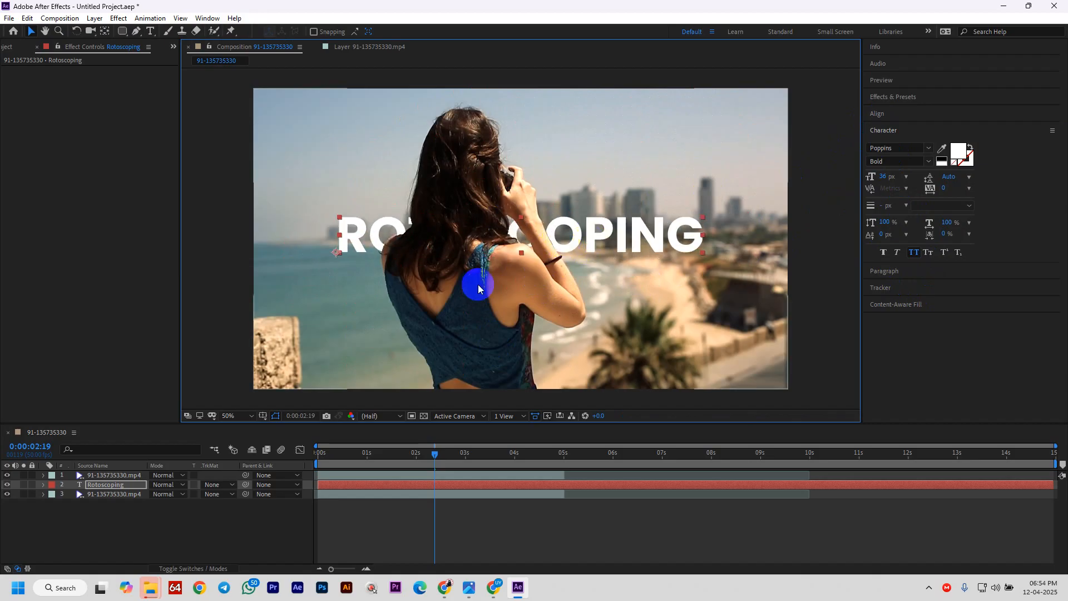
- Add a Drop Shadow layer style to the ROTOSCOPING text layer
click(44, 484)
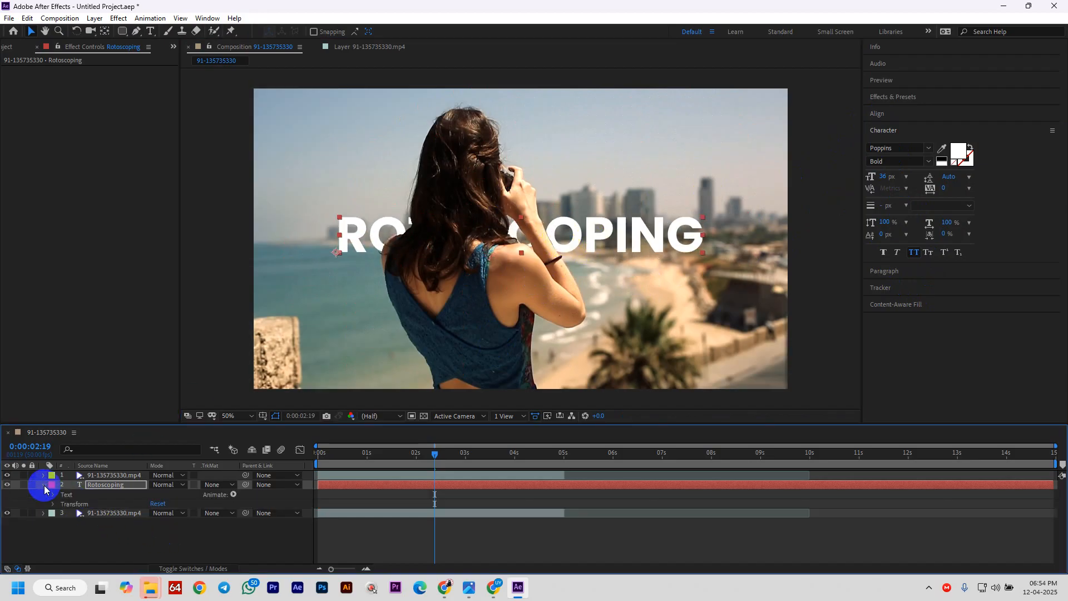
right_click(105, 490)
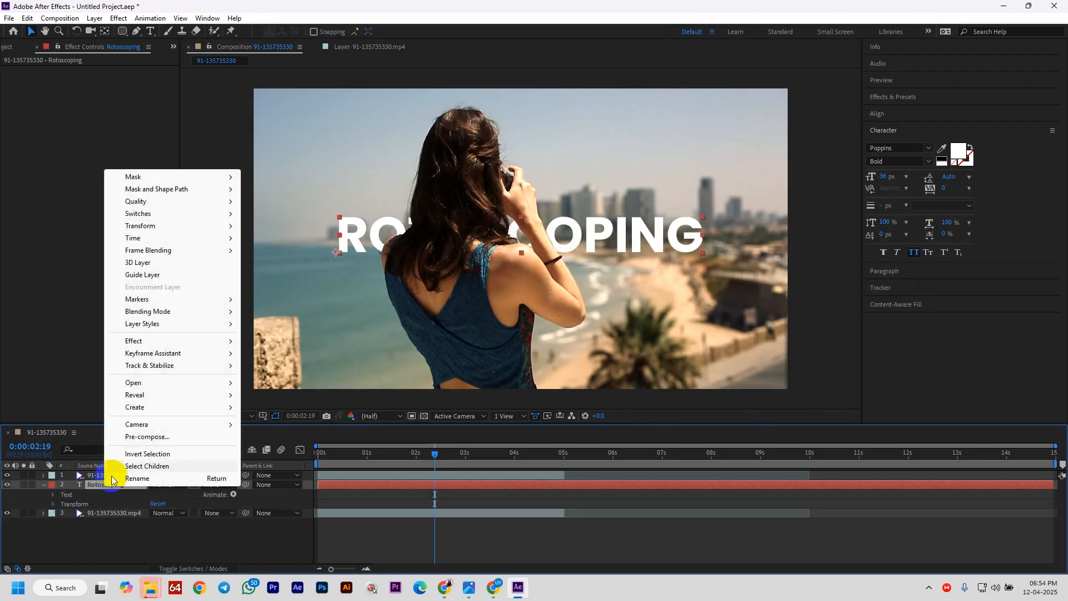
mouse_move(171, 324)
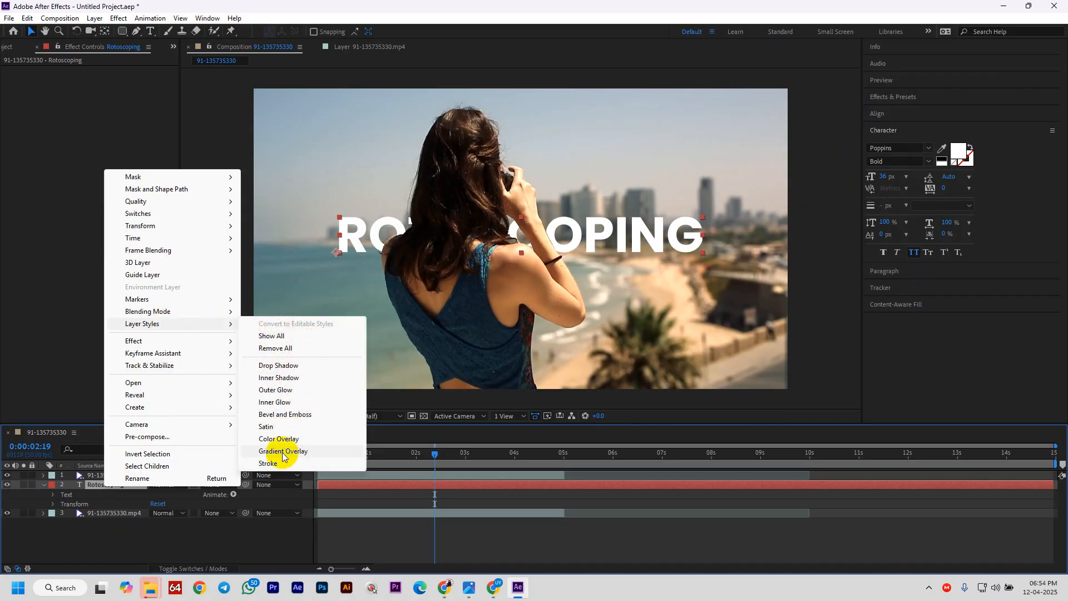
click(275, 366)
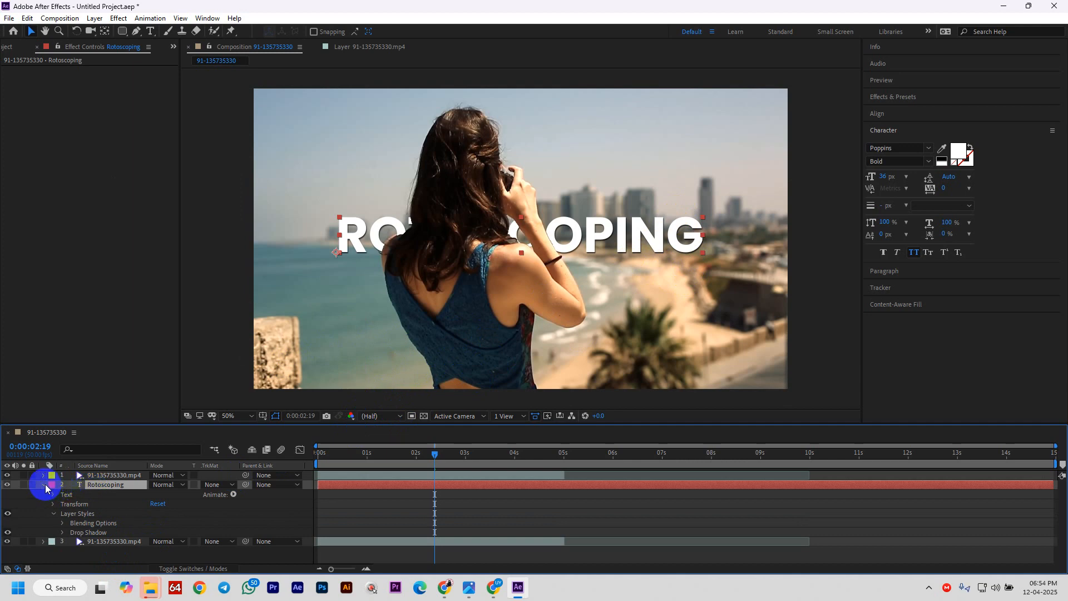
- Recolour the ROTOSCOPING text fill lime green (D6FF67)
double_click(644, 232)
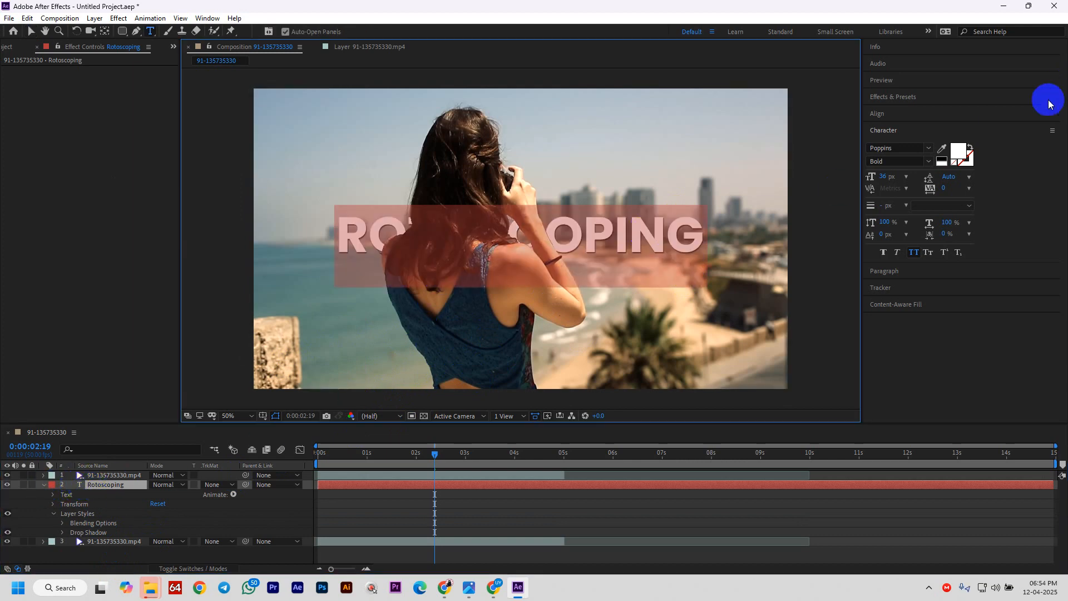
click(958, 151)
drag(114, 107, 181, 36)
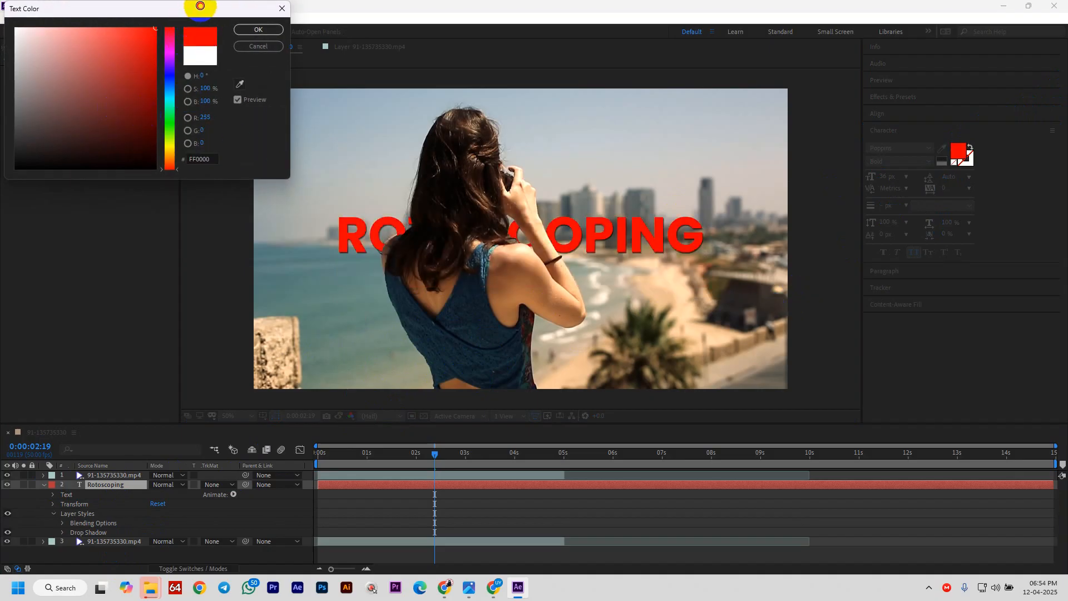
click(240, 84)
click(491, 326)
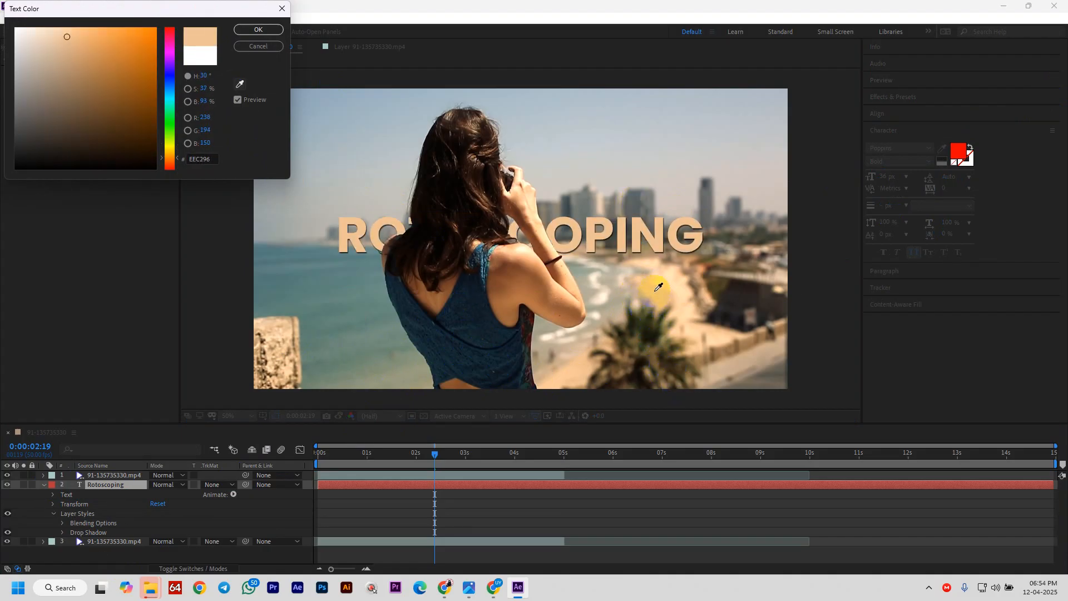
mouse_move(98, 37)
mouse_down()
mouse_move(114, 35)
mouse_move(102, 30)
mouse_up()
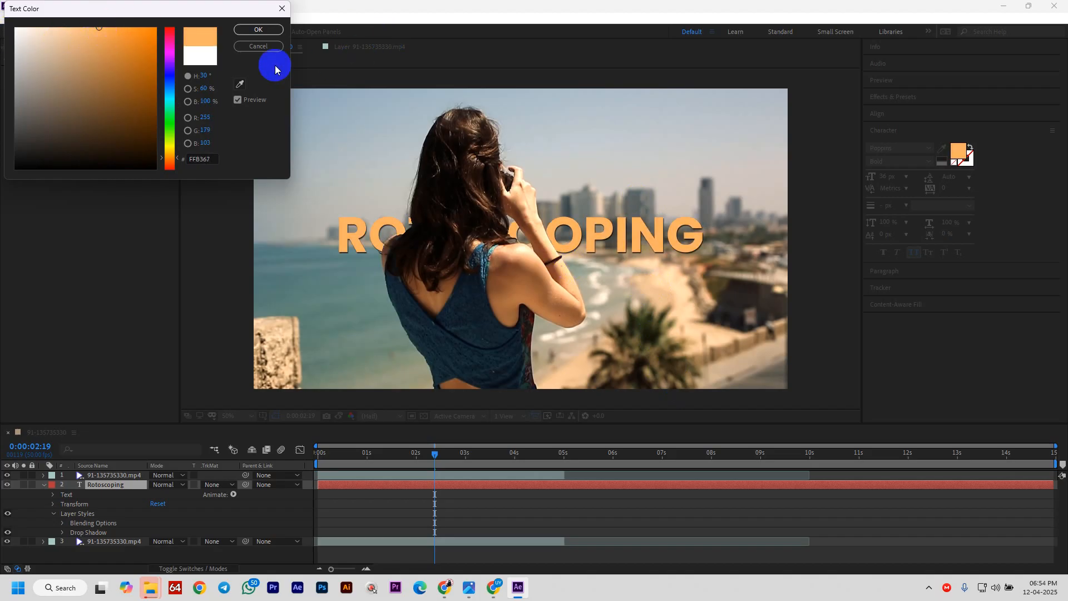
click(268, 37)
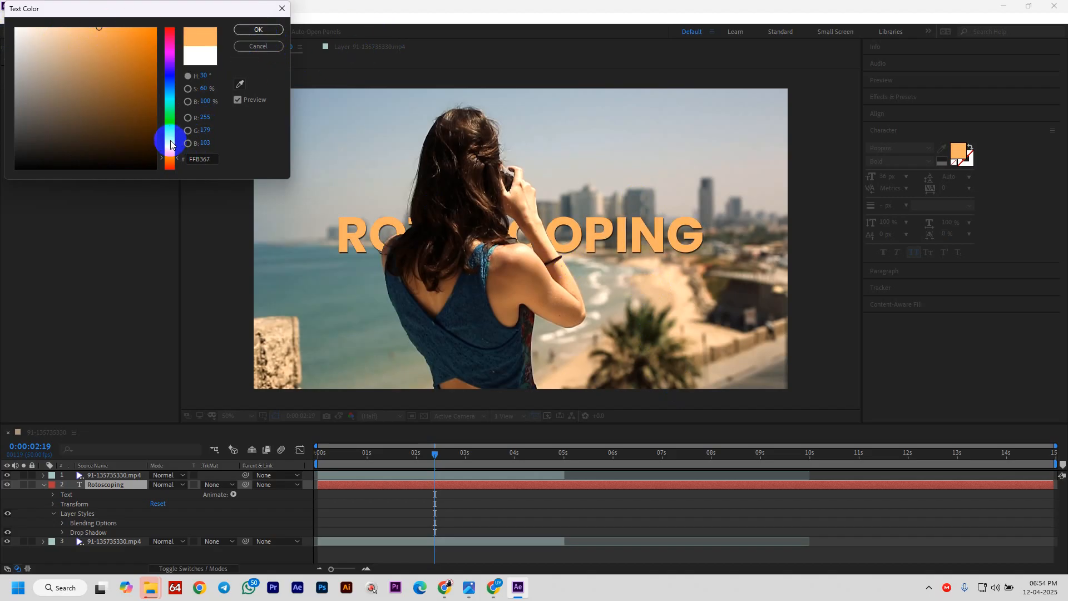
drag(171, 145, 173, 142)
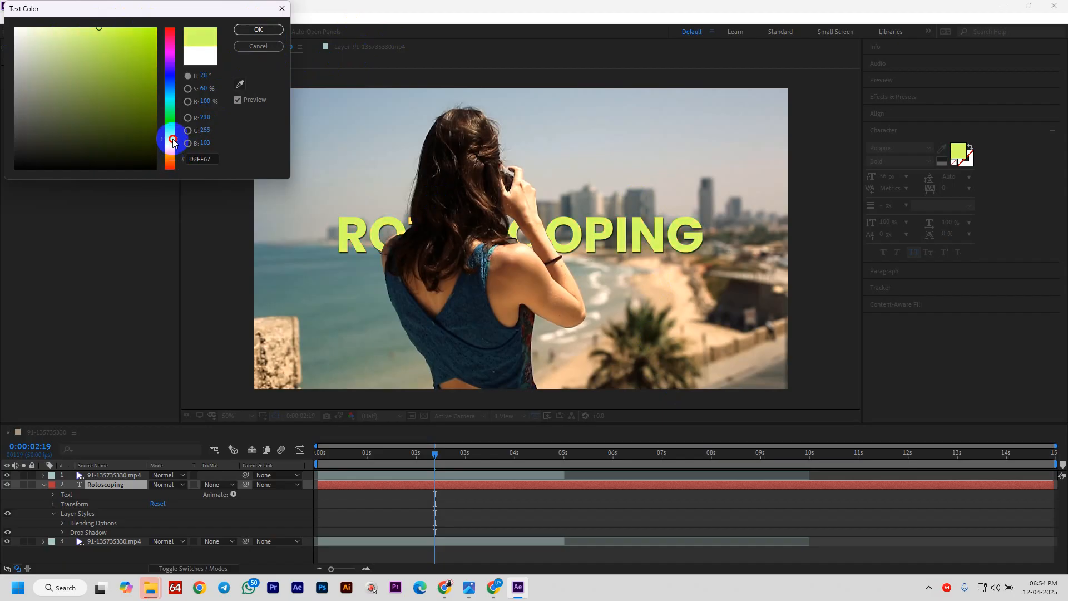
click(258, 29)
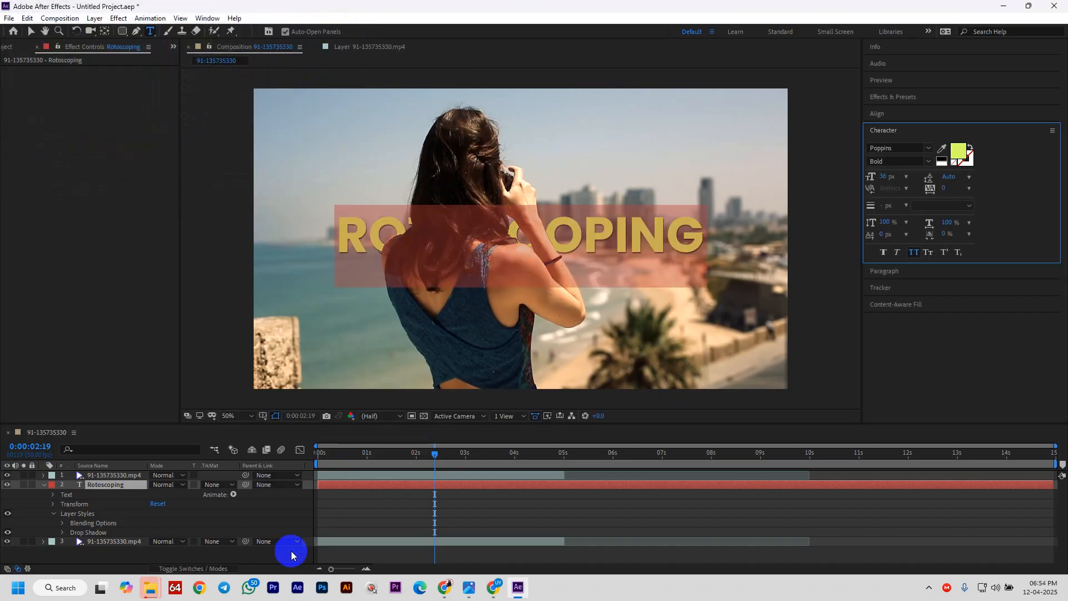
click(44, 485)
click(63, 525)
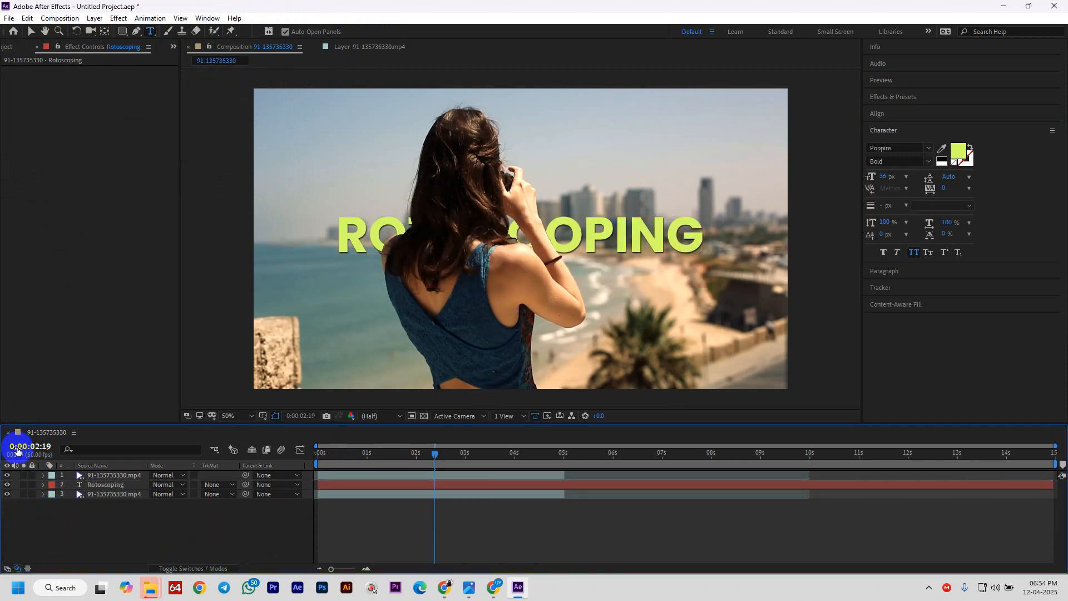
- Undo an accidental move of the woman layer, then lock the woman and background video layers
click(29, 33)
click(459, 170)
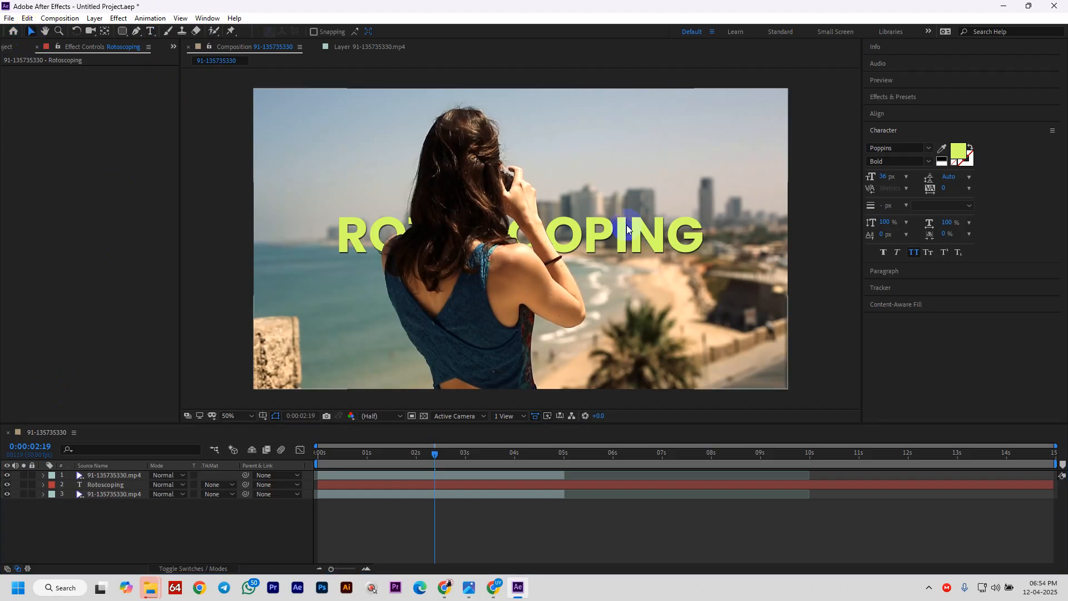
drag(626, 225, 635, 259)
key(ctrl+z)
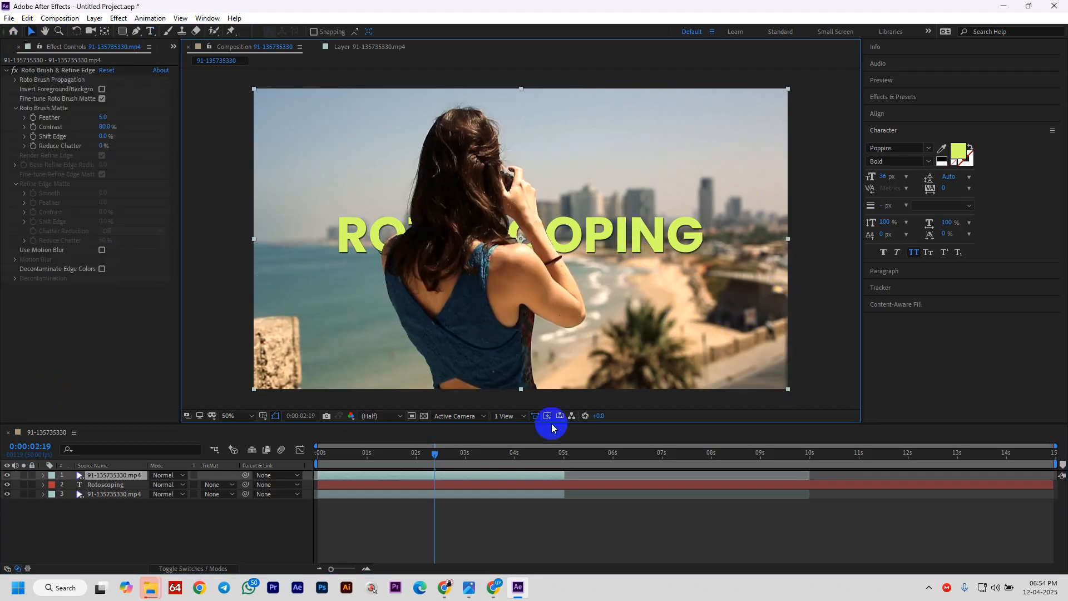
click(23, 475)
click(23, 475)
click(32, 475)
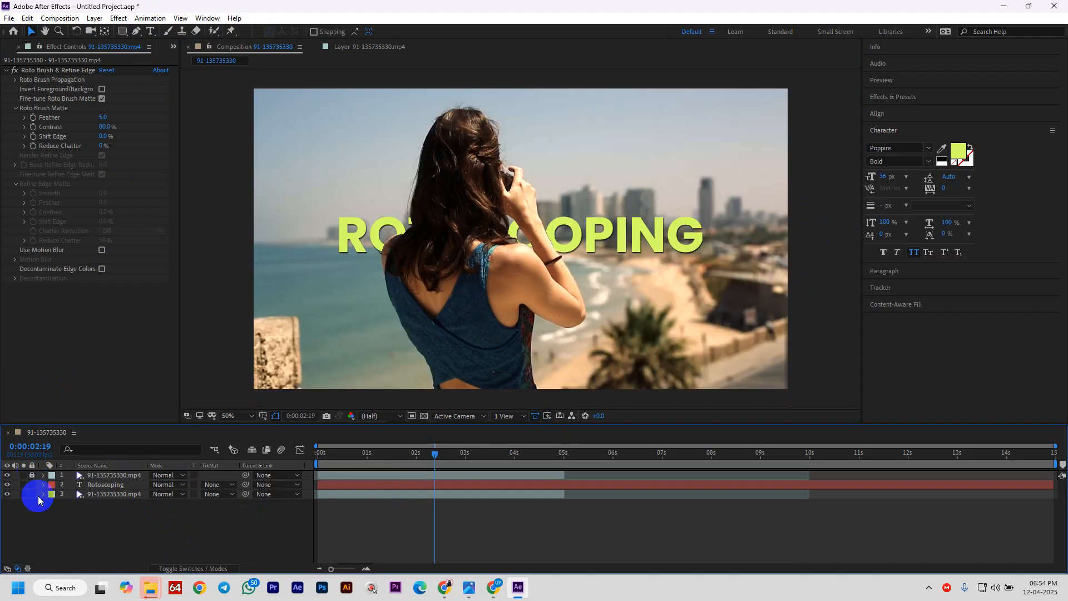
click(33, 494)
- Reposition and rescale the ROTOSCOPING title in the comp with the Selection tool
click(612, 271)
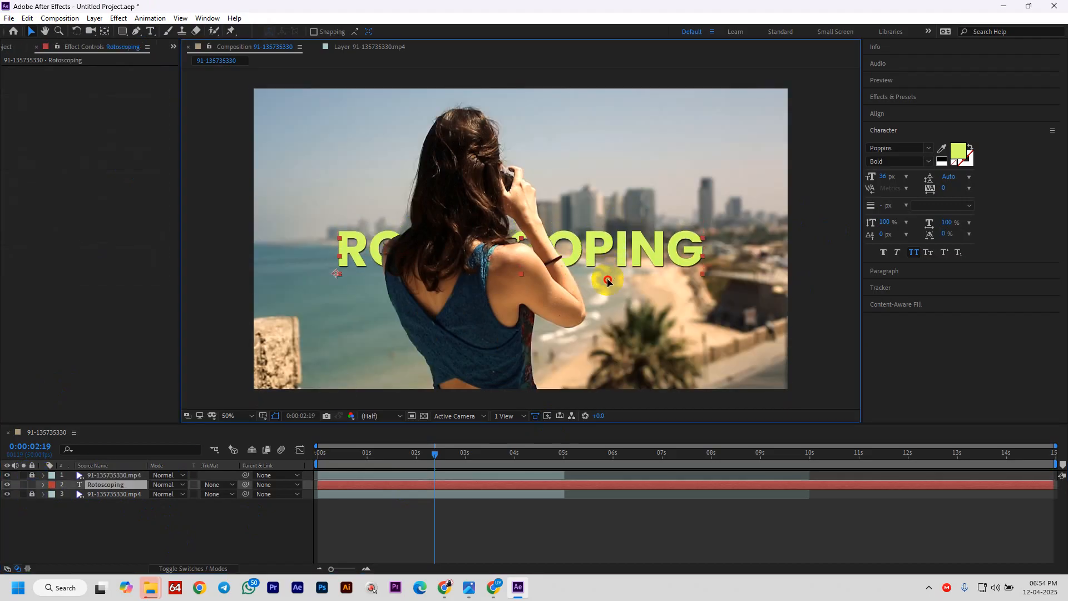
drag(608, 281, 618, 254)
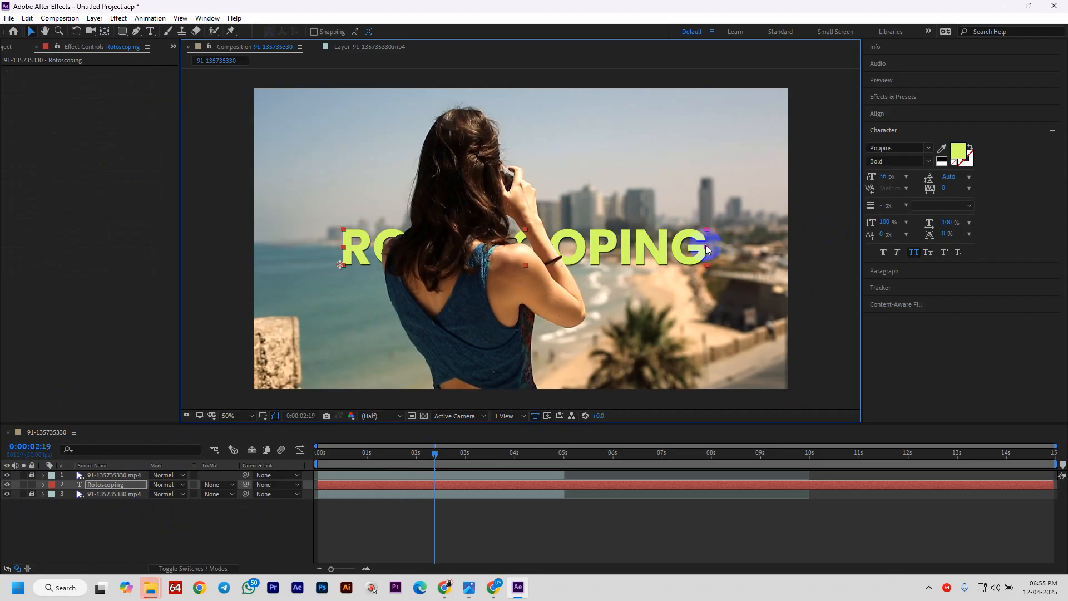
mouse_move(707, 248)
mouse_down()
mouse_move(740, 248)
mouse_move(660, 250)
mouse_up()
click(380, 265)
drag(331, 239, 346, 233)
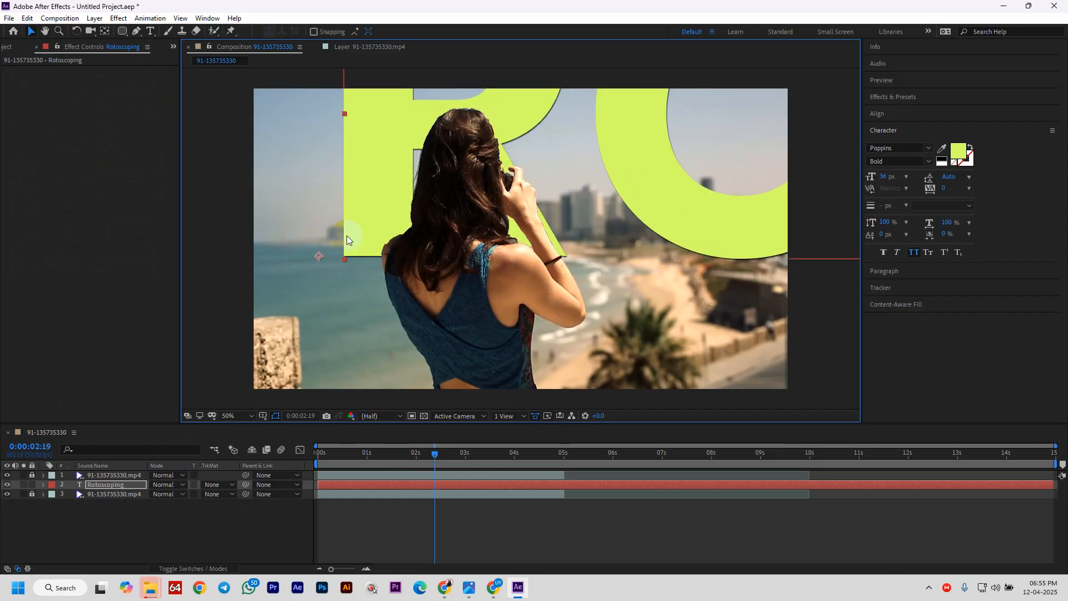
key(ctrl+z)
drag(718, 242, 691, 238)
- Duplicate the Rotoscoping layer, move the copy to the top of the stack, and hide it
click(99, 486)
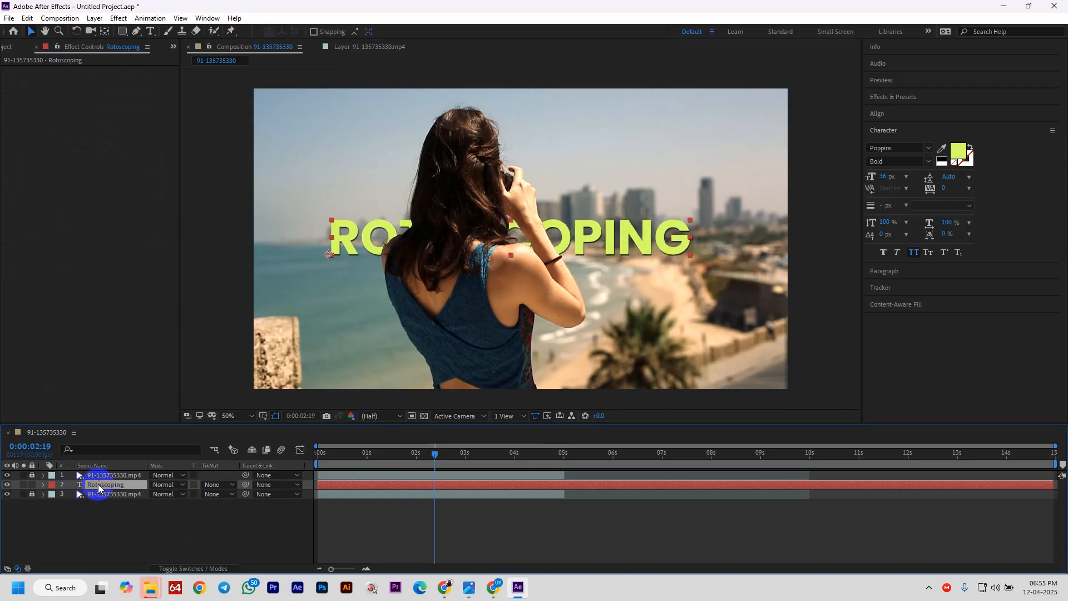
key(ctrl+d)
drag(106, 487, 100, 473)
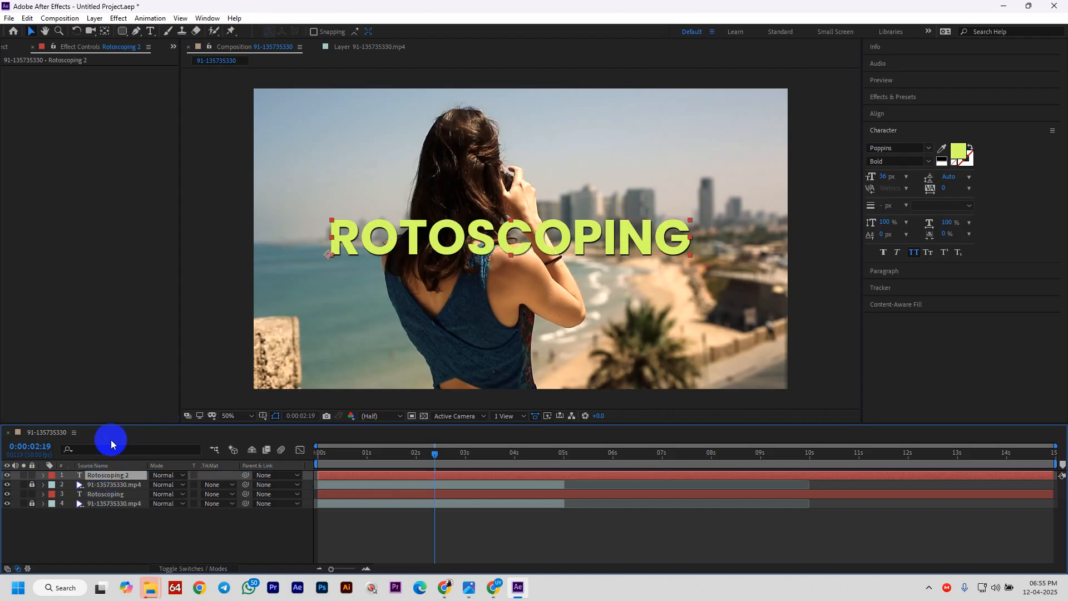
click(9, 476)
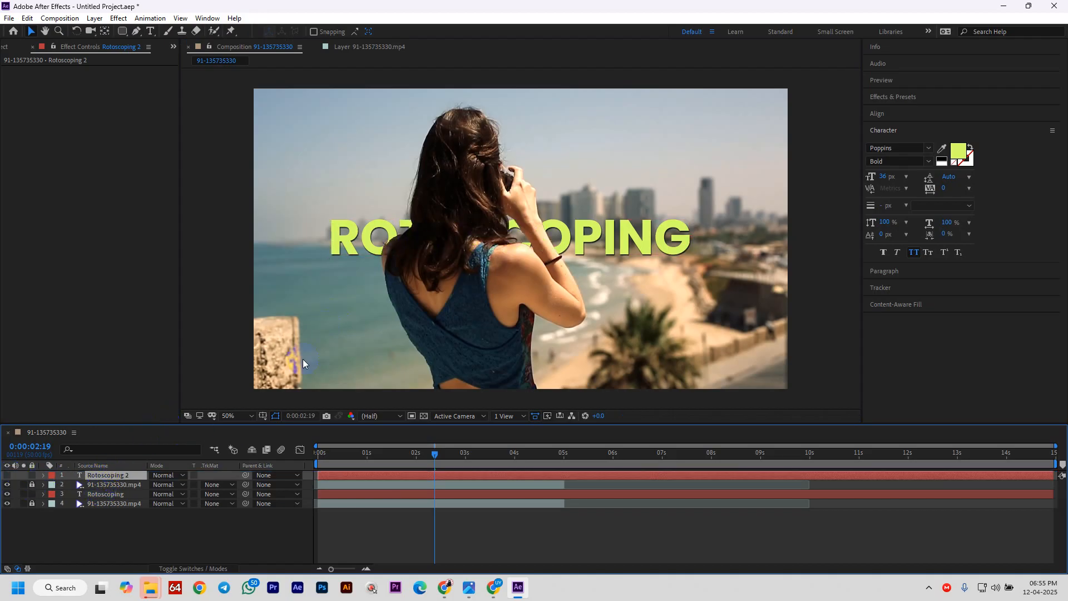
click(99, 496)
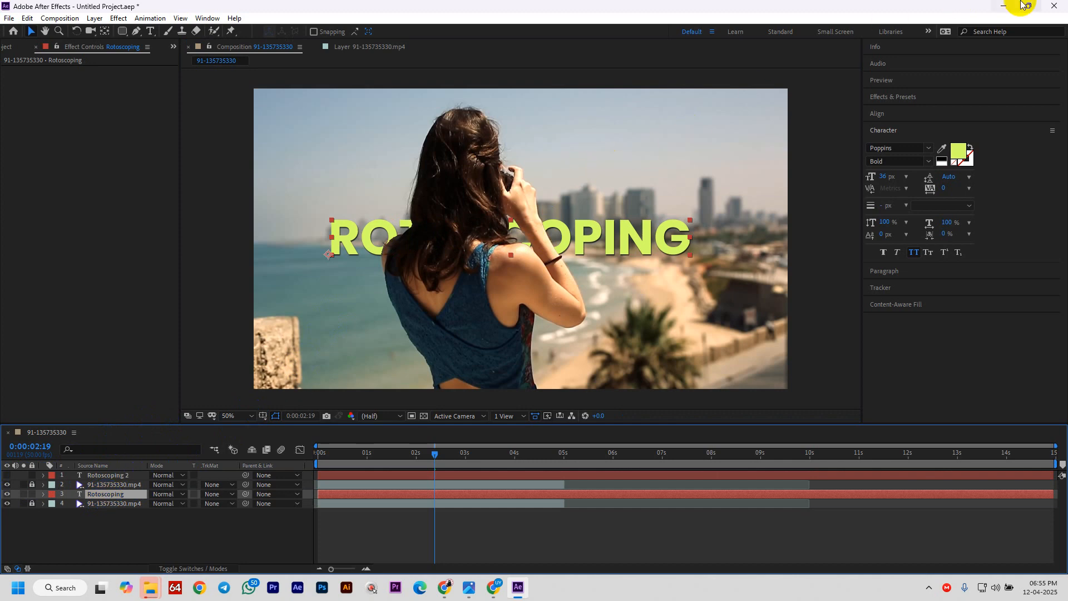
- Search Effects & Presets for 'bul' to find the Bullet Train preset
click(888, 100)
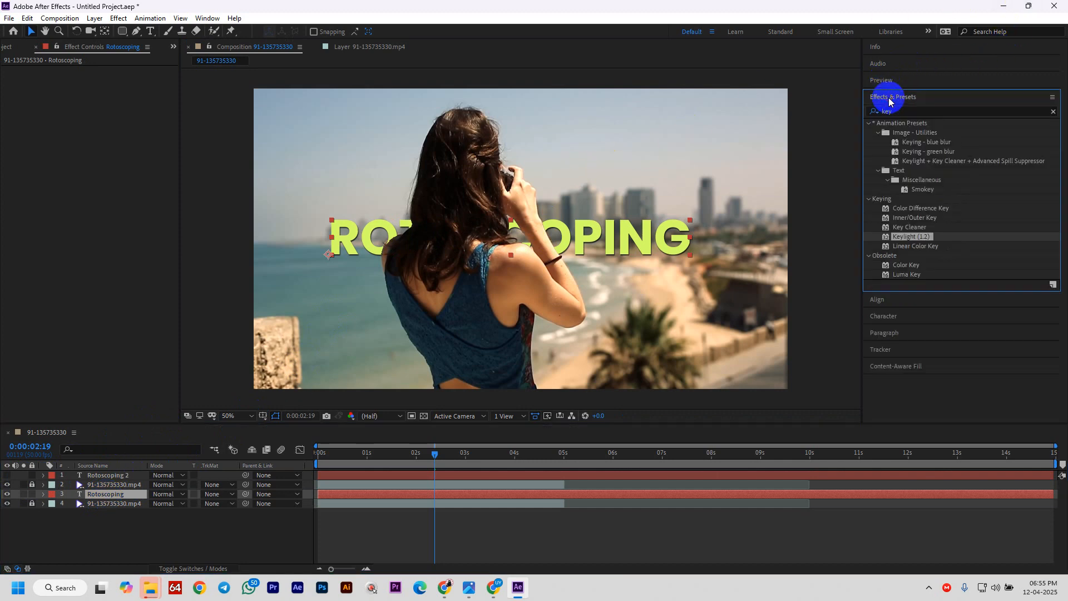
click(914, 112)
key(BackSpace)
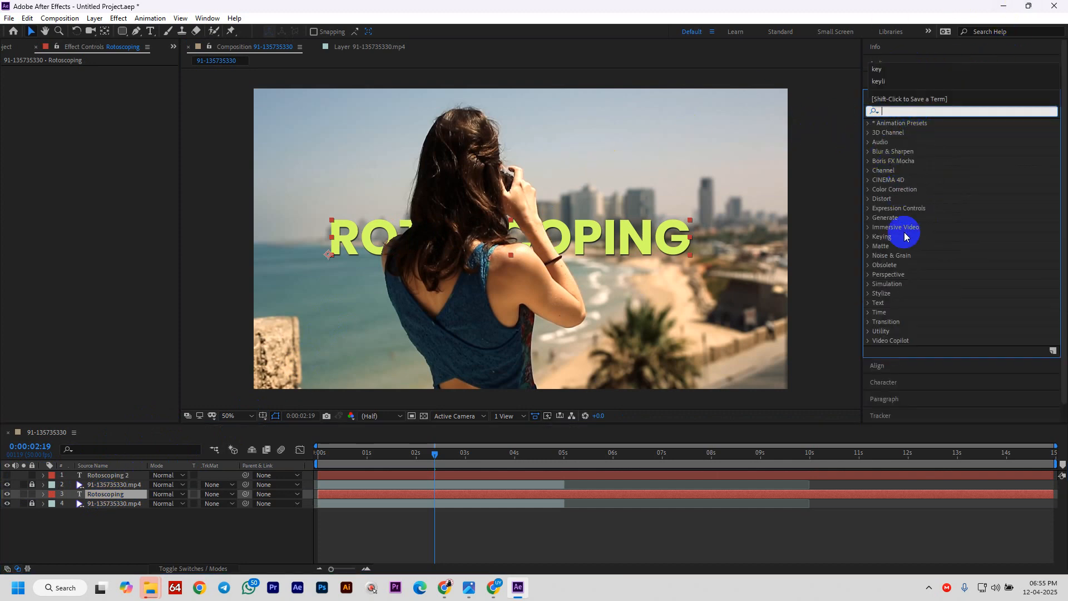
click(869, 303)
scroll(923, 314, down, 2)
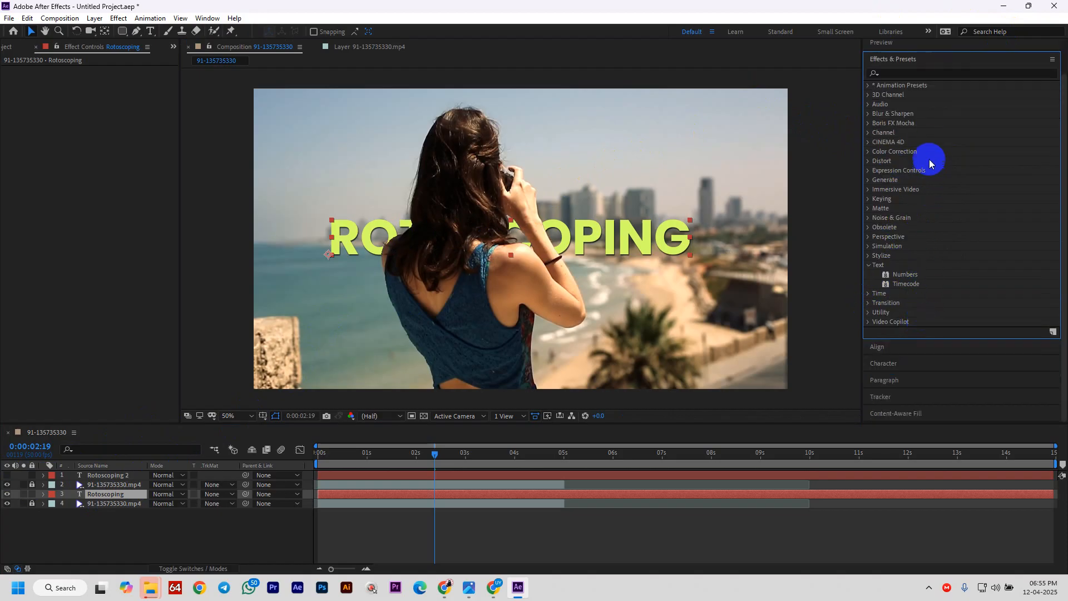
scroll(930, 156, up, 2)
click(888, 109)
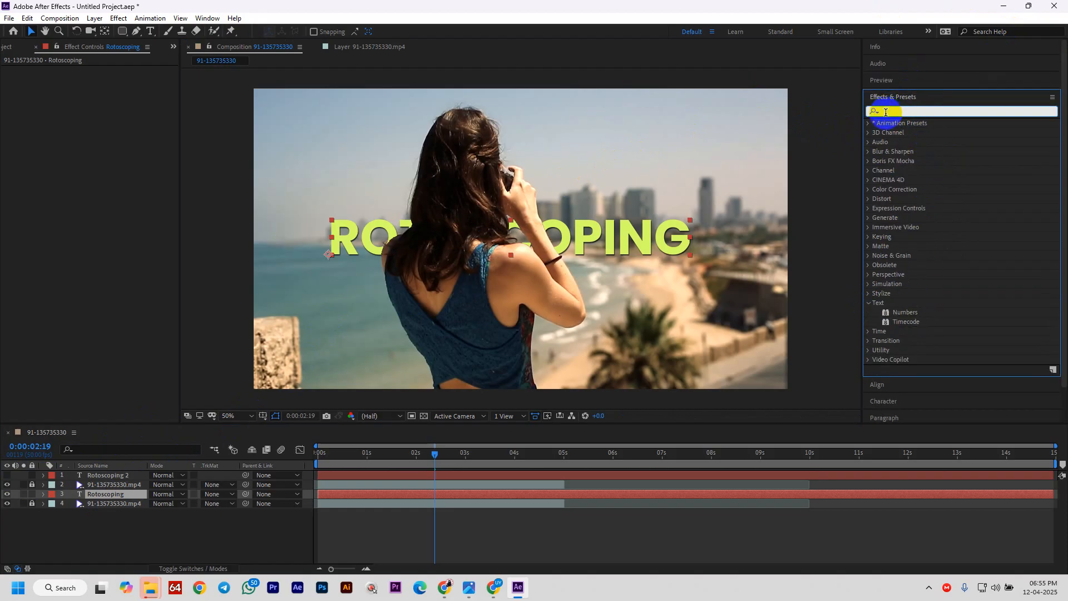
text(bul)
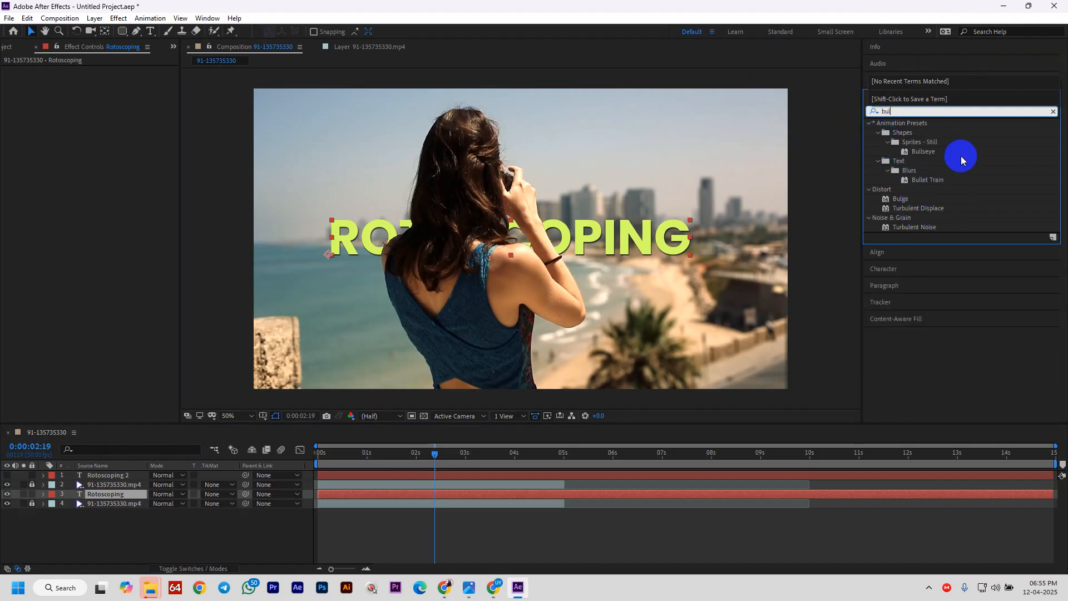
click(942, 180)
- Apply Bullet Train to the Rotoscoping title layer and preview the animation from the start
drag(935, 184, 609, 244)
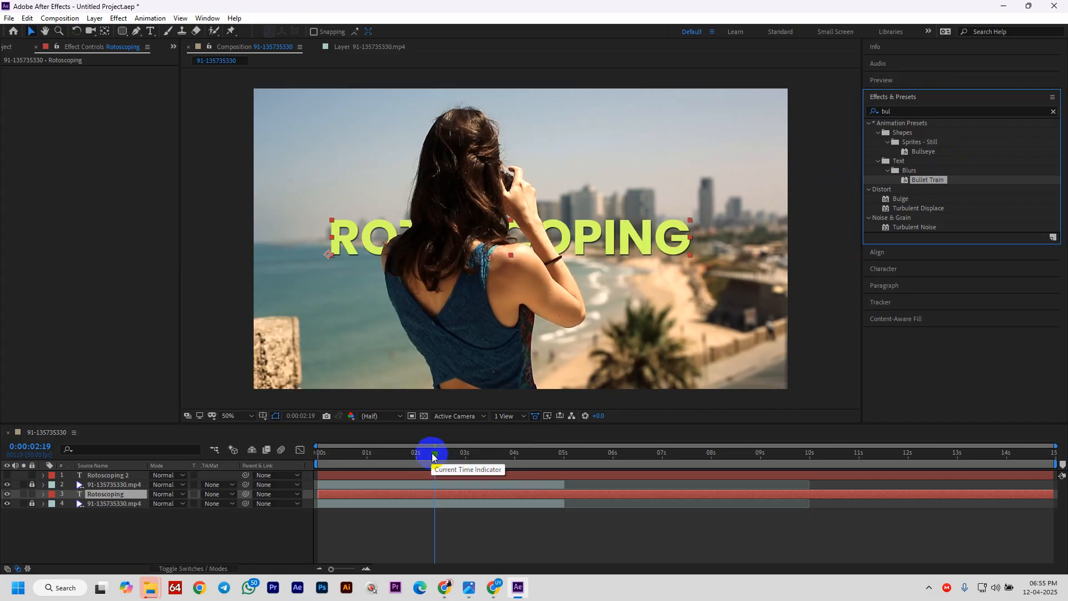
drag(434, 453, 238, 452)
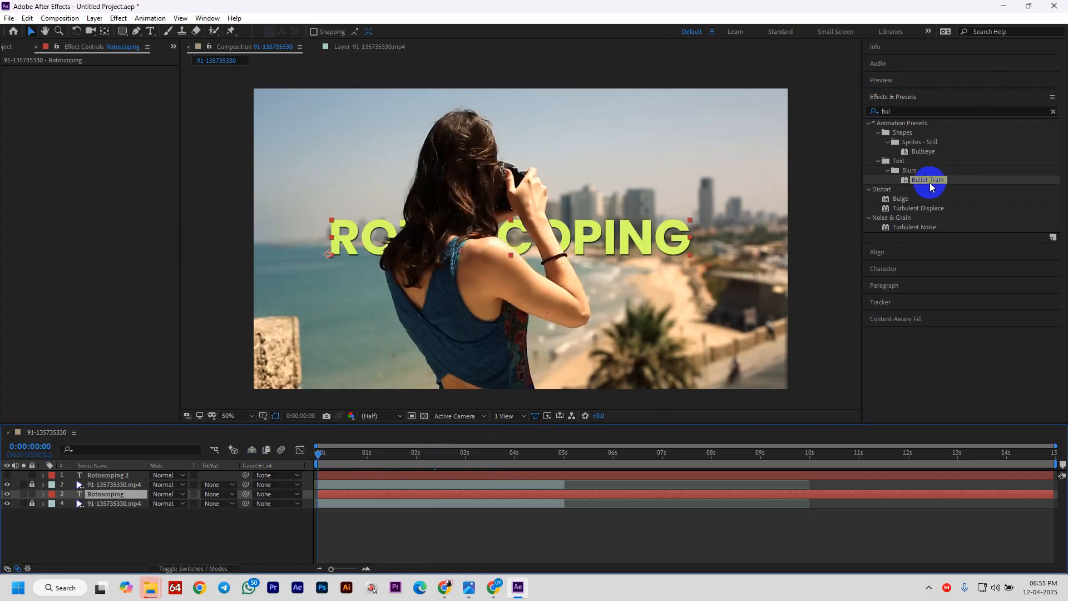
drag(926, 180, 618, 239)
key(space)
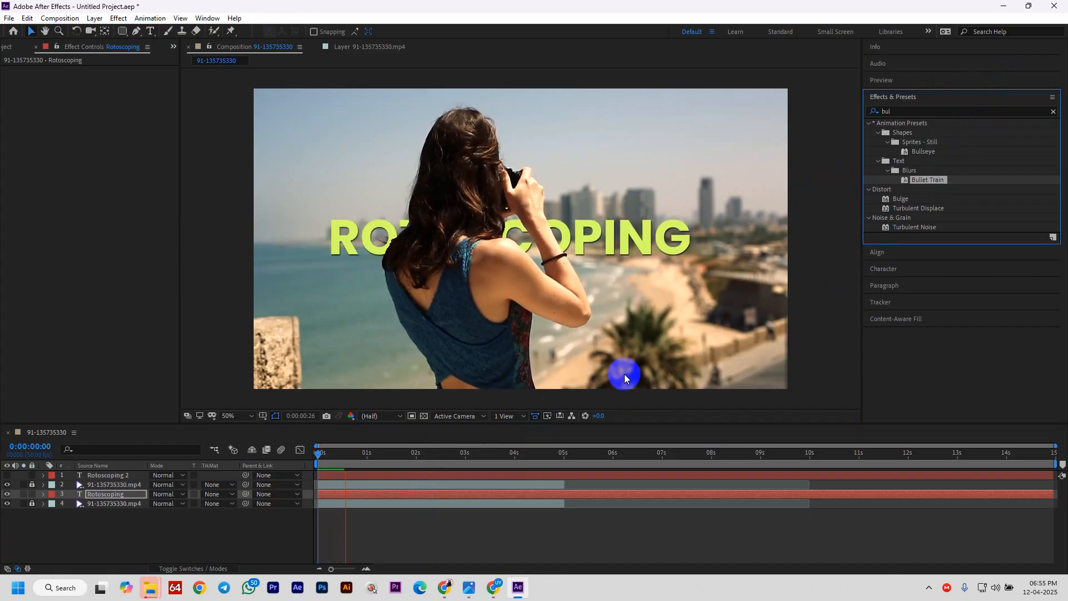
key(space)
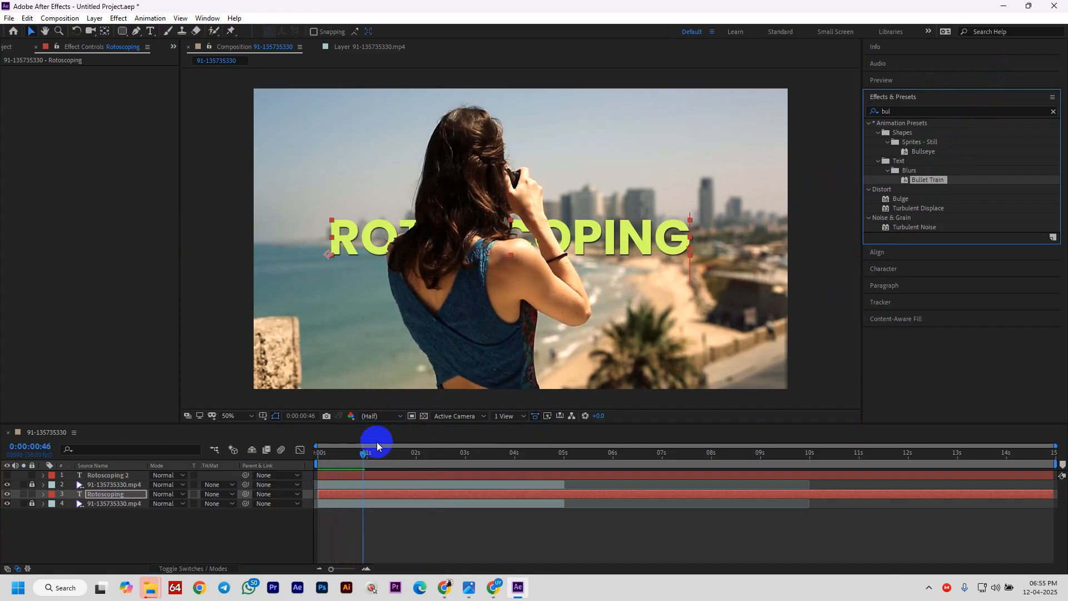
drag(359, 455, 221, 477)
key(space)
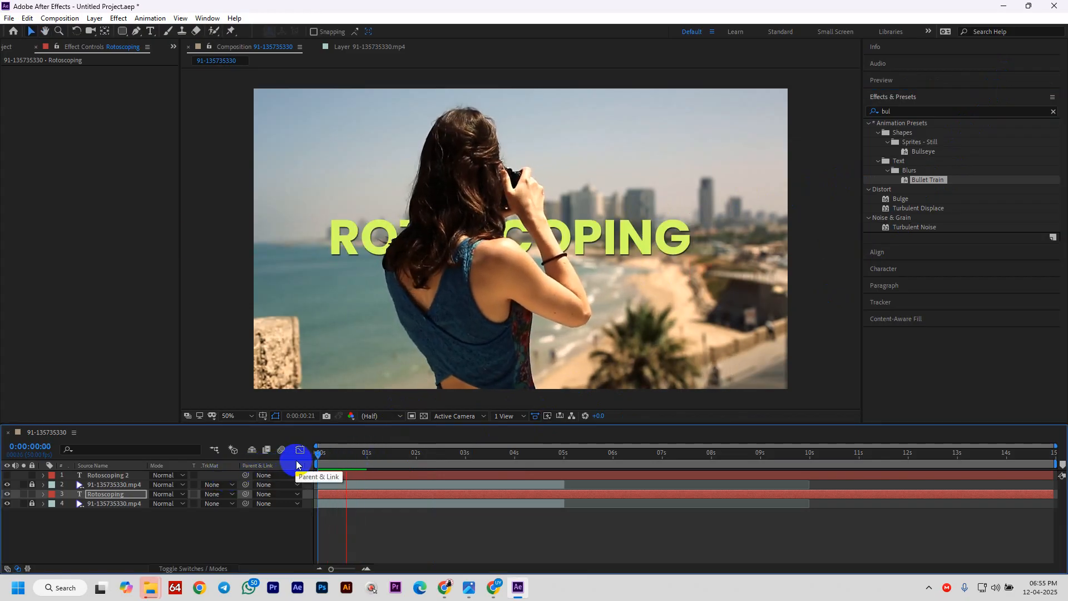
key(space)
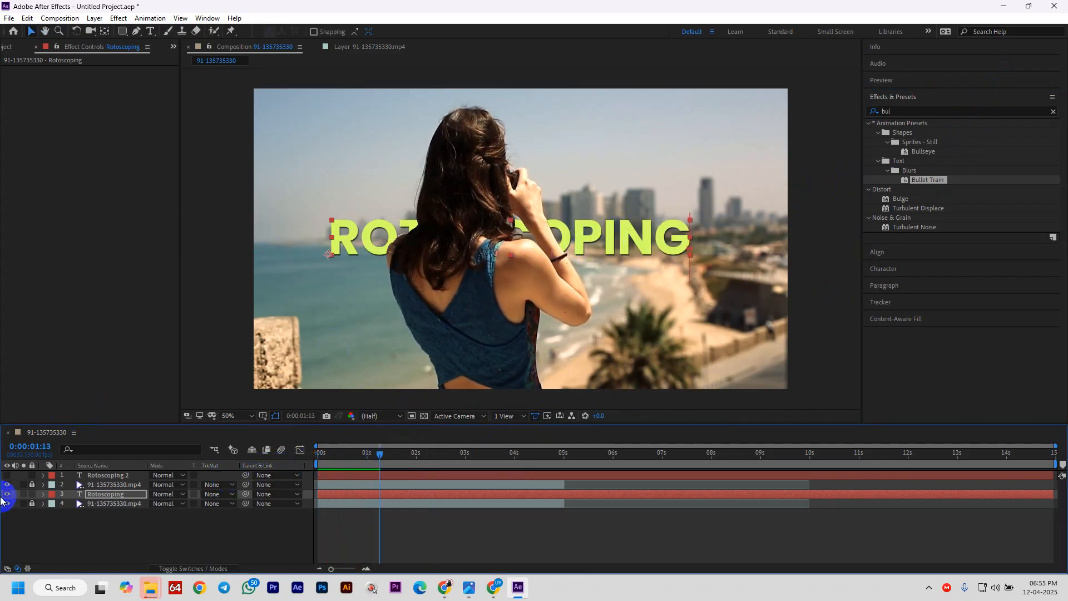
- Make the duplicate Rotoscoping 2 title layer visible again
click(2, 478)
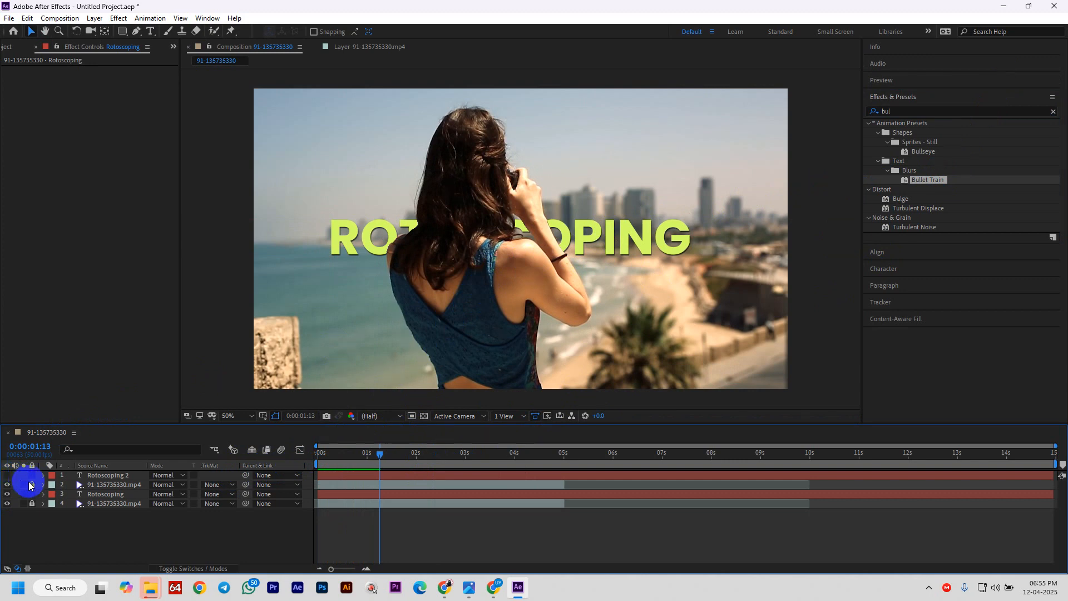
click(89, 476)
click(4, 476)
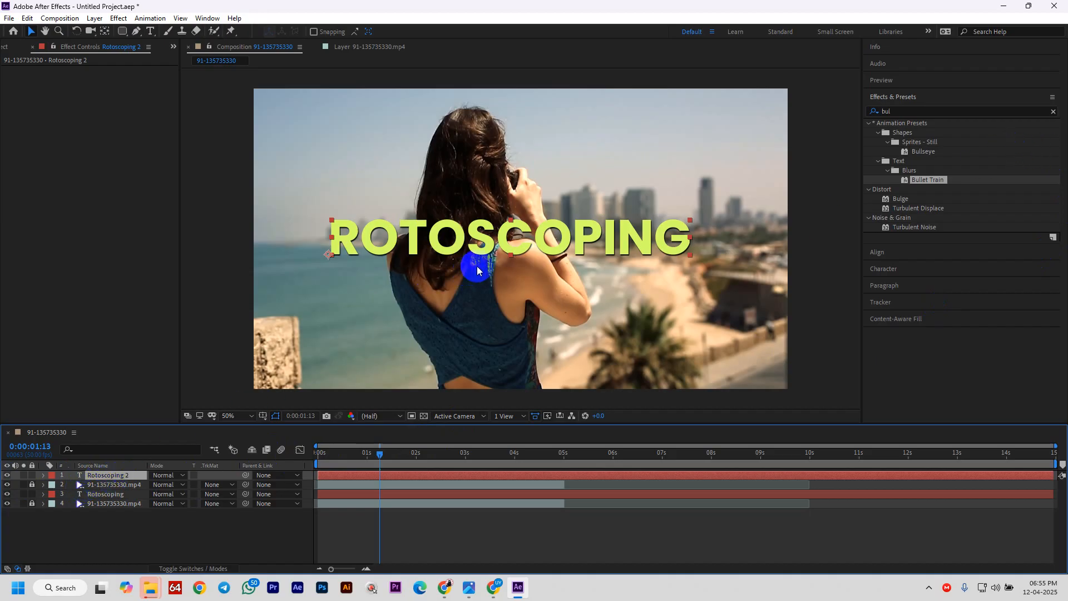
- Swap fill and stroke on the Rotoscoping 2 text and thicken its outline stroke
double_click(519, 228)
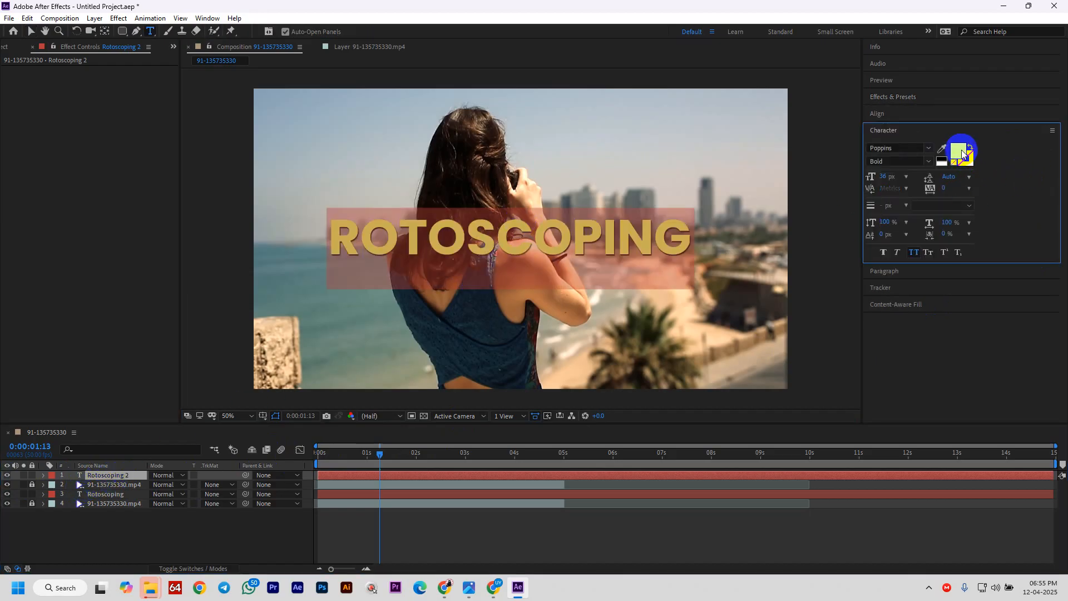
click(969, 148)
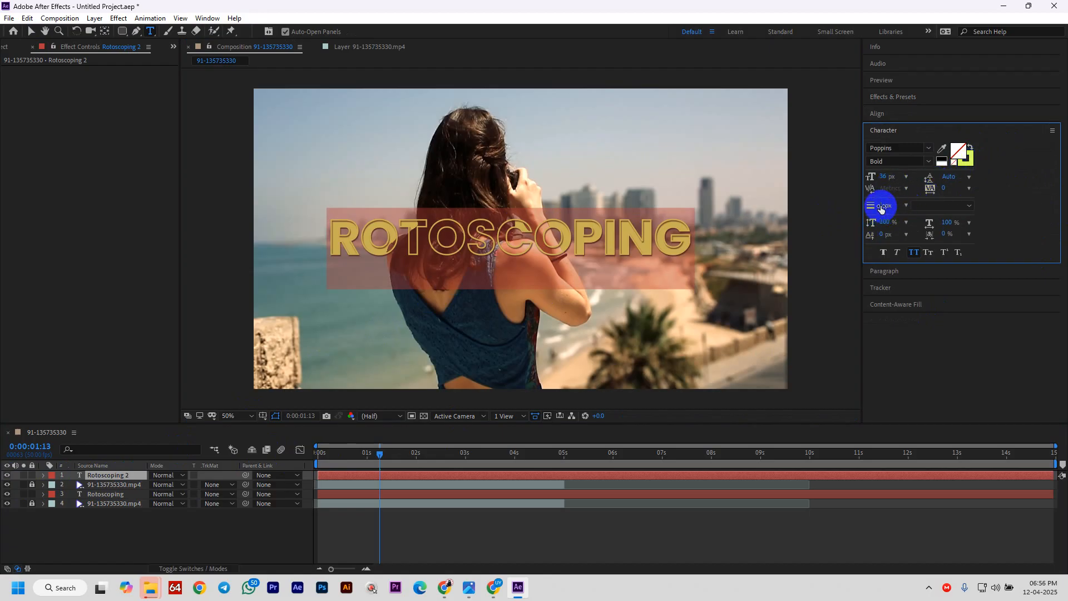
drag(877, 205, 872, 203)
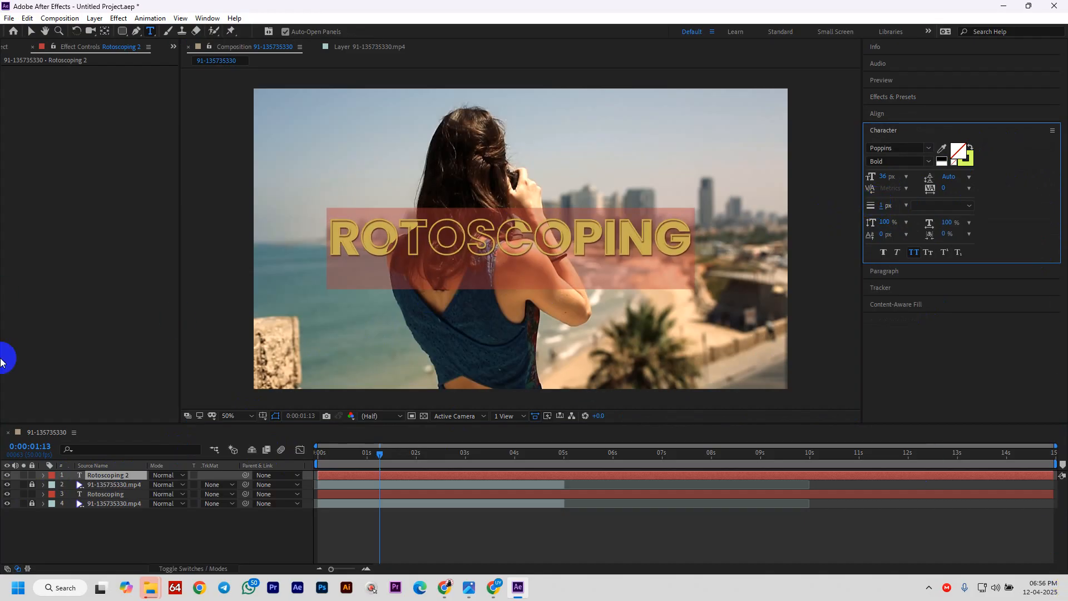
click(31, 31)
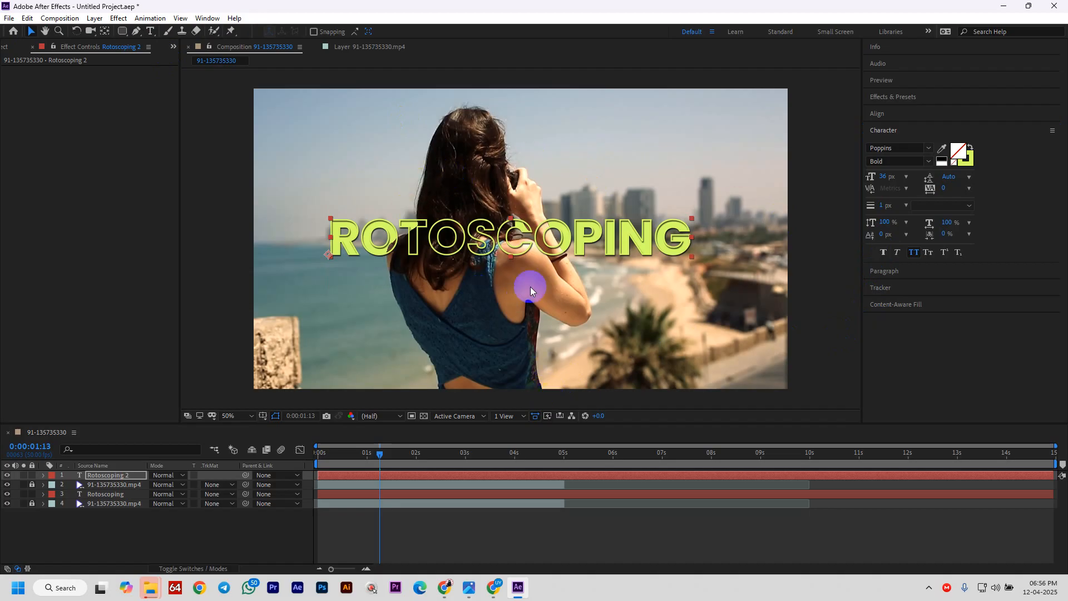
- Preview the title animation from the first frame
drag(389, 467, 289, 468)
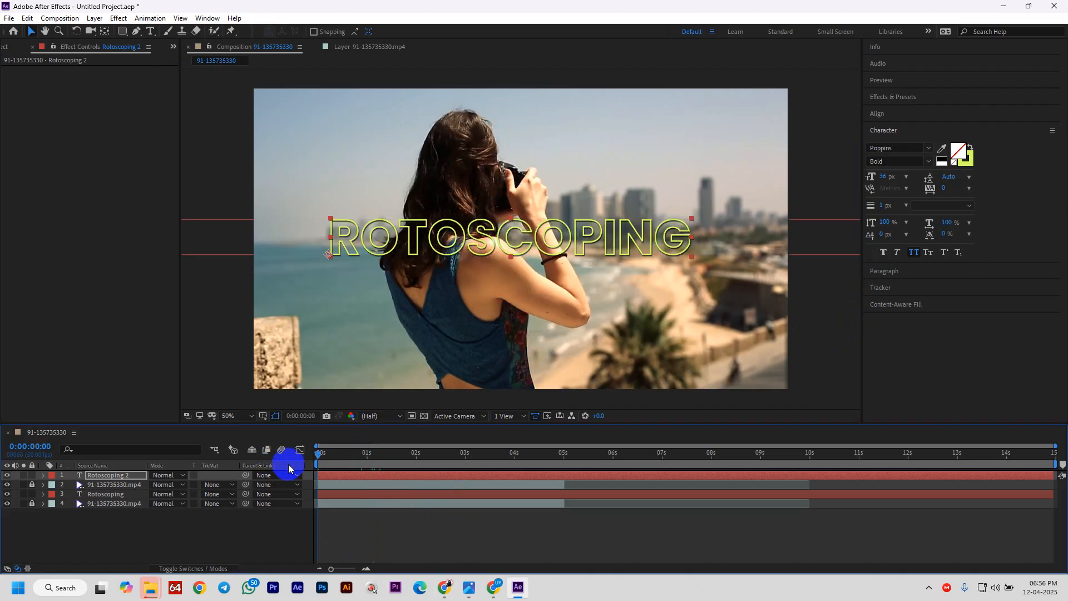
key(space)
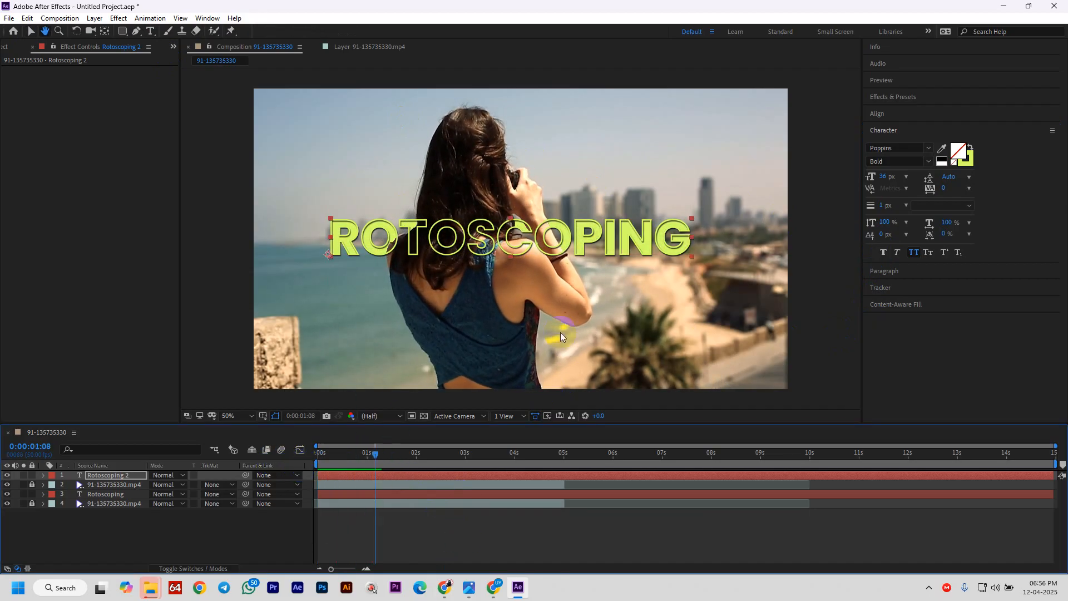
drag(382, 458, 345, 470)
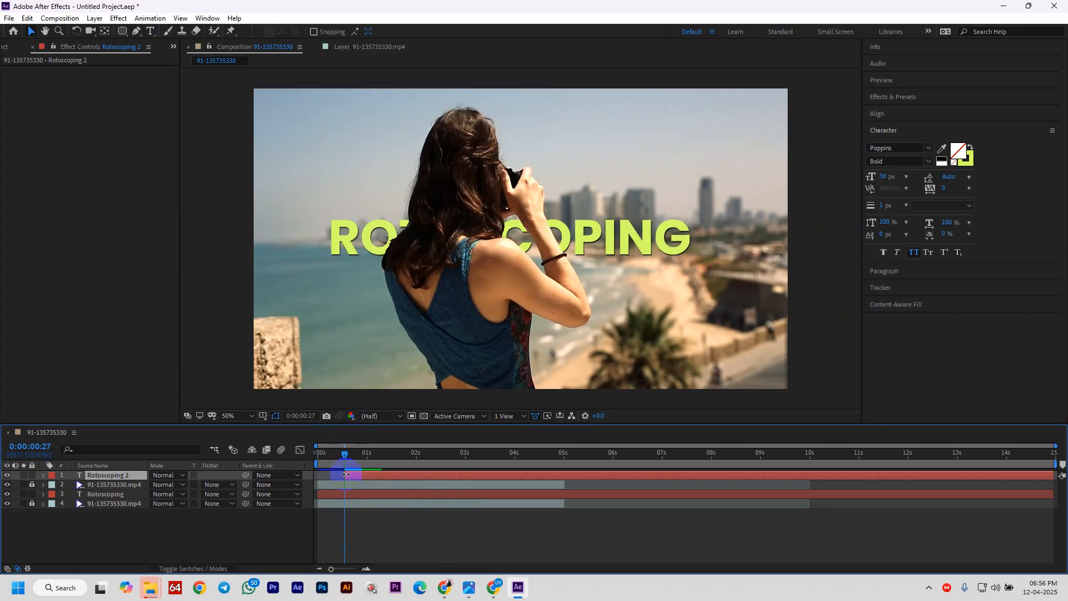
- Replay the title animation preview from the start of the composition
drag(340, 451, 228, 482)
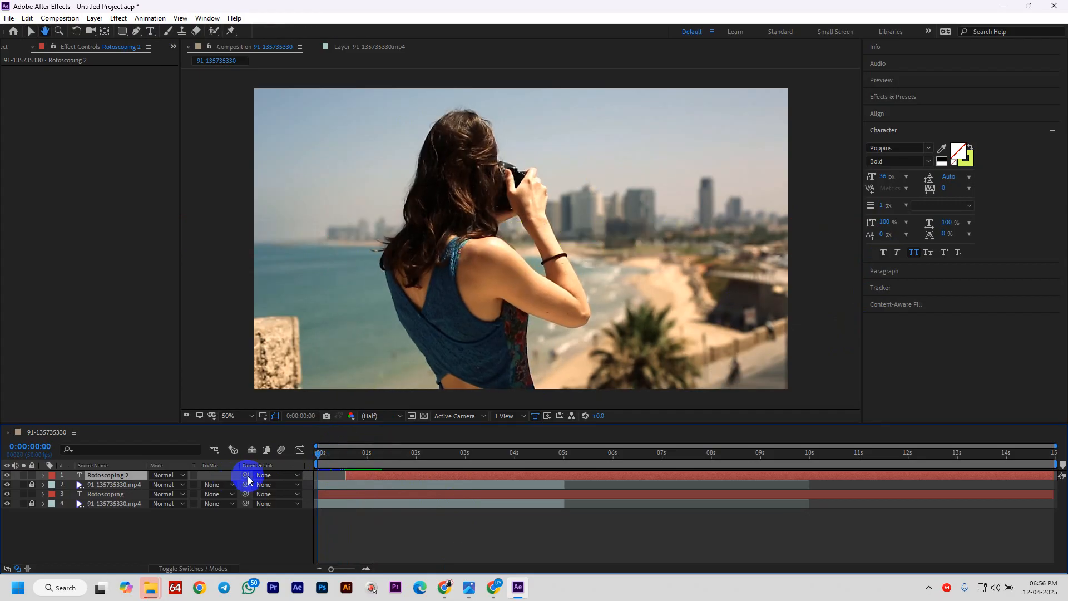
key(space)
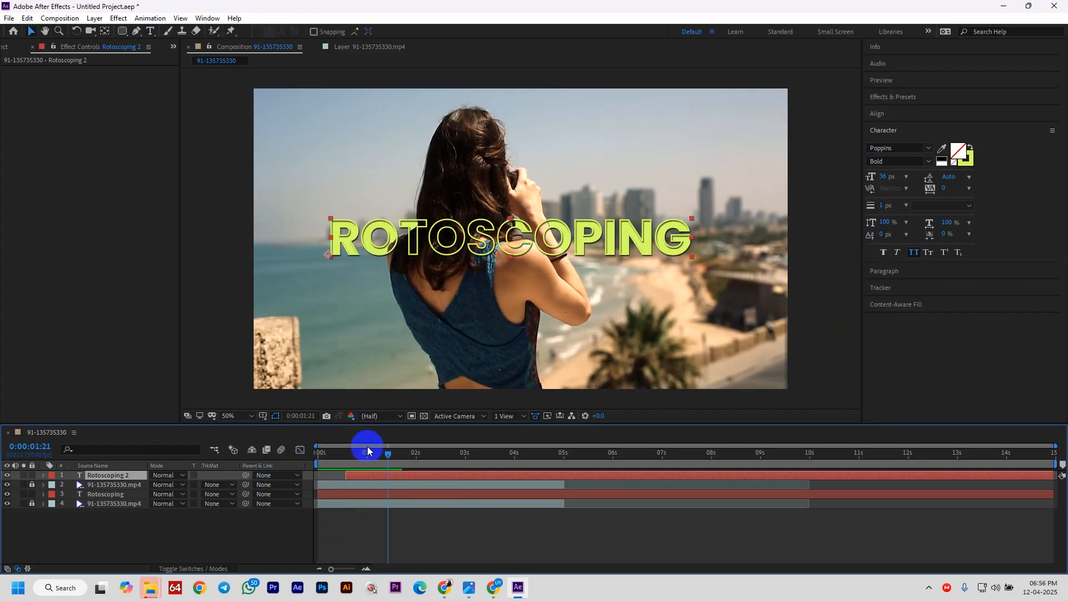
drag(367, 450, 209, 486)
key(space)
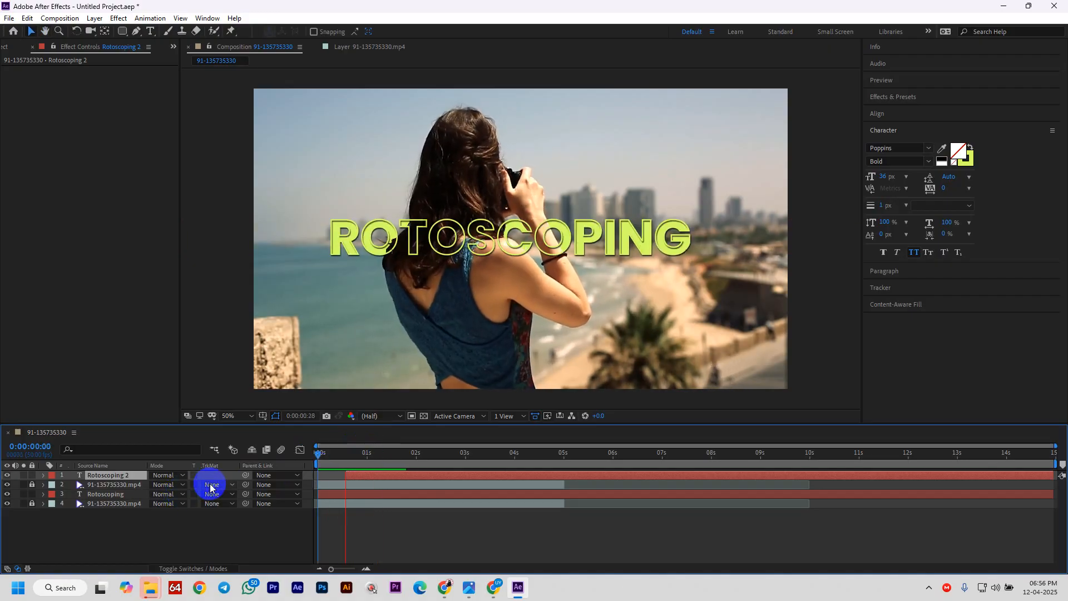
click(371, 479)
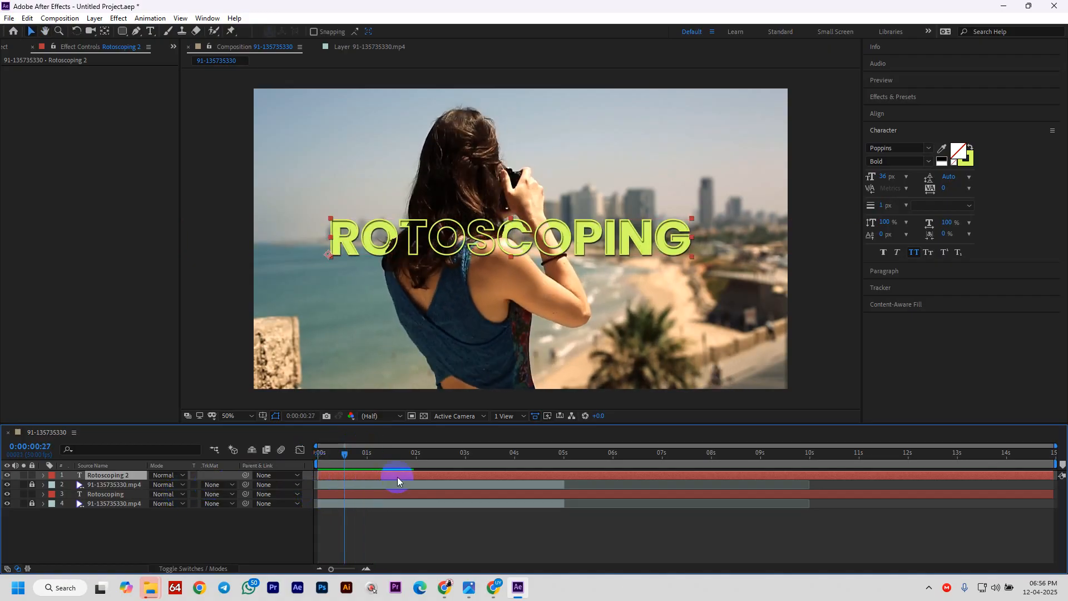
- Apply the Bullet Train preset to the outlined Rotoscoping 2 layer and preview it
click(90, 472)
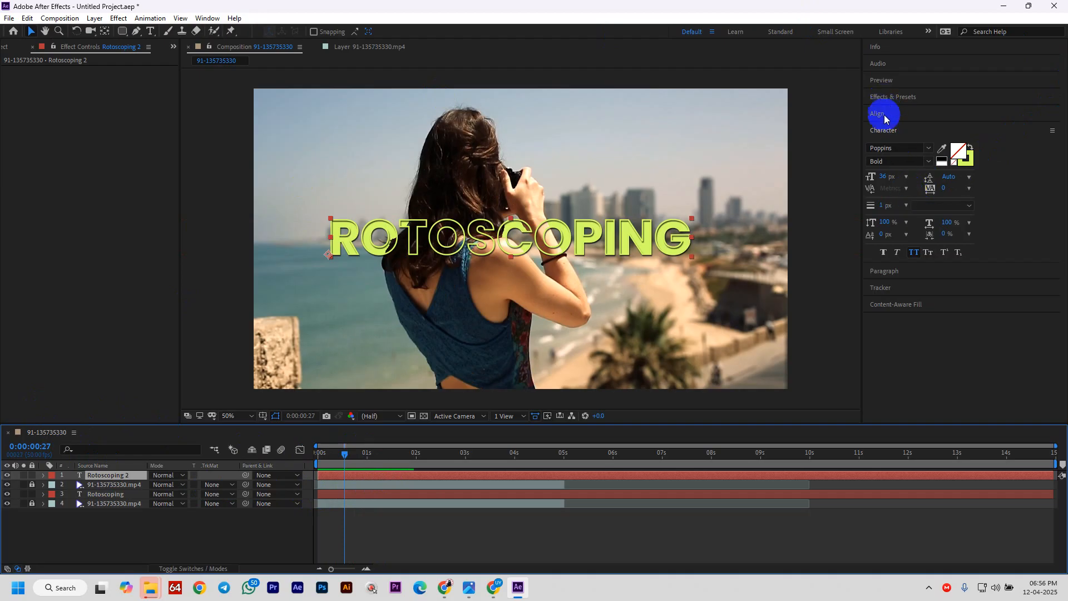
click(896, 97)
drag(918, 179, 122, 473)
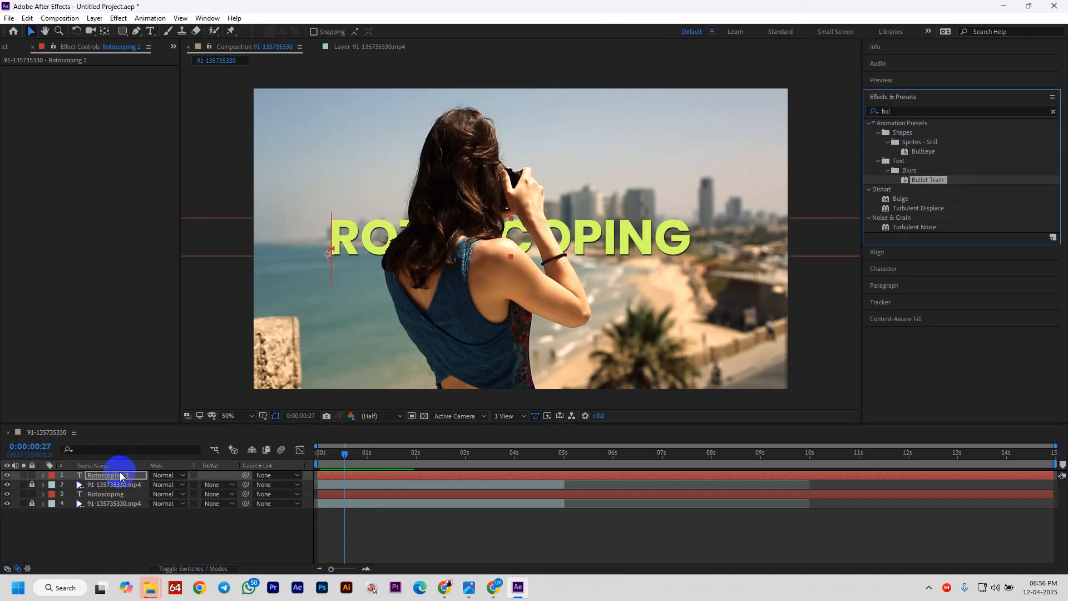
drag(345, 457, 318, 457)
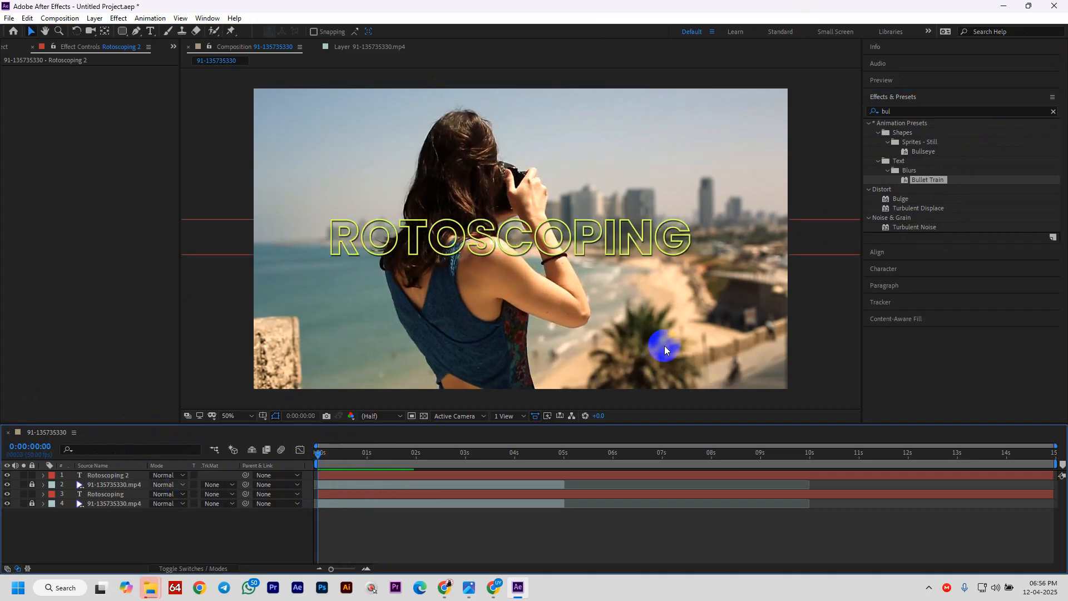
click(925, 174)
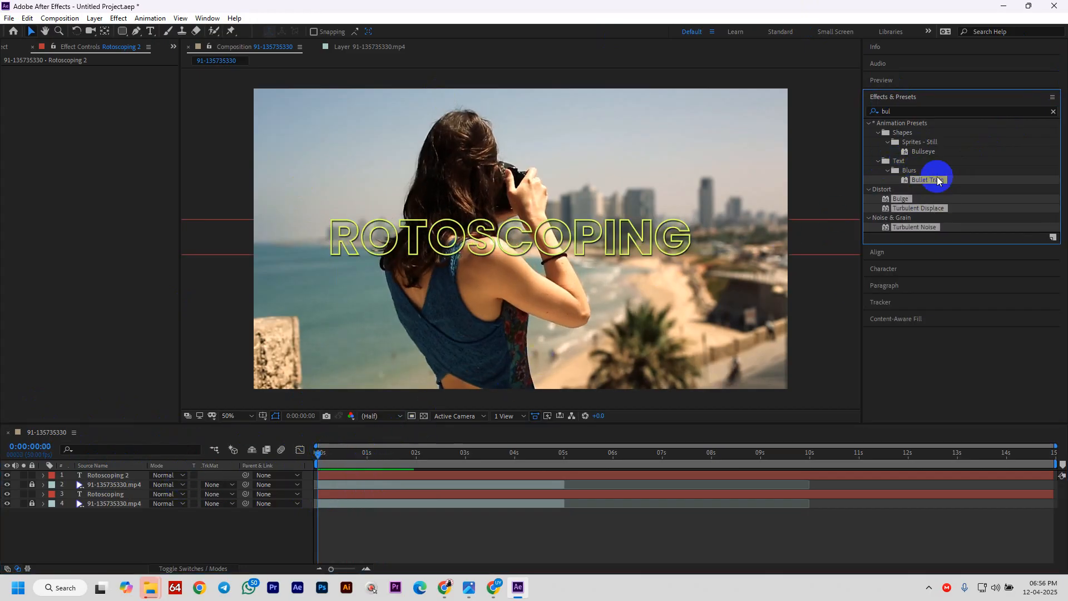
drag(936, 182, 334, 475)
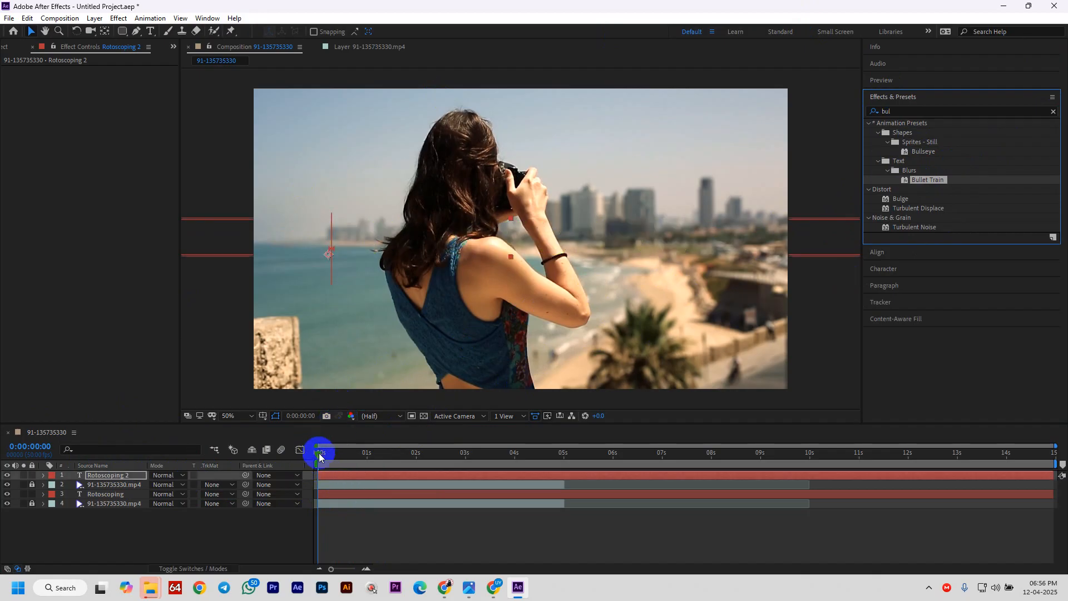
key(space)
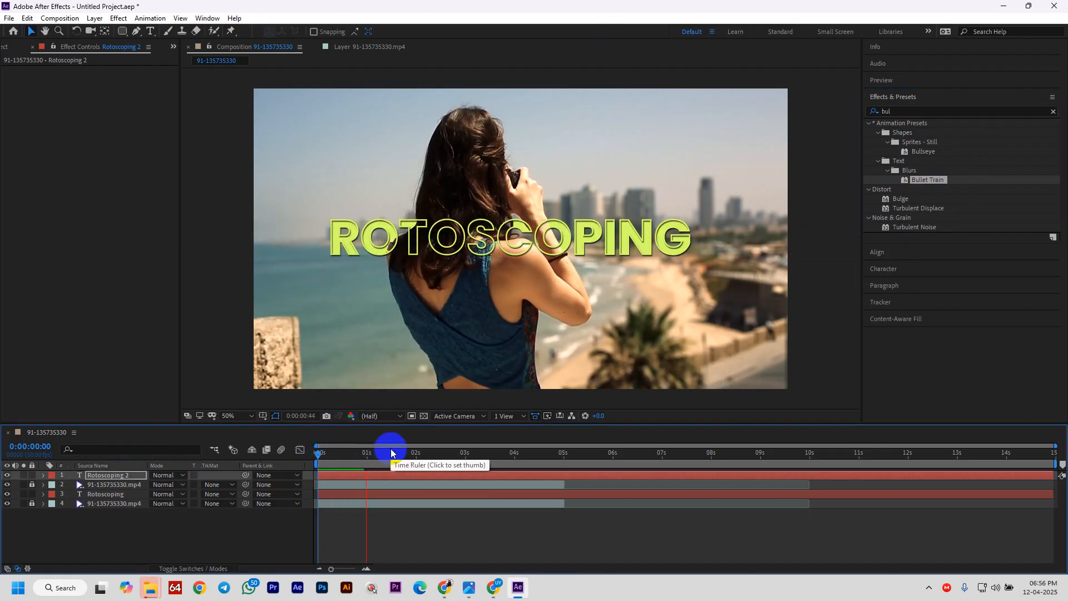
drag(327, 467, 369, 459)
double_click(536, 236)
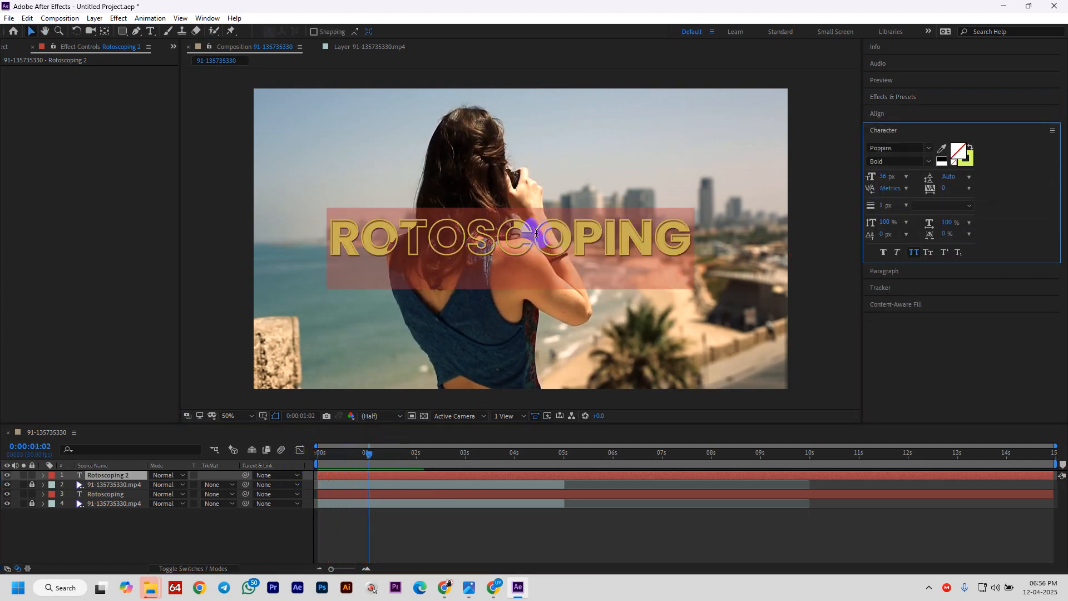
click(880, 206)
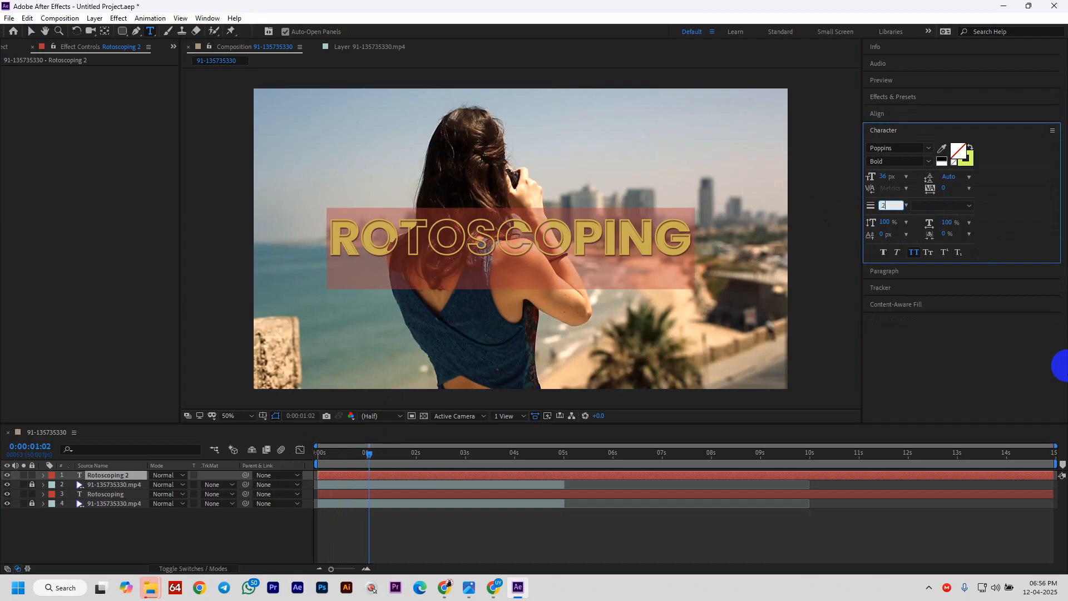
key(Return)
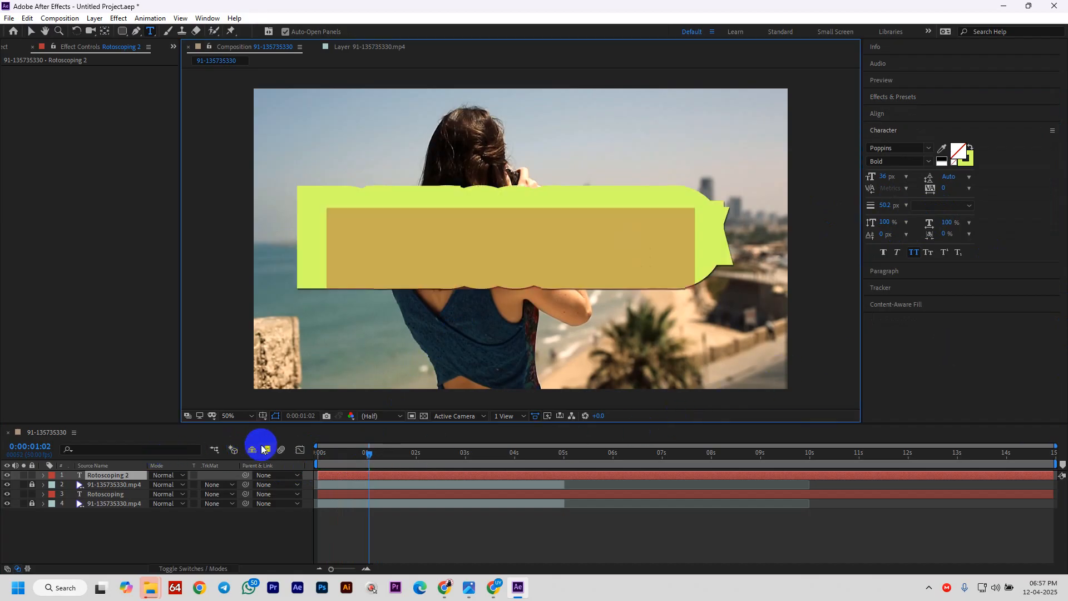
drag(371, 453, 167, 476)
key(ctrl+z)
key(ctrl+z)
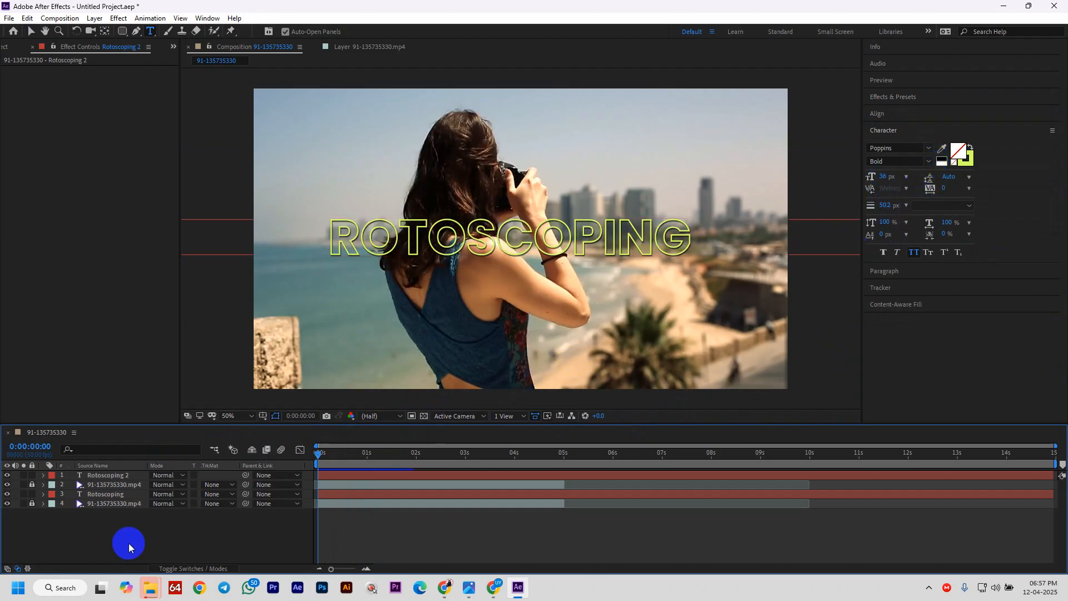
key(space)
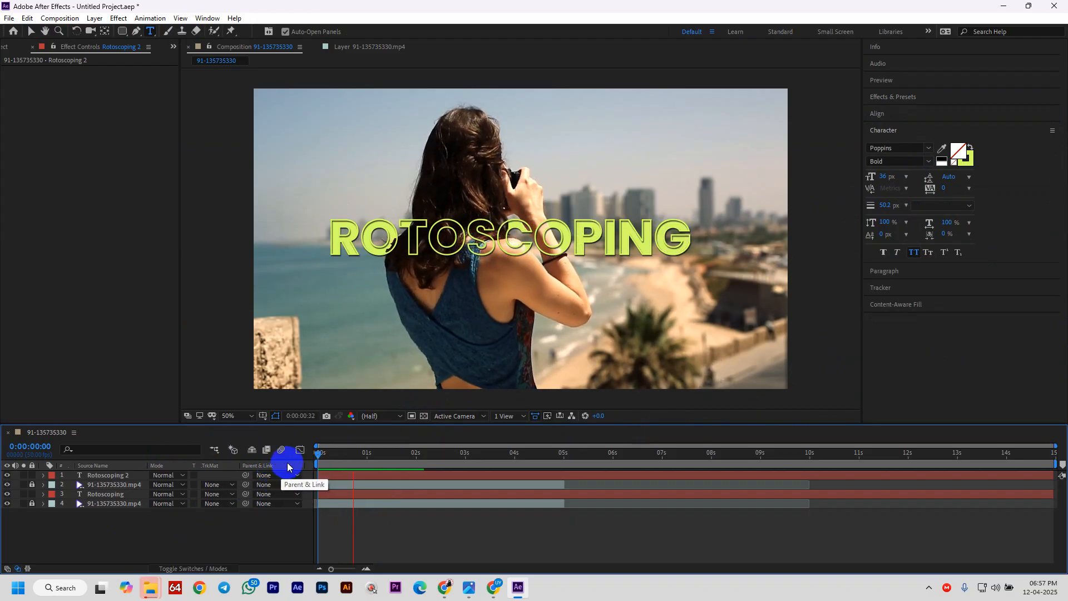
drag(330, 455, 298, 465)
key(space)
key(space)
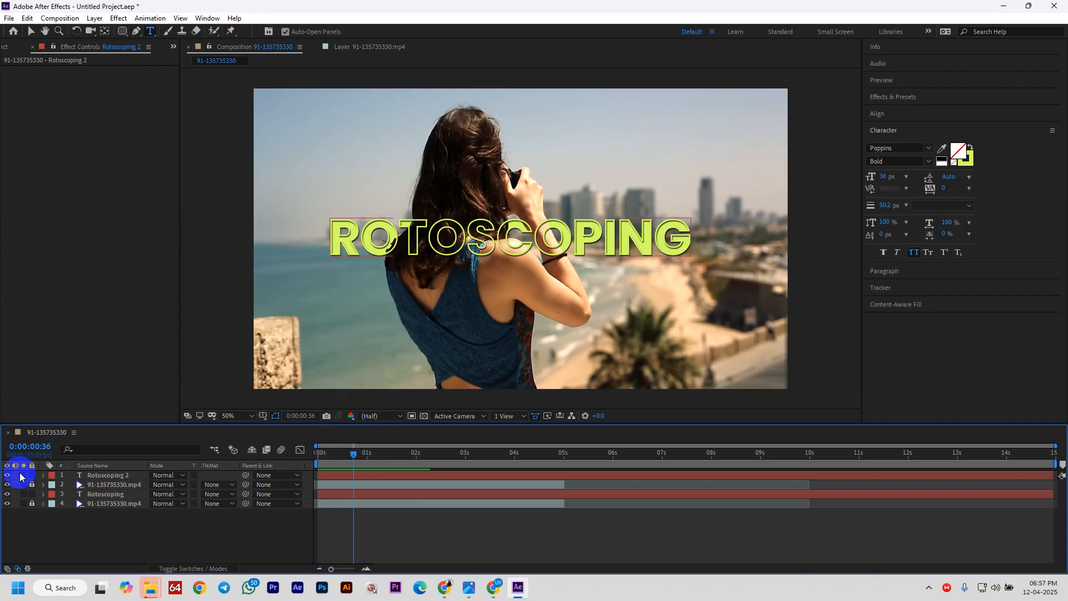
- Delete the outlined Rotoscoping 2 duplicate title layer
click(24, 34)
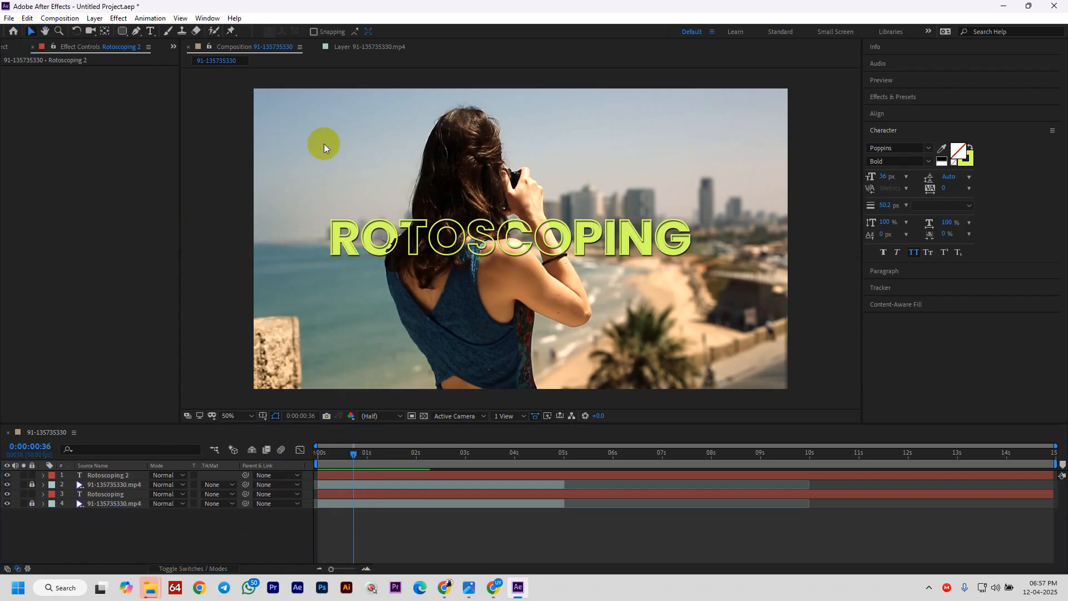
drag(525, 230, 541, 300)
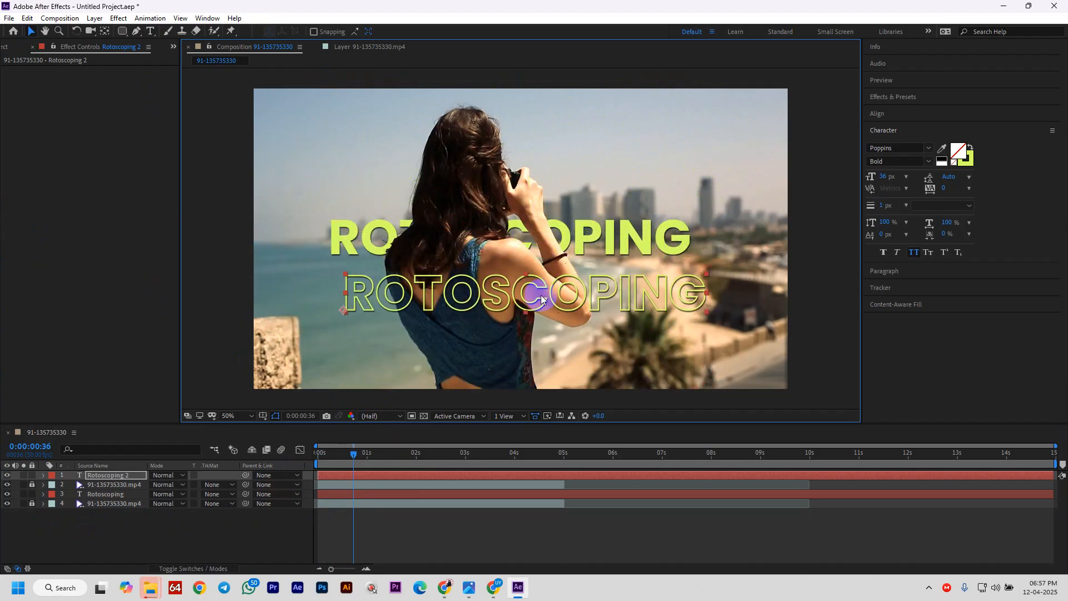
key(Delete)
- Move the solid lime ROTOSCOPING title lower in the frame, partly behind the photographer
drag(607, 232, 583, 303)
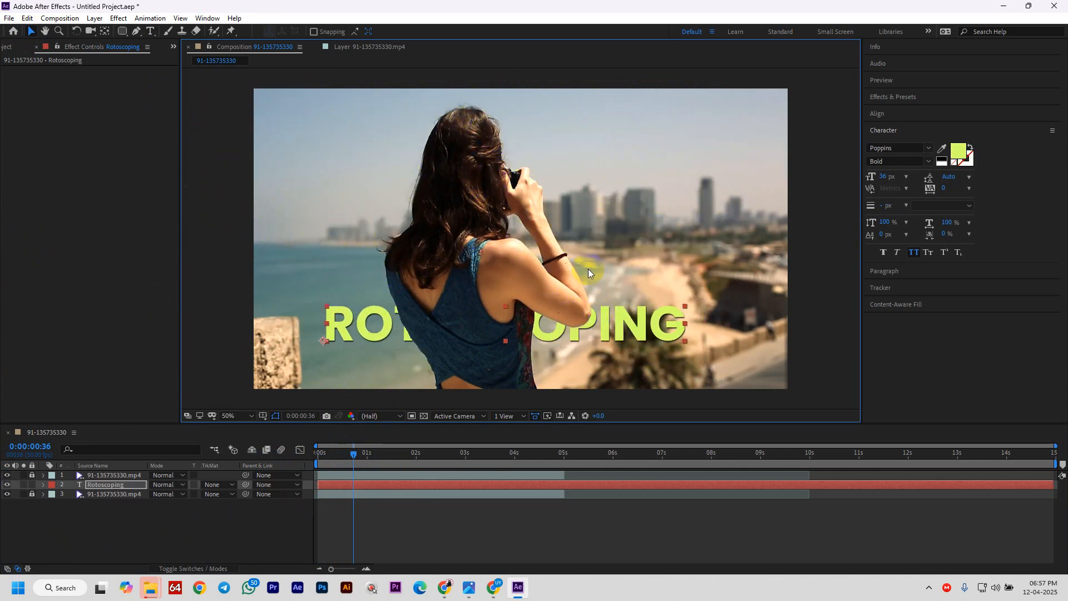
drag(633, 337, 537, 261)
drag(382, 262, 283, 146)
drag(360, 137, 510, 313)
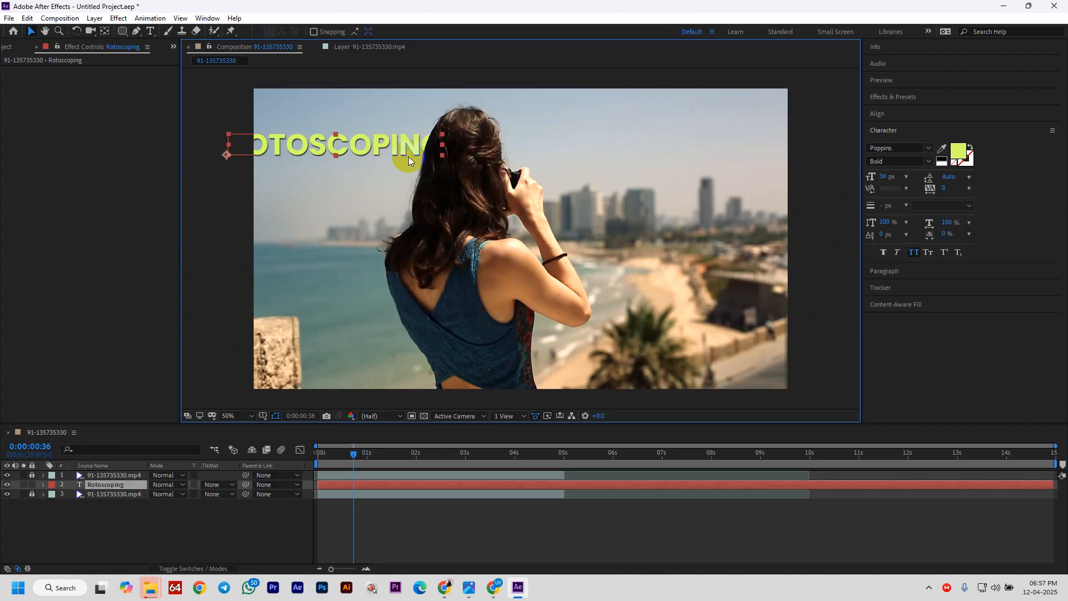
drag(408, 153, 510, 323)
mouse_move(517, 595)
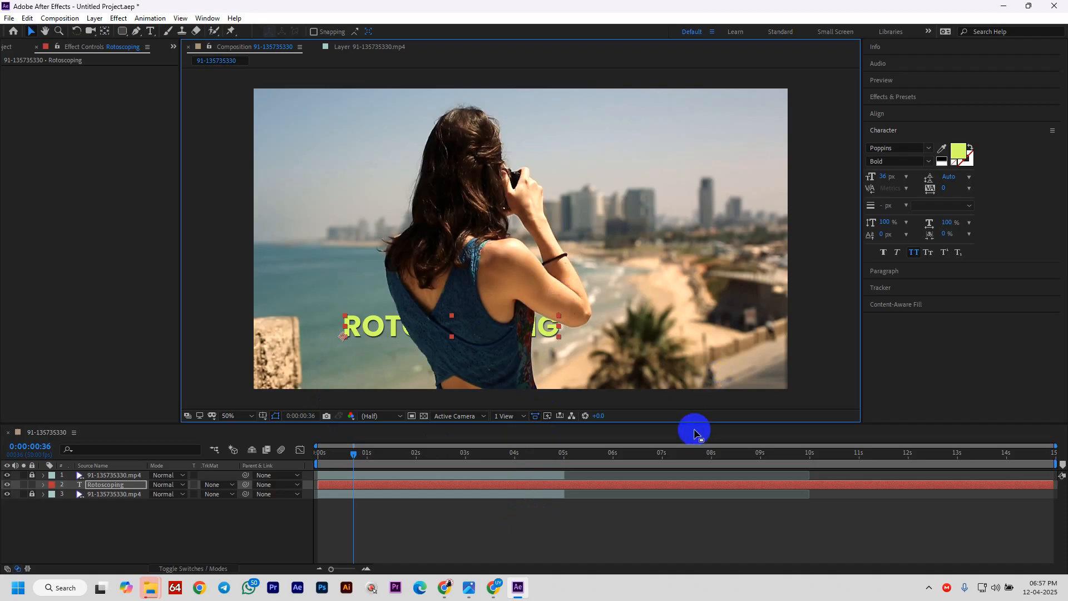
click(498, 587)
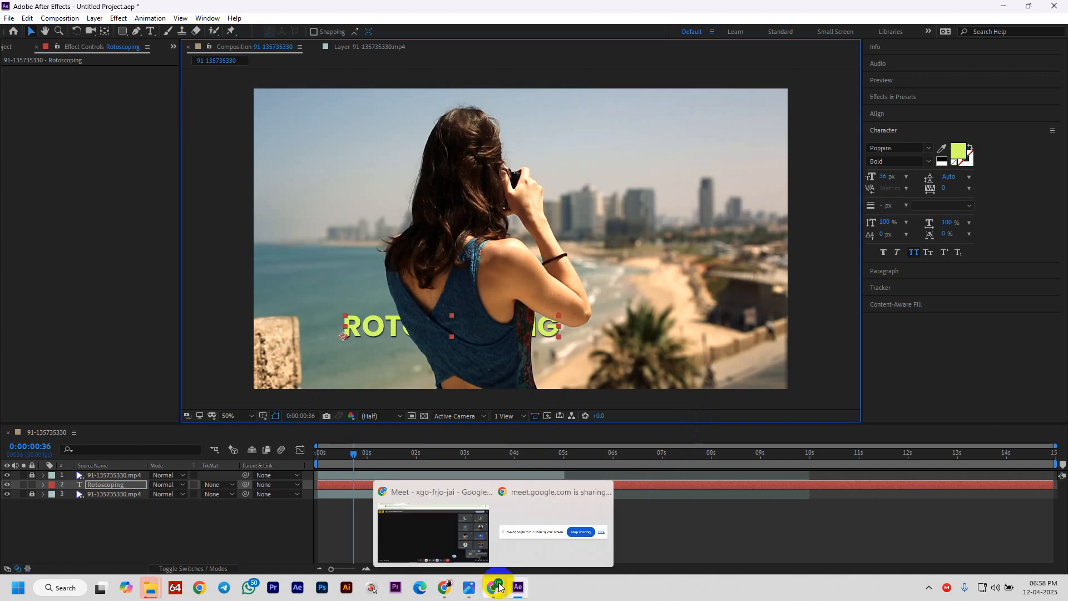
- Switch to the Google Meet call, open in-call messages, and select part of the latest message
click(442, 535)
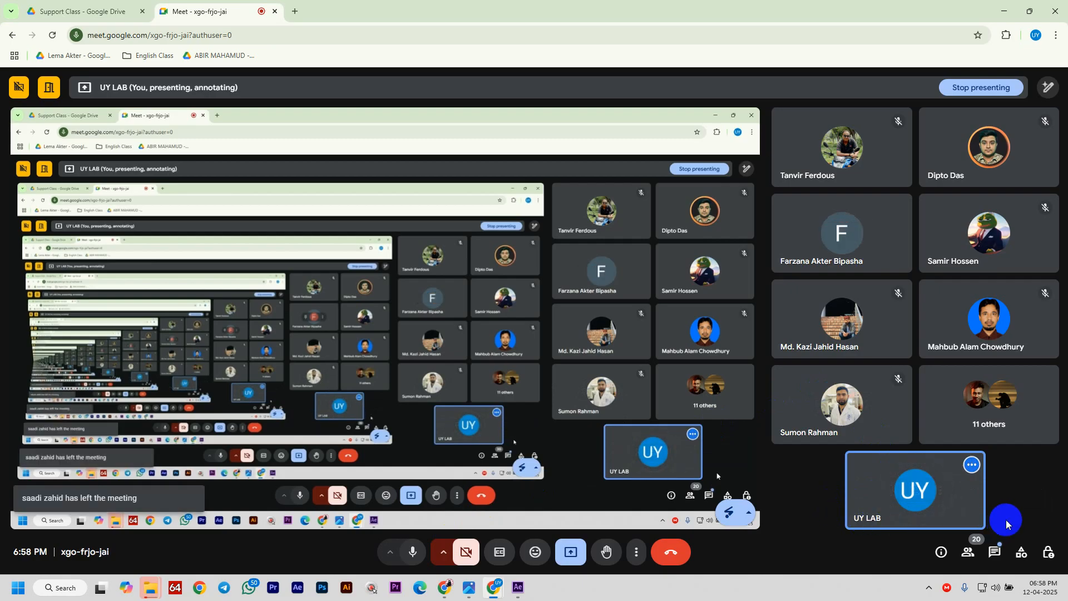
click(994, 552)
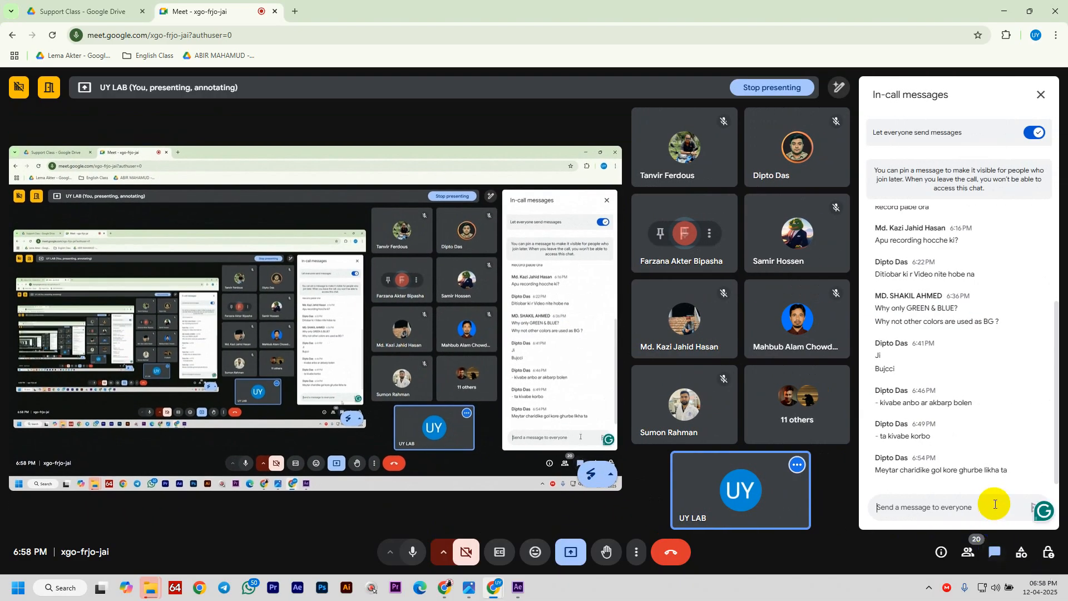
drag(964, 470, 919, 469)
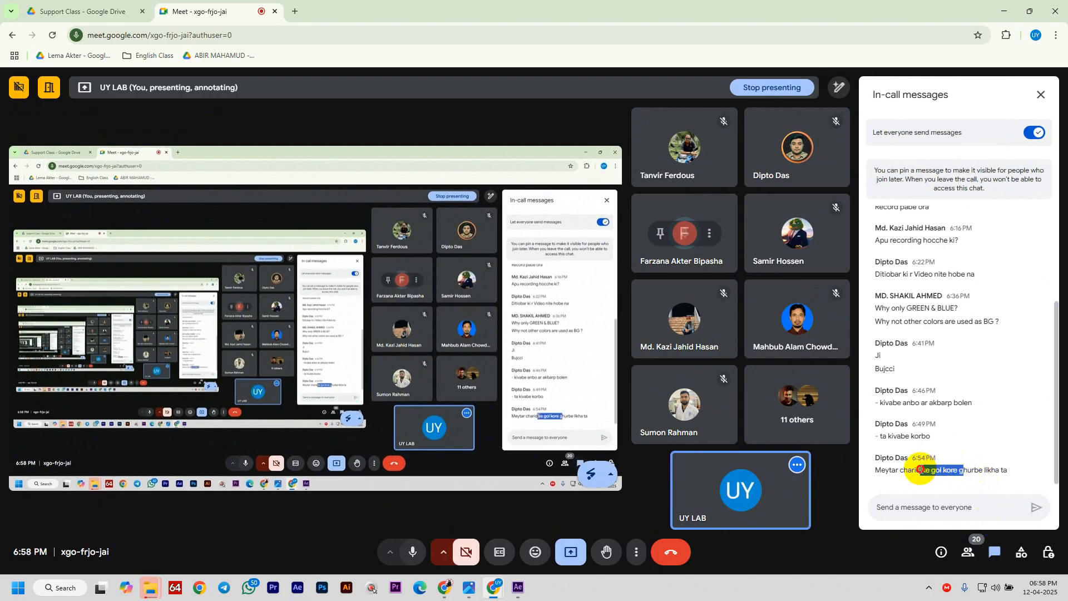
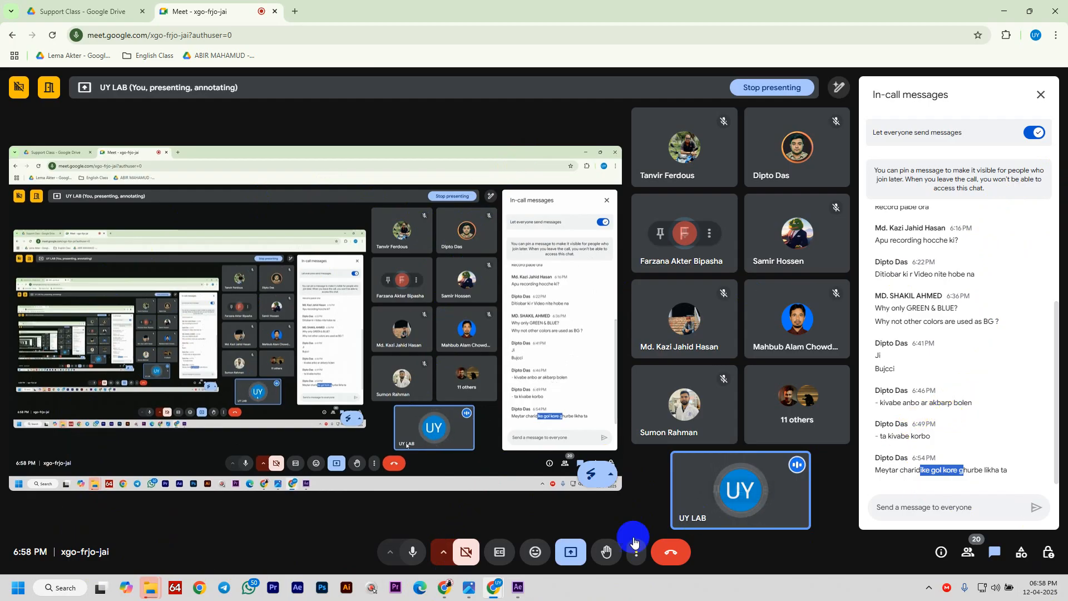
- Switch from the Google Meet call back to the After Effects rotoscoping project
click(511, 589)
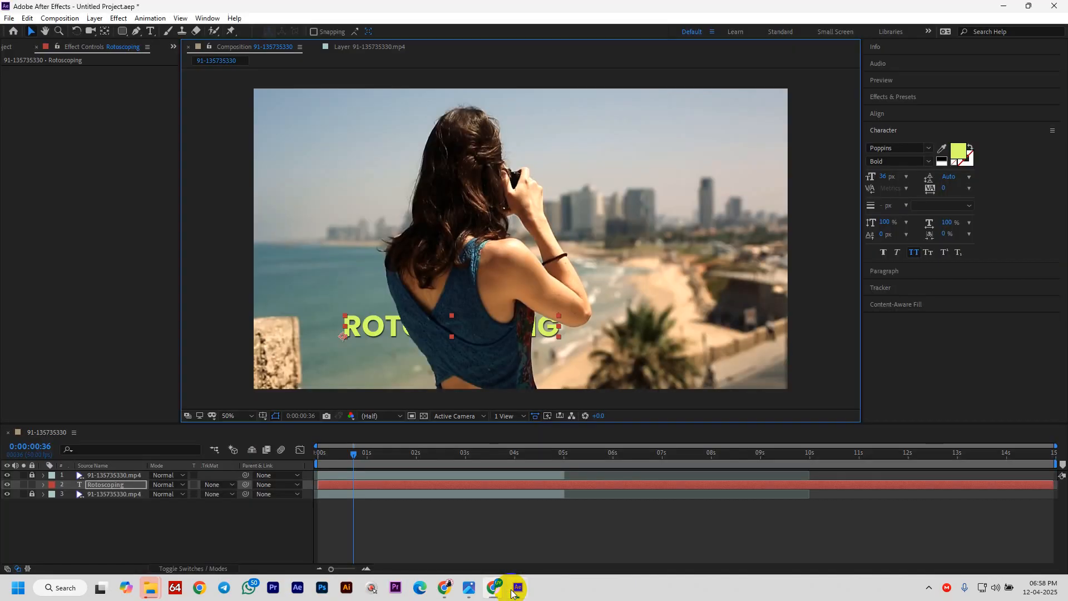
- Unlock and delete the duplicate video layer and the Rotoscoping title layer, keeping only the footage
click(102, 476)
click(32, 475)
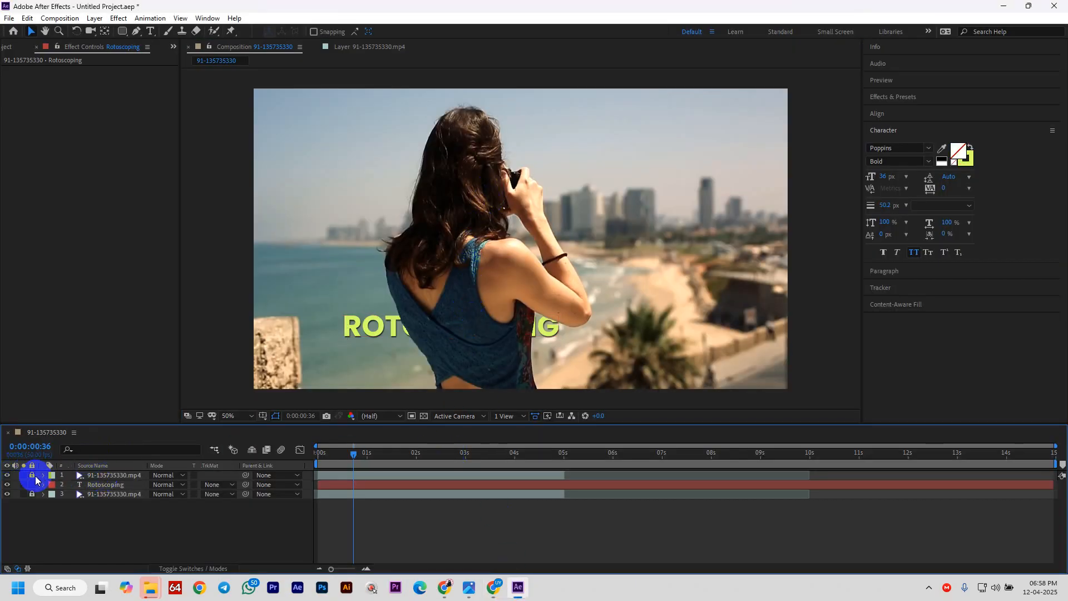
click(112, 475)
key(Delete)
click(111, 475)
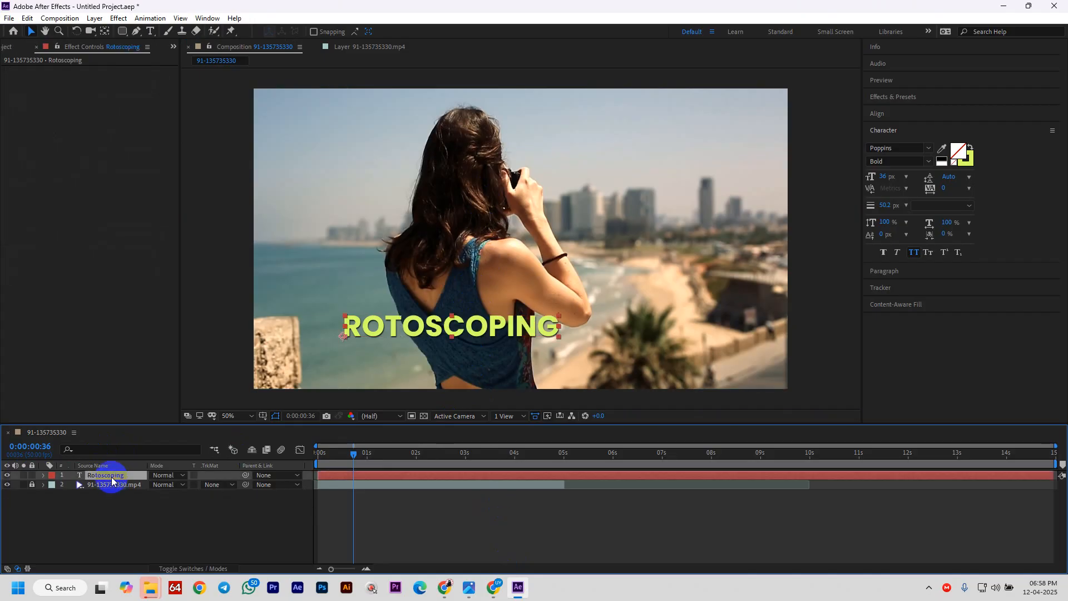
key(Delete)
click(103, 475)
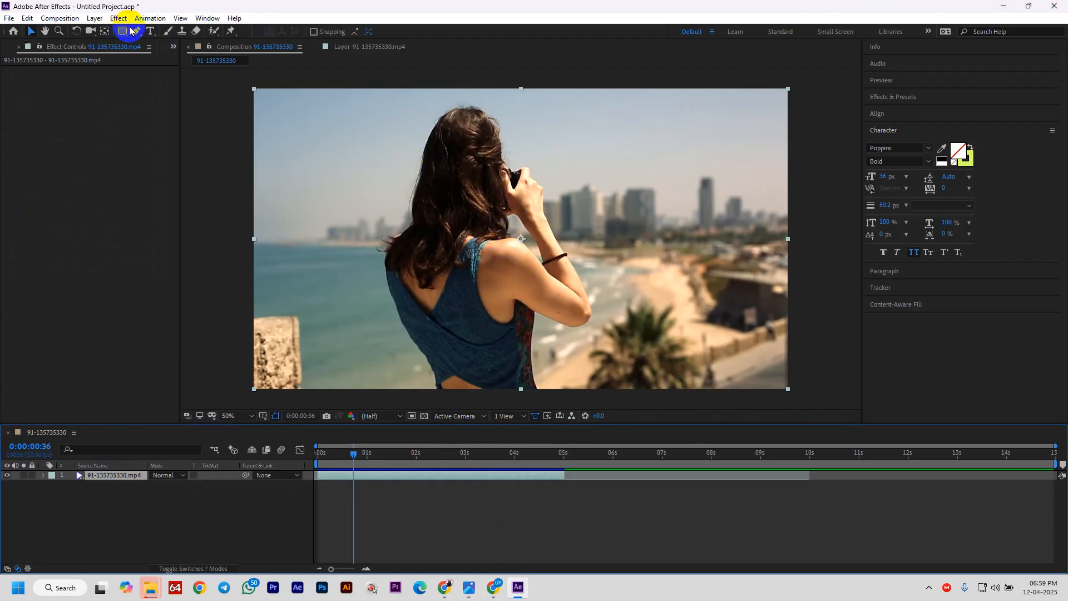
- With the Roto Brush in the Layer panel, paint foreground strokes over the woman's raised forearm and hand
click(214, 31)
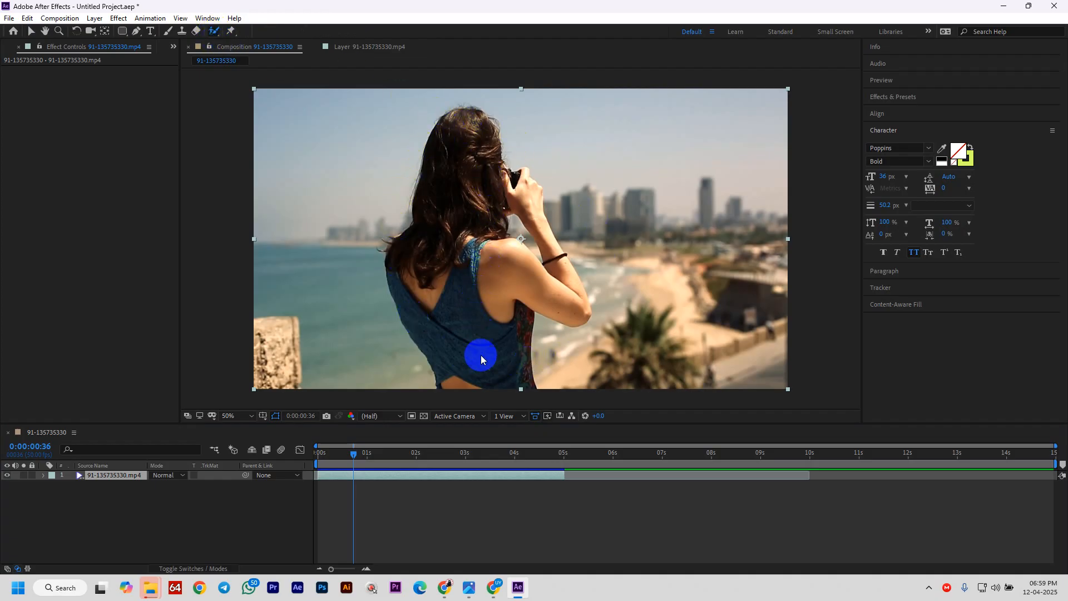
double_click(489, 271)
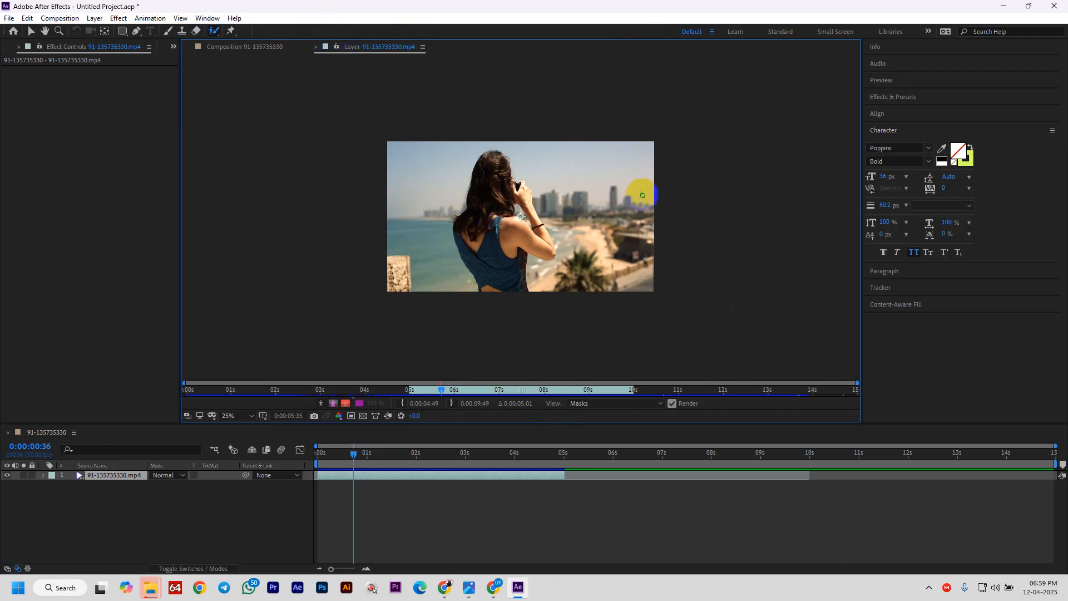
drag(537, 233, 546, 242)
mouse_move(508, 207)
mouse_down()
mouse_move(513, 198)
mouse_move(490, 226)
mouse_up()
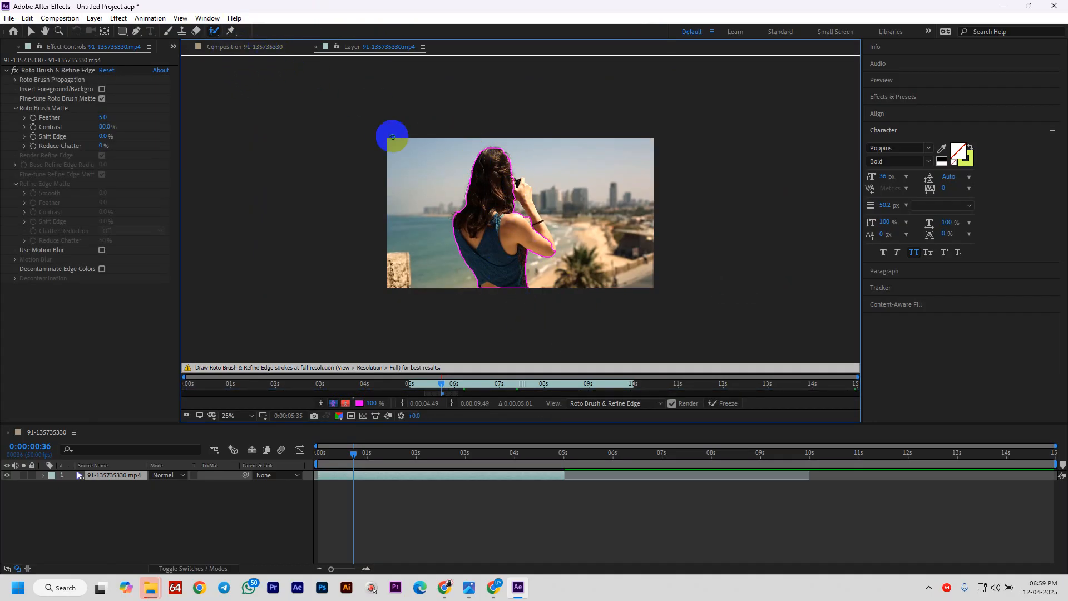
- Add her forearm to the foreground and check the cut-out on black in the Composition panel
click(237, 49)
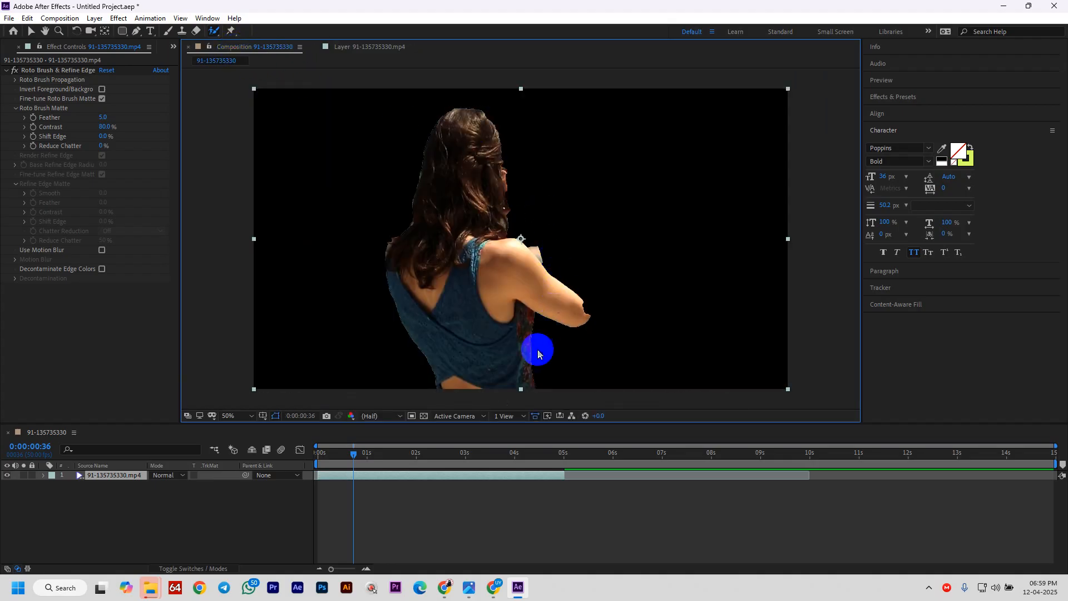
click(362, 49)
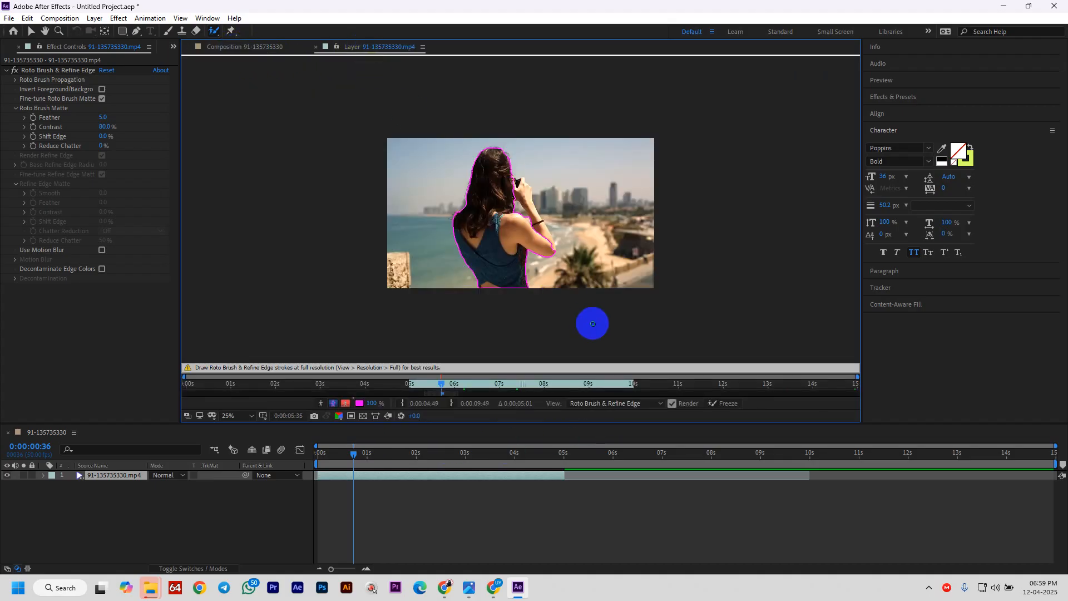
drag(546, 238, 517, 169)
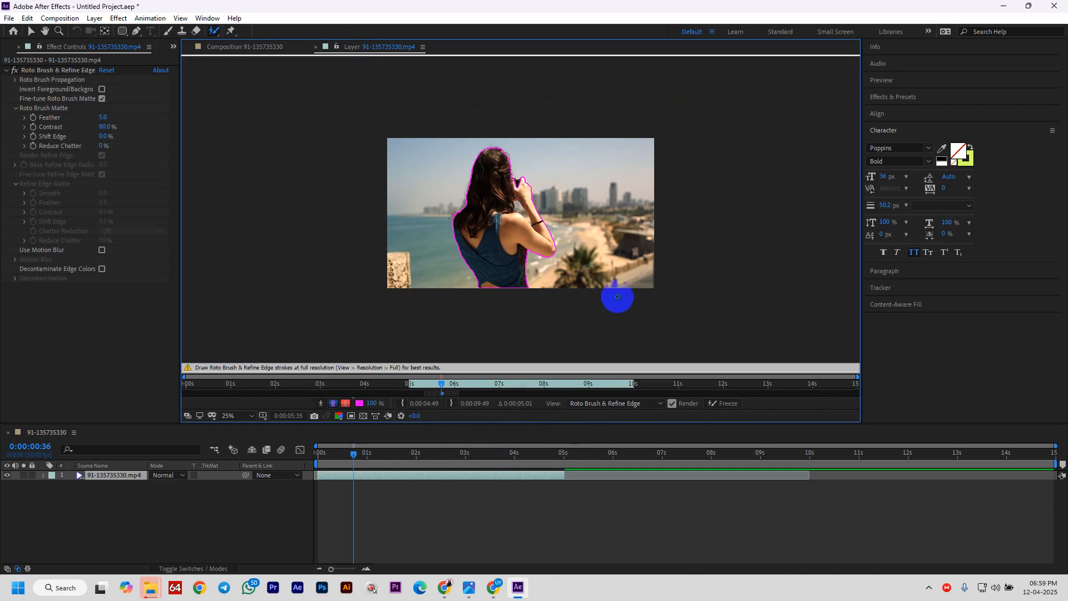
click(269, 48)
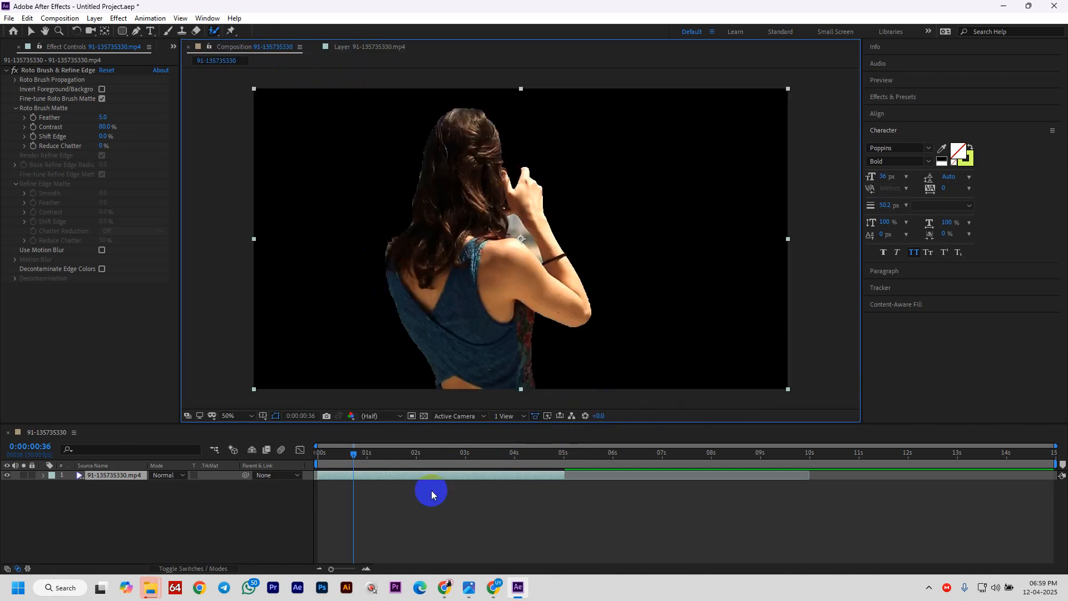
click(354, 50)
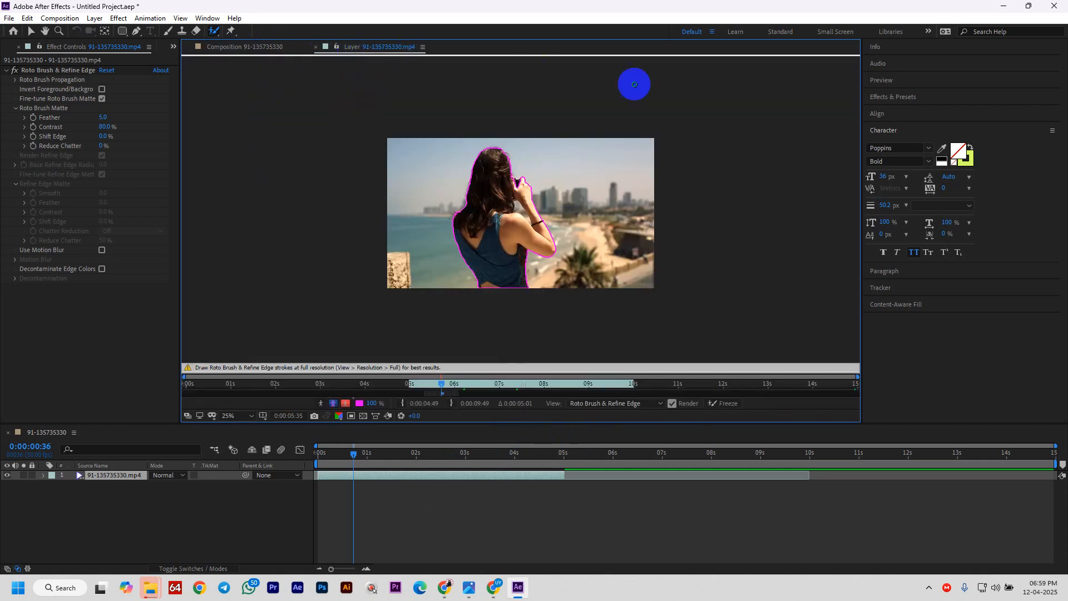
click(238, 50)
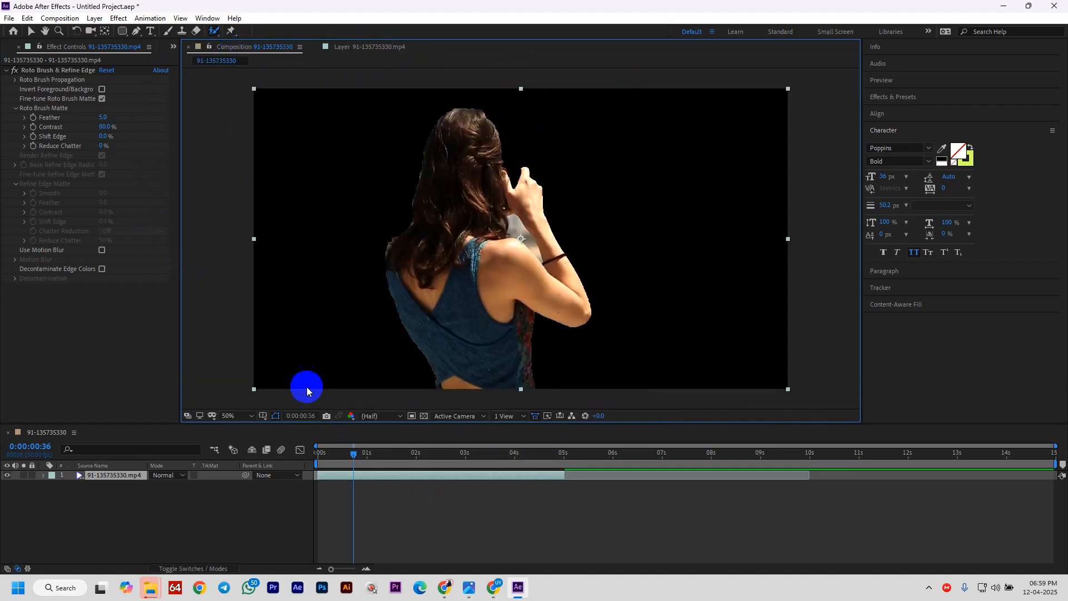
- Close the in-call messages panel in the Google Meet window, then go back to After Effects
click(503, 582)
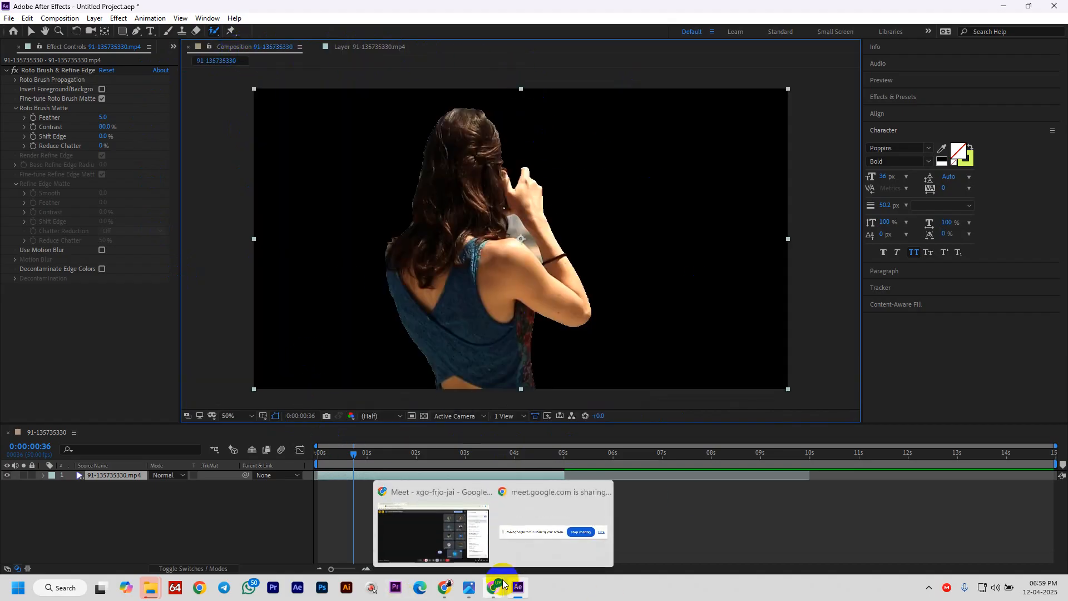
click(417, 538)
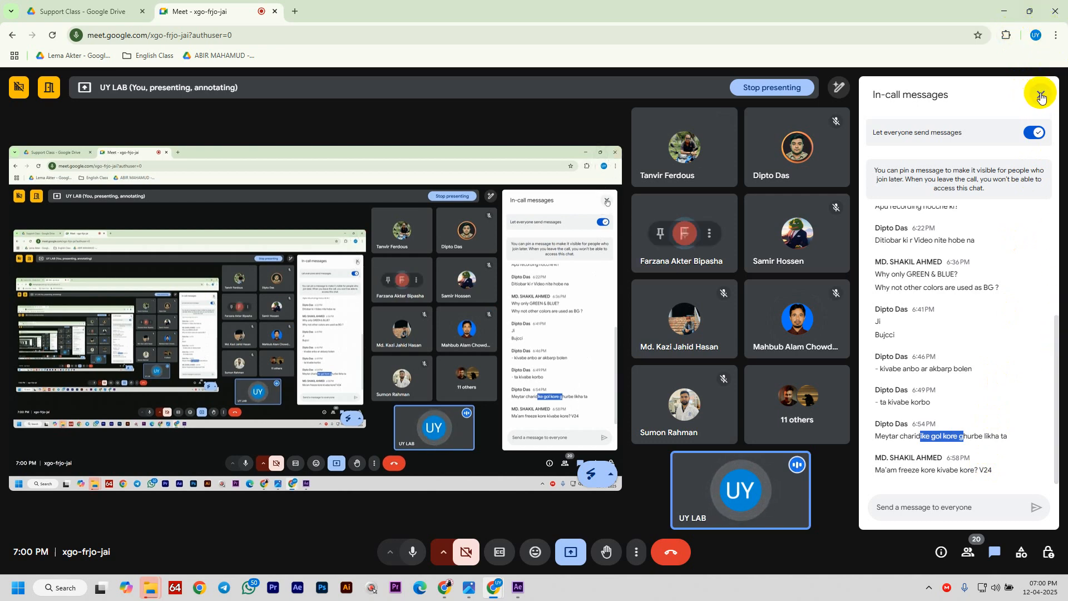
click(1039, 94)
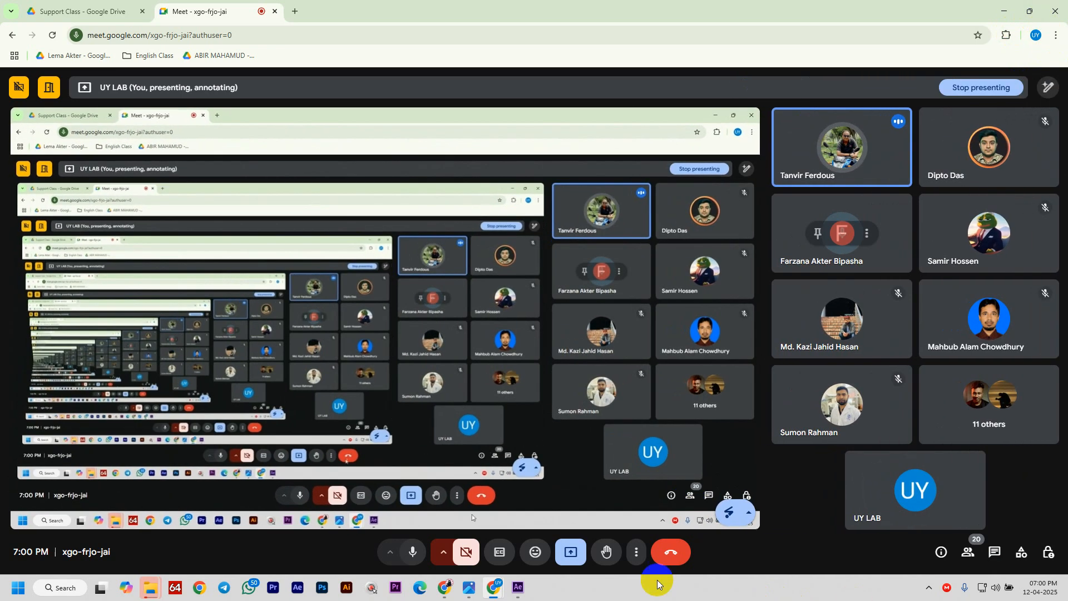
click(516, 588)
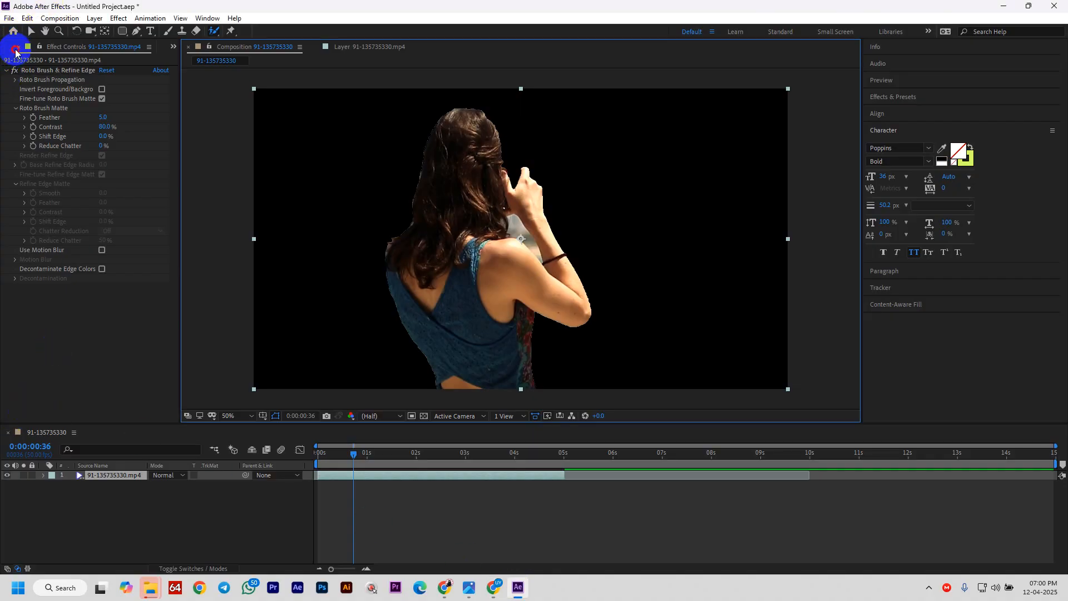
- Delete all three Project panel items, confirming the deletion, then bring Chrome forward
click(16, 49)
drag(86, 203, 38, 146)
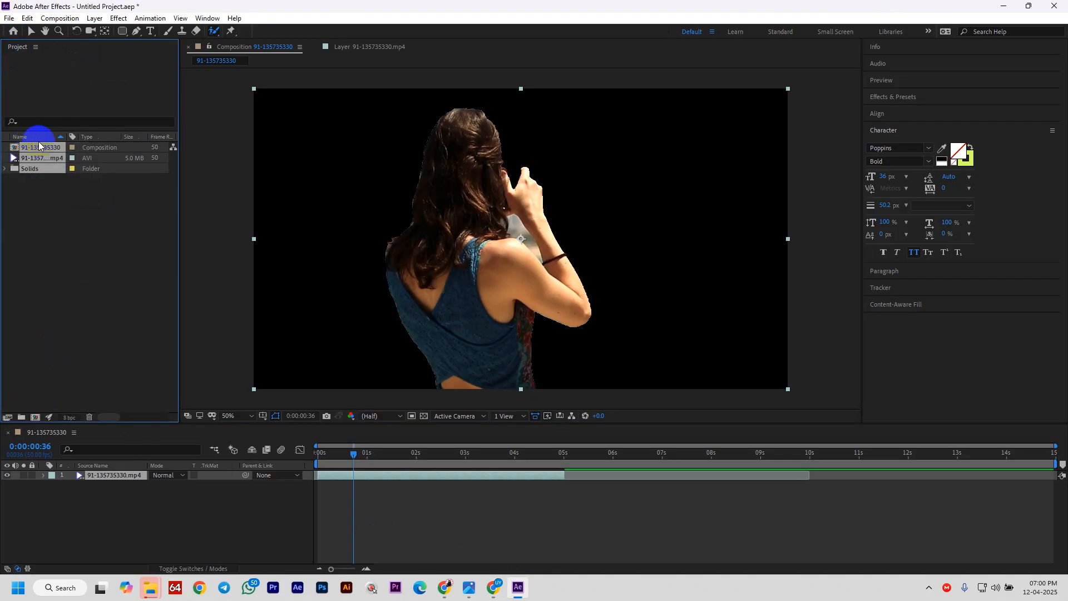
key(Delete)
click(591, 306)
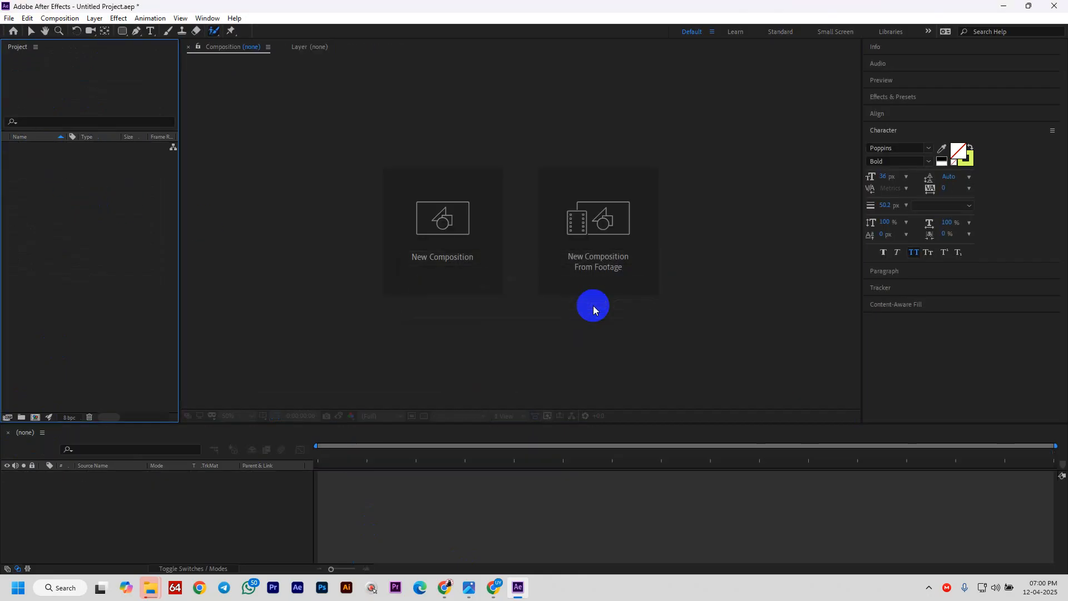
mouse_move(497, 590)
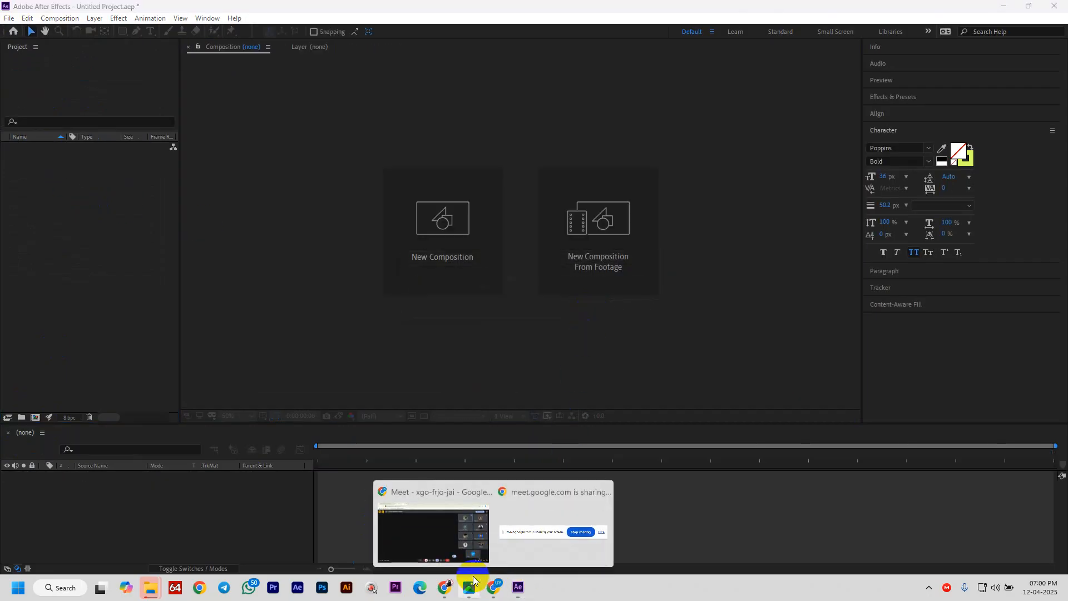
click(445, 585)
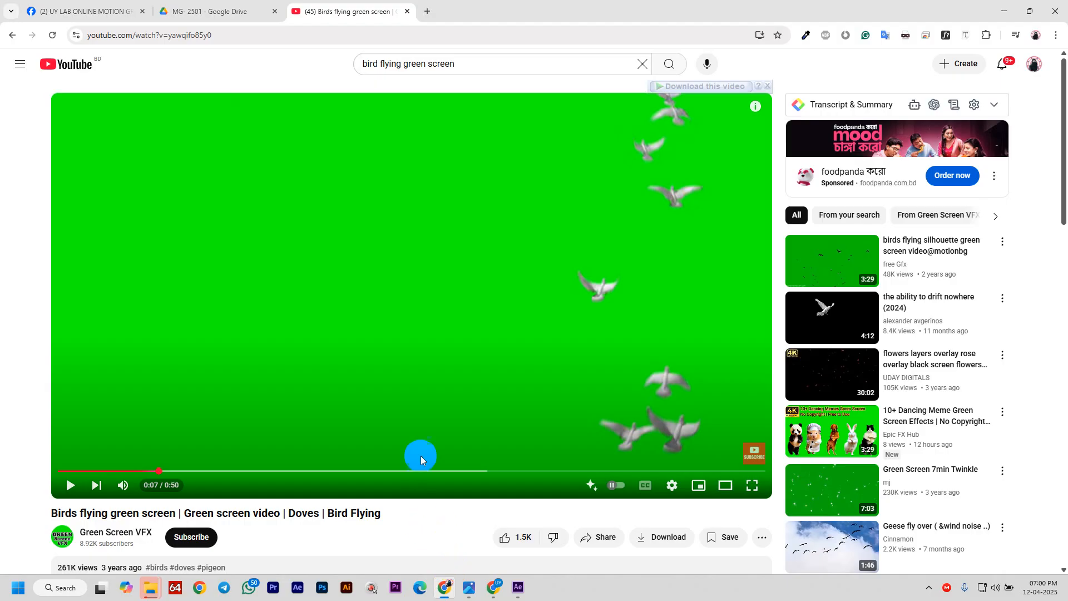
- Highlight 'Smooth Freeze Frames Transition' in the Drive course PDF, then return to After Effects
click(234, 8)
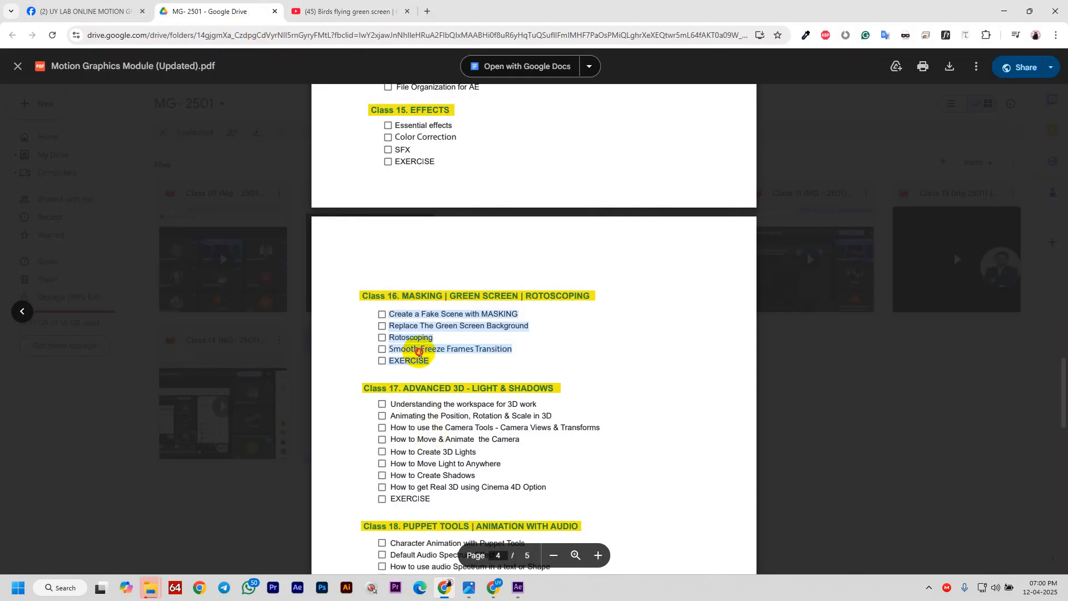
click(419, 350)
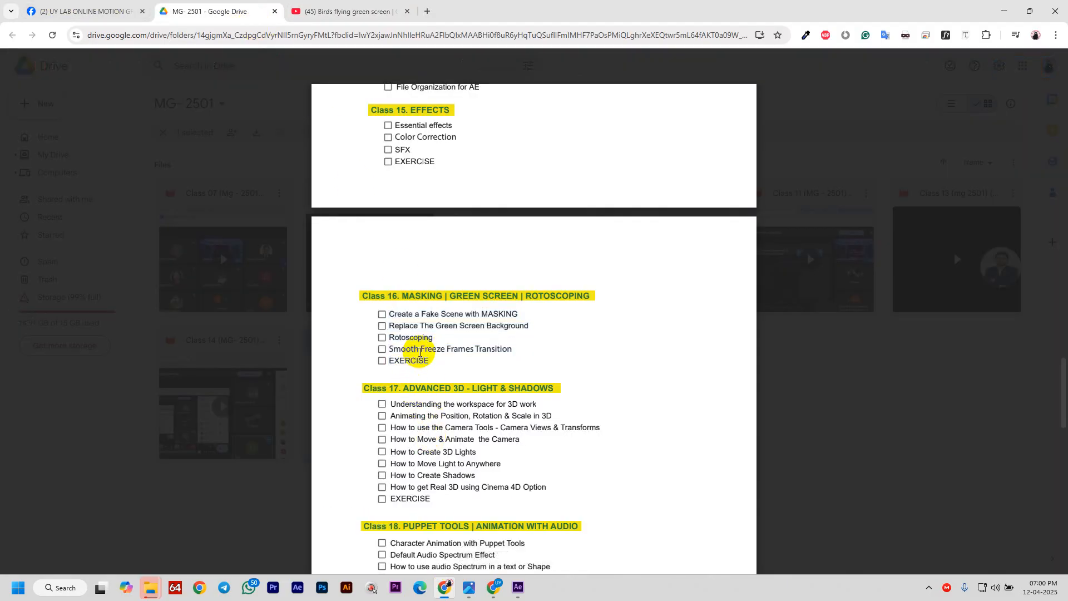
drag(447, 348, 526, 338)
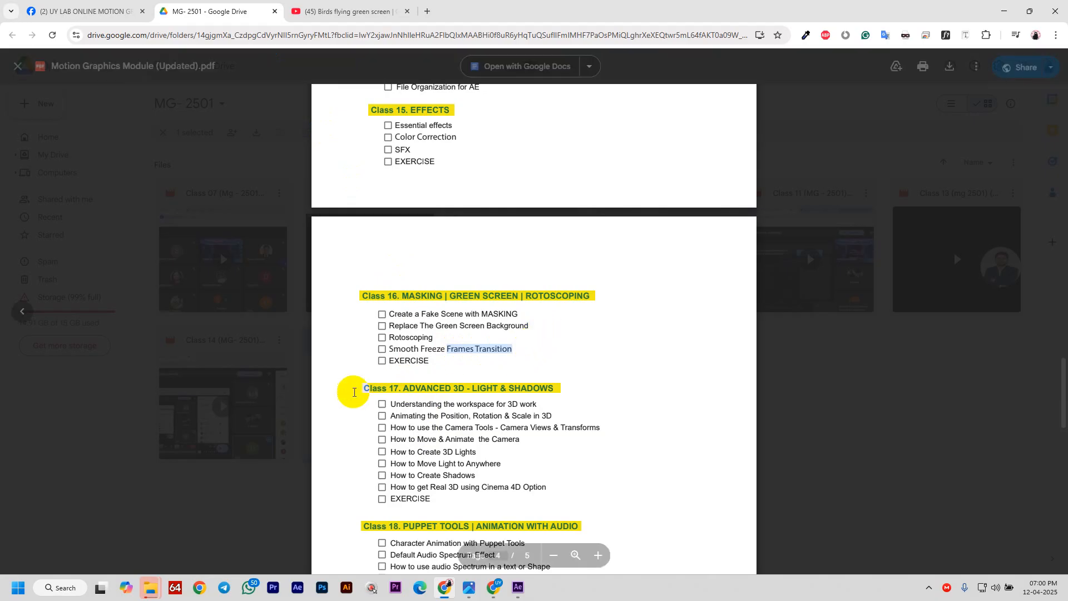
drag(389, 349, 475, 351)
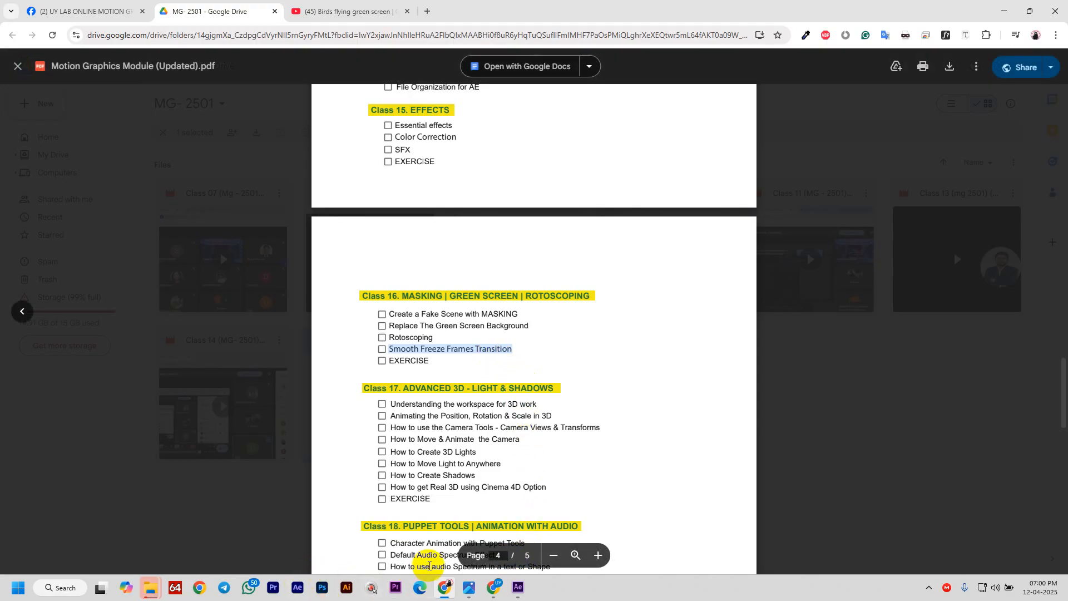
click(510, 588)
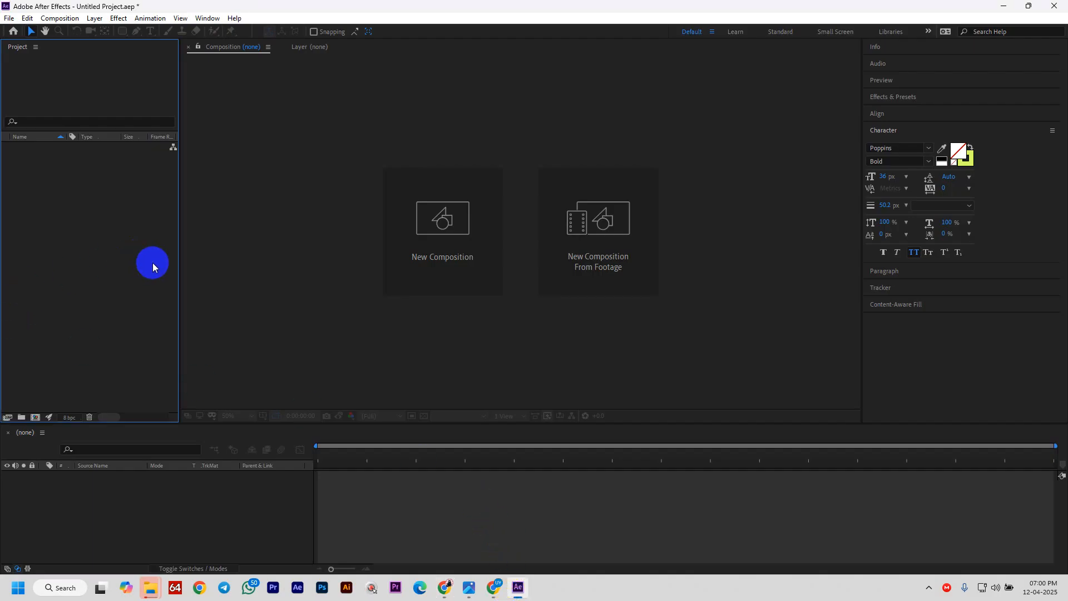
- Browse the Class Elements footage in the Import File dialog, cancel it, and return to the Drive PDF
double_click(153, 262)
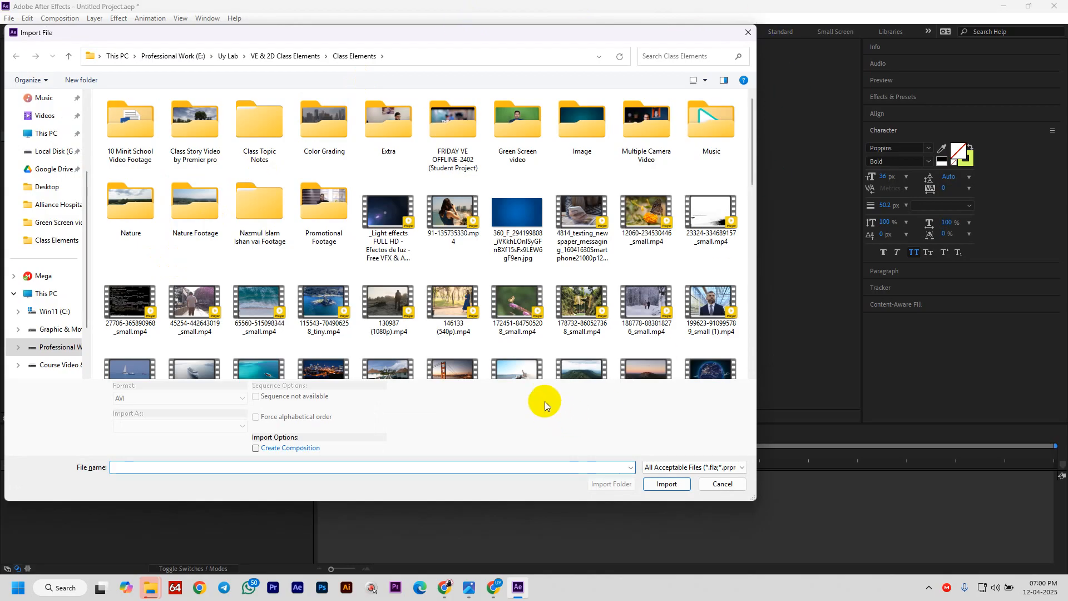
scroll(613, 322, down, 2)
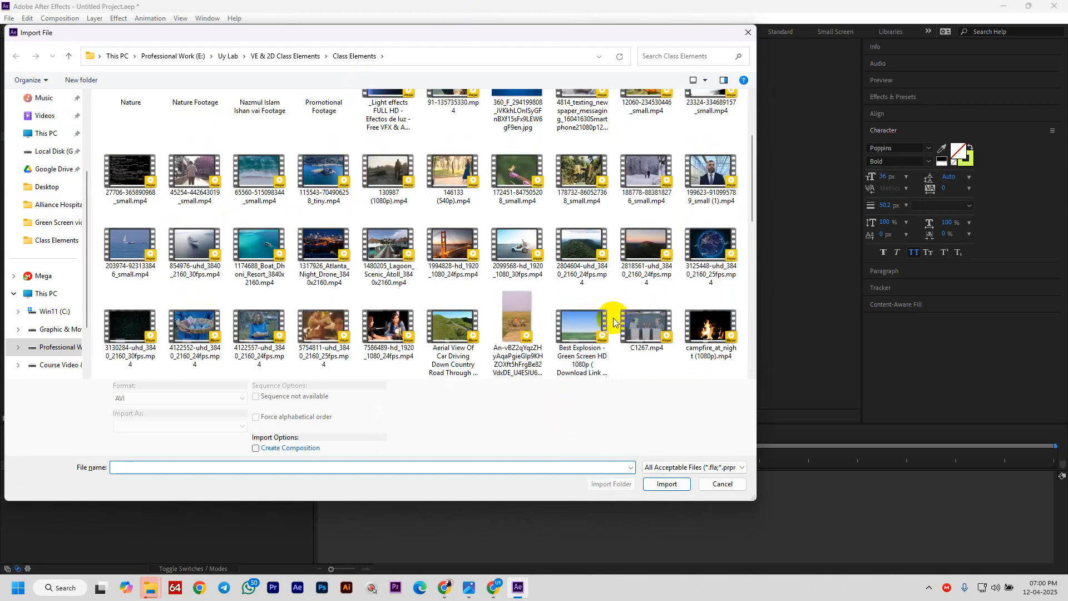
scroll(613, 322, down, 5)
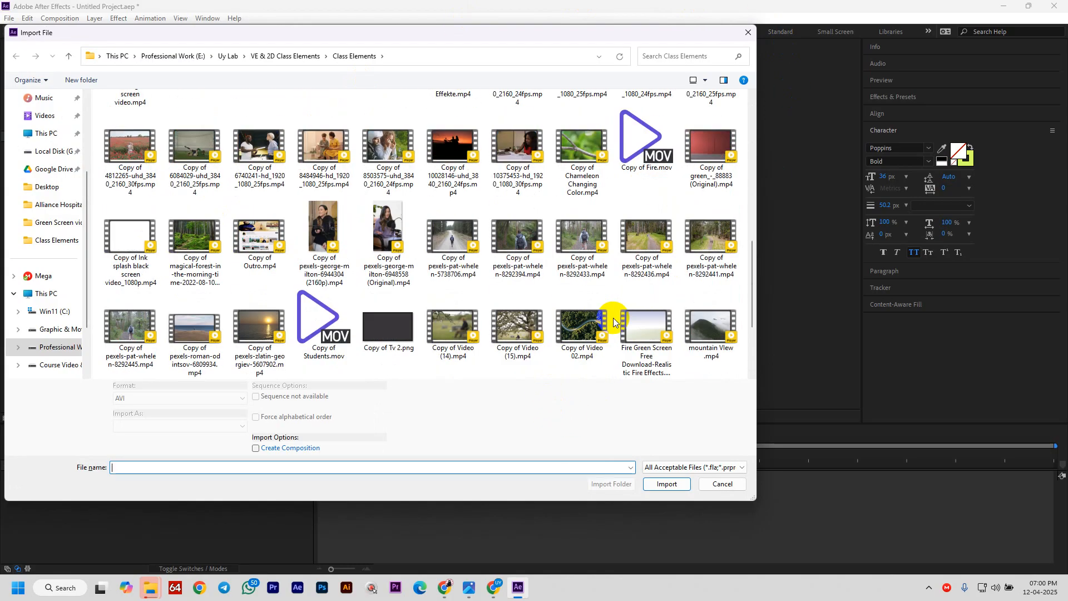
scroll(614, 321, down, 3)
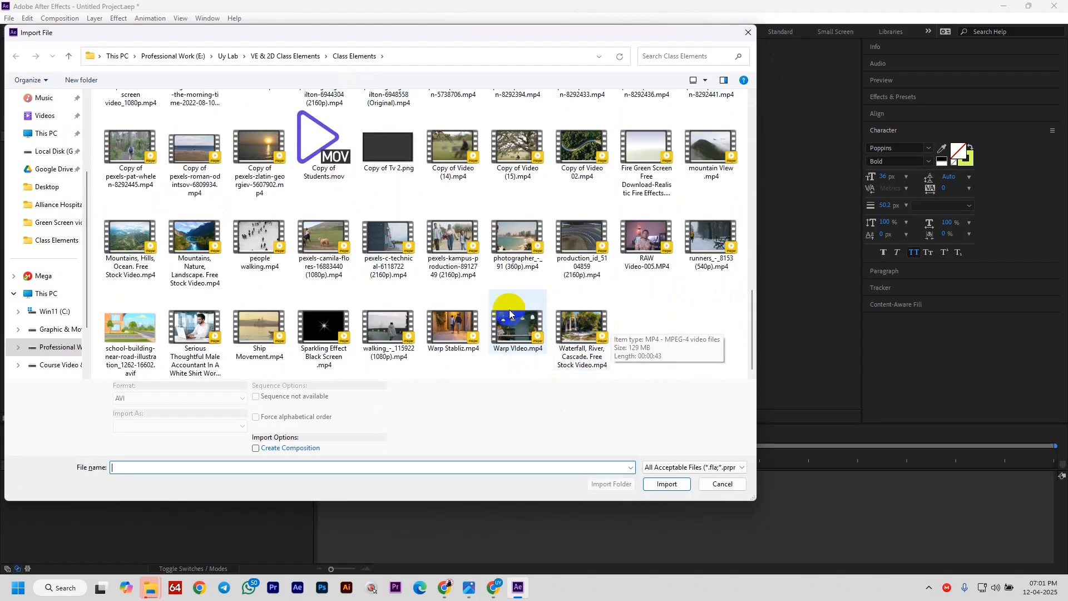
scroll(502, 311, up, 5)
scroll(502, 311, up, 3)
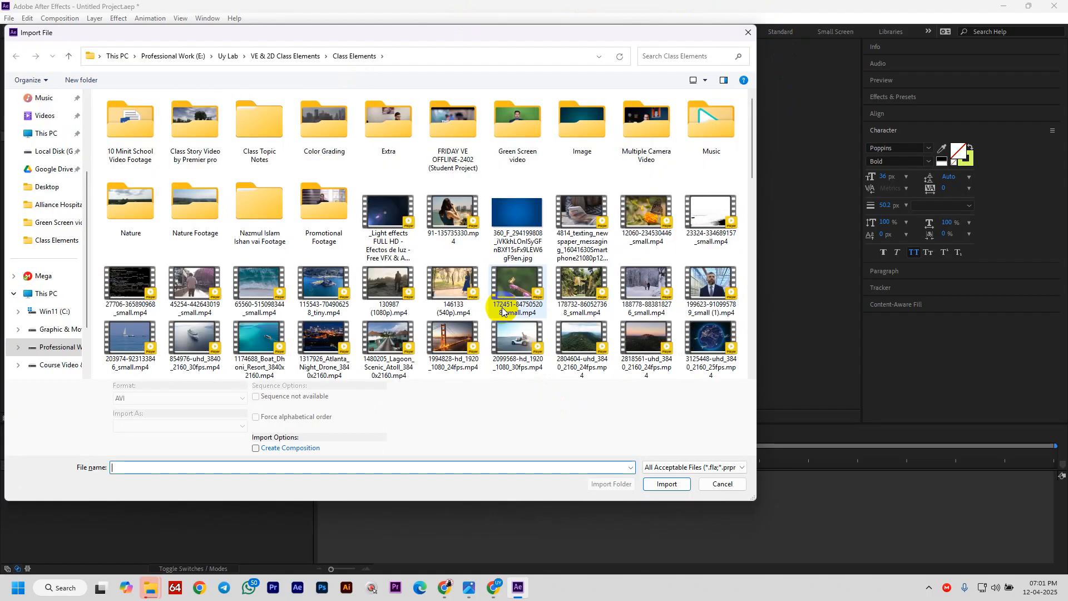
scroll(502, 312, down, 3)
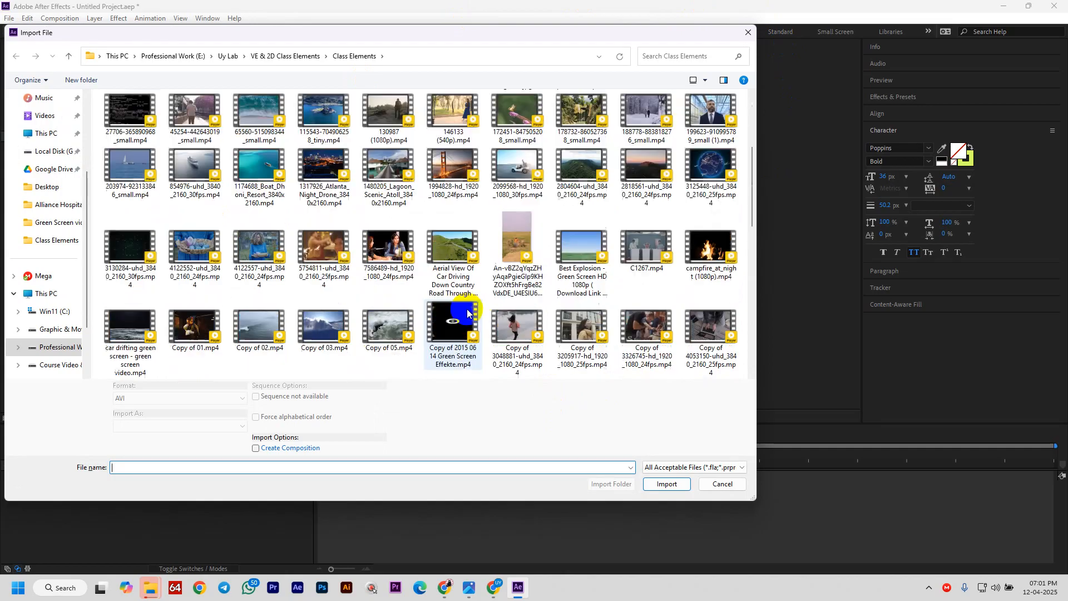
click(717, 483)
click(444, 587)
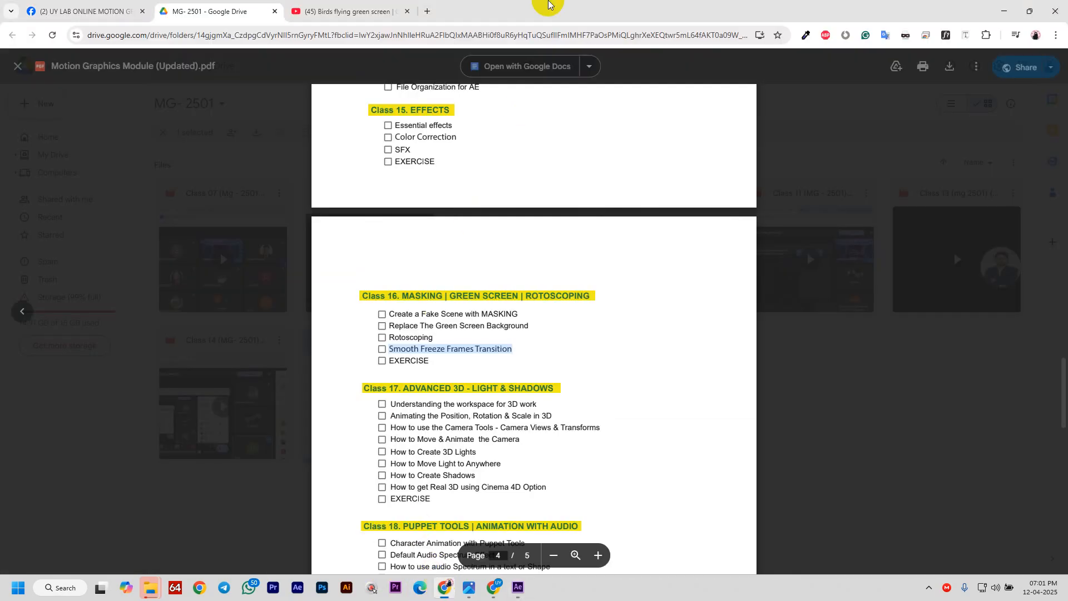
- In a new Chrome tab, search for Pexels and open its homepage
click(427, 11)
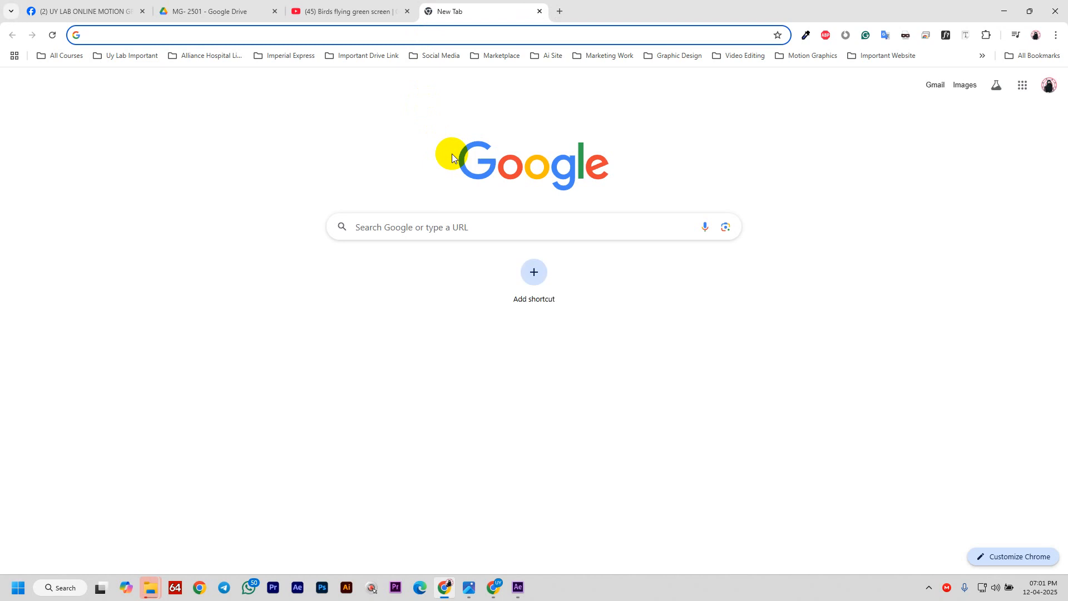
text(p)
key(BackSpace)
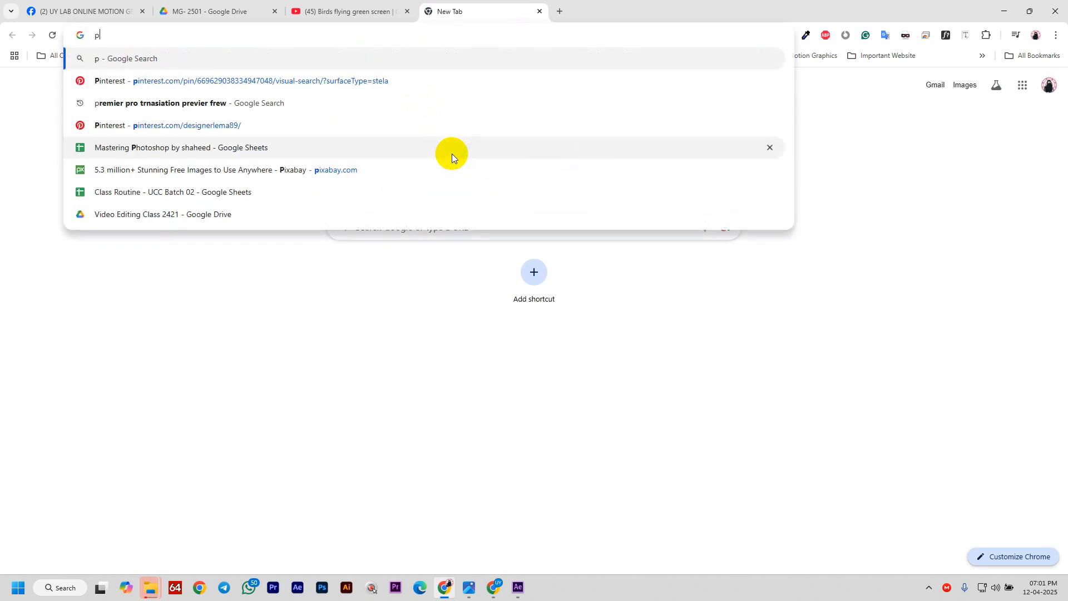
text(ixel ])
key(Return)
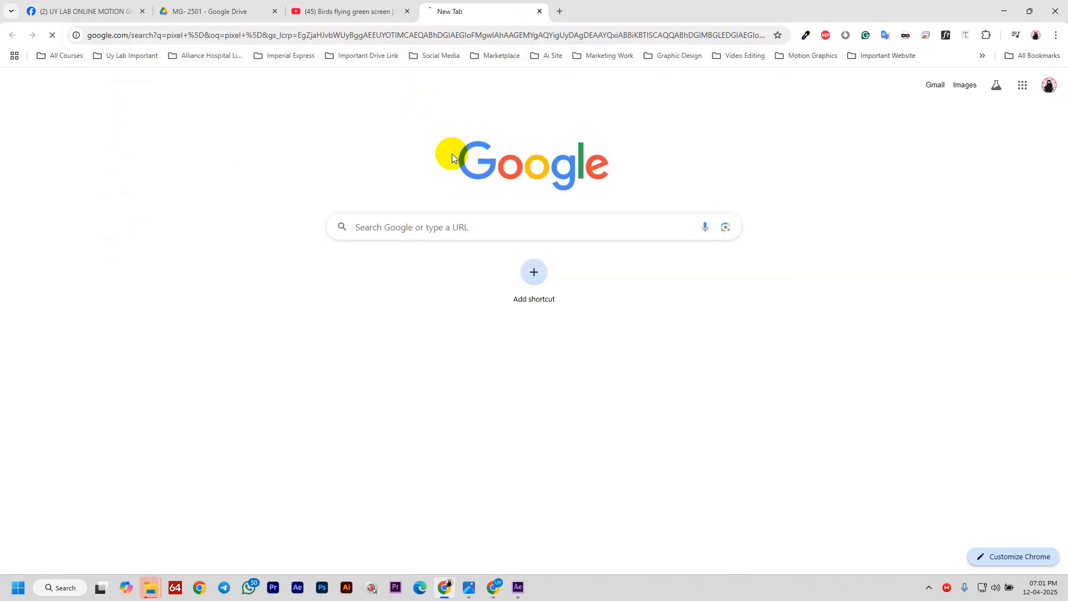
click(284, 155)
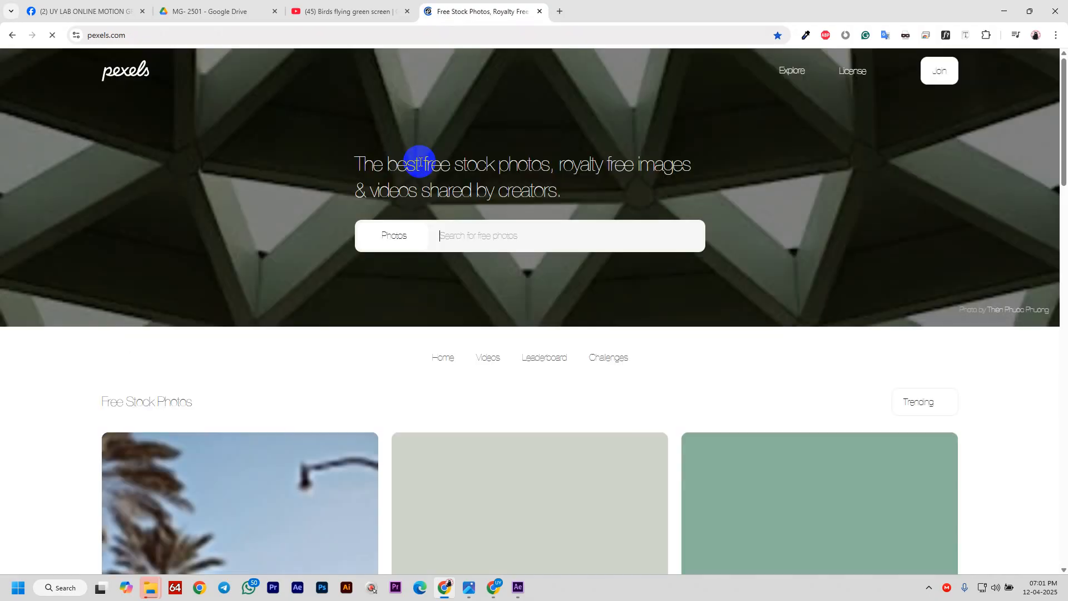
- Set the Pexels search type to Videos and search for 'run'
click(421, 237)
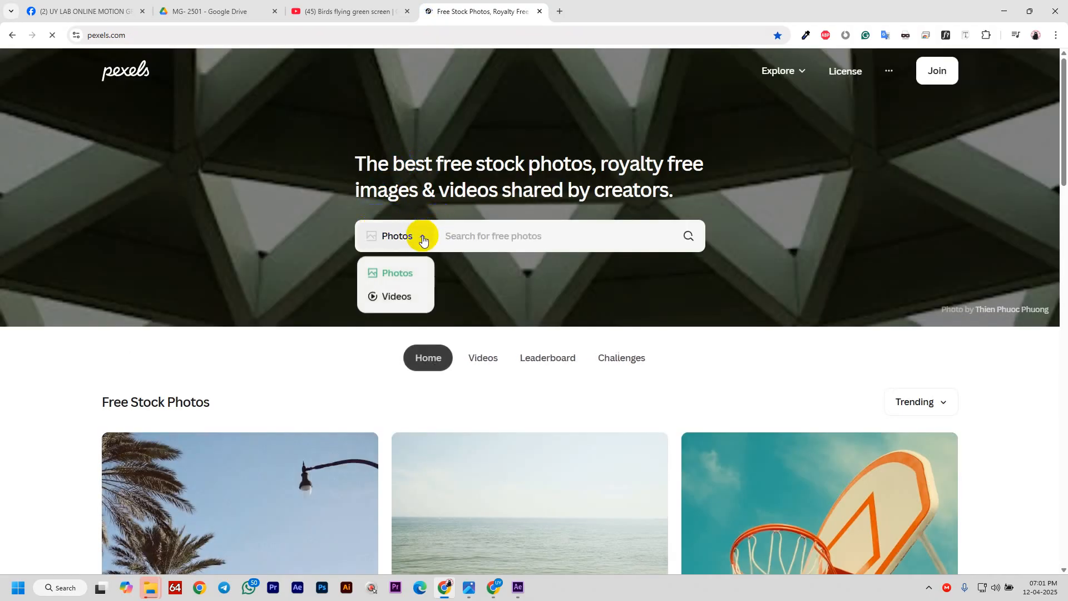
click(399, 238)
click(396, 295)
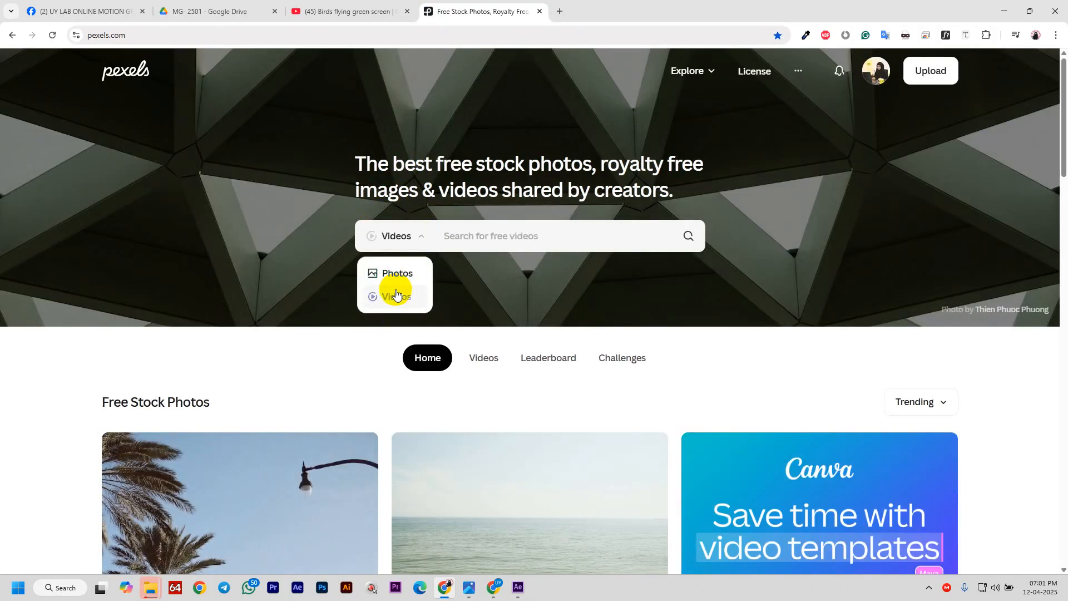
click(476, 236)
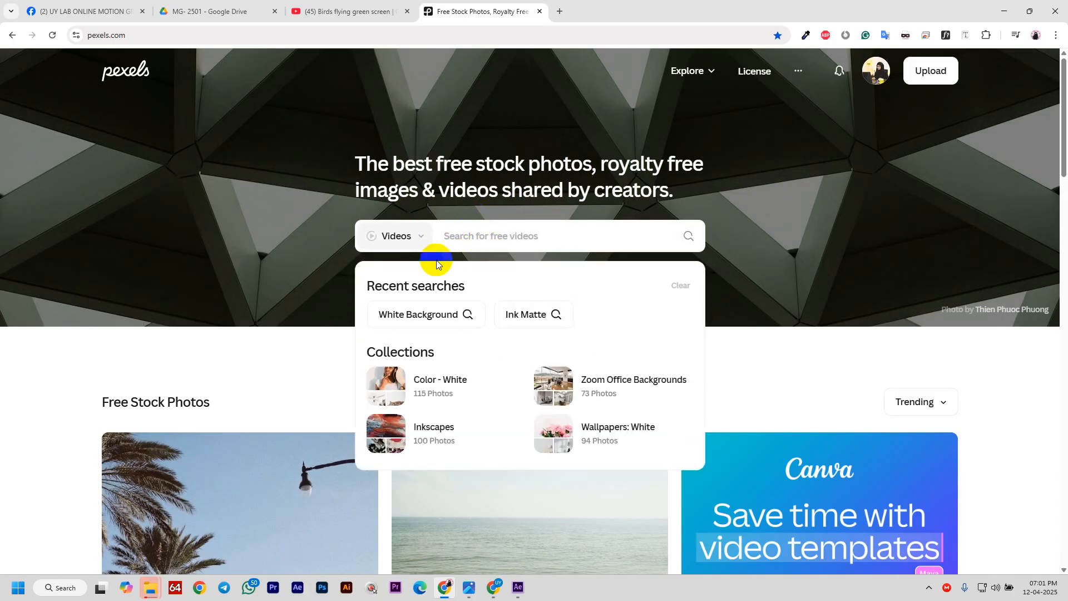
text(run)
key(Return)
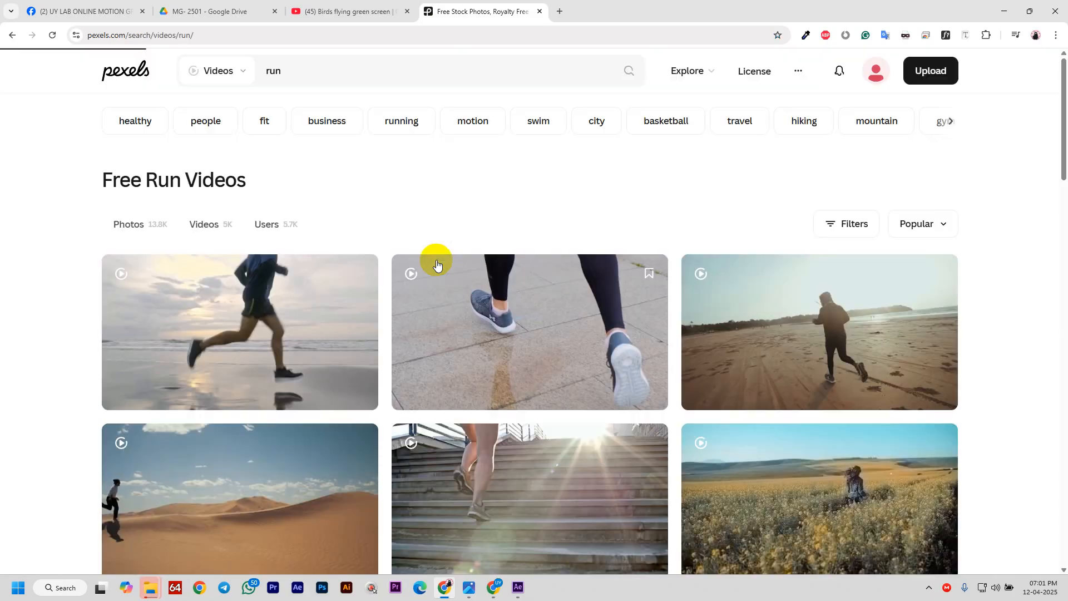
- Open 'A Man Running On The Beach Shore' from the results and start its free download
scroll(332, 361, down, 7)
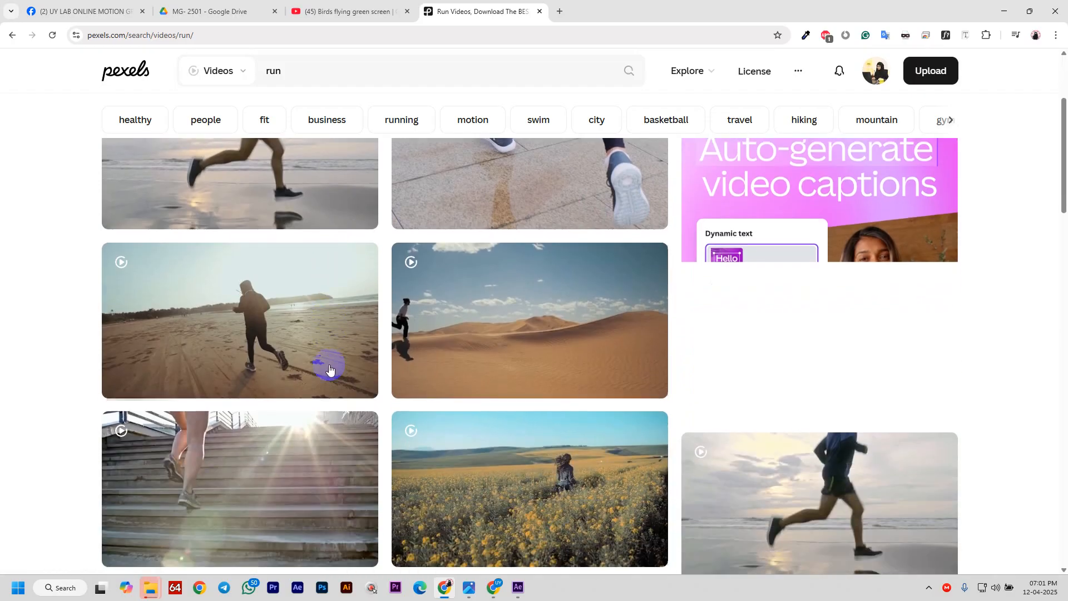
scroll(769, 440, down, 17)
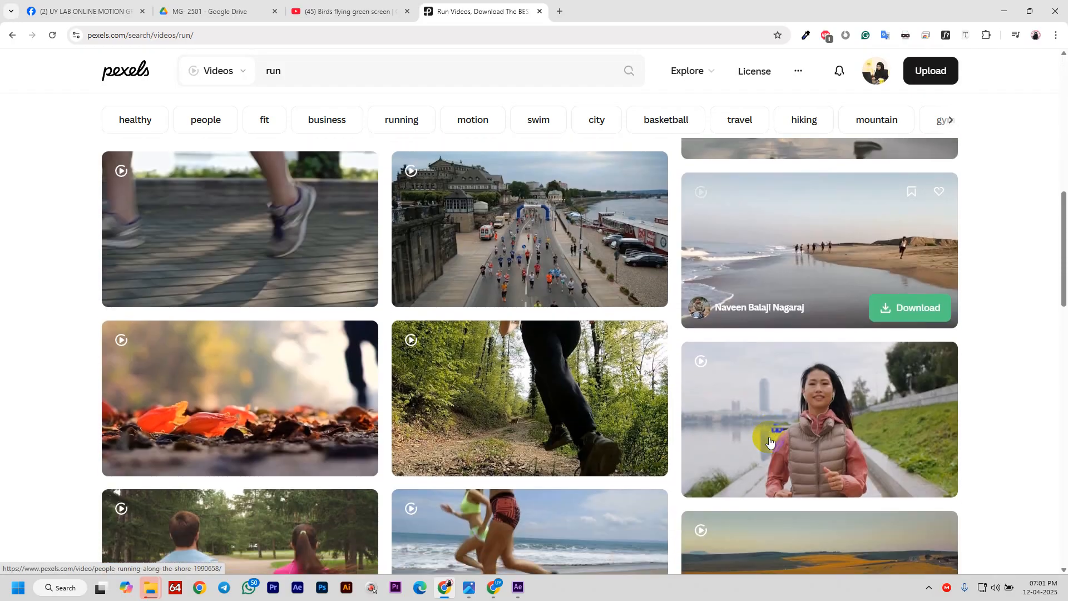
scroll(764, 433, down, 5)
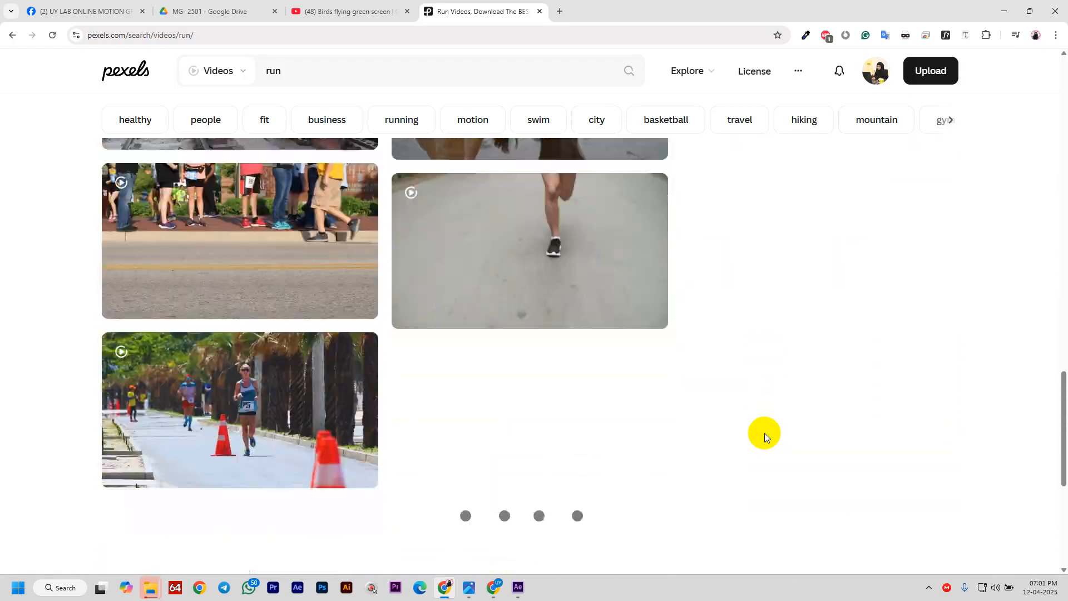
scroll(85, 188, up, 12)
scroll(310, 310, up, 15)
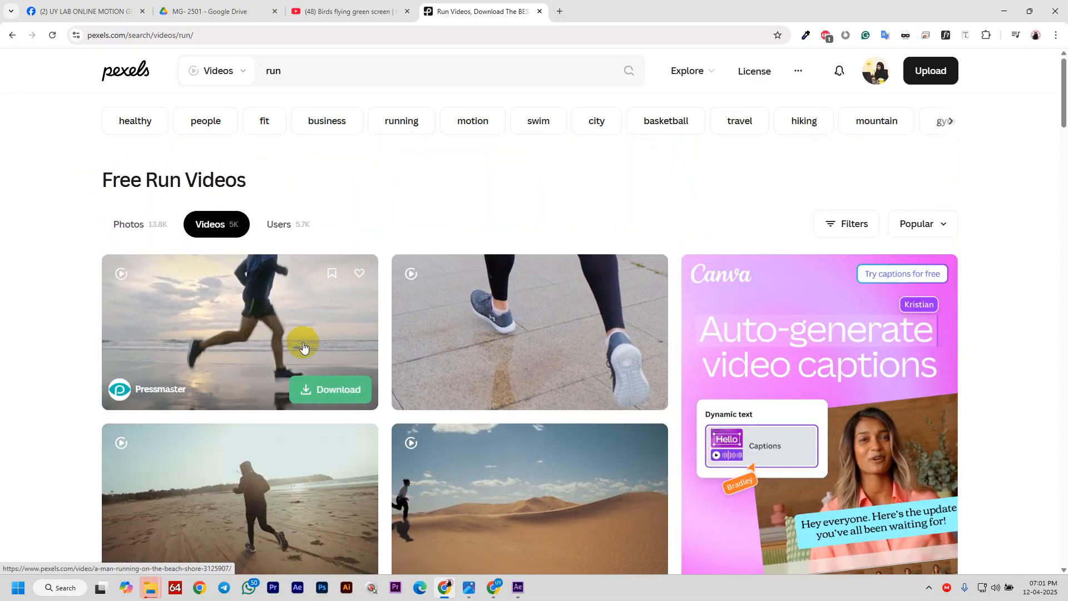
click(305, 344)
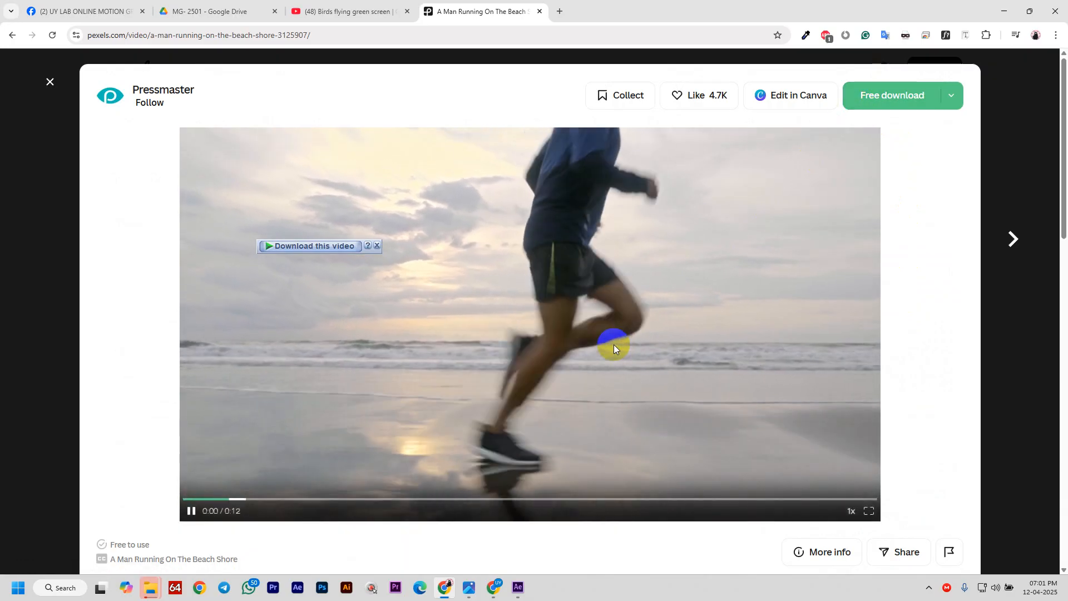
scroll(614, 348, down, 6)
scroll(613, 345, up, 6)
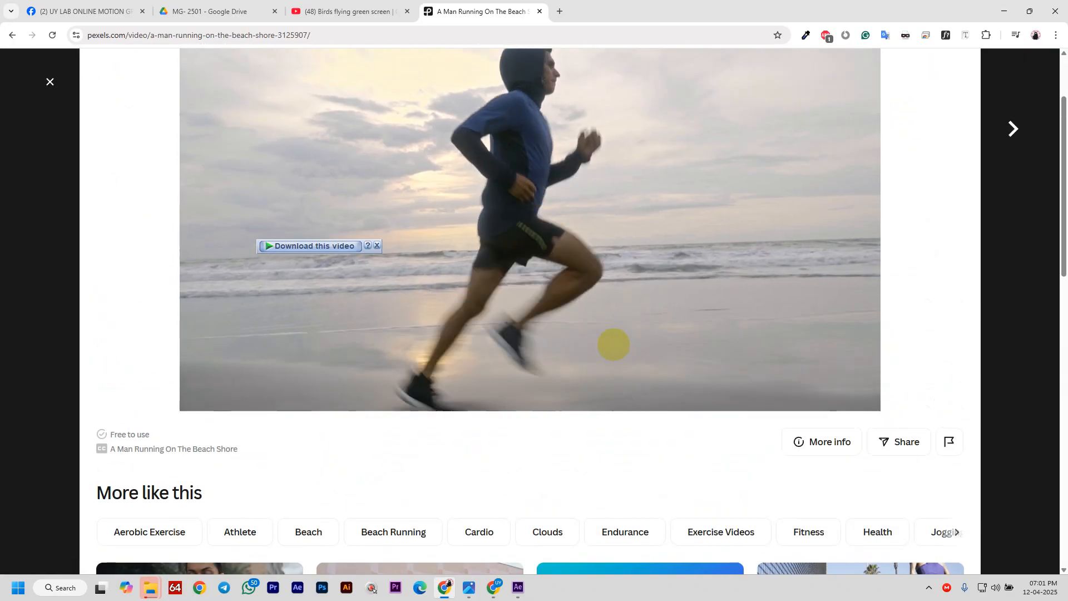
click(889, 98)
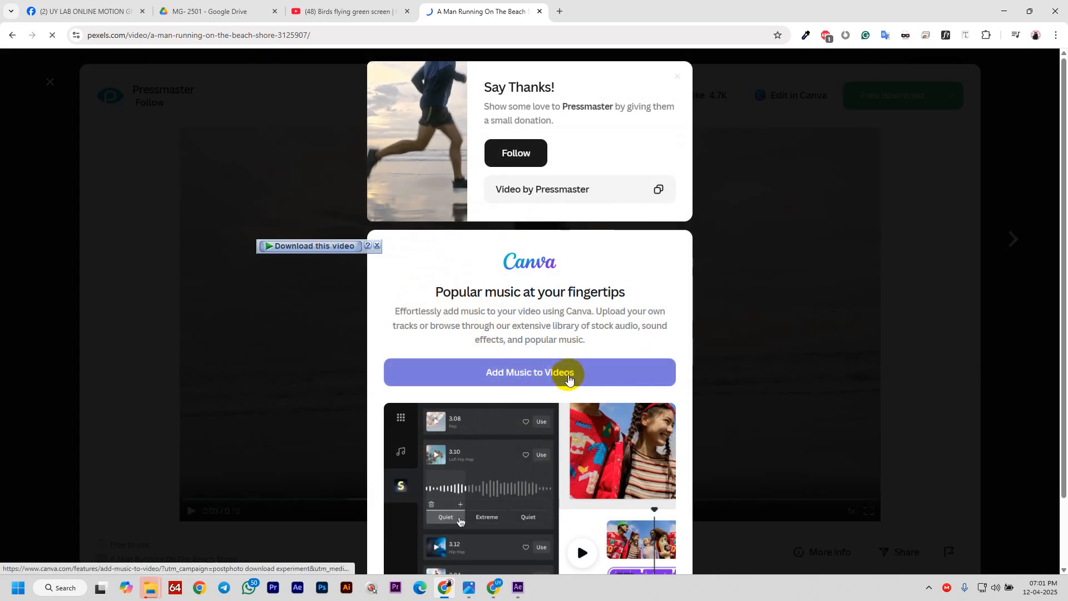
- Start the IDM download of 3125907-uhd_3840_2160_25fps.mp4, then briefly open and close the Meet chat
click(529, 341)
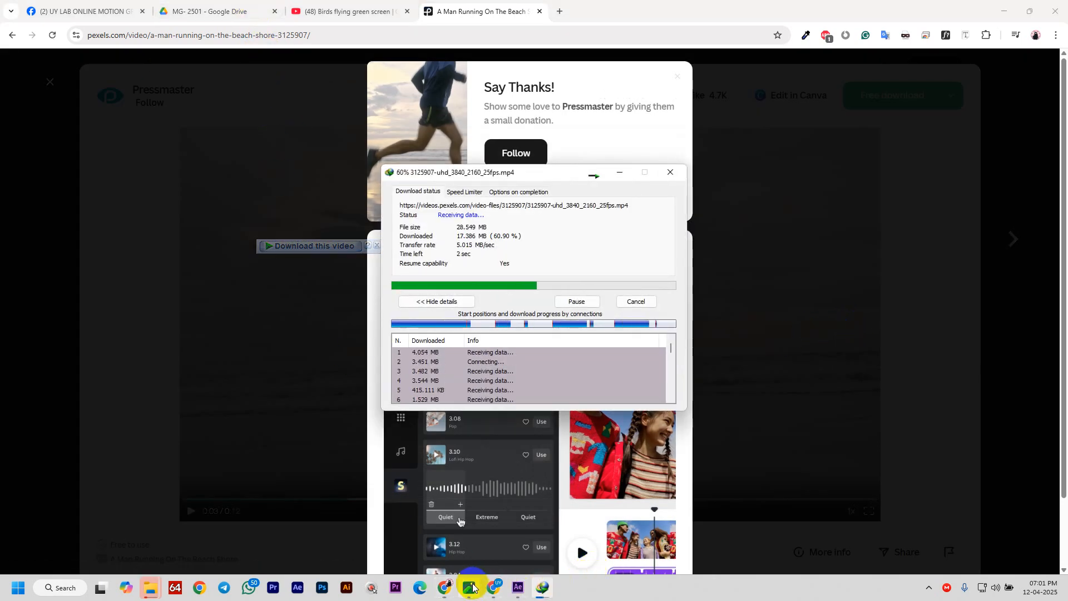
mouse_move(492, 588)
click(491, 565)
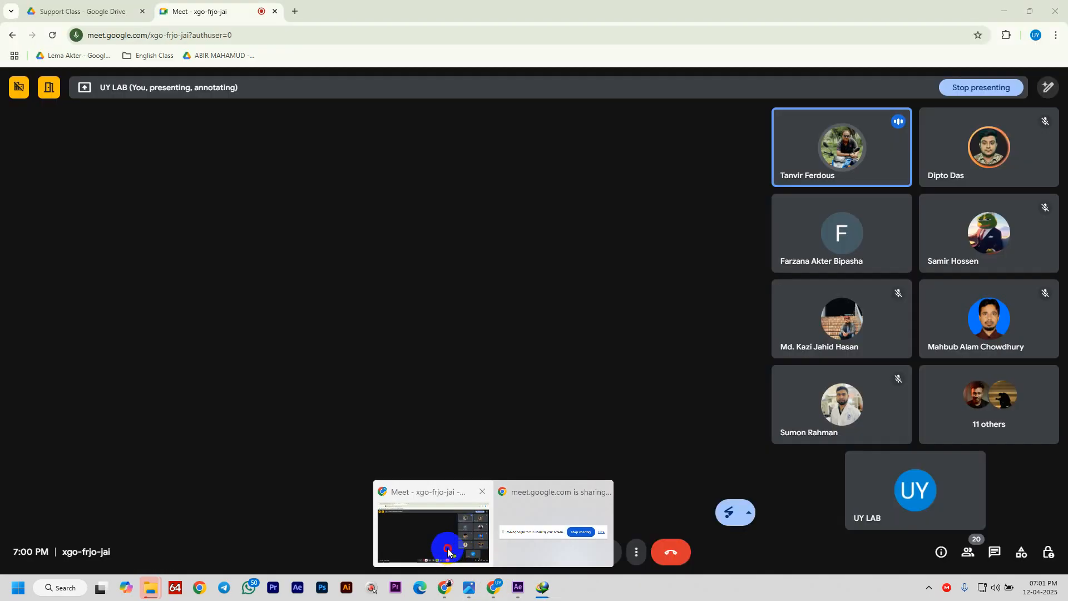
click(995, 552)
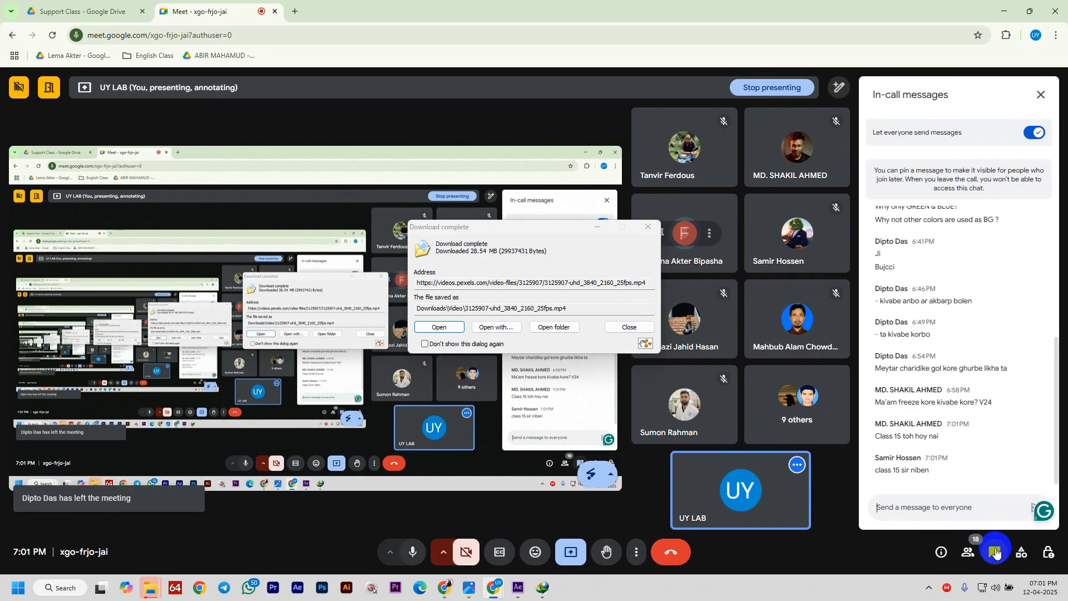
click(995, 552)
- Drag 3125907-uhd_3840_2160_25fps.mp4 from Downloads\Video into the Project panel, then onto the Composition panel
click(555, 326)
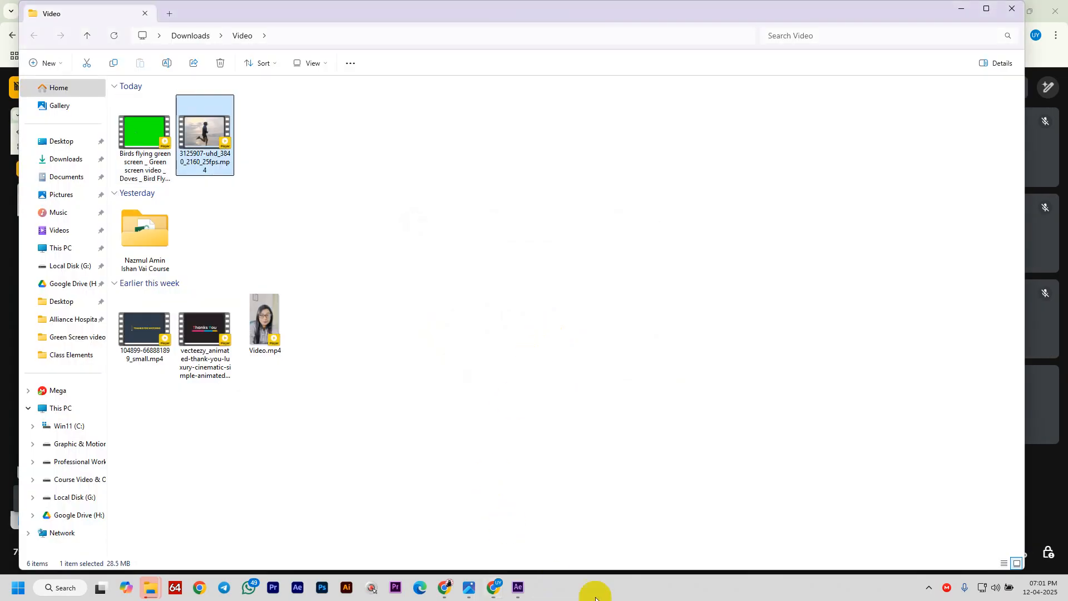
drag(201, 133, 633, 379)
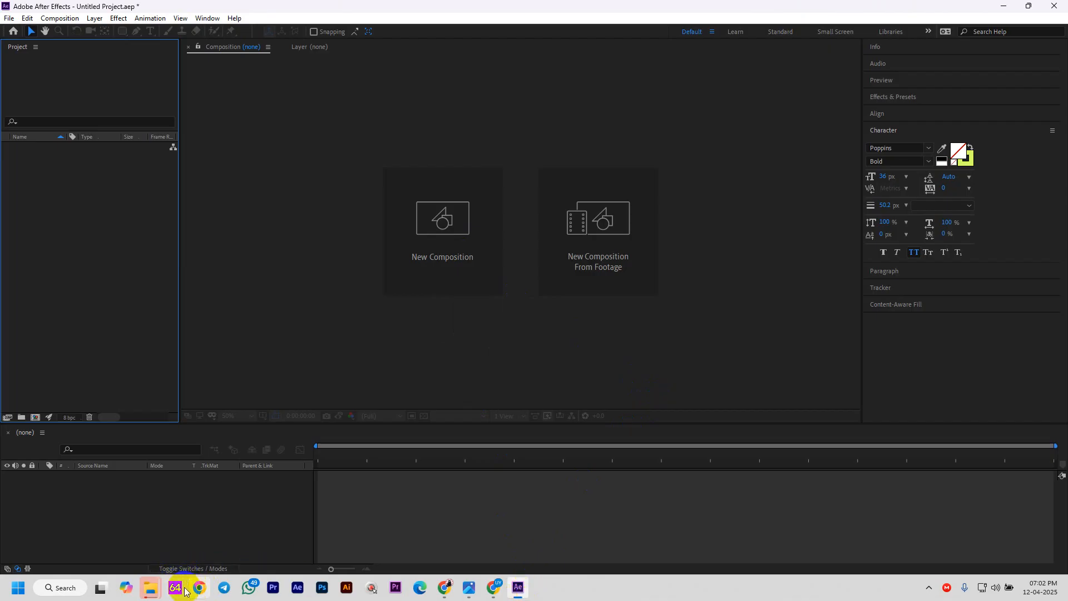
mouse_move(150, 587)
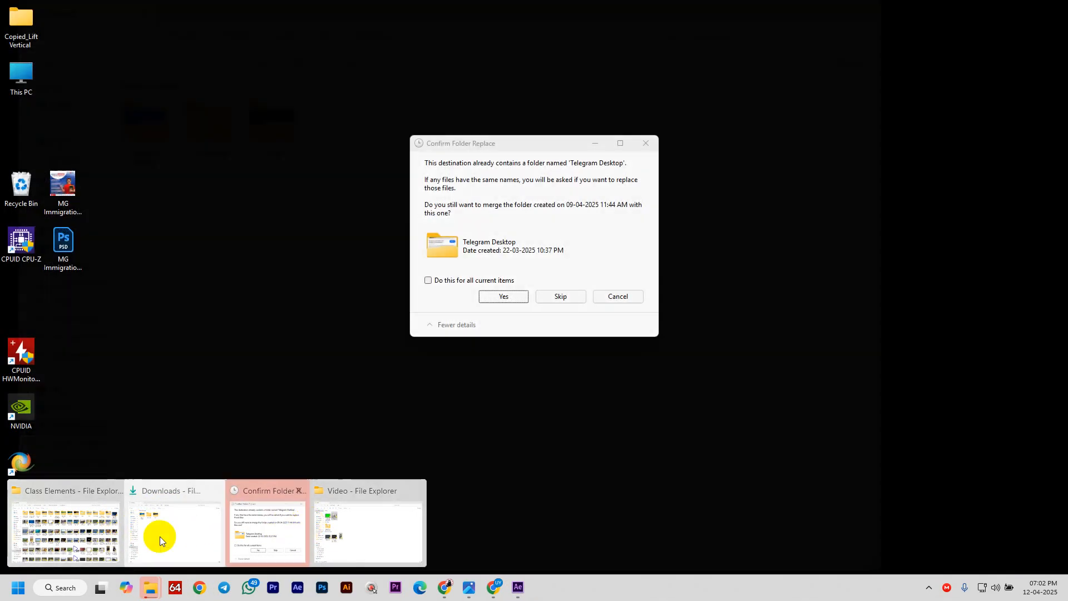
click(100, 523)
click(45, 158)
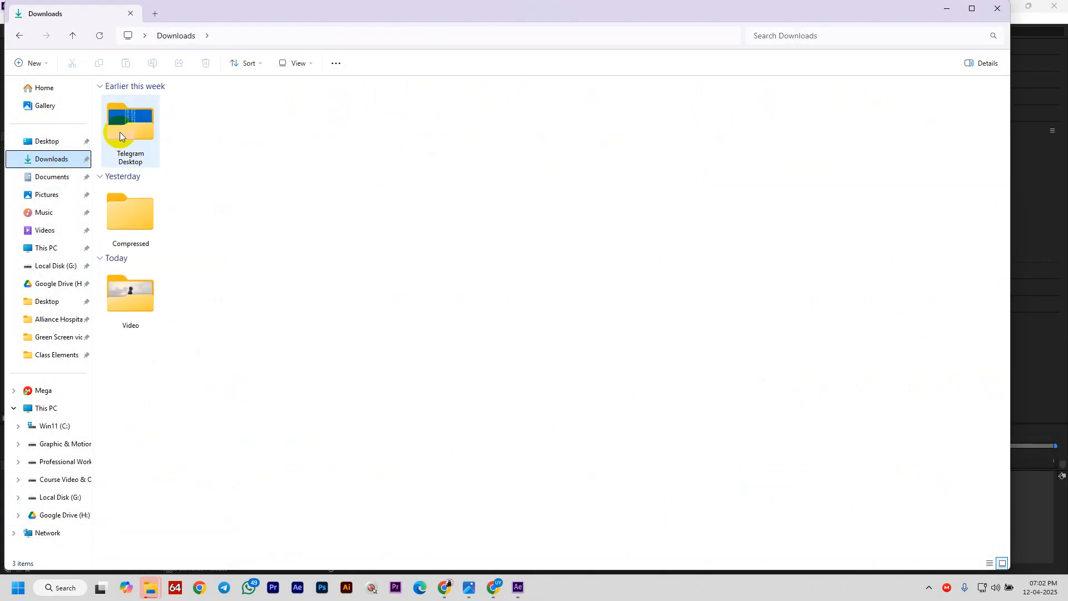
double_click(130, 295)
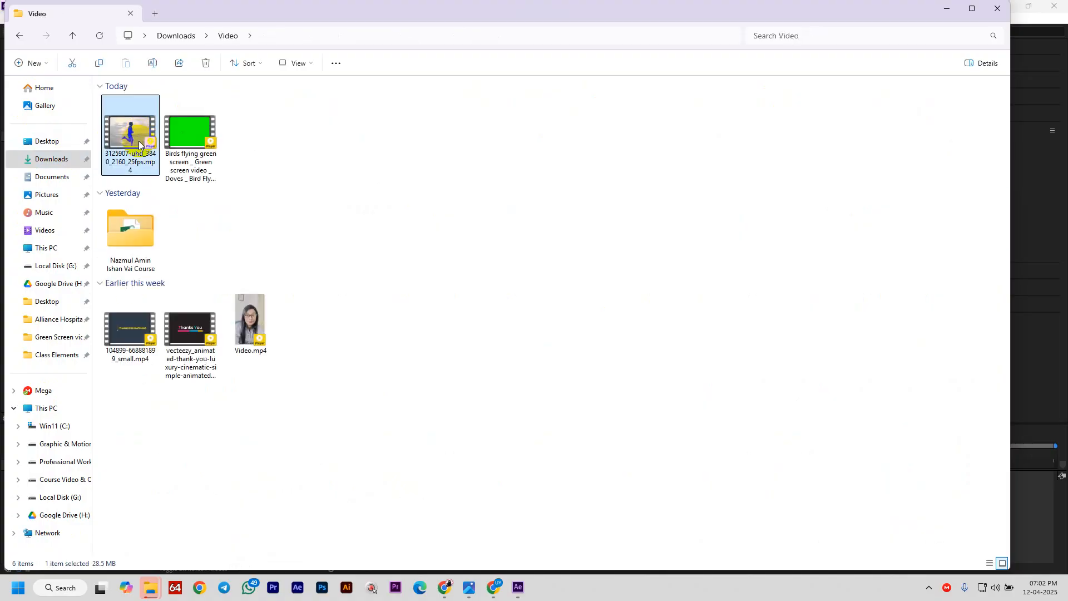
drag(129, 132, 95, 238)
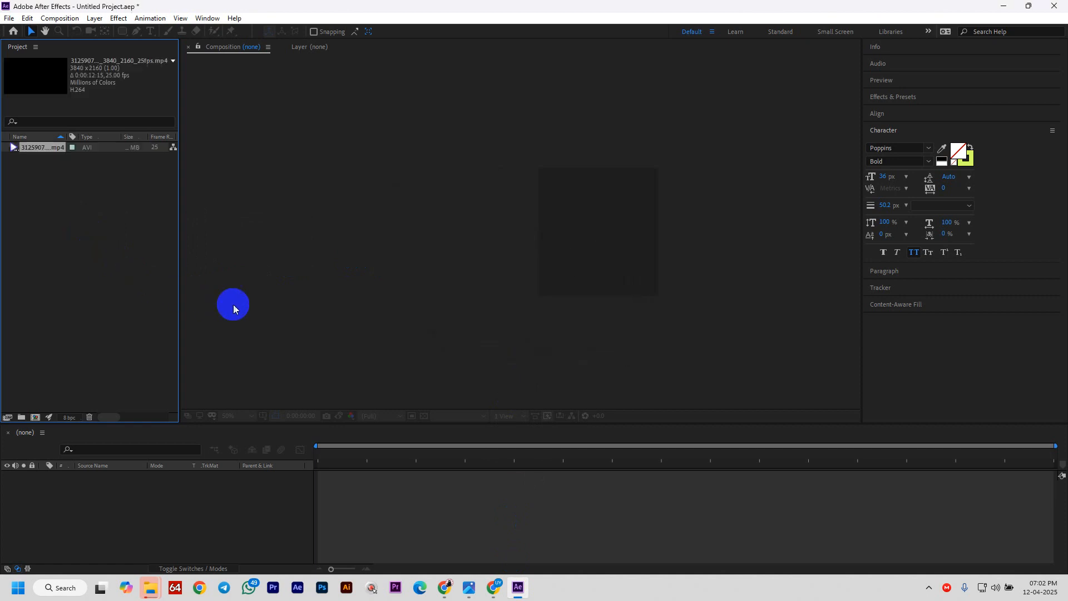
drag(54, 149, 503, 231)
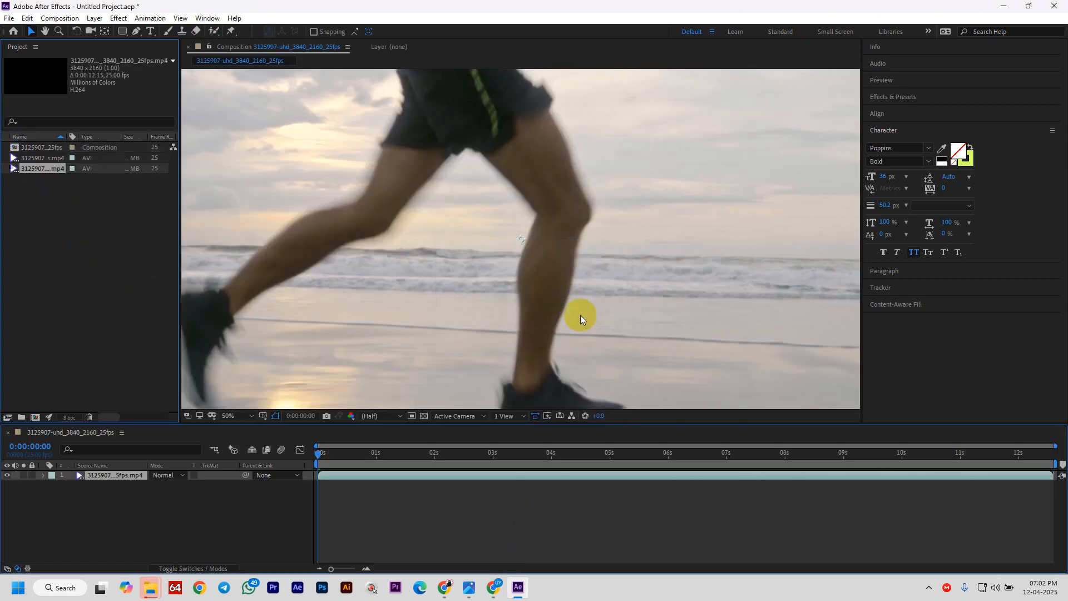
- Trim the runner layer to start about two seconds in, slide it to 0:00, and preview it
drag(333, 453, 446, 503)
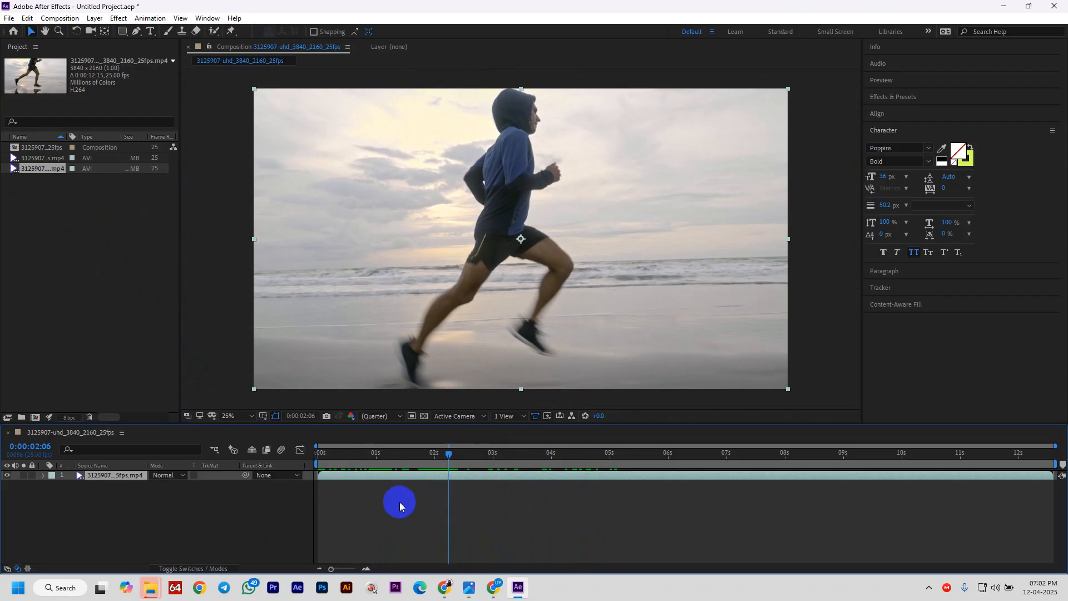
key(alt+bracketleft)
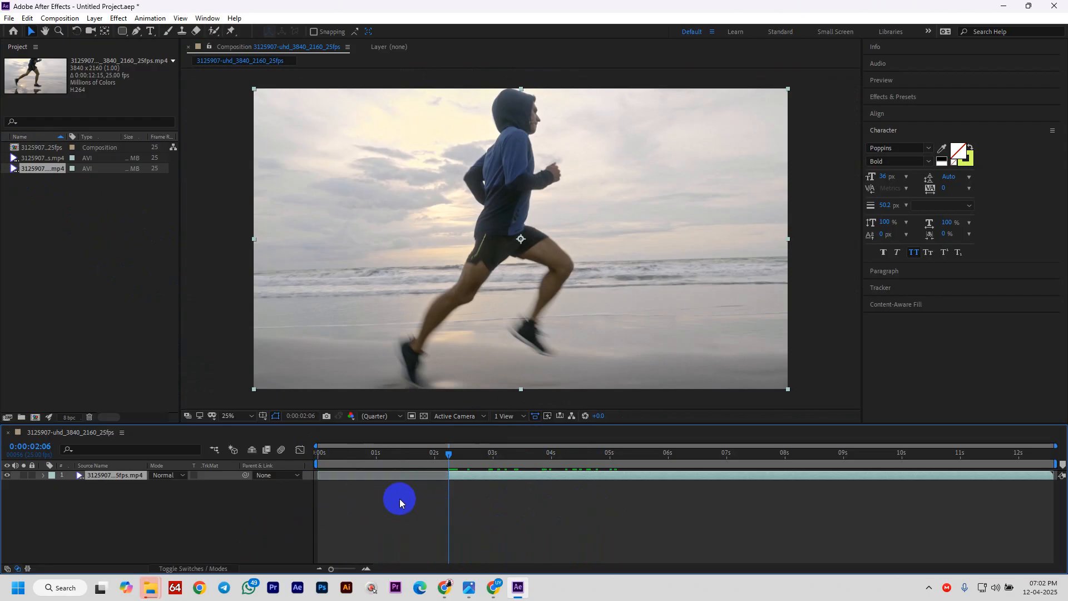
key(Home)
key(bracketleft)
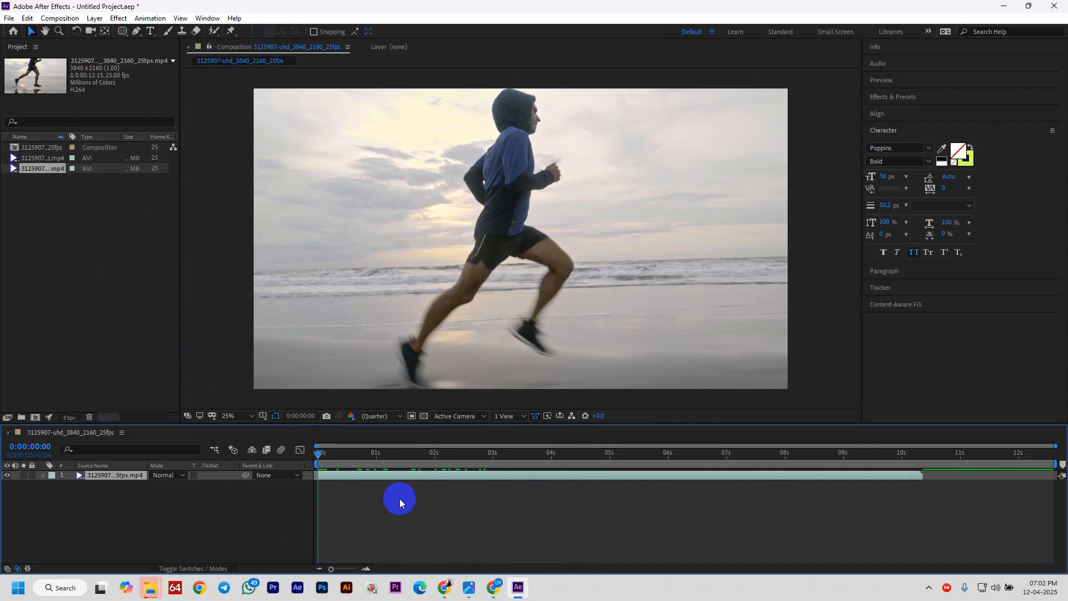
key(space)
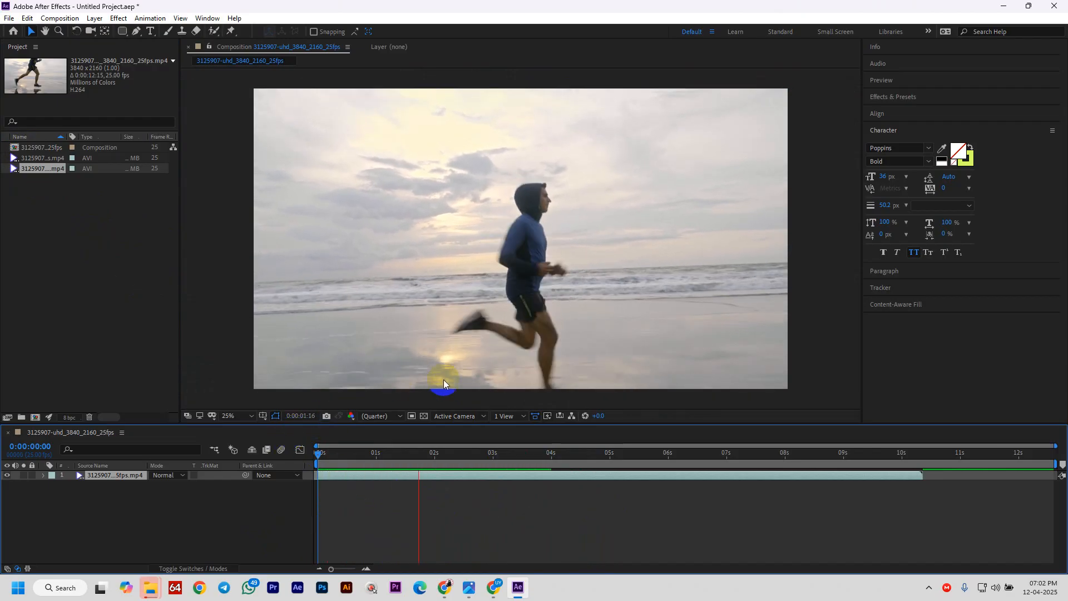
drag(472, 451, 654, 518)
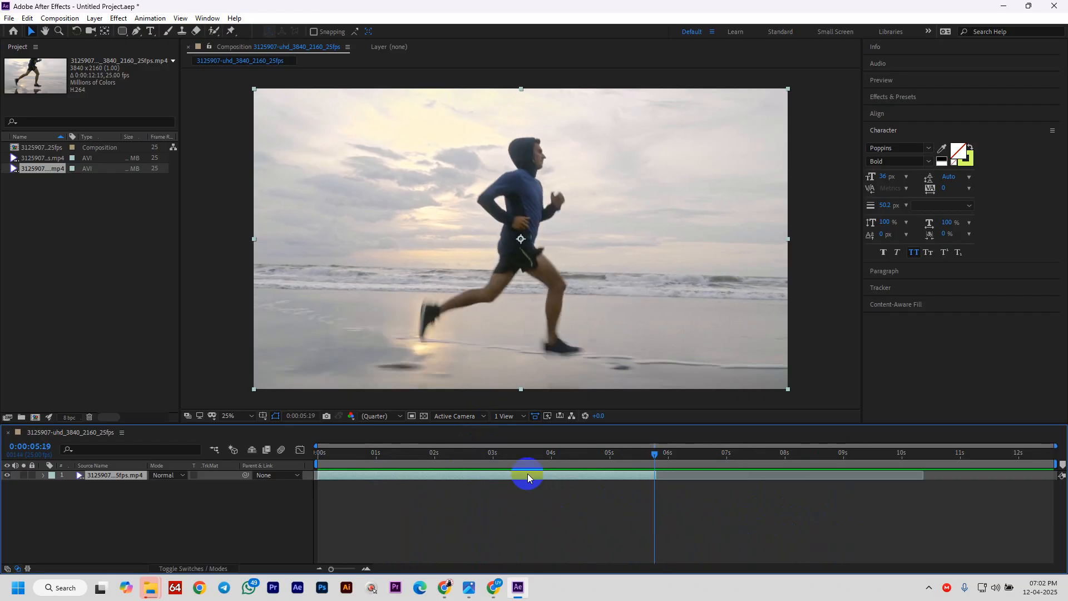
drag(649, 443, 462, 471)
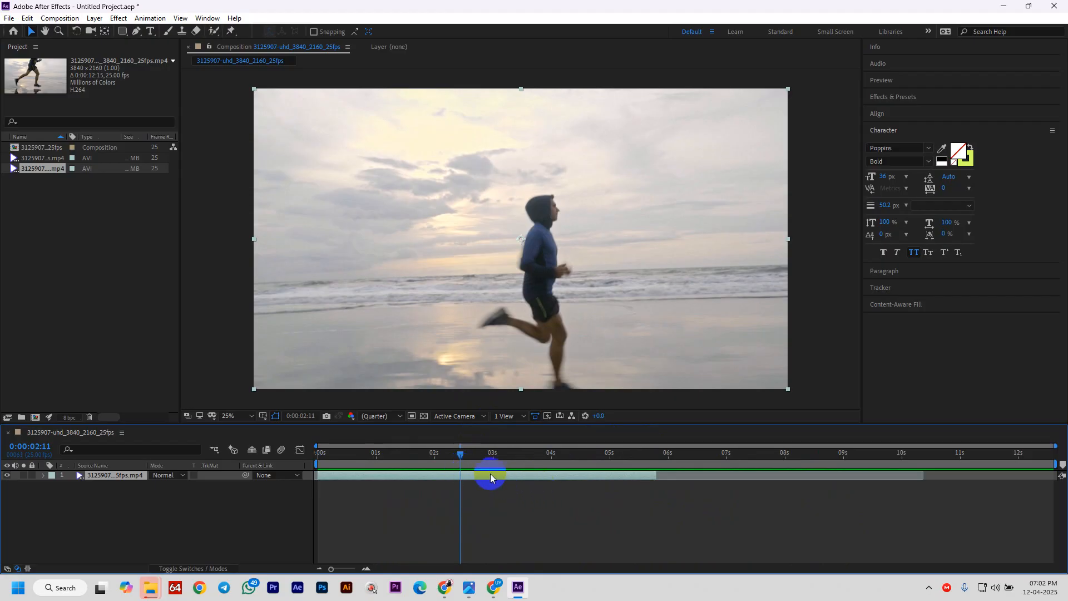
- Apply Frame Mix frame blending to the runner layer and scrub to about 4:10 to preview
right_click(480, 477)
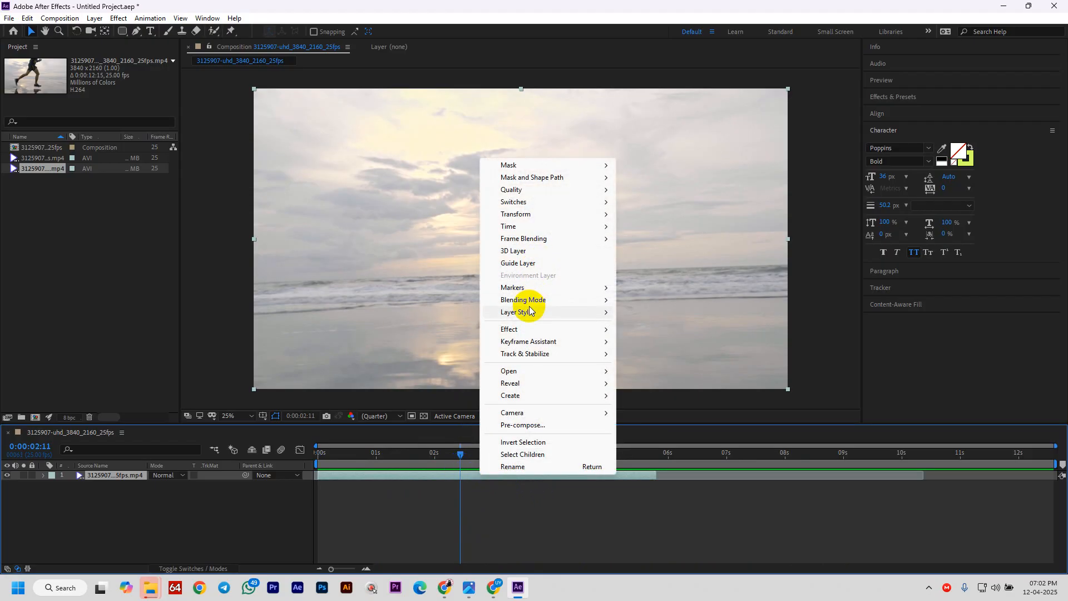
mouse_move(523, 239)
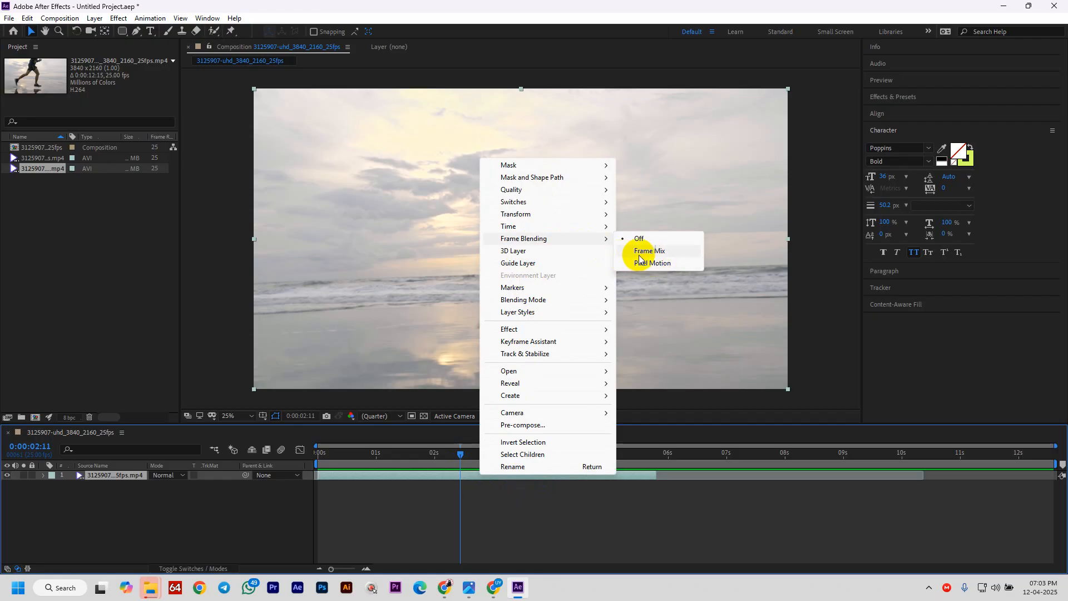
click(665, 251)
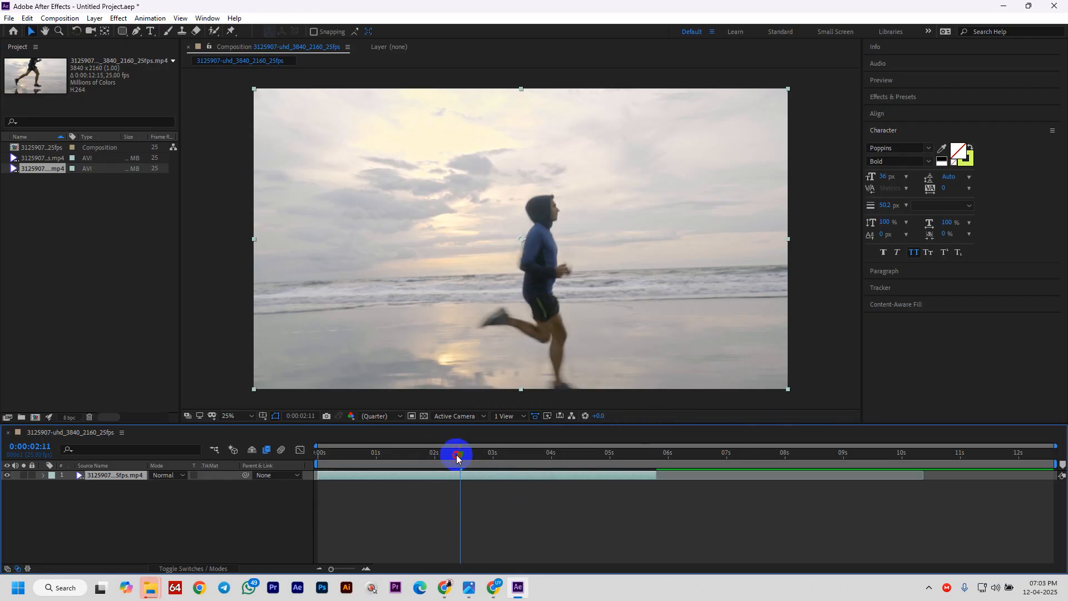
drag(457, 457, 407, 458)
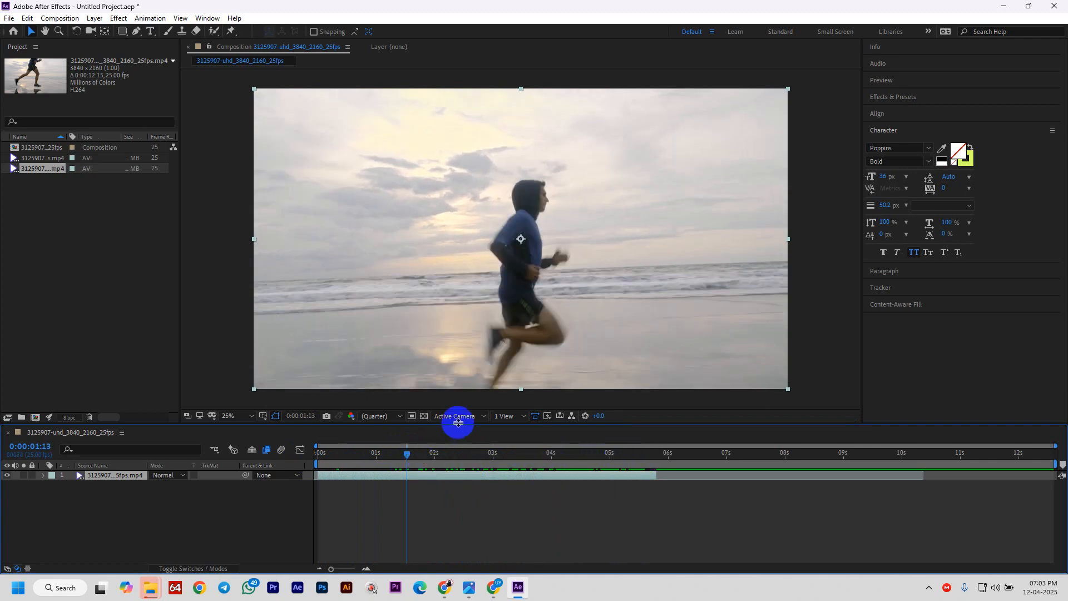
drag(459, 426, 465, 303)
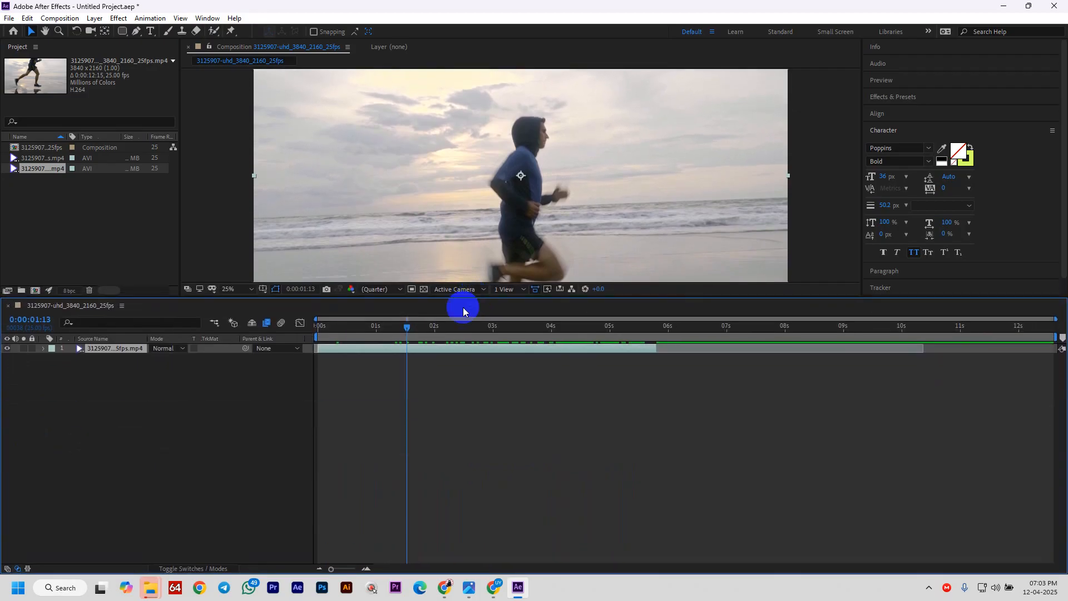
drag(403, 331, 576, 362)
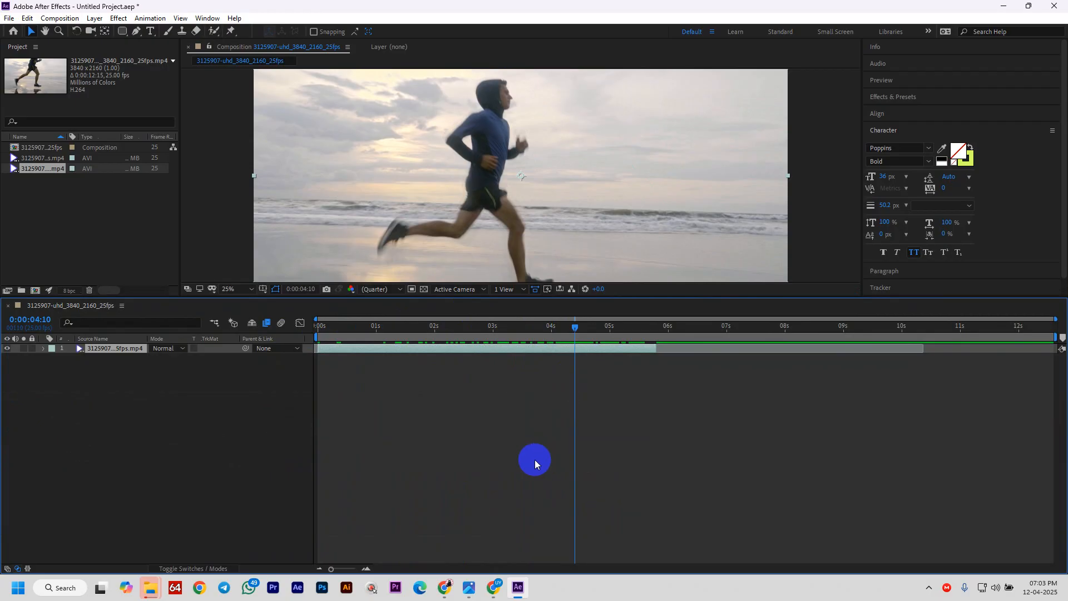
- Split the runner layer at 4:10 and give the later part Pixel Motion frame blending
key(ctrl+shift+d)
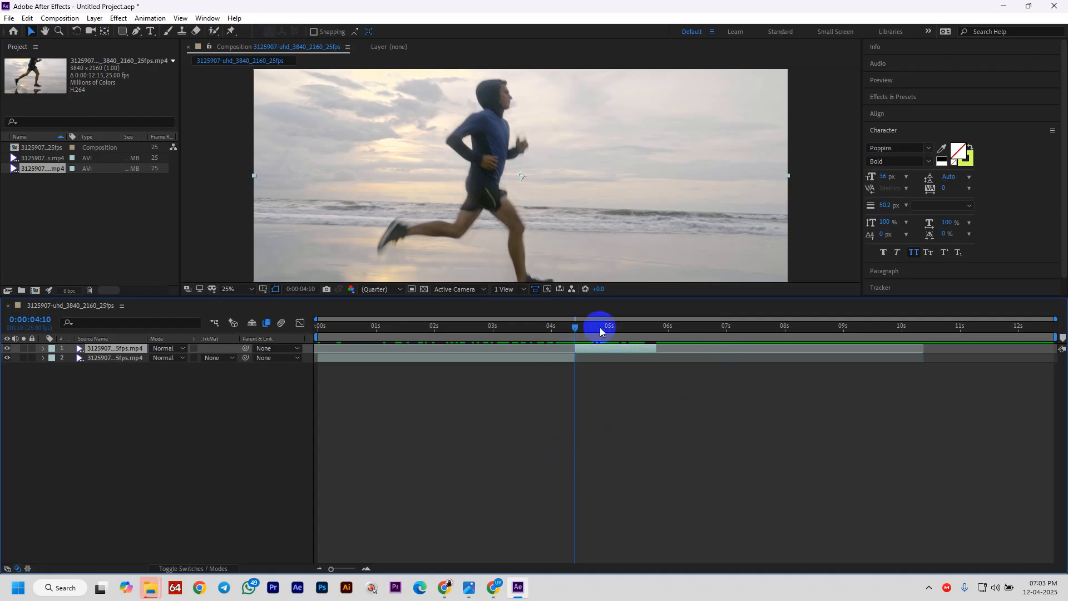
drag(591, 296, 551, 360)
drag(575, 393, 600, 394)
right_click(610, 411)
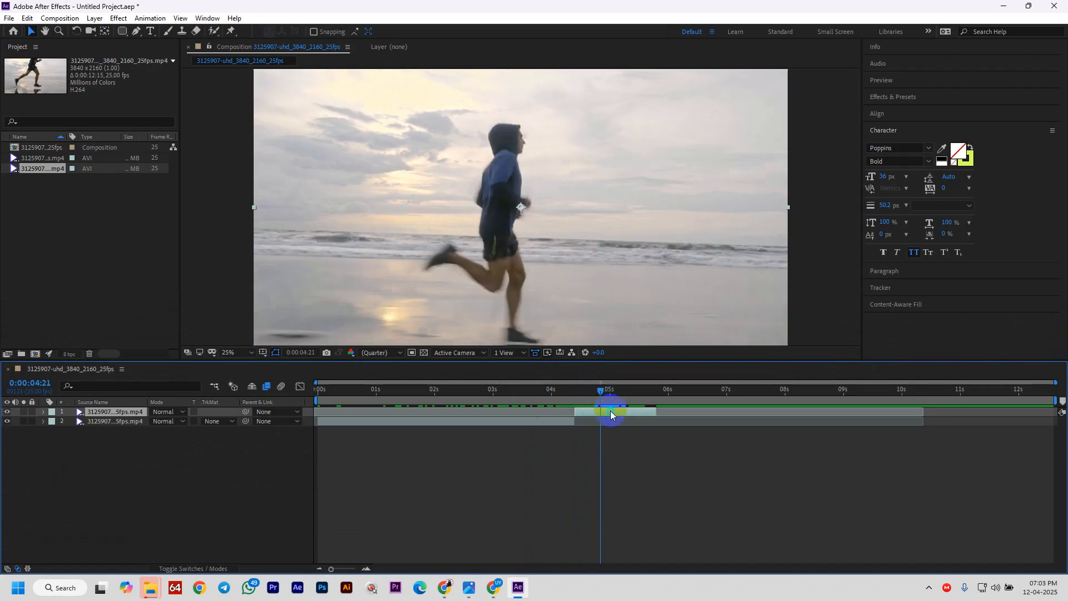
mouse_move(657, 264)
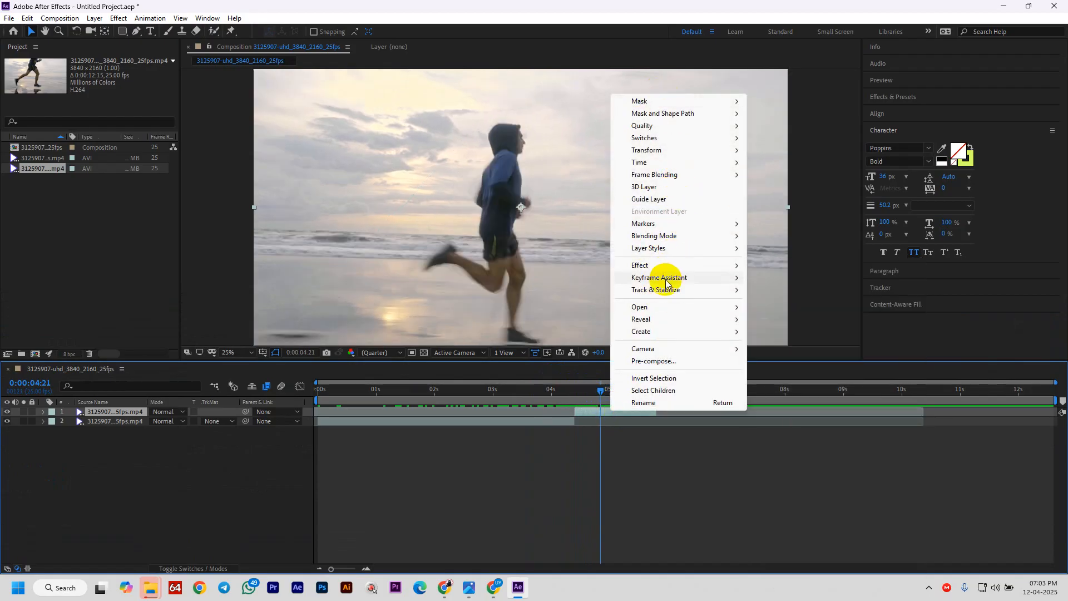
mouse_move(656, 223)
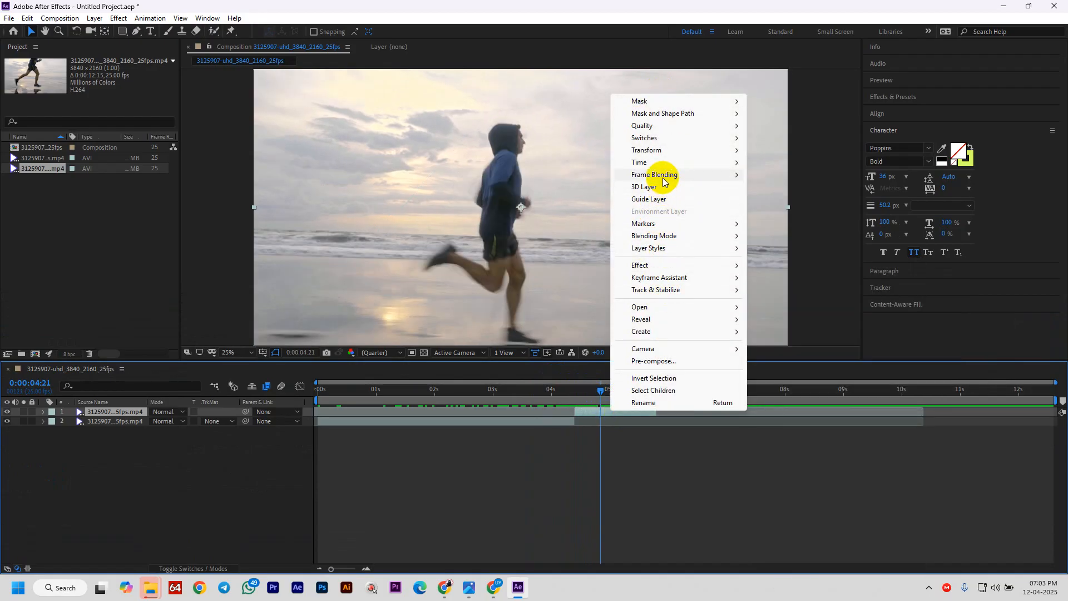
mouse_move(662, 174)
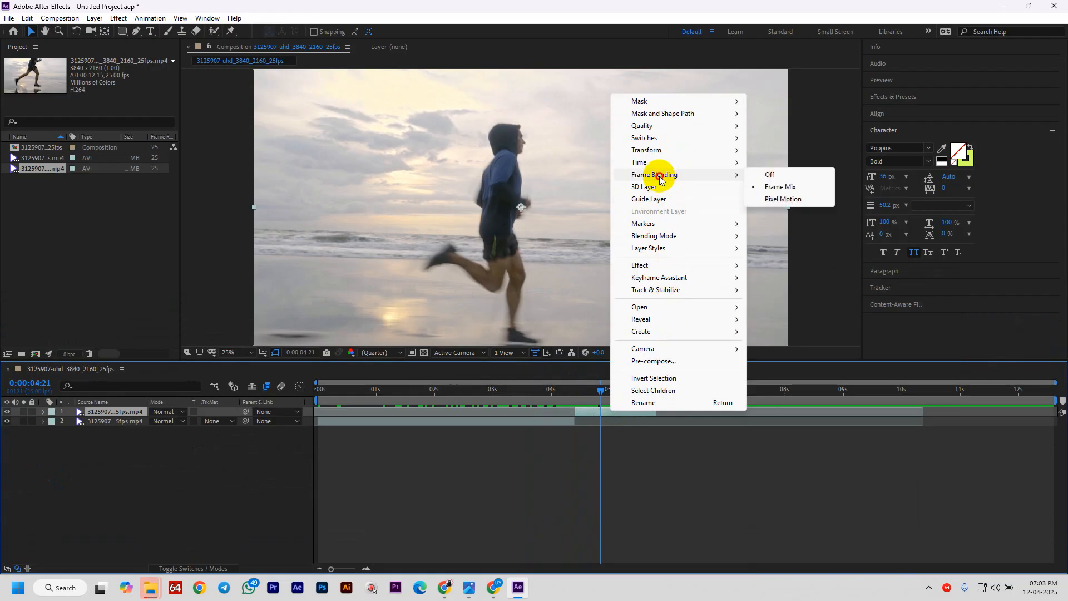
click(788, 198)
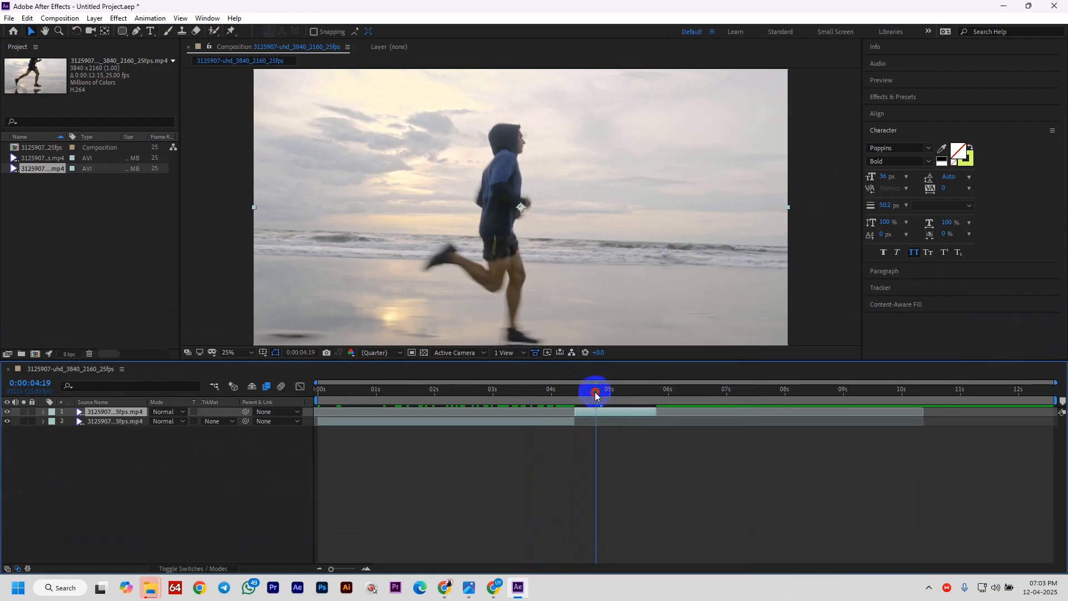
mouse_move(595, 394)
mouse_down()
mouse_move(574, 394)
mouse_move(617, 399)
mouse_move(592, 401)
mouse_up()
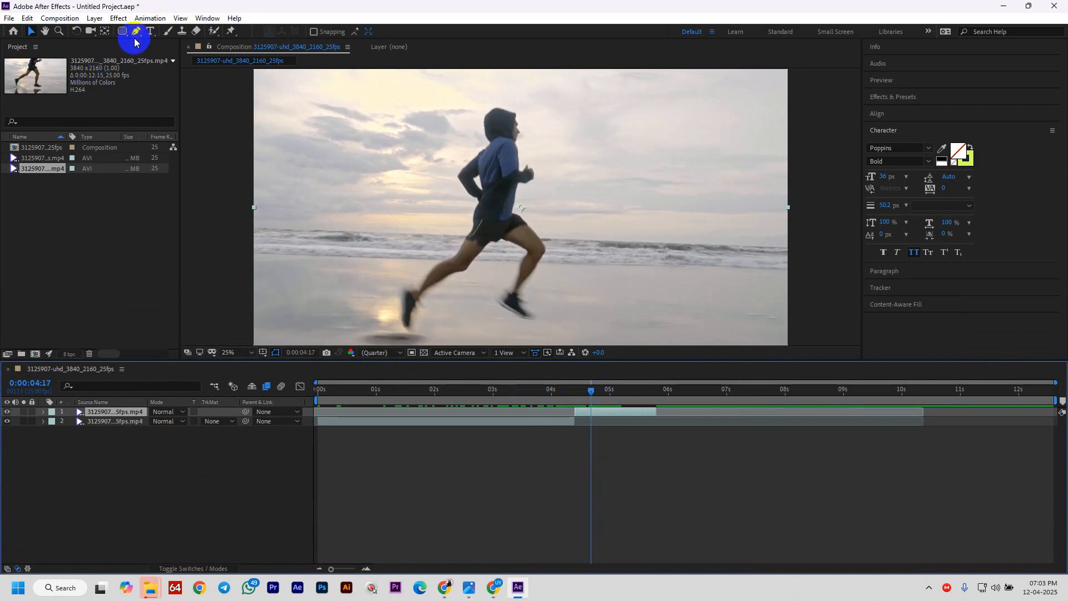
drag(593, 415, 566, 416)
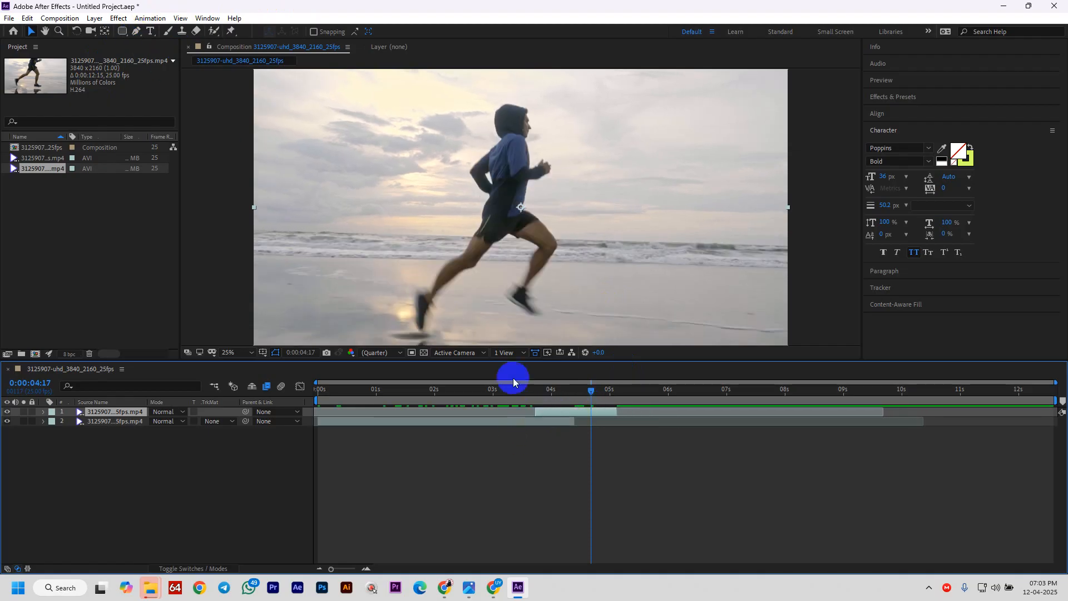
- Draw a closed Pen mask around the runner from head to thigh, isolating him on black
click(138, 32)
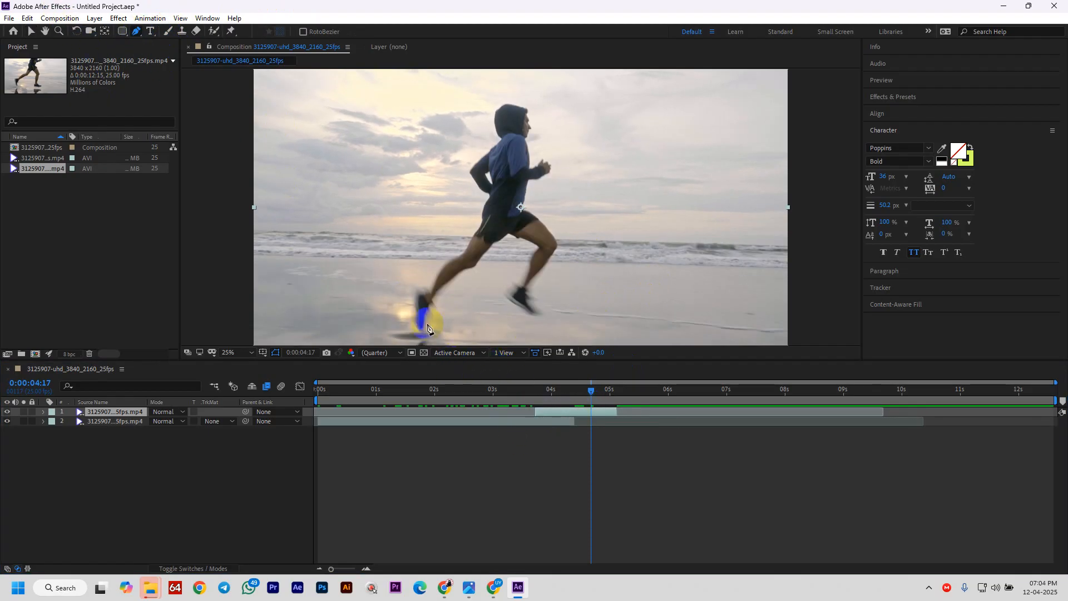
click(516, 114)
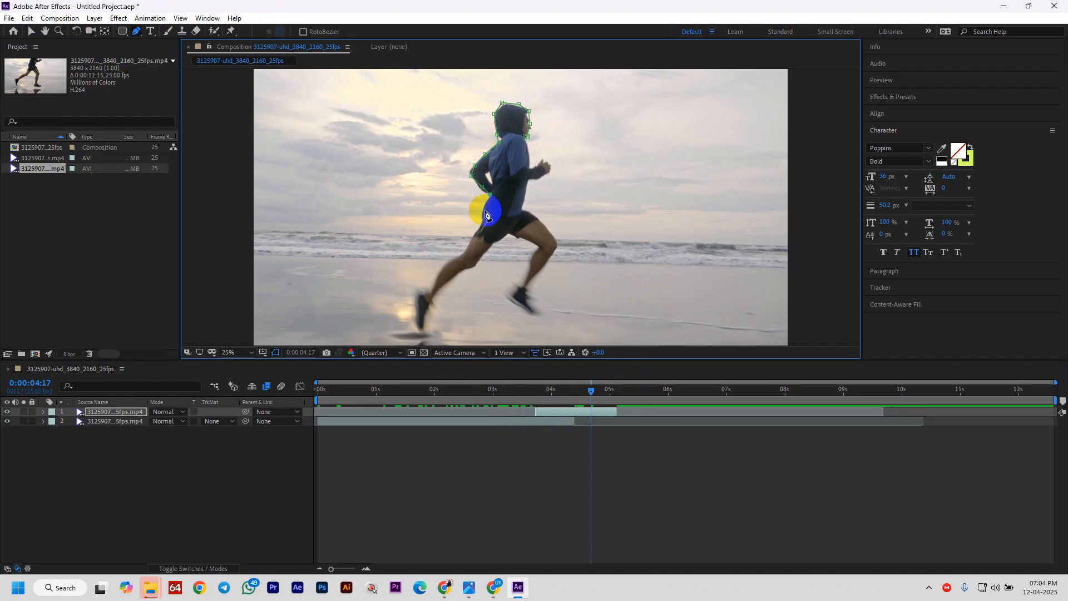
click(476, 233)
click(452, 266)
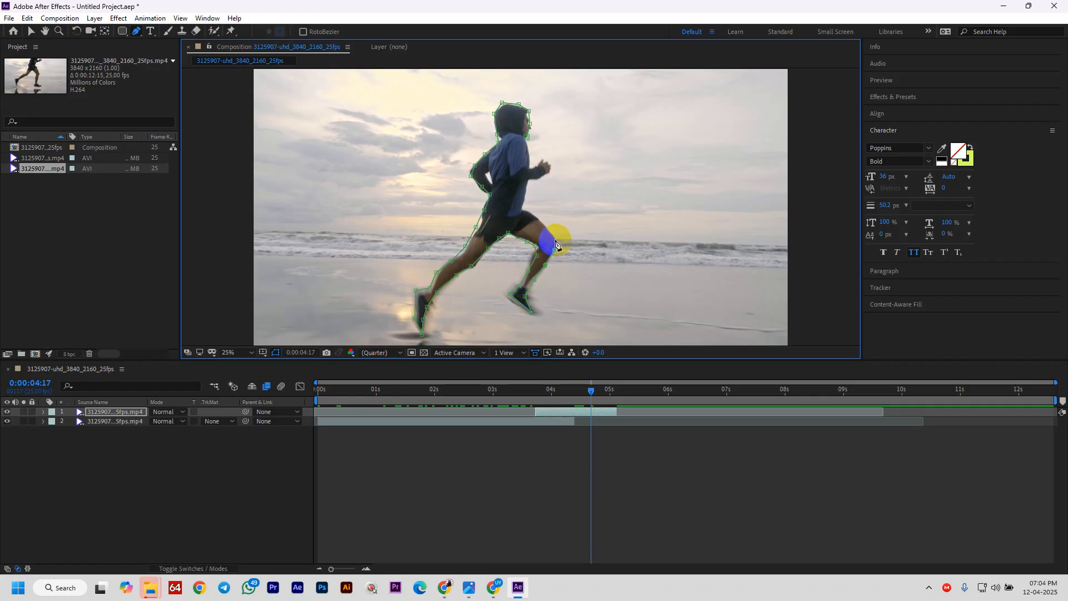
click(521, 202)
click(527, 185)
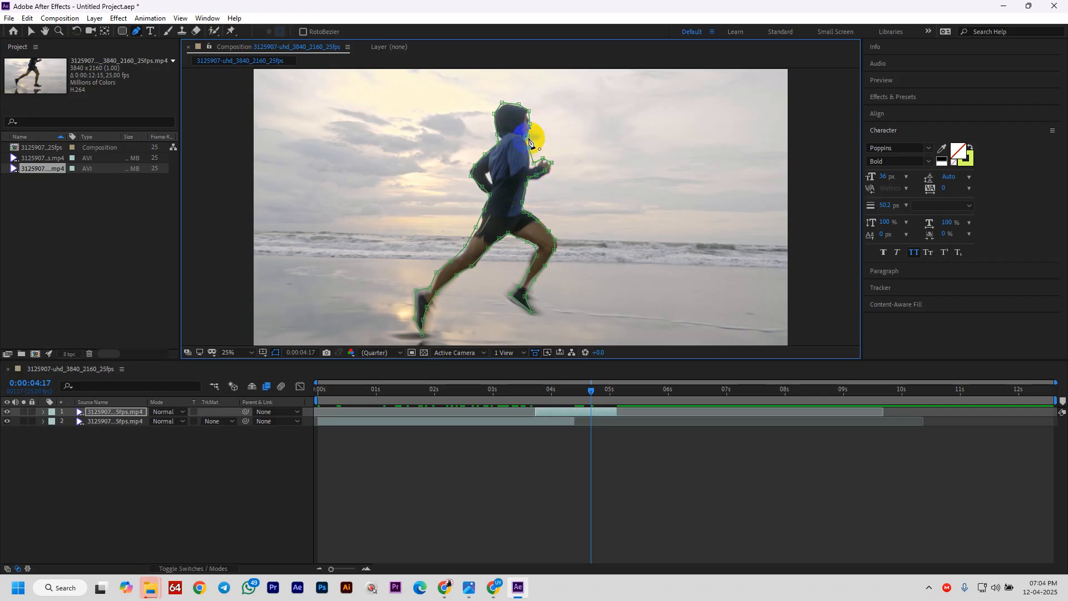
click(528, 141)
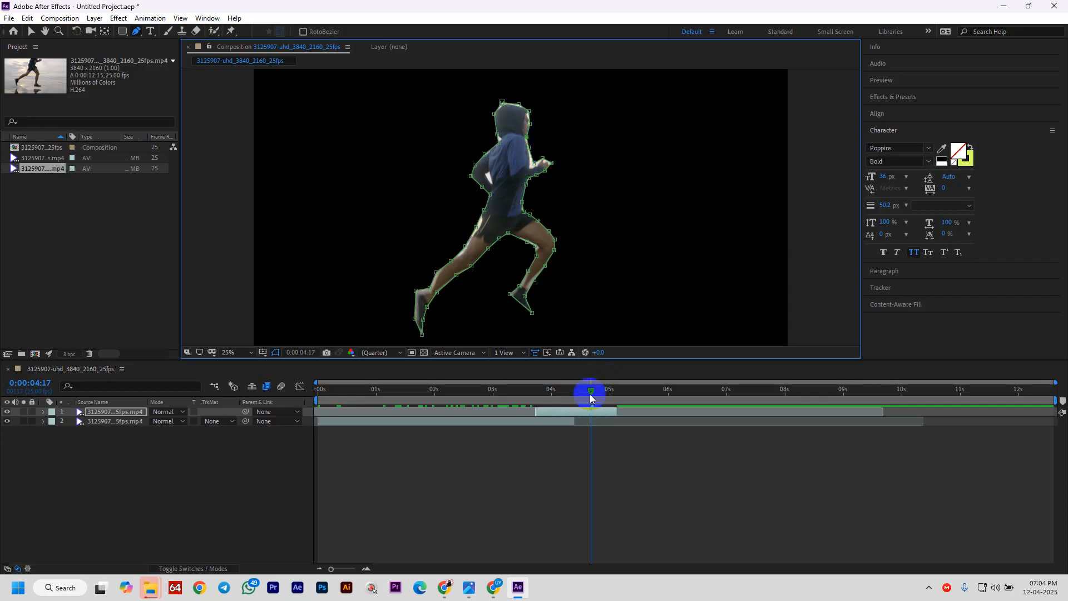
mouse_move(593, 391)
mouse_down()
mouse_move(534, 393)
mouse_move(587, 404)
mouse_up()
mouse_move(550, 405)
mouse_down()
mouse_move(578, 406)
mouse_move(556, 406)
mouse_move(571, 409)
mouse_up()
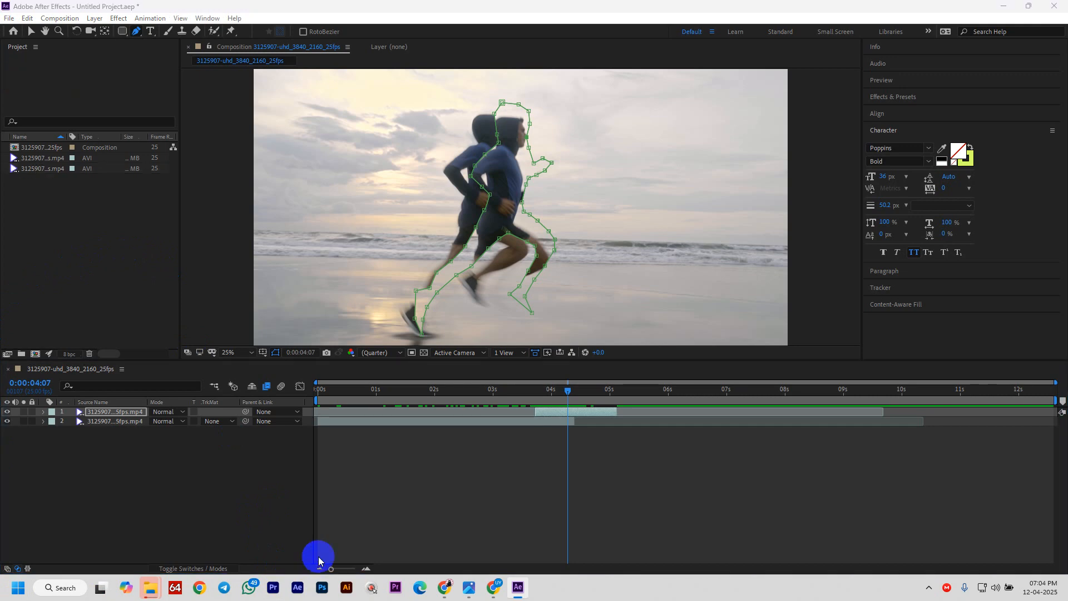
key(ctrl+i)
scroll(648, 245, down, 3)
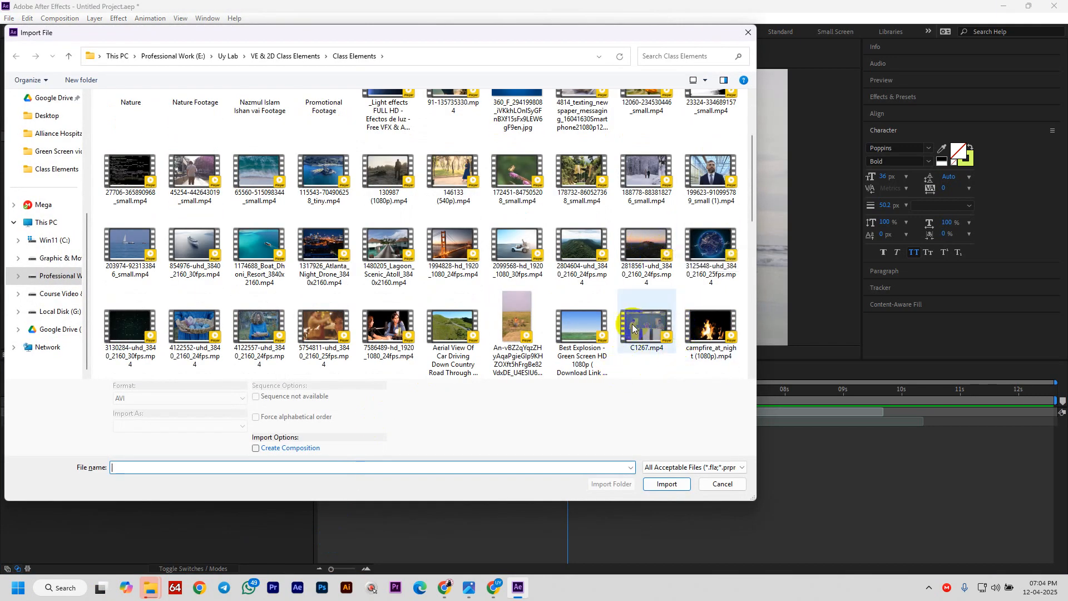
scroll(605, 287, down, 3)
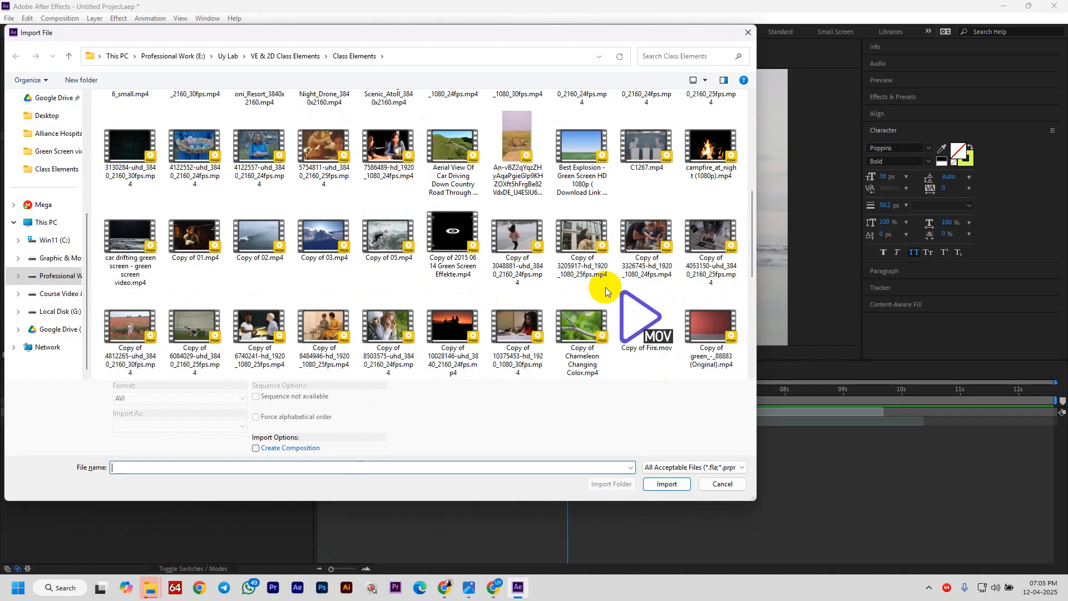
scroll(609, 300, up, 8)
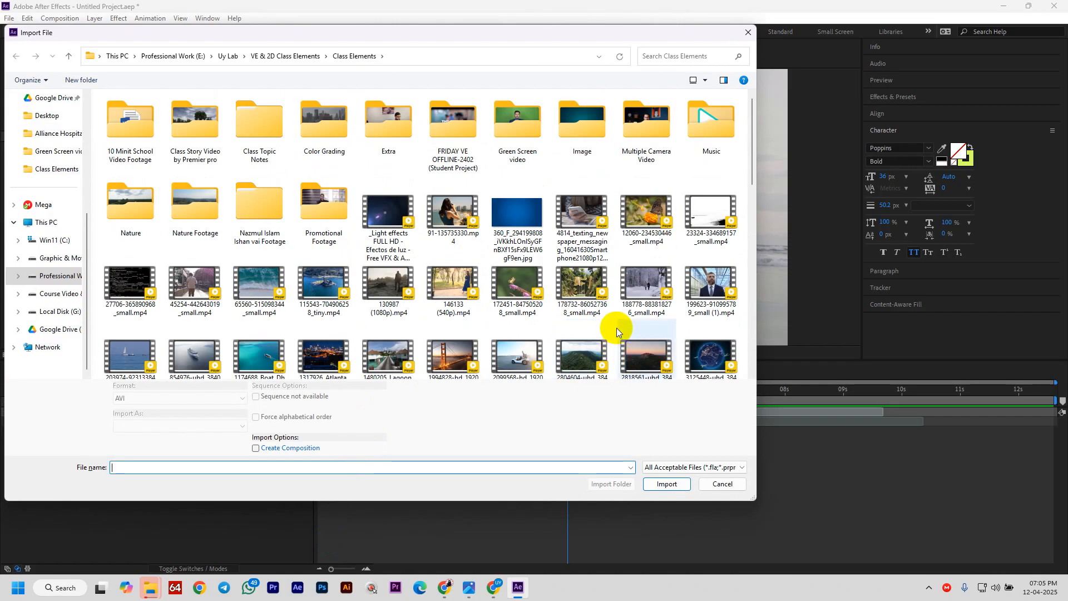
scroll(367, 278, down, 2)
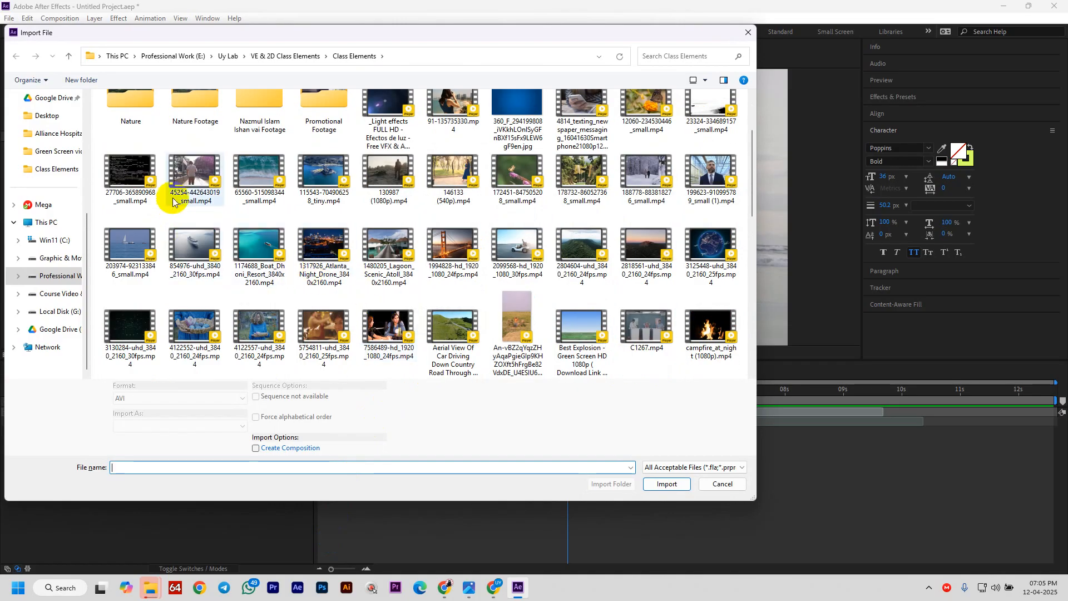
click(253, 189)
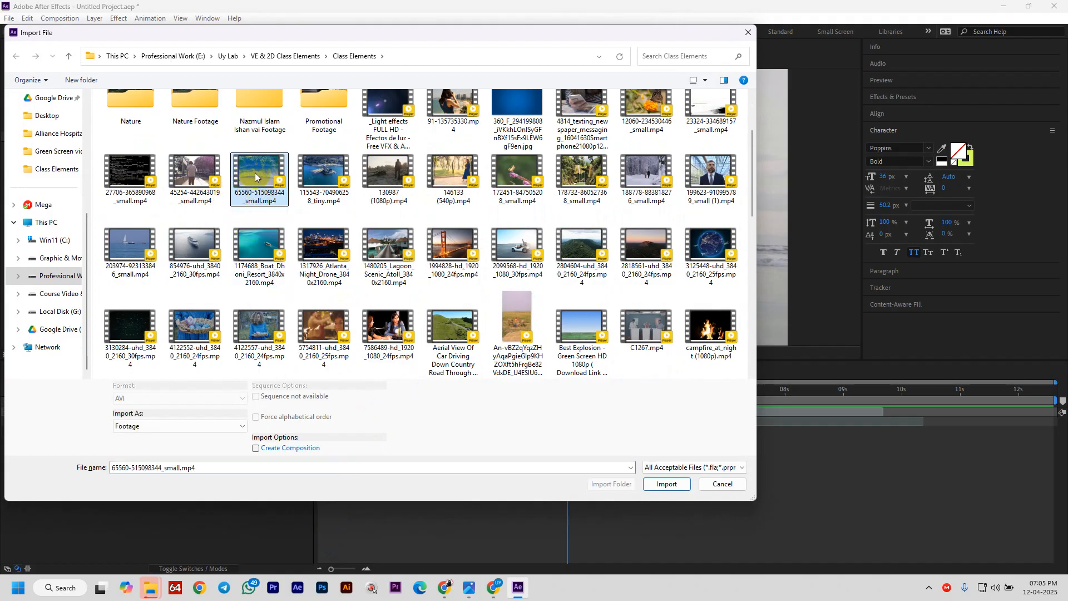
click(667, 484)
- Add the wave clip to the timeline and slide it to start at 4:10, where the first runner part ends
drag(40, 179, 593, 417)
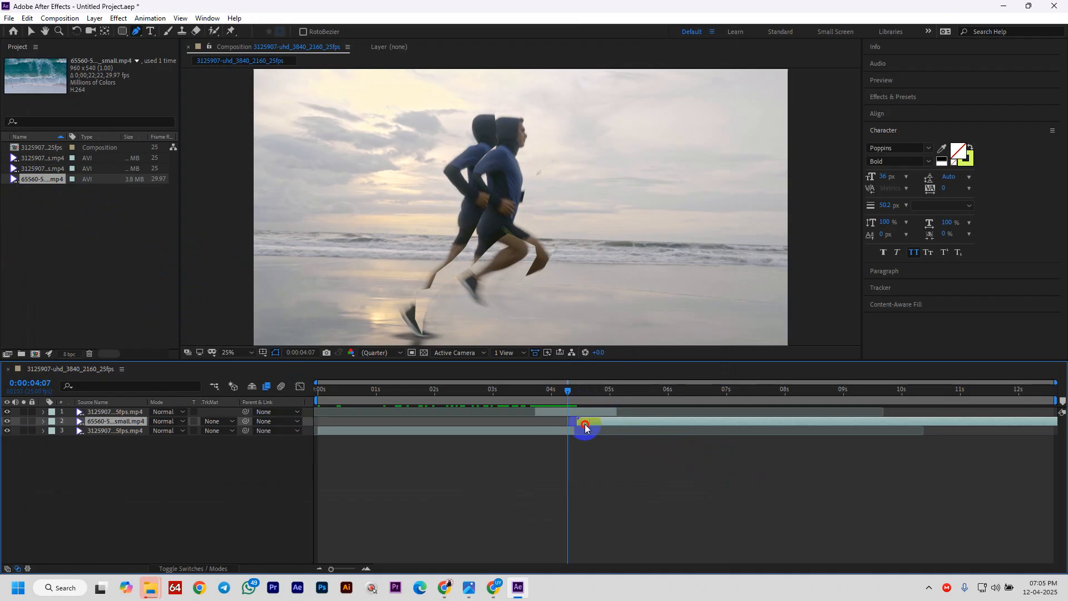
click(918, 431)
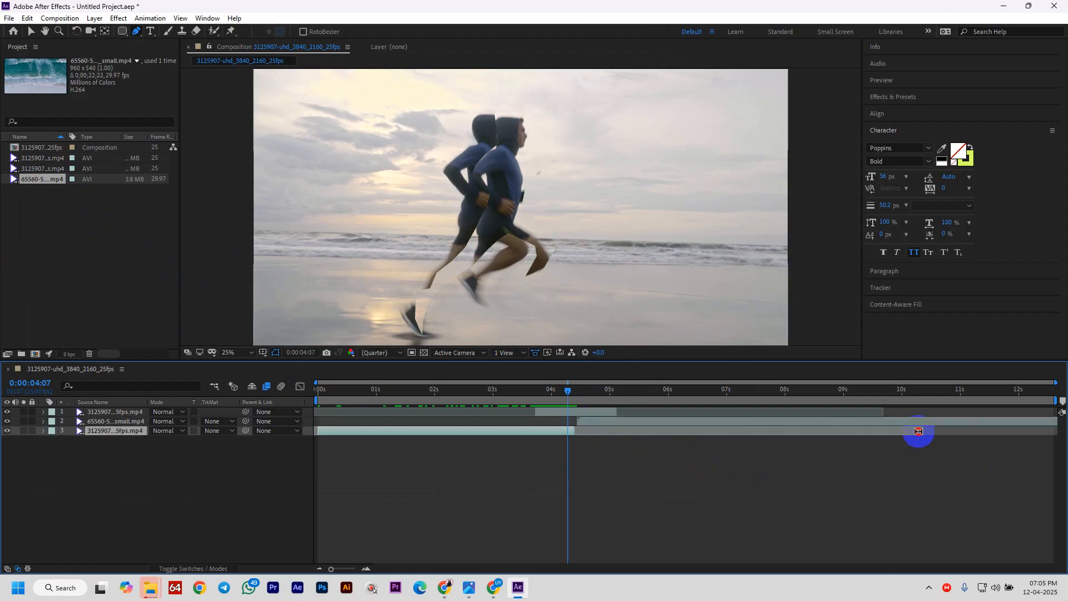
drag(811, 422, 1062, 421)
drag(952, 426, 618, 460)
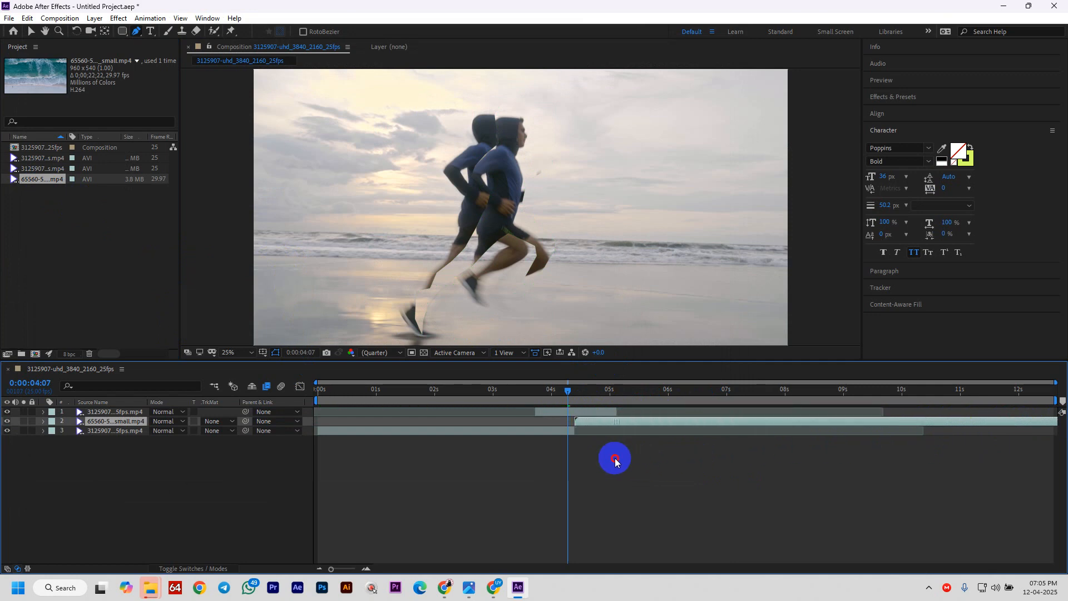
mouse_move(566, 392)
mouse_down()
mouse_move(596, 394)
mouse_move(558, 398)
mouse_move(595, 400)
mouse_move(574, 409)
mouse_up()
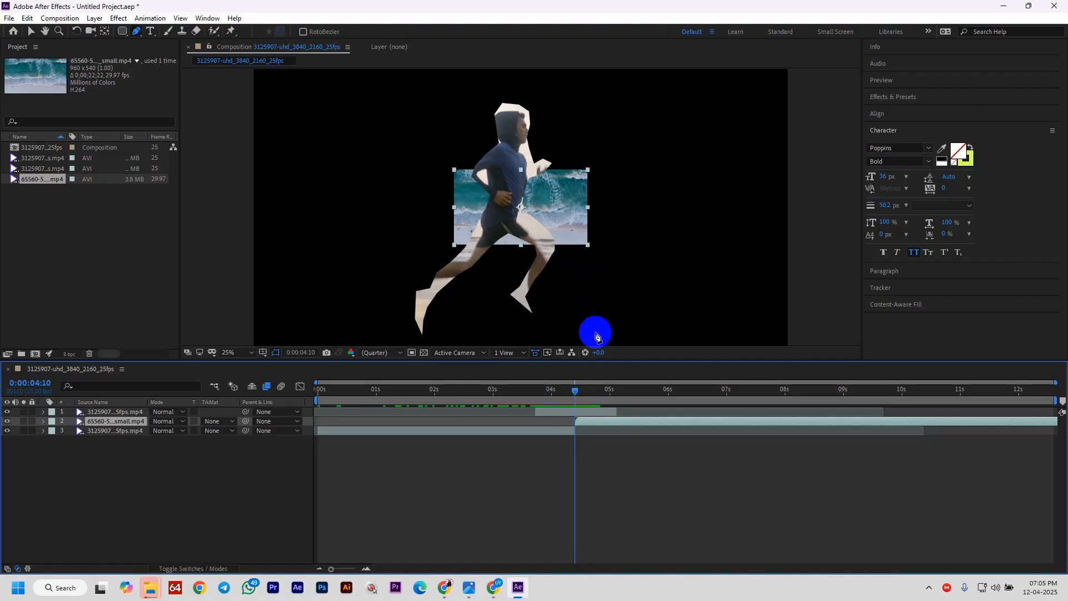
- Scale the wave clip to fill the composition frame with Ctrl+Alt+F and check the cut
key(v)
click(570, 210)
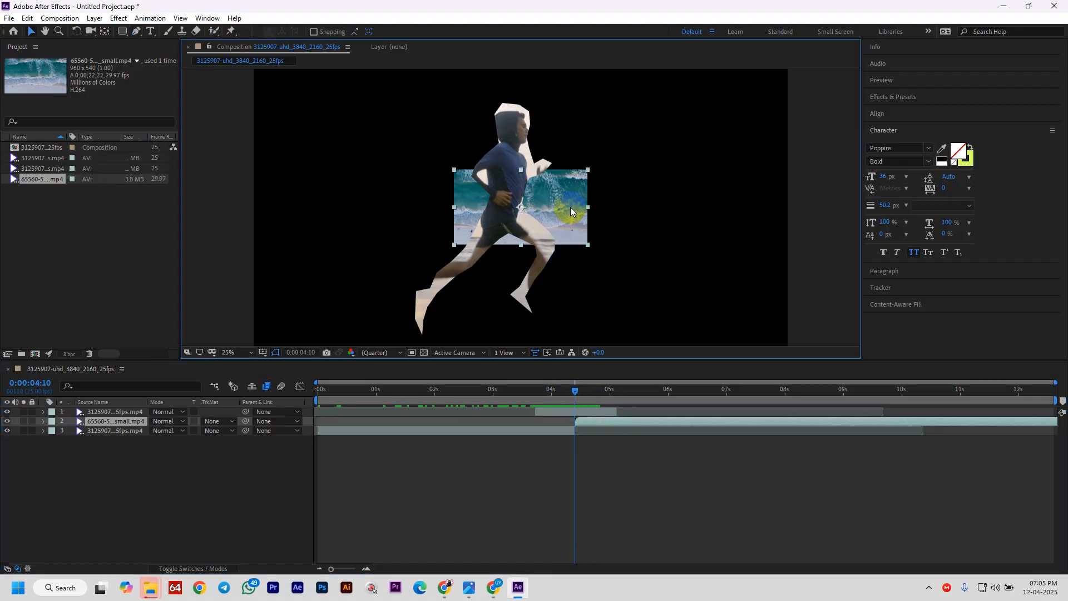
key(ctrl+alt+f)
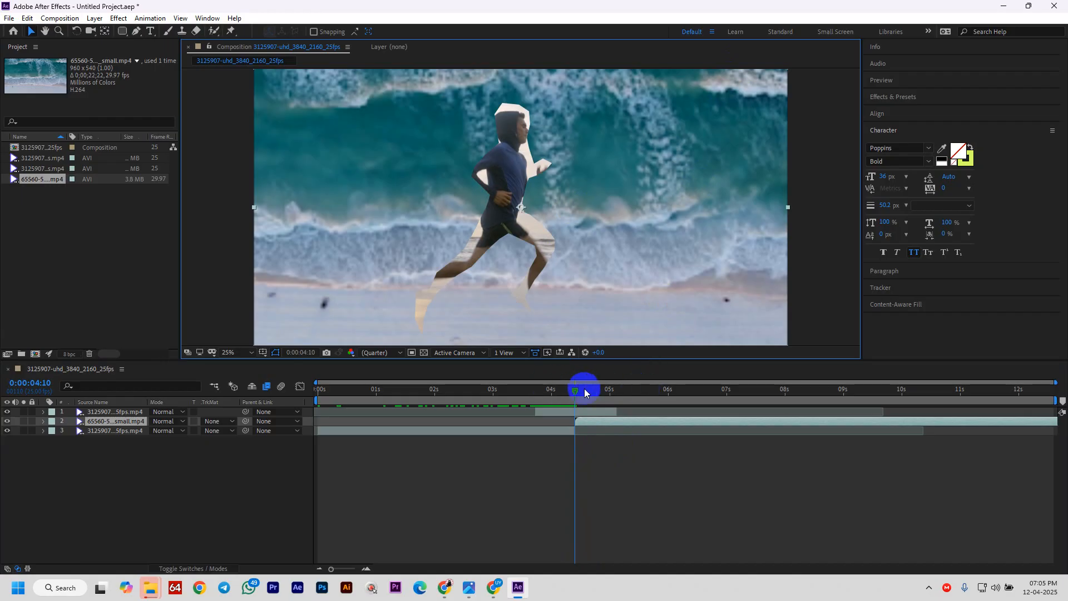
drag(585, 392, 570, 395)
- Toggle the masked runner layer's visibility to compare, and show layer names instead of source names
click(582, 411)
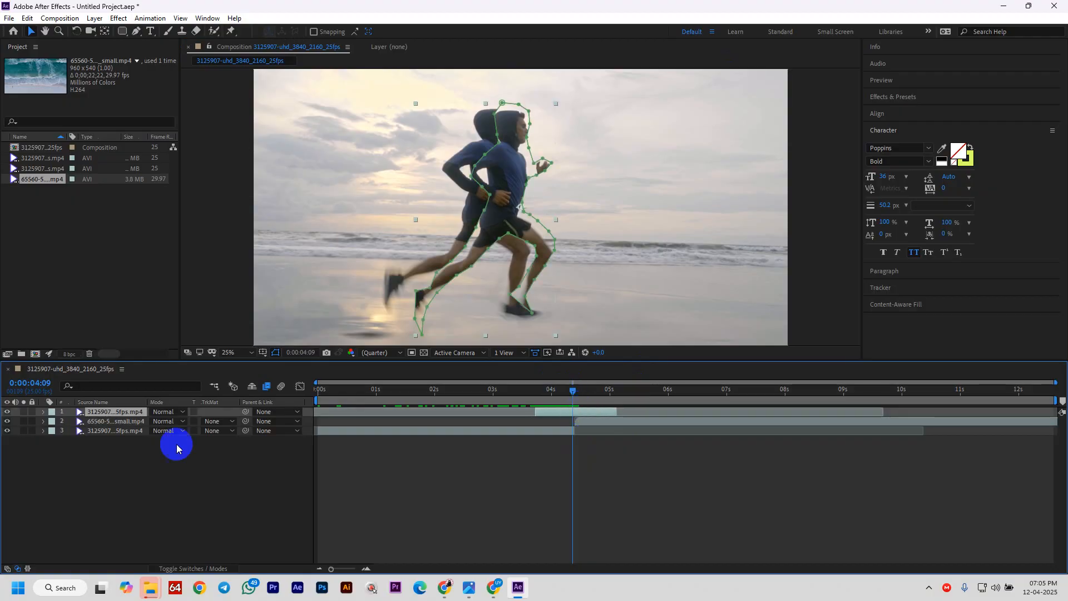
click(6, 414)
click(6, 414)
click(6, 414)
click(7, 414)
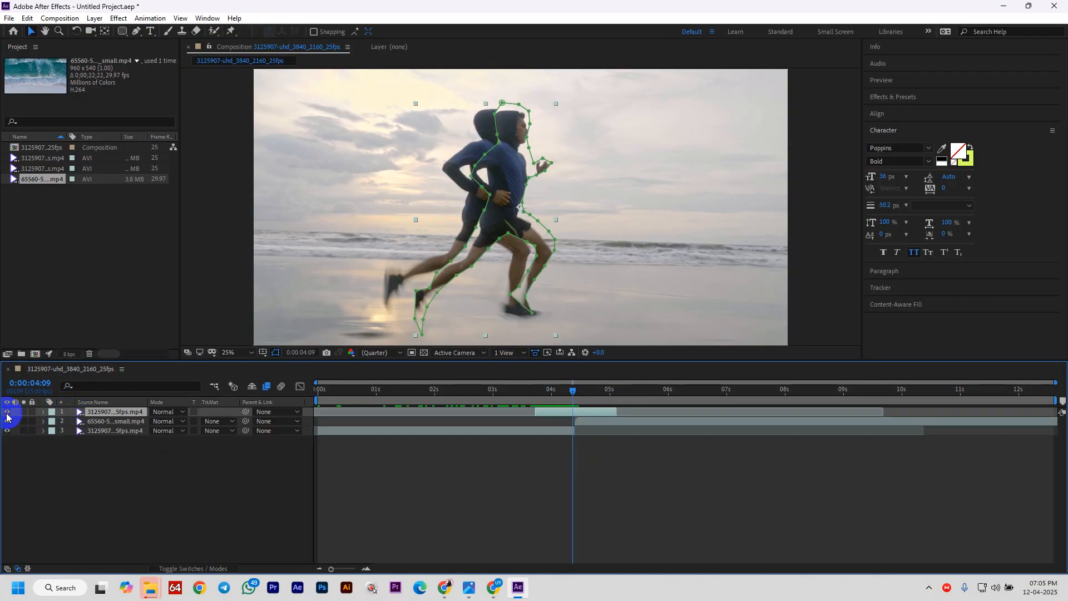
click(115, 406)
click(46, 413)
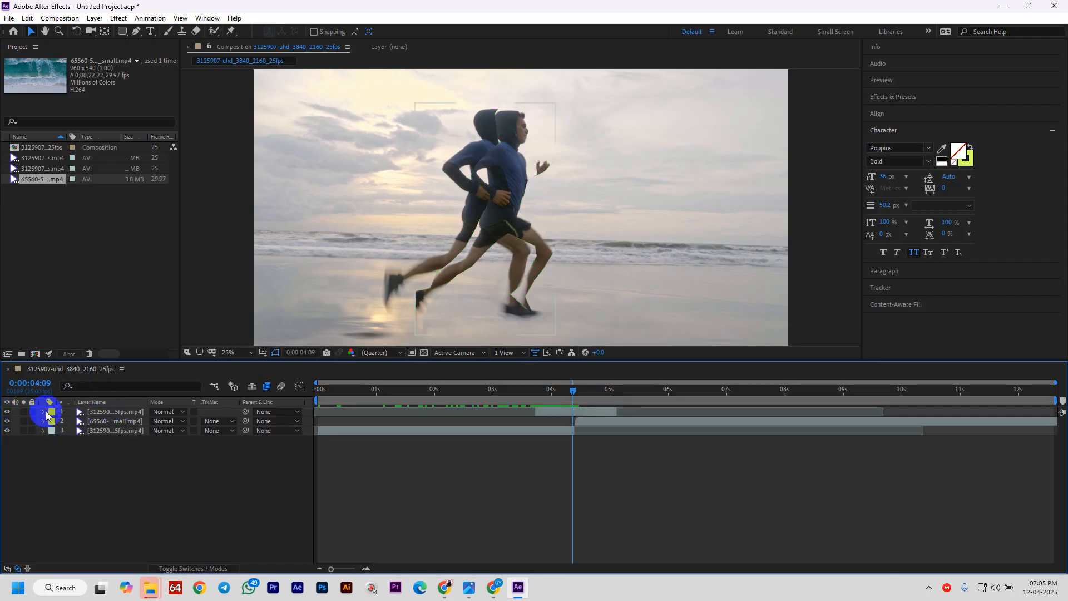
- Twirl open the top layer's Mask 1 properties and set the playhead to 0:00:03:18
click(44, 414)
click(69, 421)
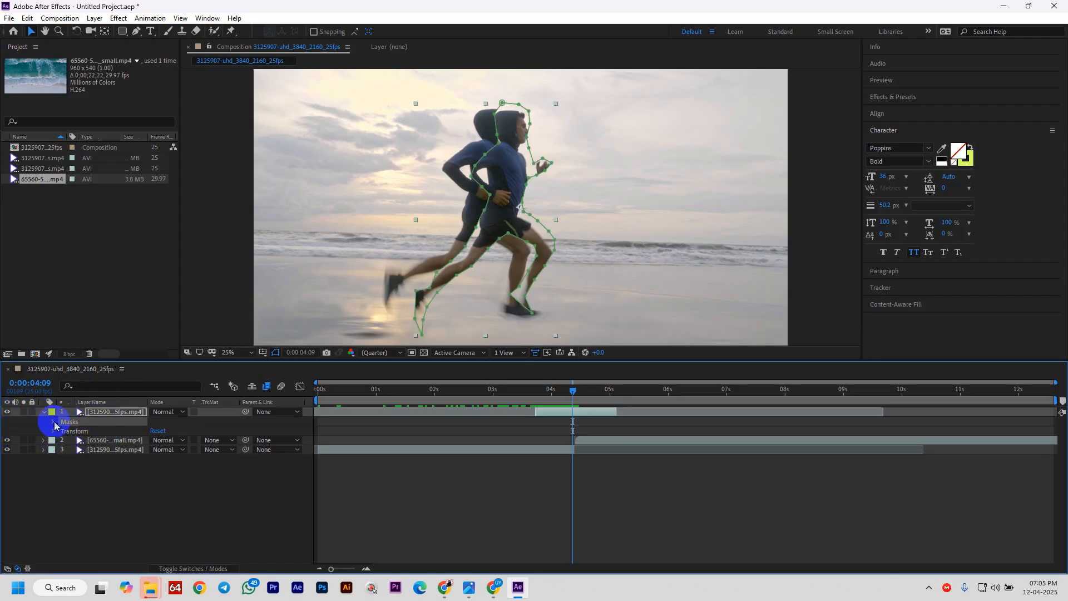
click(53, 422)
click(80, 431)
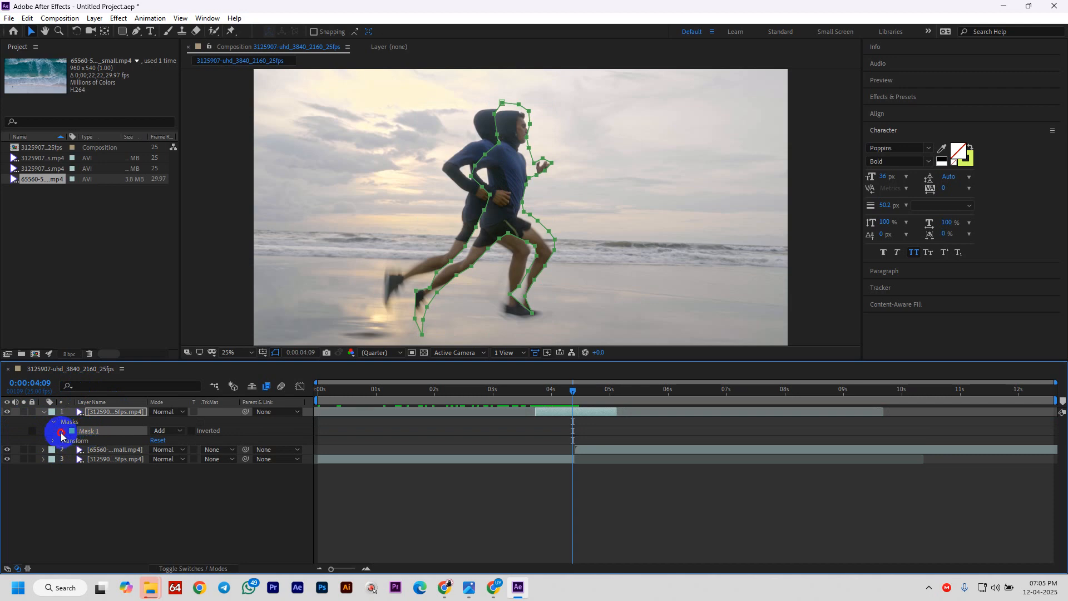
click(62, 432)
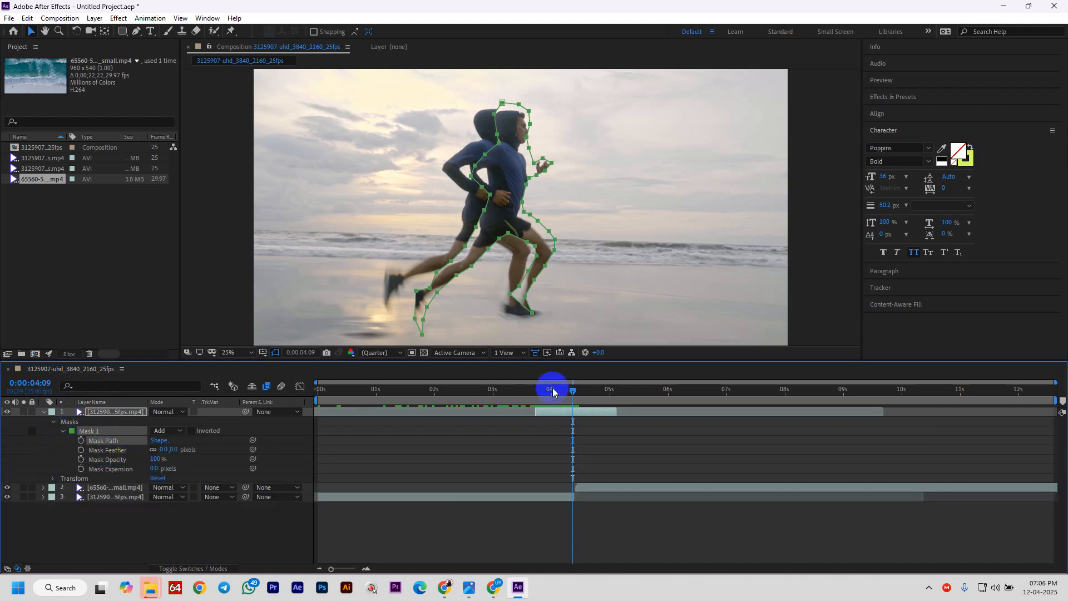
mouse_move(579, 388)
mouse_down()
mouse_move(555, 389)
mouse_move(572, 396)
mouse_up()
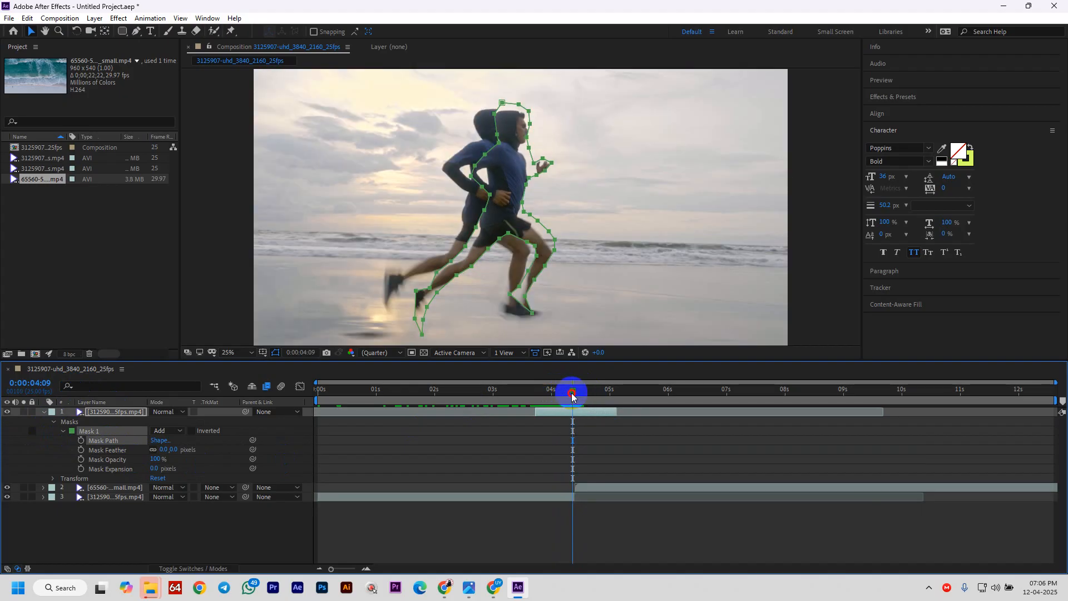
right_click(88, 430)
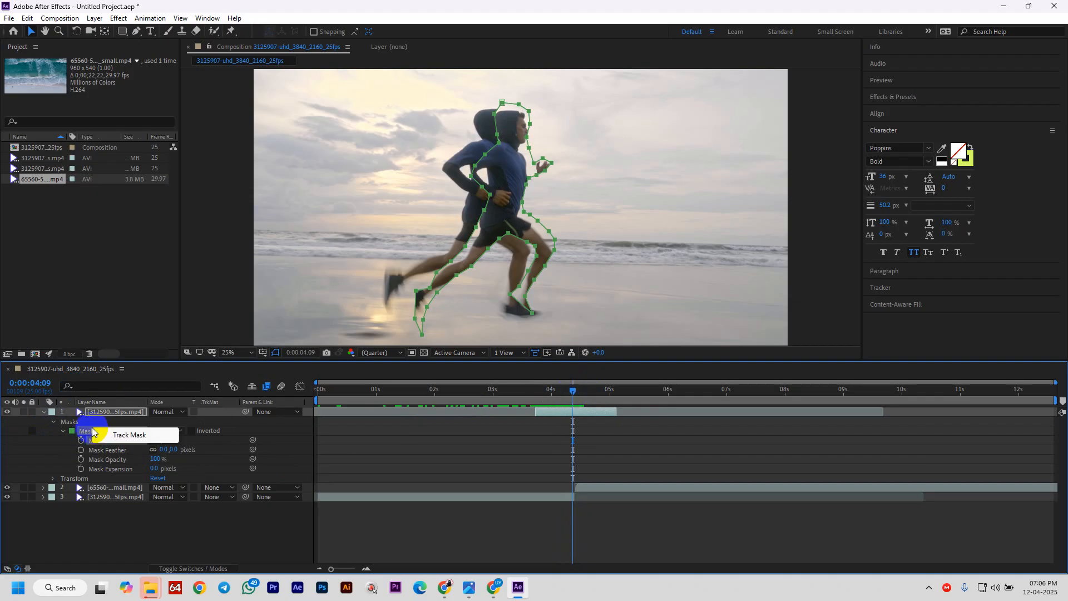
click(572, 392)
drag(576, 394, 535, 394)
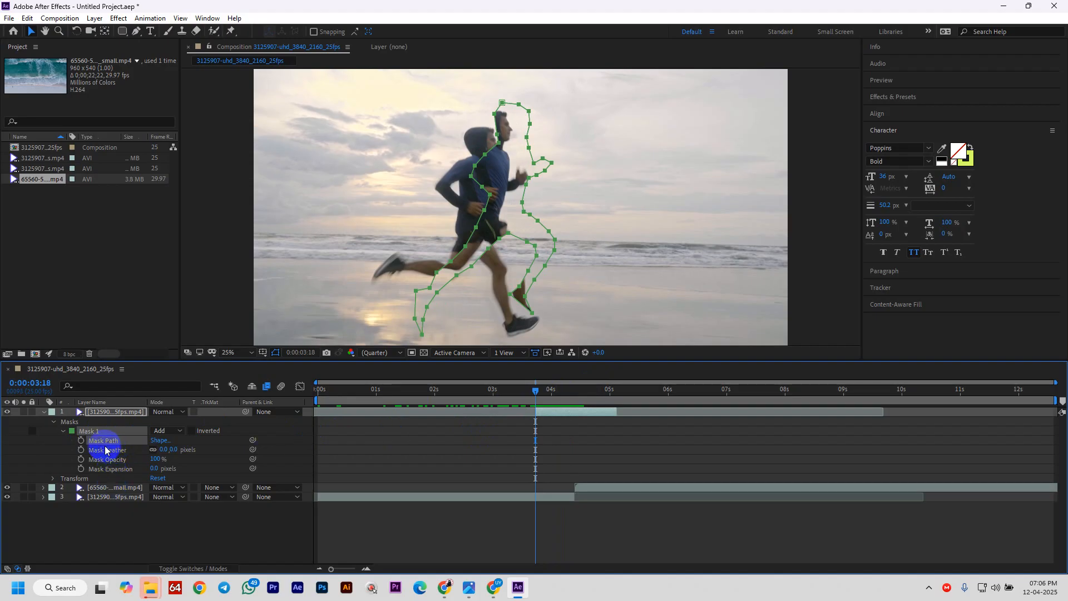
- Track Mask 1 forward from 0:00:03:18, then drag the outline back onto the blue-shirt runner
right_click(92, 431)
click(137, 437)
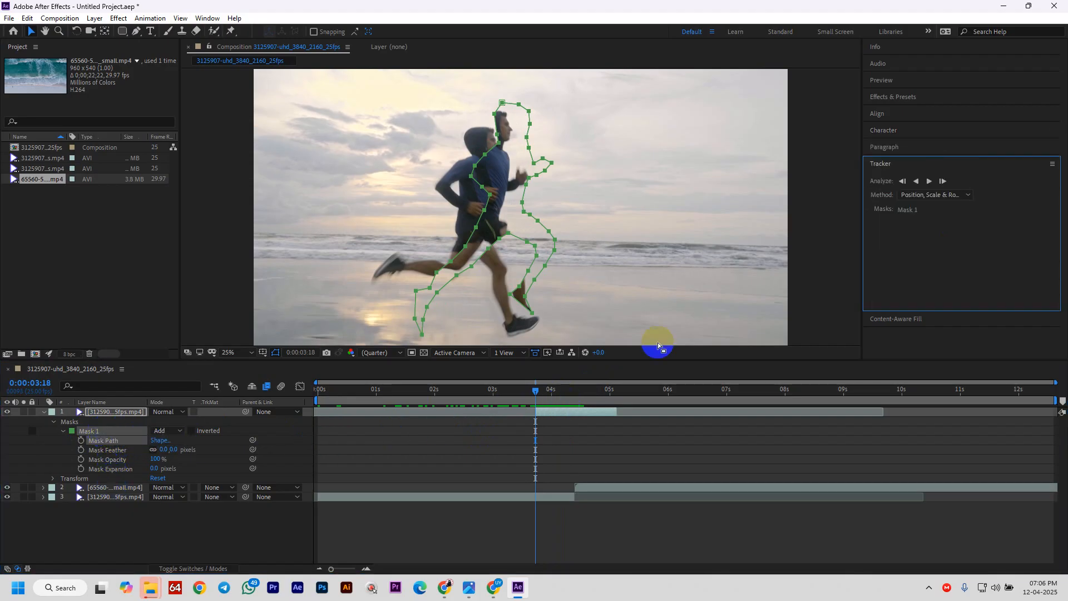
click(929, 180)
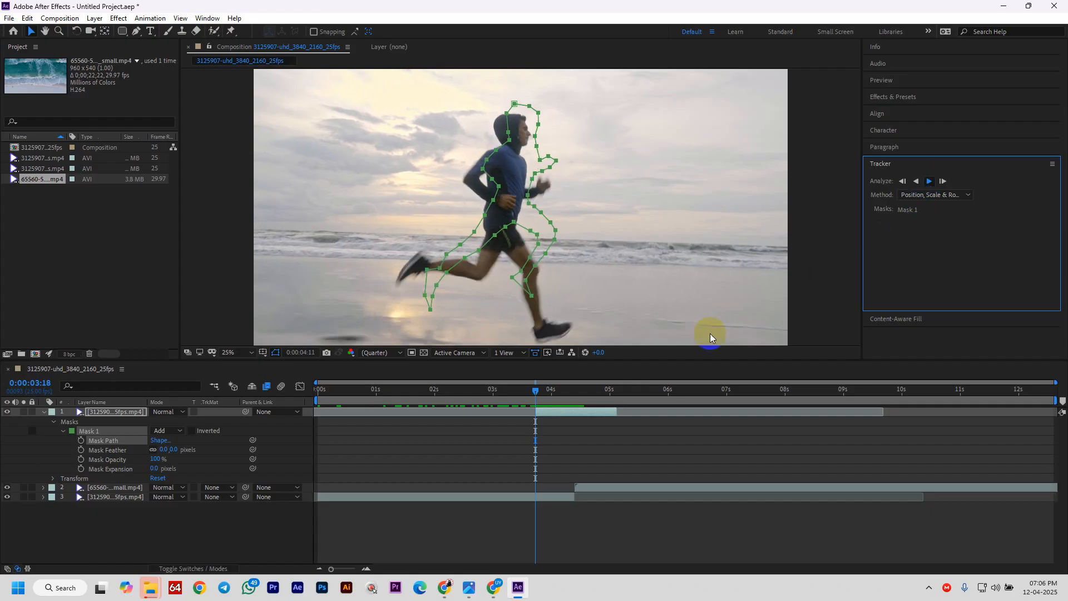
drag(546, 392, 534, 411)
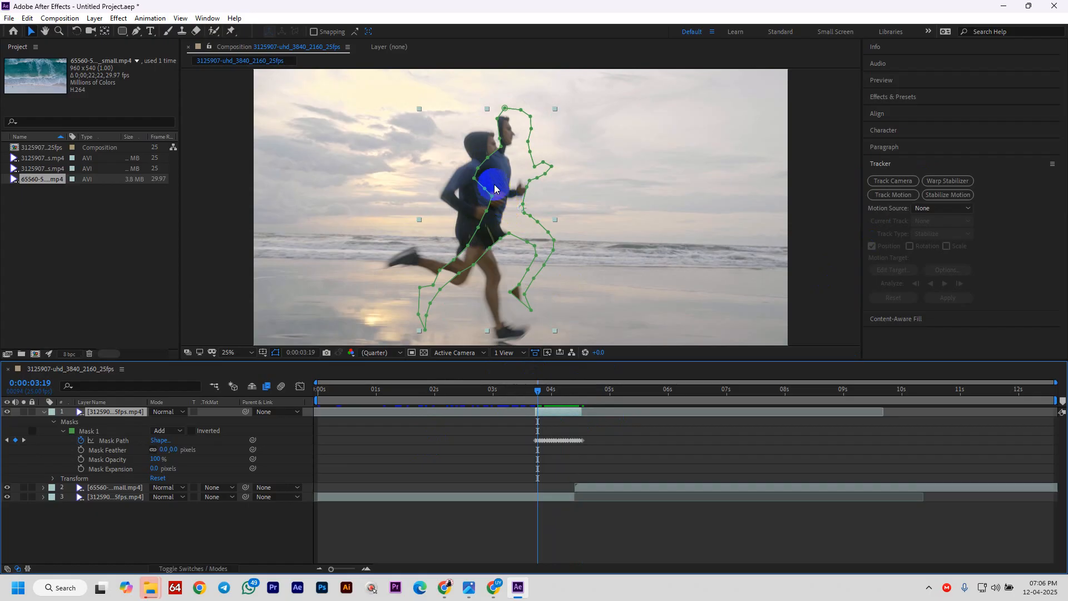
drag(495, 189, 473, 201)
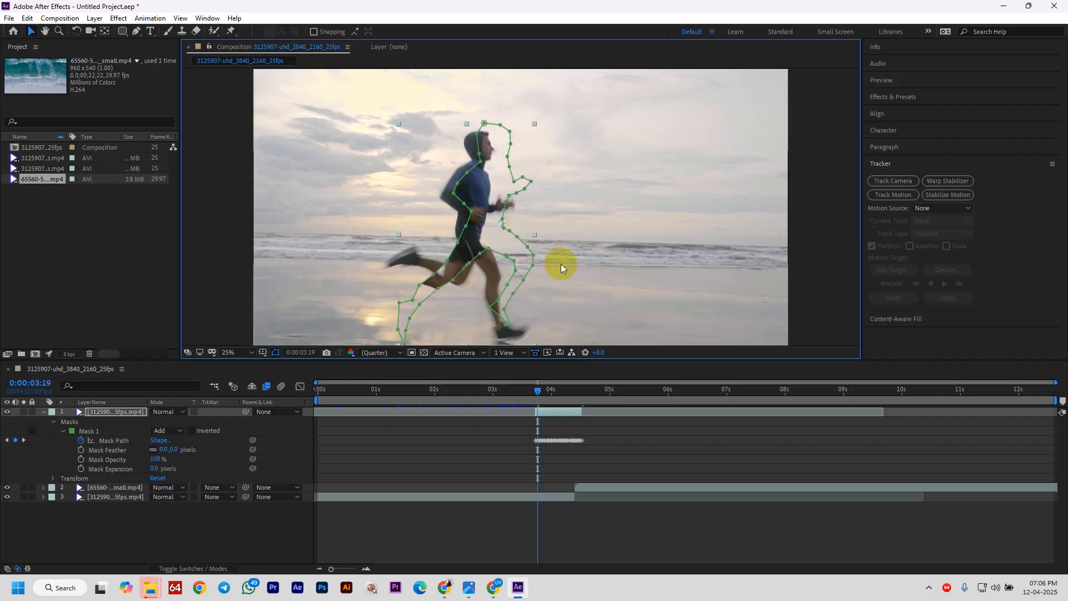
drag(537, 390, 111, 467)
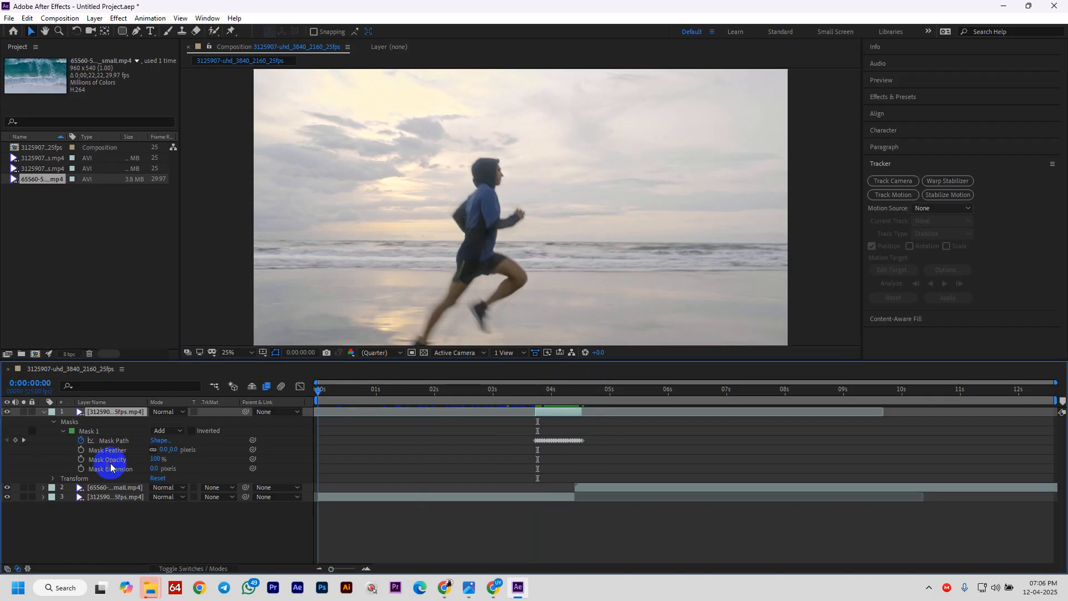
- Preview the masked result and settle on frame 0:00:04:12
key(space)
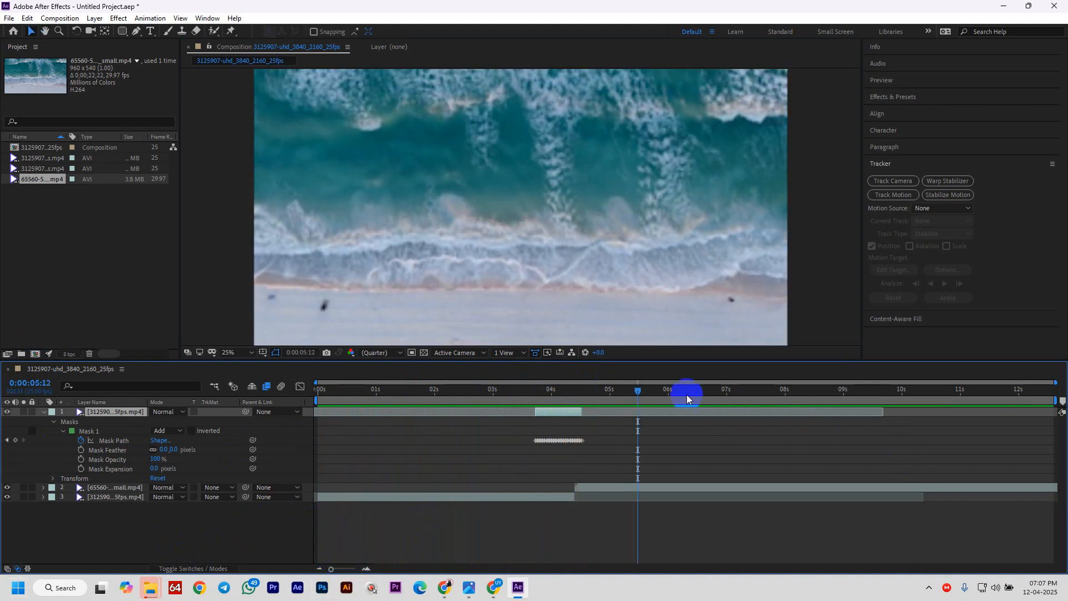
click(594, 400)
drag(594, 401, 570, 435)
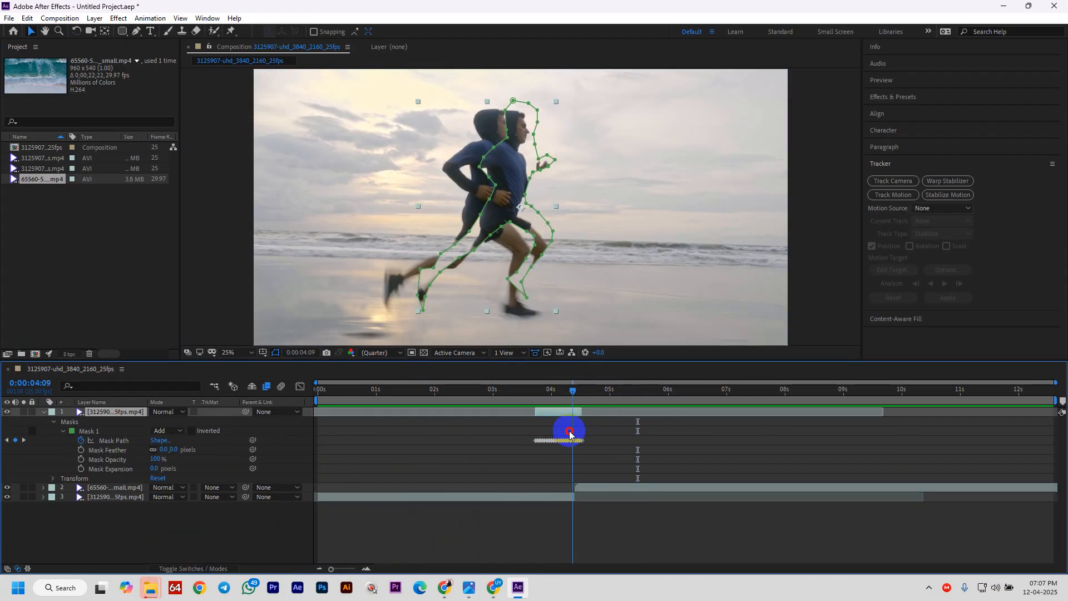
drag(605, 395, 579, 418)
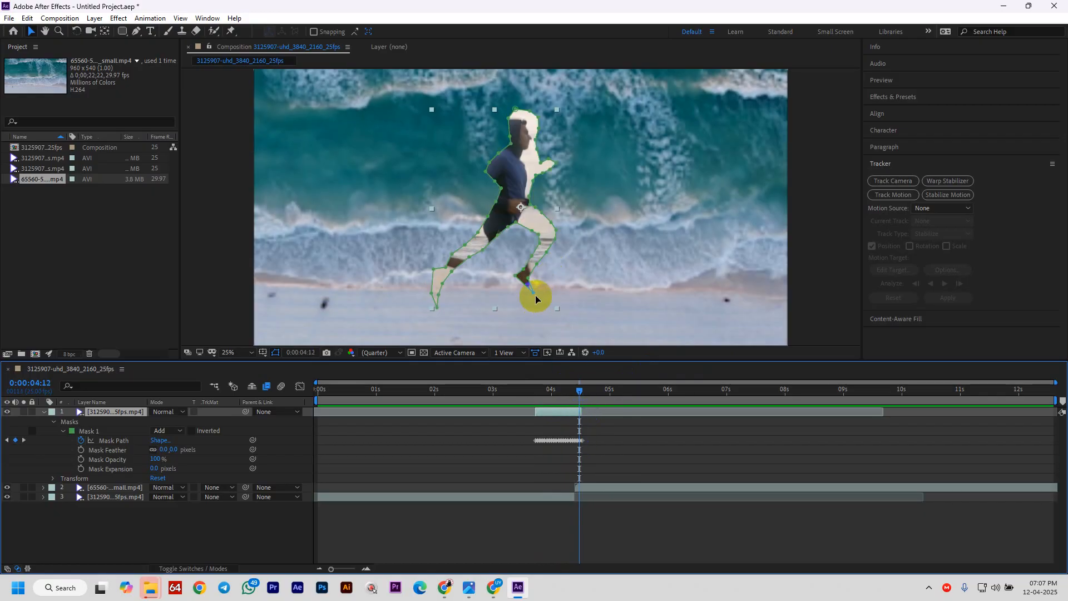
- Drag Mask 1's heel, toe, shin and foot points to hug the runner's lower leg
drag(534, 293, 541, 310)
drag(515, 275, 496, 288)
drag(541, 309, 536, 322)
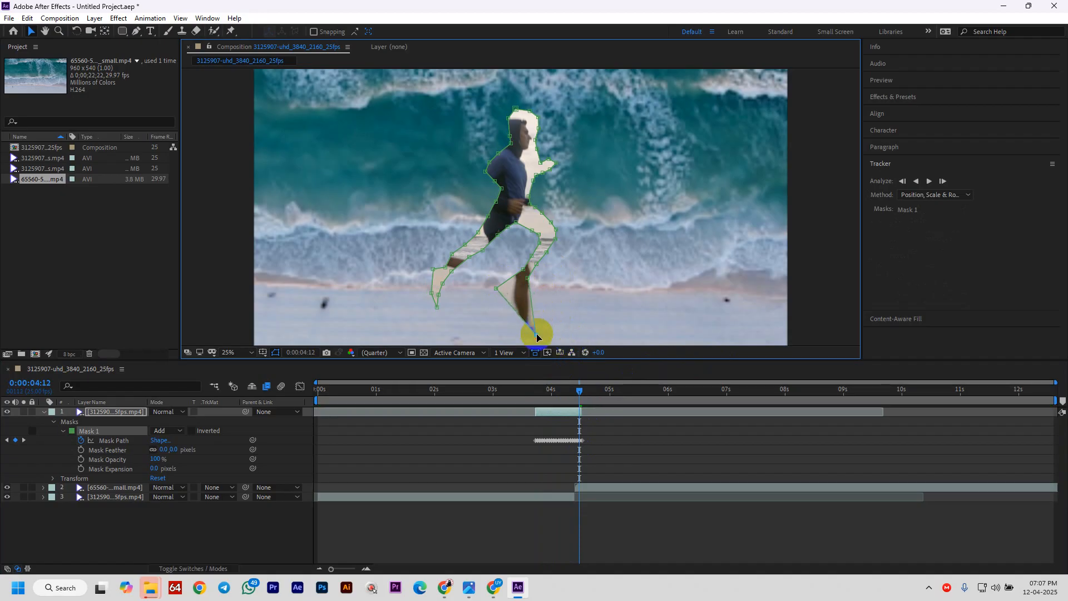
drag(527, 278, 504, 245)
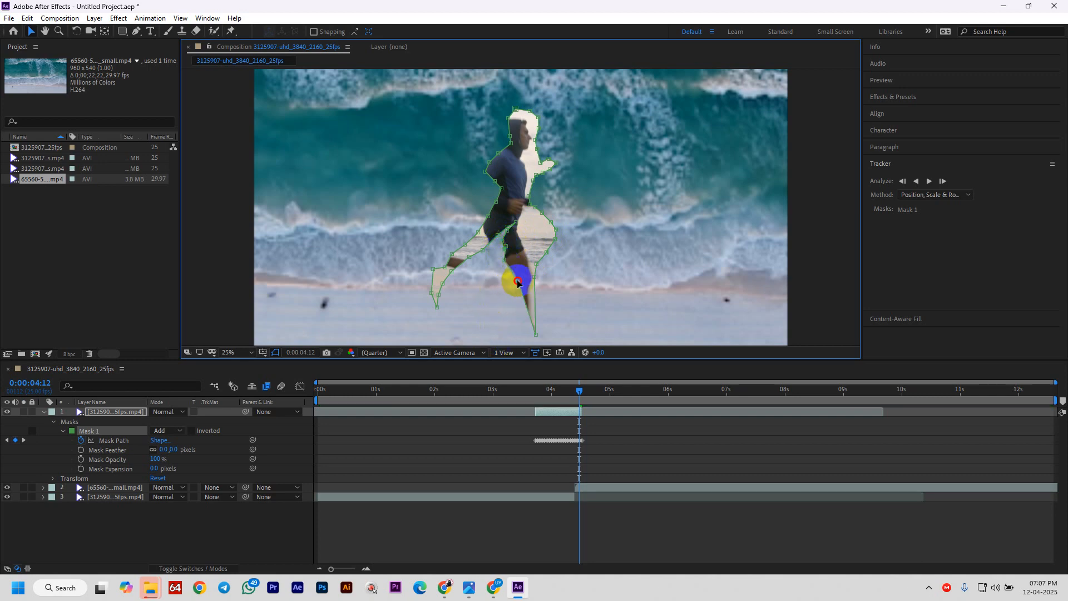
mouse_move(534, 333)
mouse_down()
mouse_move(516, 334)
mouse_move(538, 335)
mouse_move(532, 322)
mouse_up()
click(528, 286)
click(583, 398)
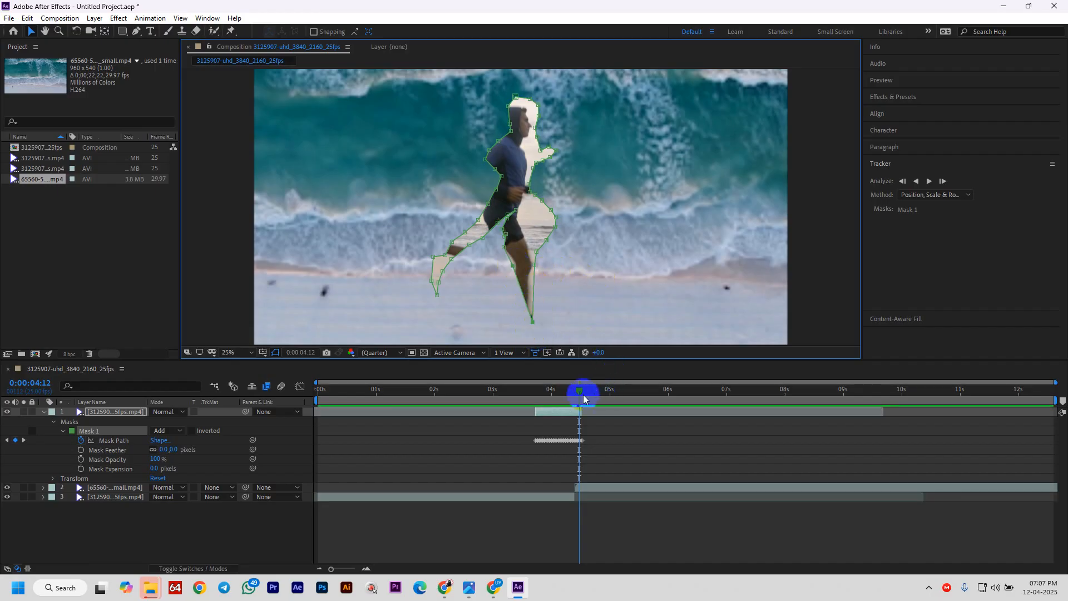
mouse_move(576, 393)
mouse_down()
mouse_move(550, 393)
mouse_move(587, 395)
mouse_up()
- Read the latest rotoscoping question in the Google Meet chat, then return to After Effects
mouse_move(496, 595)
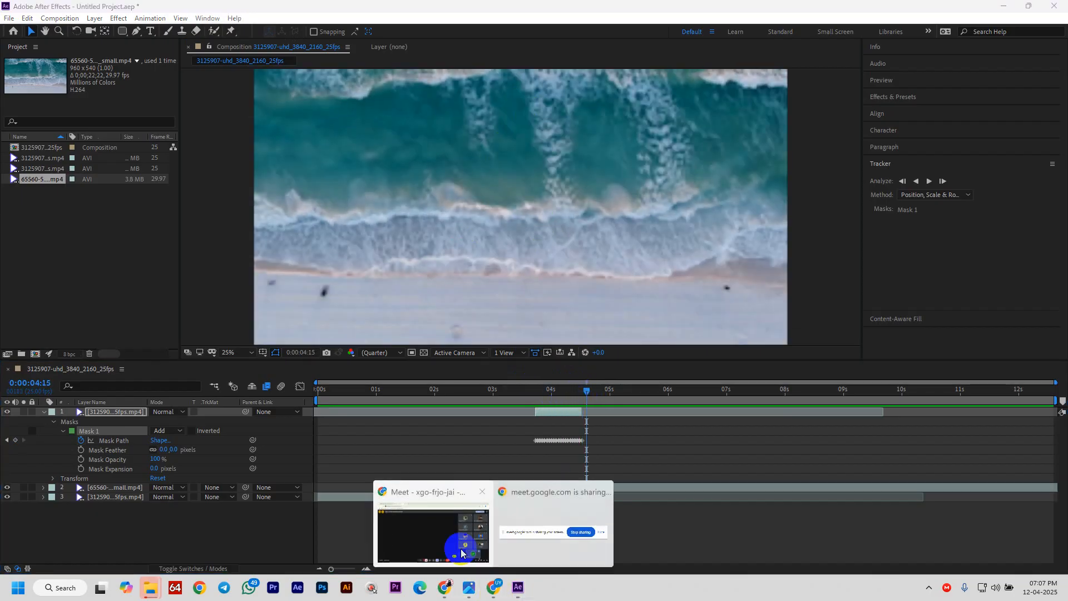
click(461, 548)
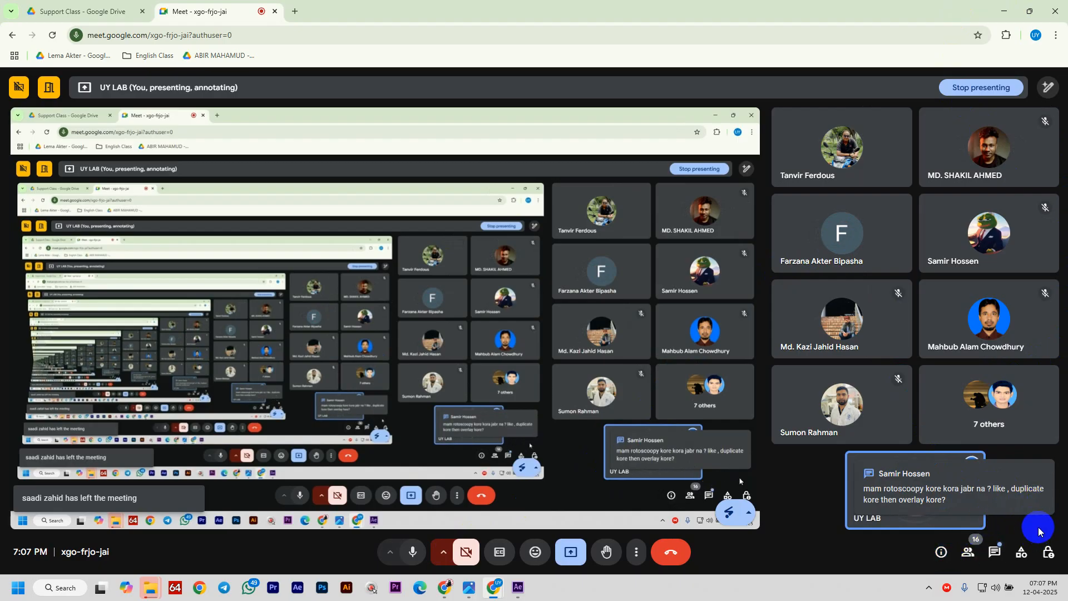
click(997, 549)
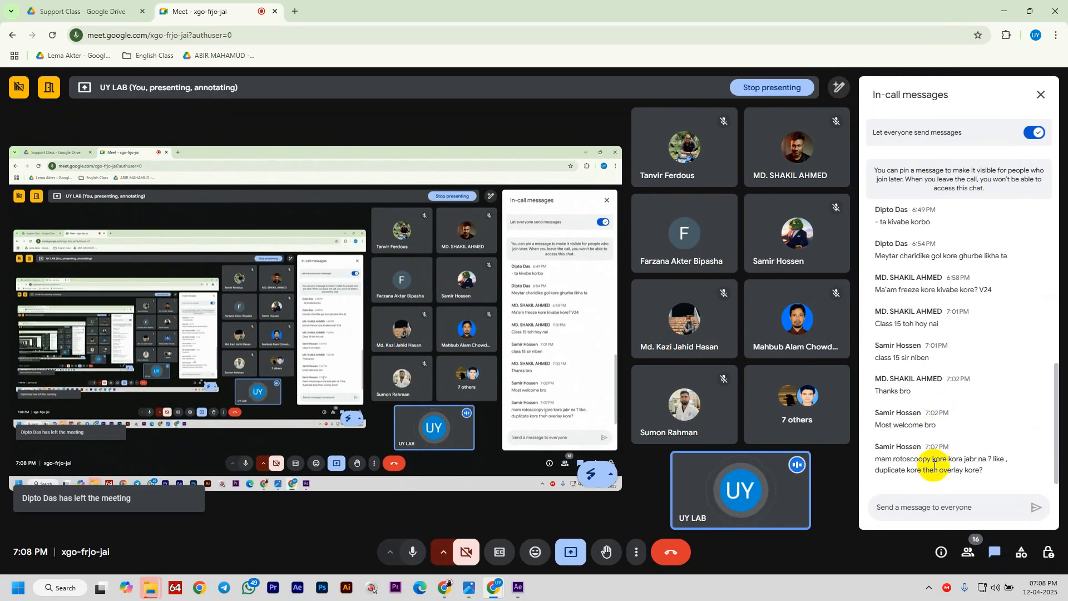
drag(918, 460, 979, 467)
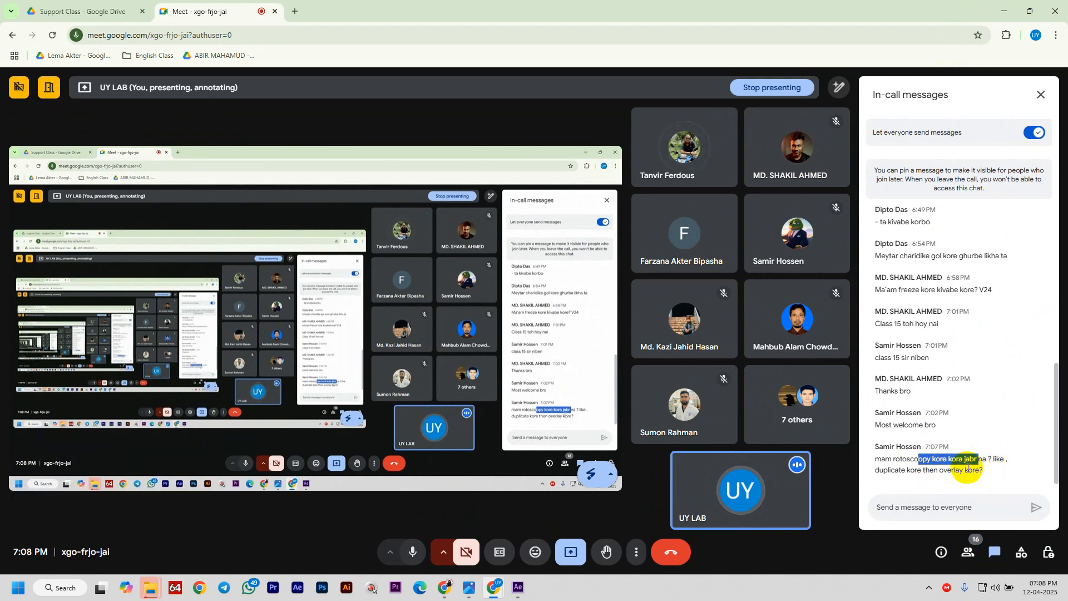
click(968, 466)
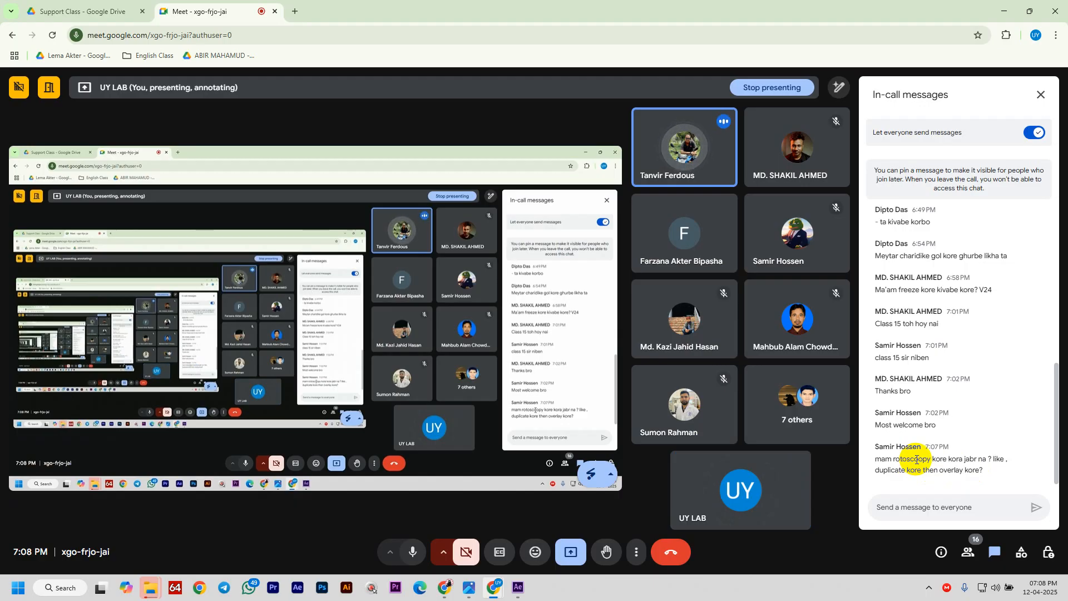
click(516, 585)
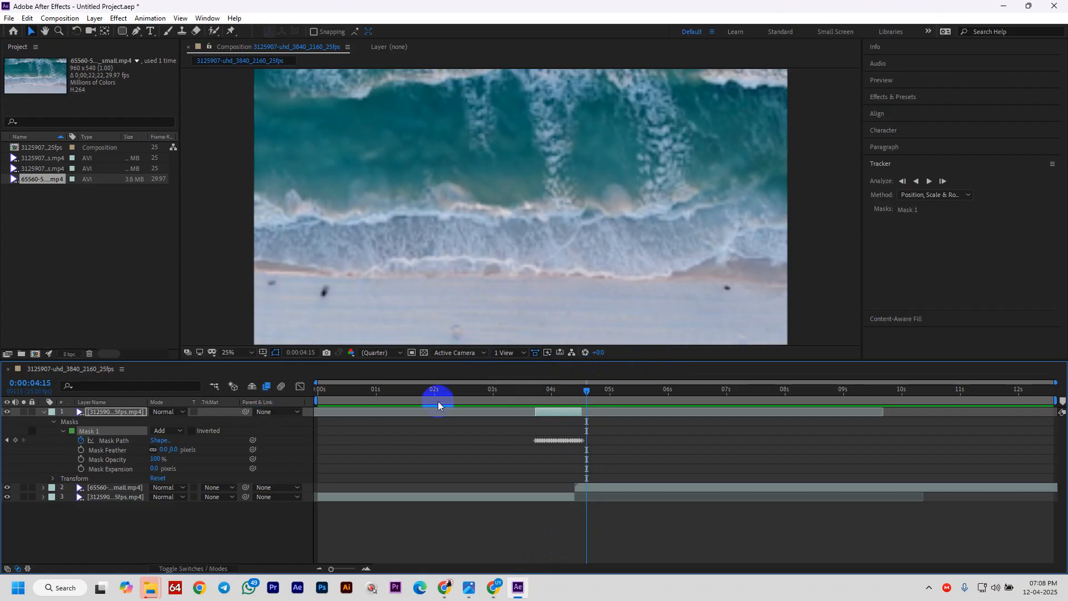
- Bring the Google Meet call window back in front from the Chrome taskbar preview
mouse_move(489, 589)
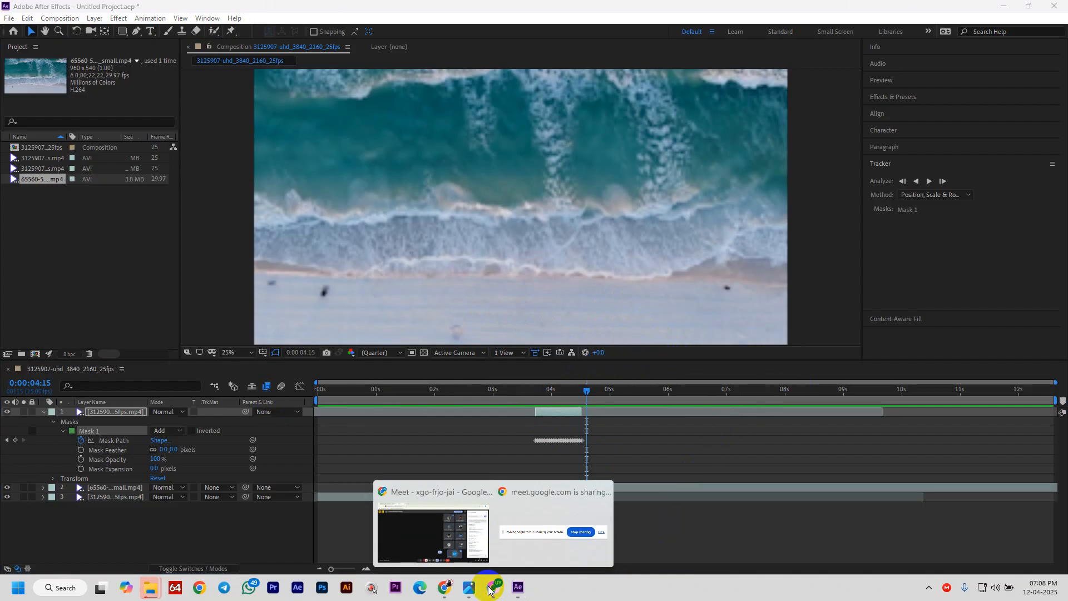
click(442, 540)
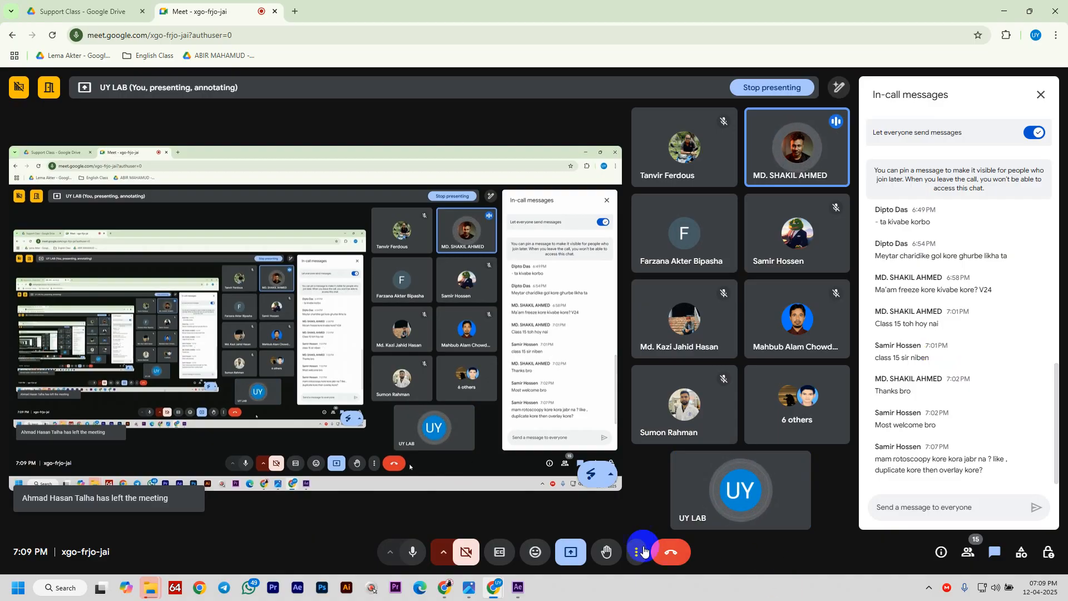
- Delete all three old layers and drag the 3125907 runner clip in as the composition's only layer
click(518, 587)
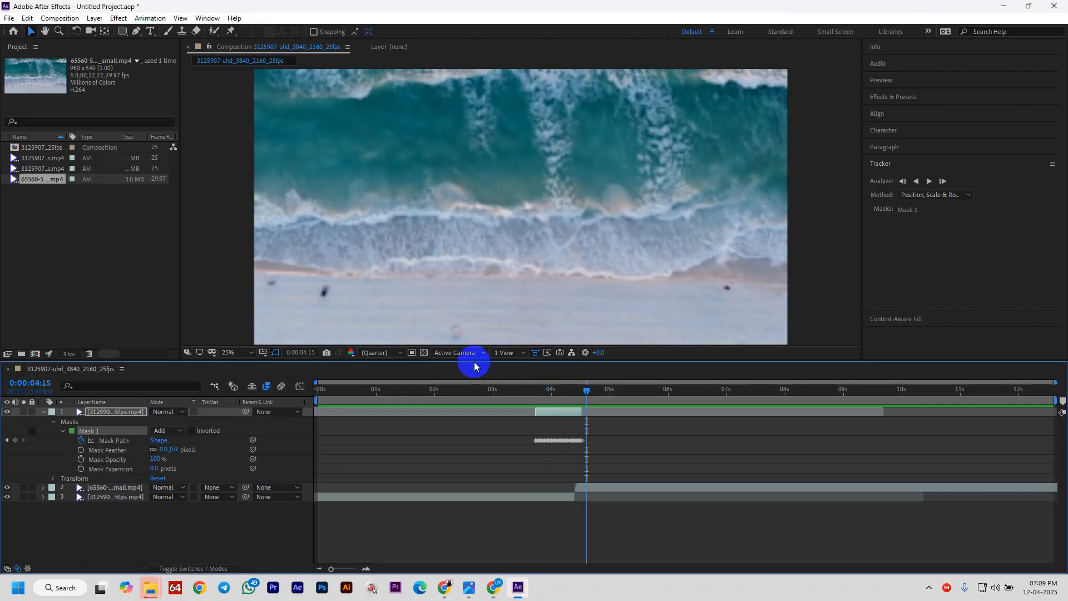
click(43, 414)
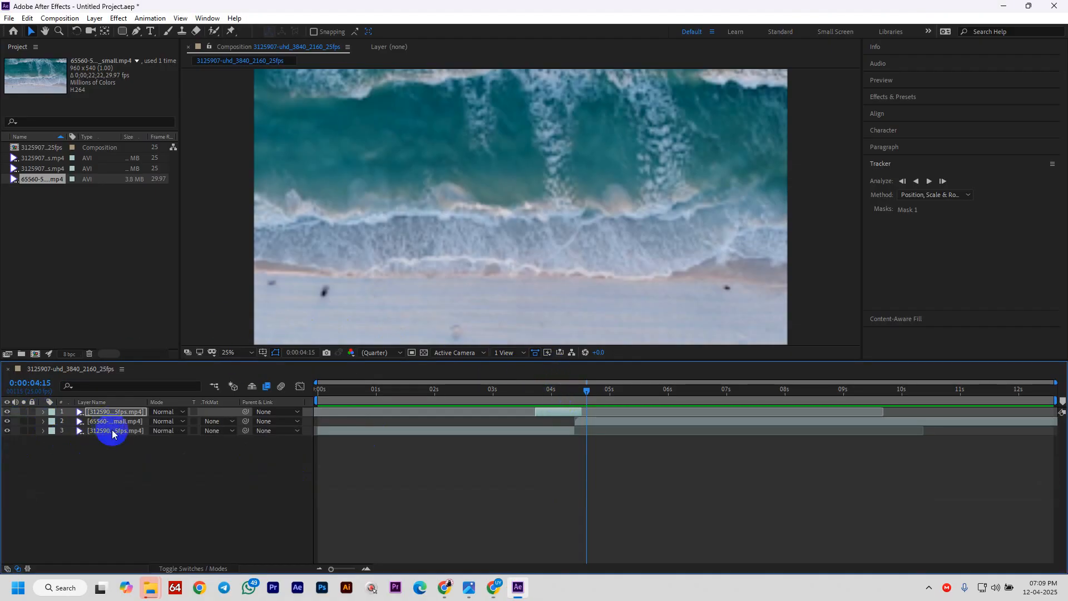
drag(145, 459, 122, 398)
key(Delete)
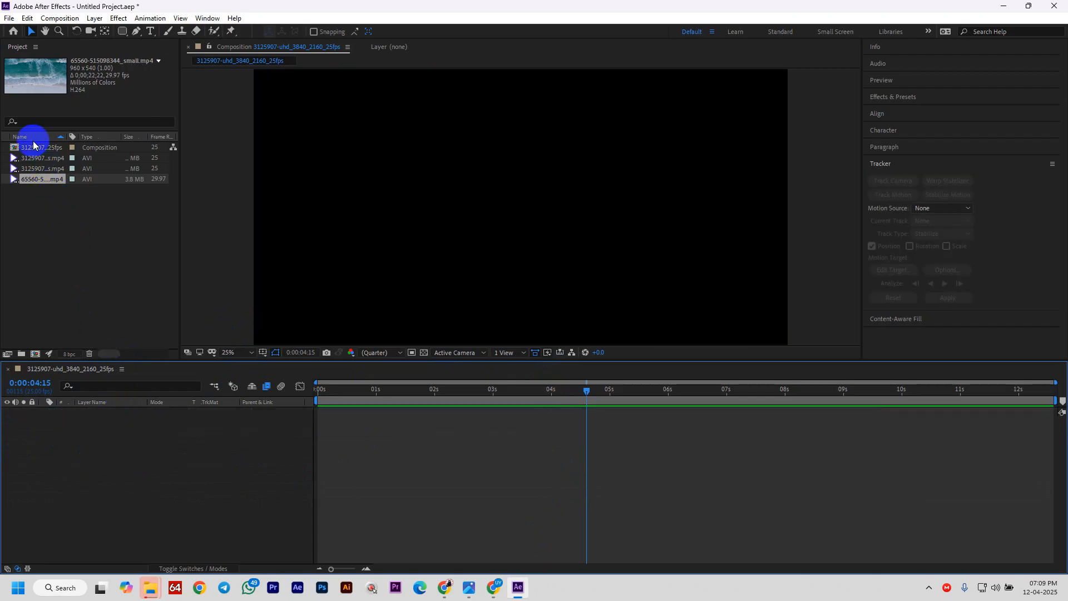
click(34, 158)
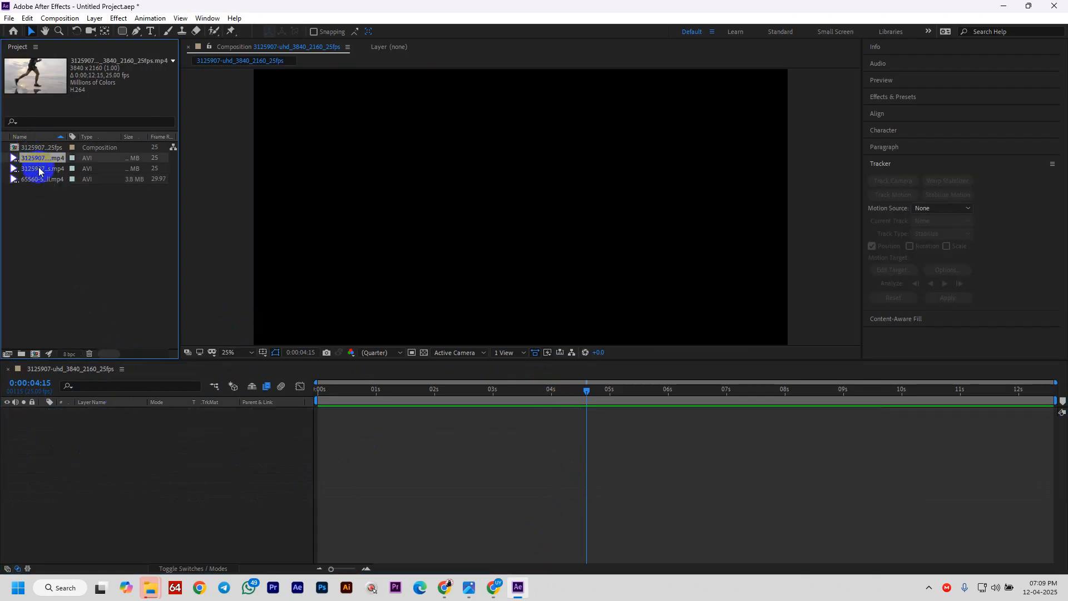
drag(38, 161, 200, 436)
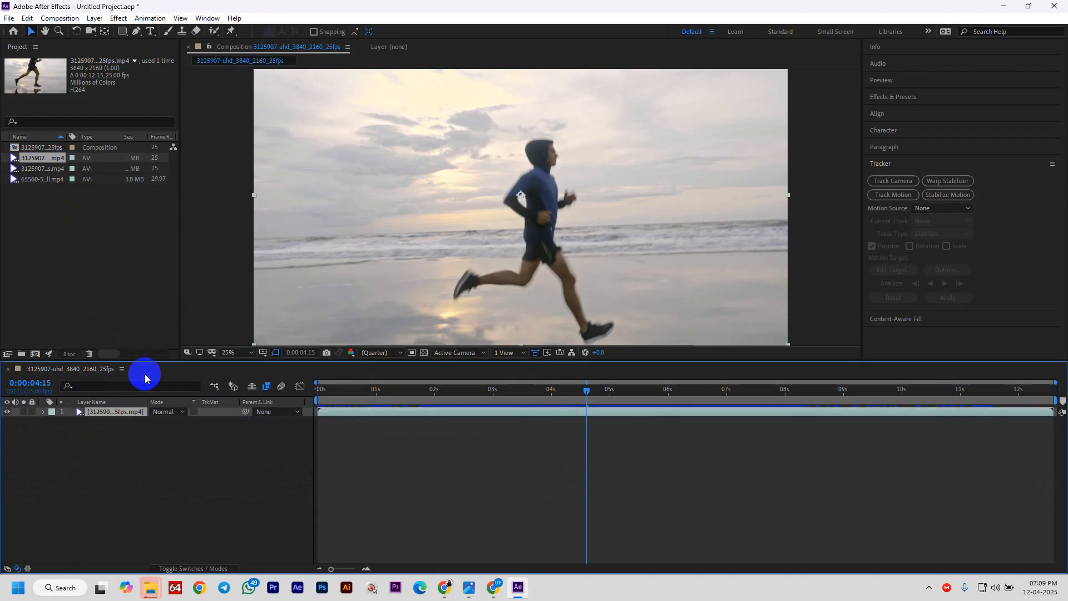
- In the layer view, paint Roto Brush strokes on the runner's waist and legs, then freeze the propagation
click(214, 34)
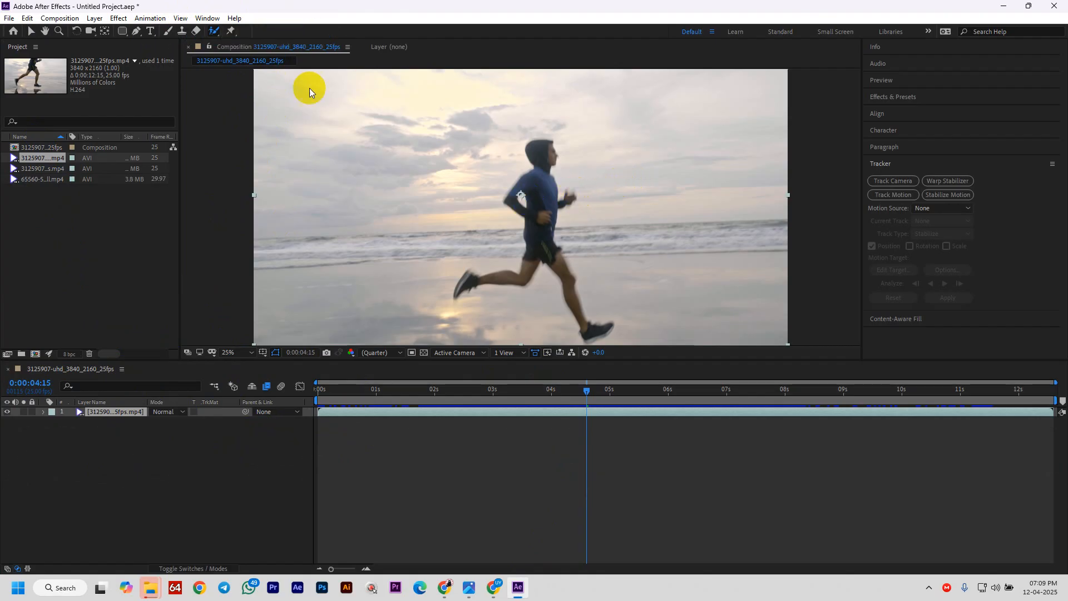
double_click(629, 222)
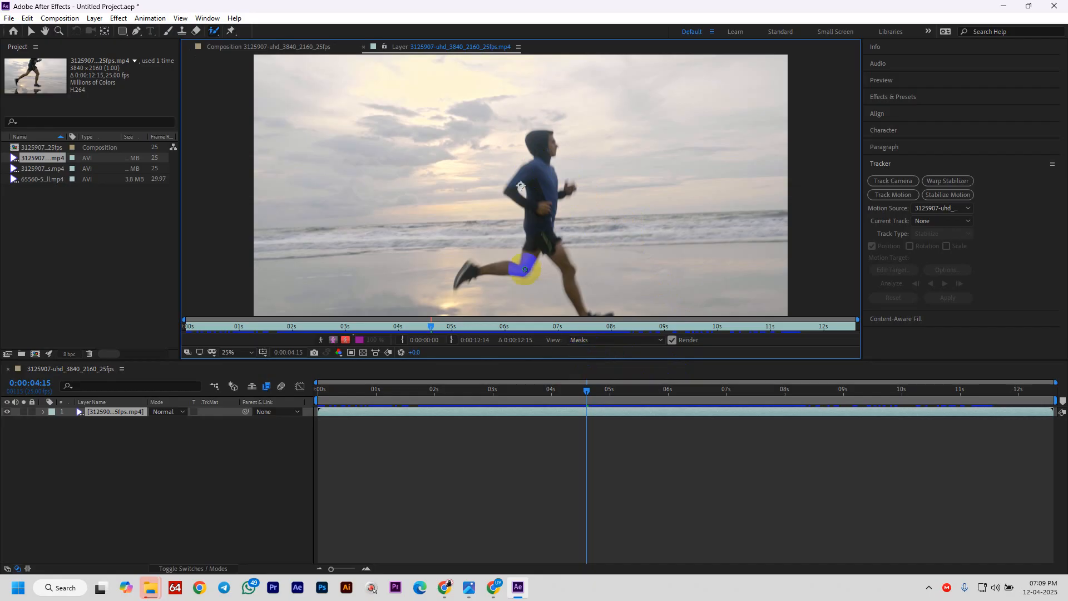
click(544, 240)
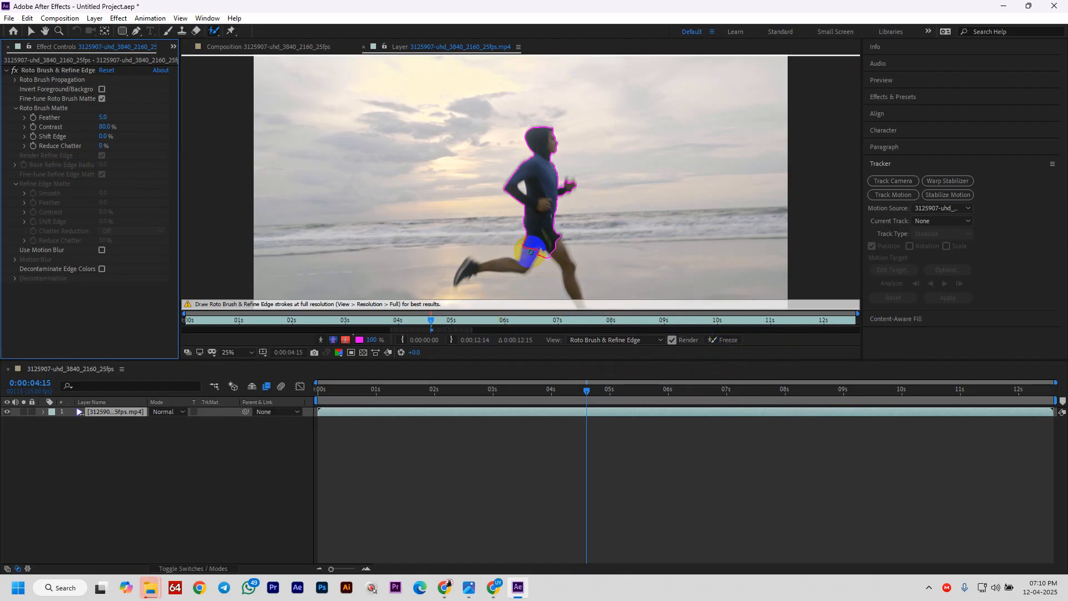
drag(531, 252, 481, 281)
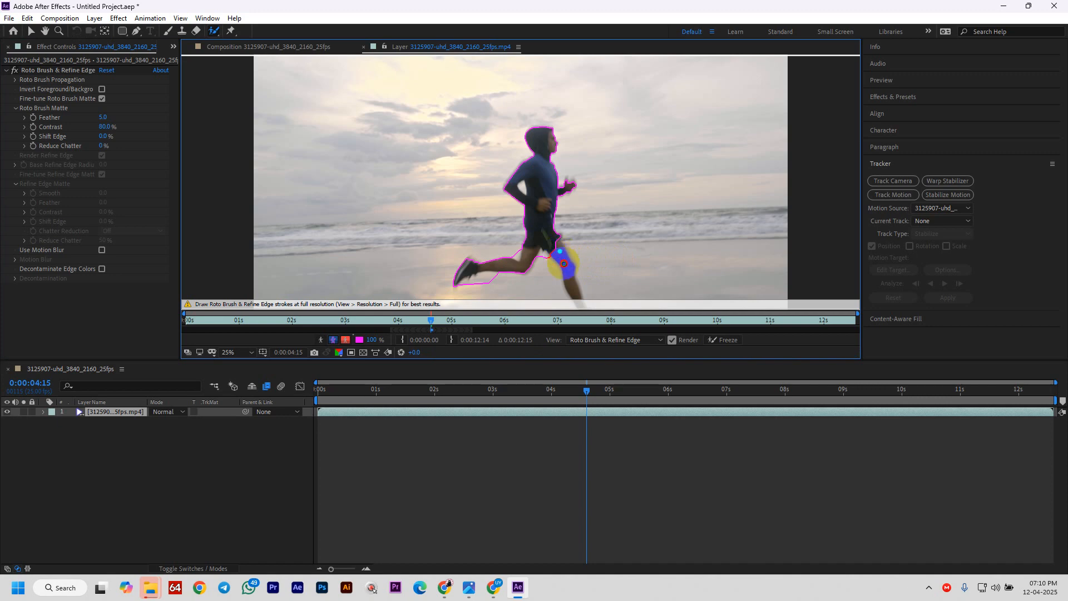
drag(563, 264, 573, 295)
click(721, 345)
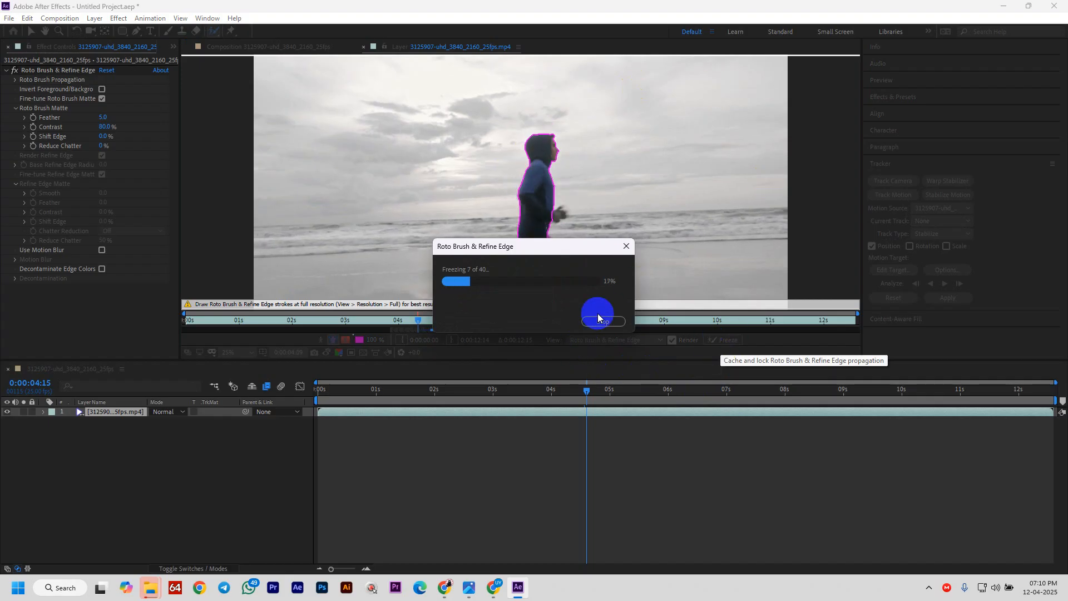
- Let the freeze finish across all 40 frames and scrub the layer timeline to check the matte
drag(537, 245, 600, 276)
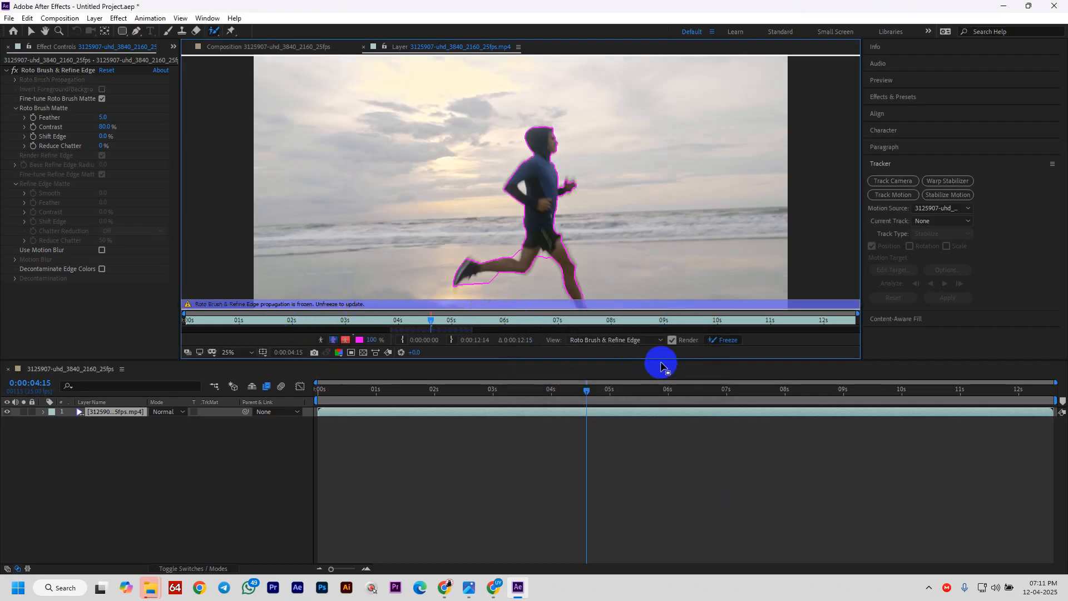
drag(593, 393, 572, 410)
- Compare the layer and composition views of the cutout on black, parking the playhead at 0:00:04:15
click(243, 47)
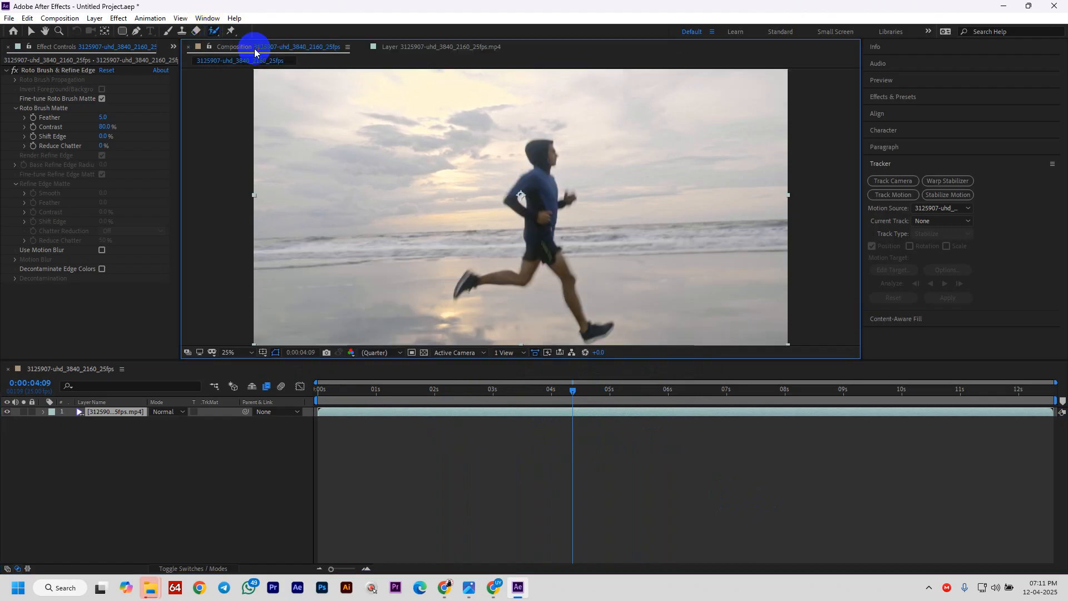
drag(579, 382, 590, 416)
click(434, 48)
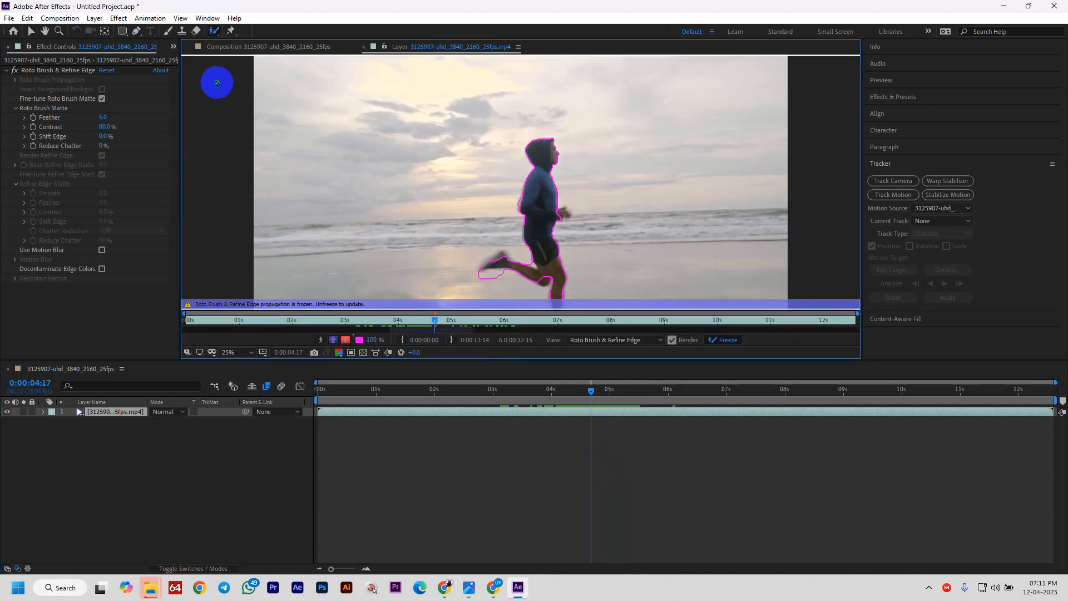
click(258, 49)
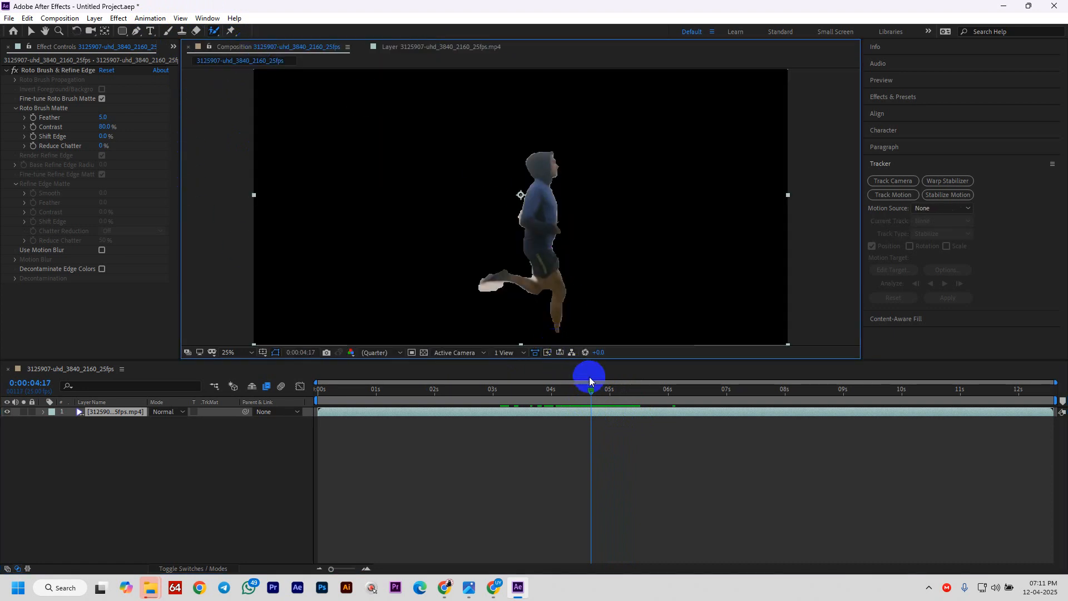
drag(591, 396, 558, 393)
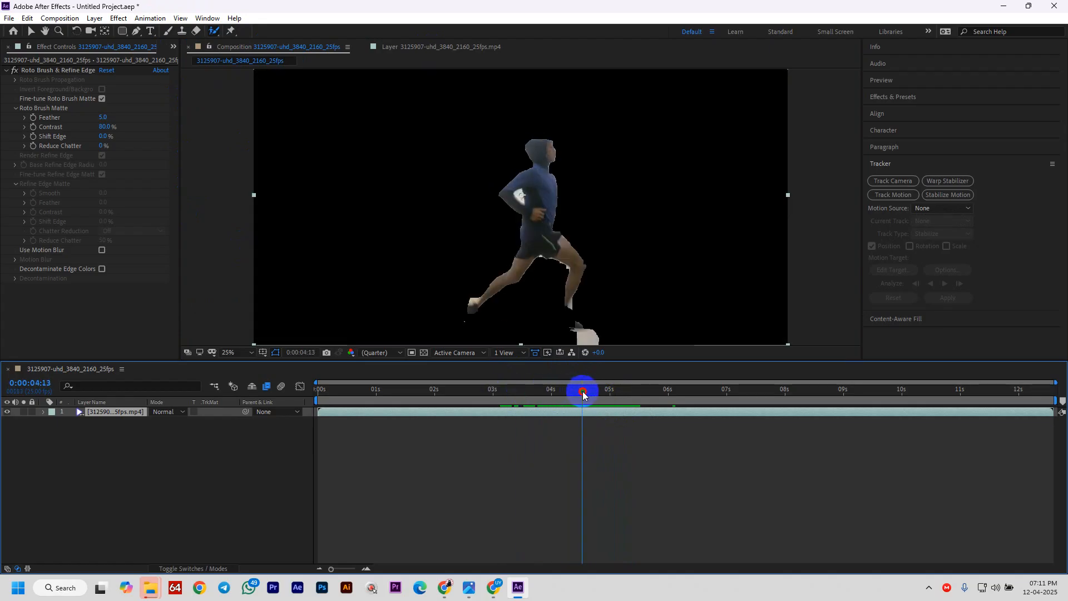
drag(583, 393, 587, 391)
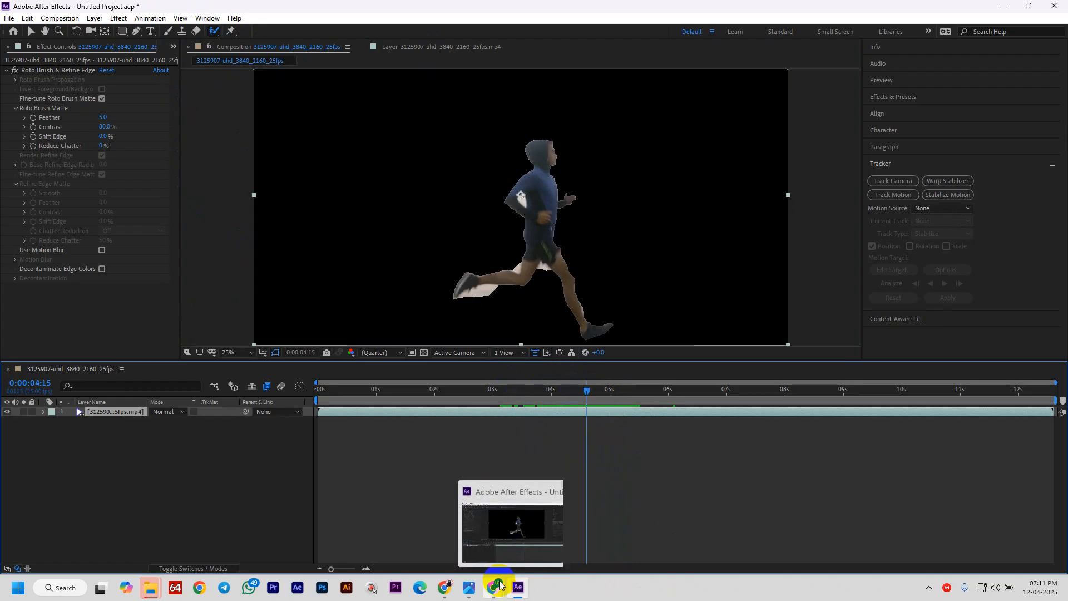
- Read the latest Meet chat question, close the in-call messages, and return to After Effects
mouse_move(496, 585)
click(436, 535)
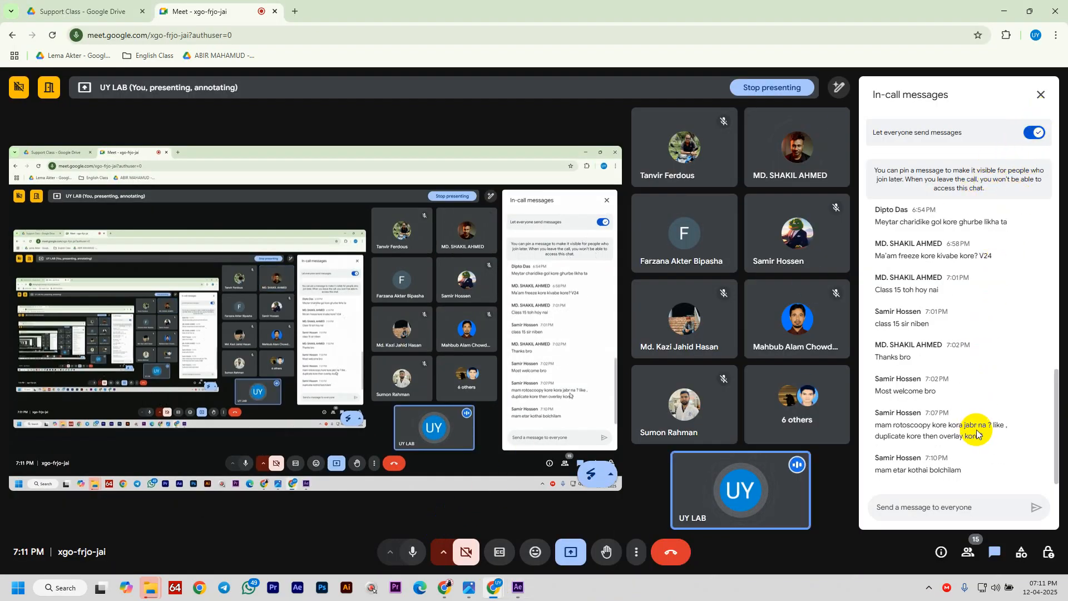
drag(939, 470, 876, 458)
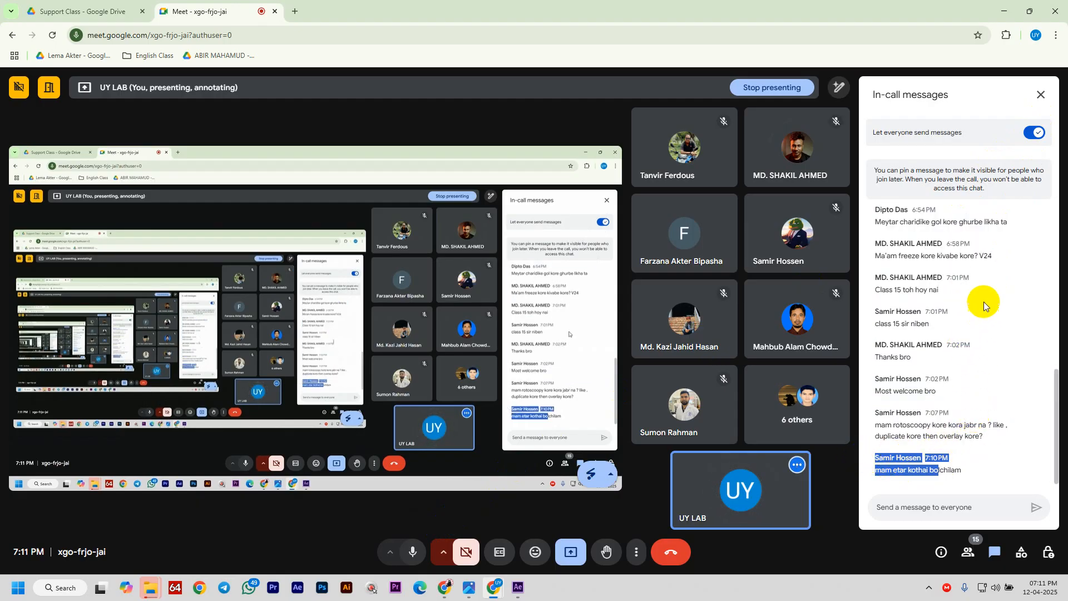
click(1038, 97)
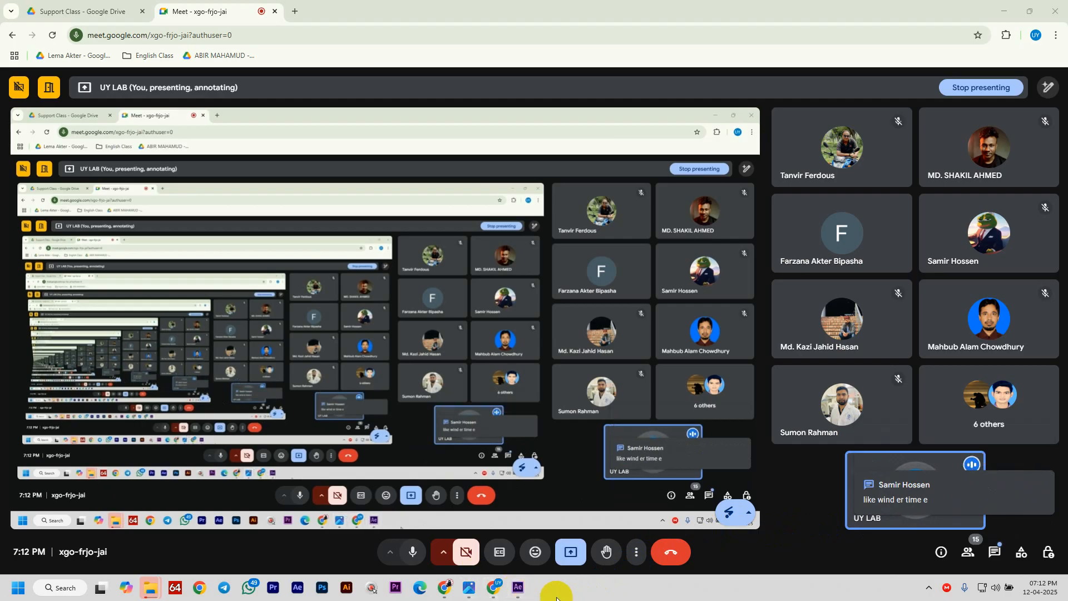
click(518, 588)
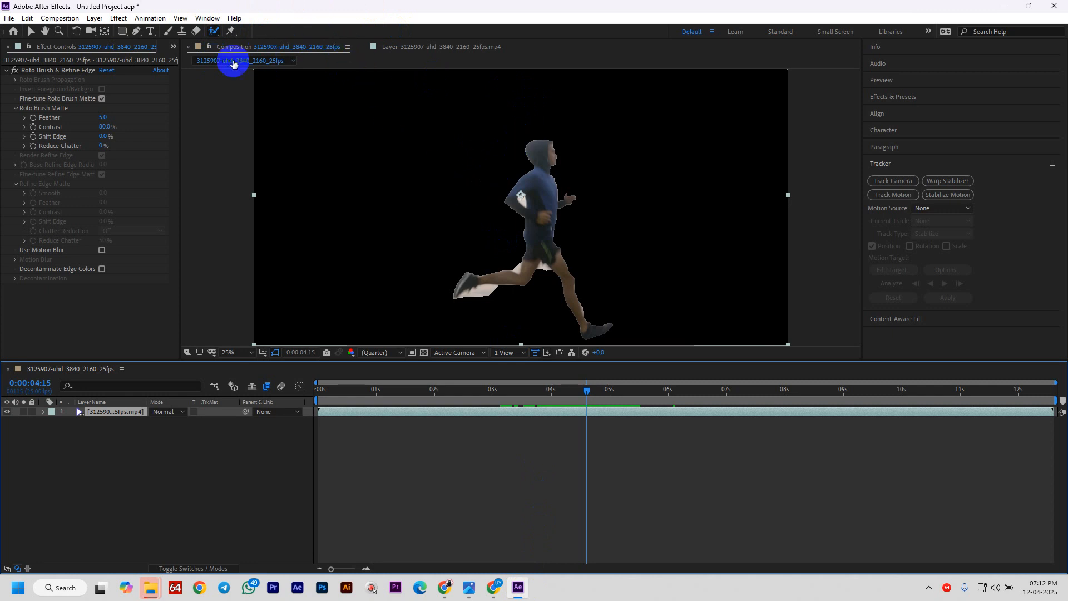
- Refine the matte edge around the runner's head and hood using the Refine Edge Tool
click(214, 29)
drag(215, 30, 266, 44)
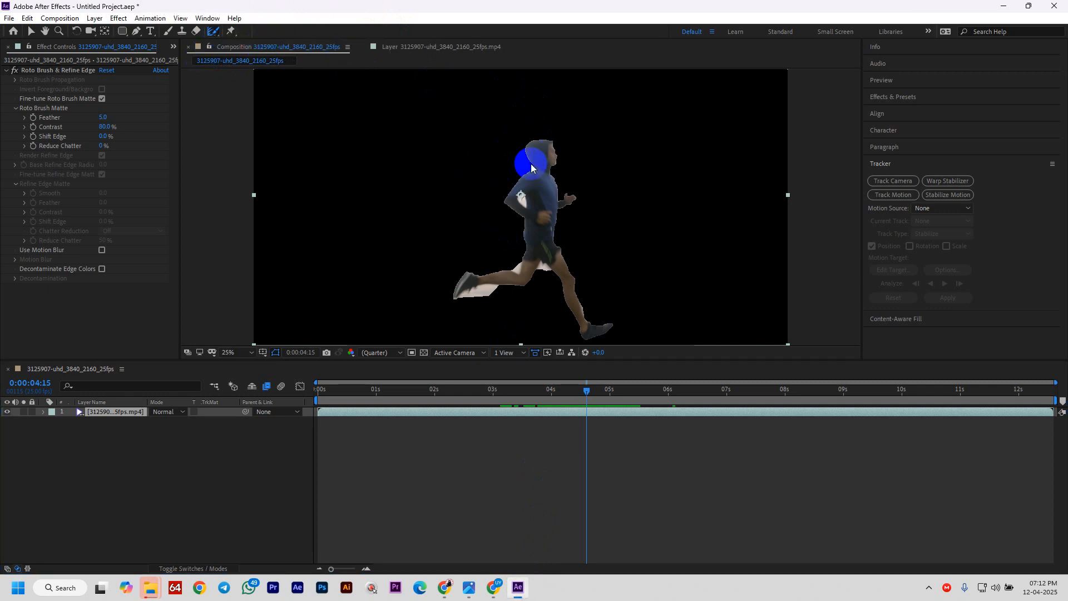
click(418, 47)
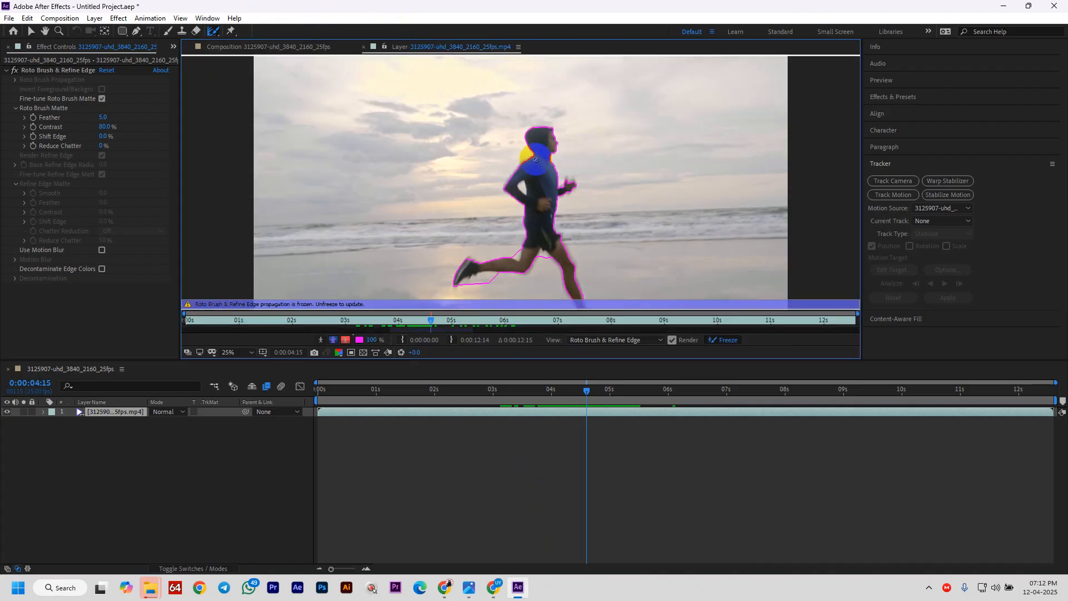
mouse_move(533, 155)
mouse_down()
mouse_move(523, 121)
mouse_move(539, 114)
mouse_move(553, 130)
mouse_up()
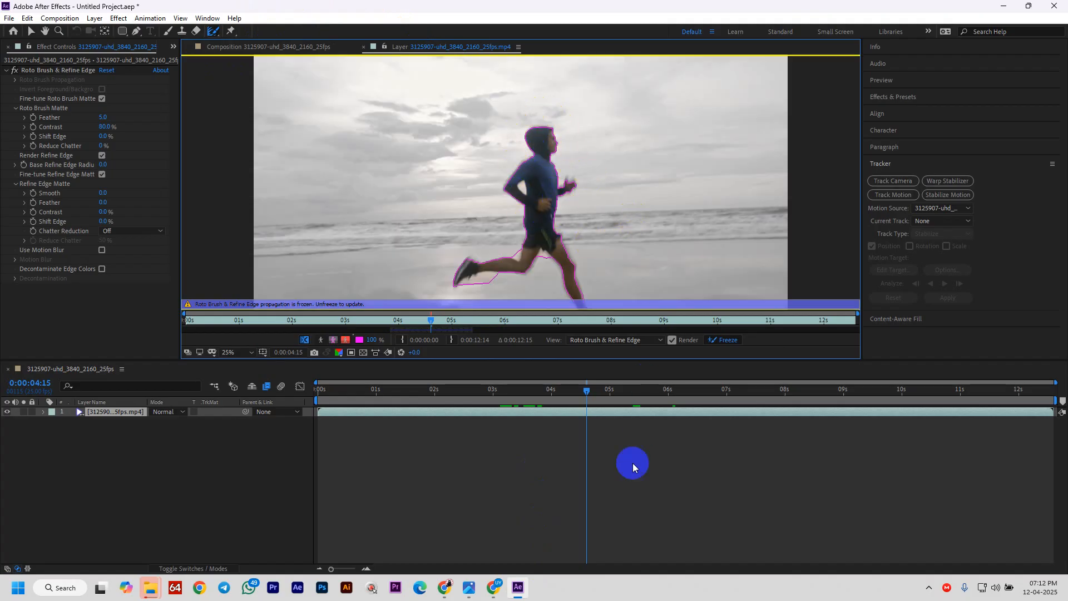
mouse_move(499, 590)
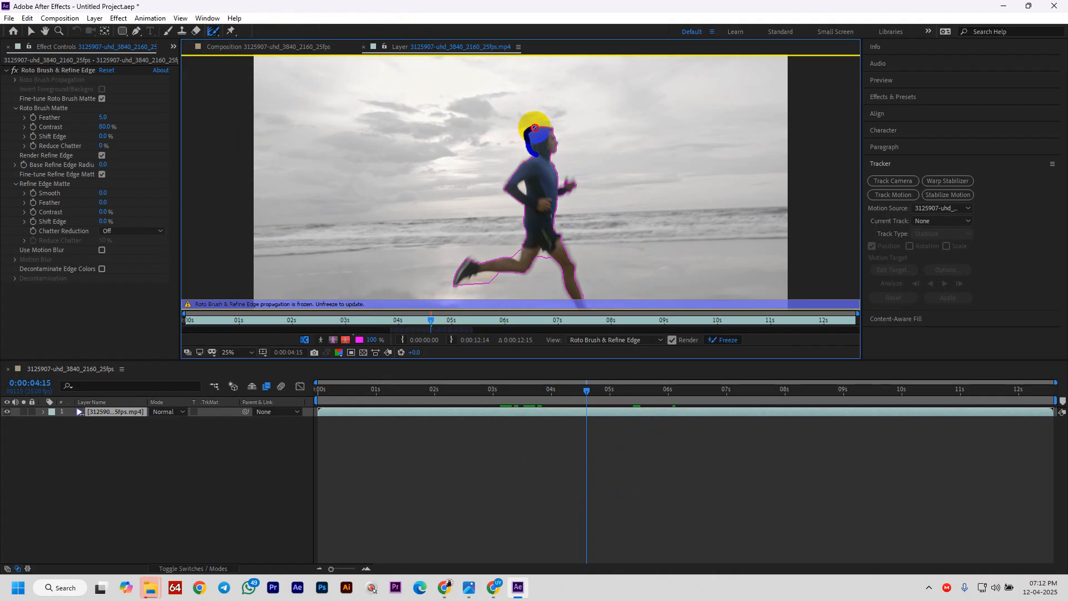
mouse_move(534, 128)
mouse_down()
mouse_move(550, 117)
mouse_move(566, 166)
mouse_up()
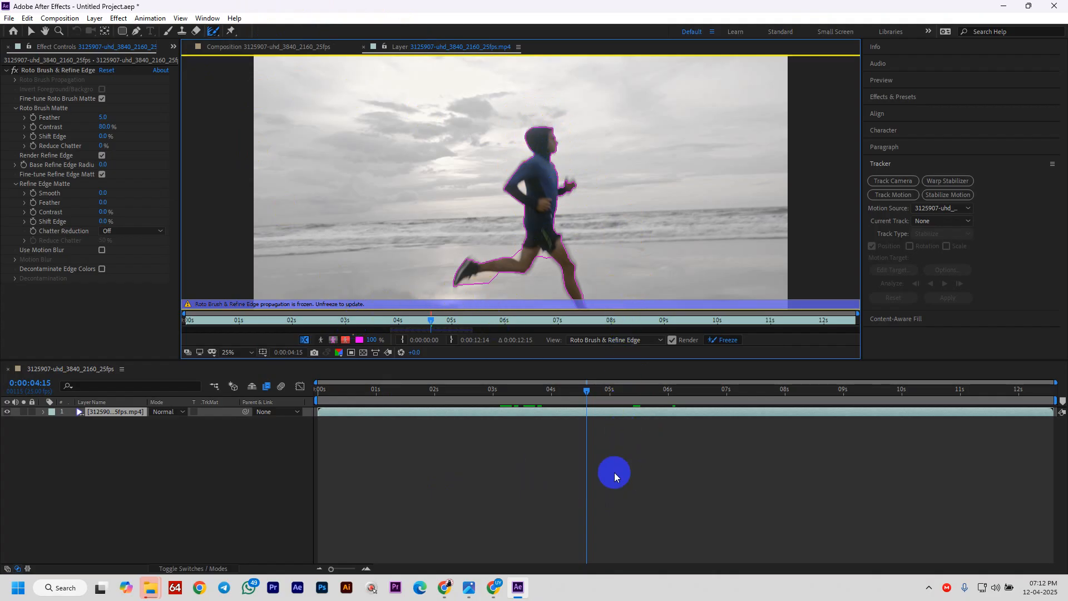
click(587, 404)
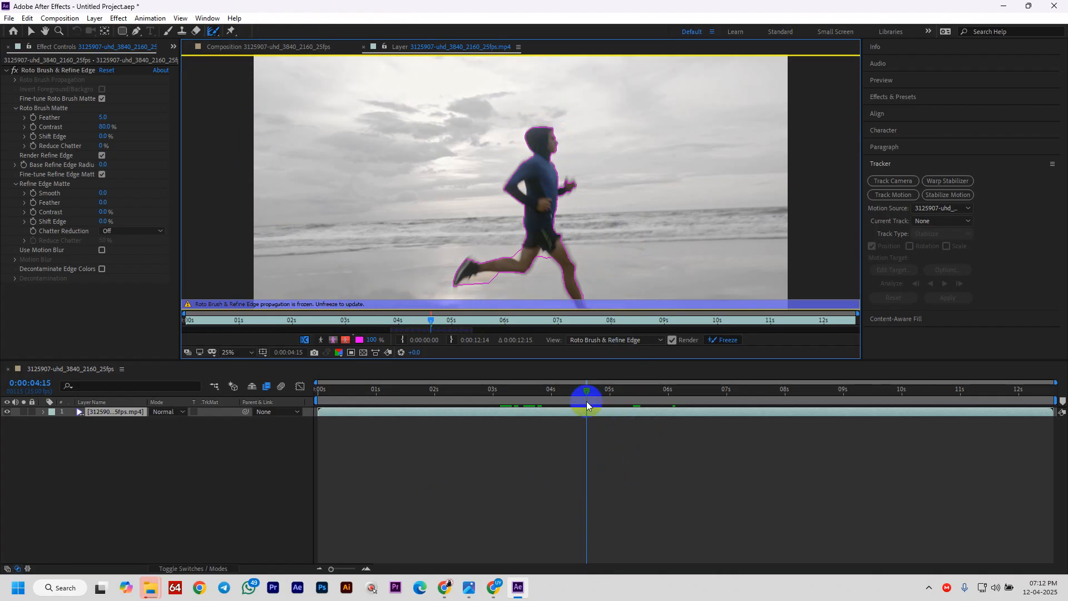
click(211, 31)
click(247, 43)
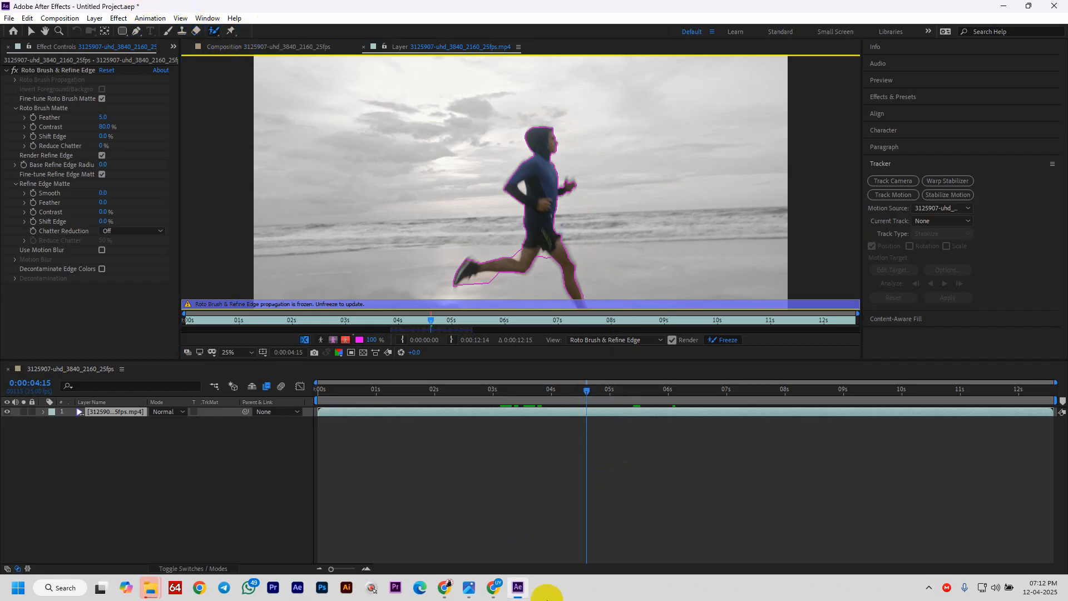
- Open the Meet chat, read the newest questions about rotoscoping hair, then close the in-call messages
mouse_move(493, 584)
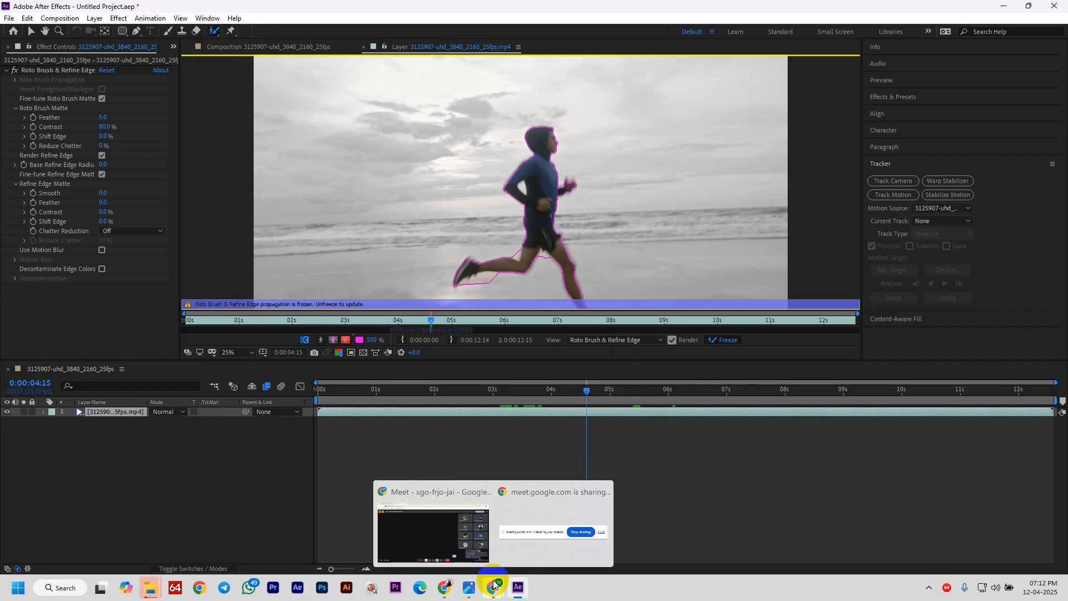
click(464, 534)
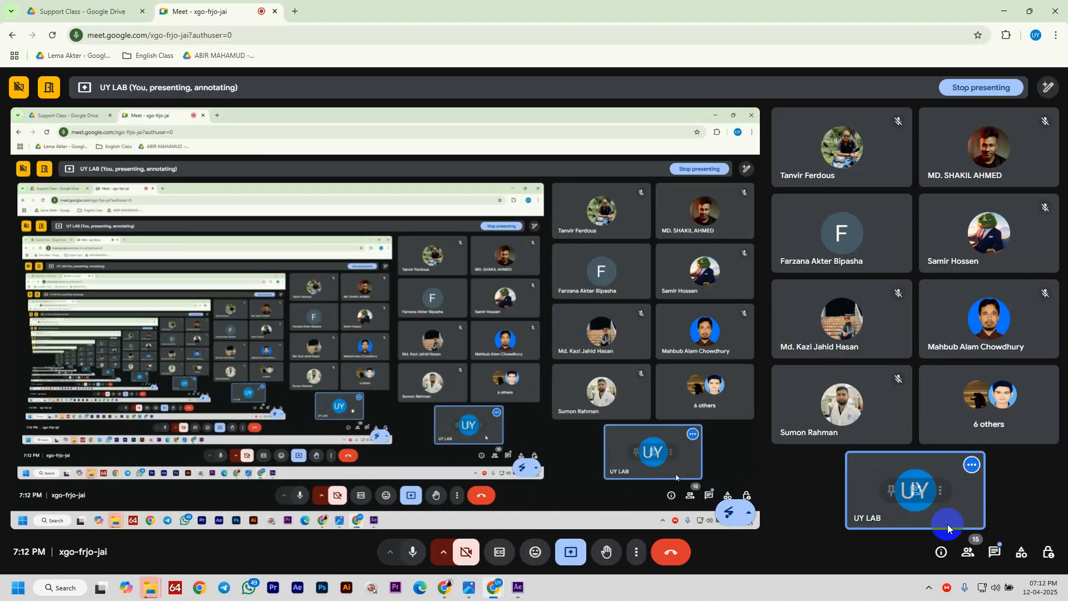
click(994, 554)
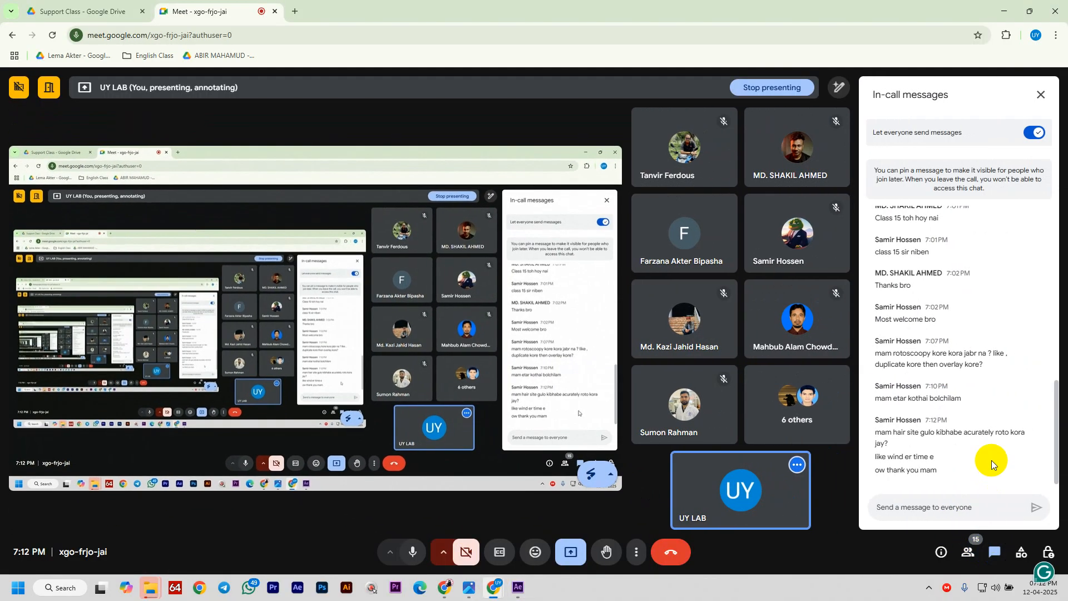
drag(901, 470, 868, 229)
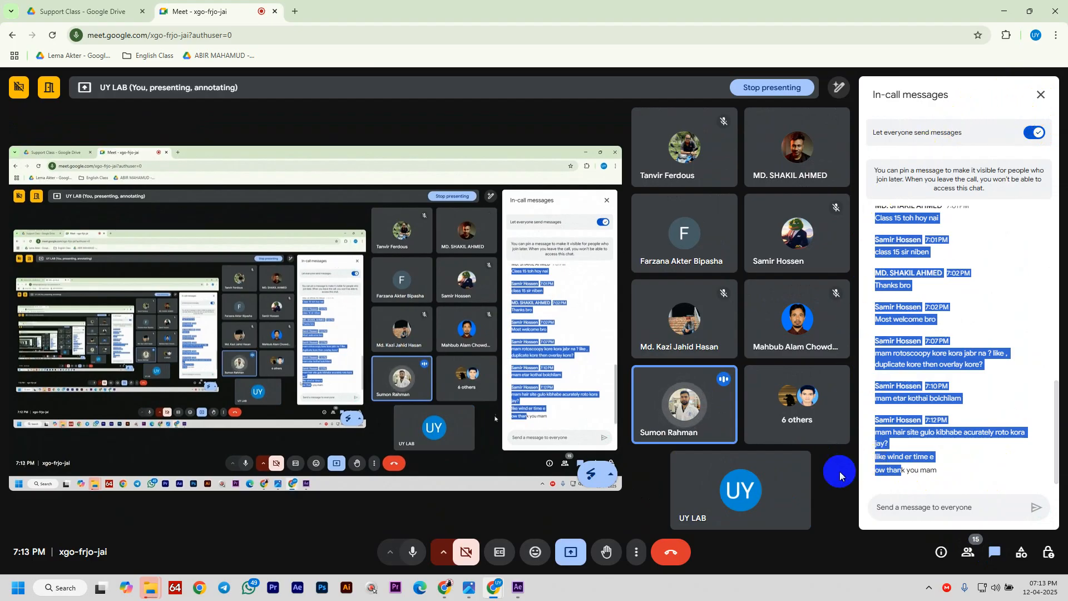
mouse_move(765, 473)
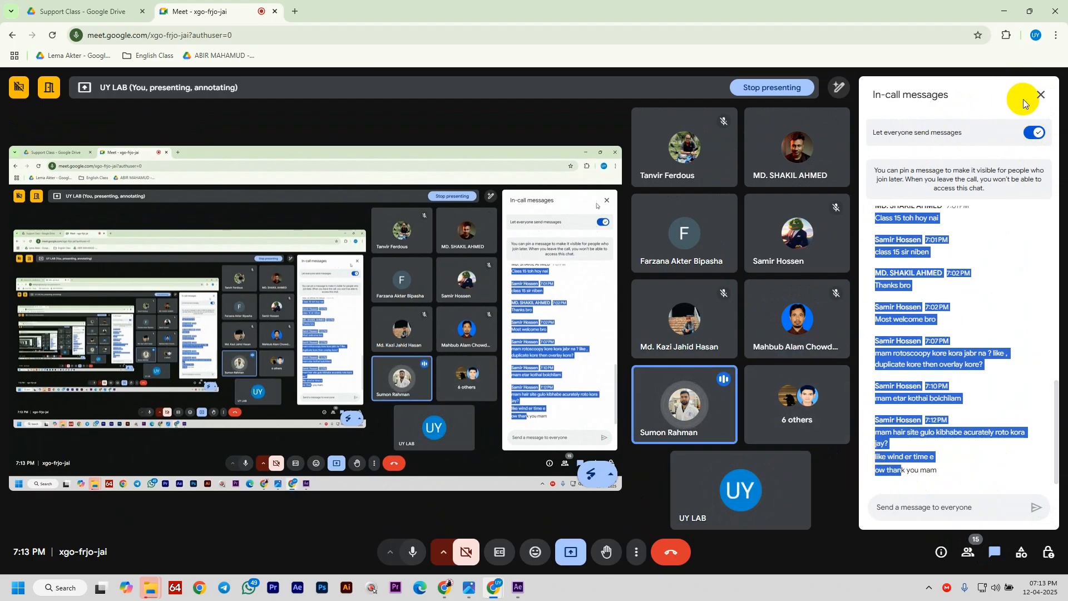
click(1042, 94)
mouse_move(953, 478)
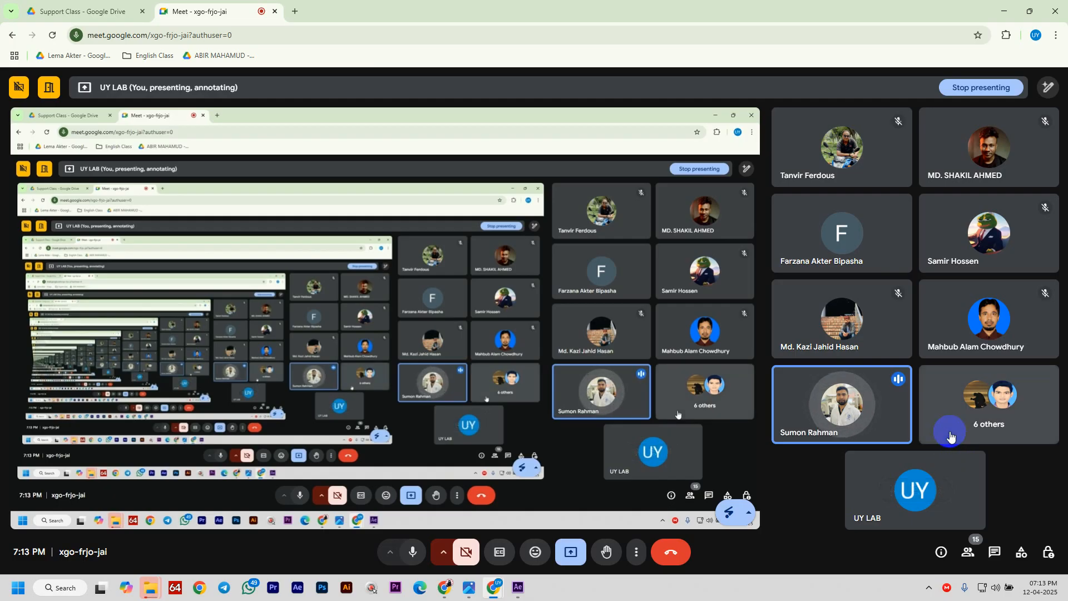
click(817, 576)
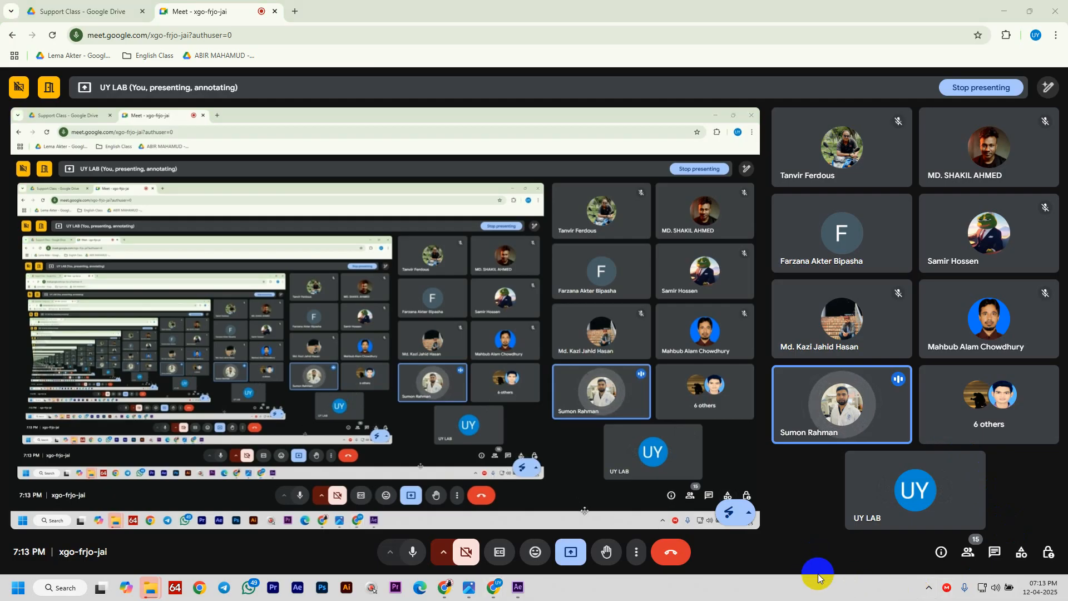